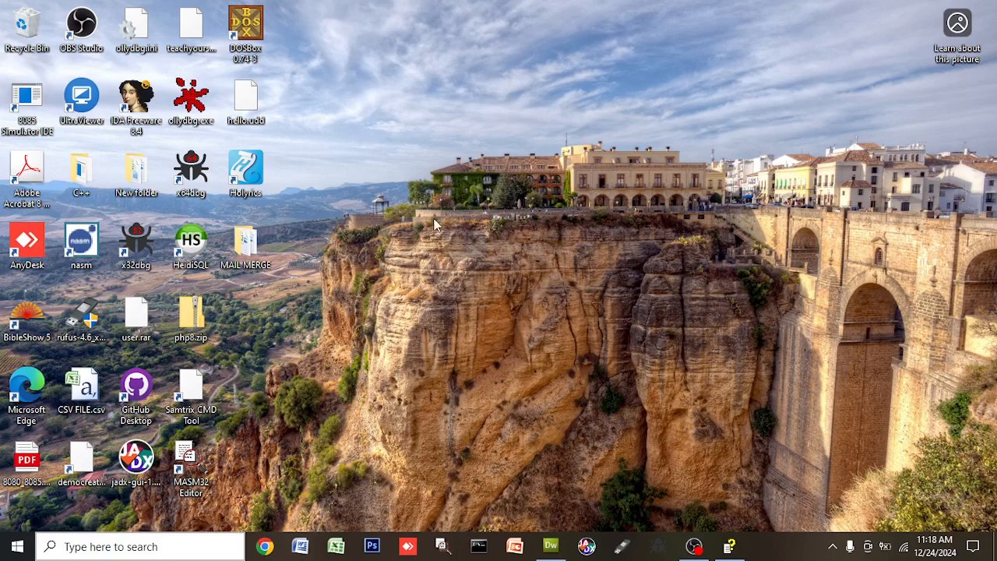
Launch Microsoft Word from the taskbar and bring up the Office button menu
{"action": "left_click", "coordinate": [304, 541]}
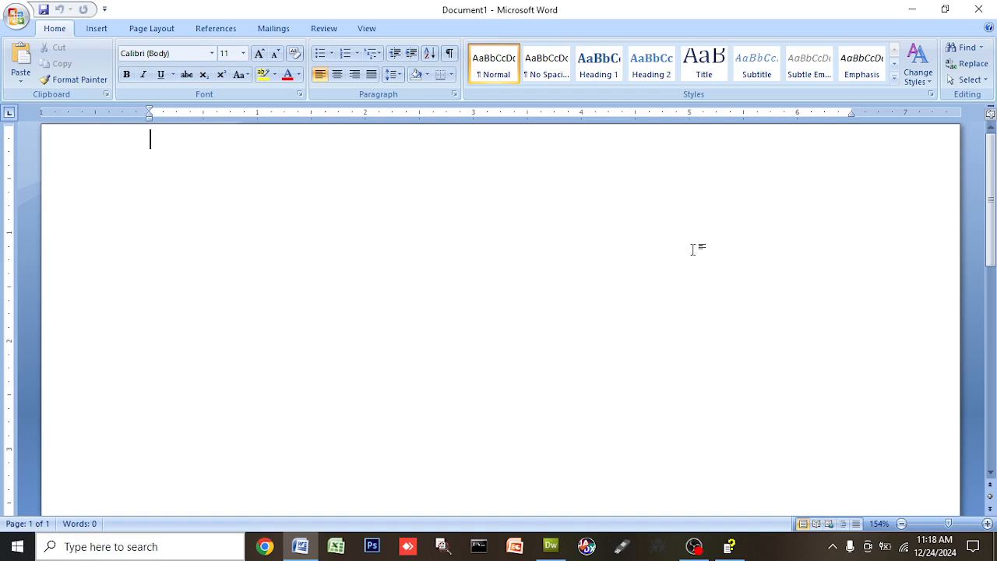
{"action": "left_click", "coordinate": [17, 16]}
Open TeachYour Self MAIL MERGE.docx from the Recent Documents list
{"action": "left_click", "coordinate": [176, 62]}
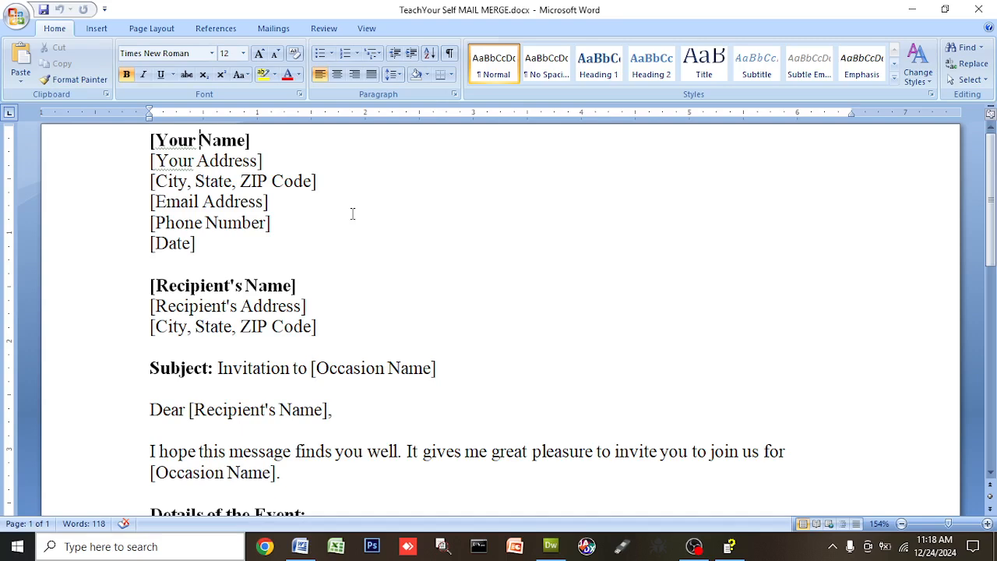
Rename the sender's name and address placeholders to [FullName] and [Address]
{"action": "key", "text": "BackSpace"}
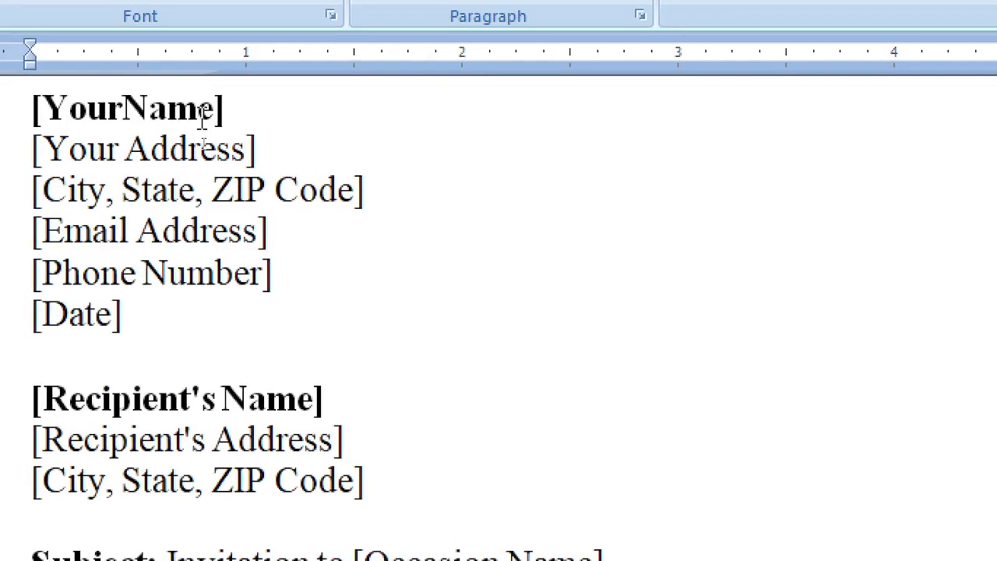
{"action": "left_click_drag", "start_coordinate": [44, 110], "coordinate": [72, 112]}
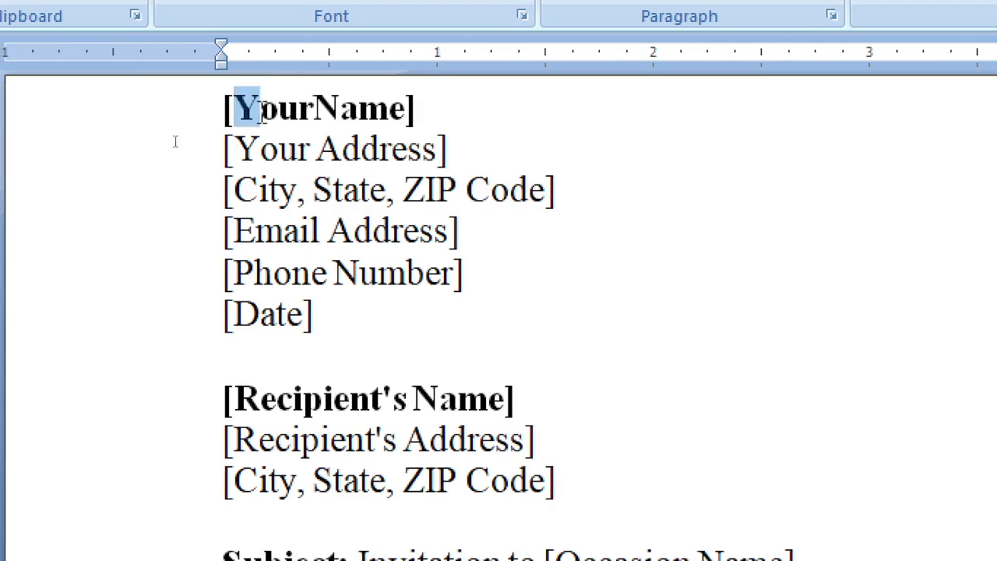
{"action": "left_click_drag", "start_coordinate": [175, 141], "coordinate": [244, 142]}
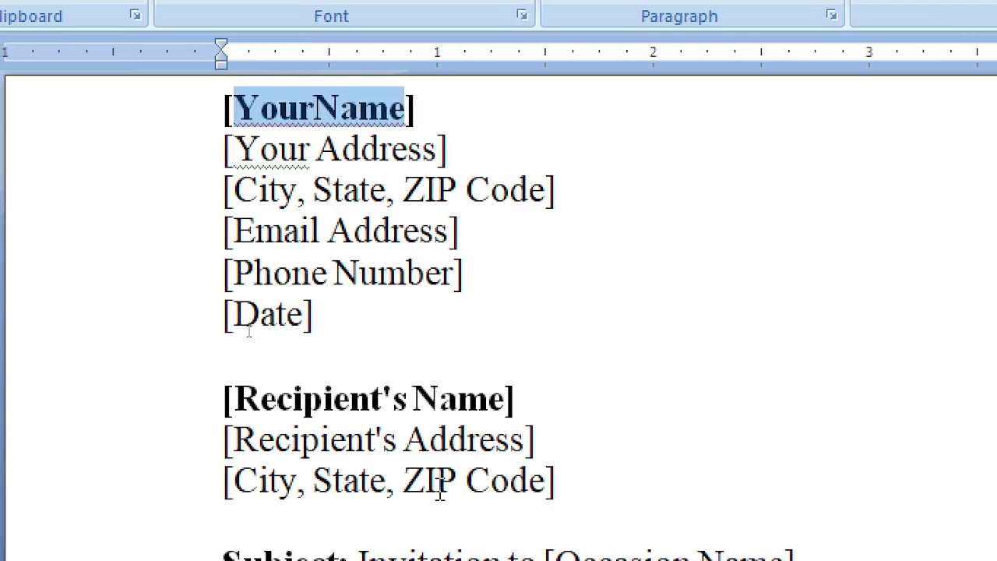
{"action": "type", "text": "FullN"}
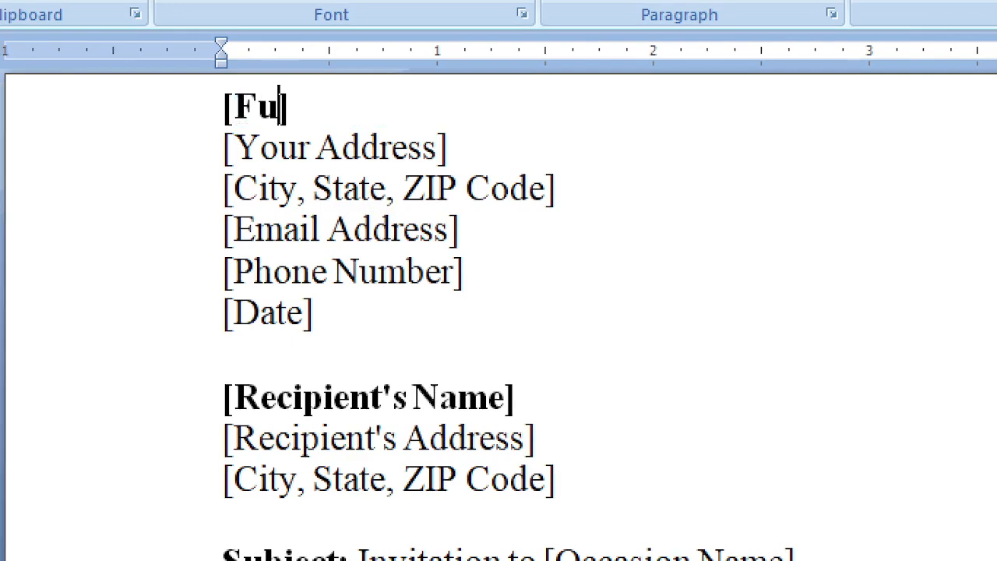
{"action": "type", "text": "ame"}
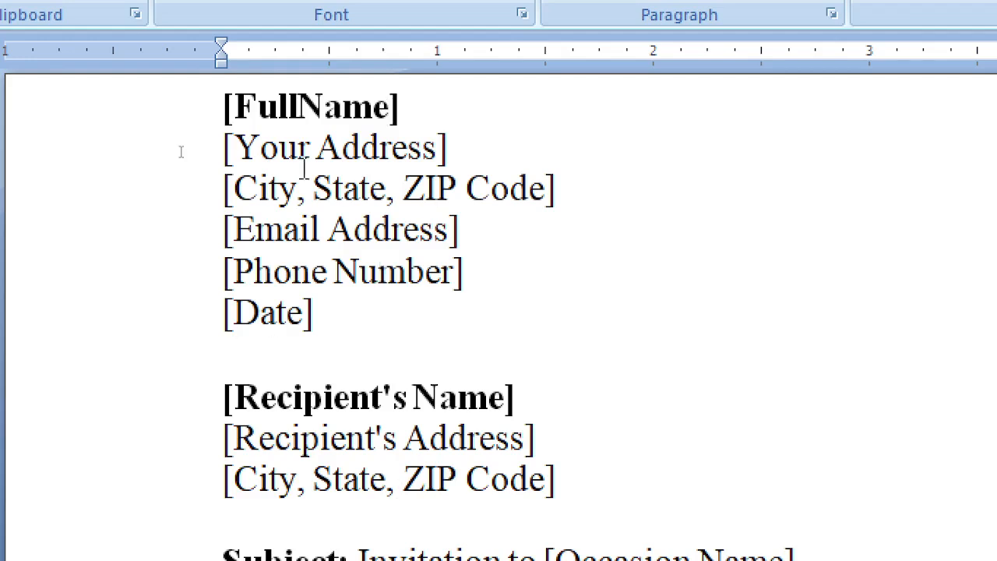
{"action": "left_click_drag", "start_coordinate": [239, 148], "coordinate": [427, 147]}
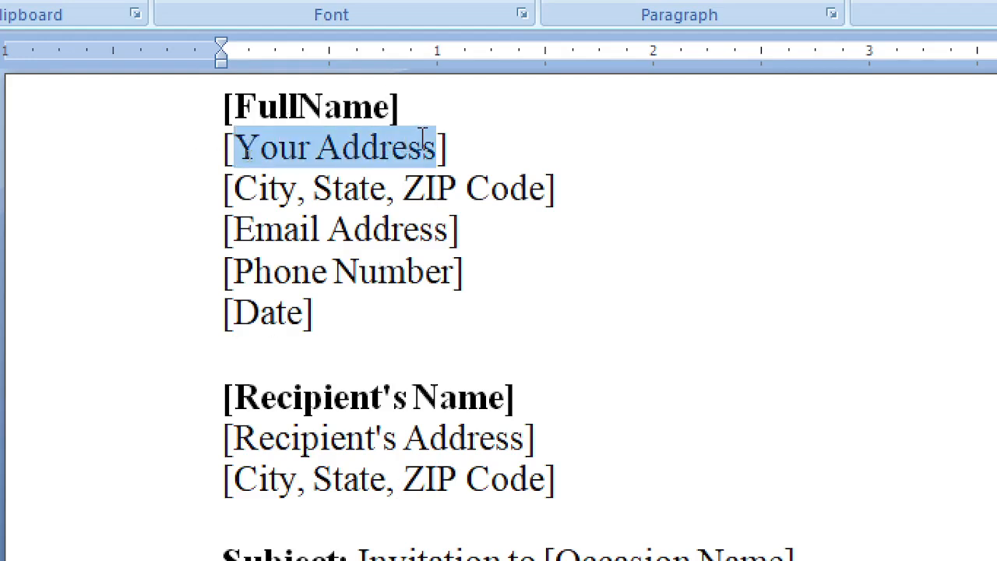
{"action": "type", "text": "Address"}
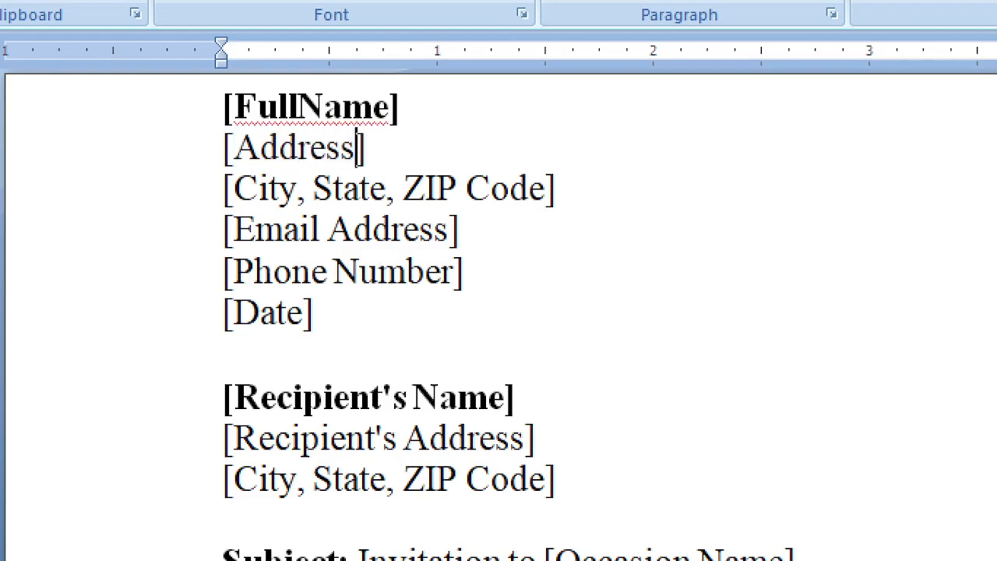
Delete City, State from the sender's third placeholder line
{"action": "double_click", "coordinate": [265, 189]}
{"action": "double_click", "coordinate": [360, 189]}
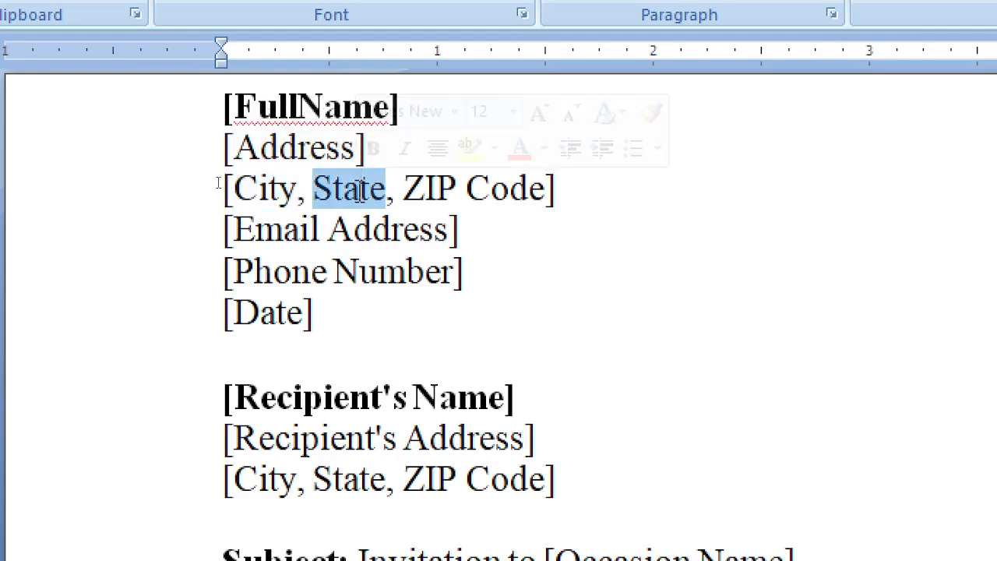
{"action": "left_click_drag", "start_coordinate": [244, 189], "coordinate": [399, 195]}
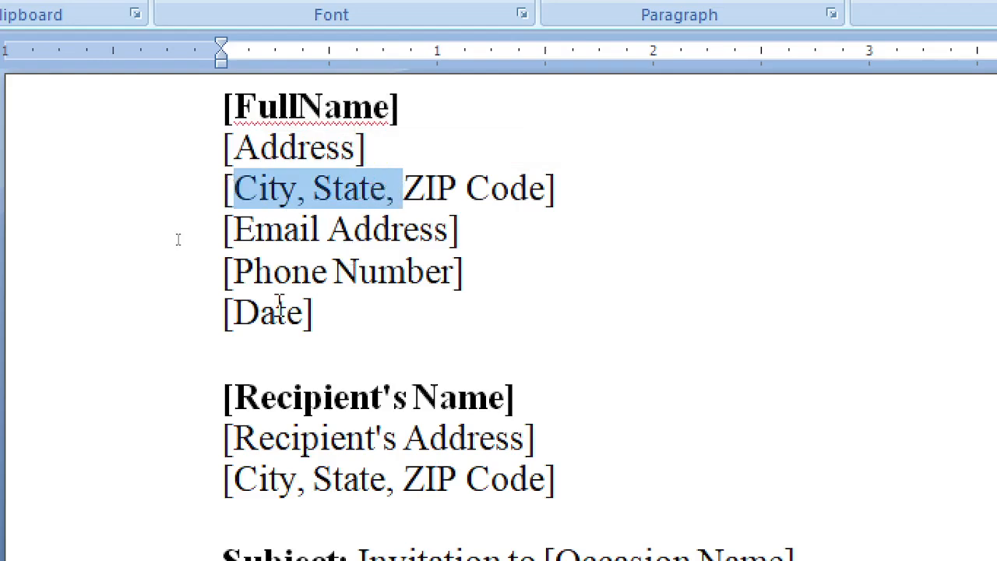
{"action": "key", "text": "Delete"}
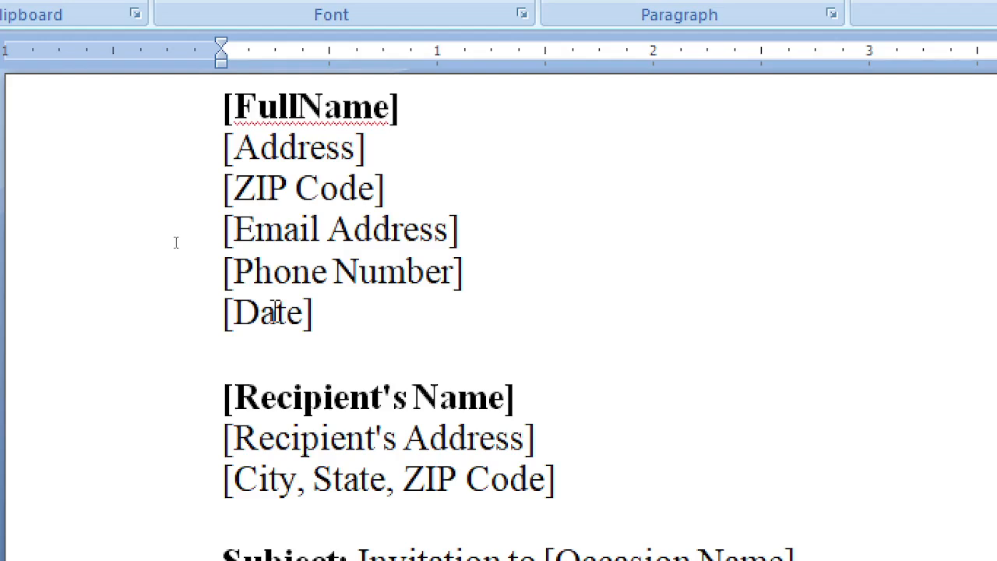
{"action": "key", "text": "Up"}
{"action": "key", "text": "Up"}
Rewrite ZIP Code as [Zipcode] and remove the space in Email Address
{"action": "key", "text": "Right"}
{"action": "key", "text": "Left"}
{"action": "key", "text": "Delete"}
{"action": "key", "text": "Delete"}
{"action": "type", "text": "izp"}
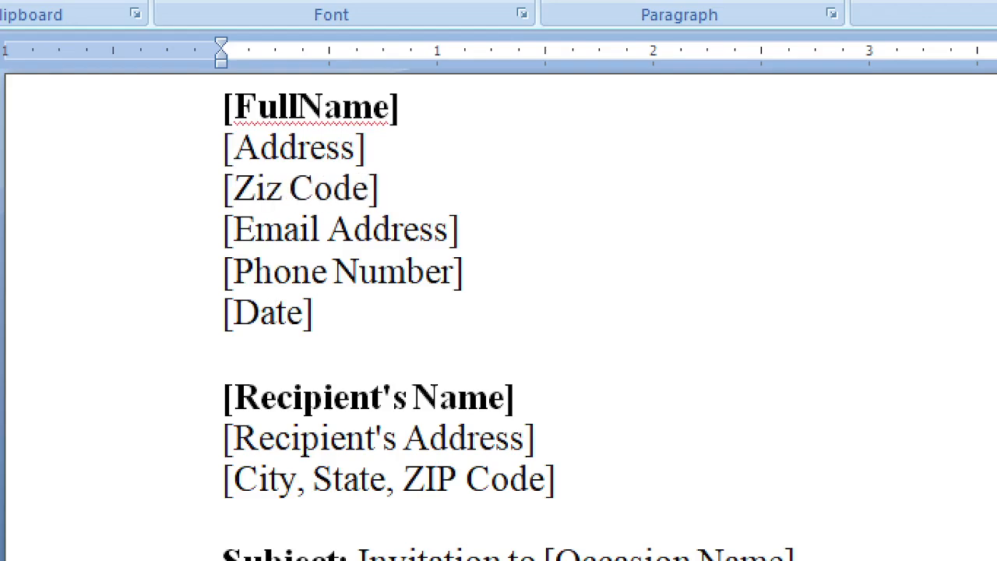
{"action": "key", "text": "BackSpace"}
{"action": "key", "text": "BackSpace"}
{"action": "type", "text": "pcode"}
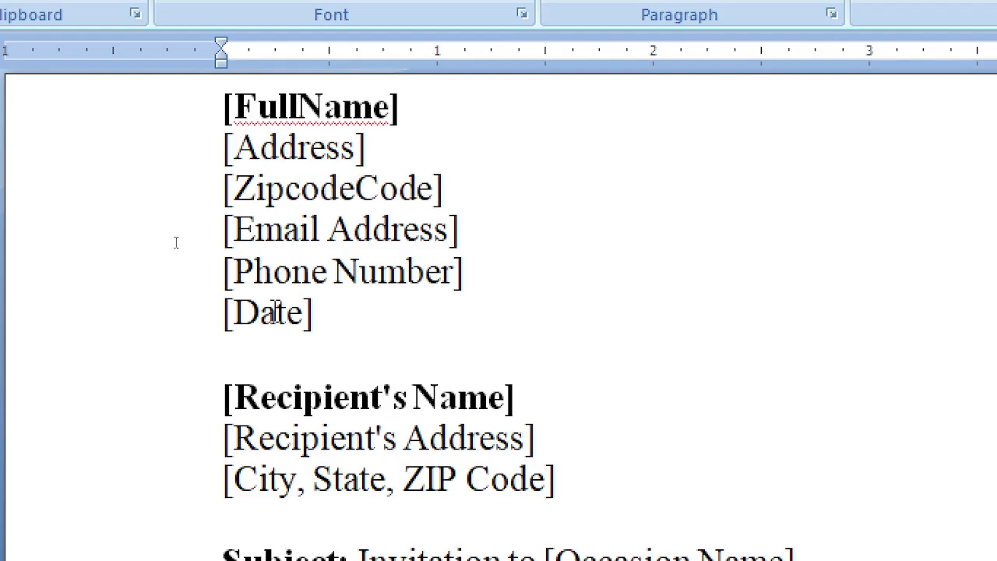
{"action": "key", "text": "Delete"}
{"action": "key", "text": "Delete"}
{"action": "key", "text": "Delete"}
{"action": "key", "text": "Delete"}
{"action": "key", "text": "Down"}
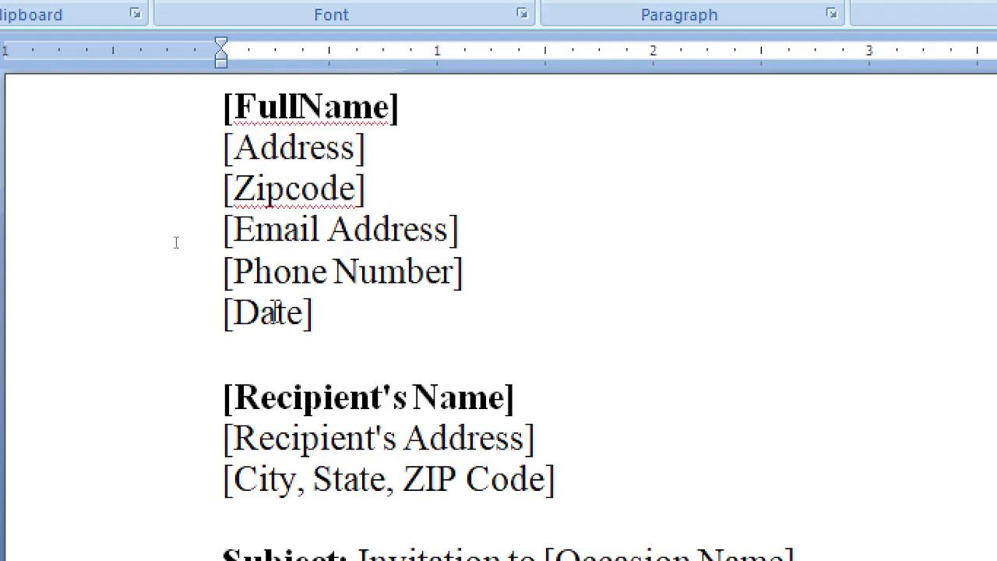
{"action": "key", "text": "Left"}
{"action": "key", "text": "Delete"}
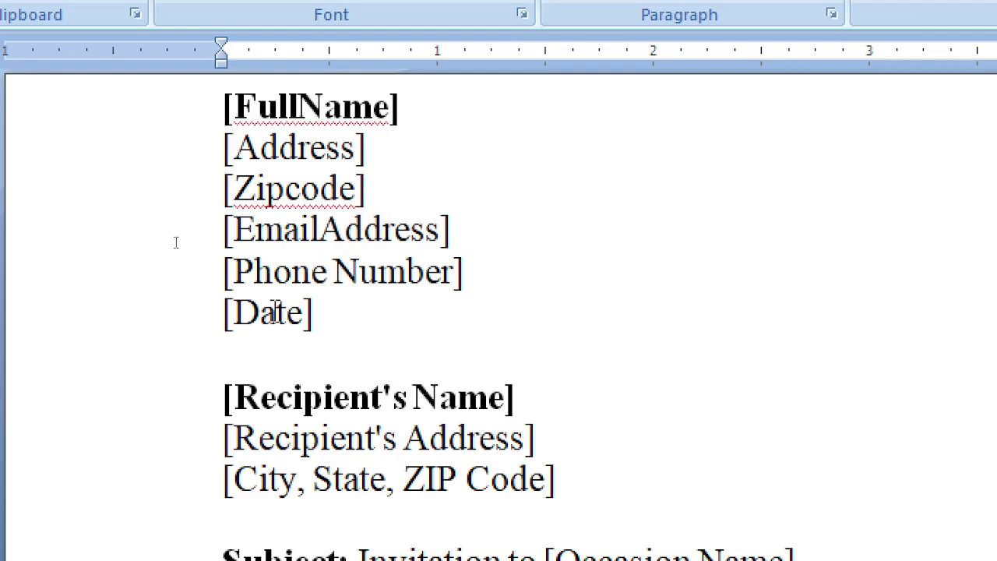
Remove the space to make [PhoneNumber] and capitalize the A in [EmailAddress]
{"action": "key", "text": "Down"}
{"action": "key", "text": "Down"}
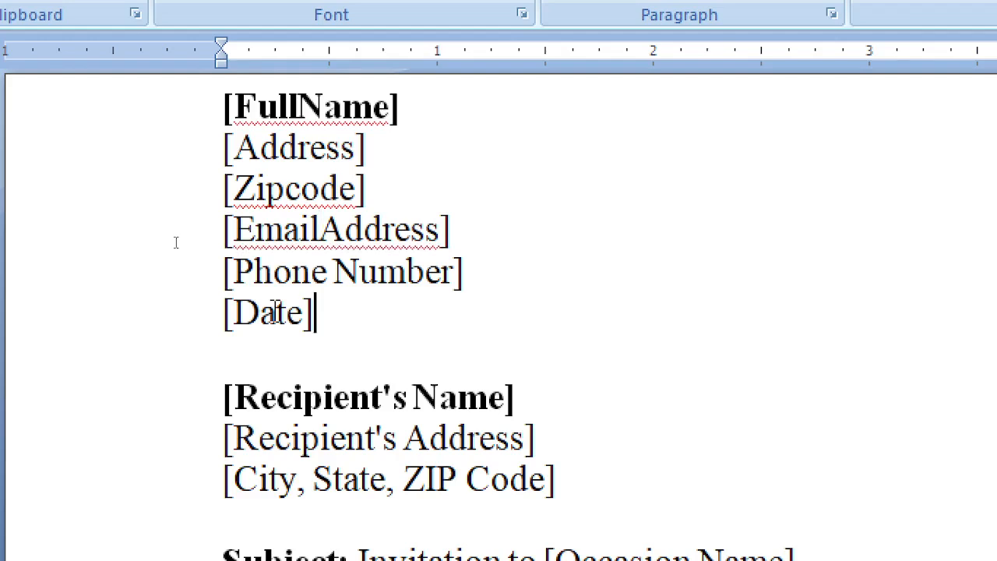
{"action": "key", "text": "Up"}
{"action": "key", "text": "Right"}
{"action": "key", "text": "Delete"}
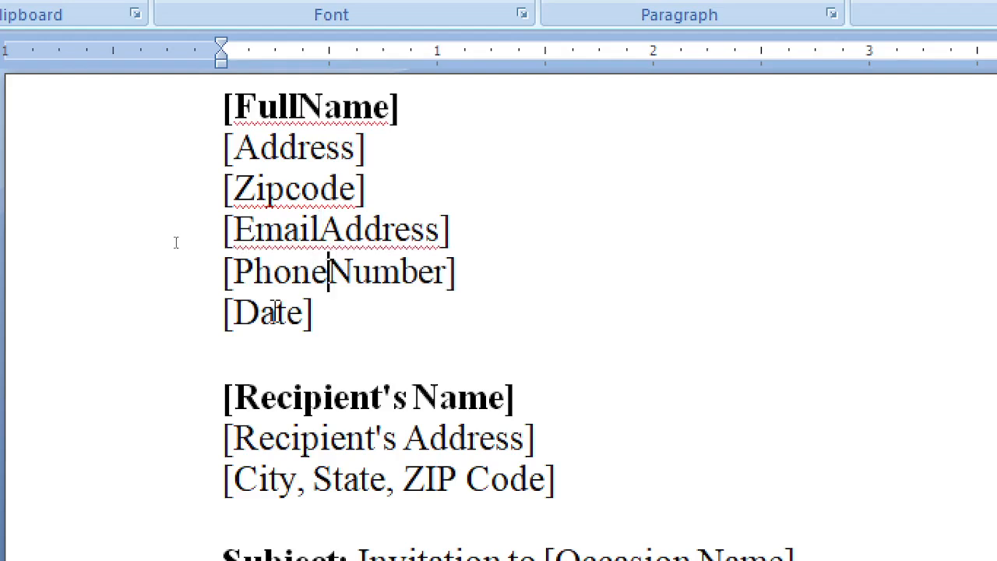
{"action": "key", "text": "Up"}
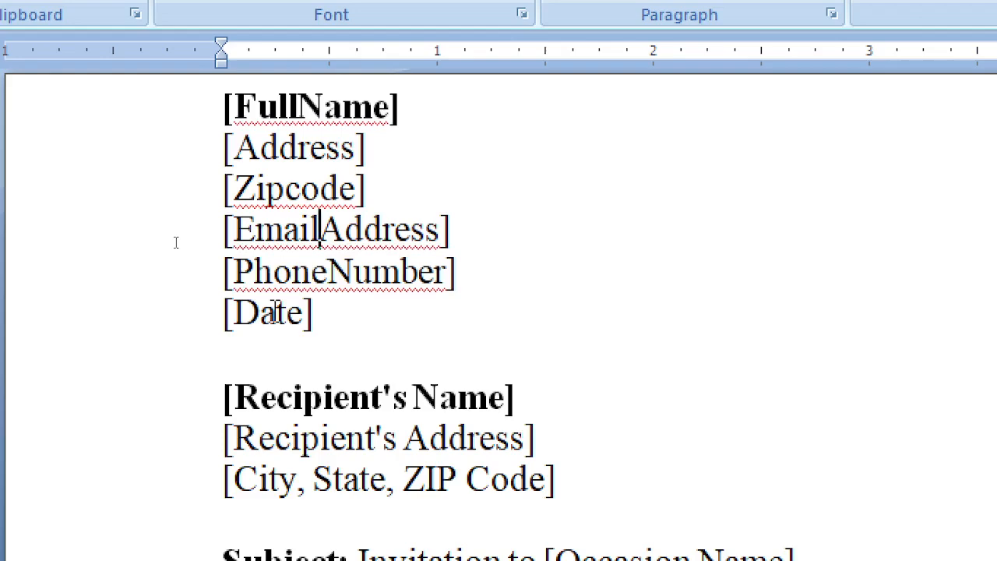
{"action": "key", "text": "Delete"}
{"action": "type", "text": "a"}
{"action": "key", "text": "BackSpace"}
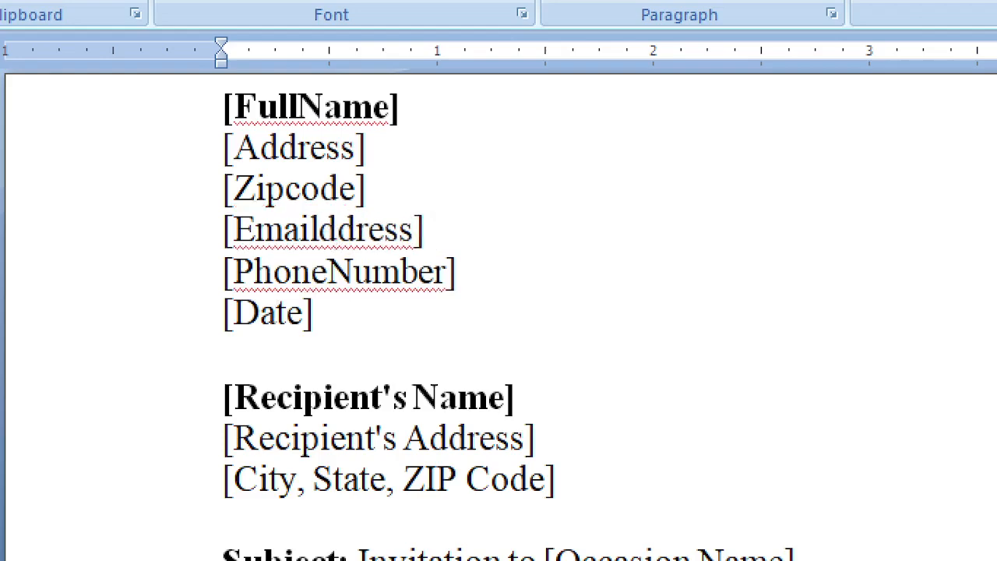
{"action": "type", "text": "A"}
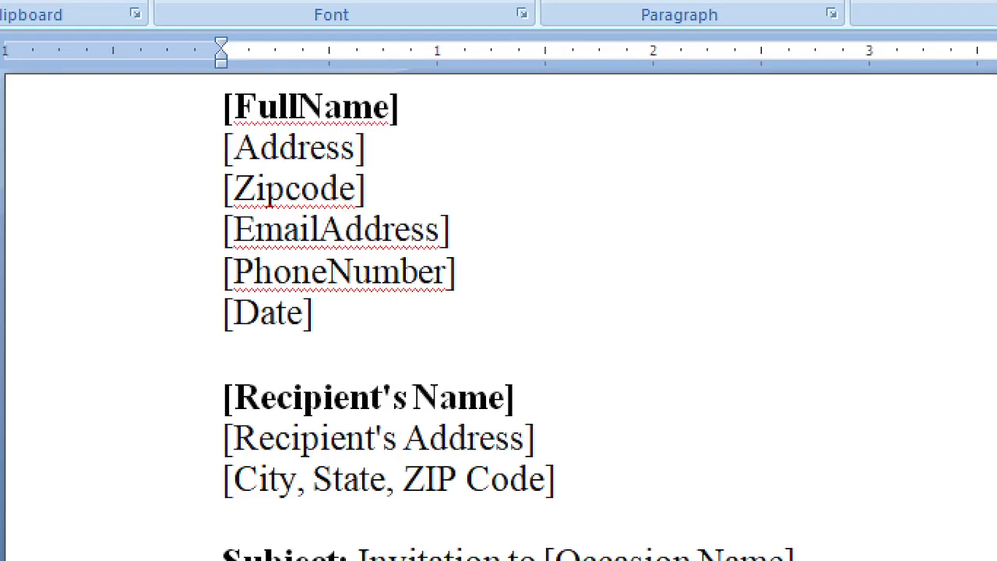
{"action": "key", "text": "Down"}
{"action": "key", "text": "Down"}
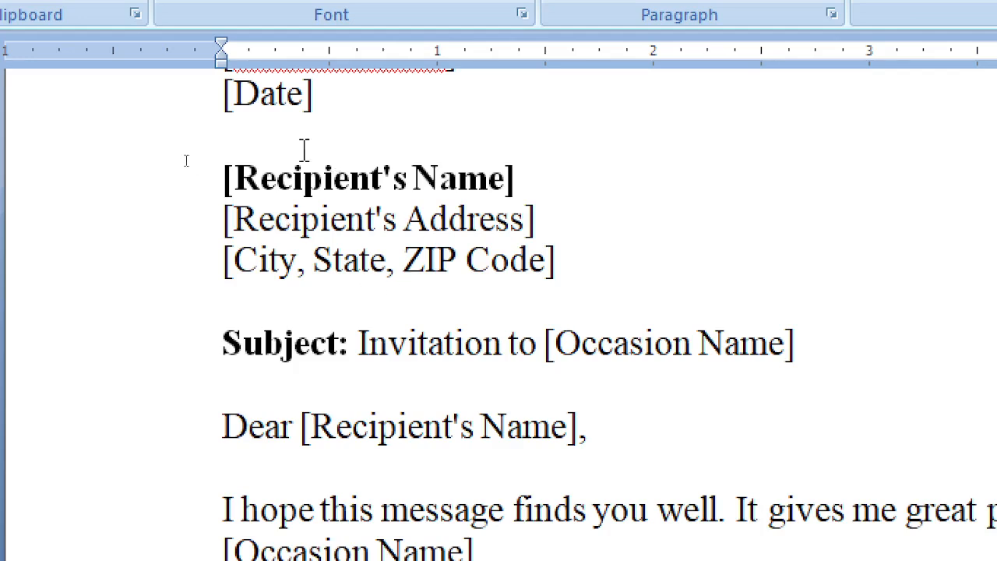
Replace the 's with underscores, giving [Recipient_Name] and [Recipient_ Address]
{"action": "left_click_drag", "start_coordinate": [413, 181], "coordinate": [523, 184]}
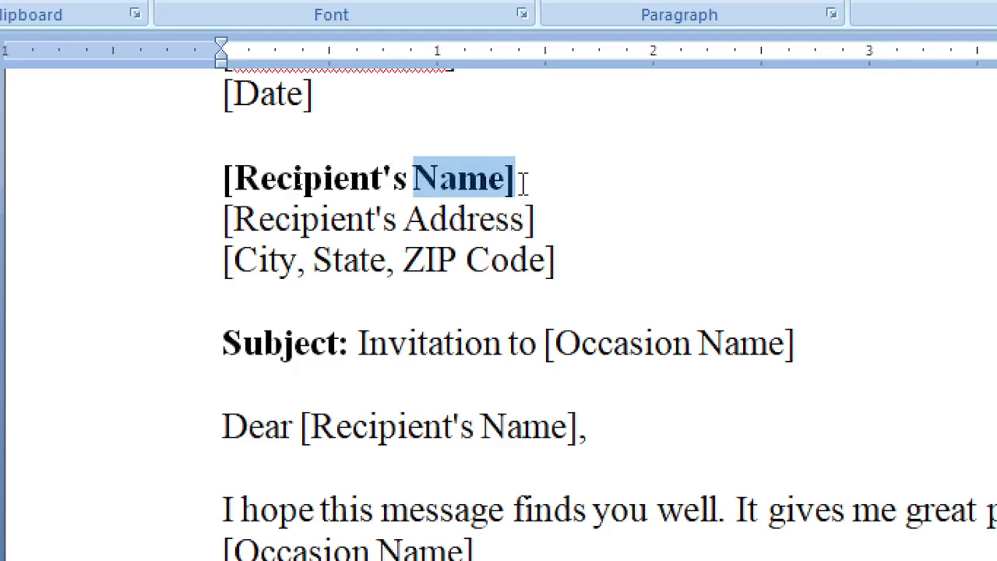
{"action": "left_click_drag", "start_coordinate": [382, 176], "coordinate": [411, 178]}
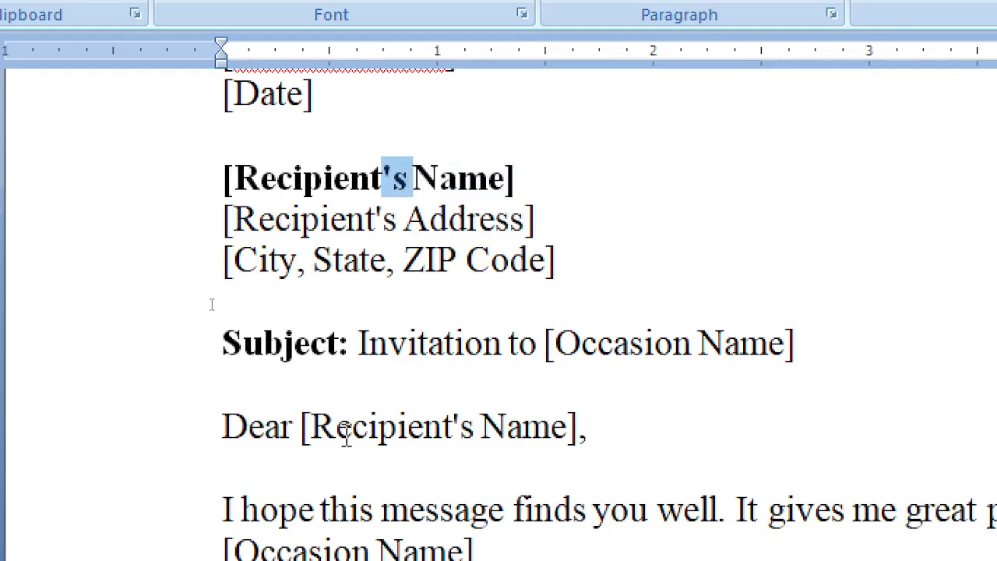
{"action": "type", "text": "_"}
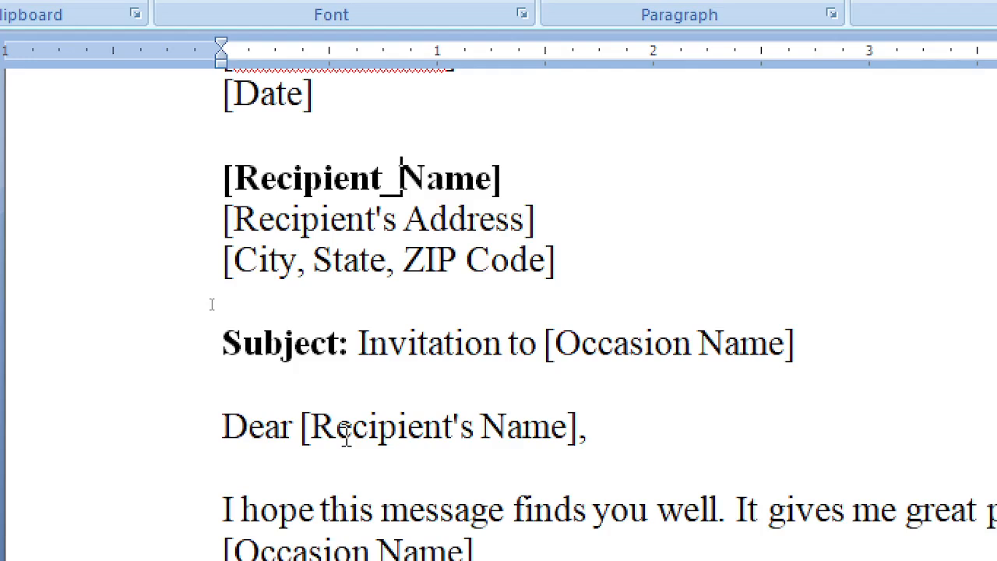
{"action": "key", "text": "Down"}
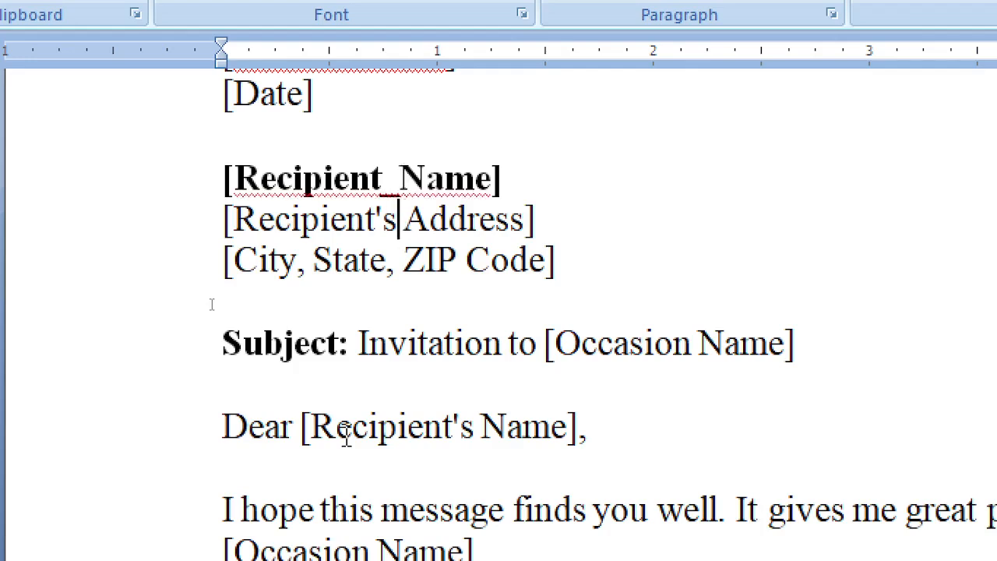
{"action": "key", "text": "Left"}
{"action": "key", "text": "Left"}
{"action": "key", "text": "Delete"}
{"action": "key", "text": "Delete"}
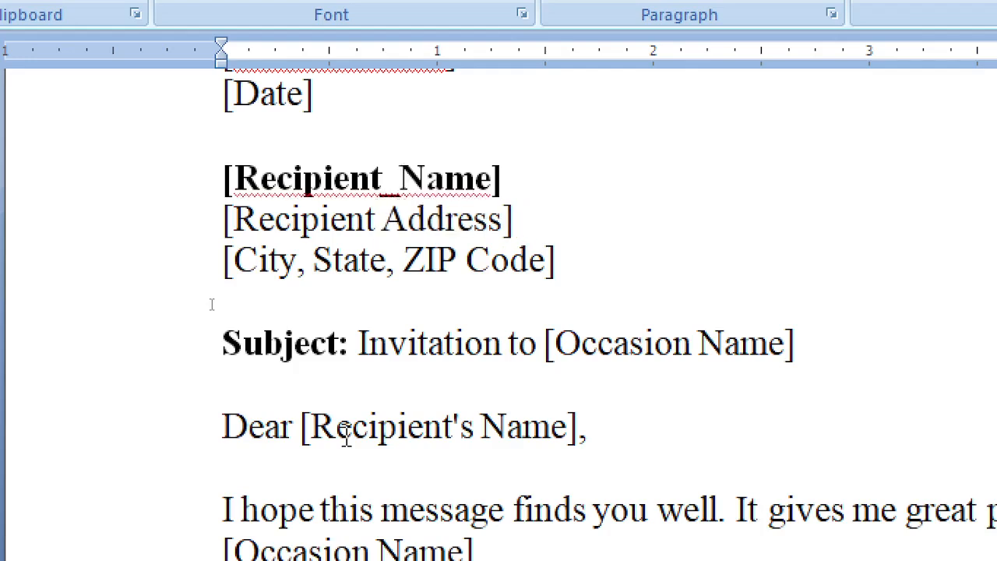
{"action": "type", "text": "_"}
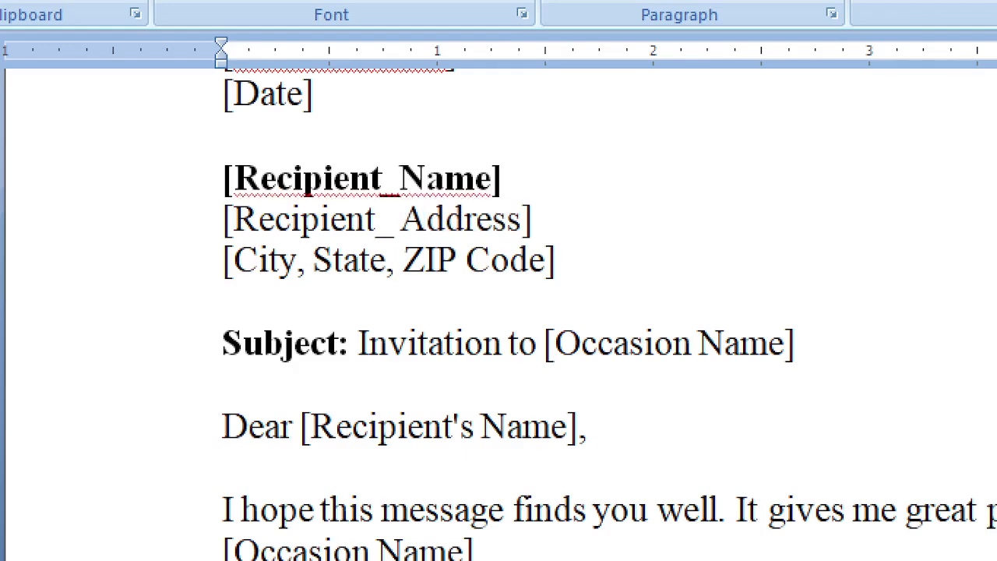
Replace City, State ZIP on the recipient's third line so it reads [Recipient_Code]
{"action": "key", "text": "Down"}
{"action": "key", "text": "ctrl+shift+Left"}
{"action": "key", "text": "ctrl+shift+Left"}
{"action": "key", "text": "ctrl+shift+Left"}
{"action": "key", "text": "ctrl+shift+Left"}
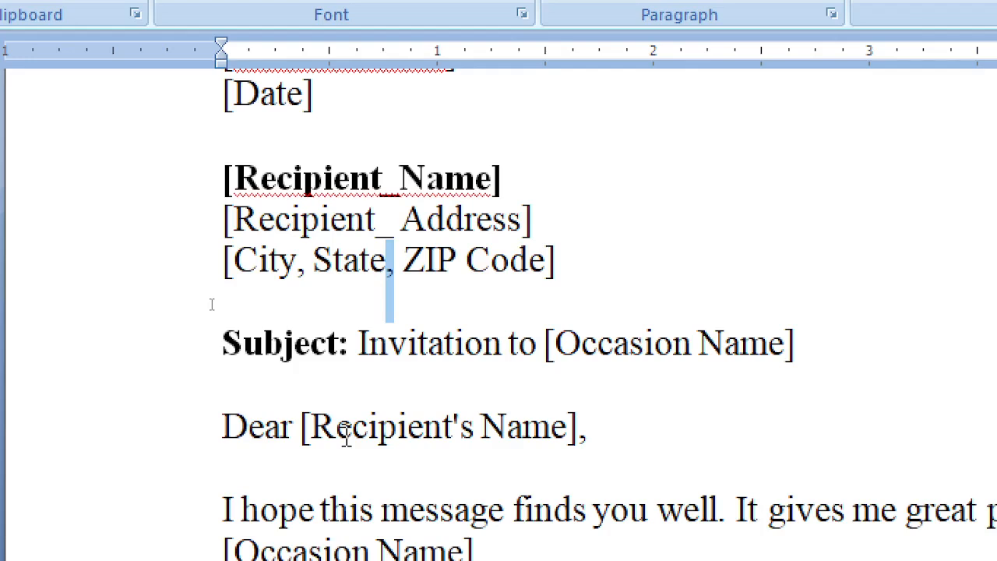
{"action": "key", "text": "shift+Left"}
{"action": "key", "text": "shift+Right"}
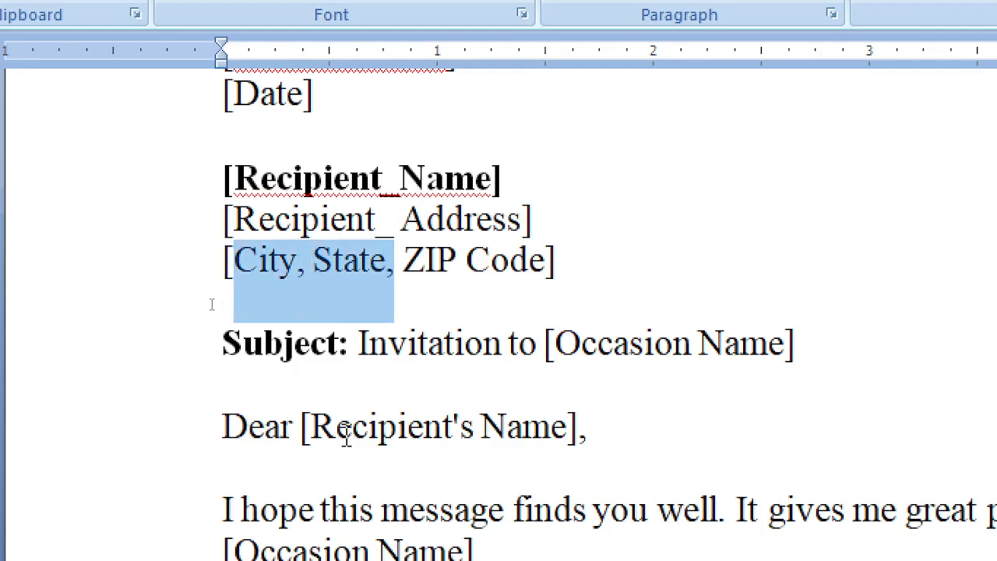
{"action": "type", "text": "Rec"}
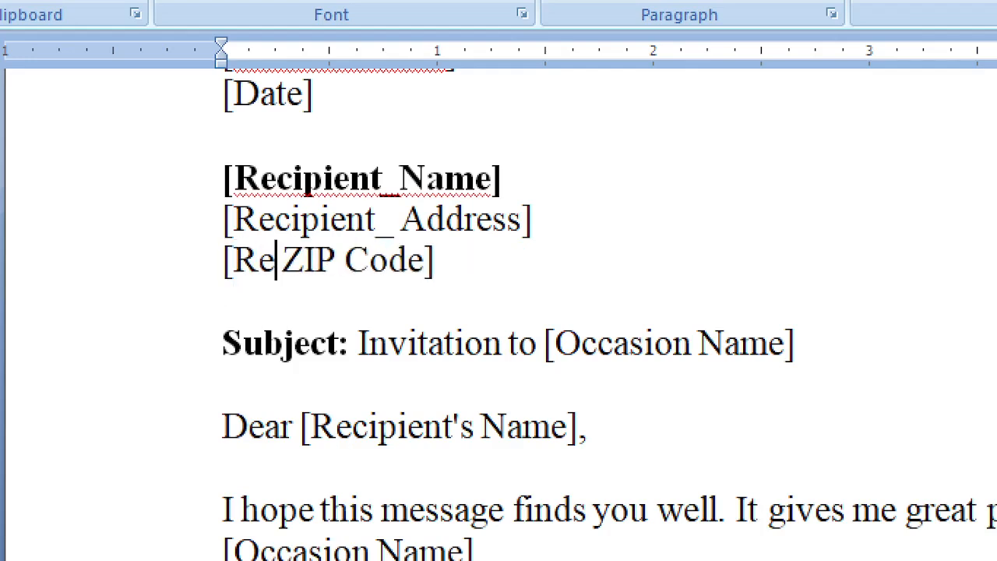
{"action": "type", "text": "e"}
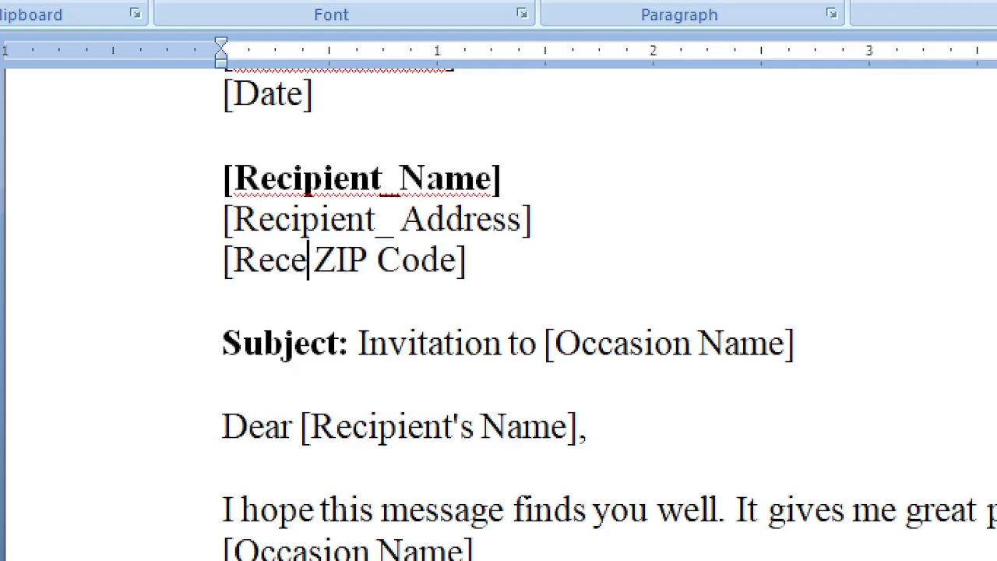
{"action": "key", "text": "BackSpace"}
{"action": "type", "text": "ip"}
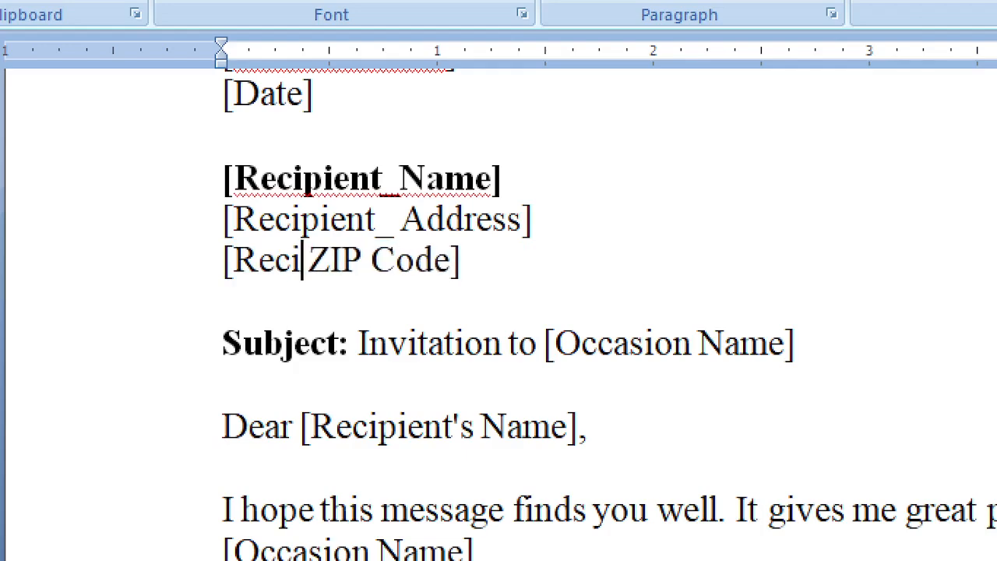
{"action": "type", "text": "ient_"}
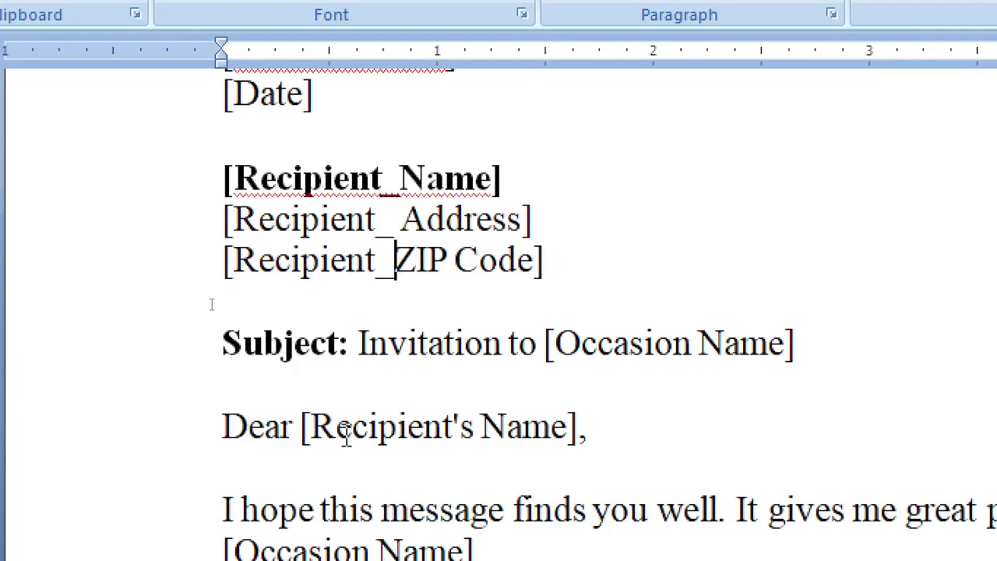
{"action": "key", "text": "Delete"}
{"action": "key", "text": "Delete"}
{"action": "key", "text": "Delete"}
{"action": "key", "text": "Delete"}
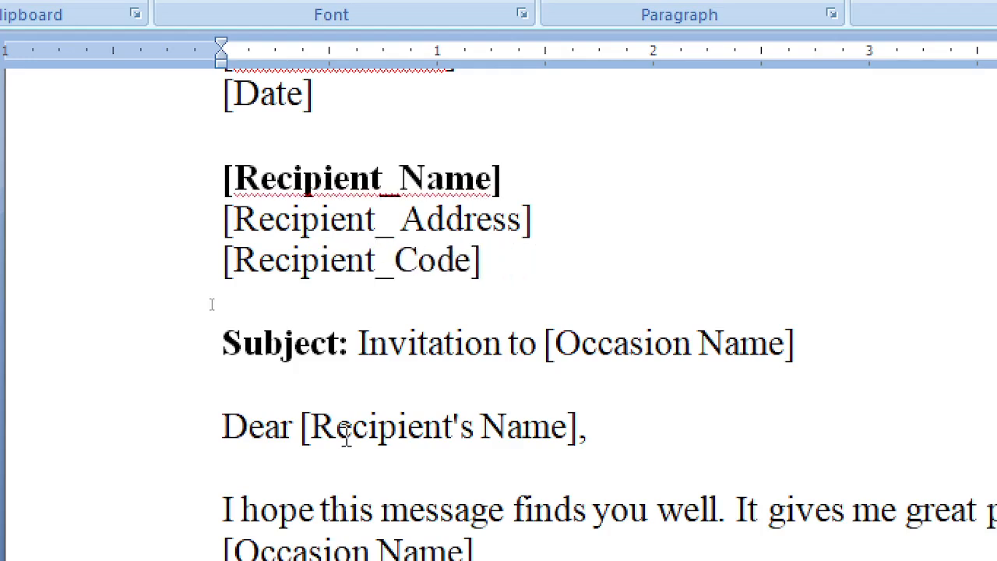
{"action": "scroll", "coordinate": [400, 383], "scroll_direction": "up", "scroll_amount": 1}
{"action": "scroll", "coordinate": [543, 346], "scroll_direction": "up", "scroll_amount": 1}
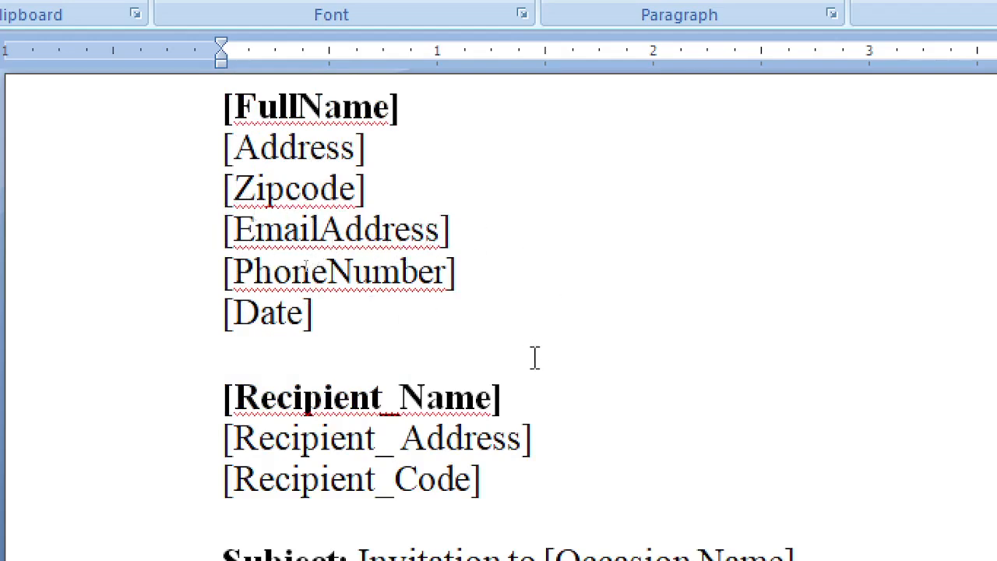
{"action": "scroll", "coordinate": [475, 303], "scroll_direction": "down", "scroll_amount": 3}
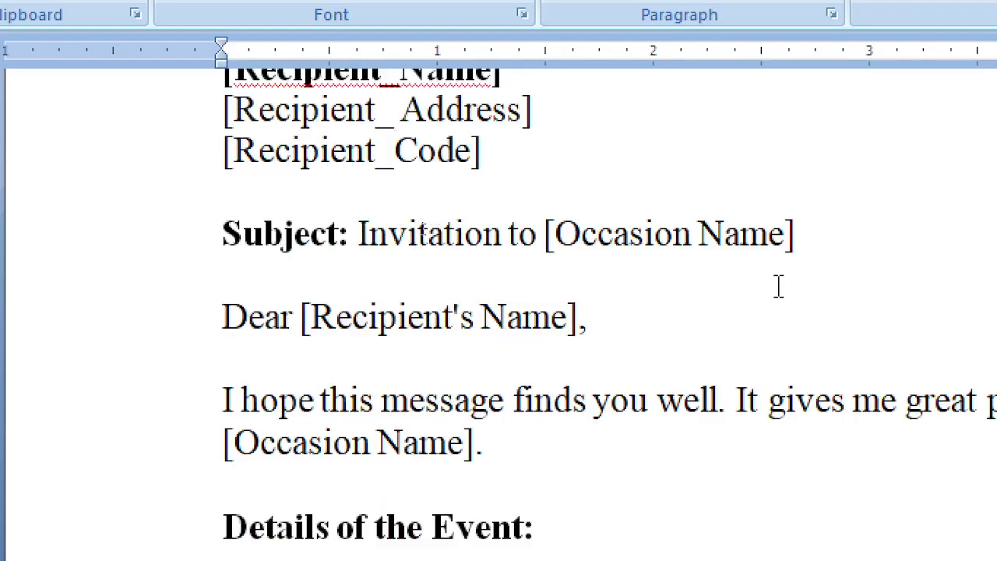
{"action": "scroll", "coordinate": [677, 175], "scroll_direction": "up", "scroll_amount": 2}
{"action": "scroll", "coordinate": [872, 491], "scroll_direction": "down", "scroll_amount": 2}
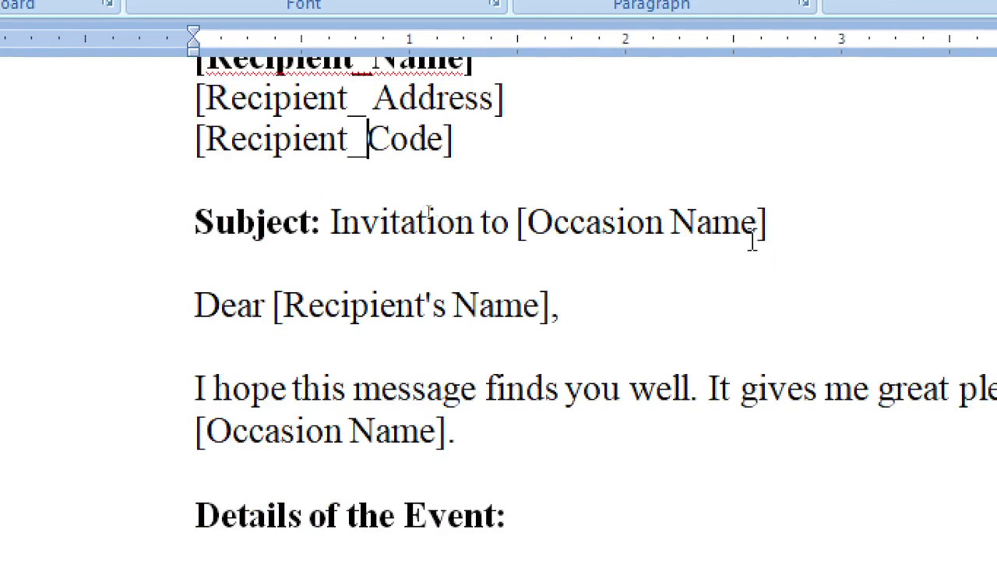
{"action": "left_click_drag", "start_coordinate": [760, 224], "coordinate": [528, 226]}
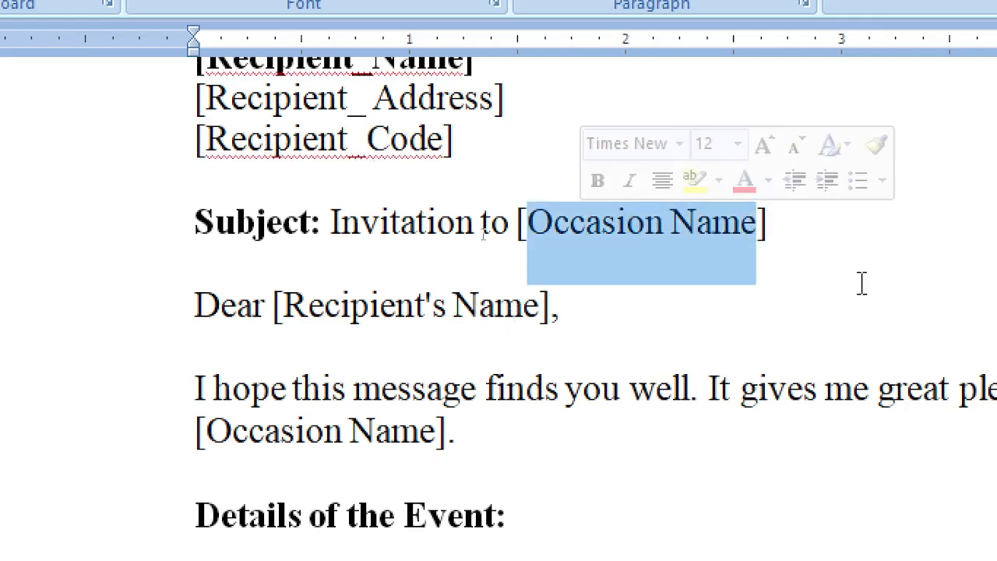
{"action": "scroll", "coordinate": [861, 283], "scroll_direction": "up", "scroll_amount": 1}
{"action": "scroll", "coordinate": [844, 283], "scroll_direction": "up", "scroll_amount": 1}
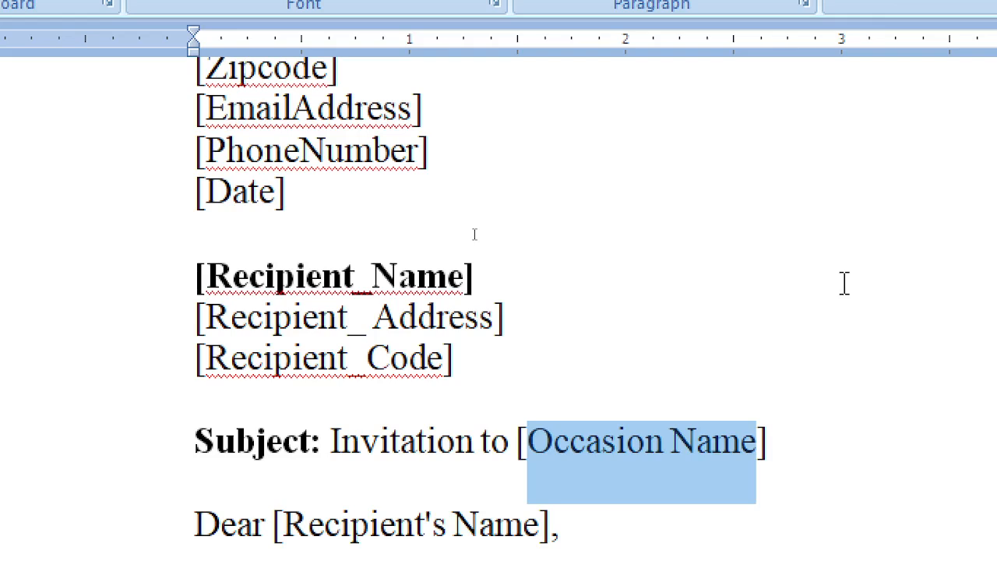
{"action": "scroll", "coordinate": [825, 285], "scroll_direction": "up", "scroll_amount": 1}
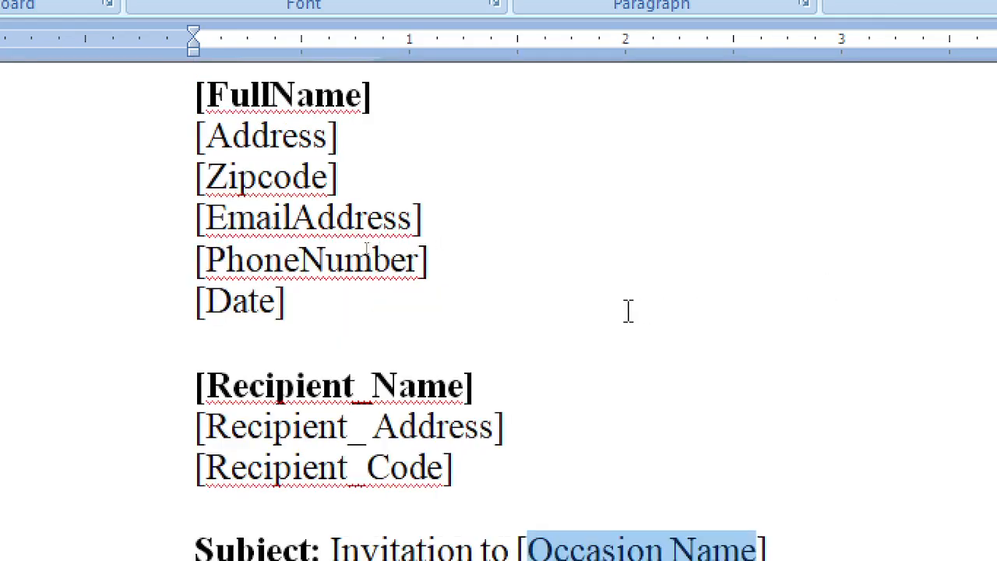
{"action": "scroll", "coordinate": [629, 310], "scroll_direction": "down", "scroll_amount": 1}
{"action": "scroll", "coordinate": [656, 284], "scroll_direction": "down", "scroll_amount": 2}
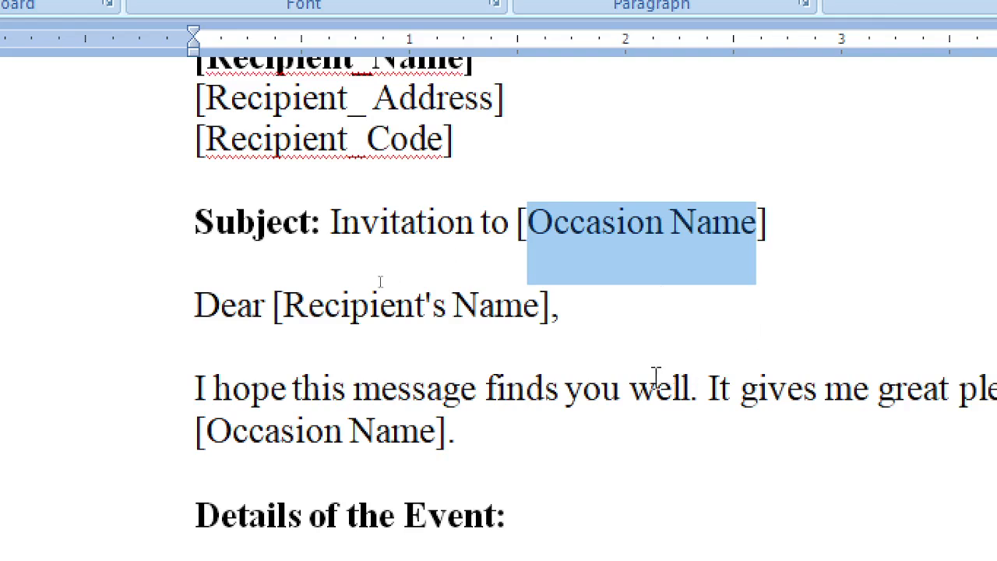
{"action": "key", "text": "Left"}
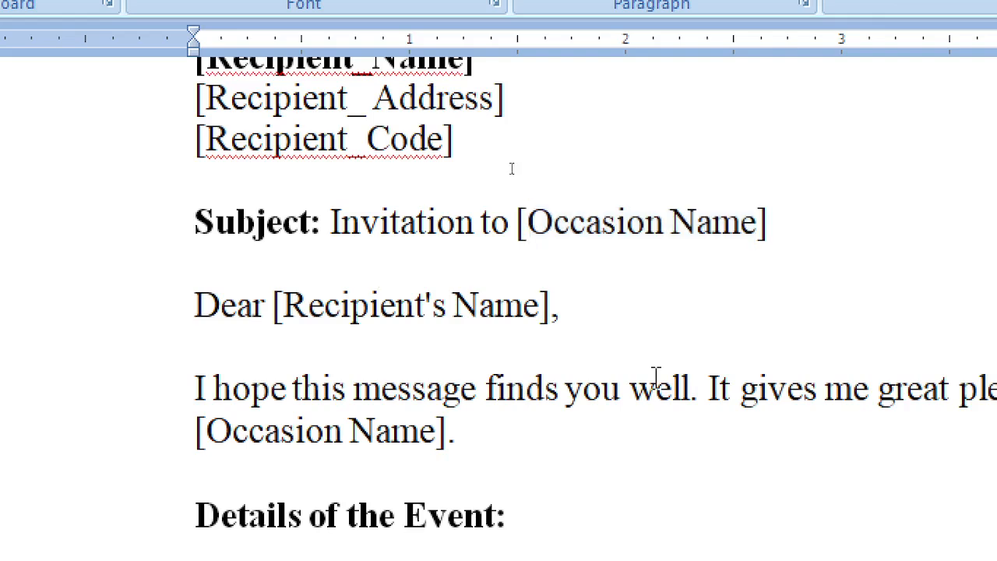
Change the Subject line to read Invitation to [Occasion_Name]
{"action": "left_click", "coordinate": [666, 223]}
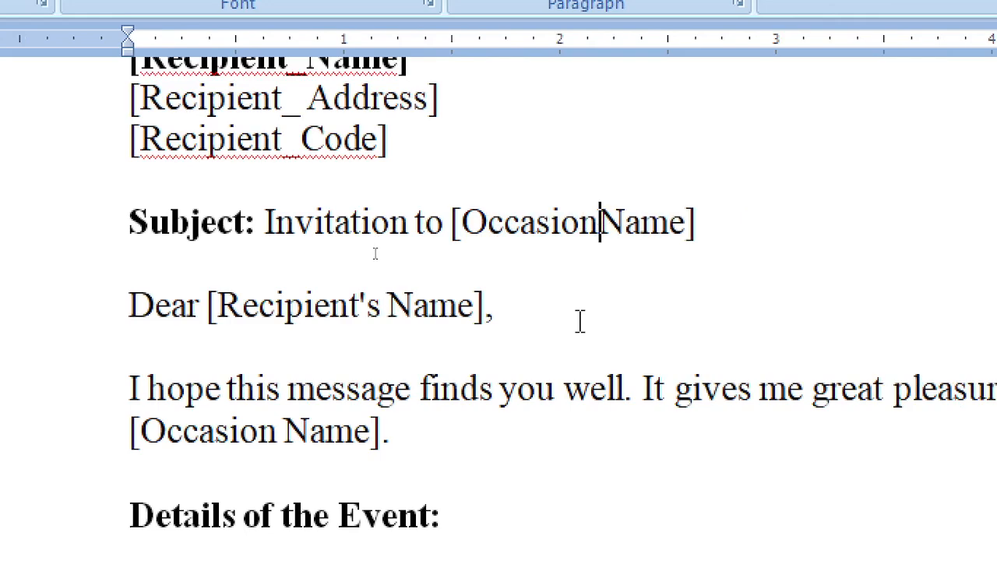
{"action": "key", "text": "Delete"}
{"action": "type", "text": "_"}
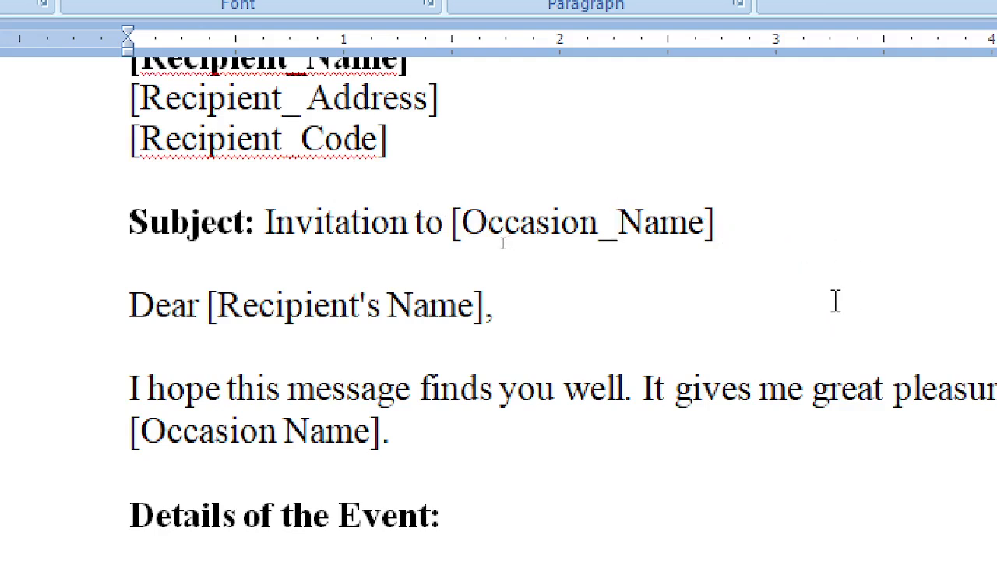
{"action": "scroll", "coordinate": [834, 300], "scroll_direction": "up", "scroll_amount": 1}
{"action": "scroll", "coordinate": [834, 301], "scroll_direction": "down", "scroll_amount": 1}
{"action": "left_click", "coordinate": [561, 308]}
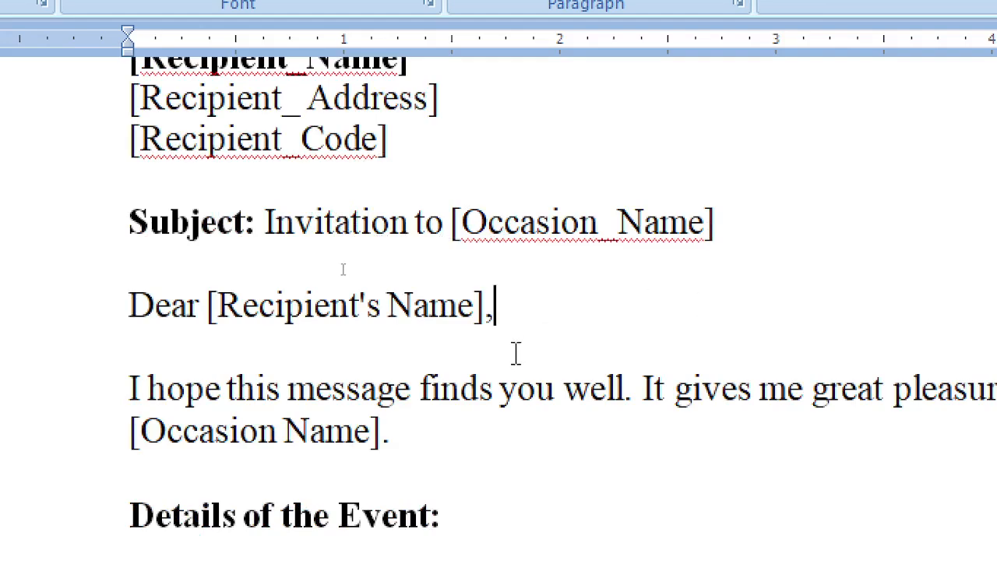
{"action": "scroll", "coordinate": [545, 272], "scroll_direction": "up", "scroll_amount": 2}
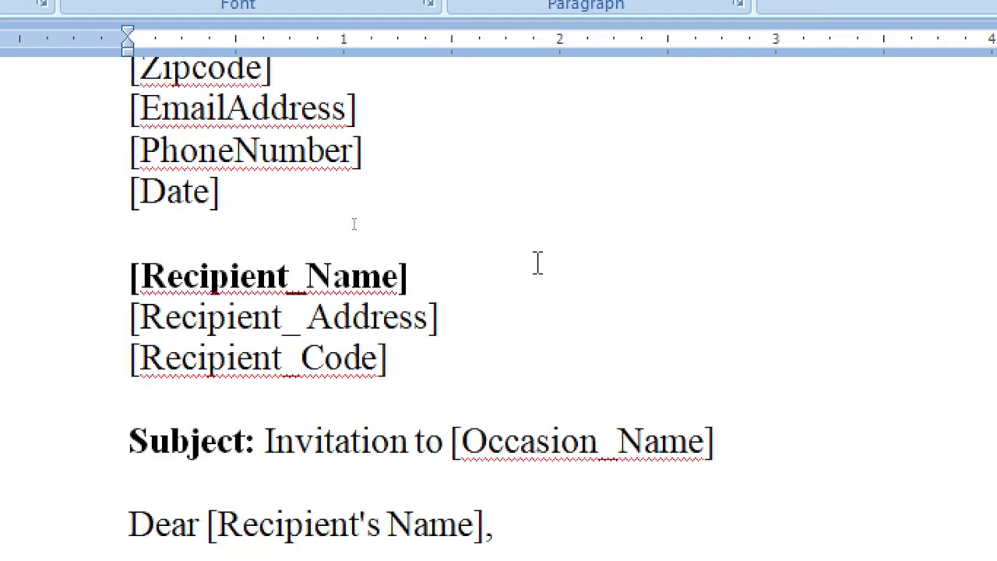
{"action": "scroll", "coordinate": [527, 218], "scroll_direction": "up", "scroll_amount": 1}
{"action": "scroll", "coordinate": [527, 218], "scroll_direction": "down", "scroll_amount": 4}
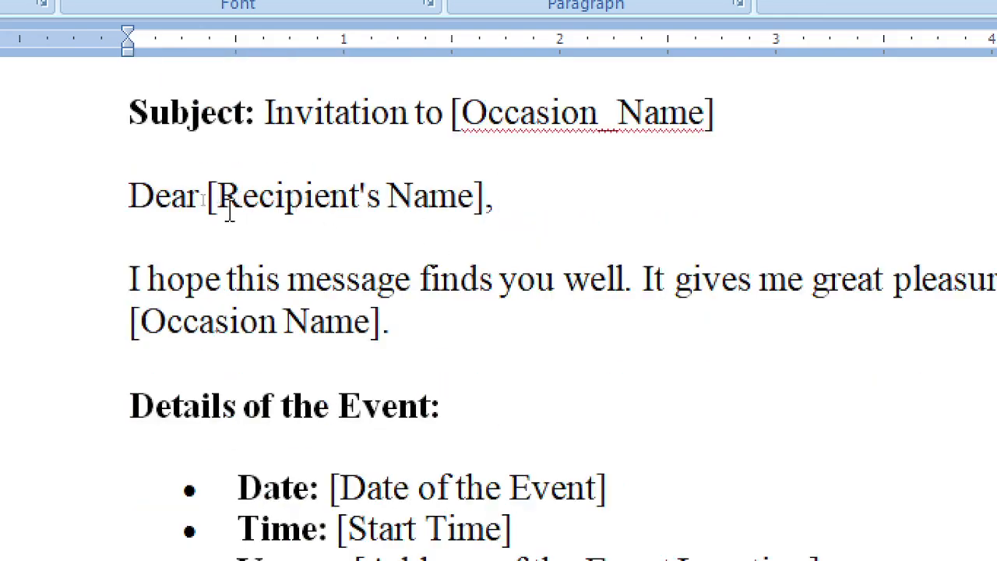
Insert a page break after the [Your Name] closing to start a new page
{"action": "scroll", "coordinate": [633, 492], "scroll_direction": "down", "scroll_amount": 4}
{"action": "left_click", "coordinate": [468, 489]}
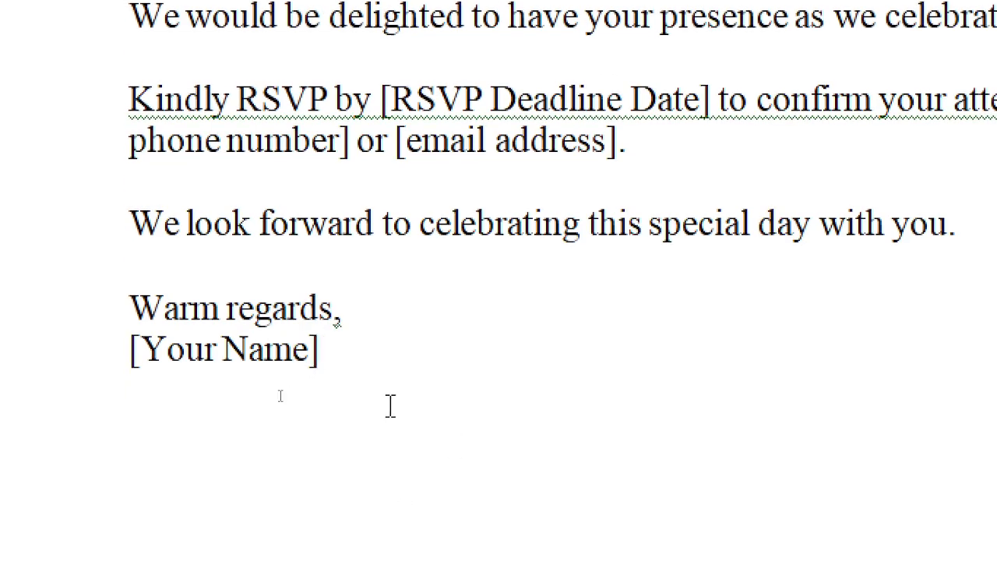
{"action": "key", "text": "ctrl+a"}
{"action": "scroll", "coordinate": [345, 394], "scroll_direction": "up", "scroll_amount": 6}
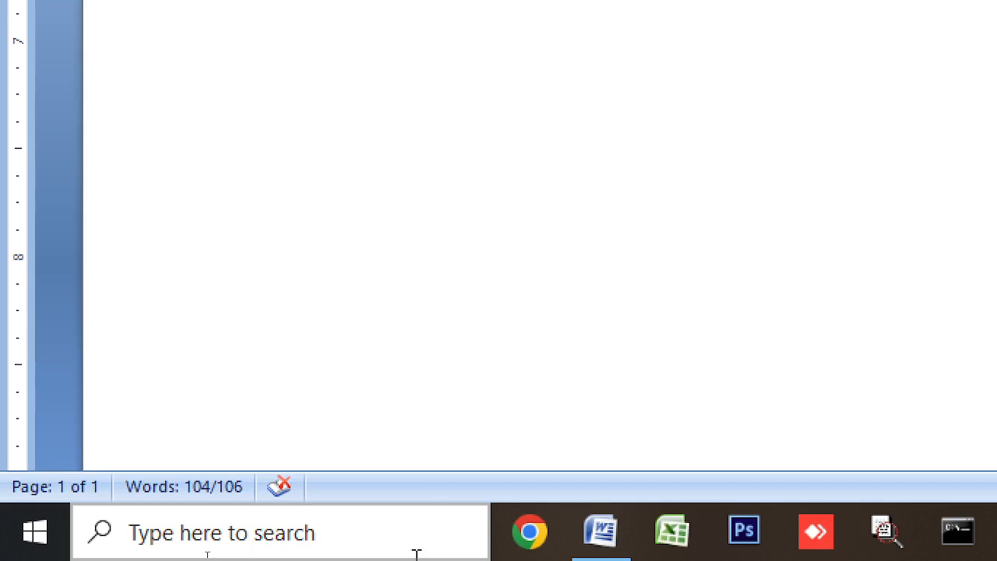
{"action": "left_click", "coordinate": [532, 132]}
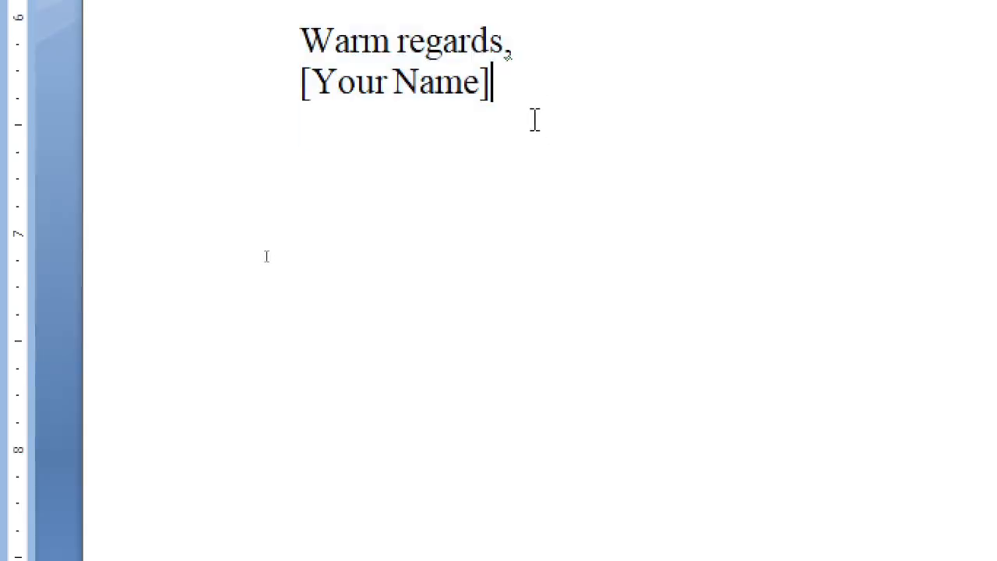
{"action": "key", "text": "ctrl+Return"}
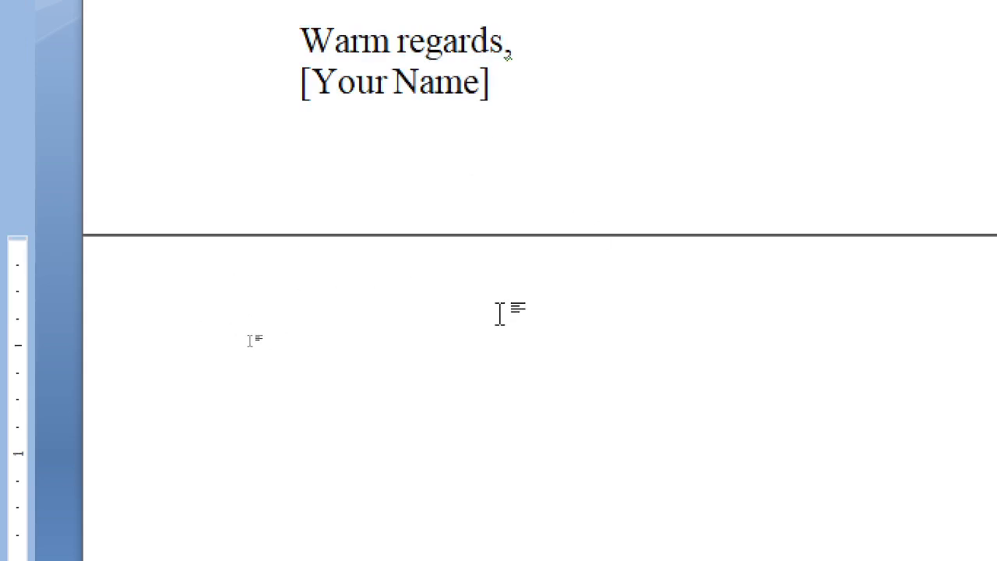
Copy the whole letter onto the new page, then undo and redo to keep the text
{"action": "key", "text": "Up"}
{"action": "key", "text": "Down"}
{"action": "key", "text": "Up"}
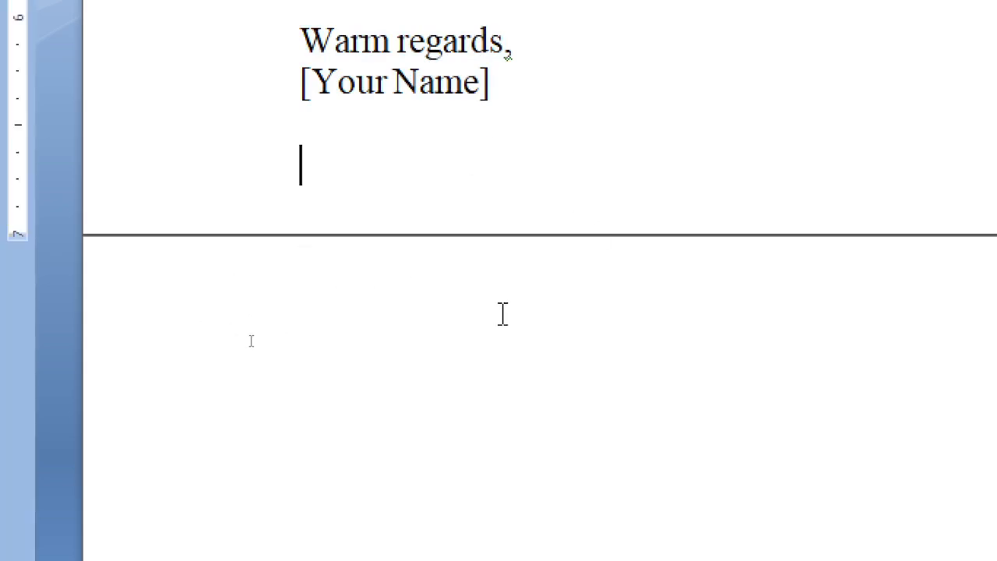
{"action": "key", "text": "ctrl+a"}
{"action": "key", "text": "ctrl+c"}
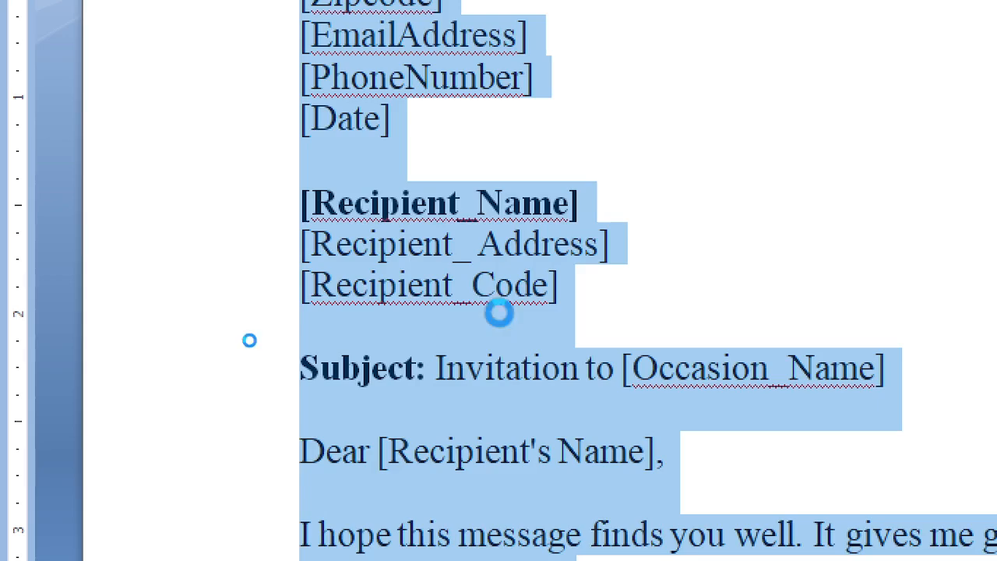
{"action": "key", "text": "Down"}
{"action": "key", "text": "ctrl+v"}
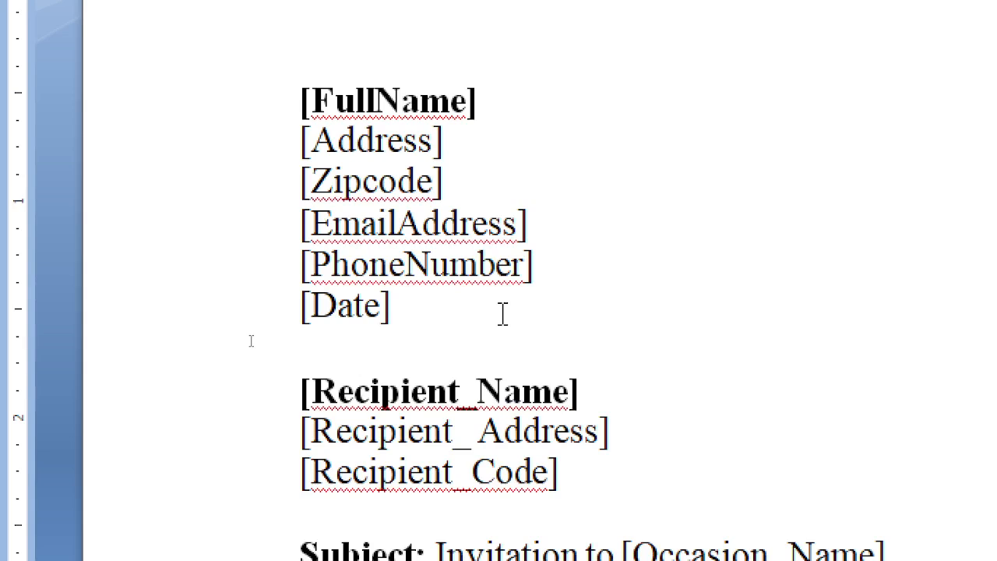
{"action": "key", "text": "ctrl+z"}
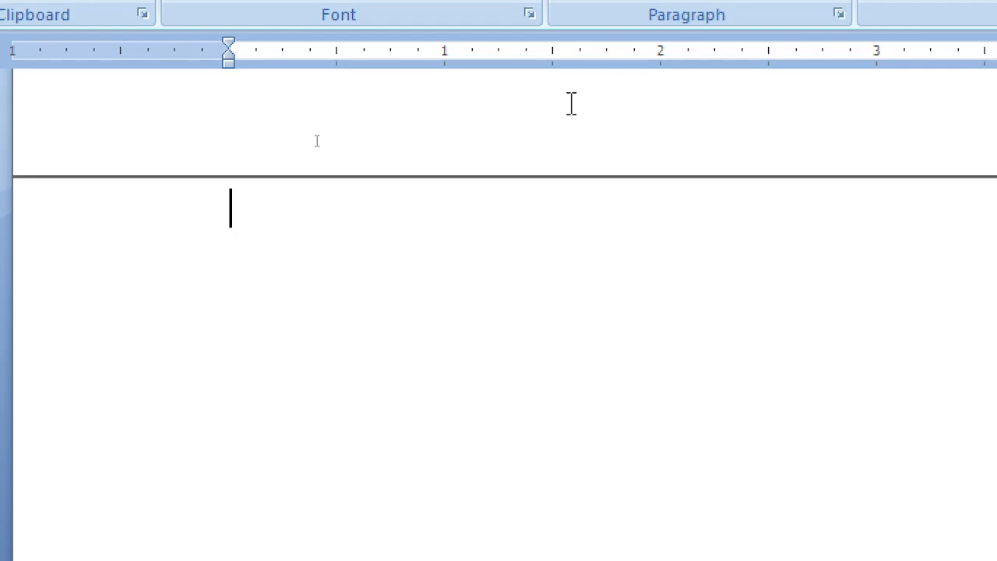
{"action": "key", "text": "ctrl+y"}
{"action": "scroll", "coordinate": [472, 204], "scroll_direction": "up", "scroll_amount": 10}
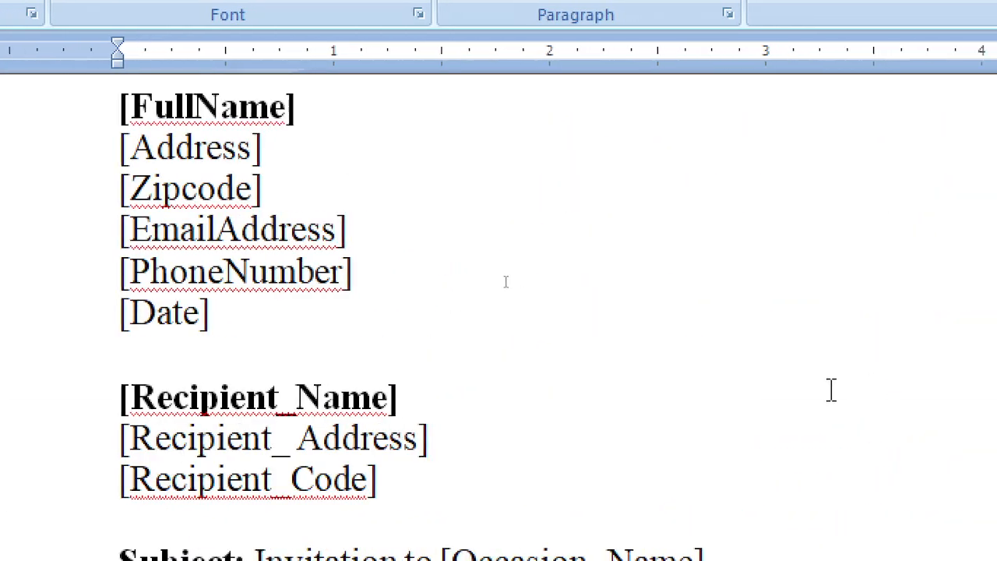
{"action": "scroll", "coordinate": [830, 392], "scroll_direction": "down", "scroll_amount": 4}
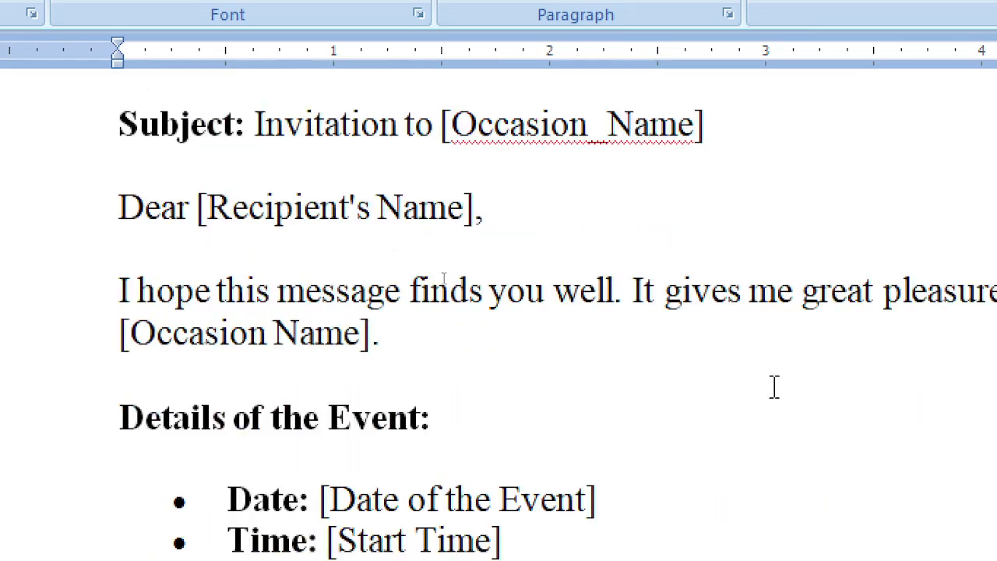
Change the greeting placeholder to [Recipient_Name] using an underscore
{"action": "left_click", "coordinate": [343, 218]}
{"action": "key", "text": "BackSpace"}
{"action": "type", "text": "'"}
{"action": "key", "text": "Delete"}
{"action": "key", "text": "Delete"}
{"action": "key", "text": "Delete"}
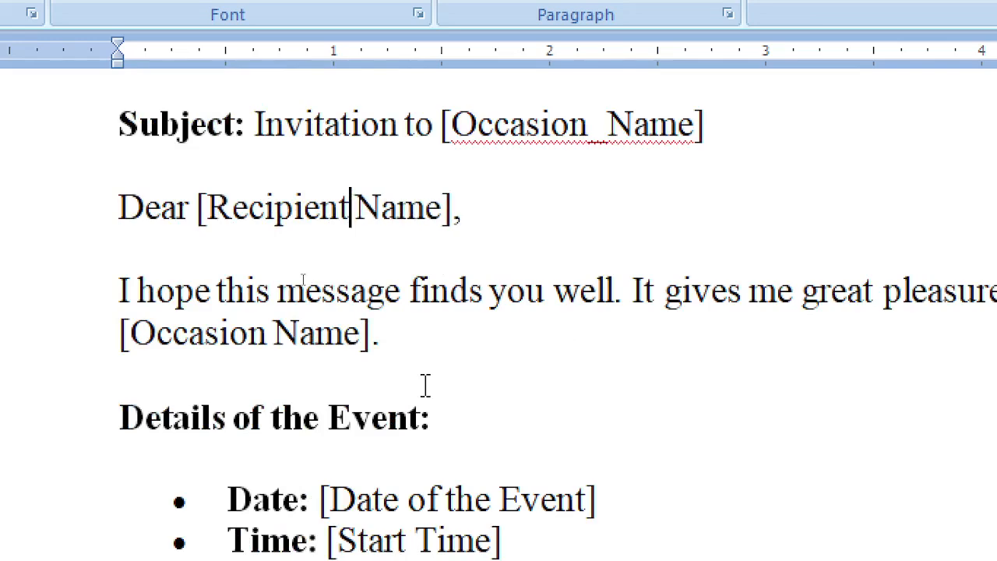
{"action": "type", "text": "_"}
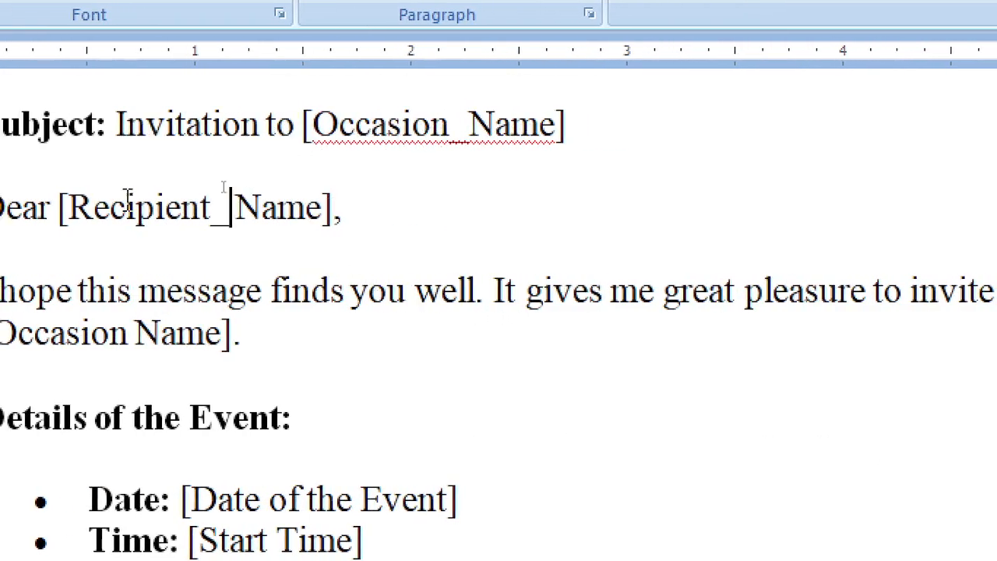
Join the opening paragraph's placeholder into [Occasion_Name] with an underscore
{"action": "scroll", "coordinate": [124, 198], "scroll_direction": "up", "scroll_amount": 4}
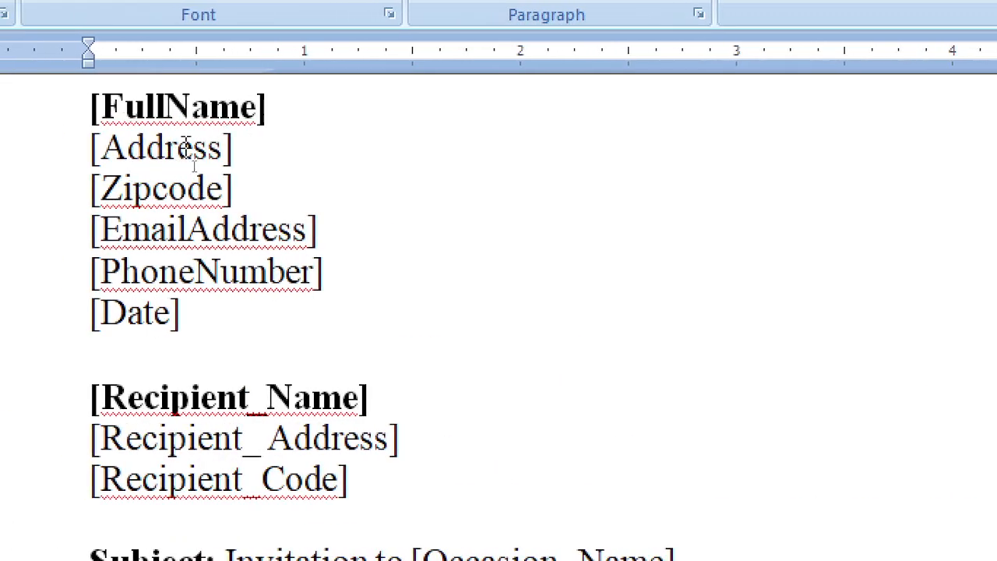
{"action": "scroll", "coordinate": [307, 418], "scroll_direction": "down", "scroll_amount": 2}
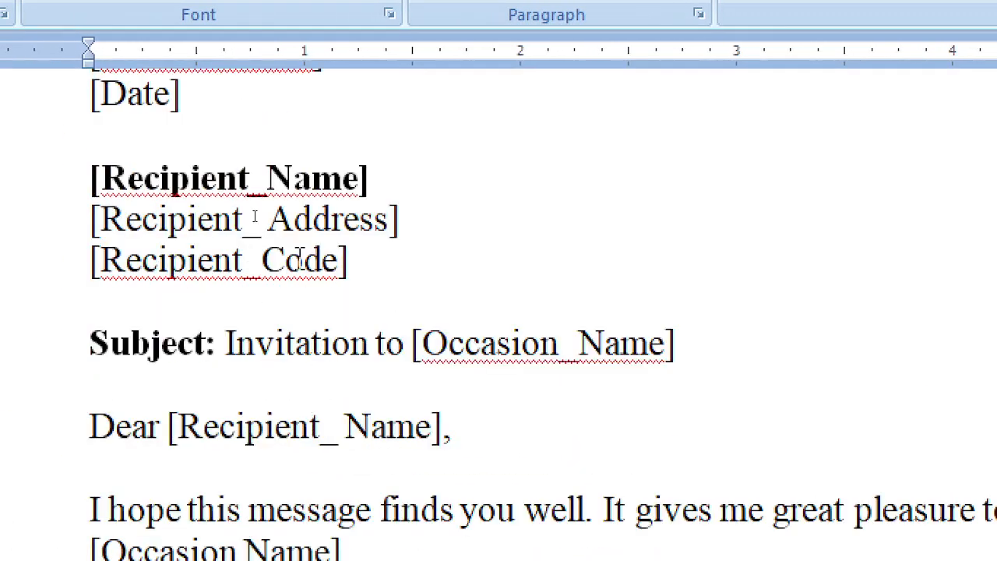
{"action": "scroll", "coordinate": [292, 272], "scroll_direction": "down", "scroll_amount": 2}
{"action": "scroll", "coordinate": [259, 346], "scroll_direction": "down", "scroll_amount": 1}
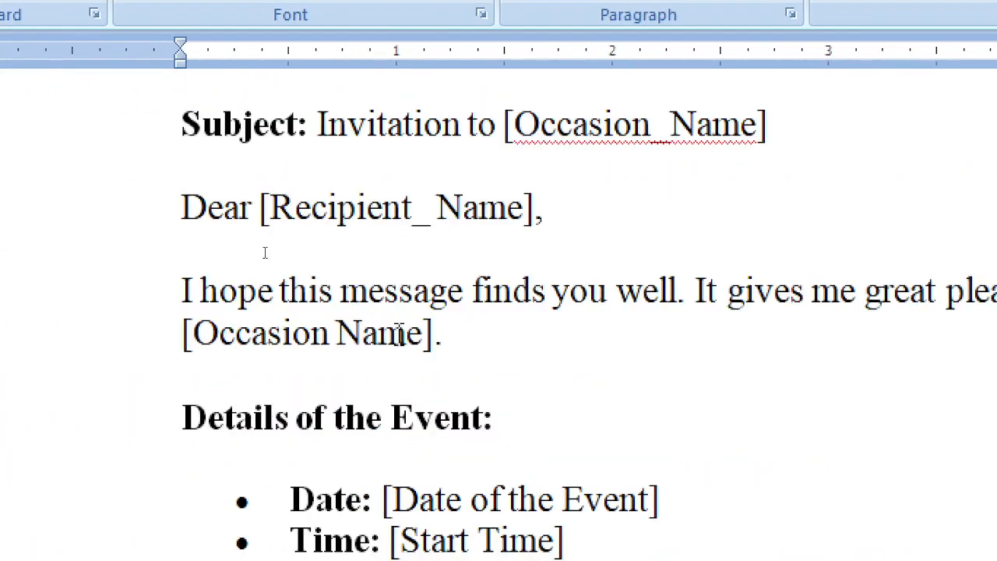
{"action": "left_click", "coordinate": [330, 335]}
{"action": "type", "text": "_"}
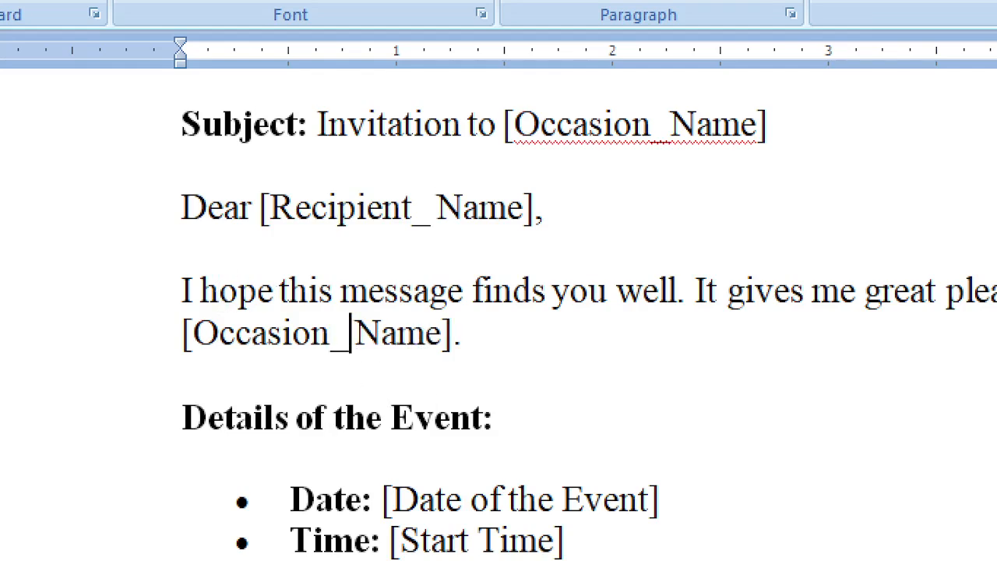
{"action": "key", "text": "Delete"}
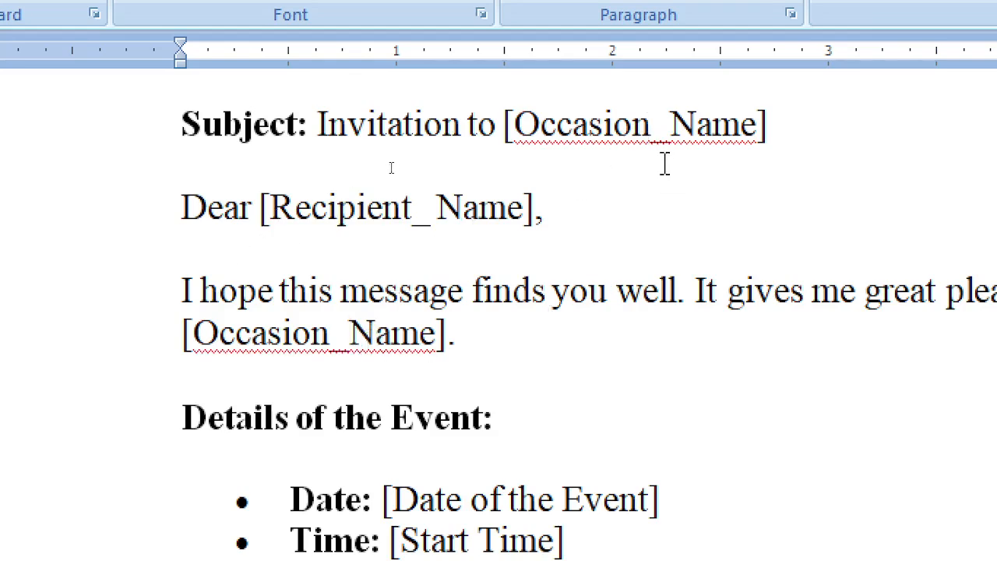
{"action": "left_click", "coordinate": [652, 128]}
{"action": "scroll", "coordinate": [630, 403], "scroll_direction": "down", "scroll_amount": 2}
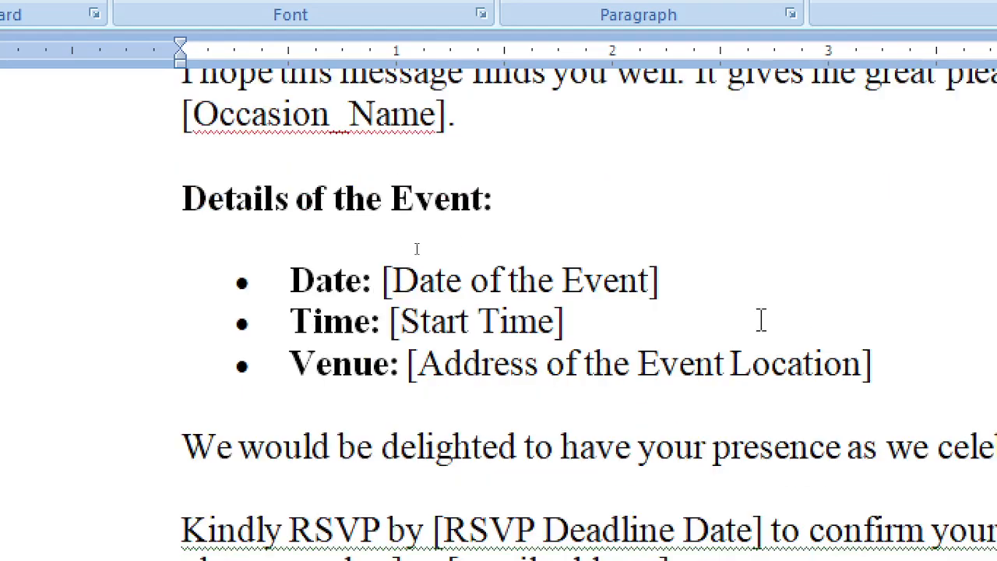
Replace the spaces between the Date placeholder's words with underscores
{"action": "left_click", "coordinate": [470, 283]}
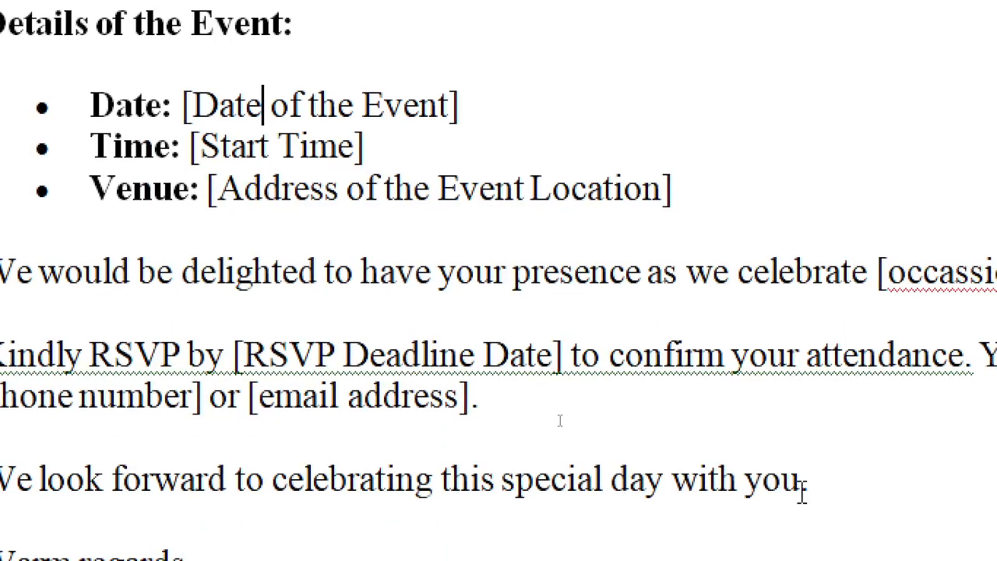
{"action": "type", "text": "_"}
{"action": "key", "text": "Delete"}
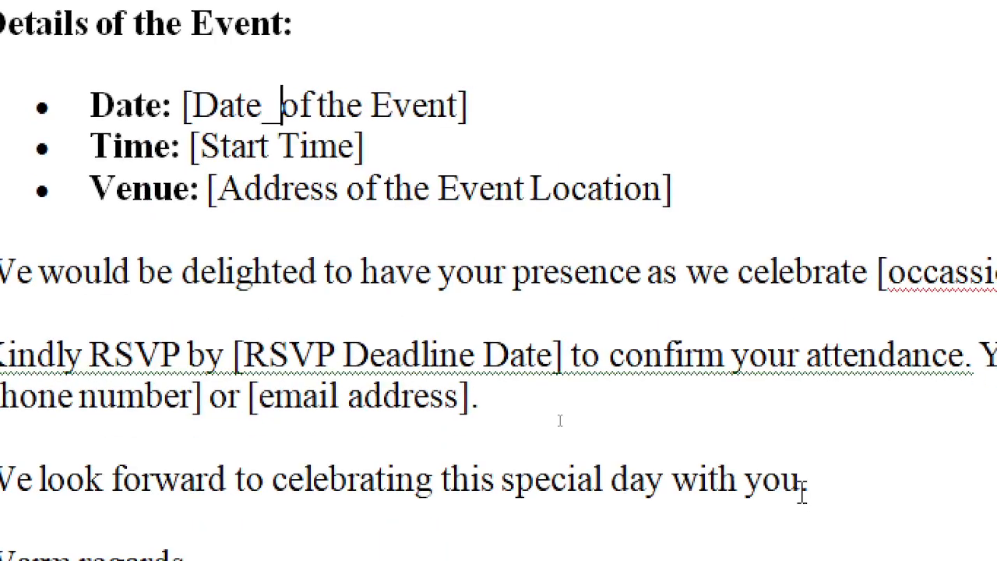
{"action": "key", "text": "Right"}
{"action": "key", "text": "Right"}
{"action": "type", "text": "_"}
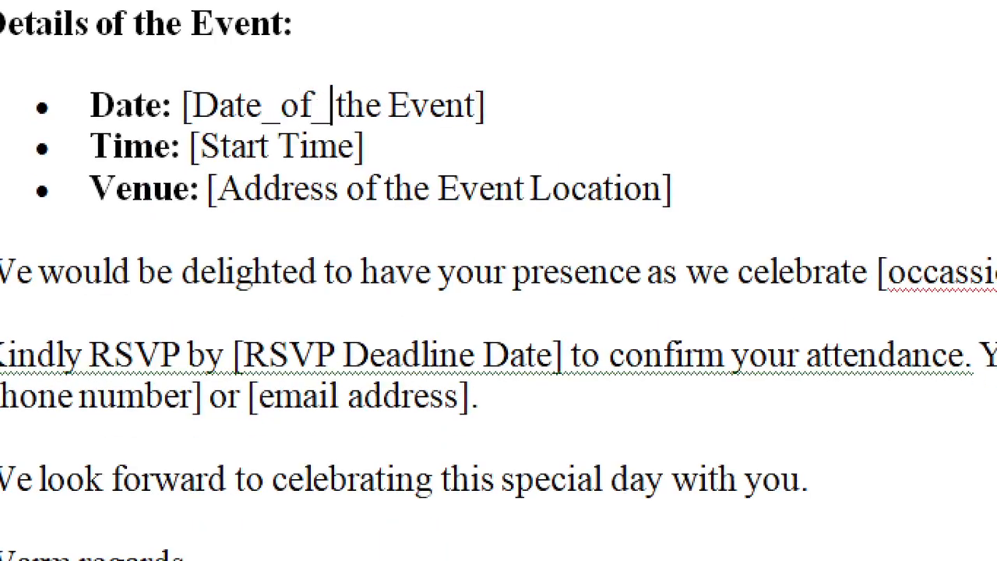
{"action": "key", "text": "Left"}
{"action": "key", "text": "Delete"}
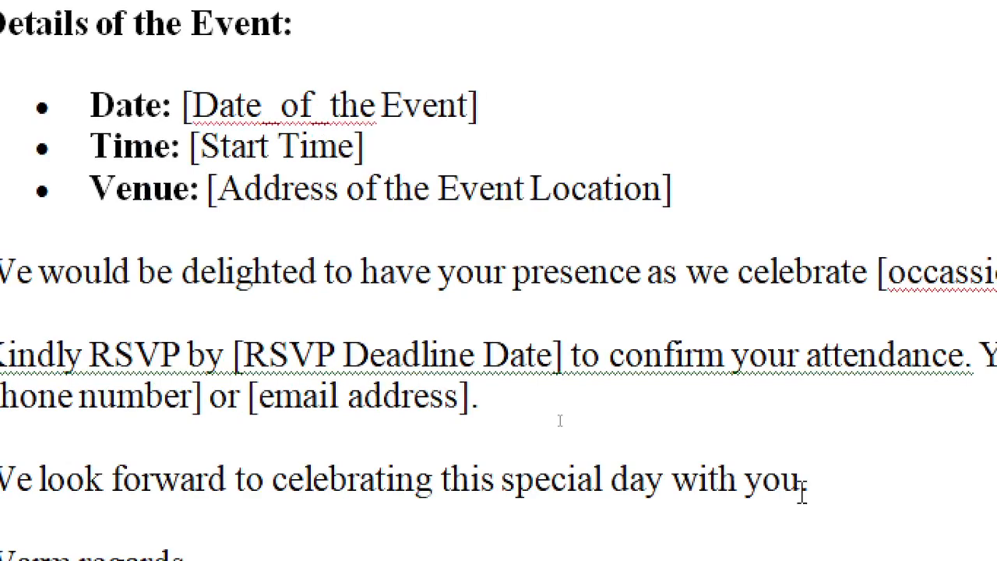
{"action": "key", "text": "Right"}
{"action": "key", "text": "Right"}
{"action": "key", "text": "Right"}
{"action": "type", "text": "_"}
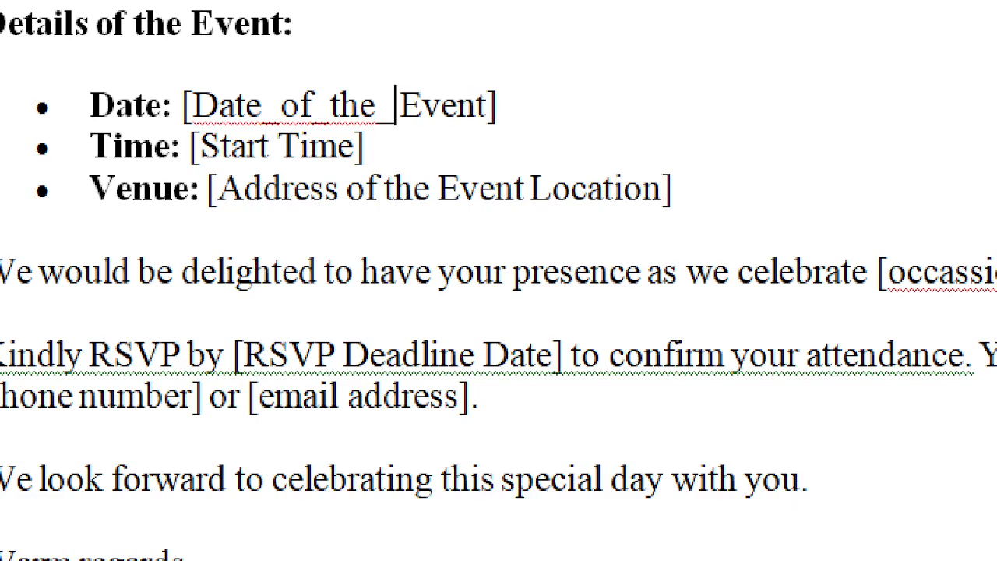
{"action": "key", "text": "Delete"}
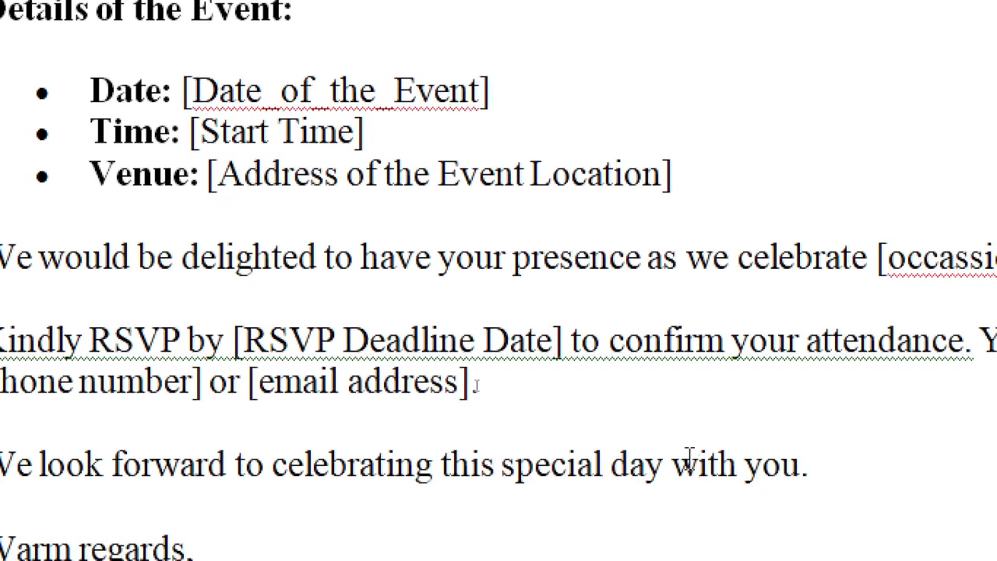
Rename the Start Time placeholder to [Event_Start_Time]
{"action": "left_click", "coordinate": [273, 138]}
{"action": "key", "text": "Left"}
{"action": "key", "text": "Left"}
{"action": "key", "text": "Left"}
{"action": "key", "text": "Left"}
{"action": "key", "text": "Left"}
{"action": "type", "text": "Event"}
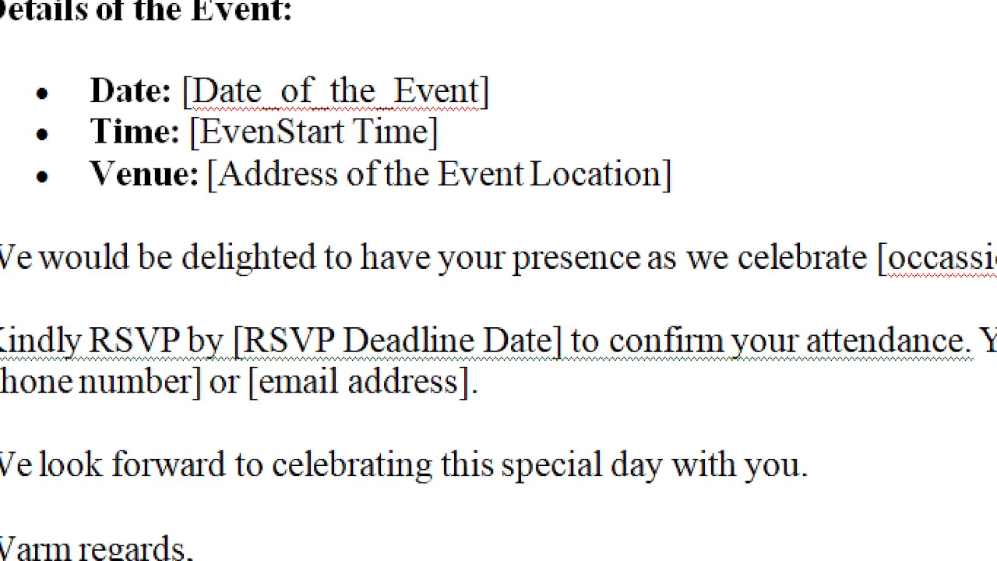
{"action": "type", "text": "_"}
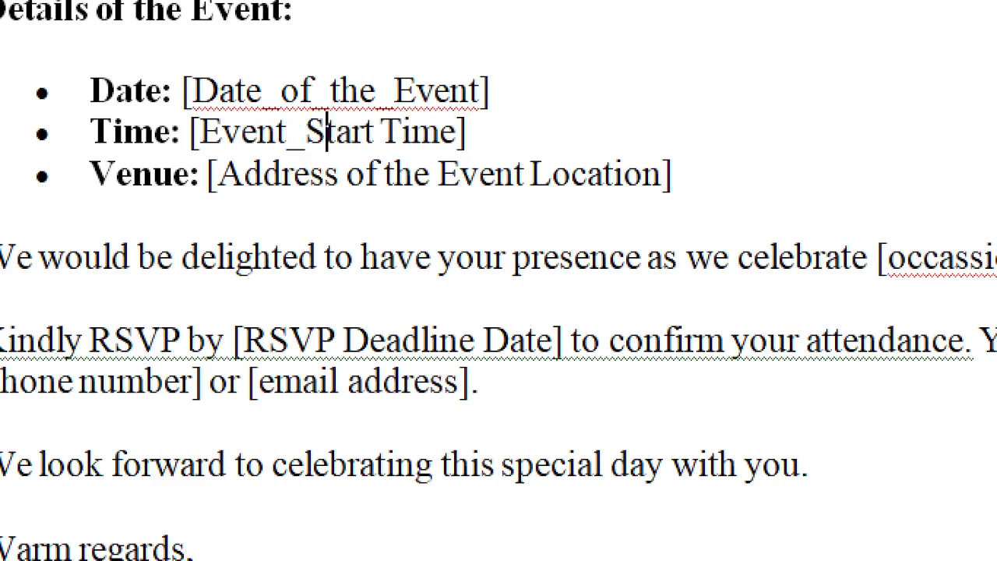
{"action": "key", "text": "Right"}
{"action": "key", "text": "Right"}
{"action": "key", "text": "Right"}
{"action": "key", "text": "Right"}
{"action": "key", "text": "Delete"}
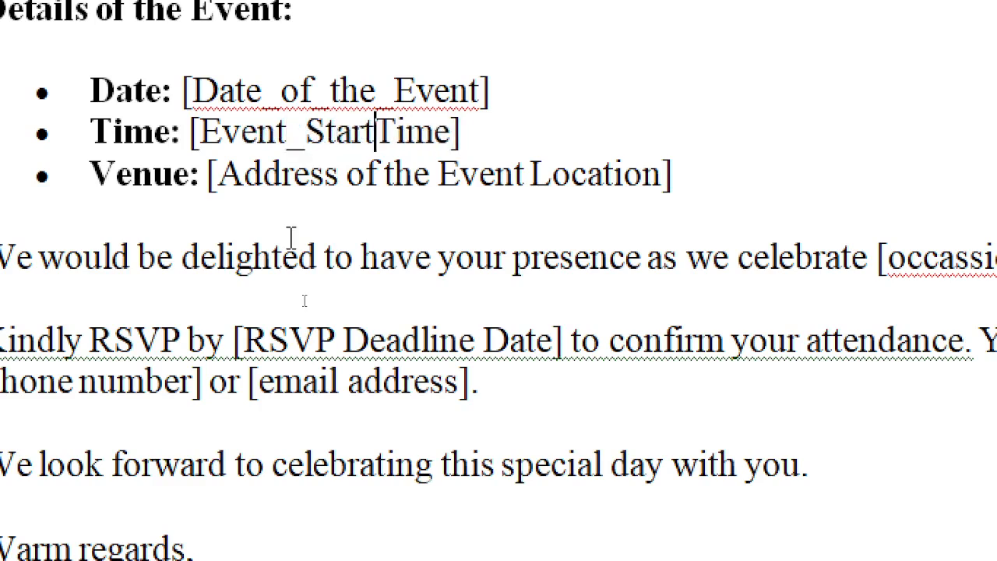
{"action": "type", "text": "_"}
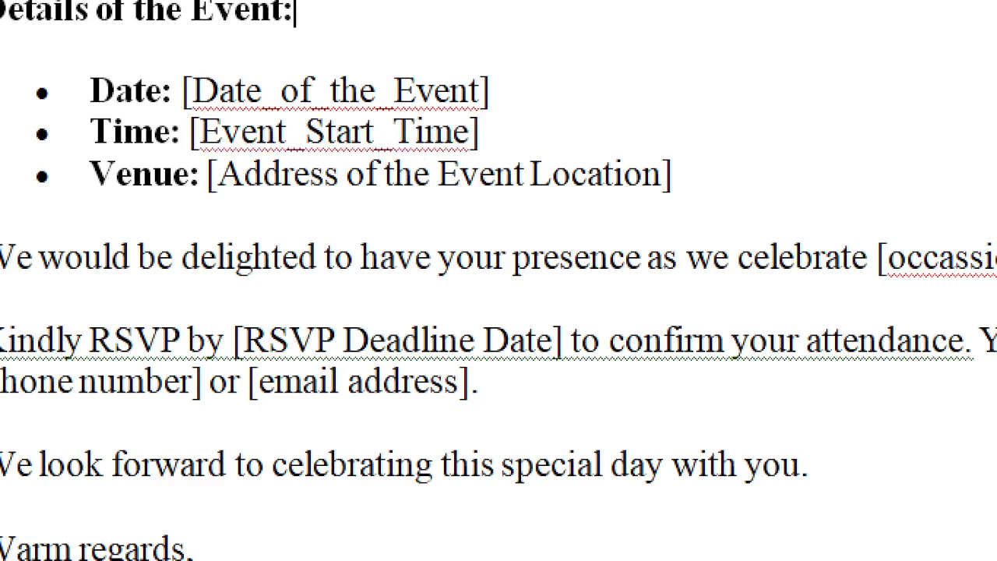
Trim the Date placeholder down to [Event_Date]
{"action": "key", "text": "Left"}
{"action": "key", "text": "Left"}
{"action": "key", "text": "Left"}
{"action": "key", "text": "Left"}
{"action": "key", "text": "Left"}
{"action": "key", "text": "Left"}
{"action": "key", "text": "Left"}
{"action": "key", "text": "Left"}
{"action": "key", "text": "Left"}
{"action": "key", "text": "Left"}
{"action": "key", "text": "Left"}
{"action": "key", "text": "Left"}
{"action": "type", "text": "Eve"}
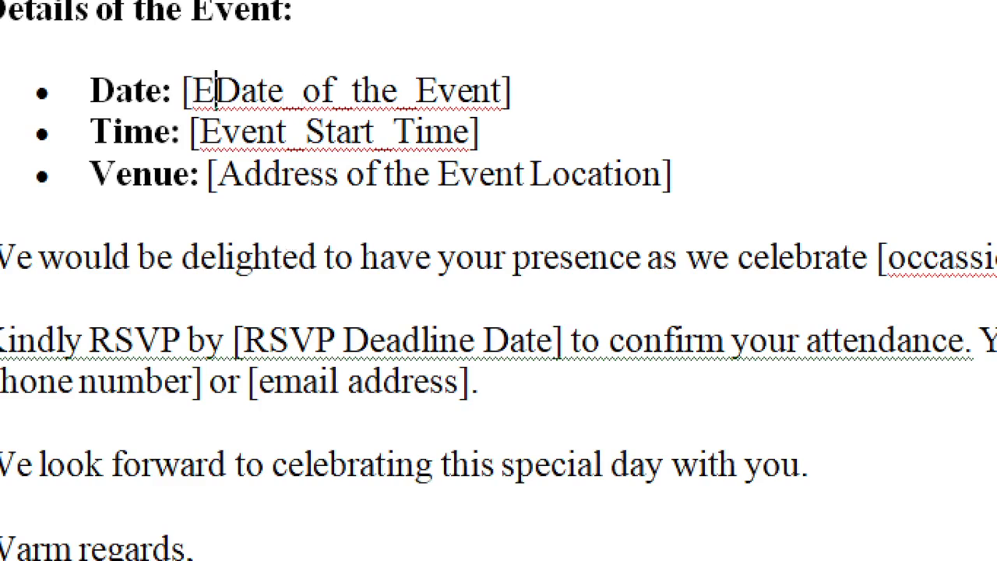
{"action": "type", "text": "nt"}
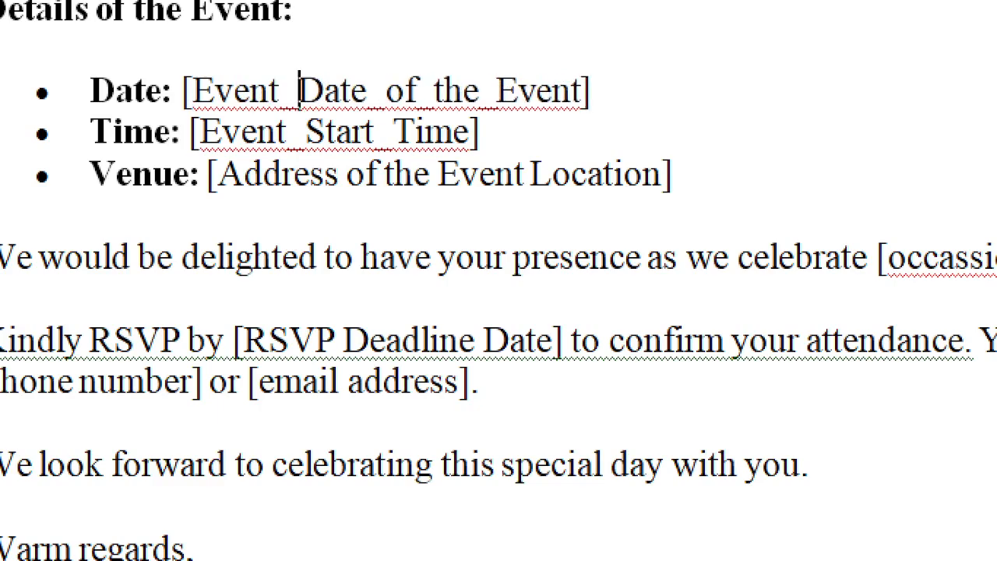
{"action": "key", "text": "Right"}
{"action": "key", "text": "Delete"}
{"action": "key", "text": "Delete"}
{"action": "key", "text": "Delete"}
{"action": "key", "text": "Delete"}
{"action": "key", "text": "Delete"}
{"action": "key", "text": "Delete"}
{"action": "key", "text": "Delete"}
{"action": "key", "text": "Delete"}
{"action": "key", "text": "Delete"}
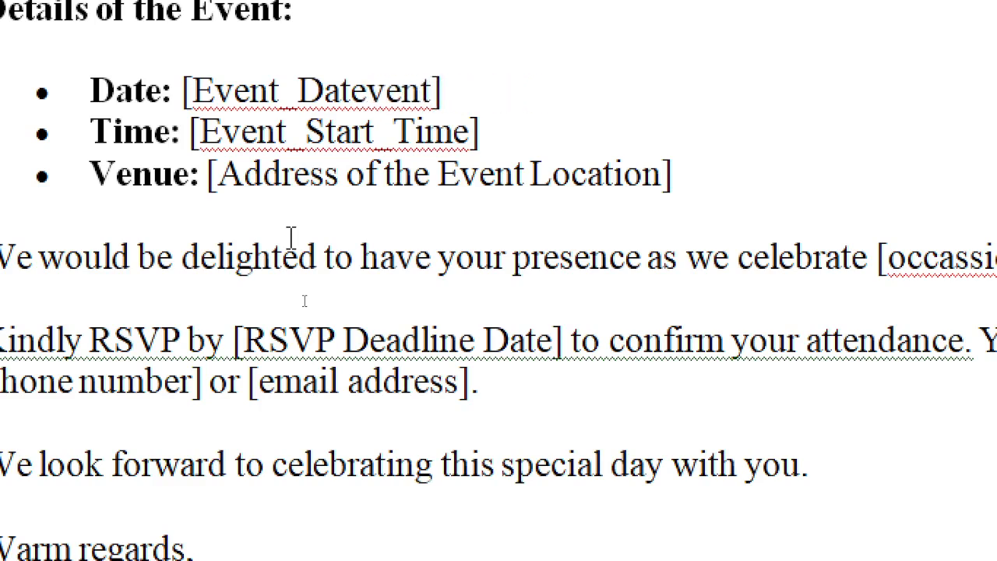
{"action": "key", "text": "Delete"}
{"action": "key", "text": "Delete"}
{"action": "key", "text": "Delete"}
{"action": "key", "text": "Delete"}
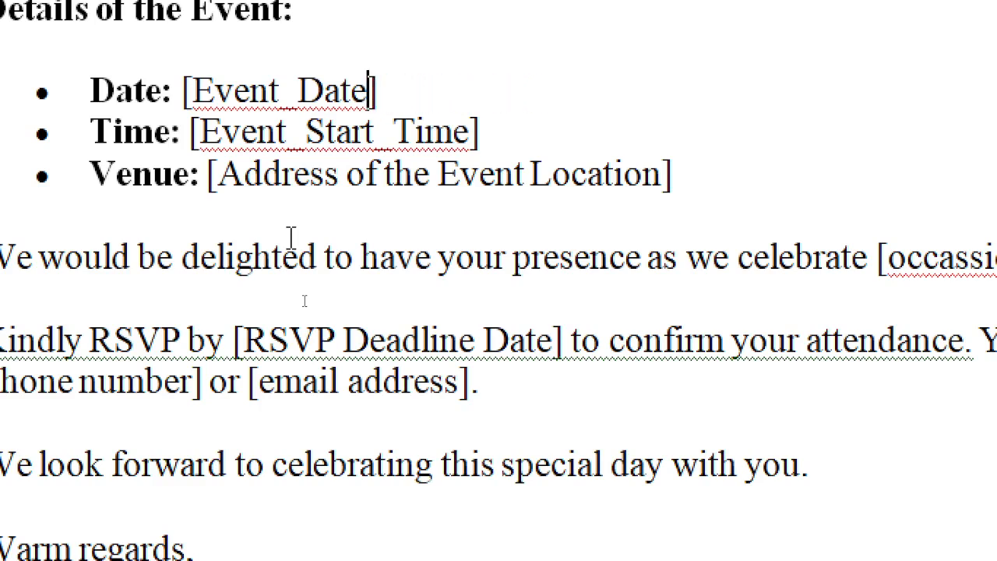
Rename the Venue placeholder to [Event_Address], deleting the extra location words
{"action": "key", "text": "Down"}
{"action": "key", "text": "ctrl+Left"}
{"action": "type", "text": "Event"}
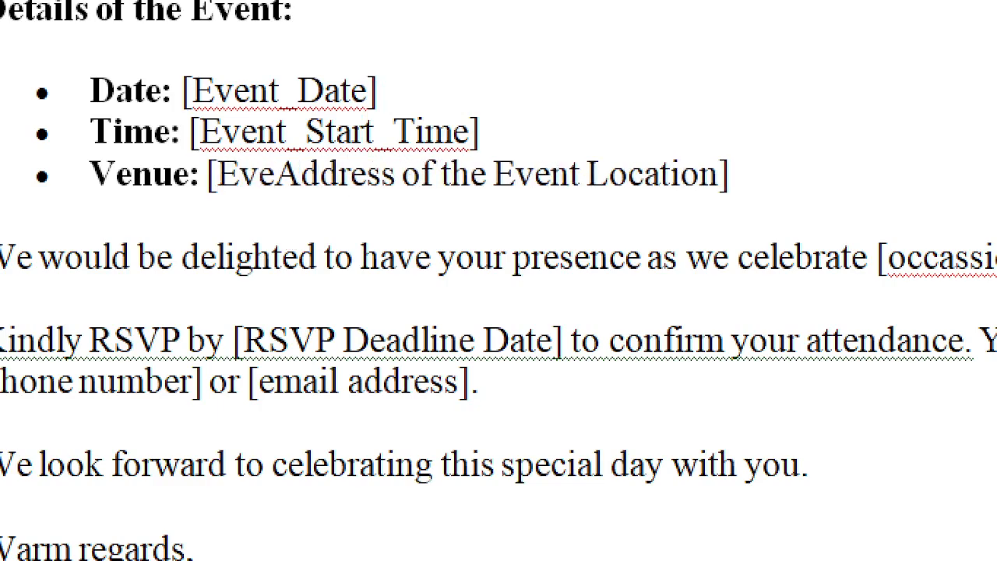
{"action": "type", "text": "_"}
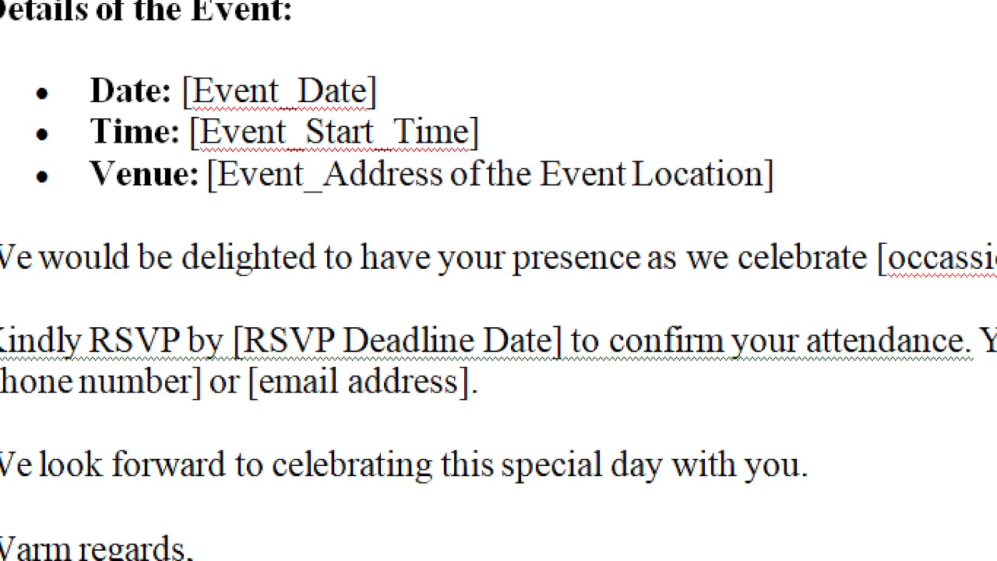
{"action": "key", "text": "ctrl+Right"}
{"action": "key", "text": "ctrl+Right"}
{"action": "key", "text": "Left"}
{"action": "key", "text": "Left"}
{"action": "key", "text": "Left"}
{"action": "key", "text": "Left"}
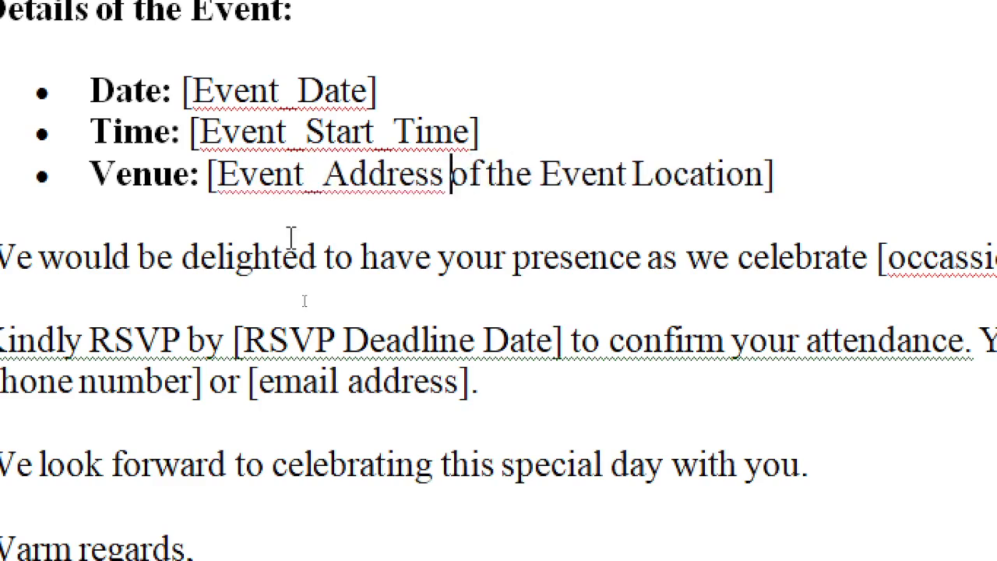
{"action": "key", "text": "ctrl+shift+Right"}
{"action": "key", "text": "ctrl+shift+Right"}
{"action": "key", "text": "ctrl+shift+Right"}
{"action": "key", "text": "ctrl+shift+Right"}
{"action": "key", "text": "ctrl+shift+Right"}
{"action": "key", "text": "ctrl+shift+Right"}
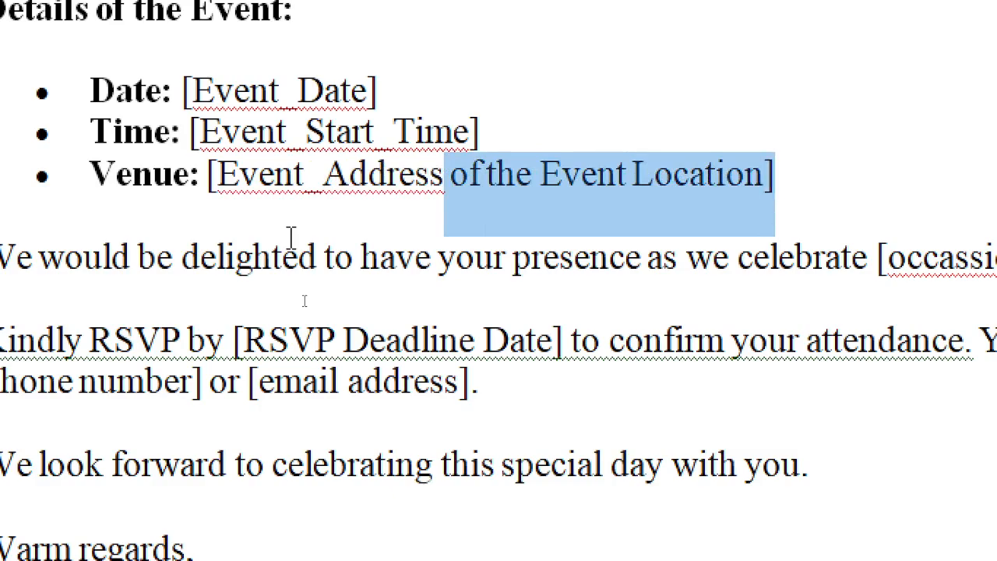
{"action": "key", "text": "shift+Left"}
{"action": "key", "text": "Delete"}
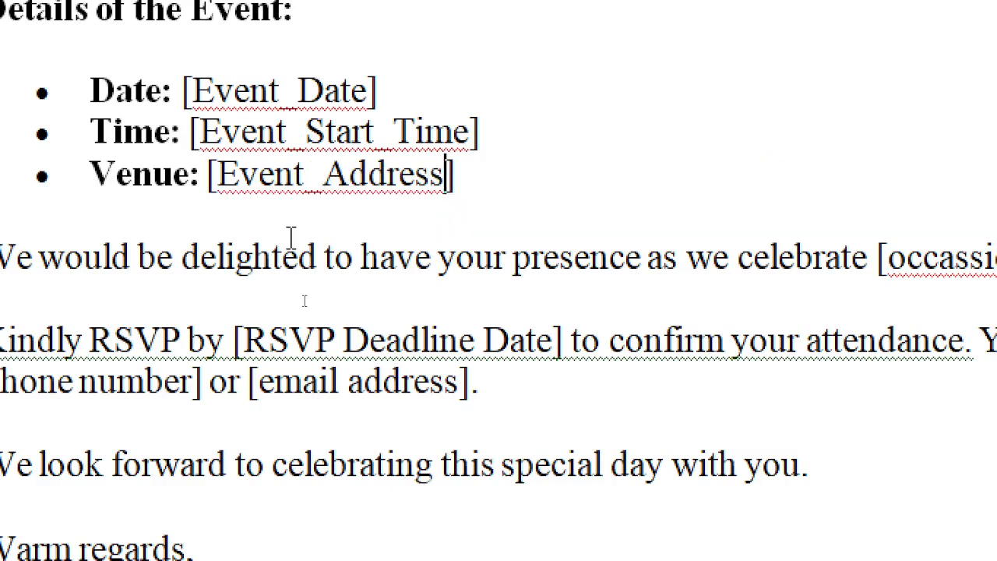
Select Occasion_Name in the second paragraph and open its right-click menu
{"action": "scroll", "coordinate": [267, 311], "scroll_direction": "down", "scroll_amount": 1}
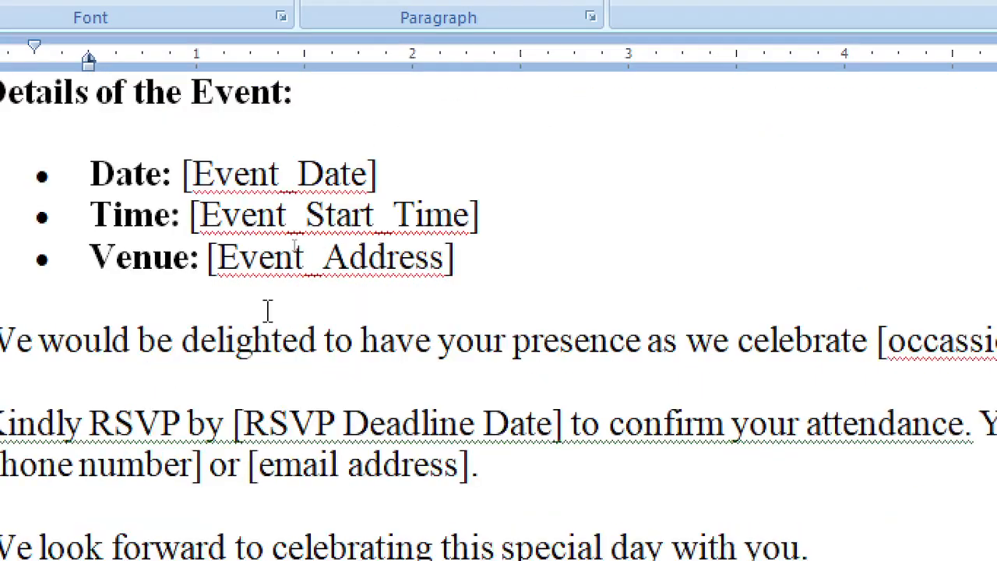
{"action": "scroll", "coordinate": [267, 312], "scroll_direction": "down", "scroll_amount": 2}
{"action": "scroll", "coordinate": [555, 327], "scroll_direction": "up", "scroll_amount": 1}
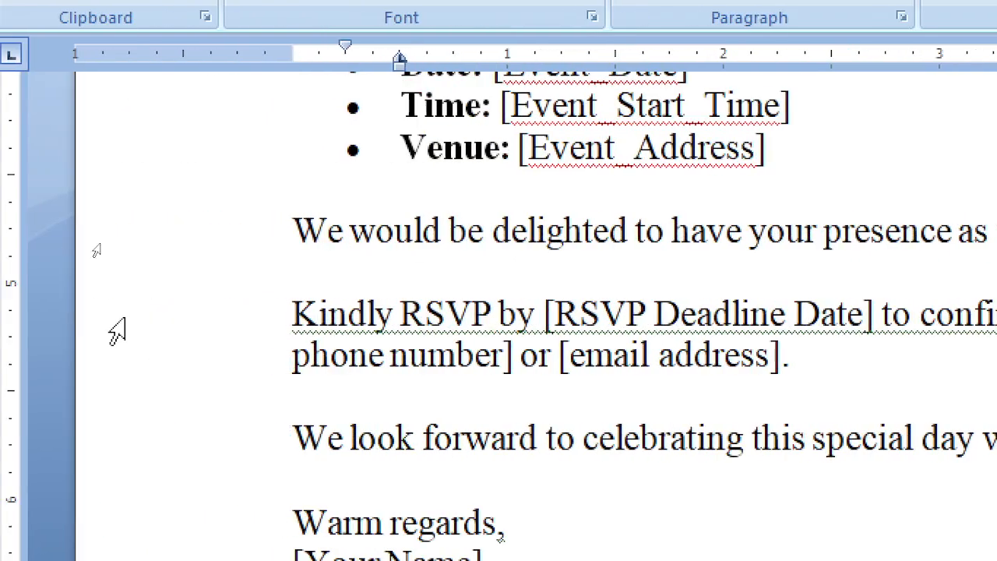
{"action": "scroll", "coordinate": [863, 285], "scroll_direction": "up", "scroll_amount": 3}
{"action": "scroll", "coordinate": [938, 273], "scroll_direction": "down", "scroll_amount": 2}
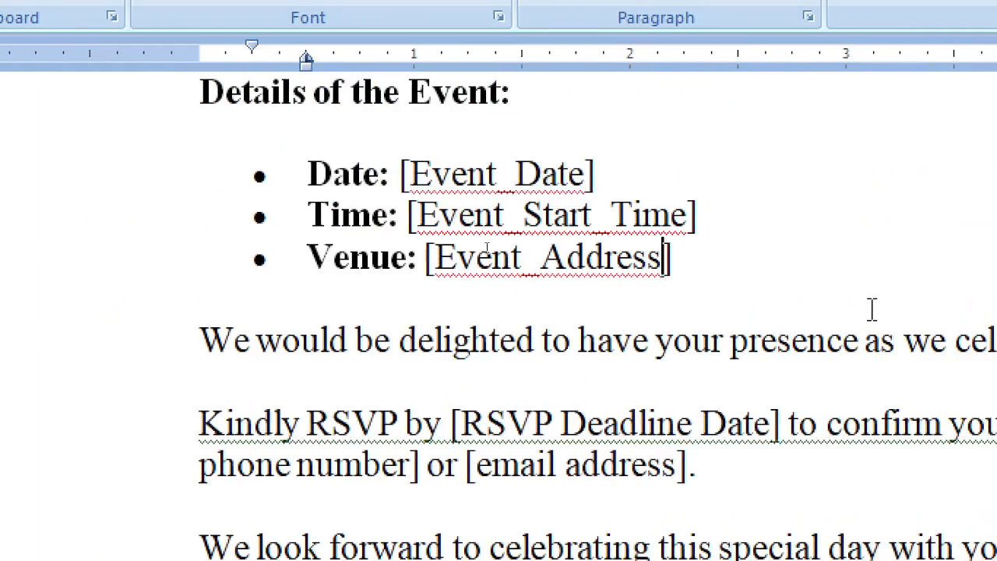
{"action": "scroll", "coordinate": [871, 308], "scroll_direction": "down", "scroll_amount": 2}
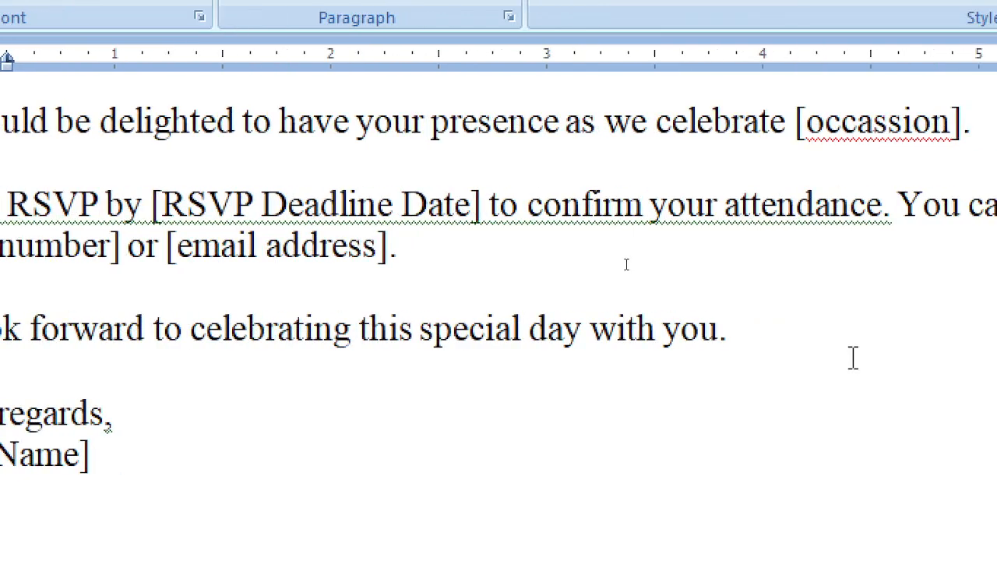
{"action": "scroll", "coordinate": [801, 212], "scroll_direction": "up", "scroll_amount": 1}
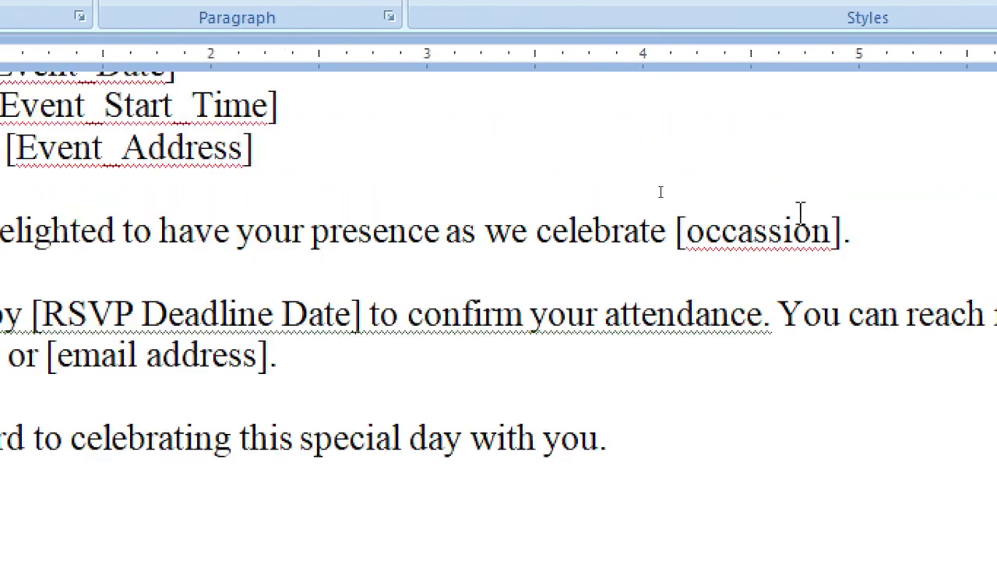
{"action": "scroll", "coordinate": [429, 247], "scroll_direction": "up", "scroll_amount": 1}
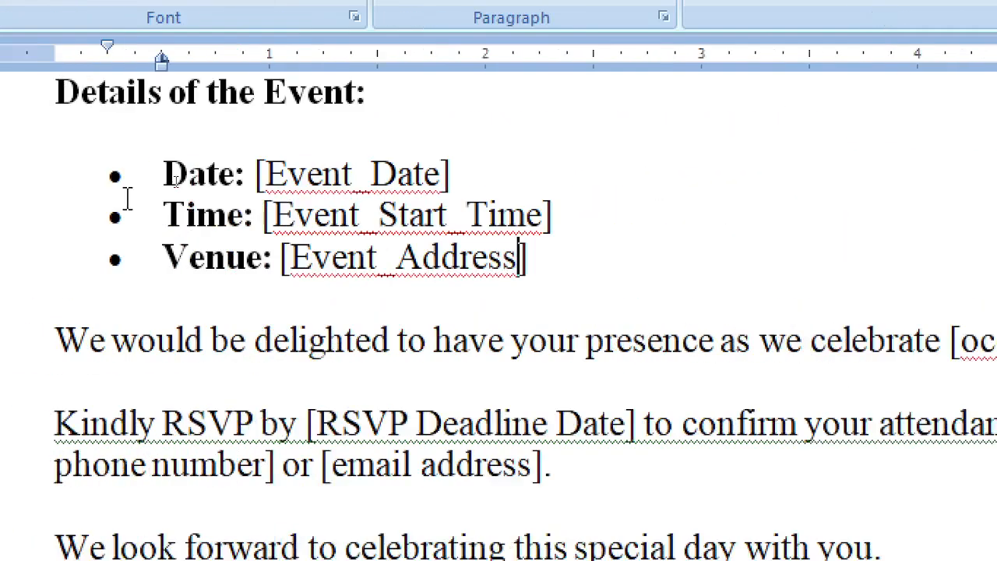
{"action": "scroll", "coordinate": [127, 198], "scroll_direction": "up", "scroll_amount": 2}
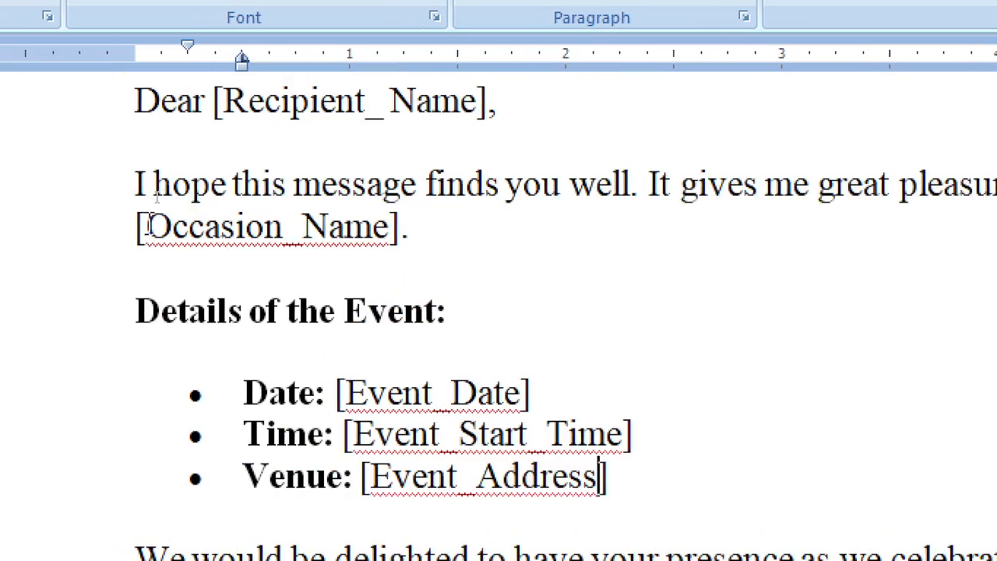
{"action": "left_click_drag", "start_coordinate": [148, 226], "coordinate": [341, 240]}
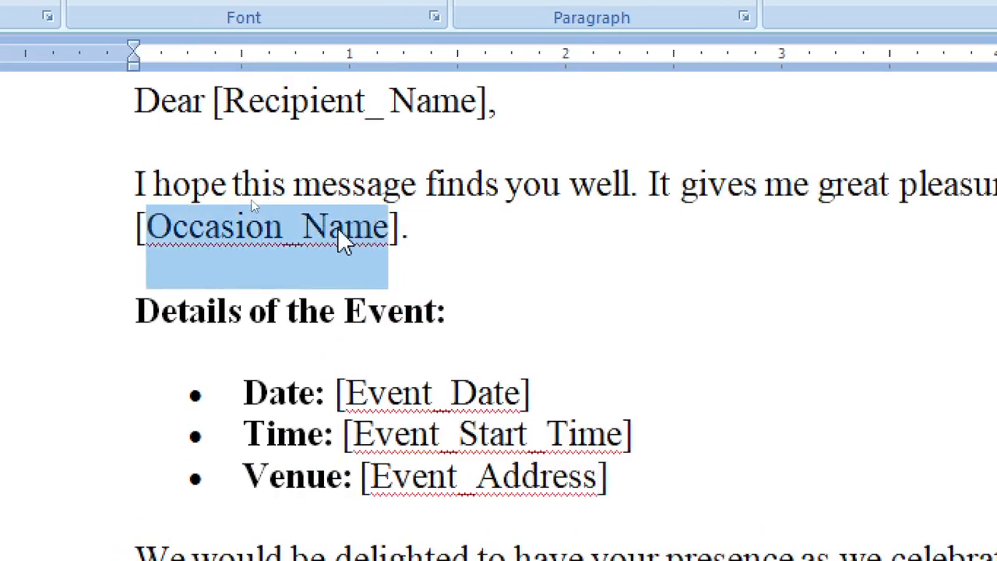
{"action": "right_click", "coordinate": [341, 240]}
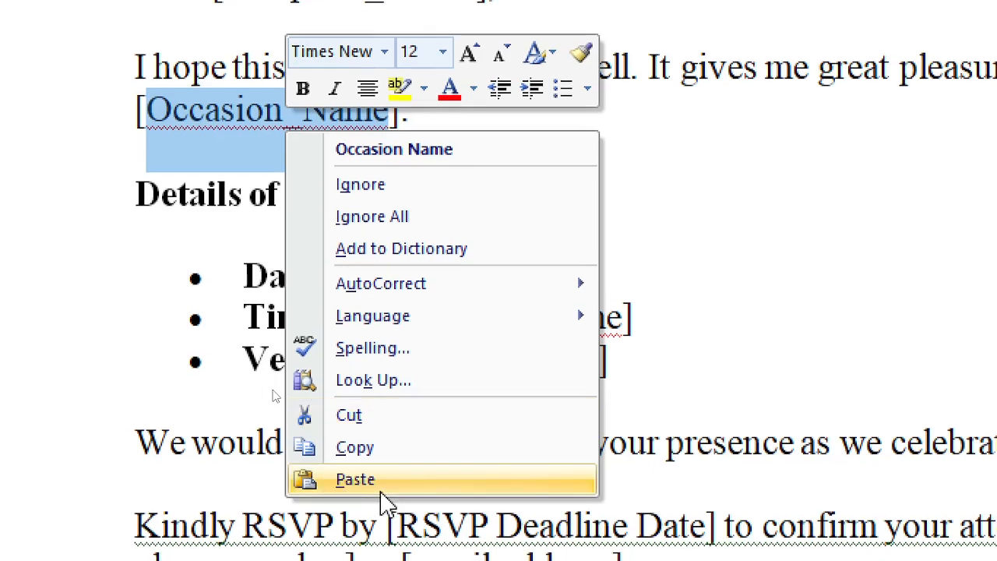
Paste Occasion_Name over the misspelled 'occassion' placeholder word
{"action": "left_click", "coordinate": [401, 454]}
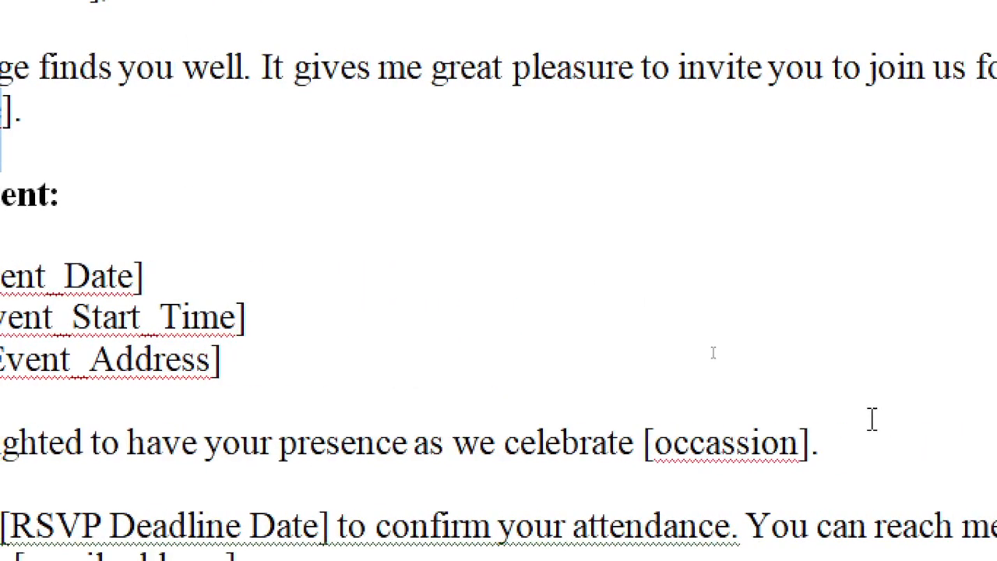
{"action": "double_click", "coordinate": [703, 442]}
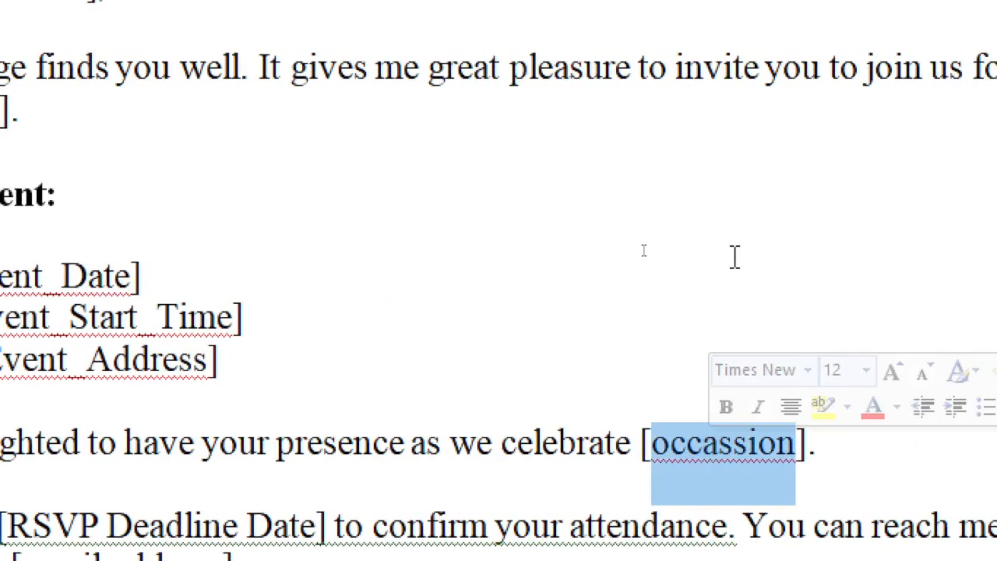
{"action": "key", "text": "ctrl+v"}
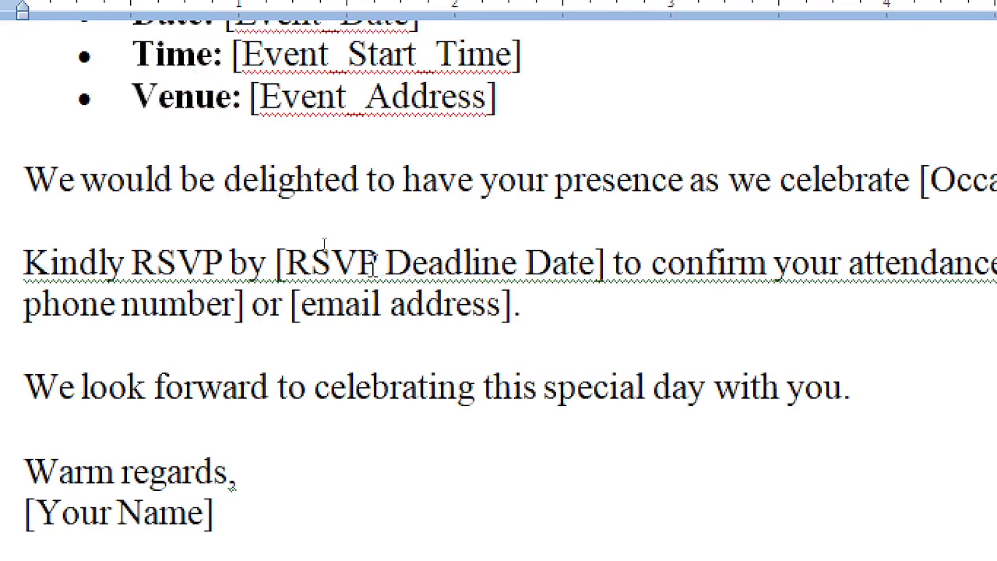
Join the RSVP deadline placeholder with underscores so it reads [RSVP_Deadline_Date]
{"action": "type", "text": "_"}
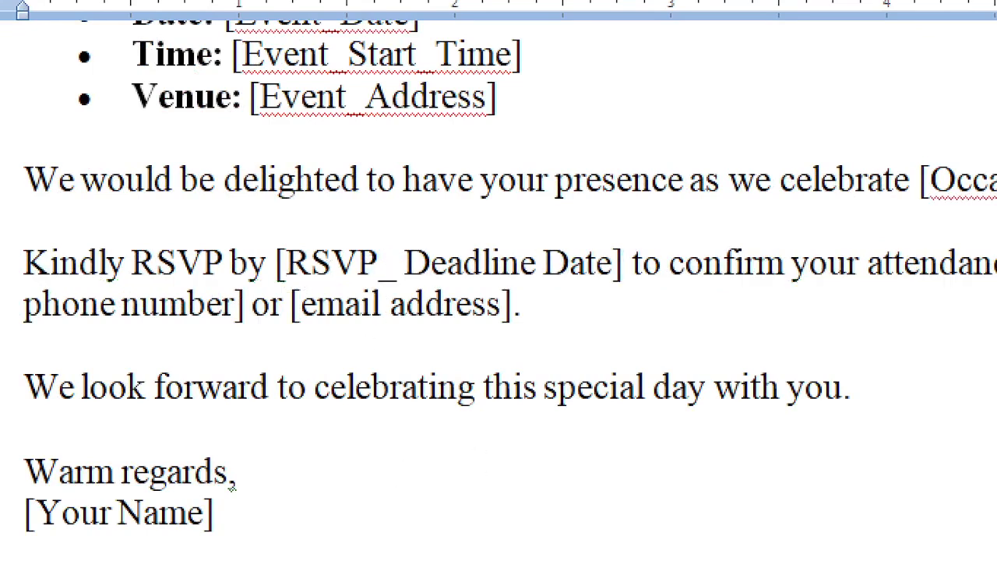
{"action": "key", "text": "Delete"}
{"action": "key", "text": "Right"}
{"action": "key", "text": "Right"}
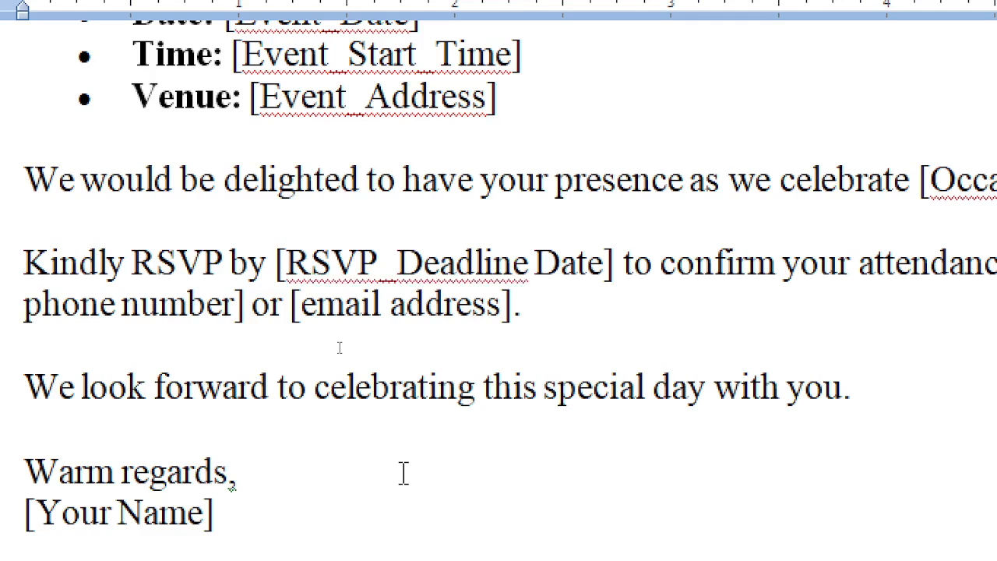
{"action": "key", "text": "Left"}
{"action": "key", "text": "Left"}
{"action": "type", "text": "_"}
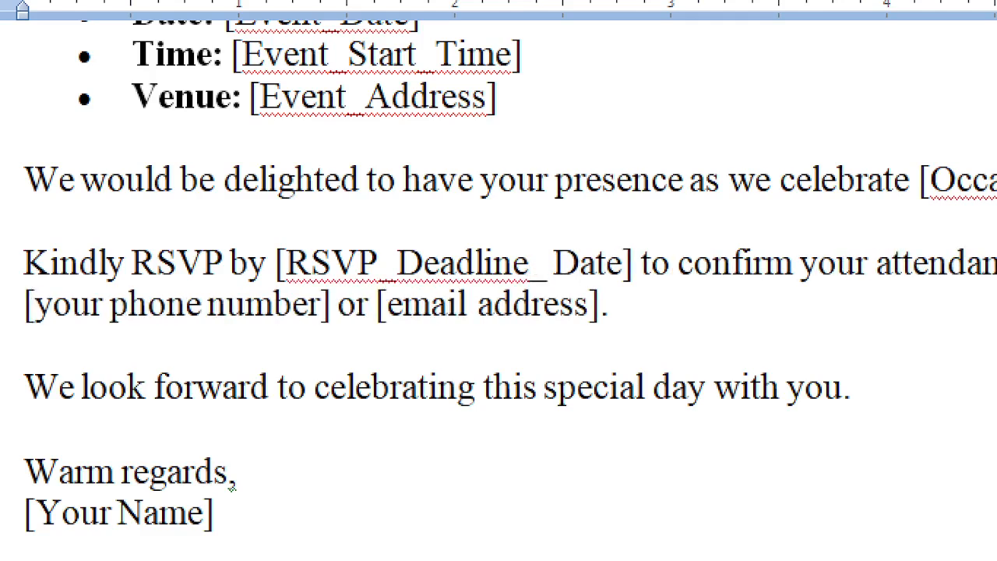
{"action": "key", "text": "Delete"}
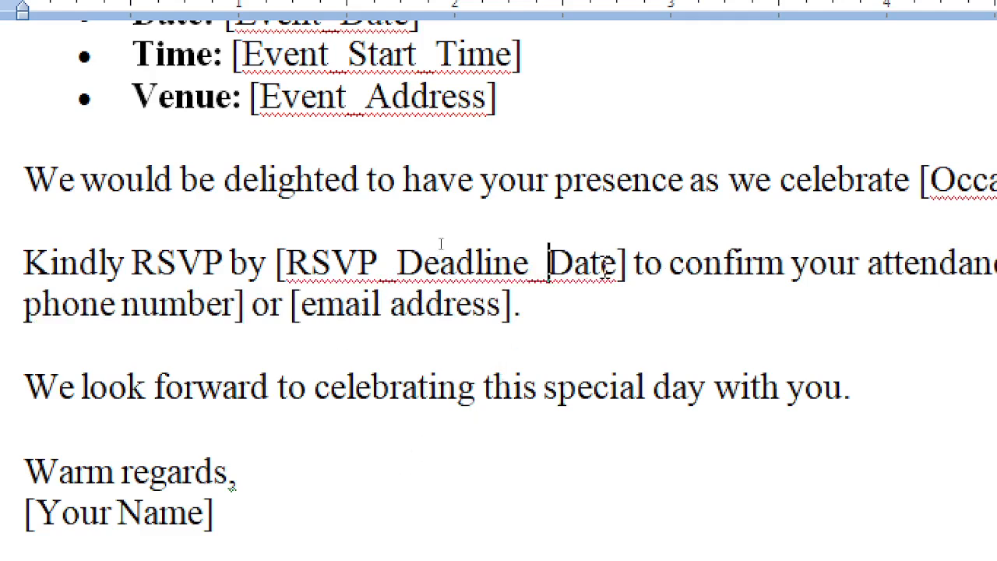
{"action": "left_click_drag", "start_coordinate": [619, 259], "coordinate": [629, 272]}
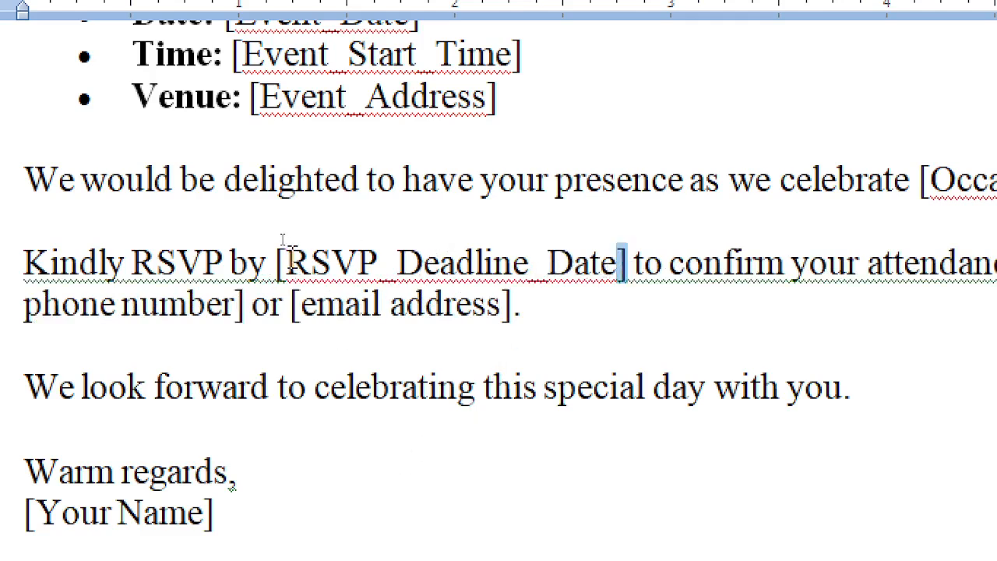
{"action": "left_click_drag", "start_coordinate": [284, 239], "coordinate": [272, 240]}
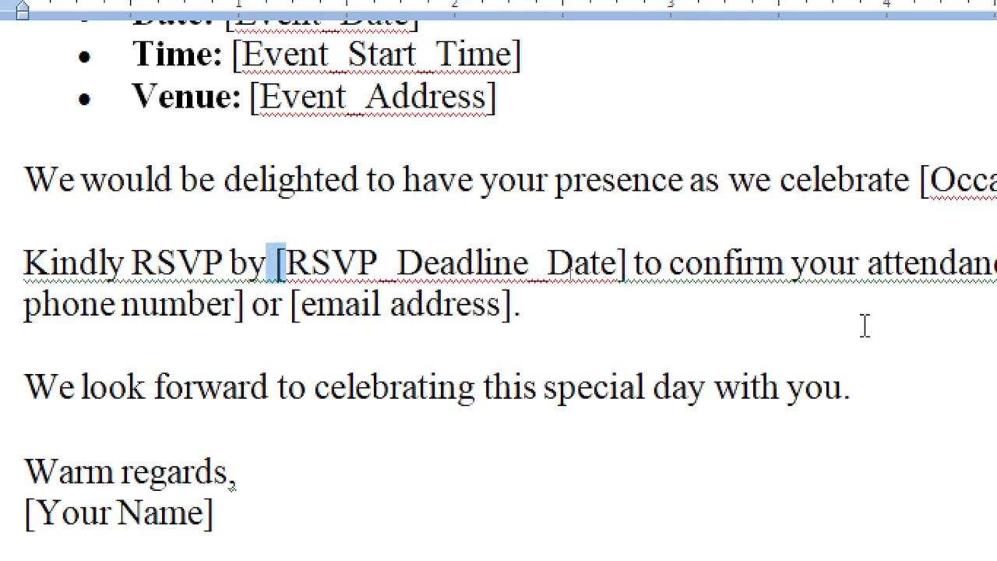
{"action": "scroll", "coordinate": [864, 325], "scroll_direction": "down", "scroll_amount": 1}
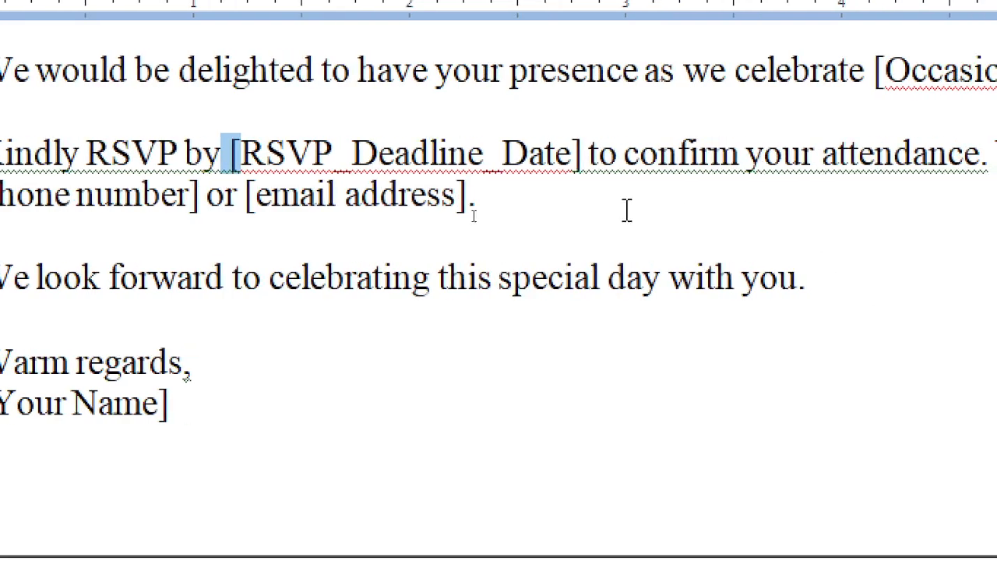
{"action": "scroll", "coordinate": [627, 210], "scroll_direction": "up", "scroll_amount": 1}
{"action": "scroll", "coordinate": [815, 312], "scroll_direction": "down", "scroll_amount": 1}
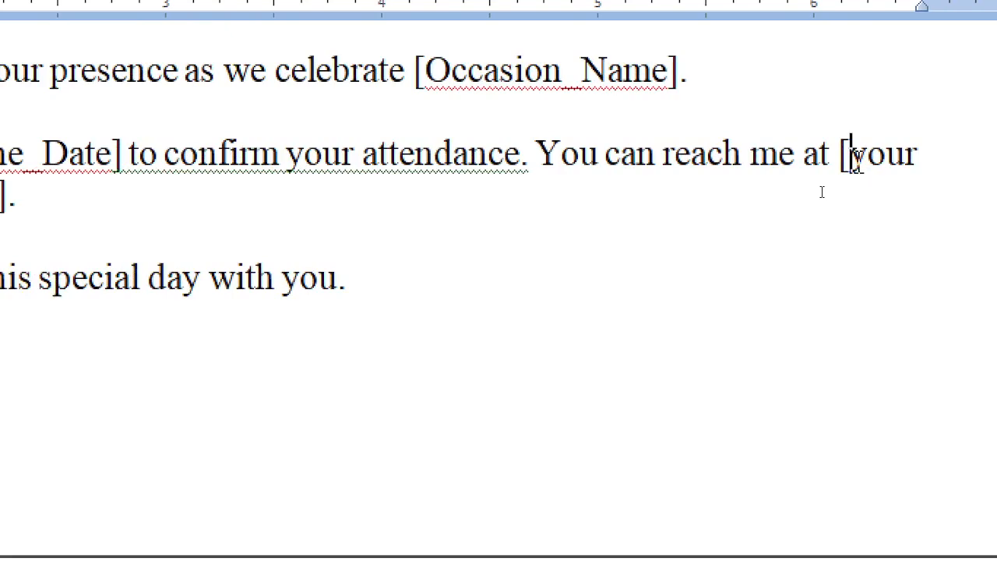
Rename the 'your phone number' placeholder to My_Phone_Number
{"action": "double_click", "coordinate": [855, 161]}
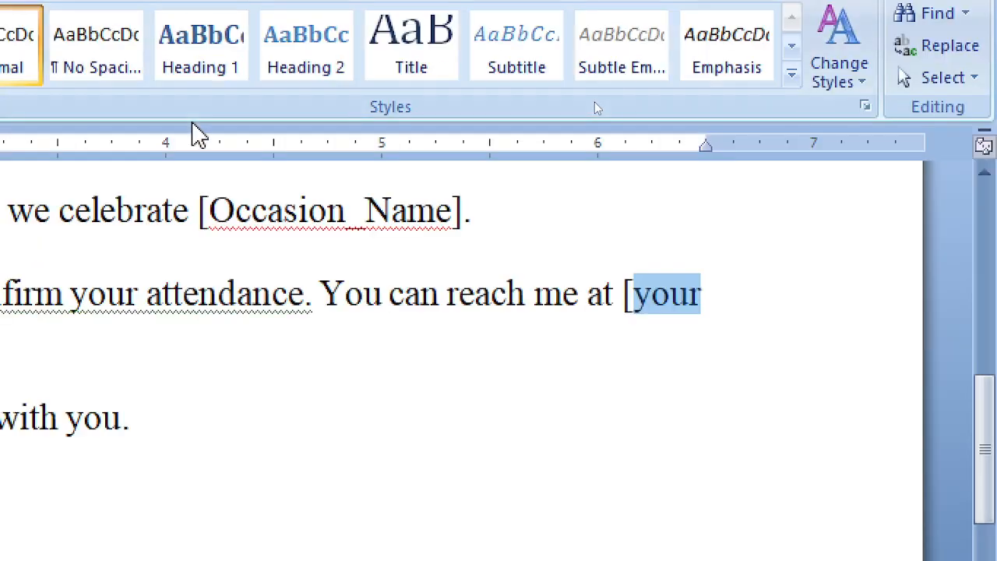
{"action": "type", "text": "M"}
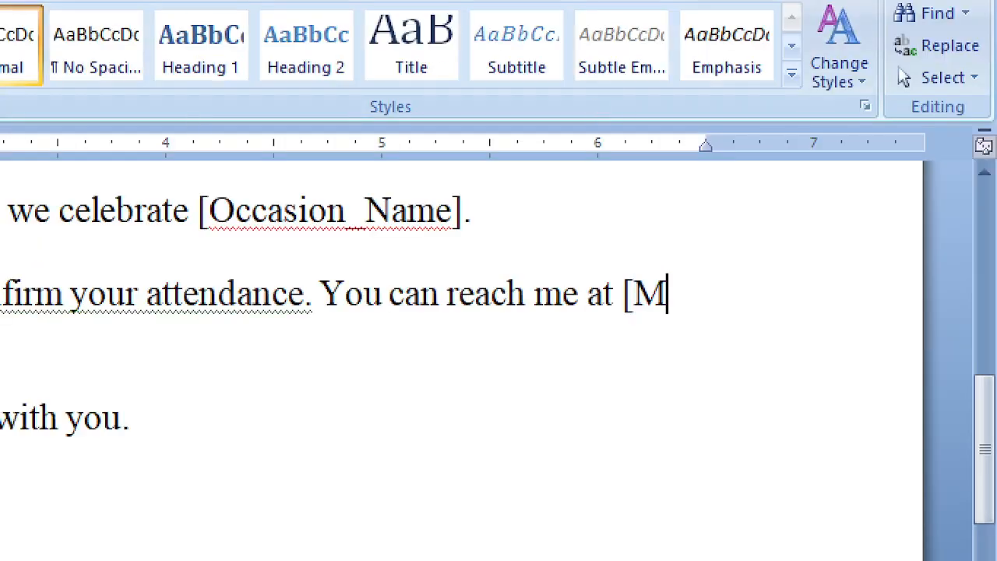
{"action": "type", "text": "y_"}
{"action": "key", "text": "BackSpace"}
{"action": "key", "text": "BackSpace"}
{"action": "key", "text": "BackSpace"}
{"action": "key", "text": "BackSpace"}
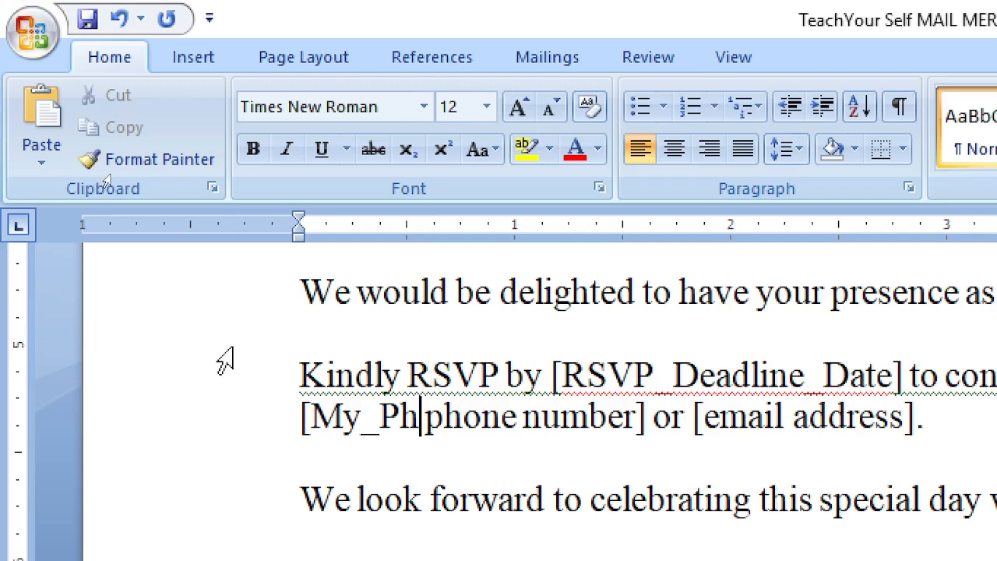
{"action": "type", "text": "Phone"}
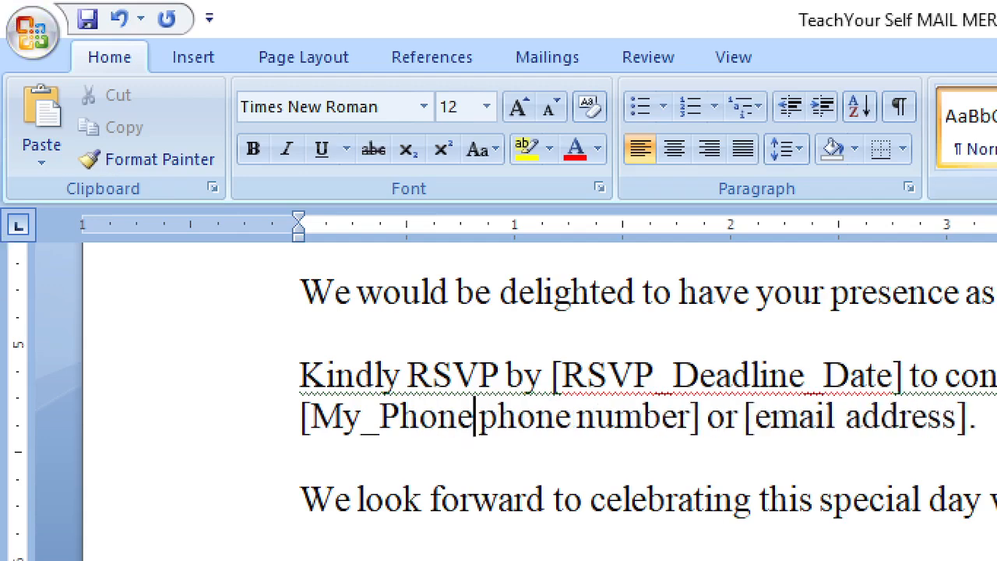
{"action": "type", "text": "_n phone numb"}
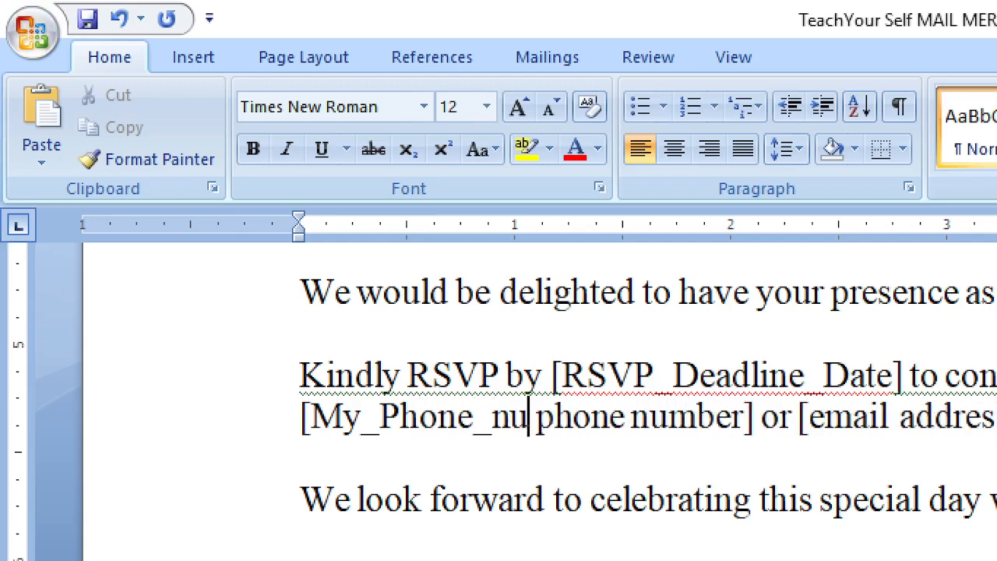
{"action": "key", "text": "BackSpace"}
{"action": "key", "text": "BackSpace"}
{"action": "key", "text": "BackSpace"}
{"action": "key", "text": "BackSpace"}
{"action": "type", "text": "Number"}
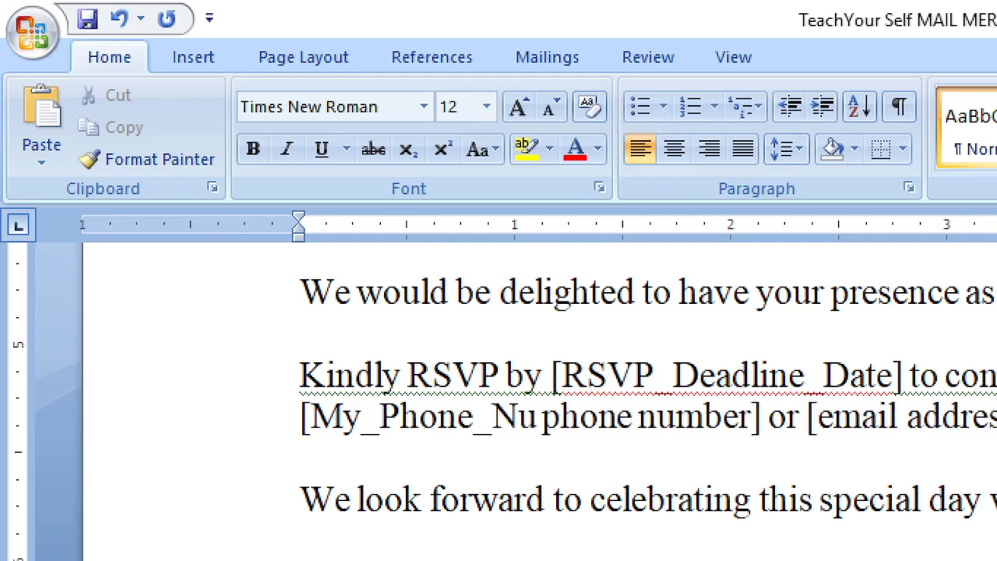
{"action": "key", "text": "Delete"}
{"action": "key", "text": "Delete"}
{"action": "key", "text": "Delete"}
{"action": "key", "text": "Delete"}
{"action": "key", "text": "Delete"}
{"action": "key", "text": "Delete"}
{"action": "key", "text": "Delete"}
{"action": "key", "text": "Delete"}
{"action": "key", "text": "Delete"}
{"action": "key", "text": "Delete"}
{"action": "key", "text": "Delete"}
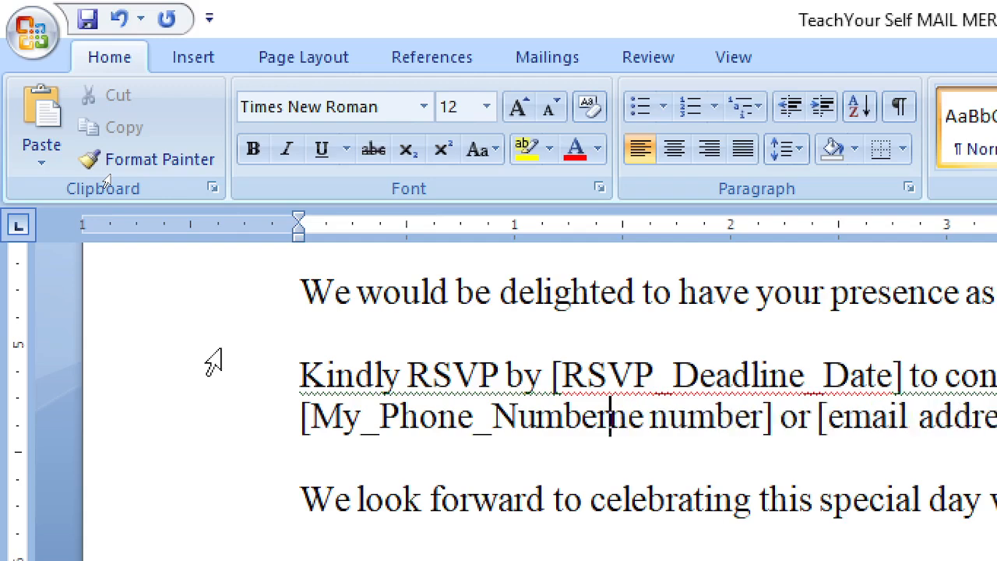
{"action": "key", "text": "Delete"}
{"action": "key", "text": "Delete"}
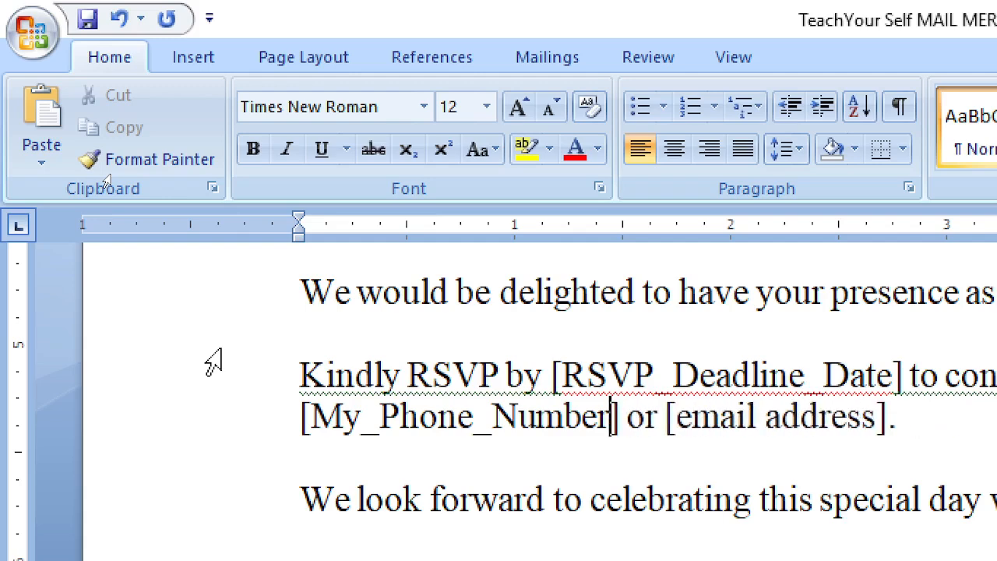
{"action": "key", "text": "Right"}
{"action": "key", "text": "Right"}
{"action": "key", "text": "Right"}
{"action": "key", "text": "Right"}
{"action": "key", "text": "Right"}
{"action": "key", "text": "Right"}
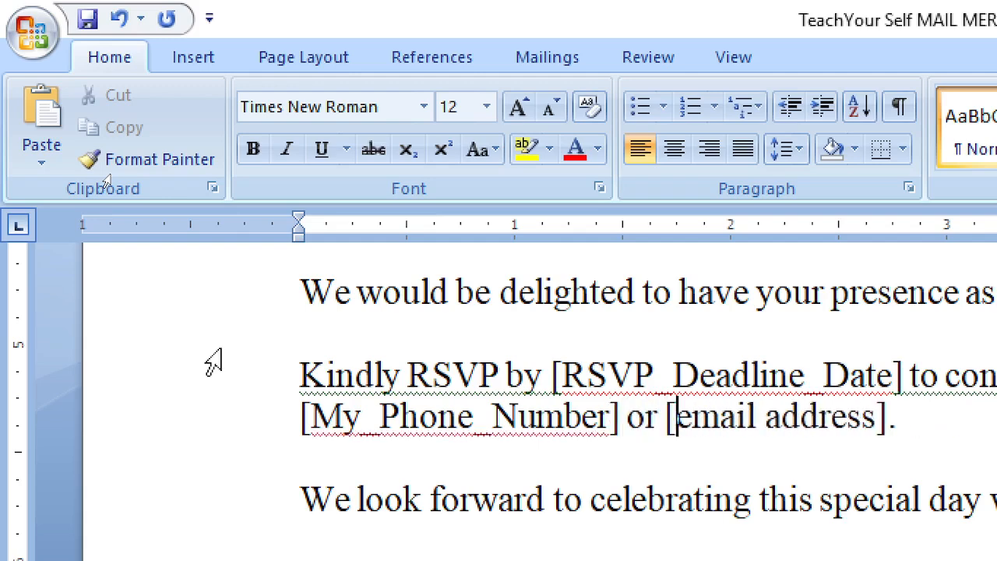
Rename the 'email address' placeholder to My_Email_Address with a capital A
{"action": "key", "text": "ctrl+shift+Right"}
{"action": "key", "text": "shift+Right"}
{"action": "key", "text": "shift+Right"}
{"action": "key", "text": "shift+Right"}
{"action": "key", "text": "shift+Right"}
{"action": "key", "text": "shift+Right"}
{"action": "key", "text": "shift+Right"}
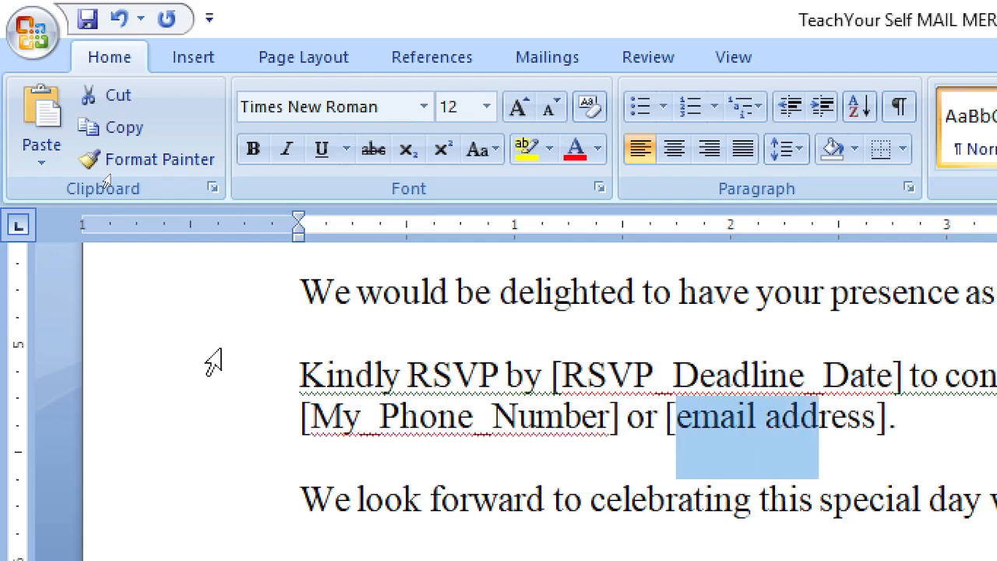
{"action": "key", "text": "shift+Right"}
{"action": "key", "text": "shift+Right"}
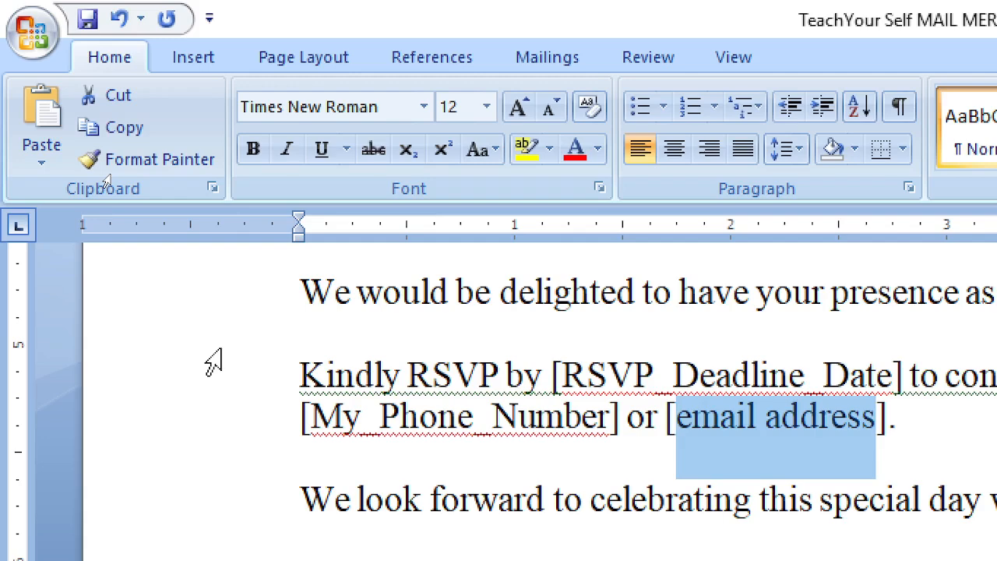
{"action": "type", "text": "Email_"}
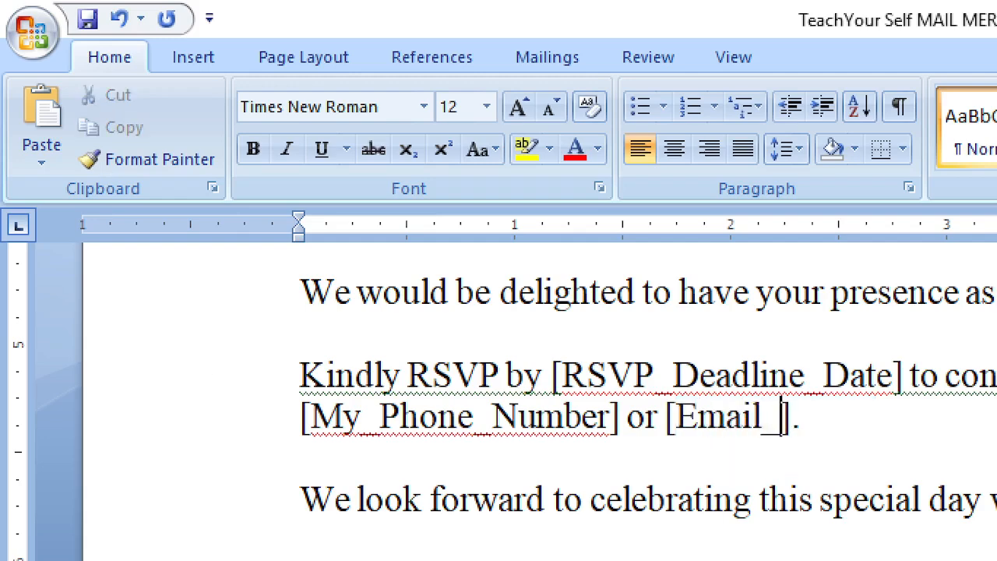
{"action": "type", "text": "address"}
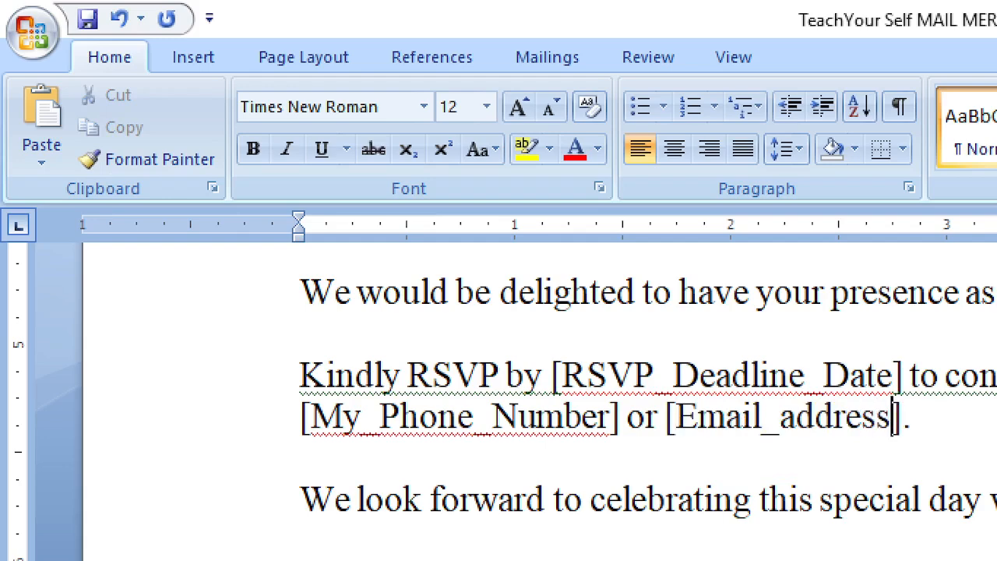
{"action": "key", "text": "Left"}
{"action": "key", "text": "Left"}
{"action": "key", "text": "Left"}
{"action": "key", "text": "Left"}
{"action": "key", "text": "Left"}
{"action": "key", "text": "Left"}
{"action": "key", "text": "Delete"}
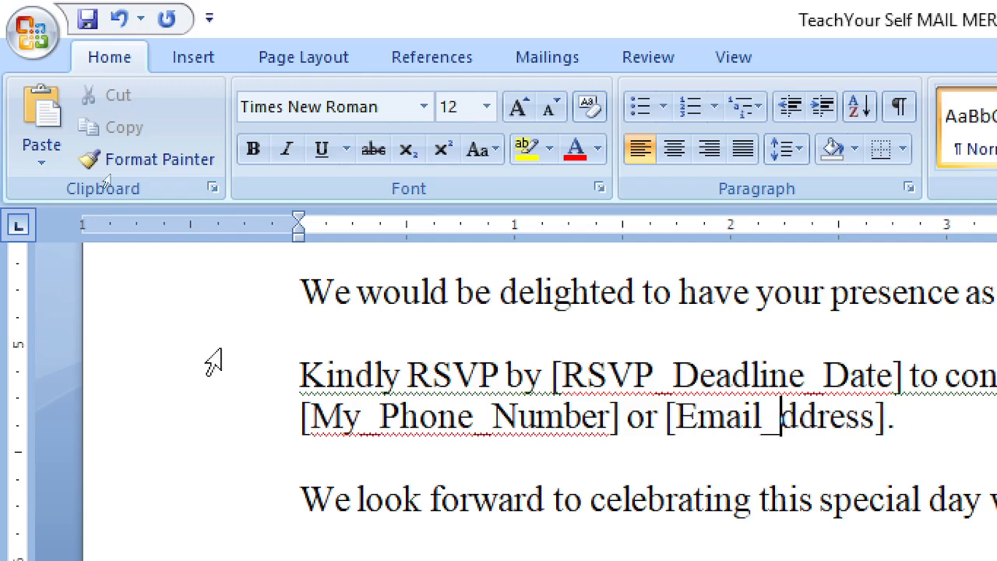
{"action": "type", "text": "a"}
{"action": "key", "text": "Left"}
{"action": "key", "text": "Left"}
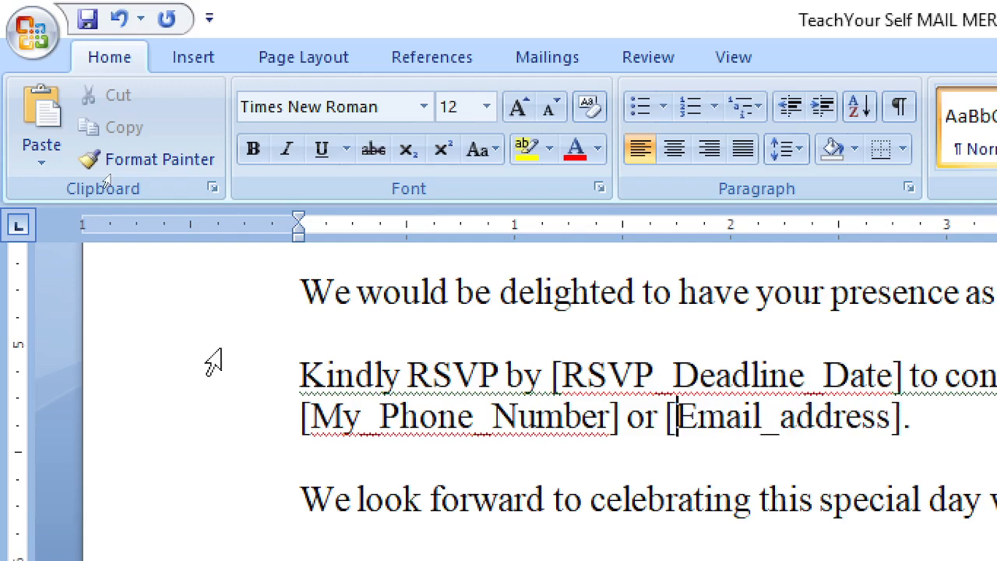
{"action": "type", "text": "My"}
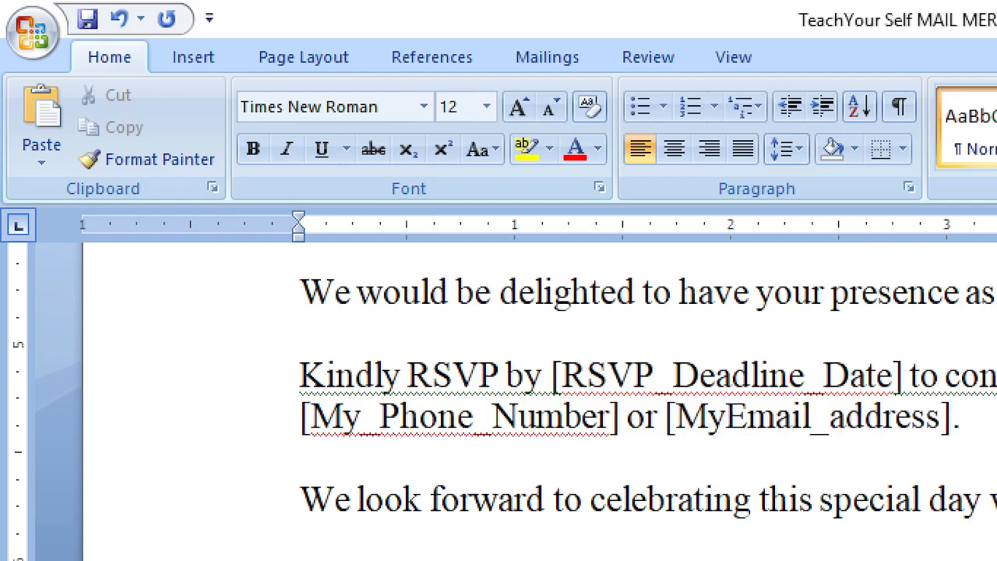
{"action": "type", "text": "_"}
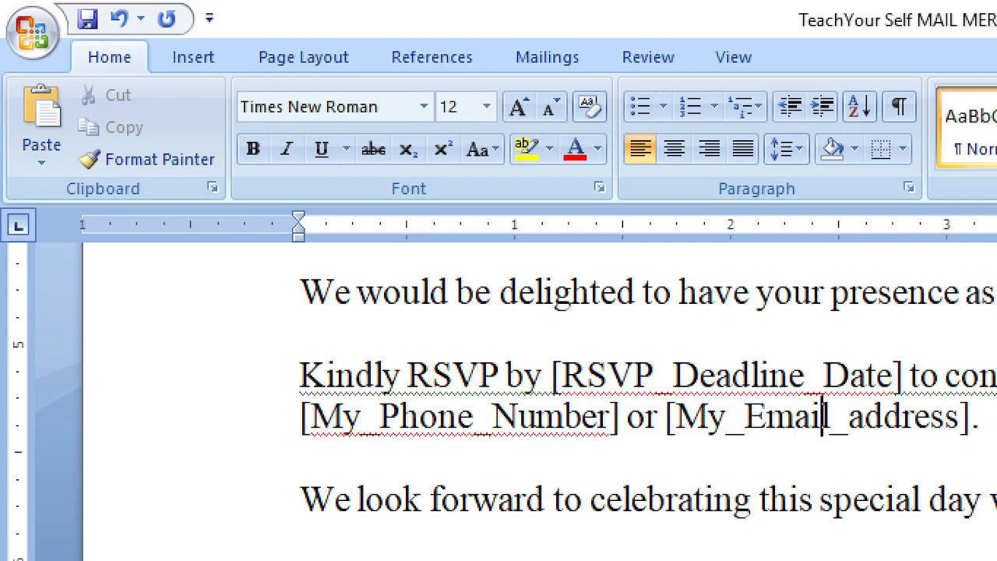
{"action": "key", "text": "Right"}
{"action": "key", "text": "Right"}
{"action": "key", "text": "Delete"}
{"action": "type", "text": "A"}
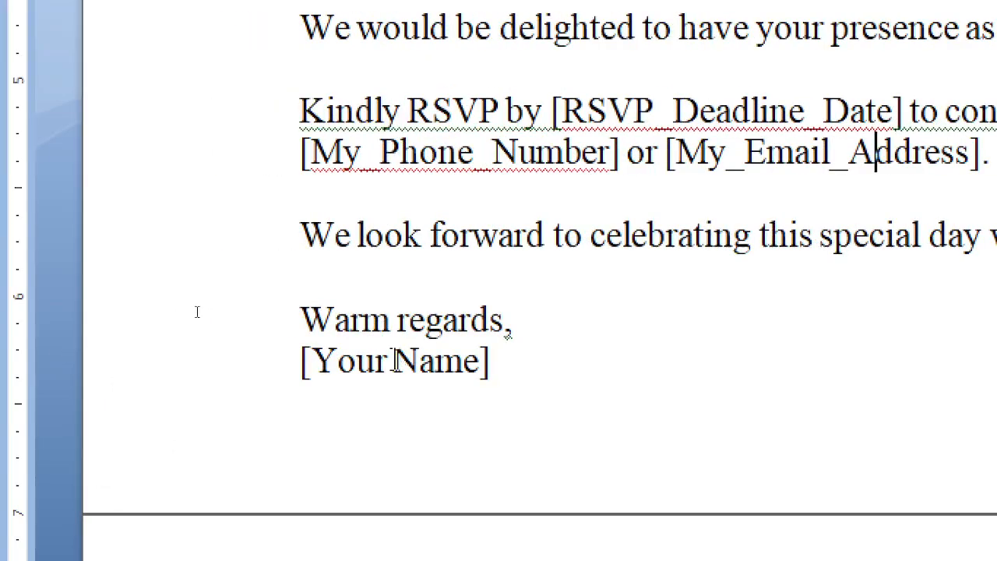
Copy the FullName placeholder word from the top of the letter
{"action": "double_click", "coordinate": [398, 356]}
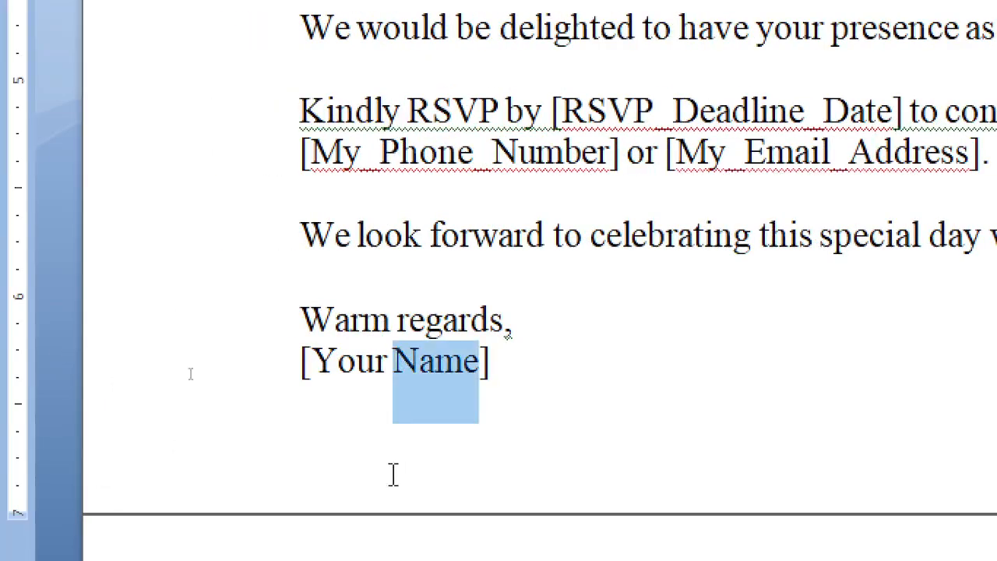
{"action": "left_click", "coordinate": [387, 364]}
{"action": "scroll", "coordinate": [234, 71], "scroll_direction": "up", "scroll_amount": 5}
{"action": "scroll", "coordinate": [187, 207], "scroll_direction": "up", "scroll_amount": 4}
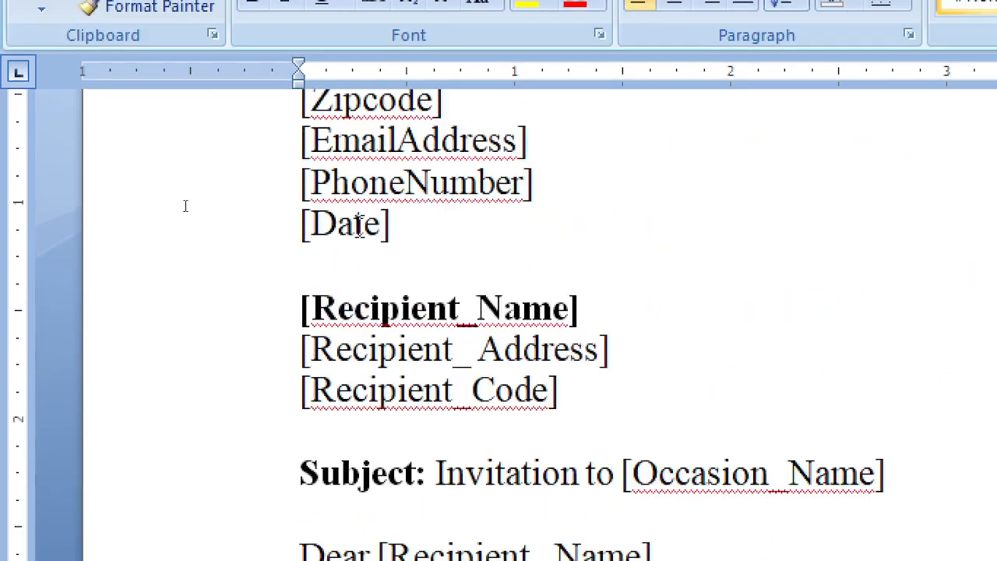
{"action": "double_click", "coordinate": [369, 125]}
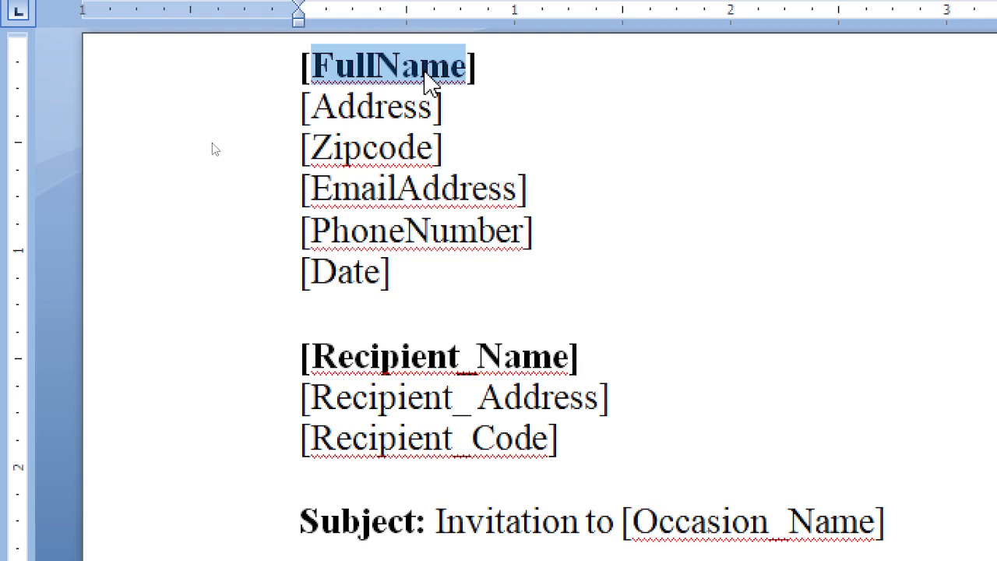
{"action": "right_click", "coordinate": [429, 78]}
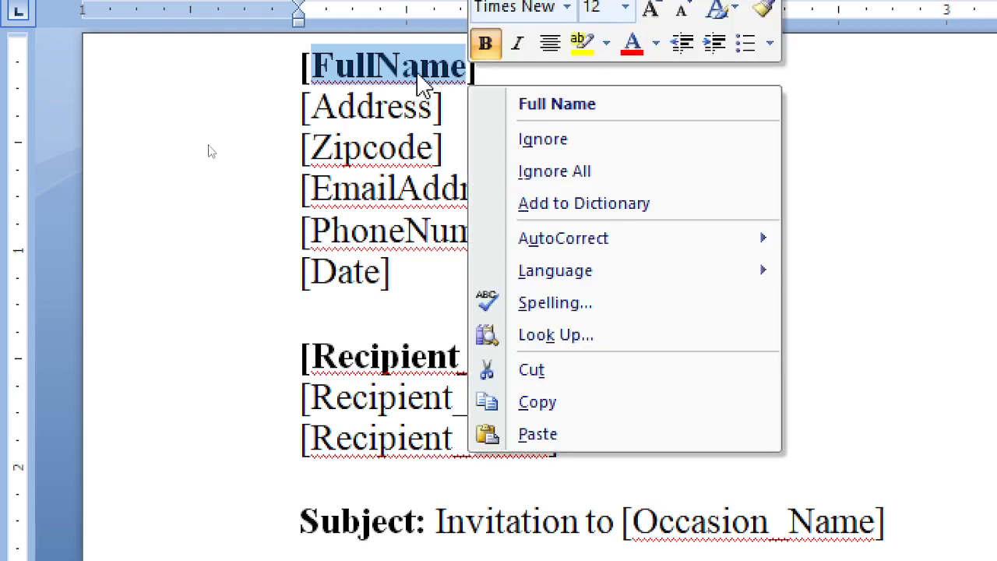
{"action": "left_click", "coordinate": [549, 412]}
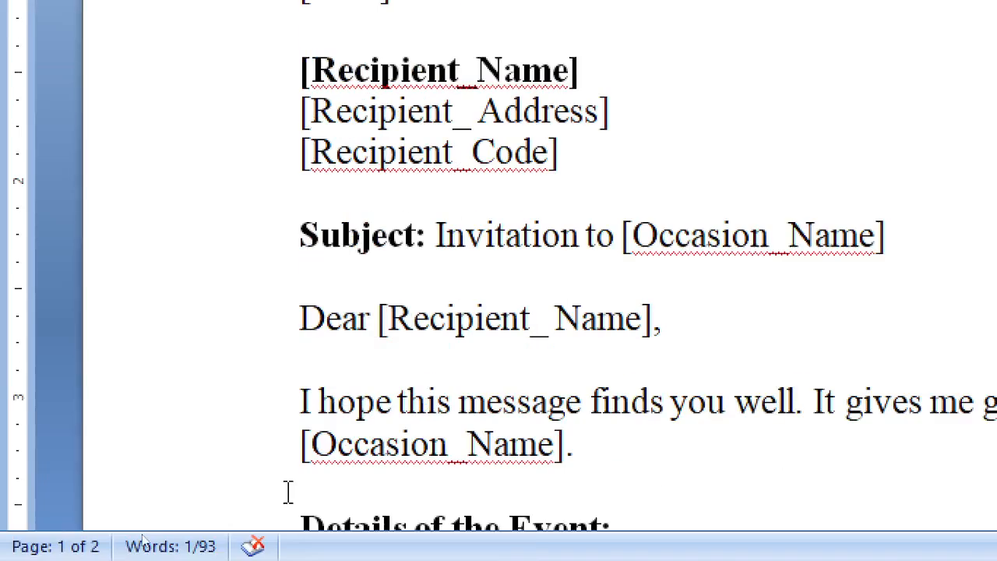
Select 'Your Name' in the closing and bring up Find and Replace with Ctrl+F
{"action": "scroll", "coordinate": [455, 419], "scroll_direction": "down", "scroll_amount": 6}
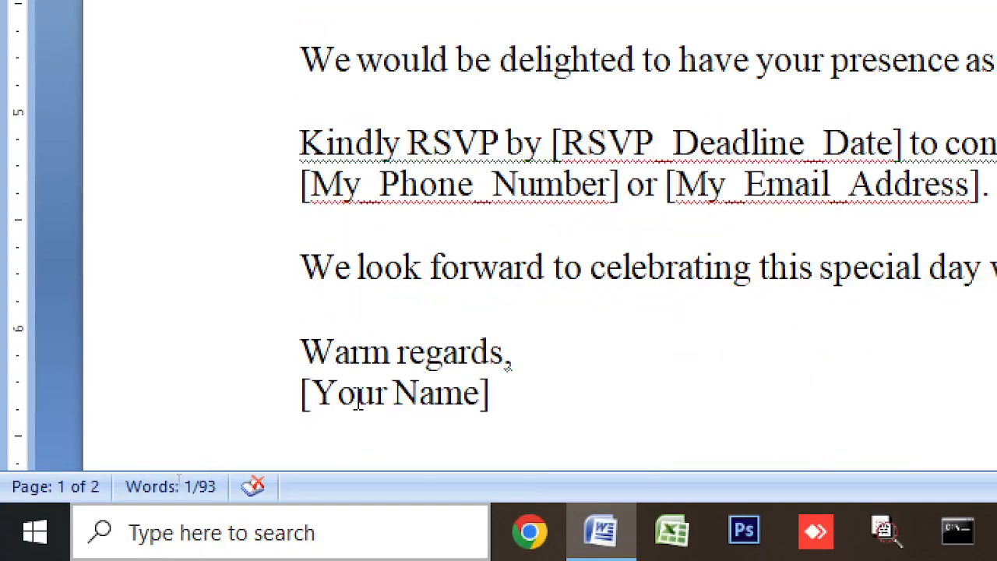
{"action": "left_click_drag", "start_coordinate": [313, 399], "coordinate": [478, 416]}
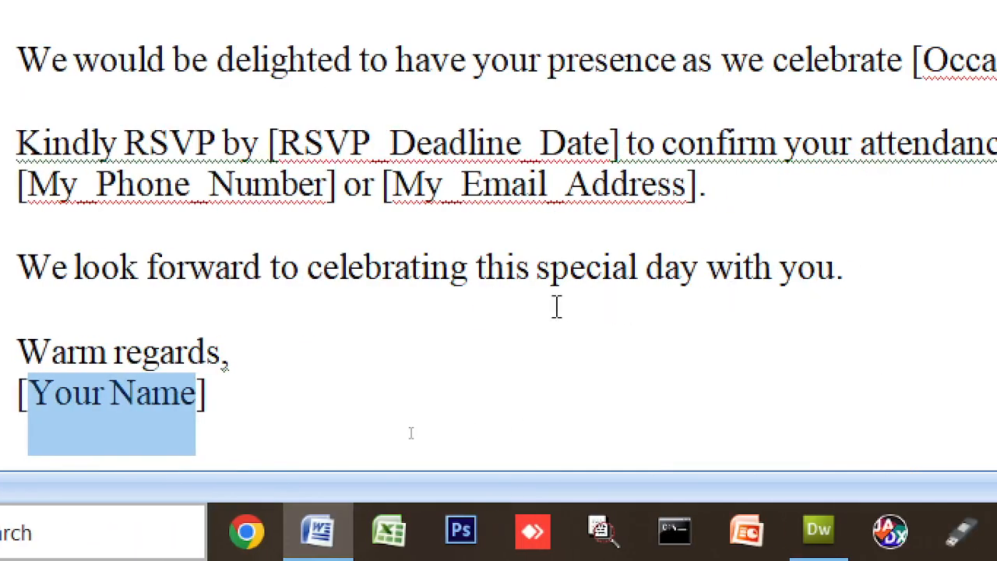
{"action": "key", "text": "ctrl+f"}
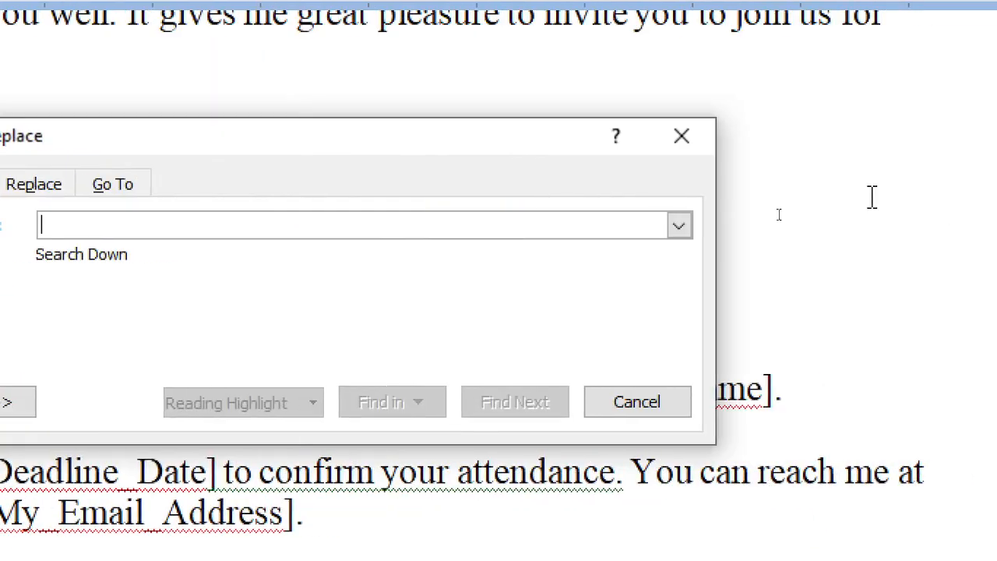
Close Find and Replace and insert 'Manager_' into the [Your Name] placeholder
{"action": "left_click", "coordinate": [683, 137]}
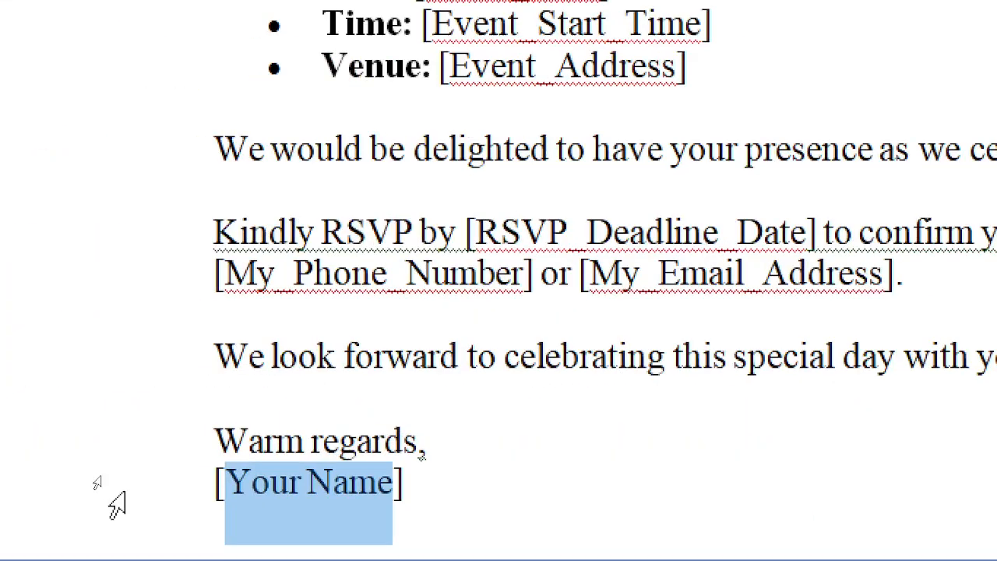
{"action": "left_click", "coordinate": [314, 484]}
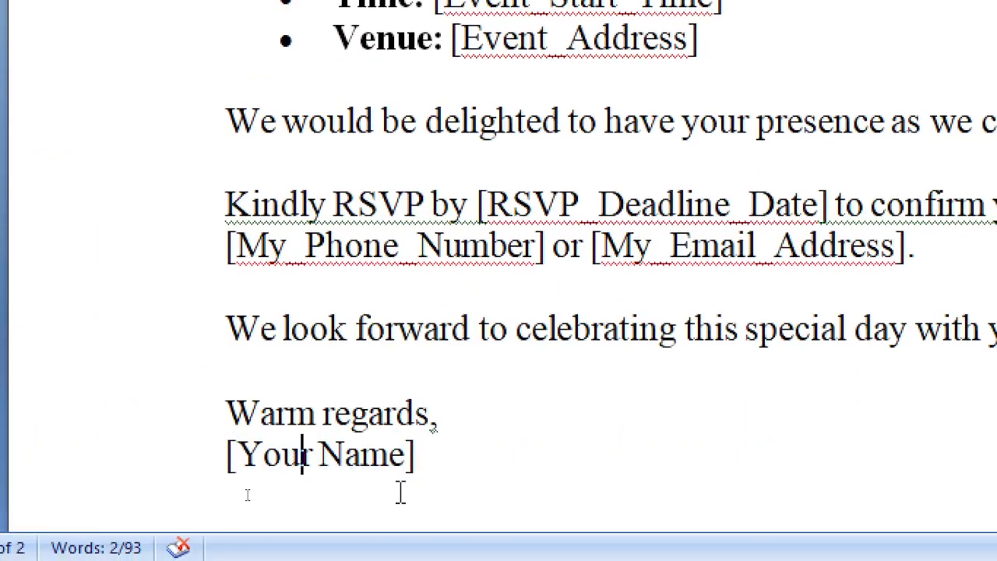
{"action": "key", "text": "Left"}
{"action": "key", "text": "Left"}
{"action": "key", "text": "Left"}
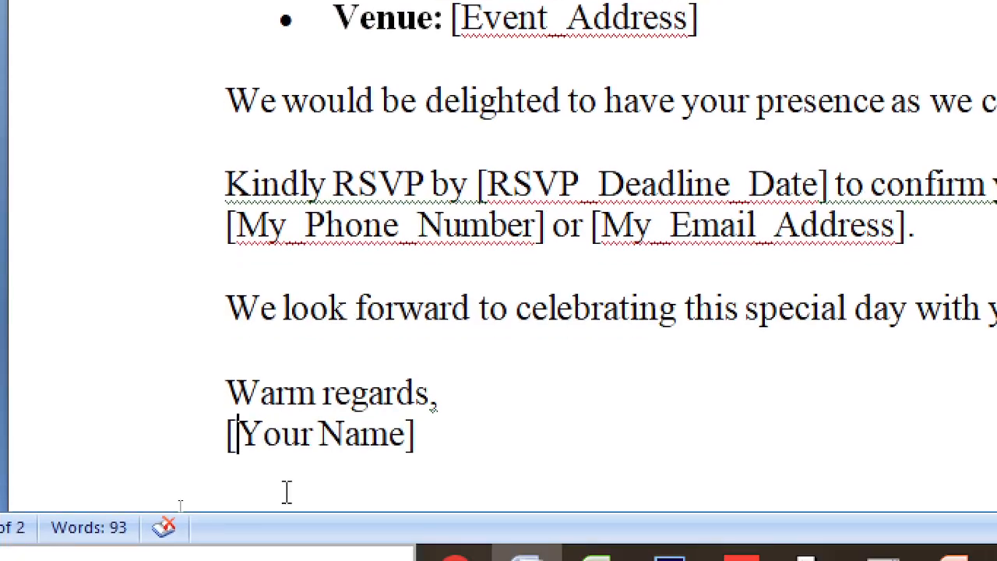
{"action": "type", "text": "Ma"}
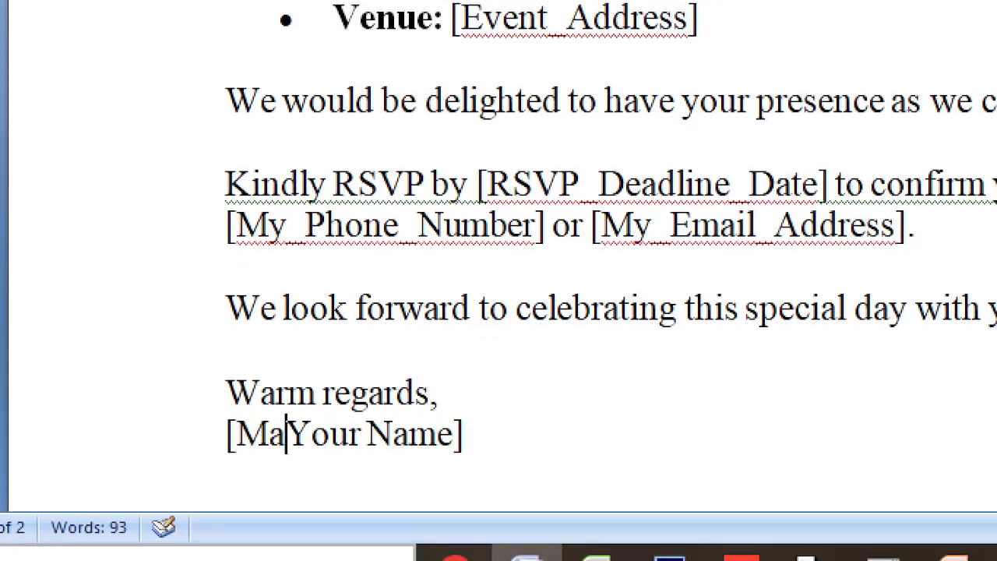
{"action": "type", "text": "nager"}
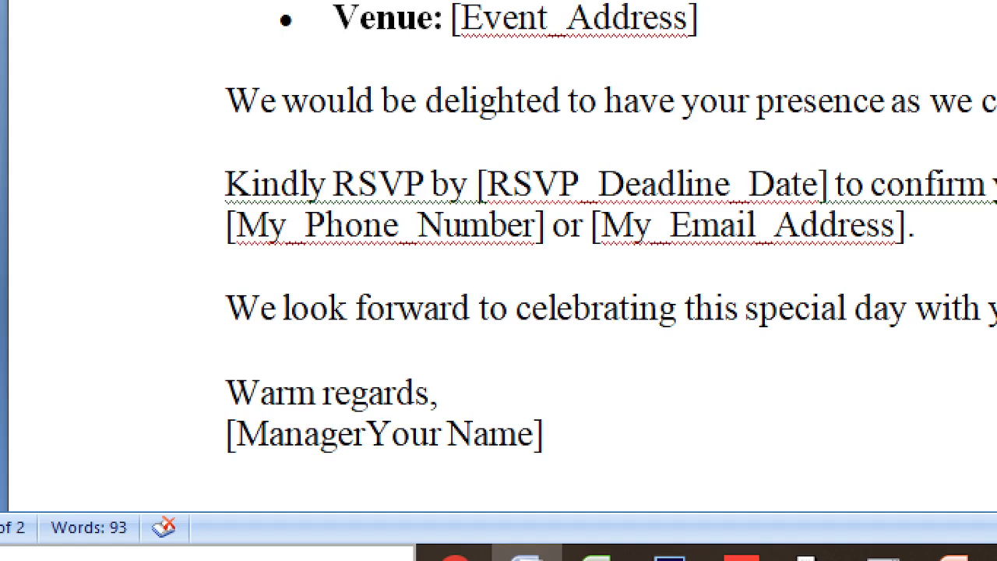
{"action": "type", "text": "_"}
{"action": "key", "text": "Right"}
{"action": "key", "text": "Right"}
{"action": "key", "text": "Right"}
{"action": "key", "text": "Right"}
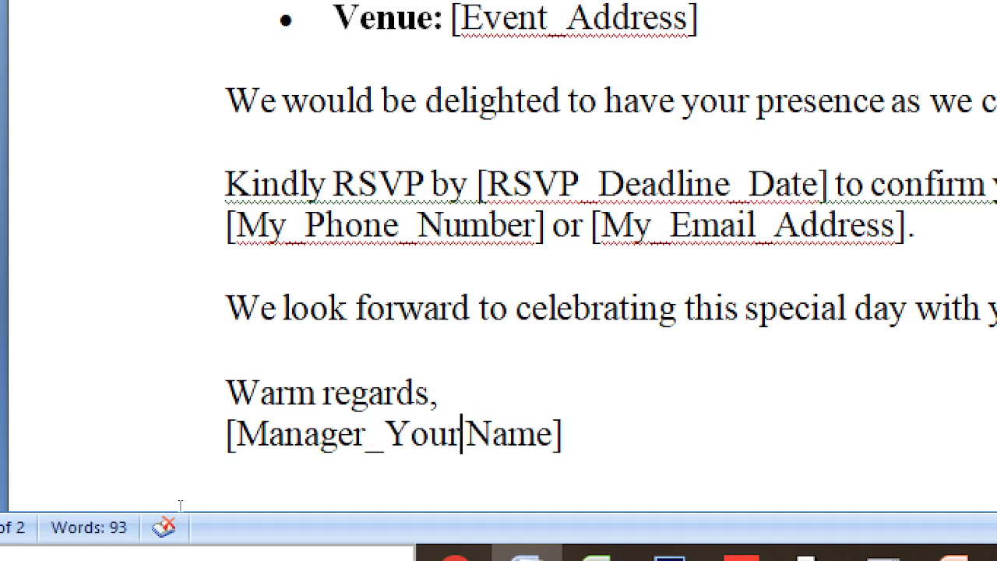
{"action": "key", "text": "Delete"}
{"action": "type", "text": "_"}
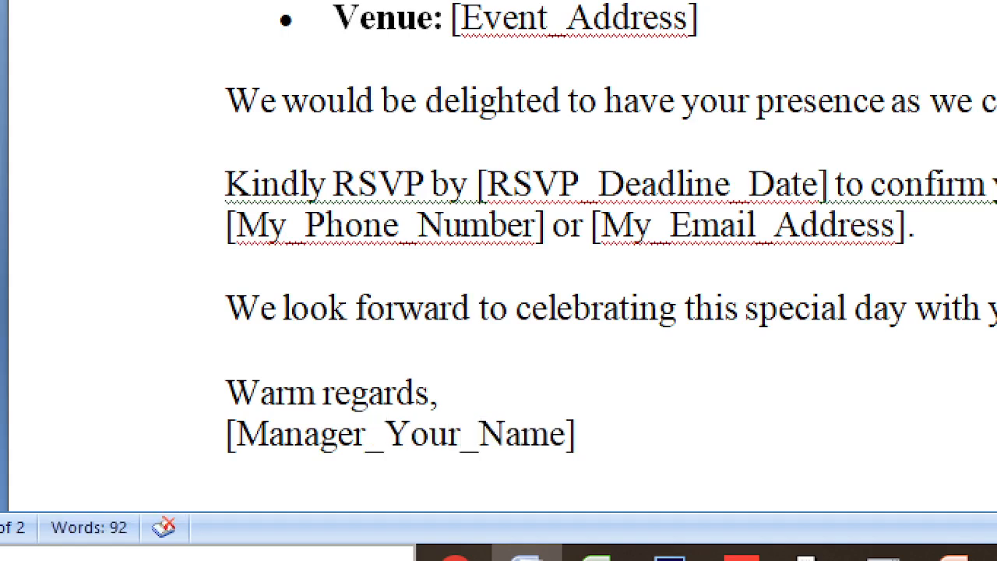
Replace 'Your' with 'Full' so the sign-off reads [Manager_FullName]
{"action": "key", "text": "Left"}
{"action": "key", "text": "Left"}
{"action": "key", "text": "Left"}
{"action": "key", "text": "Left"}
{"action": "key", "text": "Left"}
{"action": "key", "text": "Delete"}
{"action": "key", "text": "Delete"}
{"action": "key", "text": "Delete"}
{"action": "key", "text": "Delete"}
{"action": "key", "text": "Delete"}
{"action": "type", "text": "F"}
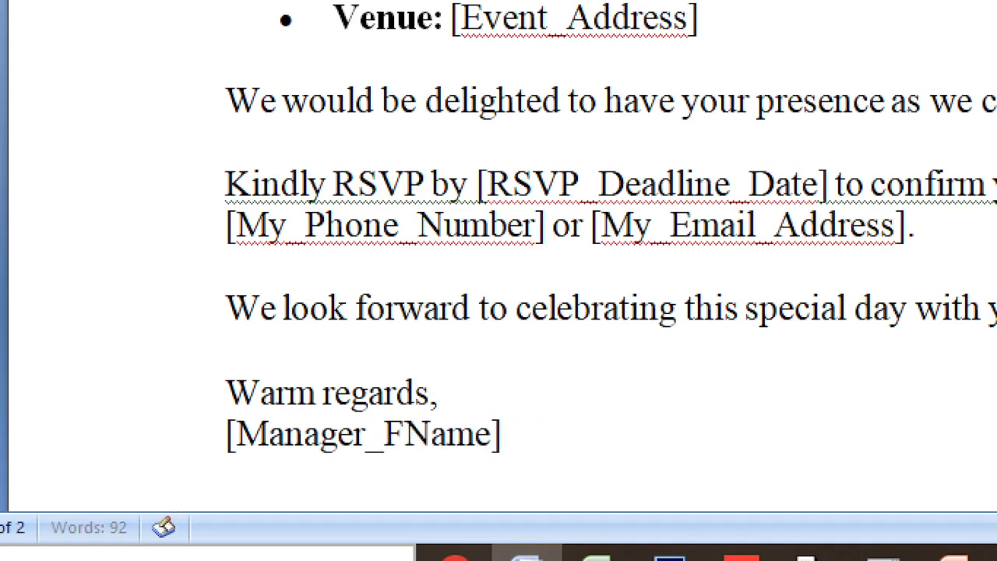
{"action": "type", "text": "u"}
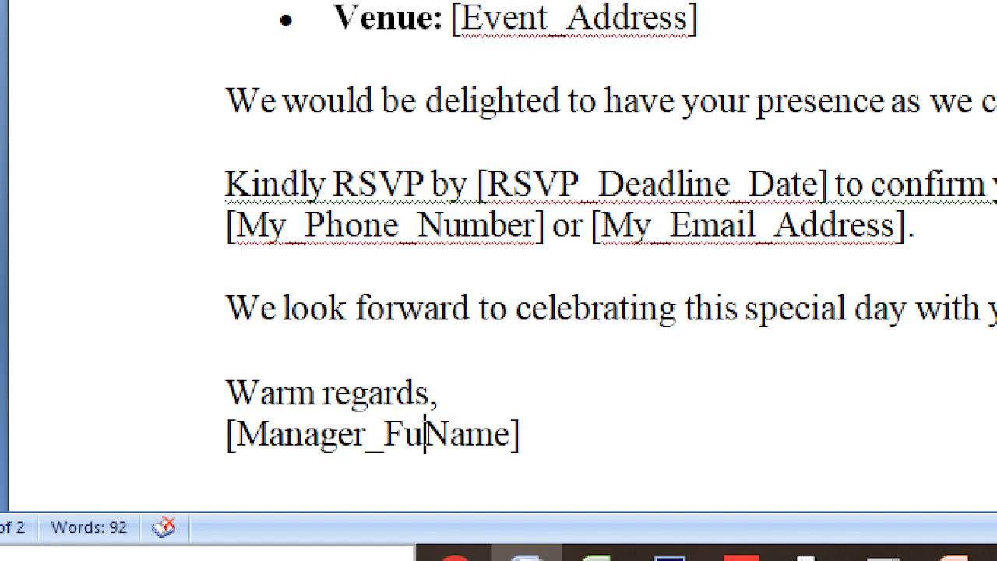
{"action": "type", "text": "ul"}
{"action": "key", "text": "BackSpace"}
{"action": "key", "text": "BackSpace"}
{"action": "type", "text": "ll"}
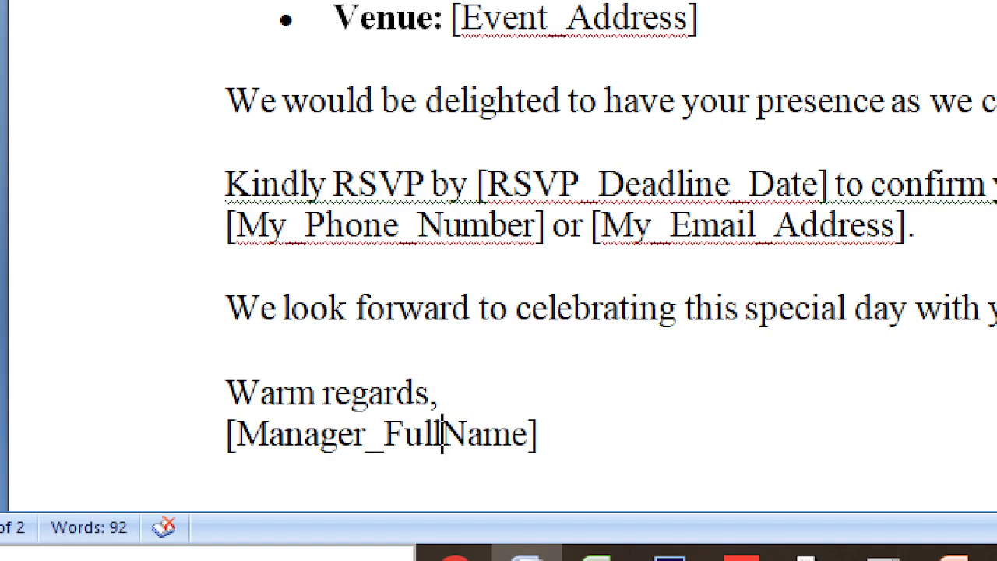
{"action": "key", "text": "Up"}
{"action": "scroll", "coordinate": [656, 235], "scroll_direction": "up", "scroll_amount": 1}
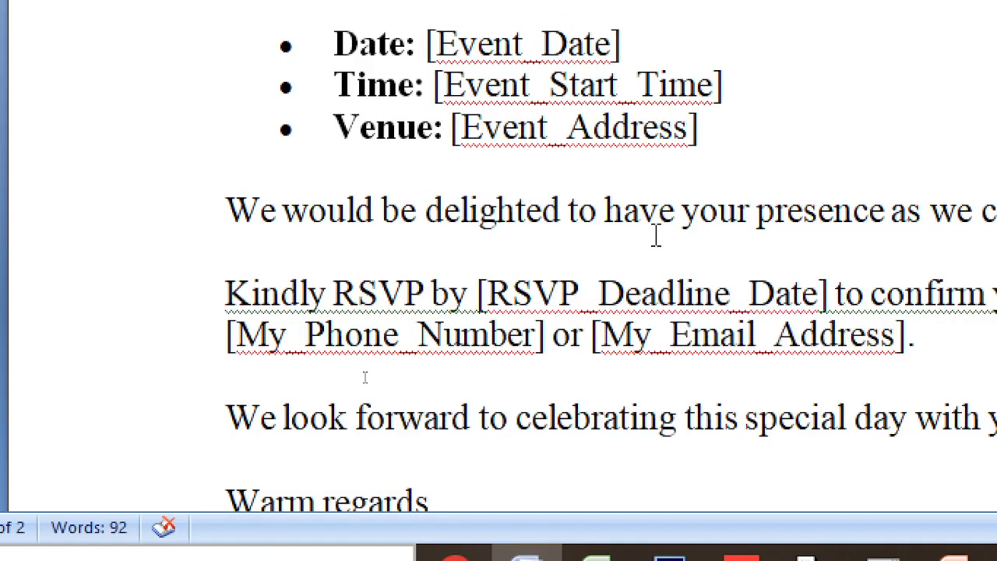
{"action": "scroll", "coordinate": [657, 236], "scroll_direction": "up", "scroll_amount": 5}
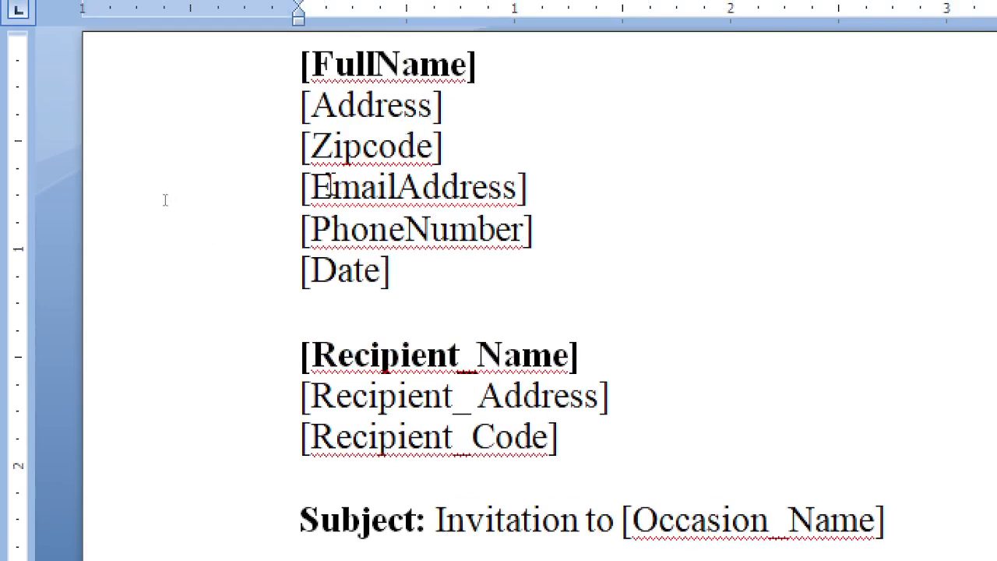
Select the FullName, Address, Zipcode and EmailAddress sender-block placeholders in turn
{"action": "double_click", "coordinate": [377, 66]}
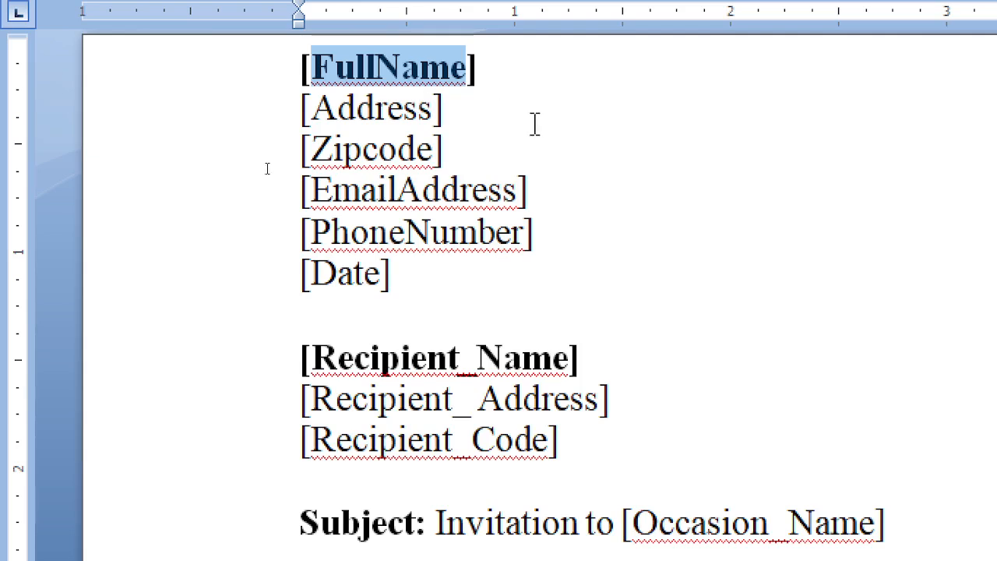
{"action": "double_click", "coordinate": [405, 109]}
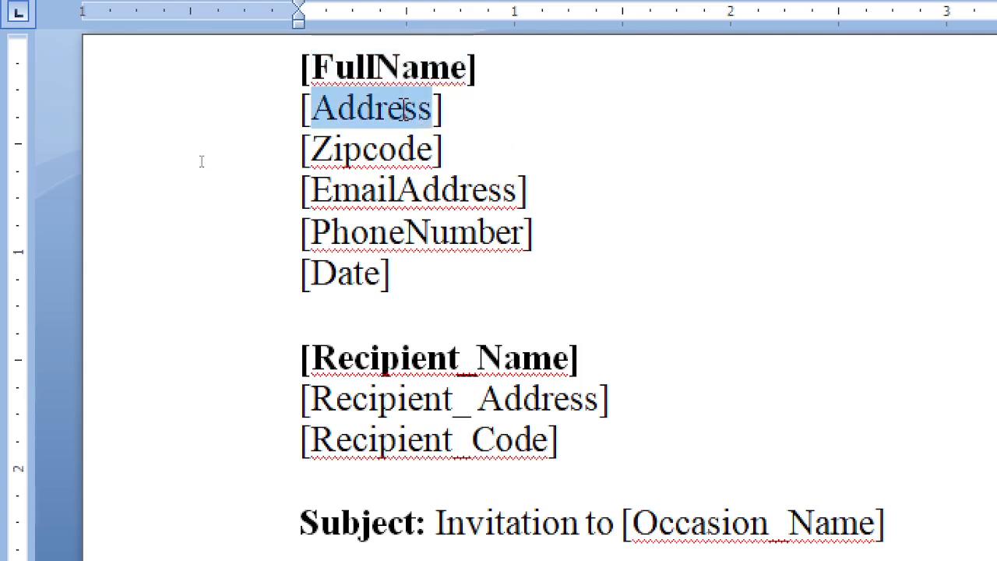
{"action": "double_click", "coordinate": [376, 149]}
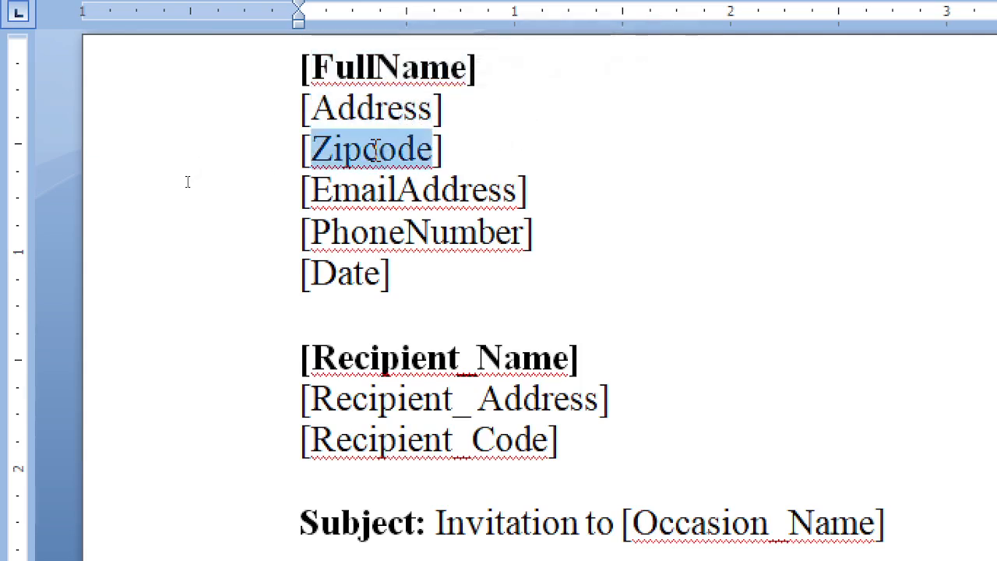
{"action": "double_click", "coordinate": [360, 192]}
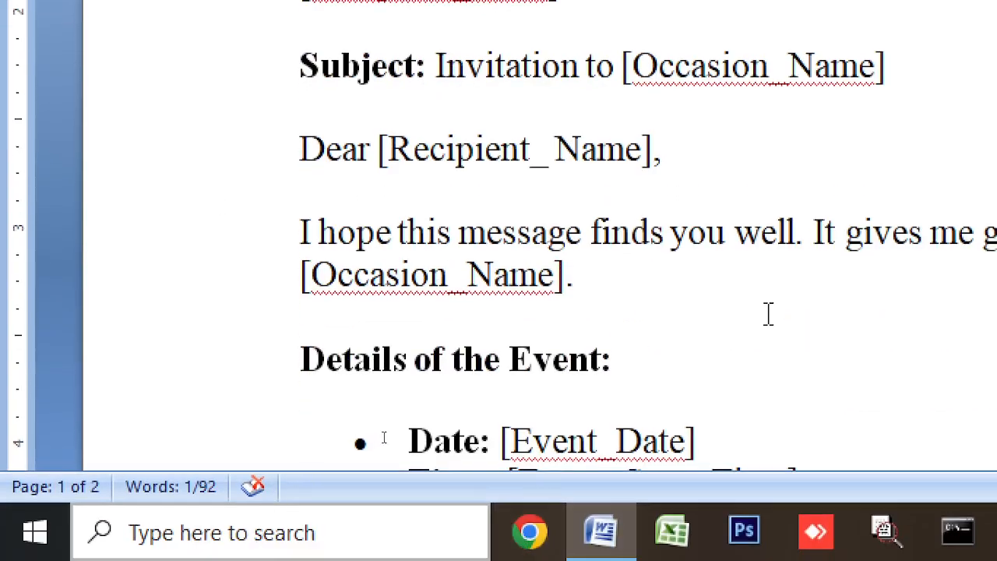
{"action": "scroll", "coordinate": [828, 320], "scroll_direction": "down", "scroll_amount": 3}
{"action": "scroll", "coordinate": [947, 294], "scroll_direction": "down", "scroll_amount": 1}
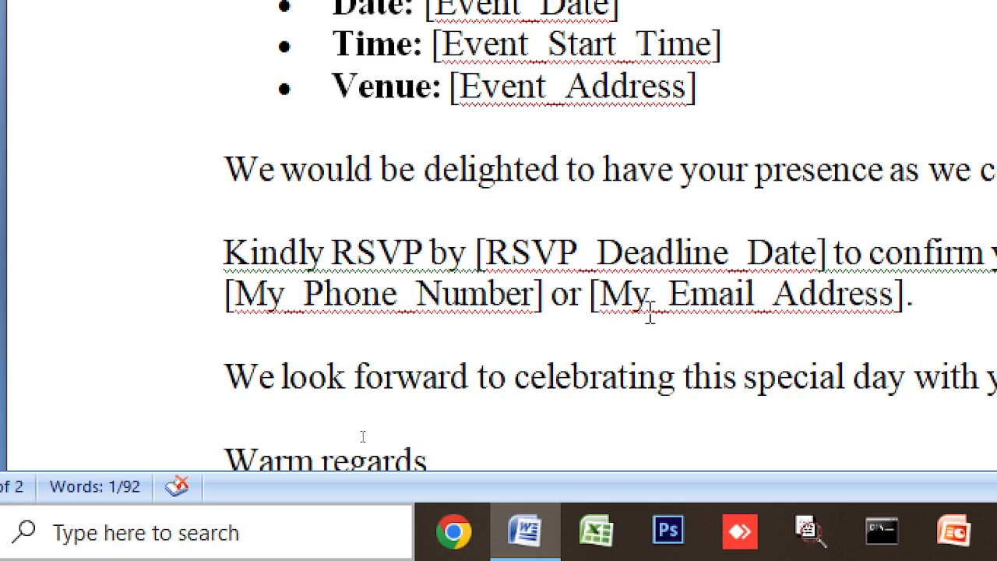
Copy My_Email_Address from the RSVP line and paste it over the sender's EmailAddress
{"action": "left_click_drag", "start_coordinate": [595, 294], "coordinate": [840, 296]}
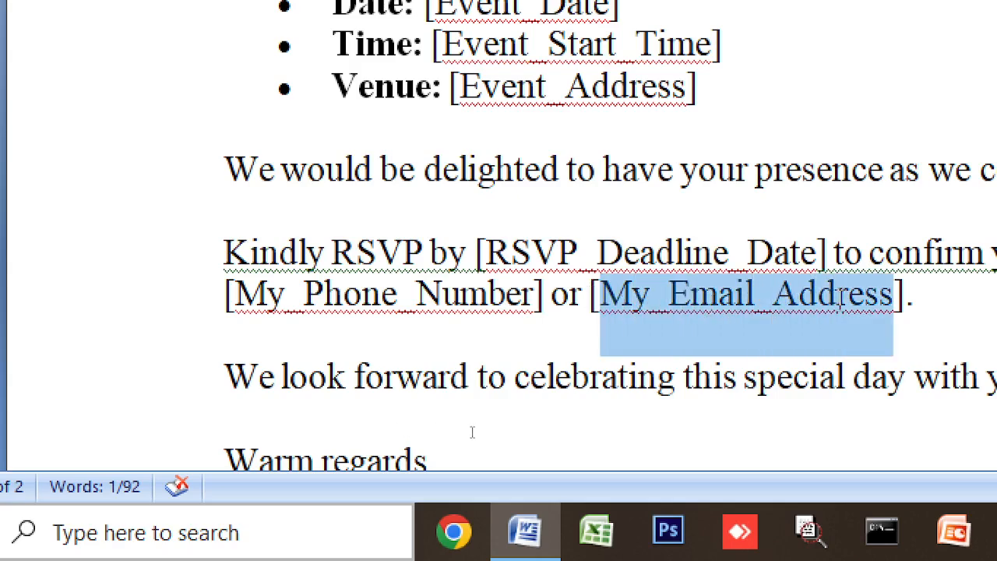
{"action": "right_click", "coordinate": [783, 293]}
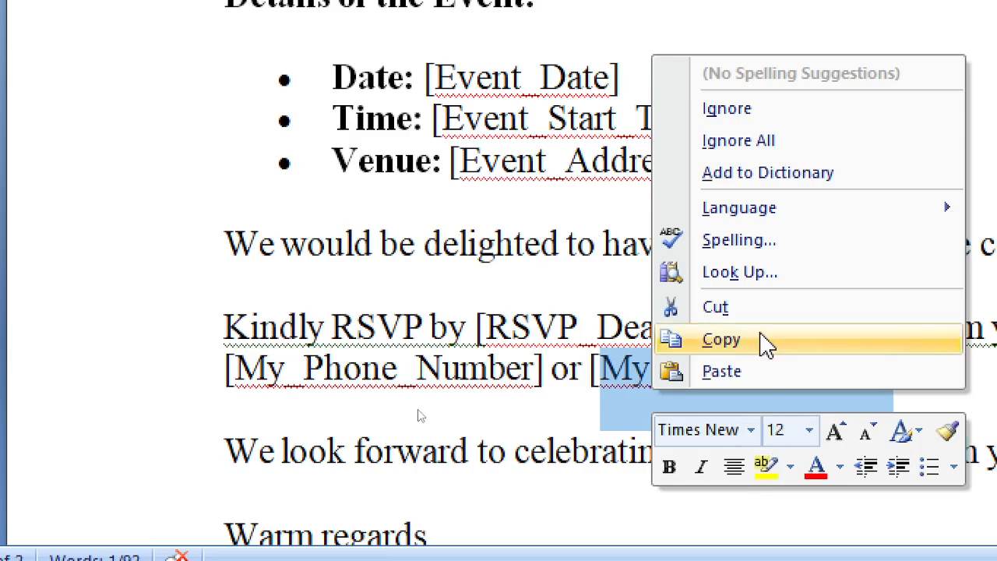
{"action": "left_click", "coordinate": [767, 342]}
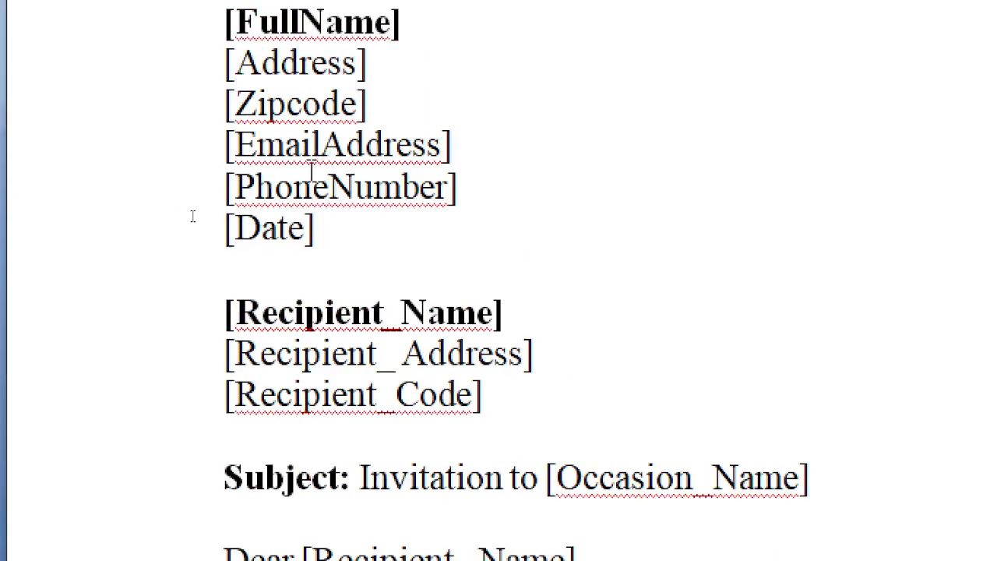
{"action": "double_click", "coordinate": [321, 145]}
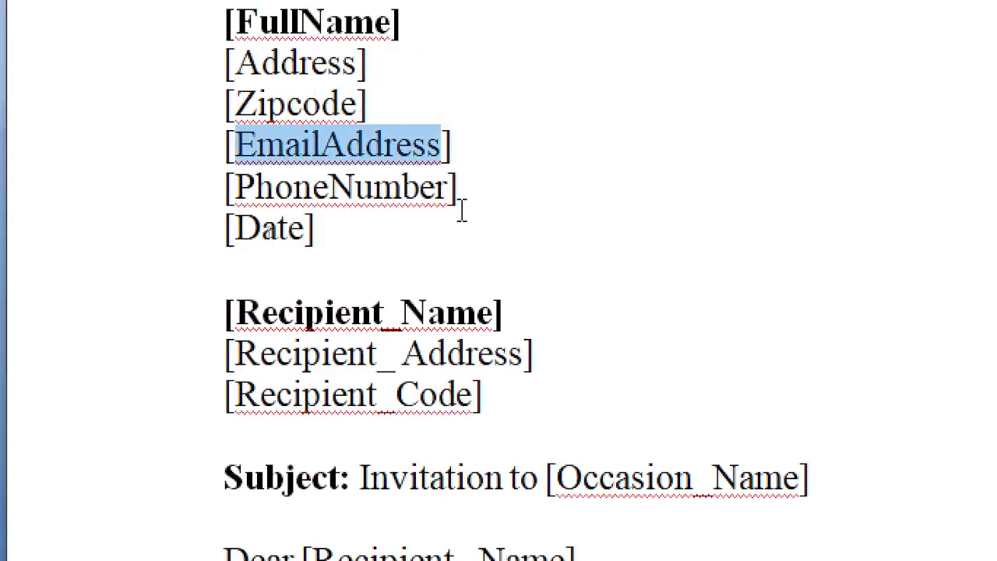
{"action": "right_click", "coordinate": [408, 152]}
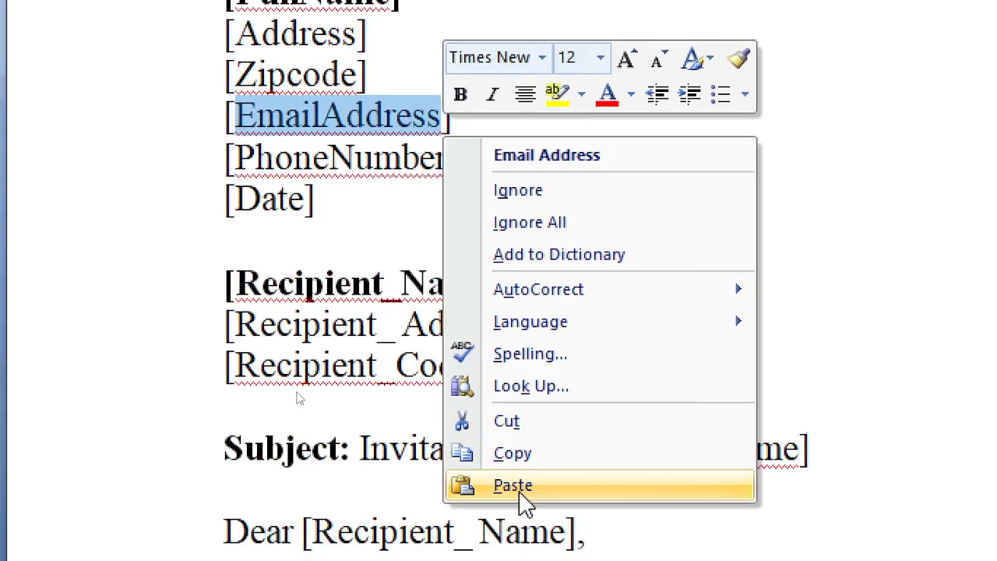
{"action": "left_click", "coordinate": [521, 514]}
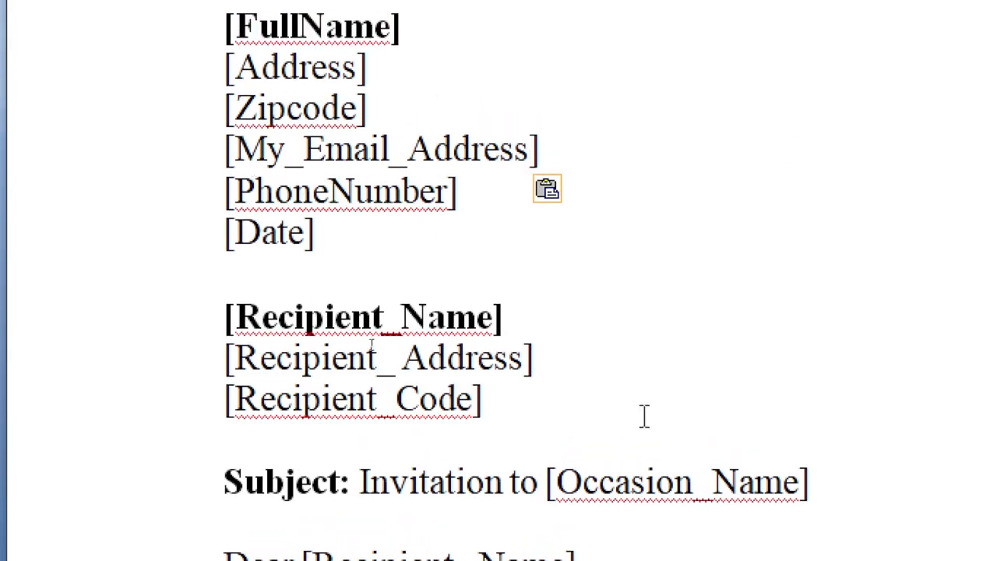
{"action": "scroll", "coordinate": [714, 459], "scroll_direction": "down", "scroll_amount": 1}
Copy My_Phone_Number from the RSVP line and paste it over the sender's PhoneNumber
{"action": "scroll", "coordinate": [705, 234], "scroll_direction": "down", "scroll_amount": 6}
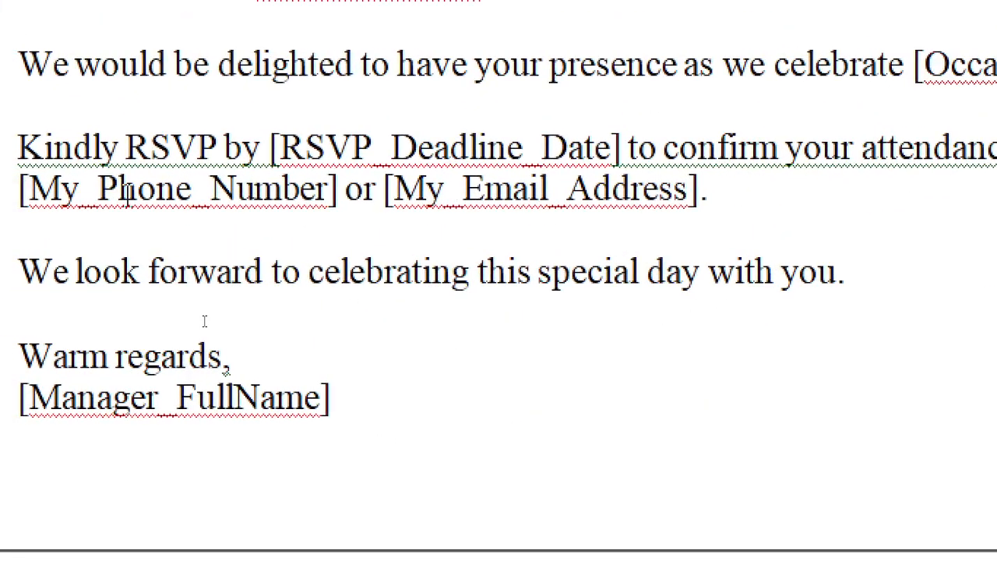
{"action": "double_click", "coordinate": [98, 191]}
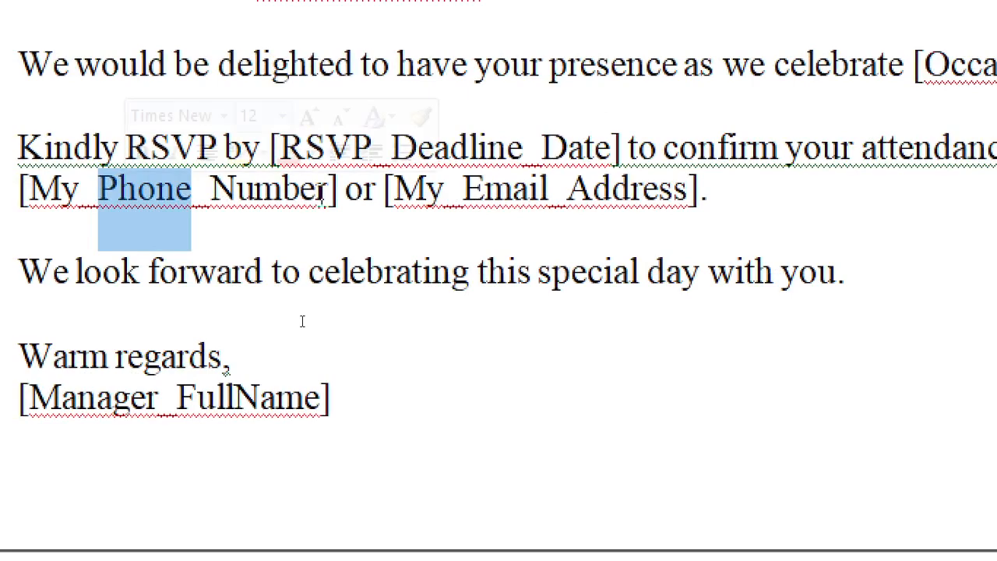
{"action": "left_click_drag", "start_coordinate": [323, 194], "coordinate": [55, 191]}
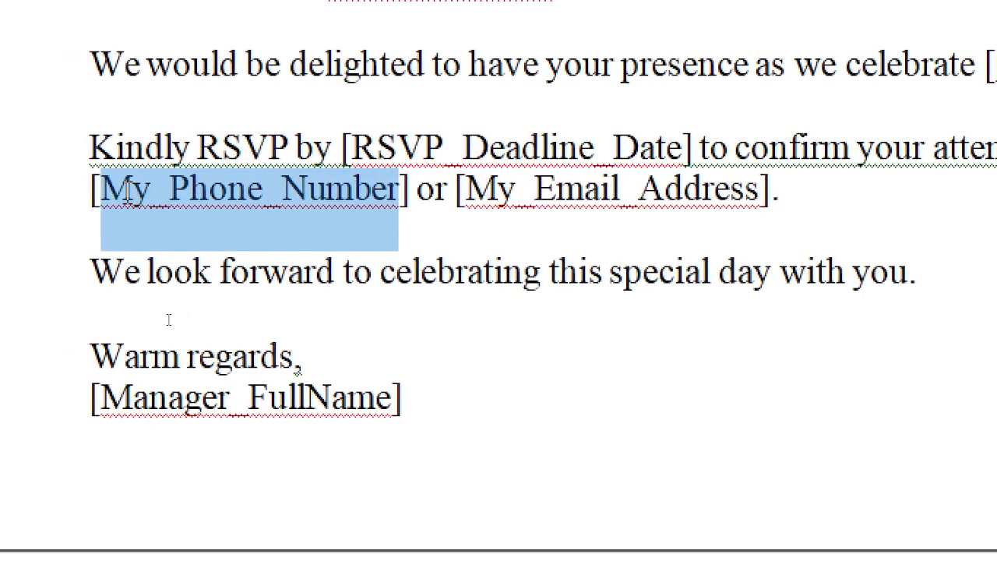
{"action": "right_click", "coordinate": [166, 204]}
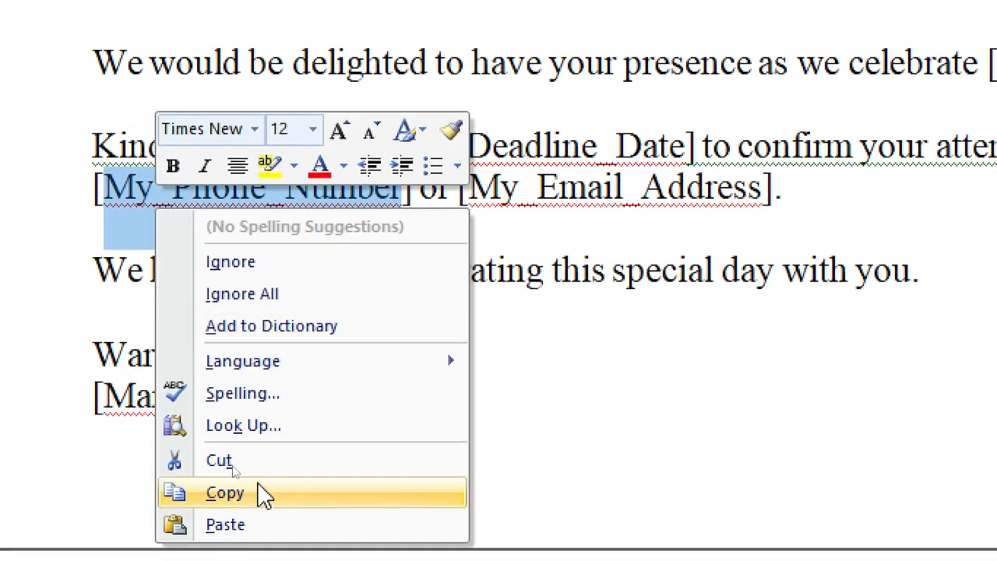
{"action": "left_click", "coordinate": [264, 494]}
{"action": "scroll", "coordinate": [319, 167], "scroll_direction": "up", "scroll_amount": 6}
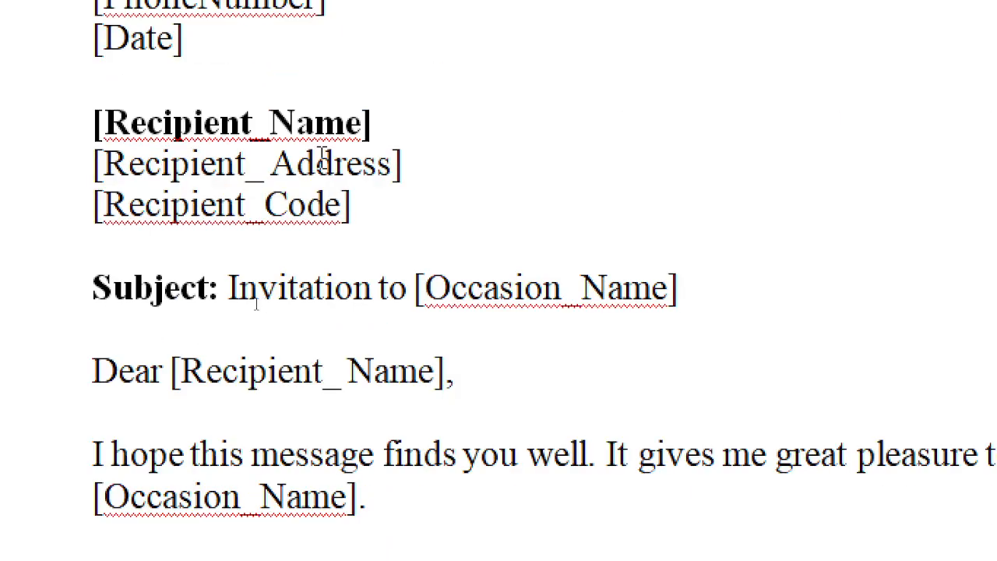
{"action": "scroll", "coordinate": [282, 148], "scroll_direction": "up", "scroll_amount": 2}
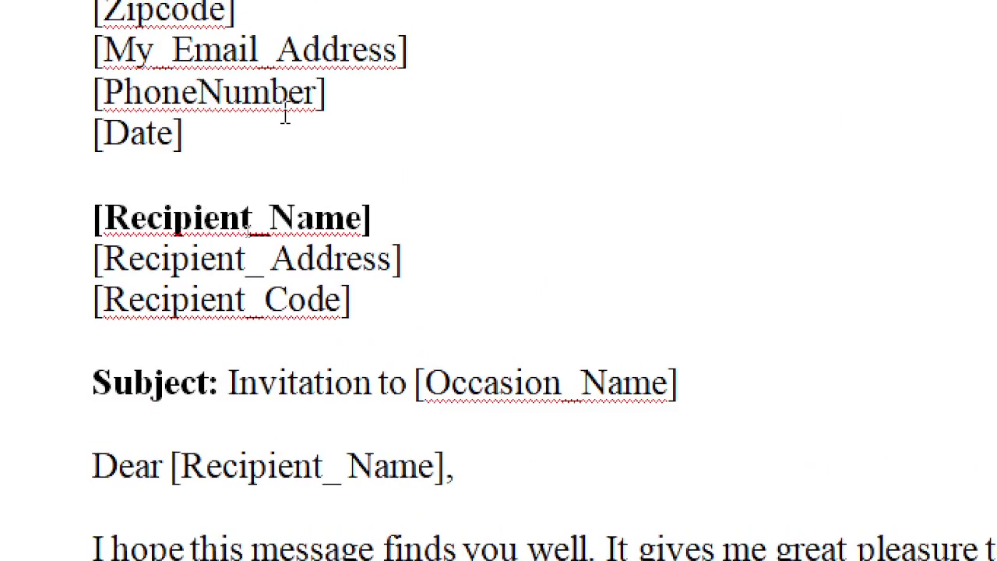
{"action": "left_click_drag", "start_coordinate": [312, 94], "coordinate": [104, 94]}
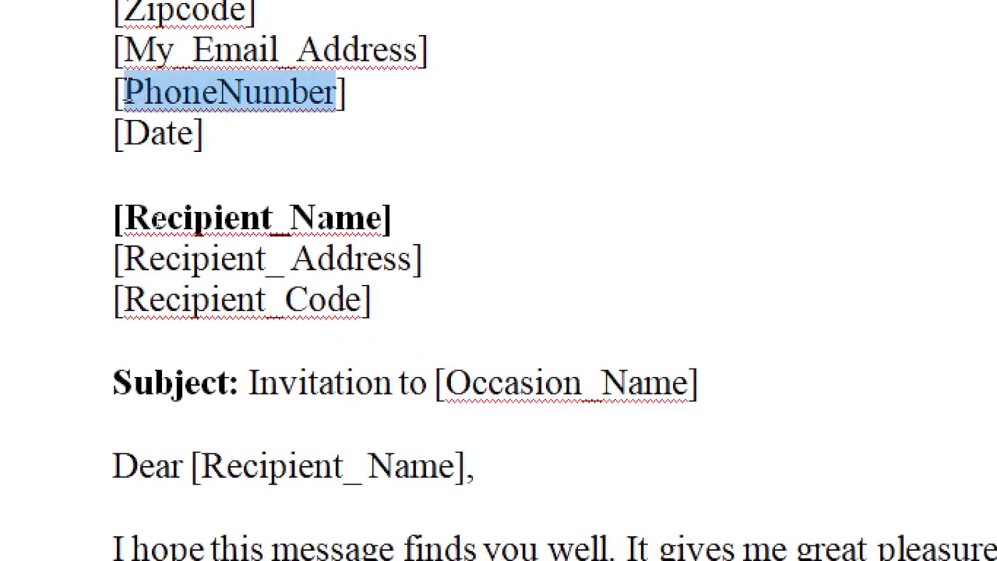
{"action": "right_click", "coordinate": [224, 114]}
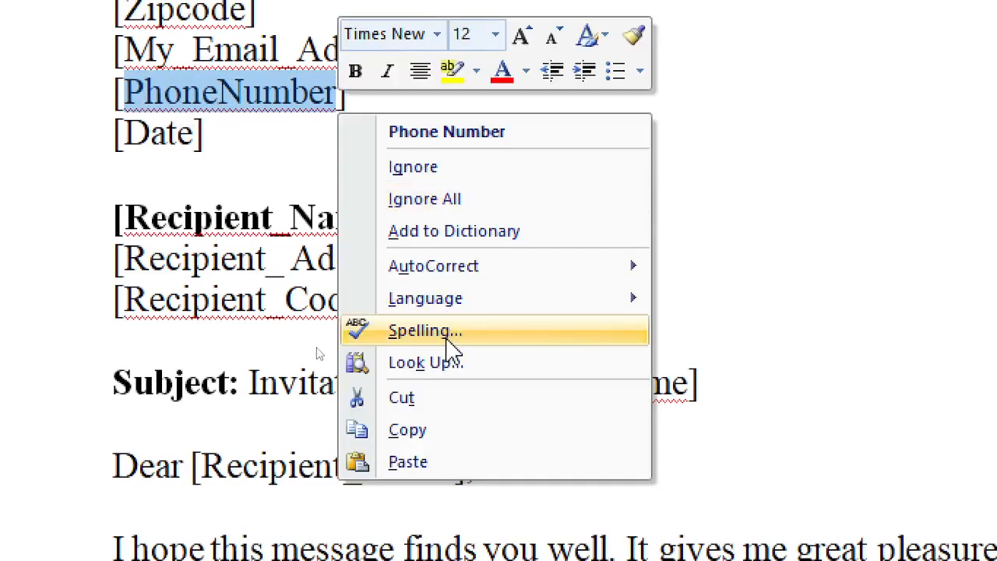
{"action": "left_click", "coordinate": [407, 463]}
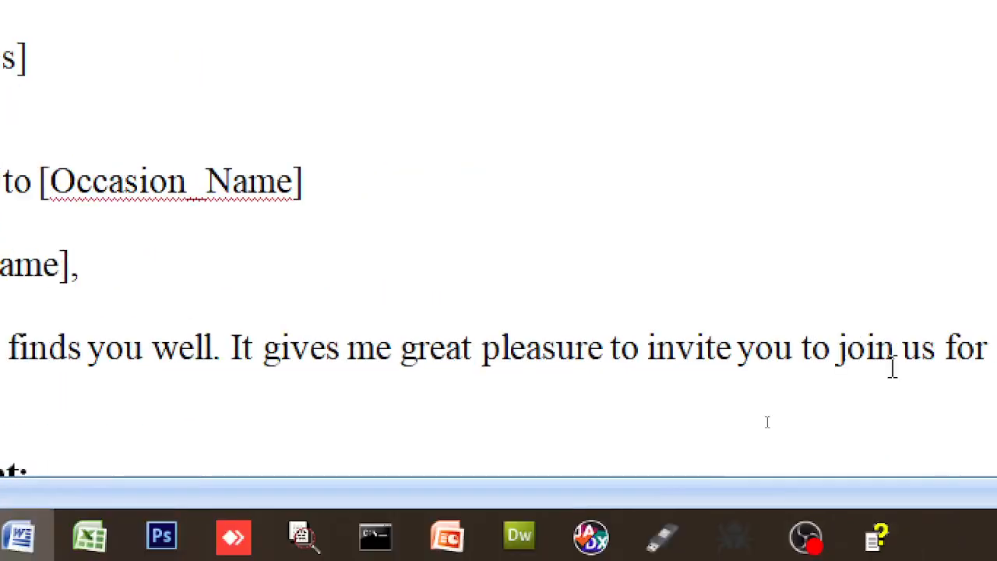
Save the invitation letter and switch to the Mailings tab
{"action": "scroll", "coordinate": [967, 472], "scroll_direction": "down", "scroll_amount": 3}
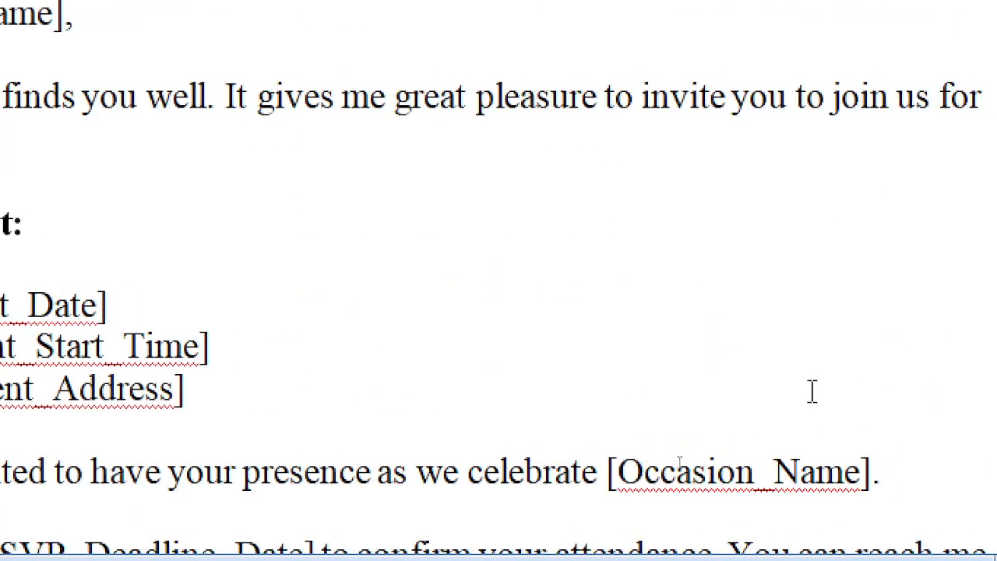
{"action": "scroll", "coordinate": [563, 369], "scroll_direction": "down", "scroll_amount": 3}
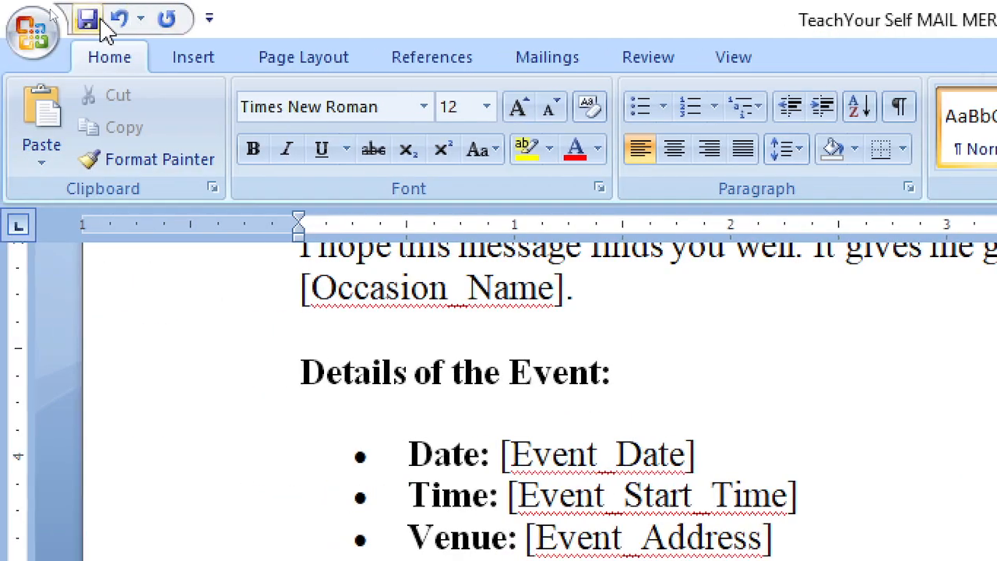
{"action": "left_click", "coordinate": [87, 19]}
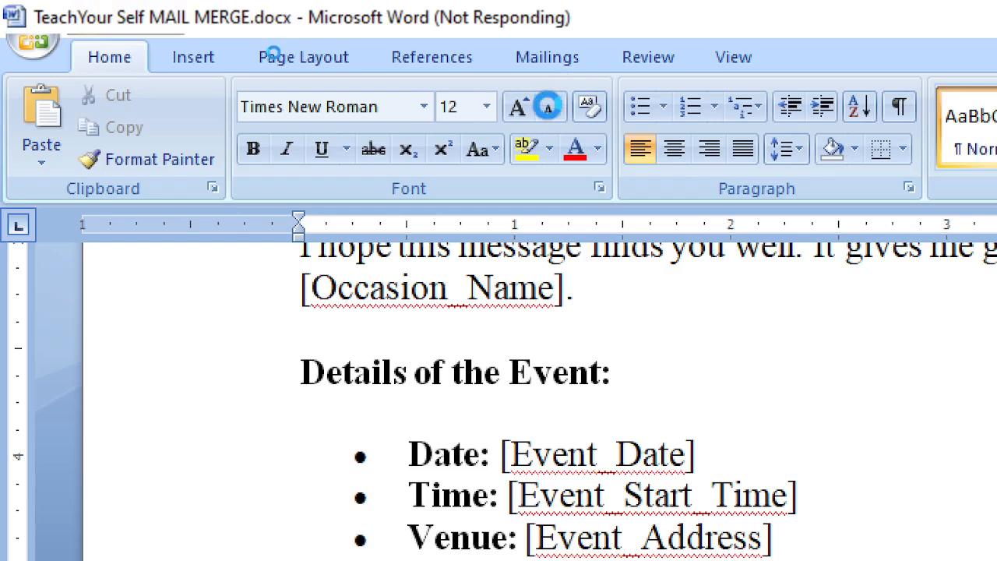
{"action": "left_click", "coordinate": [553, 62]}
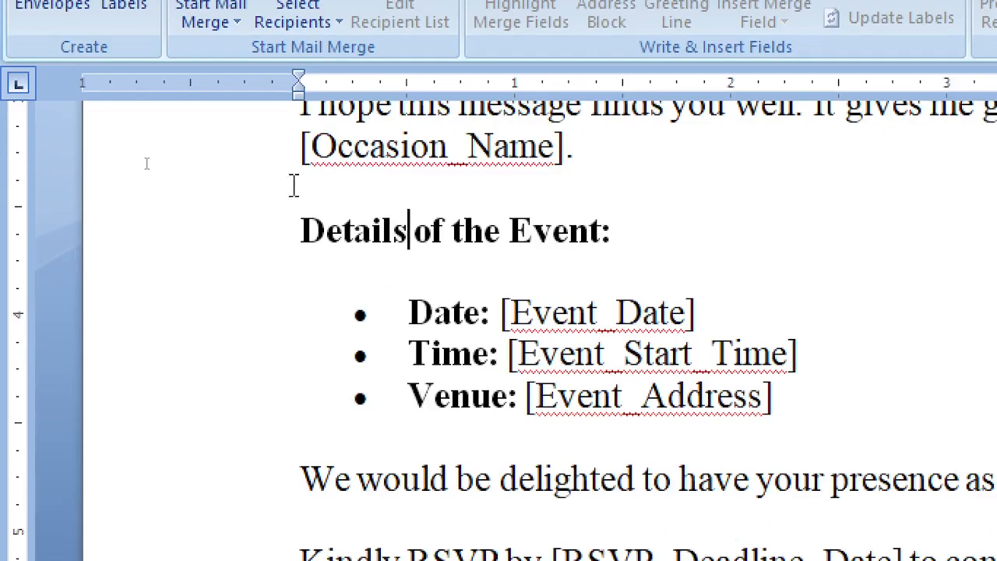
{"action": "left_click_drag", "start_coordinate": [291, 187], "coordinate": [244, 548]}
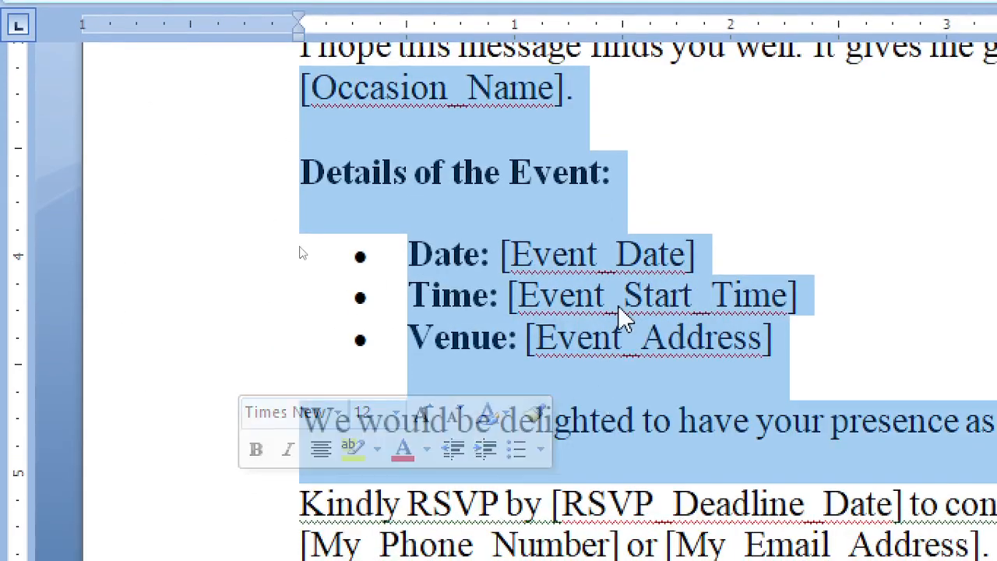
{"action": "scroll", "coordinate": [578, 252], "scroll_direction": "up", "scroll_amount": 2}
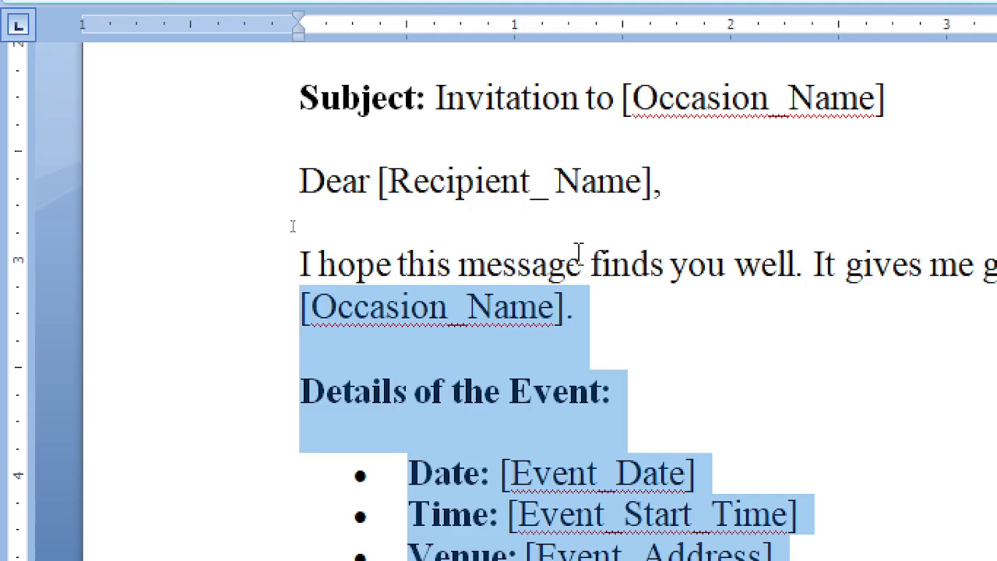
{"action": "scroll", "coordinate": [971, 414], "scroll_direction": "up", "scroll_amount": 4}
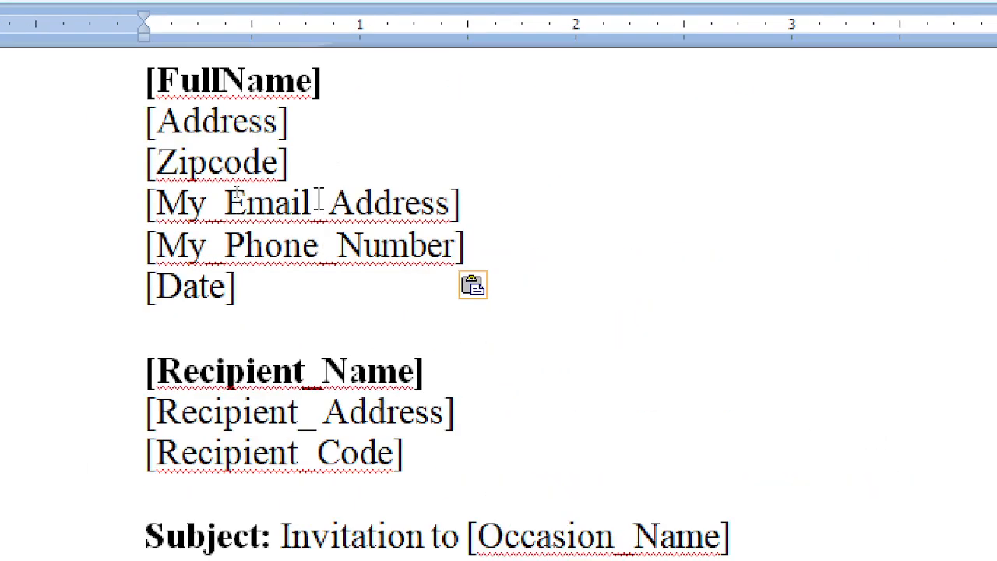
{"action": "left_click", "coordinate": [316, 183]}
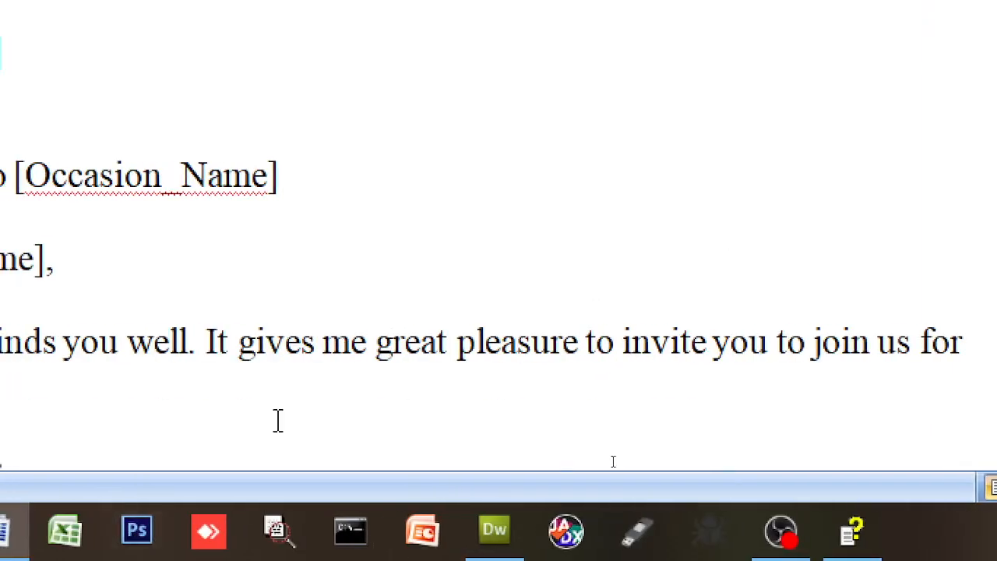
{"action": "scroll", "coordinate": [92, 268], "scroll_direction": "down", "scroll_amount": 2}
{"action": "scroll", "coordinate": [123, 267], "scroll_direction": "down", "scroll_amount": 2}
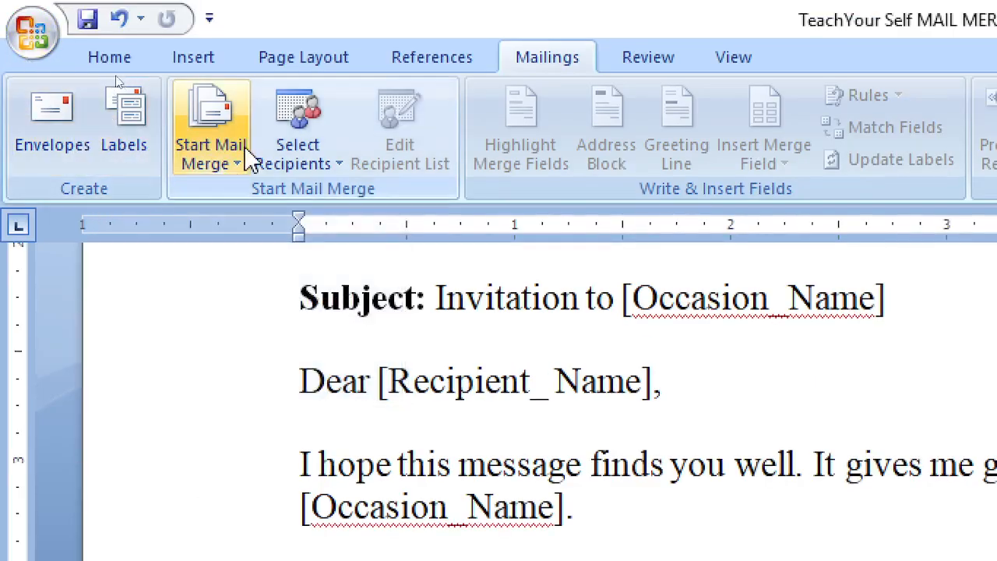
Launch the Step-by-Step Mail Merge Wizard from Start Mail Merge
{"action": "left_click", "coordinate": [234, 165]}
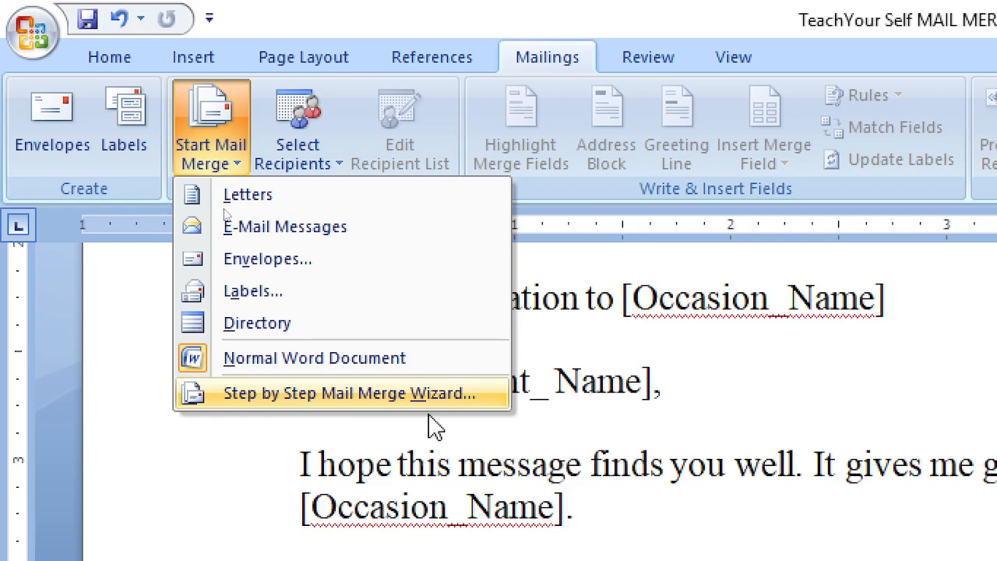
{"action": "left_click", "coordinate": [454, 410]}
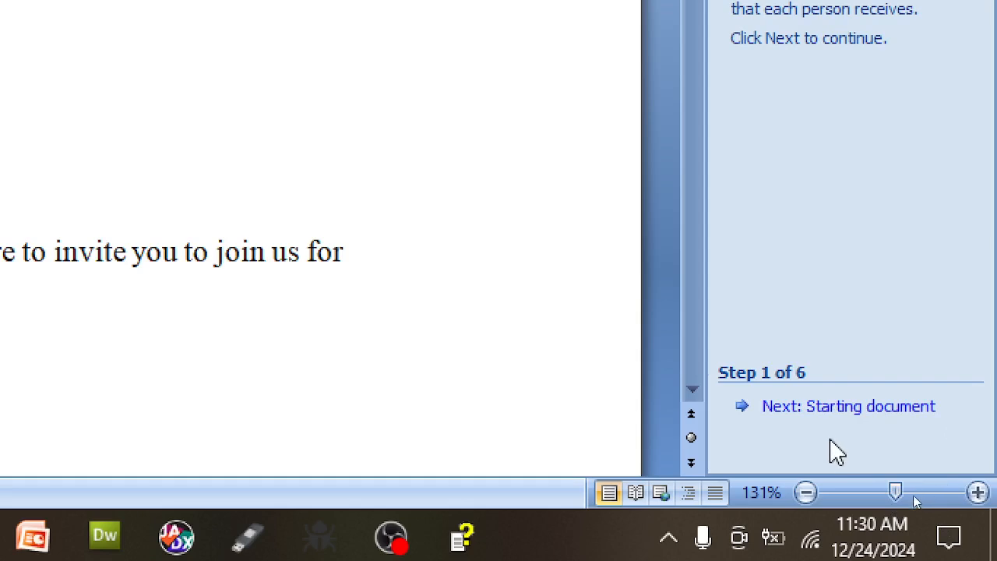
Advance the wizard past Starting document to the Select recipients step
{"action": "left_click", "coordinate": [837, 420]}
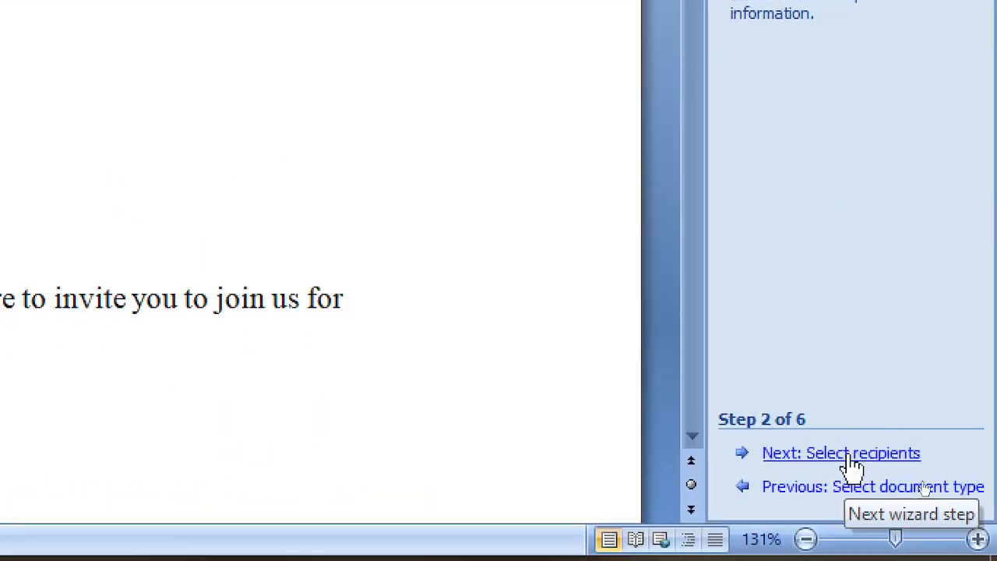
{"action": "left_click", "coordinate": [849, 454]}
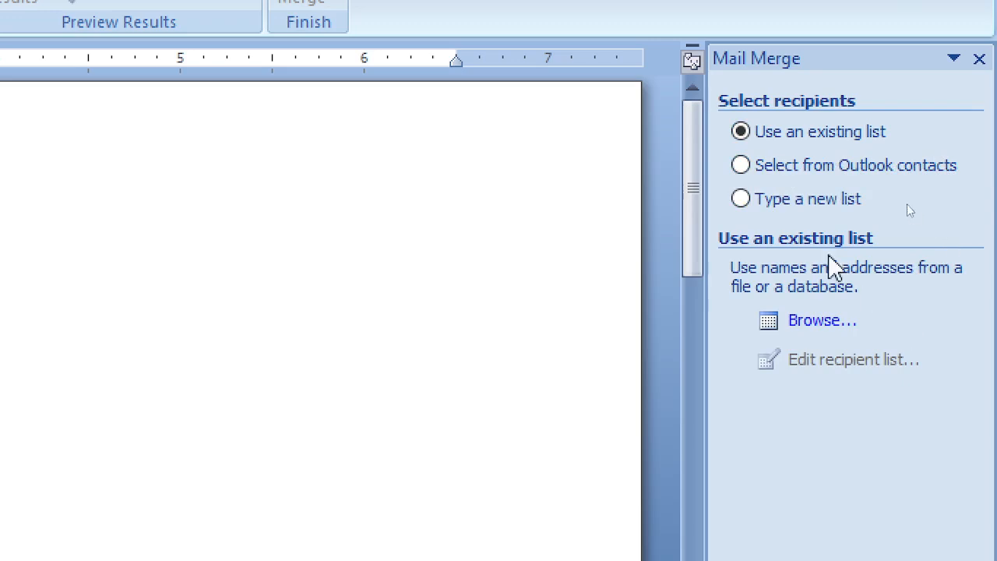
Choose Type a new list and create a new recipient list
{"action": "left_click", "coordinate": [740, 200]}
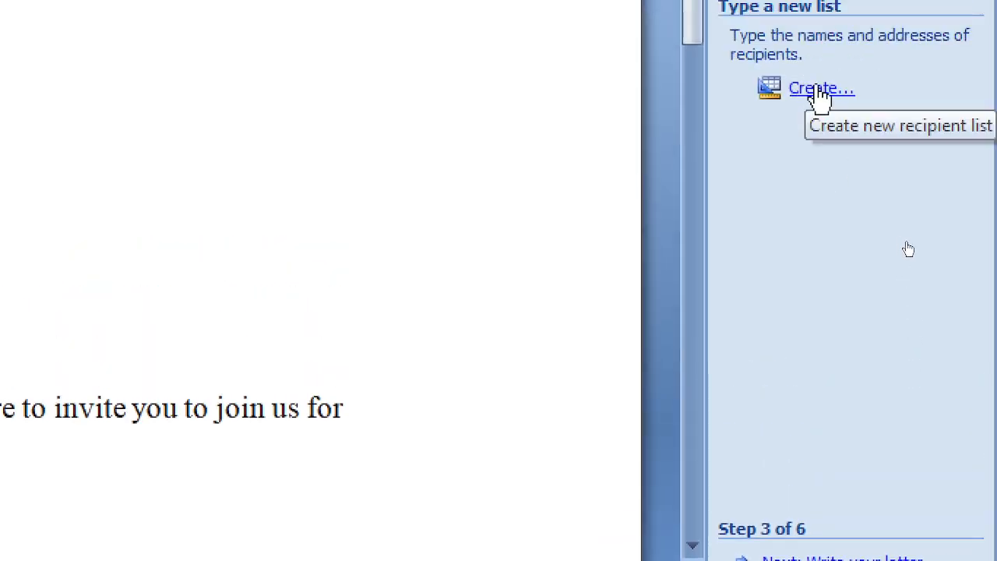
{"action": "left_click", "coordinate": [814, 29]}
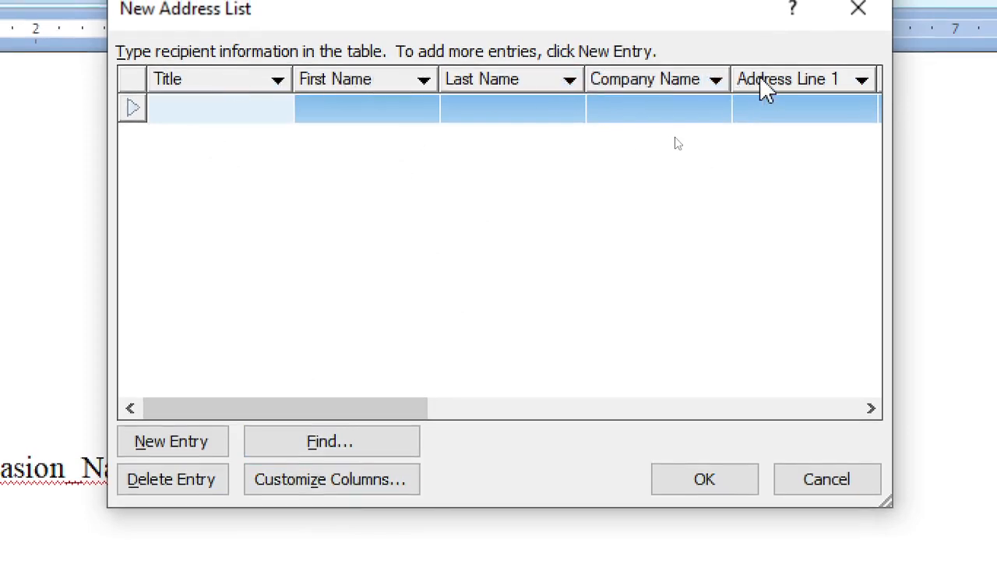
Delete the blank address entry and review the field names in Customize Address List
{"action": "left_click", "coordinate": [184, 481]}
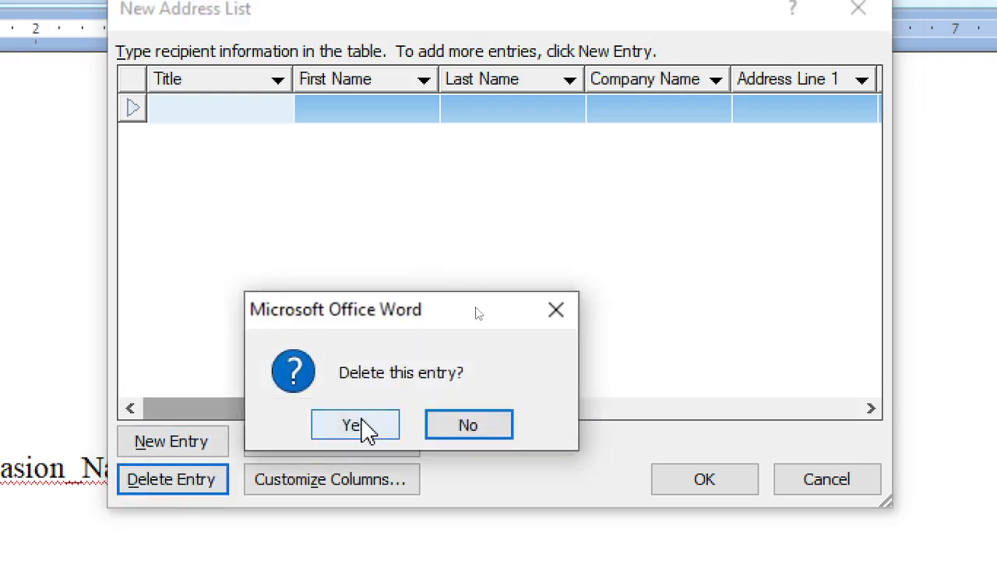
{"action": "left_click", "coordinate": [366, 426]}
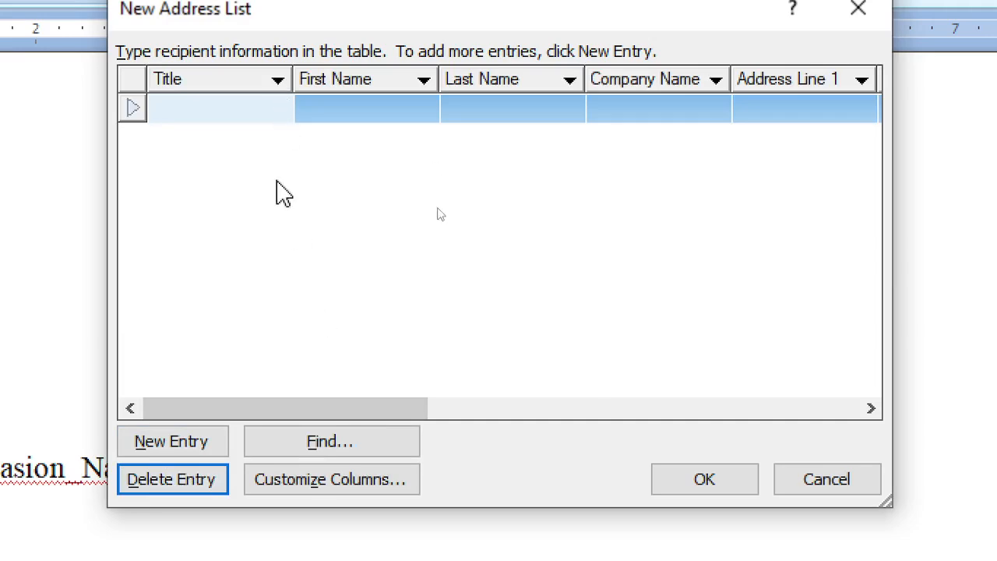
{"action": "left_click", "coordinate": [324, 489]}
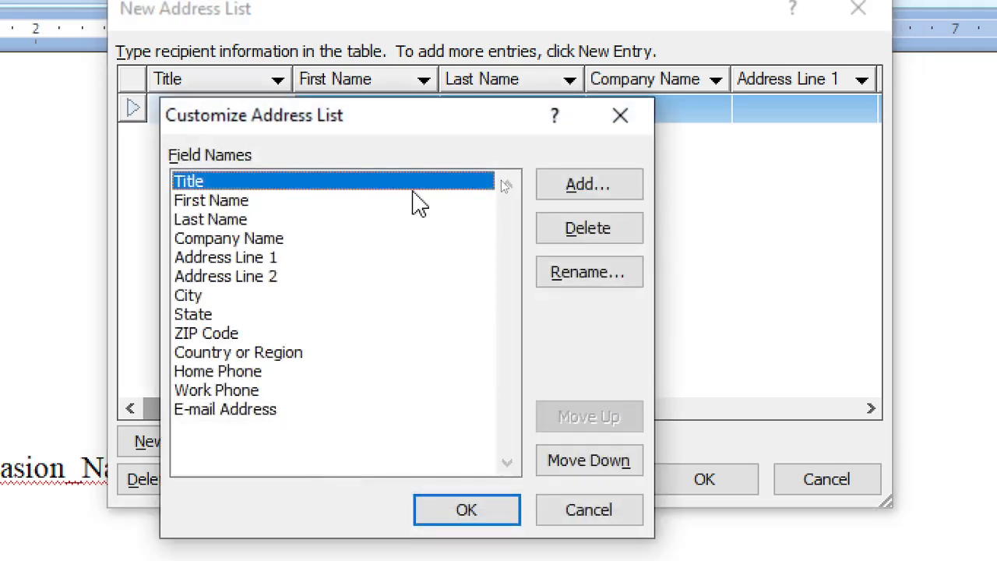
{"action": "left_click_drag", "start_coordinate": [390, 138], "coordinate": [466, 147]}
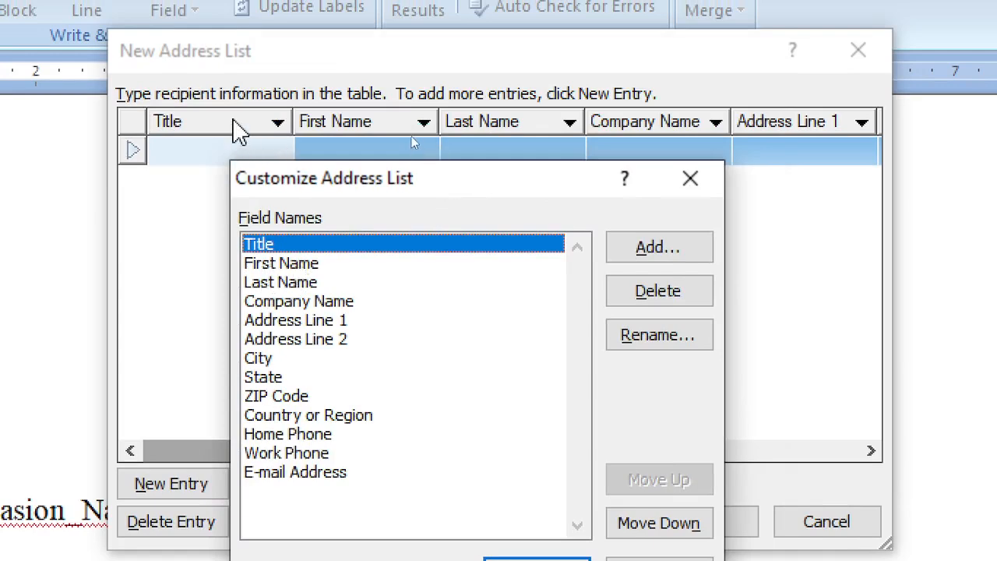
{"action": "left_click", "coordinate": [323, 263]}
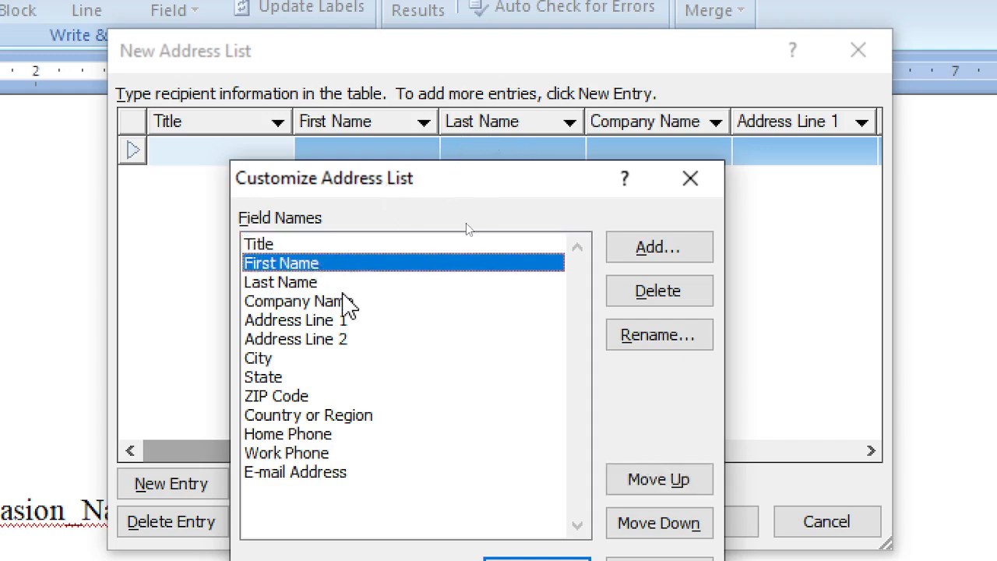
{"action": "left_click", "coordinate": [335, 281]}
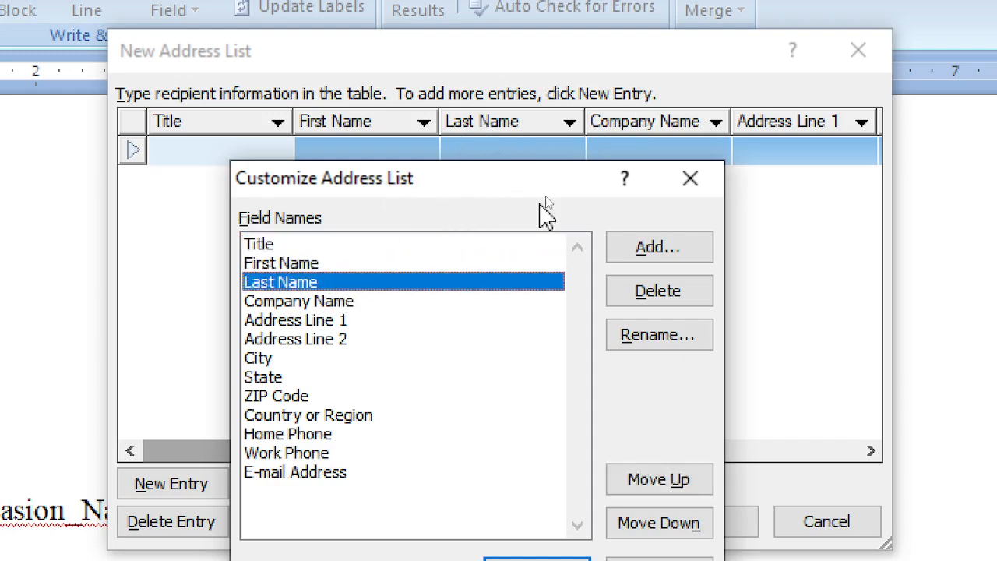
{"action": "left_click", "coordinate": [355, 303]}
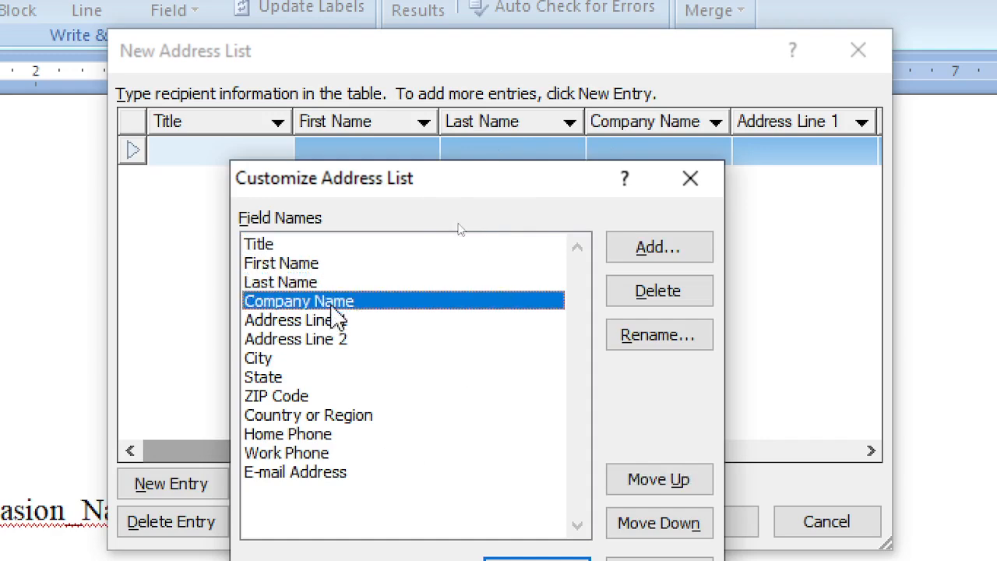
{"action": "left_click", "coordinate": [315, 247]}
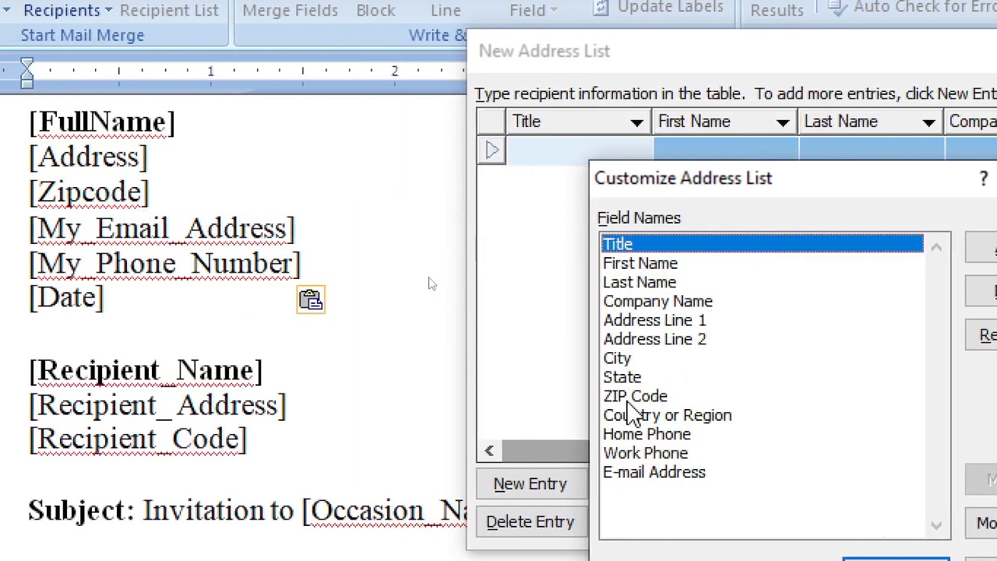
Rename the ZIP Code field to ZIP_Code by replacing the space
{"action": "left_click", "coordinate": [630, 398]}
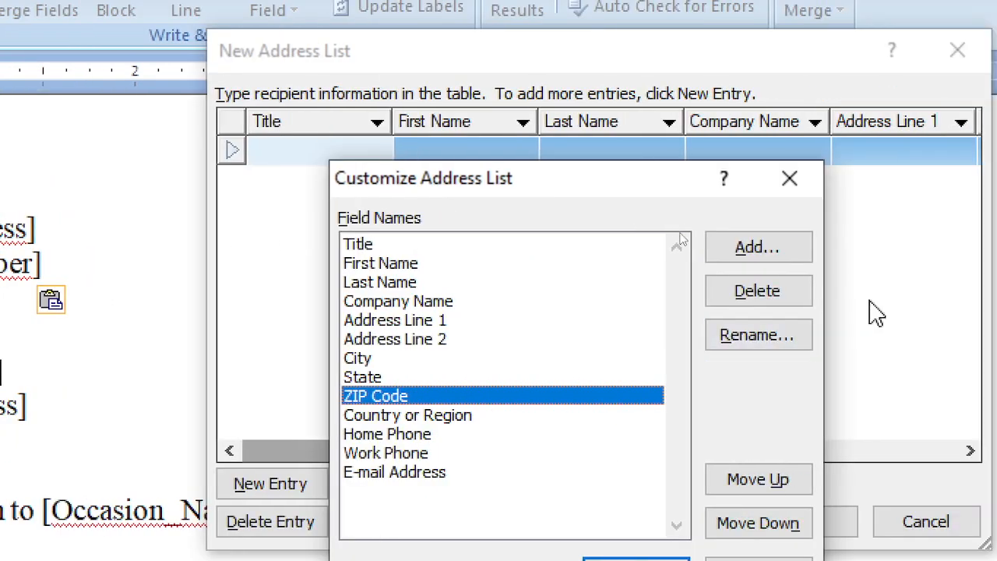
{"action": "left_click", "coordinate": [777, 339]}
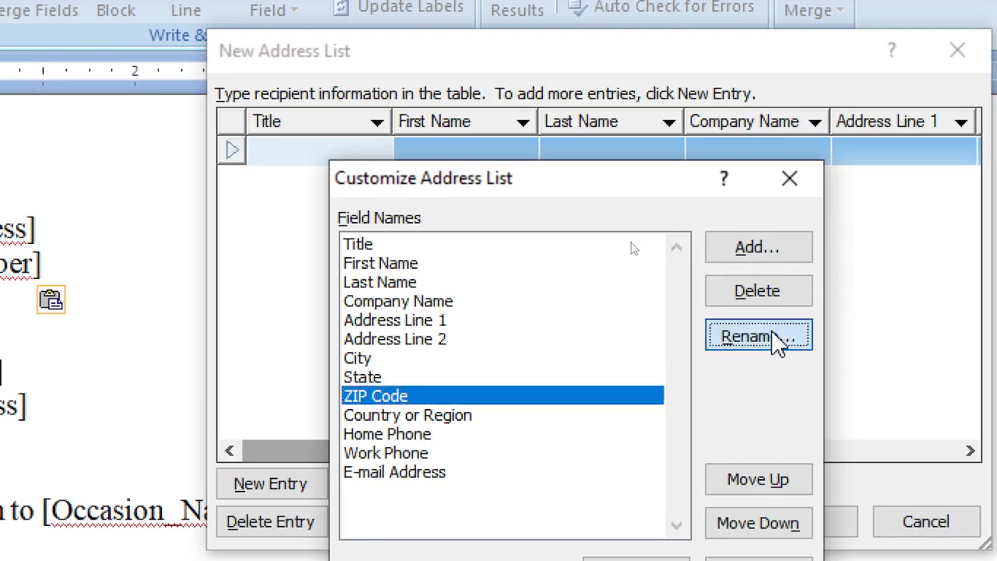
{"action": "left_click", "coordinate": [393, 386]}
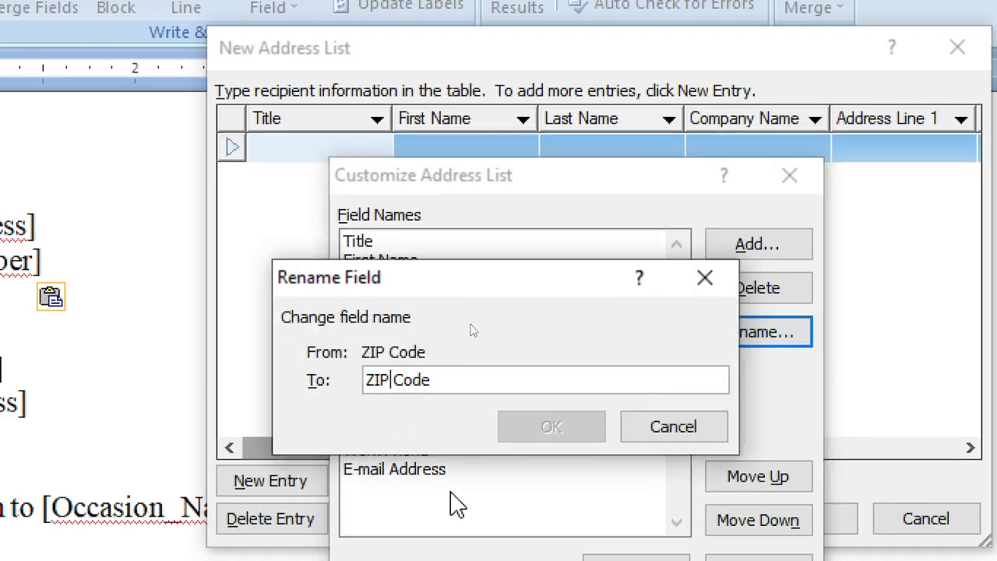
{"action": "key", "text": "Delete"}
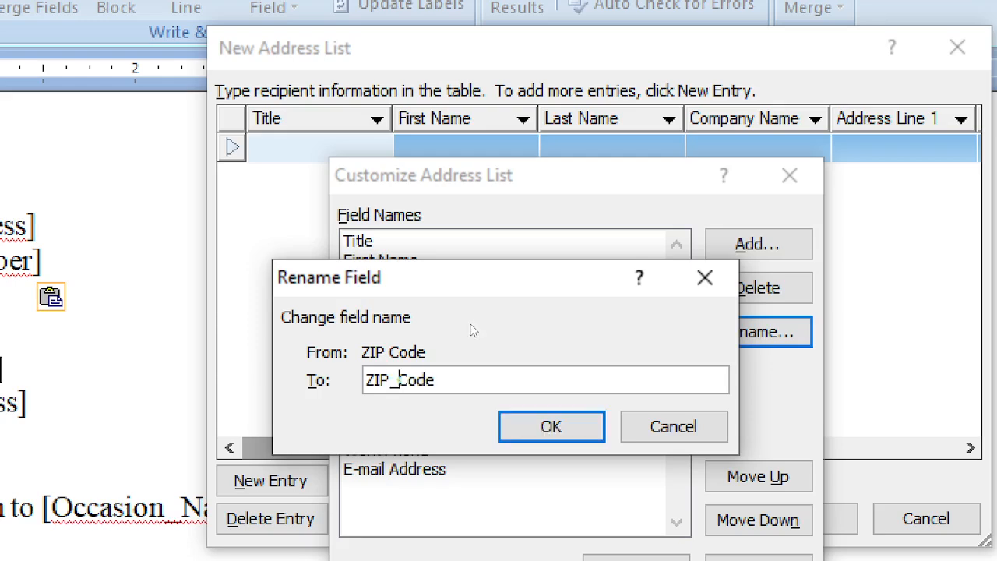
{"action": "left_click", "coordinate": [535, 432]}
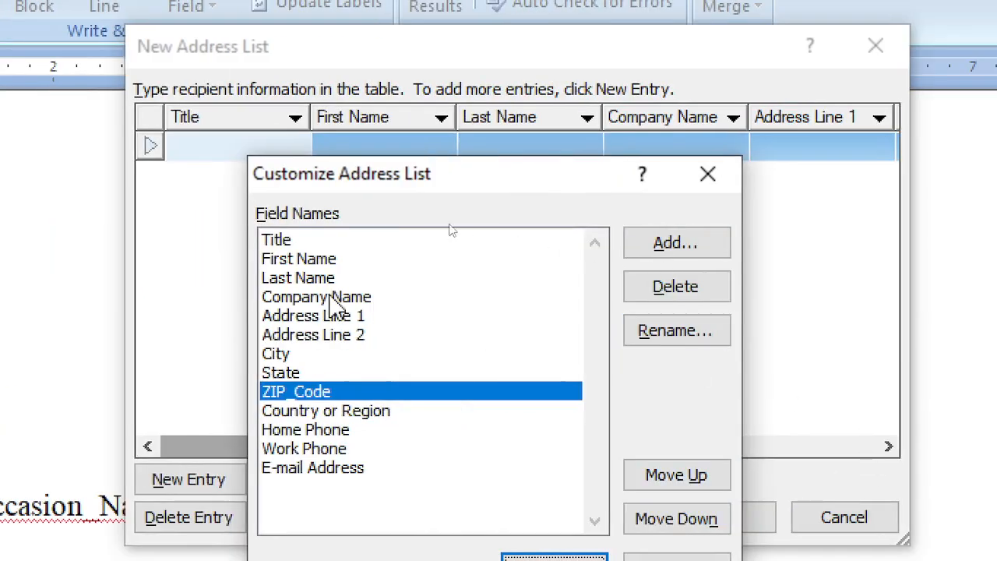
{"action": "left_click", "coordinate": [331, 239]}
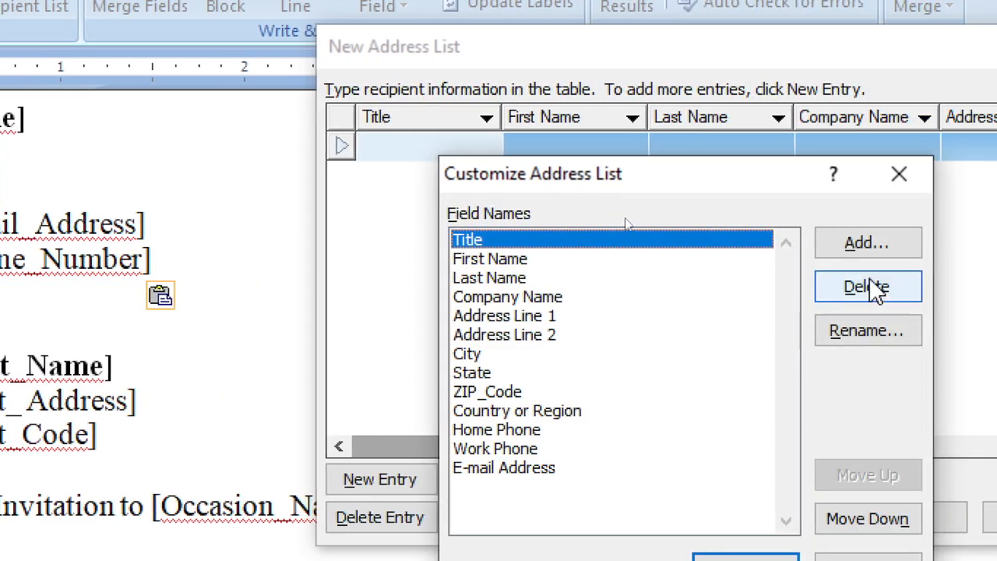
Rename the Title field to FullName
{"action": "left_click", "coordinate": [862, 334]}
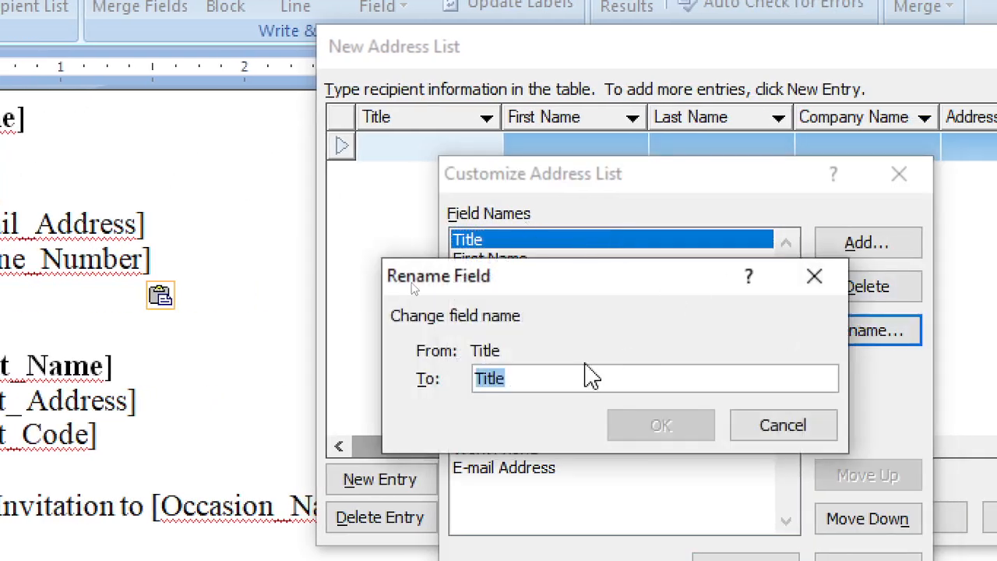
{"action": "type", "text": "fUL"}
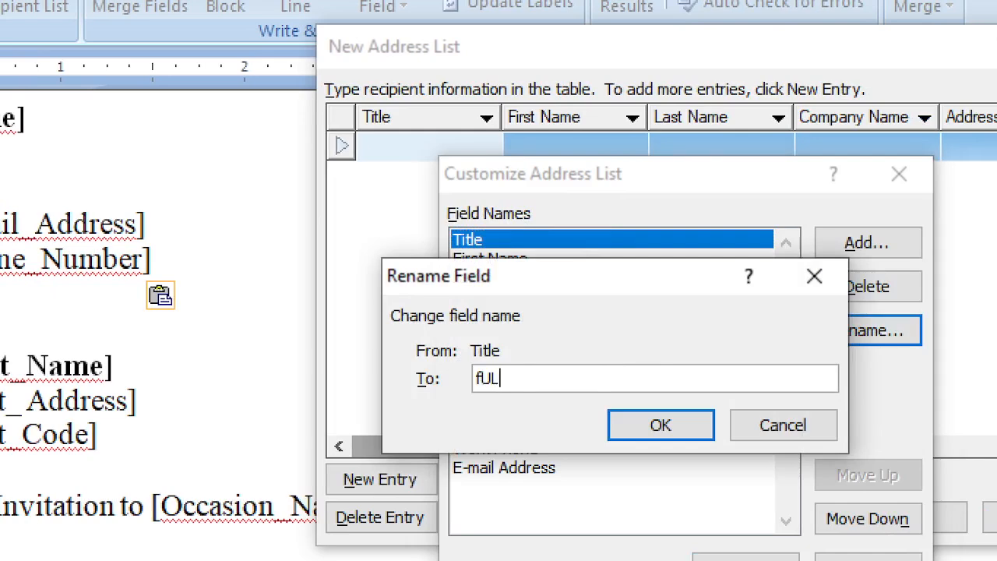
{"action": "key", "text": "BackSpace"}
{"action": "key", "text": "BackSpace"}
{"action": "type", "text": "FullName"}
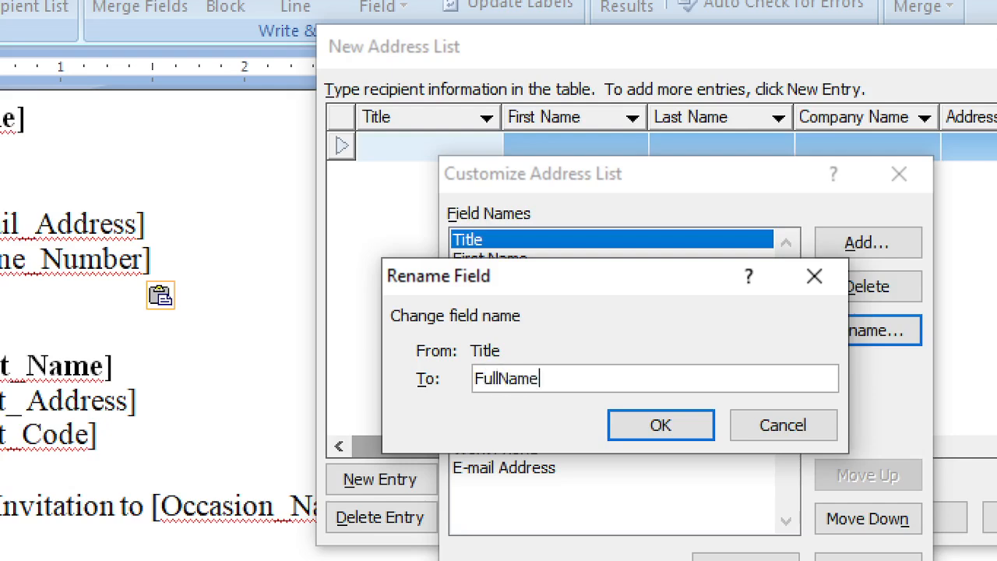
{"action": "left_click", "coordinate": [681, 433]}
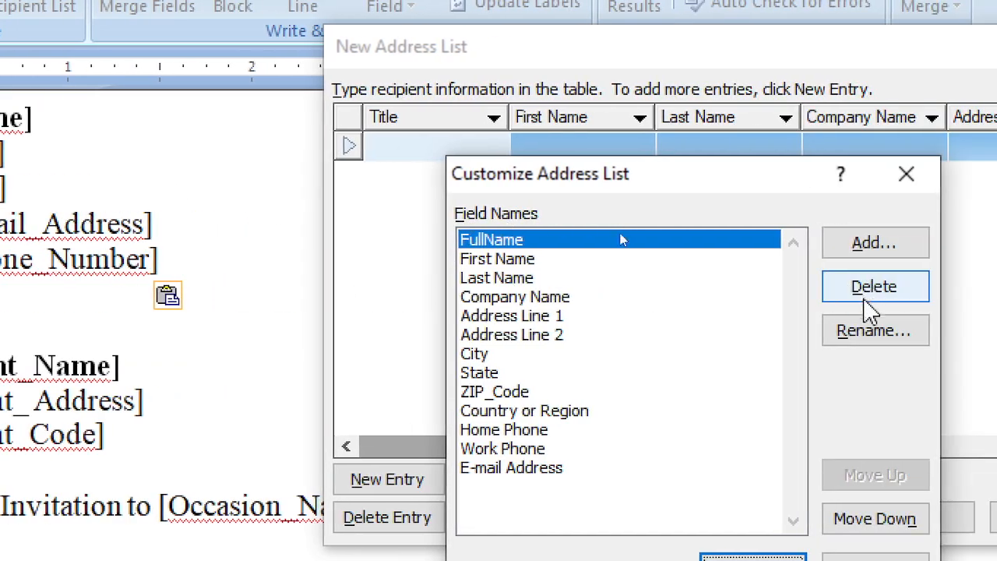
Add the Sender_ prefix so the field becomes Sender_FullName
{"action": "left_click", "coordinate": [867, 333]}
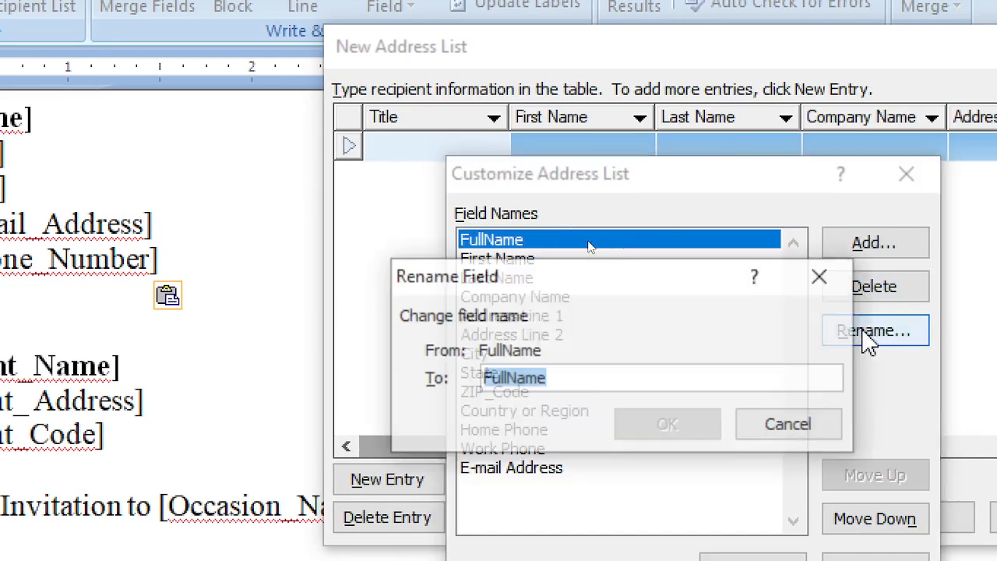
{"action": "left_click", "coordinate": [549, 380]}
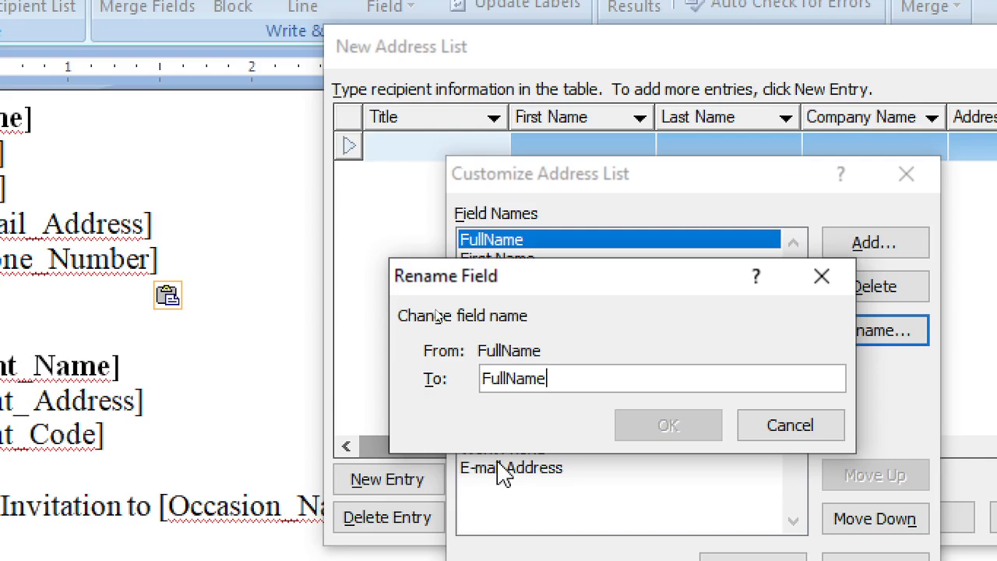
{"action": "type", "text": "Se"}
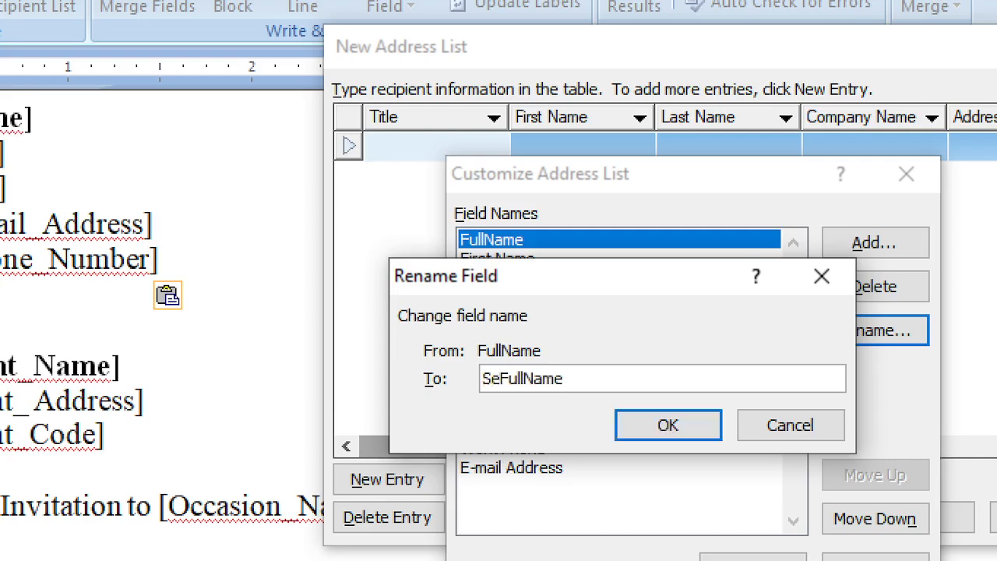
{"action": "type", "text": "nder"}
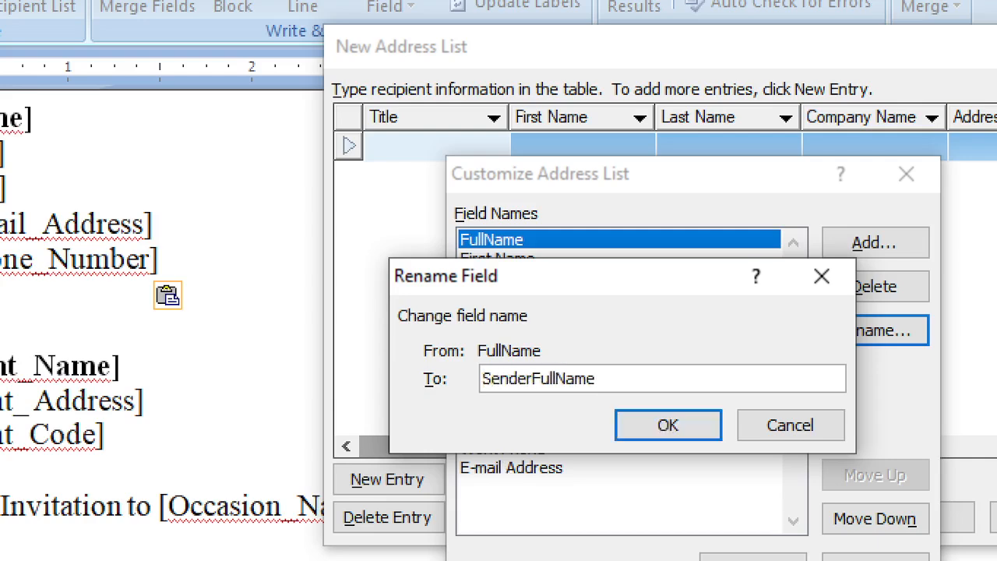
{"action": "type", "text": "_"}
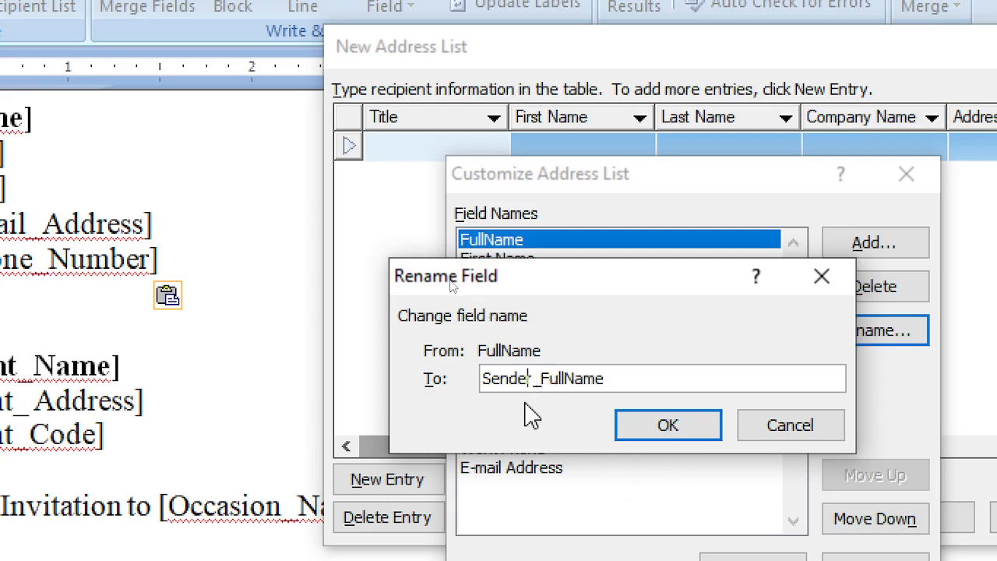
{"action": "left_click", "coordinate": [668, 425]}
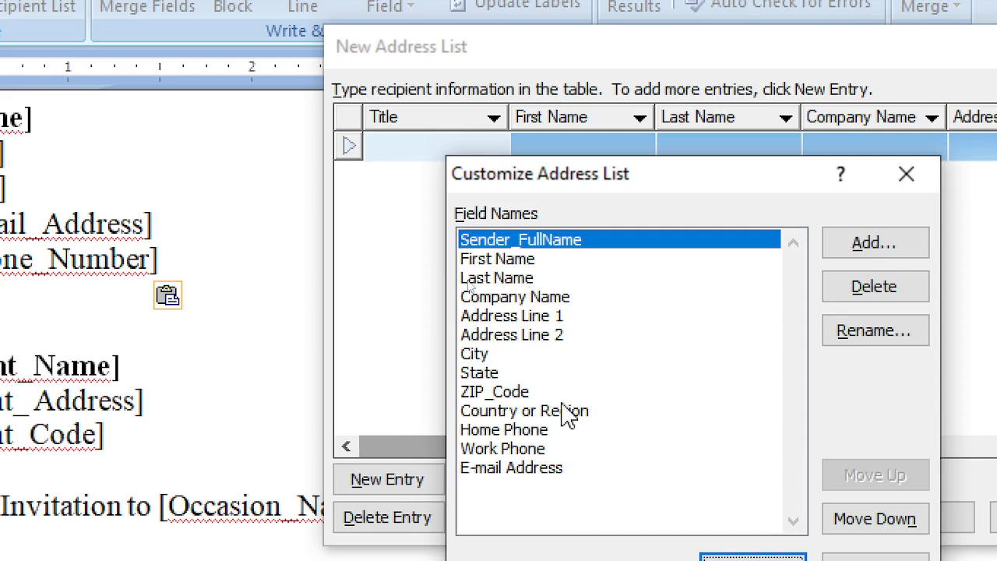
{"action": "left_click", "coordinate": [568, 263]}
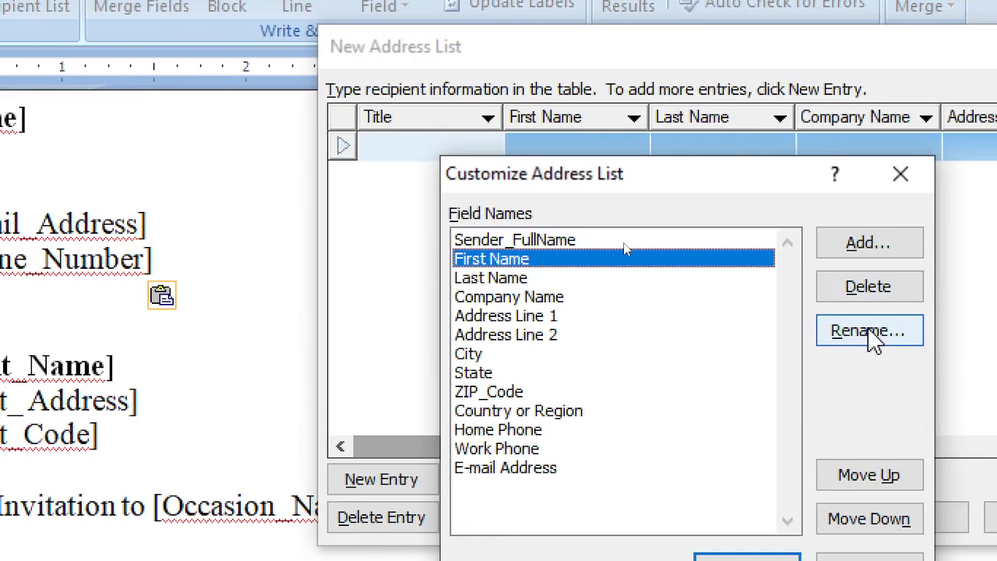
Rename the First Name field to Sender_Address
{"action": "left_click", "coordinate": [874, 335]}
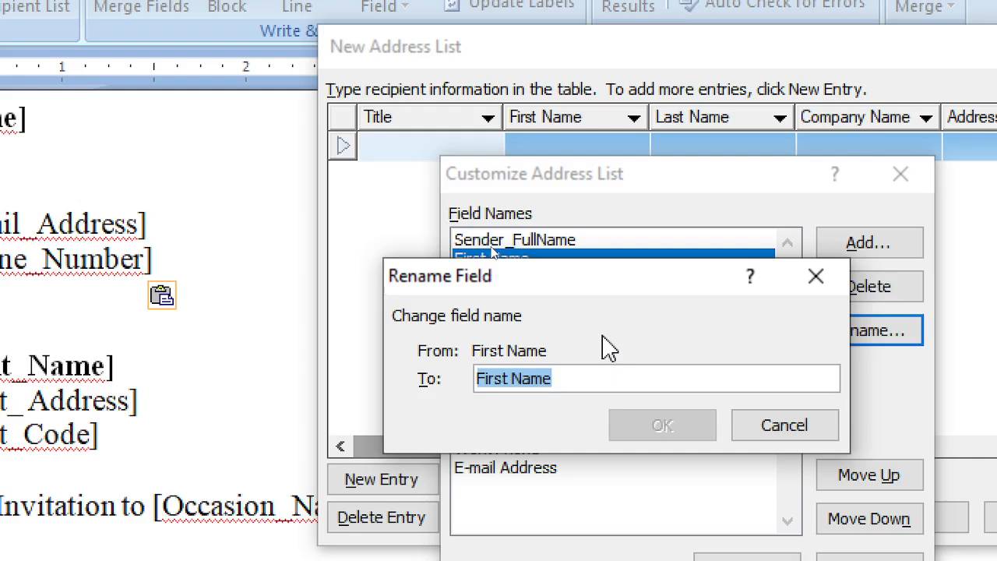
{"action": "type", "text": "Sender_Address"}
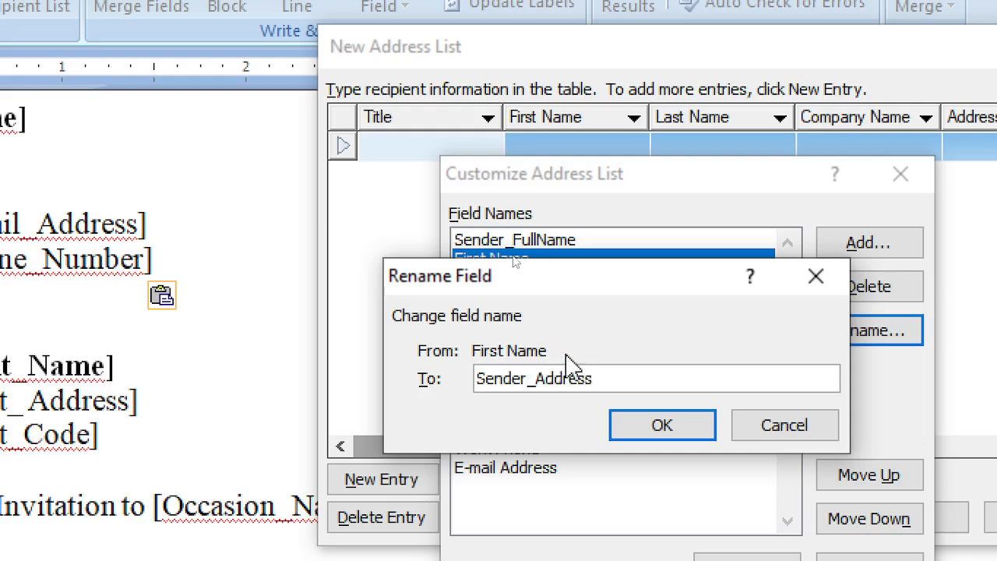
{"action": "left_click", "coordinate": [663, 435]}
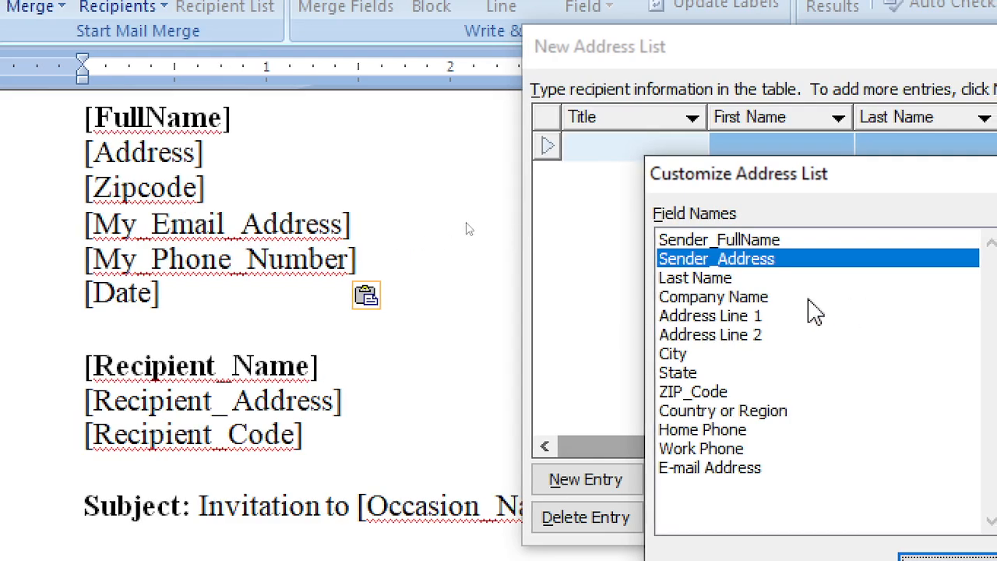
Prefix ZIP_Code with Sender_ to make it Sender_ZIP_Code
{"action": "left_click", "coordinate": [707, 392]}
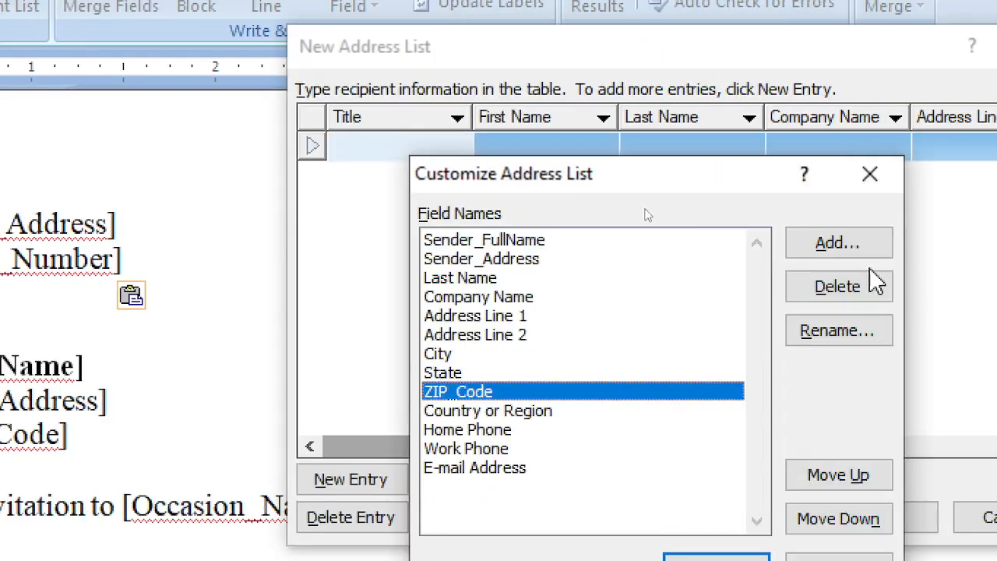
{"action": "left_click", "coordinate": [810, 334]}
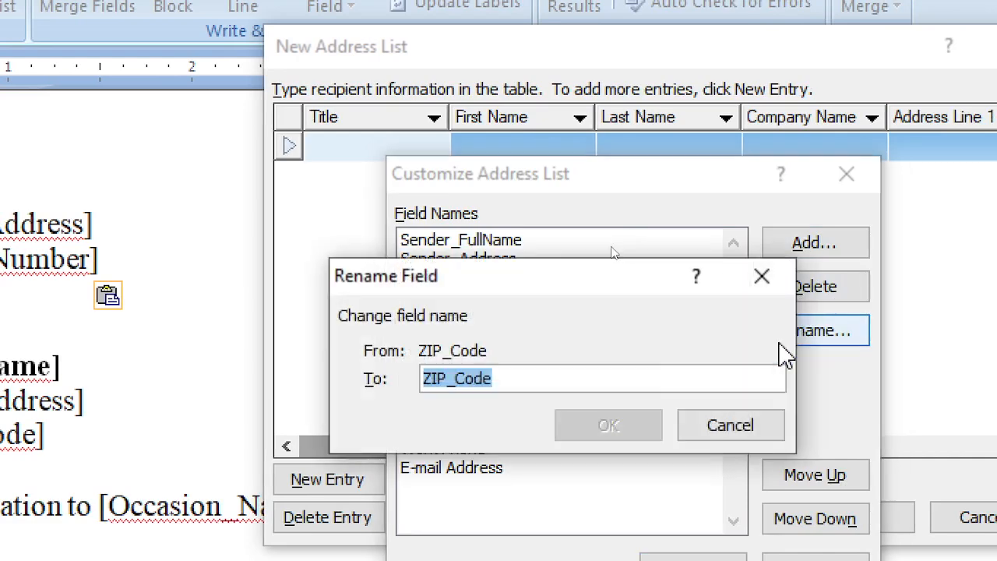
{"action": "left_click", "coordinate": [587, 383]}
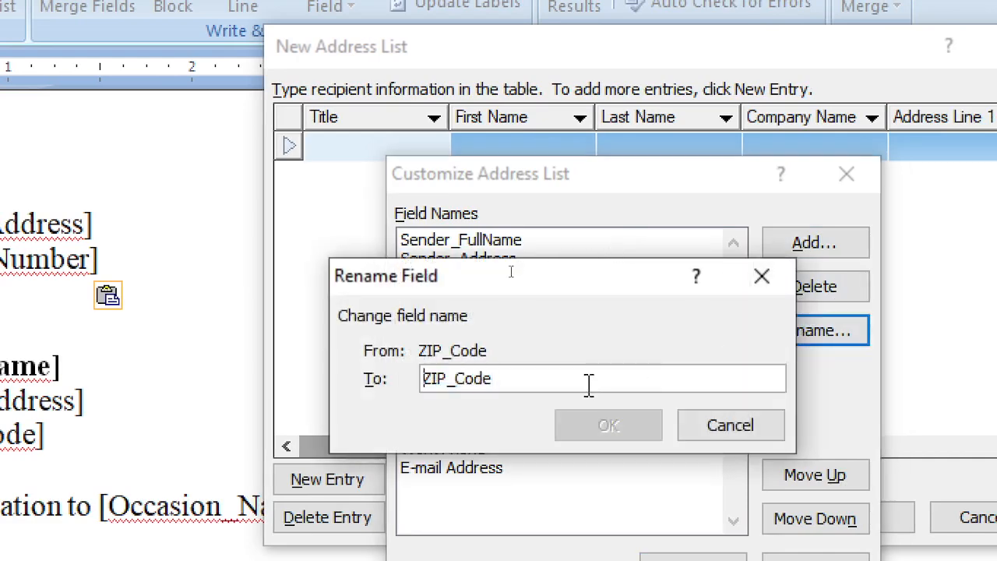
{"action": "key", "text": "Home"}
{"action": "type", "text": "Send"}
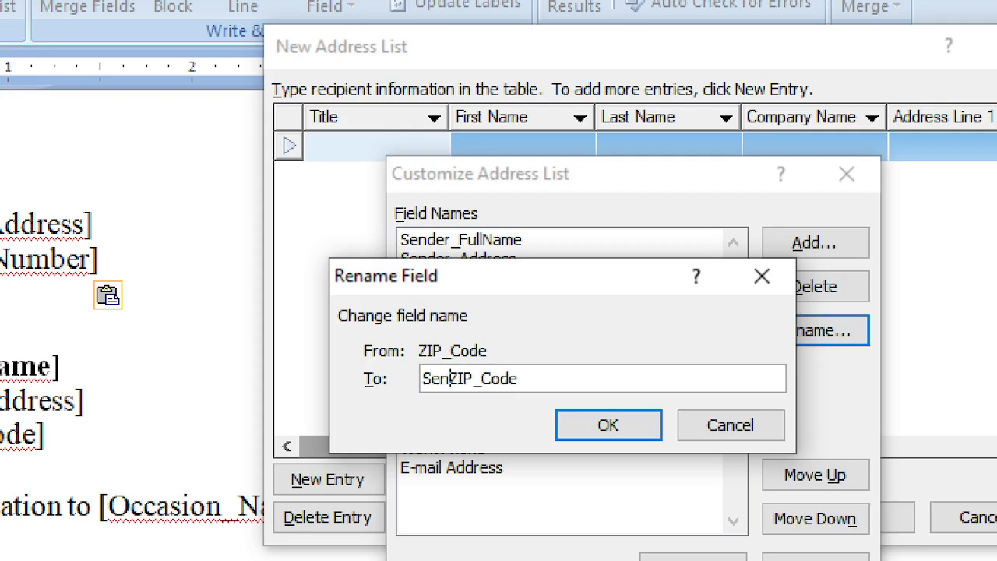
{"action": "type", "text": "er_"}
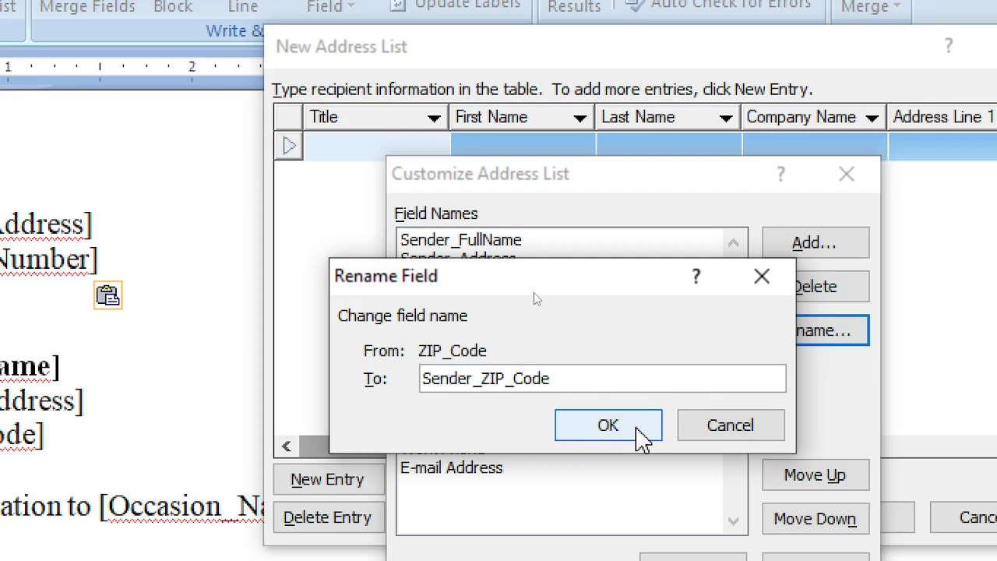
{"action": "left_click", "coordinate": [623, 432]}
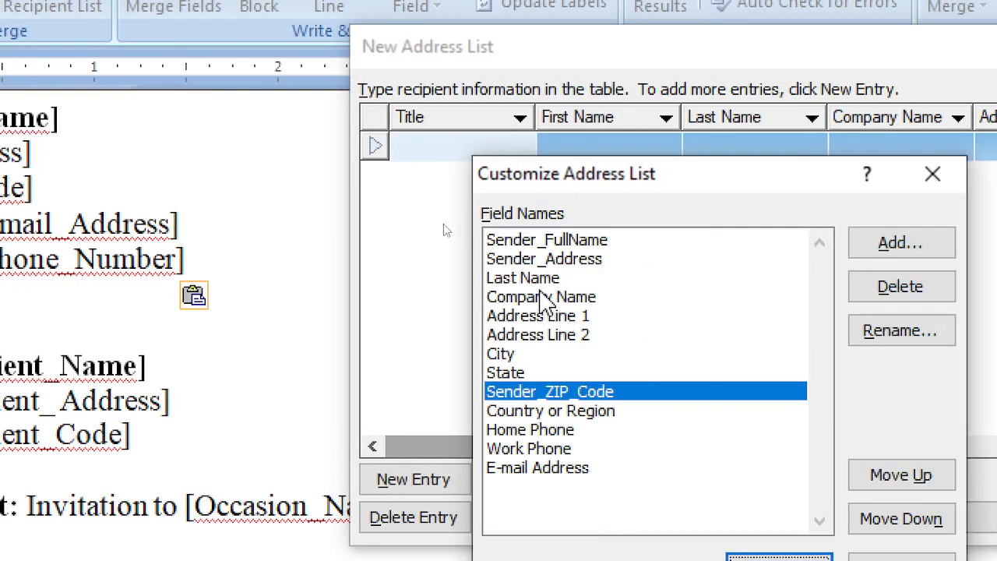
Select the E-mail Address field and rename it Sender_Email_Address
{"action": "left_click", "coordinate": [536, 279]}
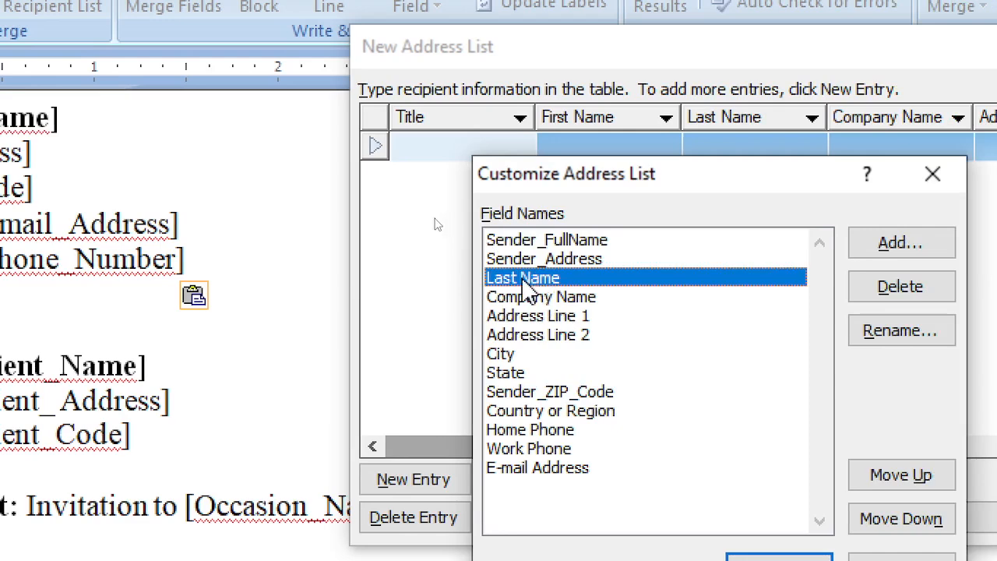
{"action": "key", "text": "Up"}
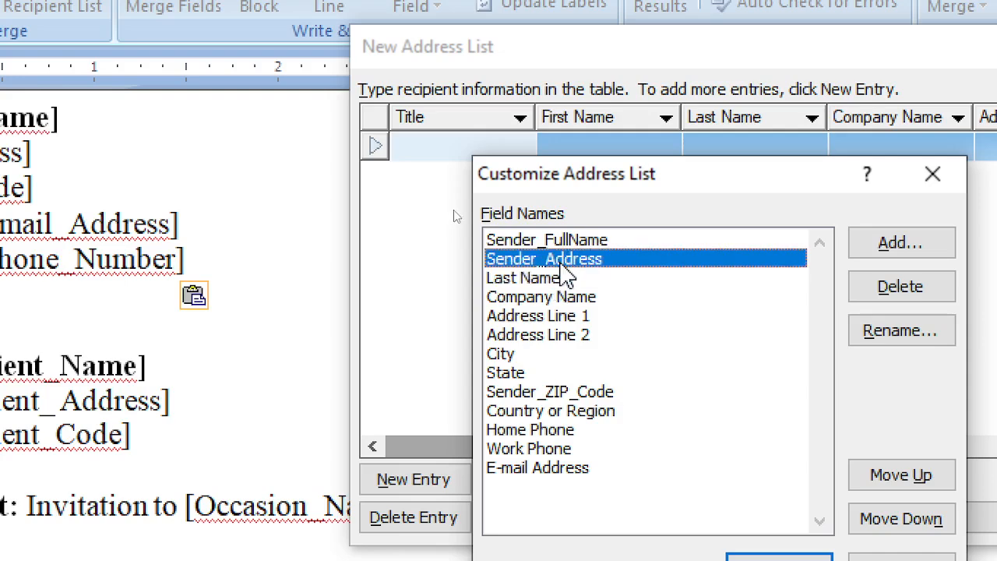
{"action": "key", "text": "Down"}
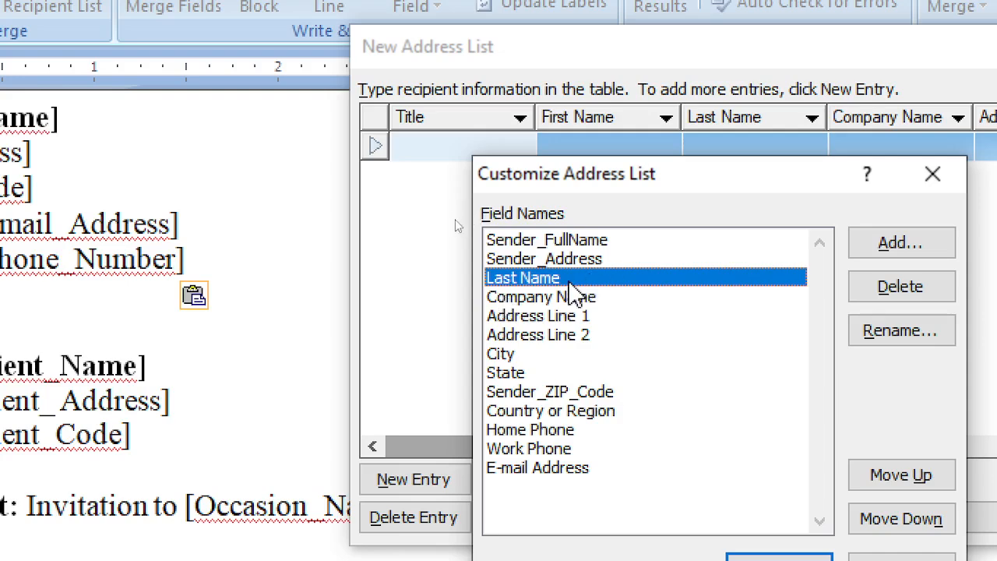
{"action": "left_click", "coordinate": [569, 260]}
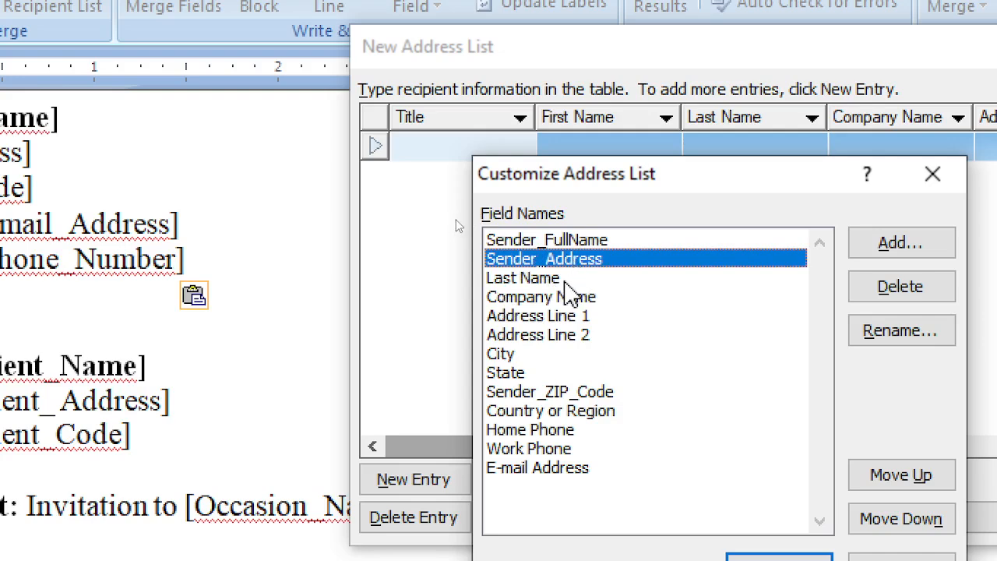
{"action": "left_click", "coordinate": [565, 280]}
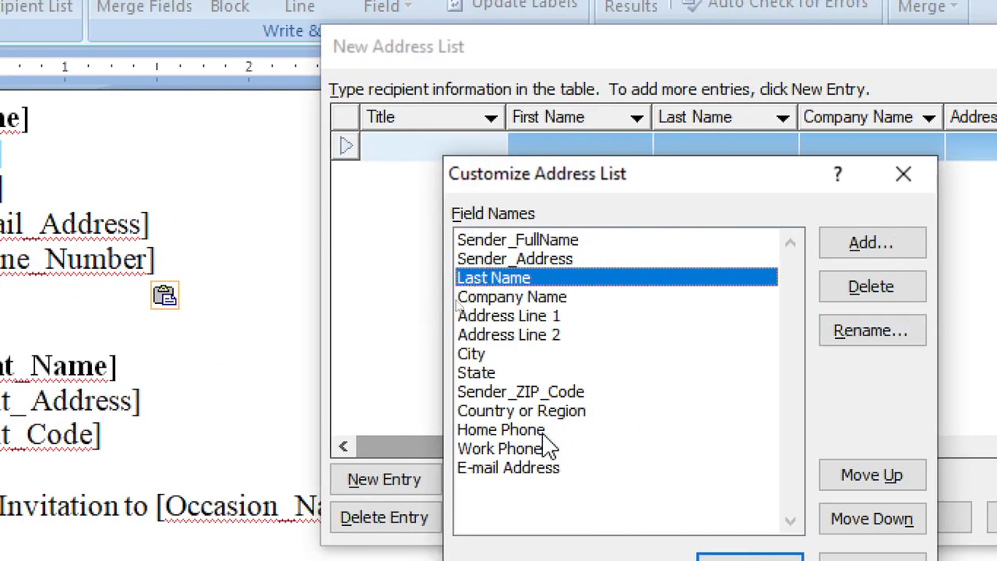
{"action": "left_click", "coordinate": [518, 469]}
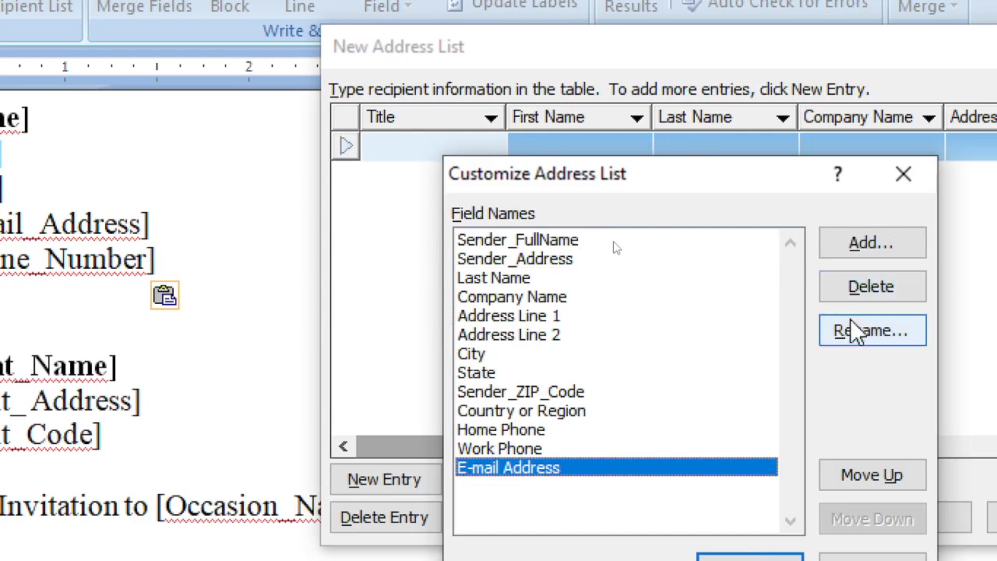
{"action": "left_click", "coordinate": [856, 331]}
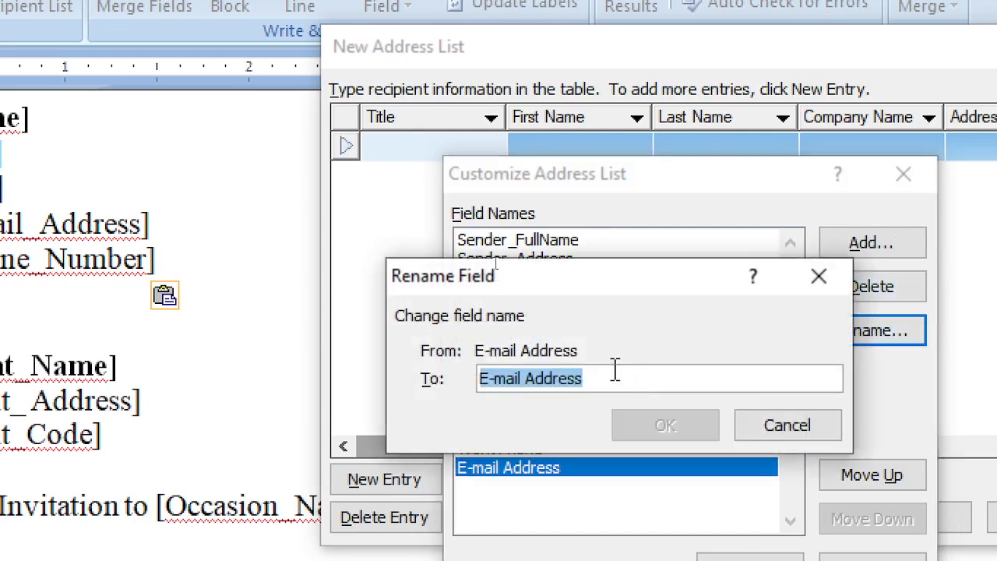
{"action": "type", "text": "Sender_"}
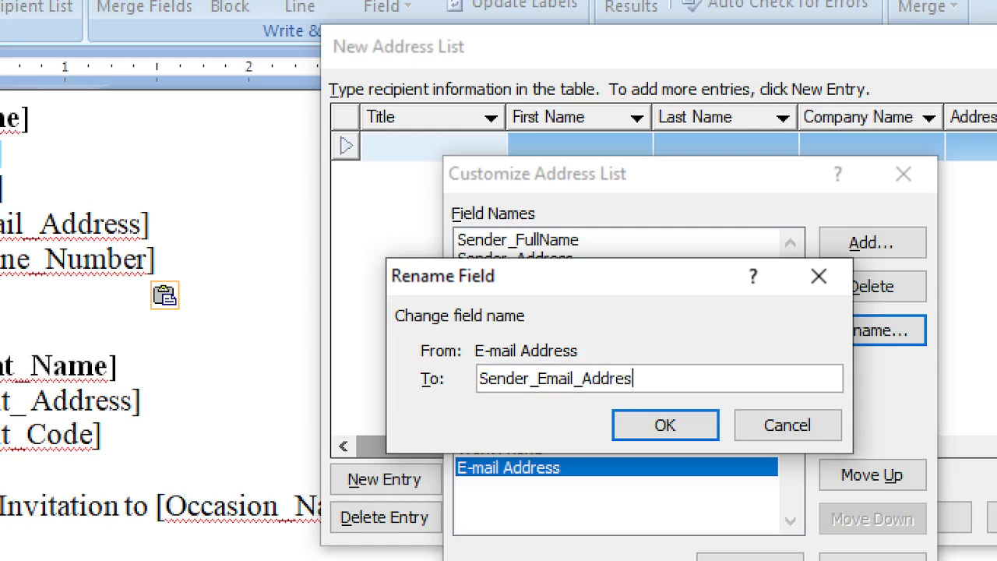
{"action": "key", "text": "Return"}
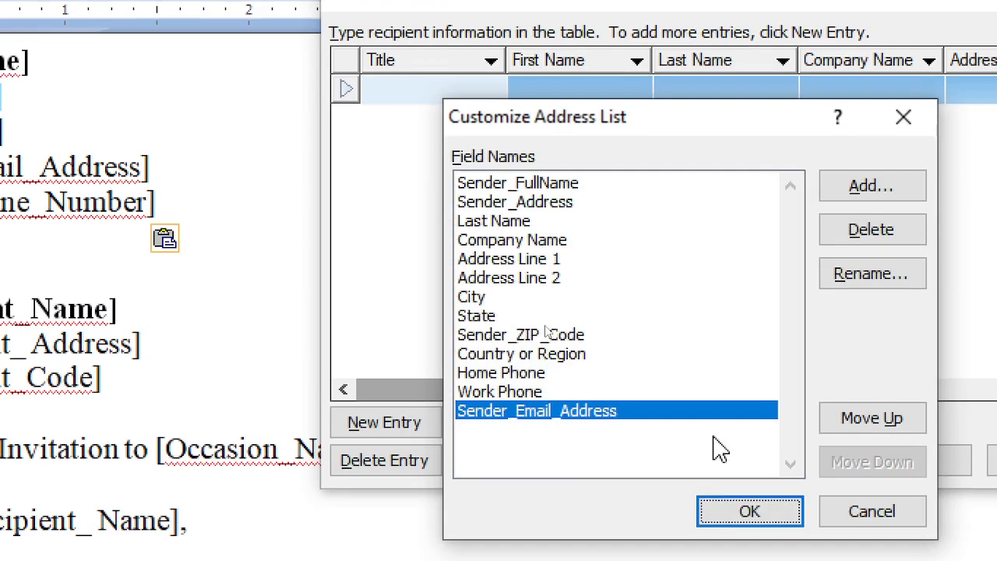
Move Sender_FullName and Sender_Address to the top, with Sender_FullName first
{"action": "left_click", "coordinate": [514, 186]}
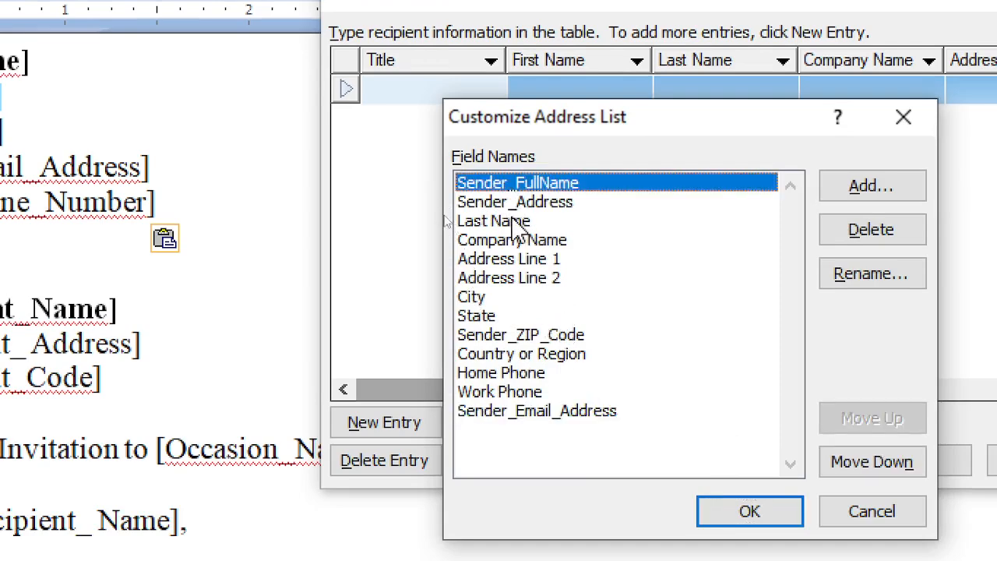
{"action": "left_click", "coordinate": [518, 222]}
{"action": "left_click", "coordinate": [514, 202]}
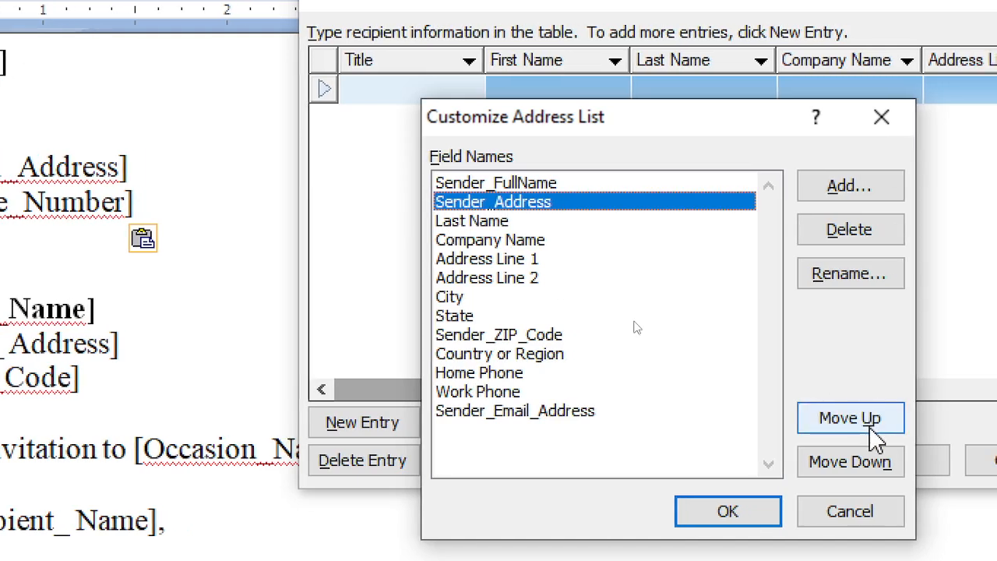
{"action": "left_click", "coordinate": [888, 427]}
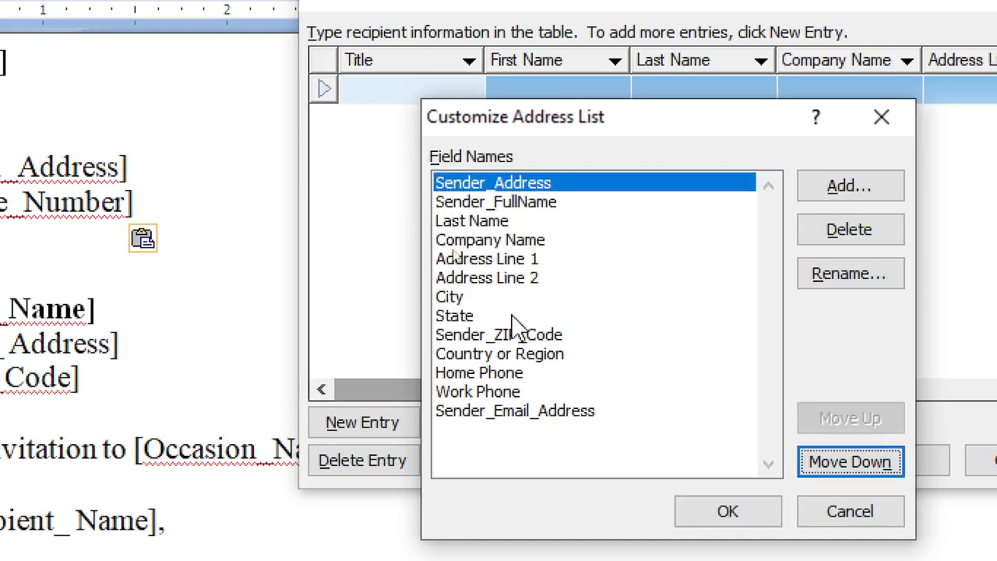
{"action": "left_click", "coordinate": [505, 204]}
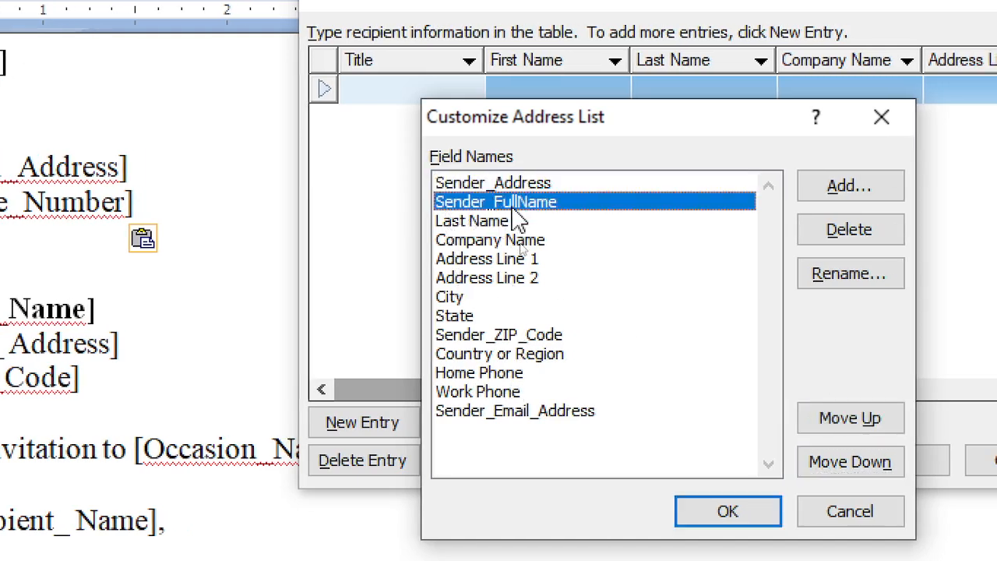
{"action": "left_click", "coordinate": [847, 429]}
Move Sender_Email_Address up until it sits third, below Sender_Address
{"action": "left_click", "coordinate": [535, 413]}
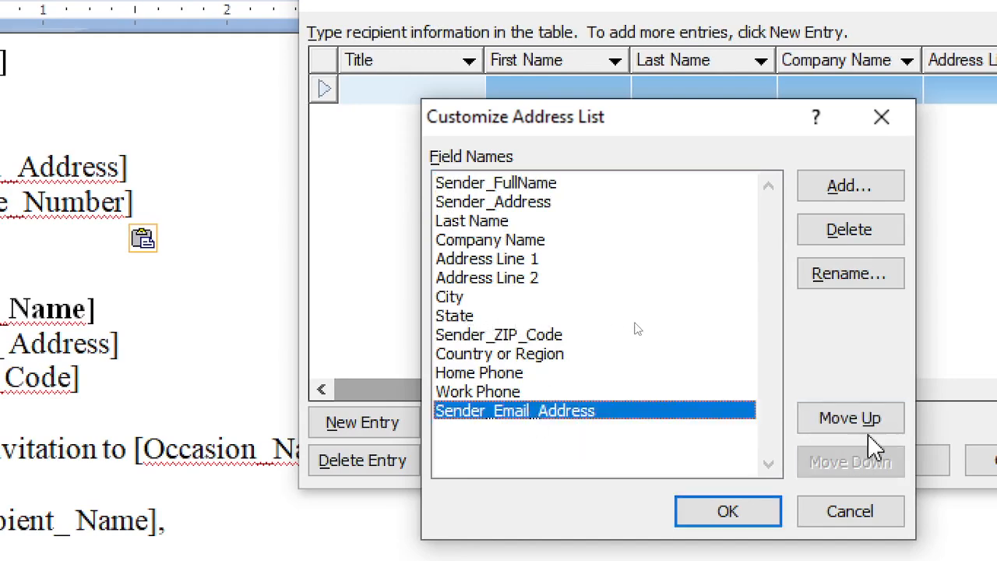
{"action": "left_click", "coordinate": [841, 425]}
{"action": "left_click", "coordinate": [847, 418]}
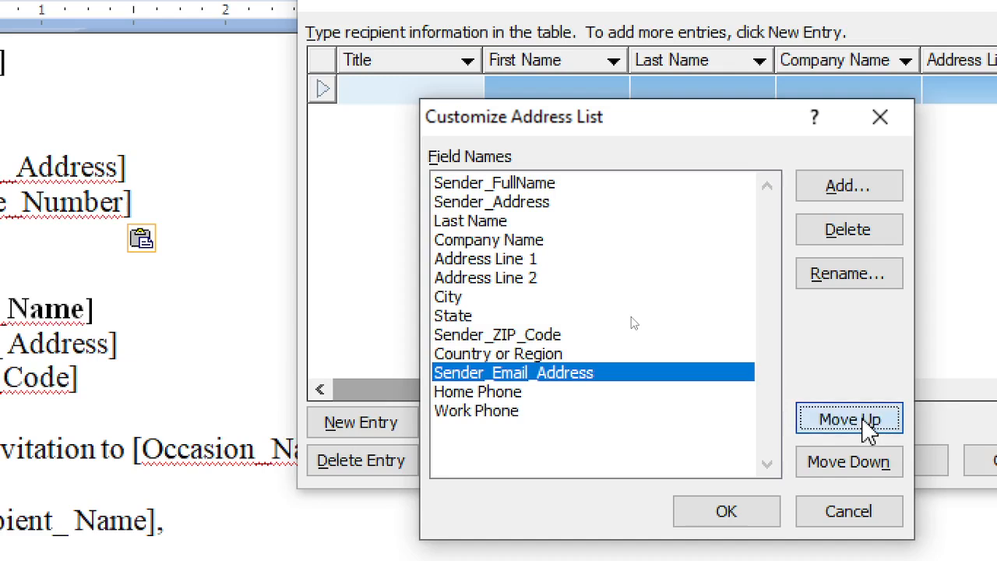
{"action": "left_click", "coordinate": [848, 418]}
{"action": "left_click", "coordinate": [848, 418]}
{"action": "left_click", "coordinate": [864, 424]}
{"action": "left_click", "coordinate": [865, 424]}
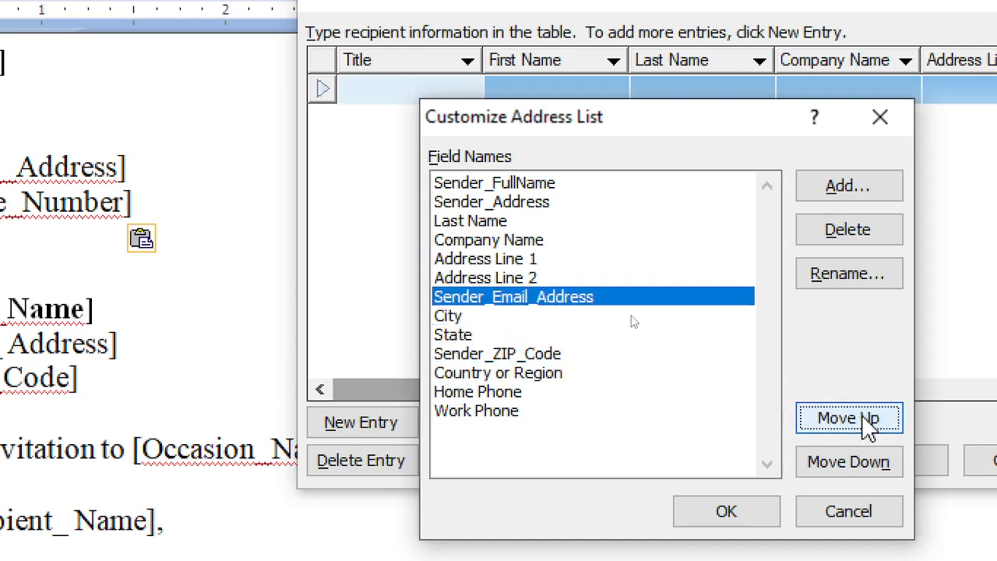
{"action": "left_click", "coordinate": [865, 424]}
{"action": "left_click", "coordinate": [864, 424]}
{"action": "left_click", "coordinate": [868, 425]}
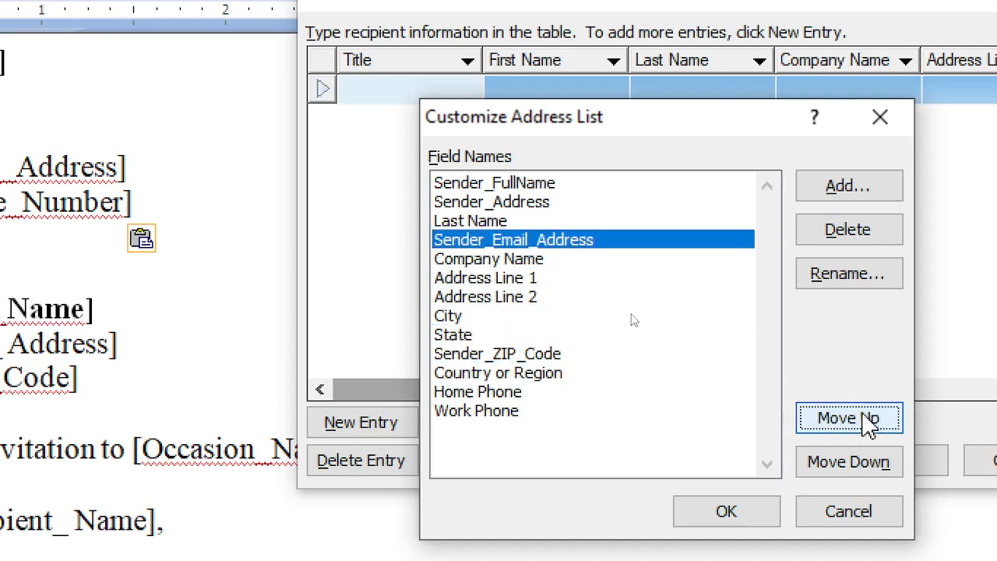
{"action": "left_click", "coordinate": [869, 424]}
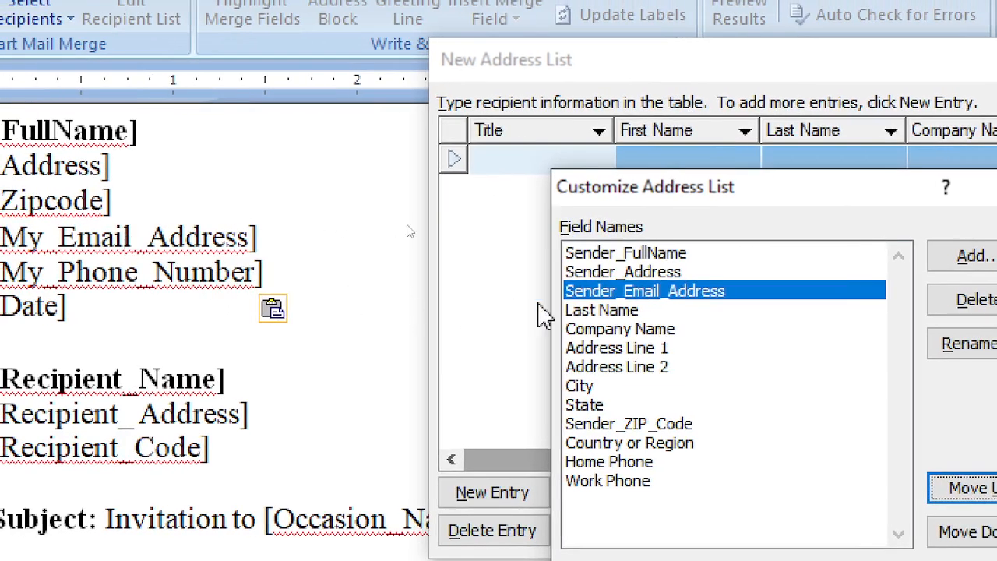
Rename the Last Name field to Sender_Phone_Number
{"action": "left_click", "coordinate": [615, 311]}
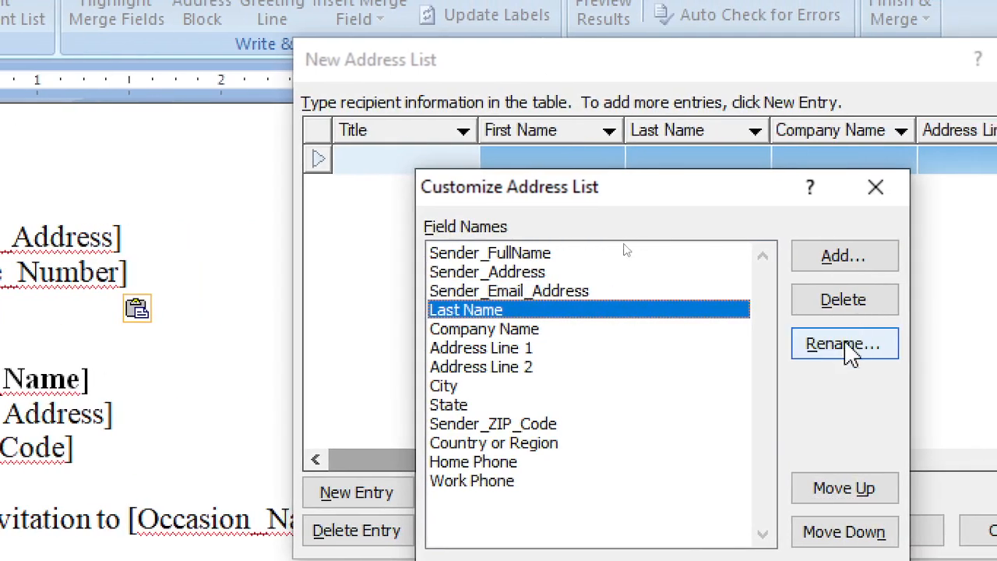
{"action": "left_click", "coordinate": [849, 344]}
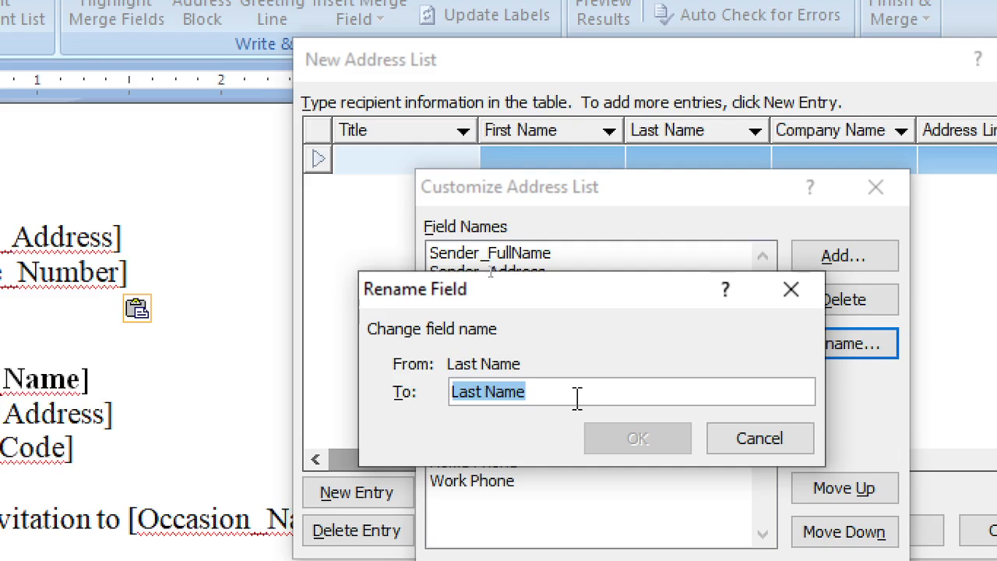
{"action": "type", "text": "Sender_Phone_Number"}
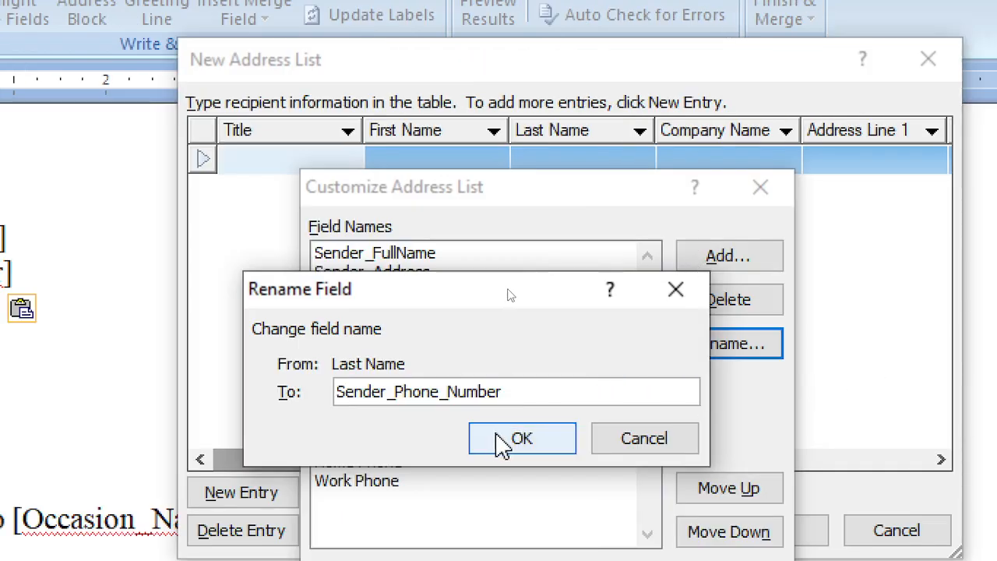
{"action": "left_click", "coordinate": [781, 433]}
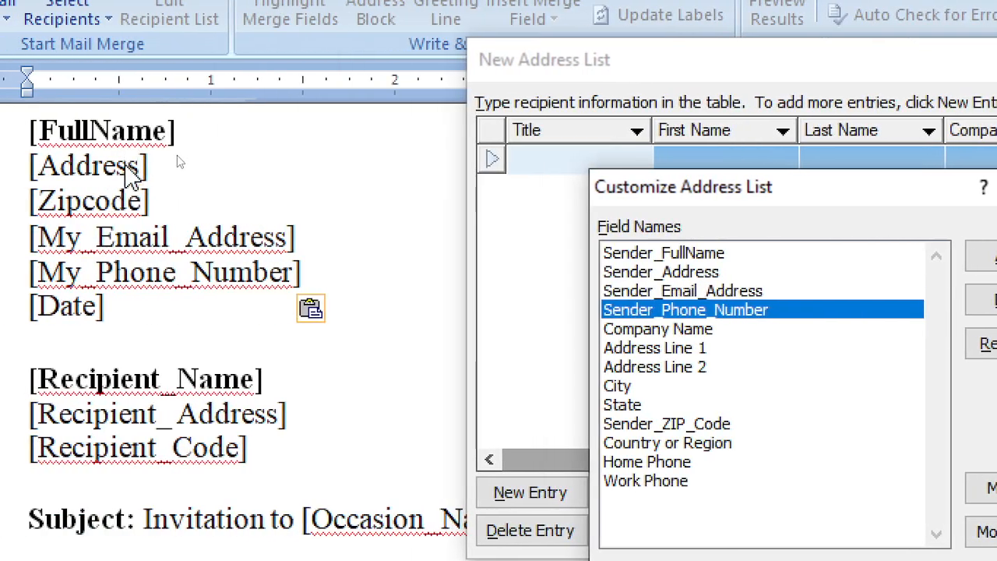
Move Sender_ZIP_Code up to third place, just below Sender_Address
{"action": "left_click", "coordinate": [710, 427]}
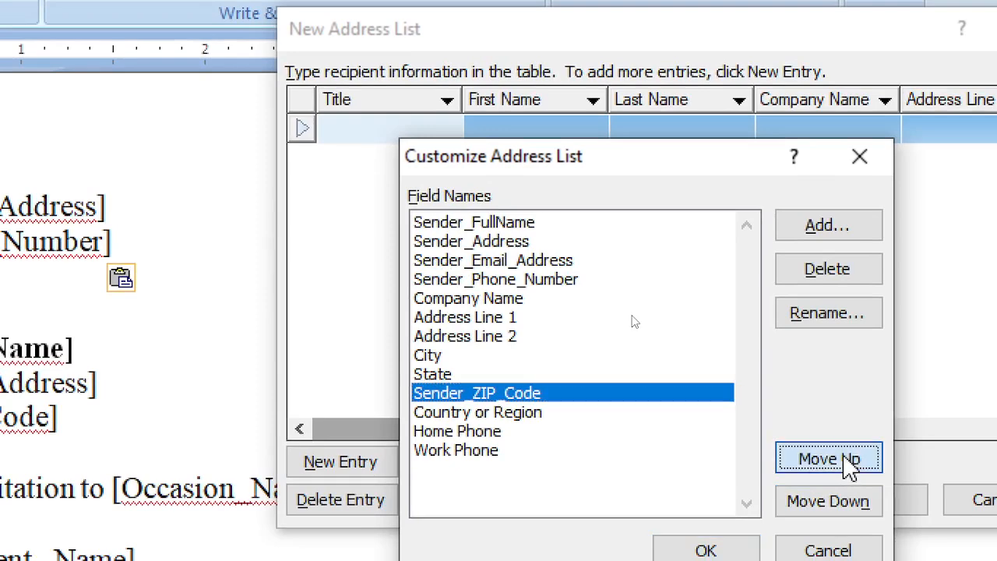
{"action": "left_click", "coordinate": [848, 459]}
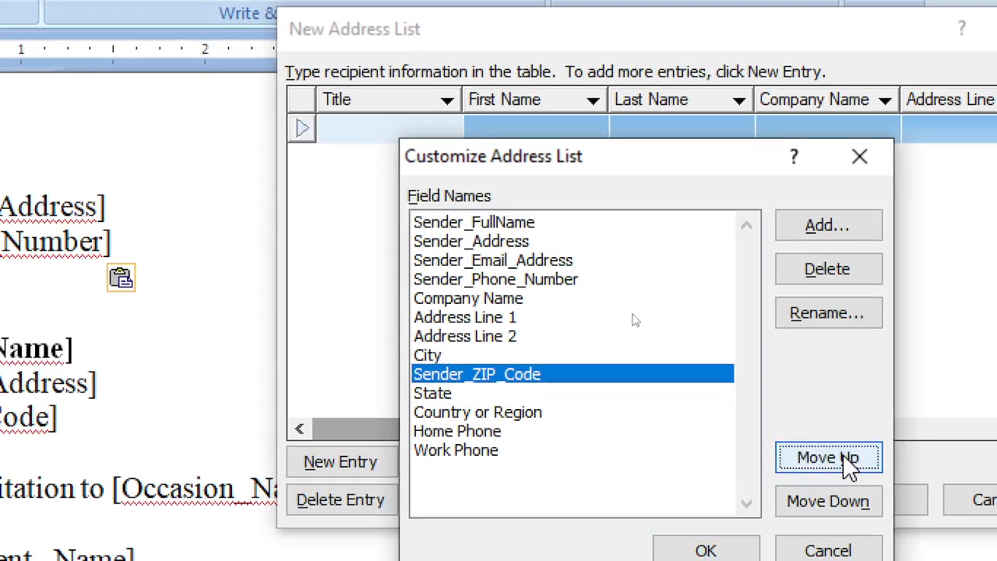
{"action": "left_click", "coordinate": [848, 459]}
{"action": "double_click", "coordinate": [849, 458]}
{"action": "left_click", "coordinate": [849, 458]}
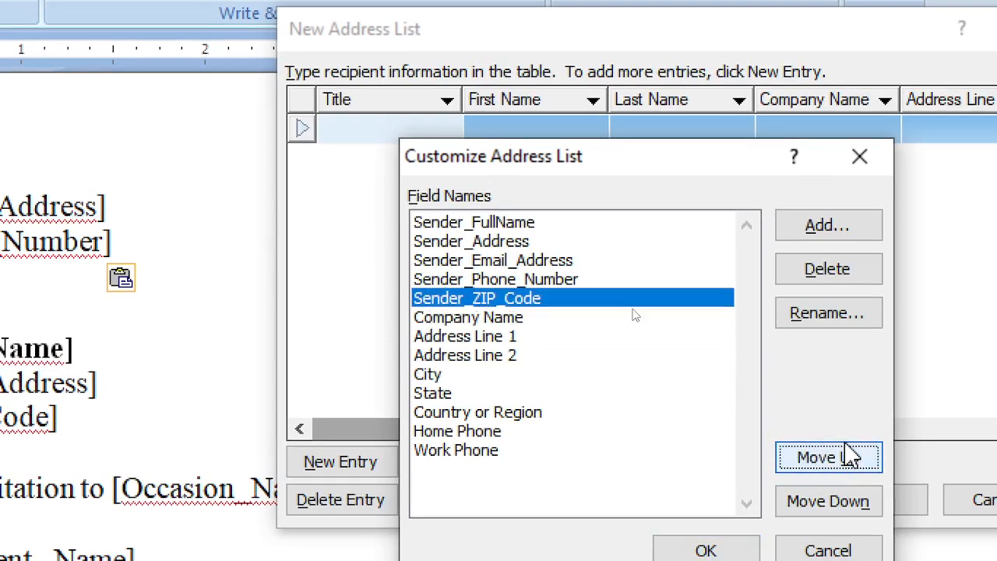
{"action": "left_click", "coordinate": [848, 457]}
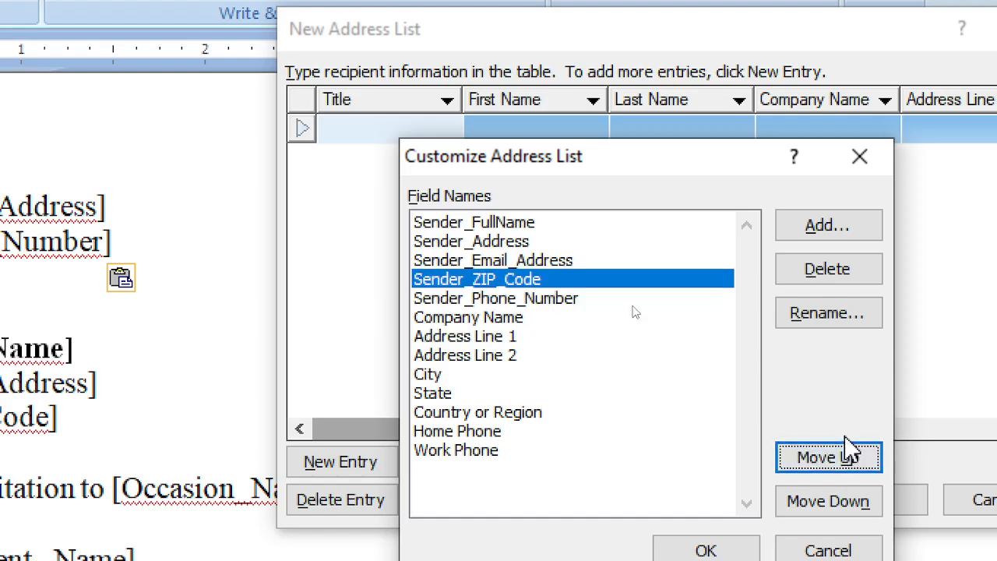
{"action": "left_click", "coordinate": [837, 458]}
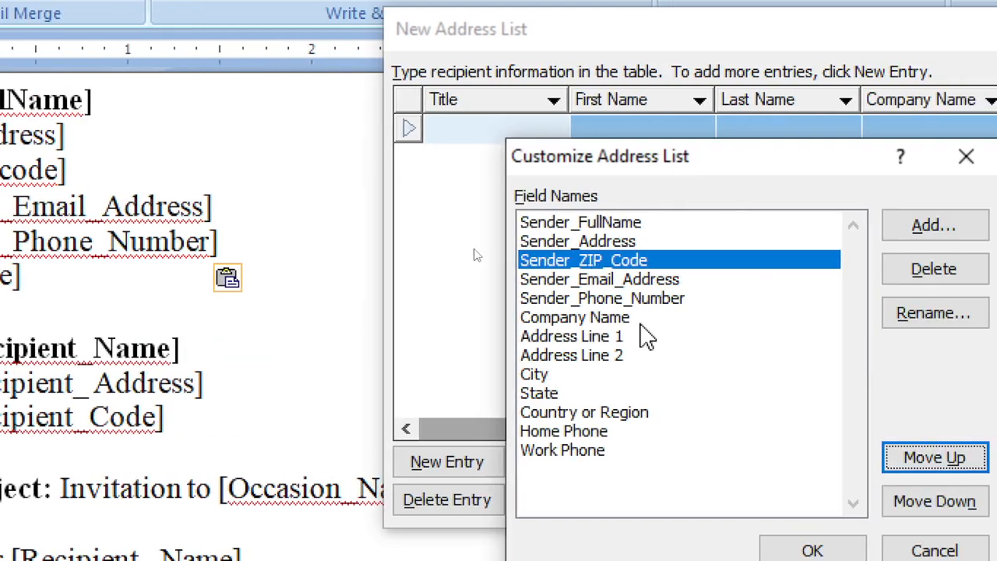
{"action": "left_click", "coordinate": [629, 321]}
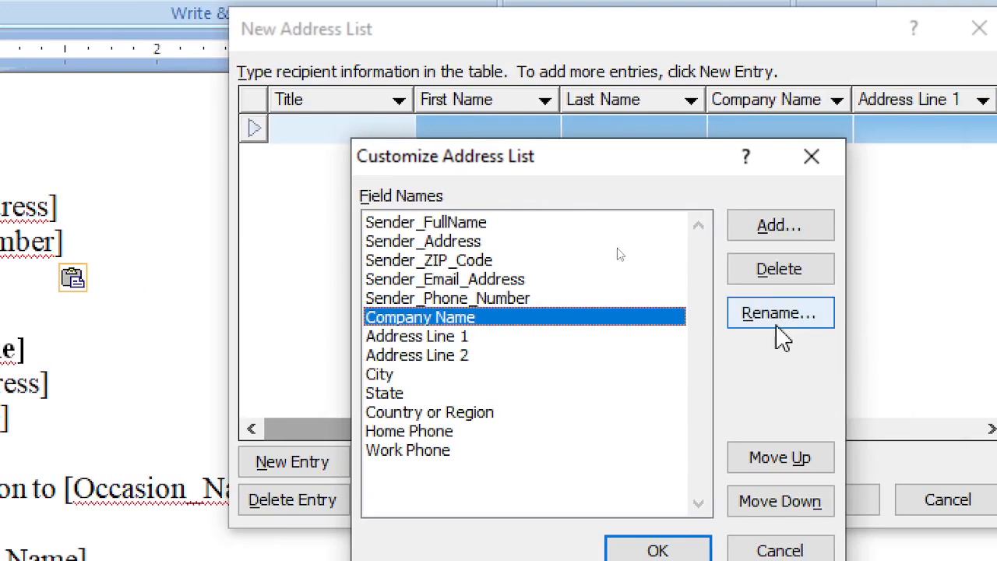
Rename the Company Name field to Date_Today
{"action": "left_click", "coordinate": [767, 316]}
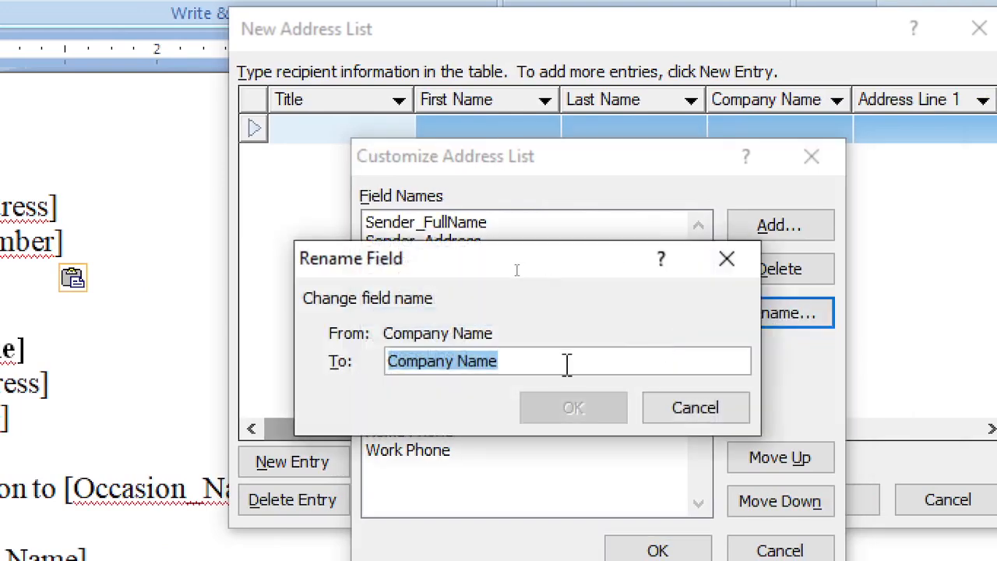
{"action": "type", "text": "Date_"}
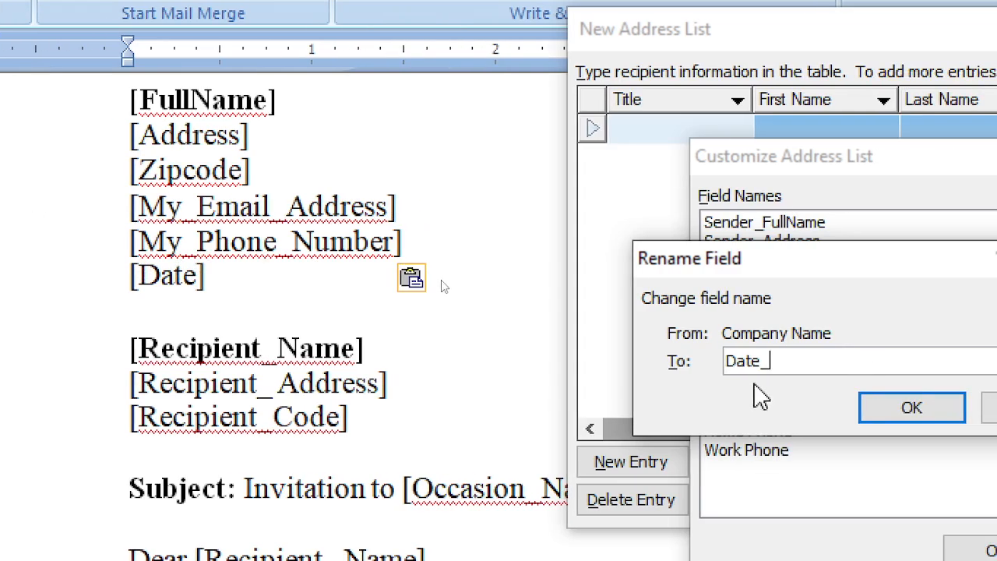
{"action": "type", "text": "Today"}
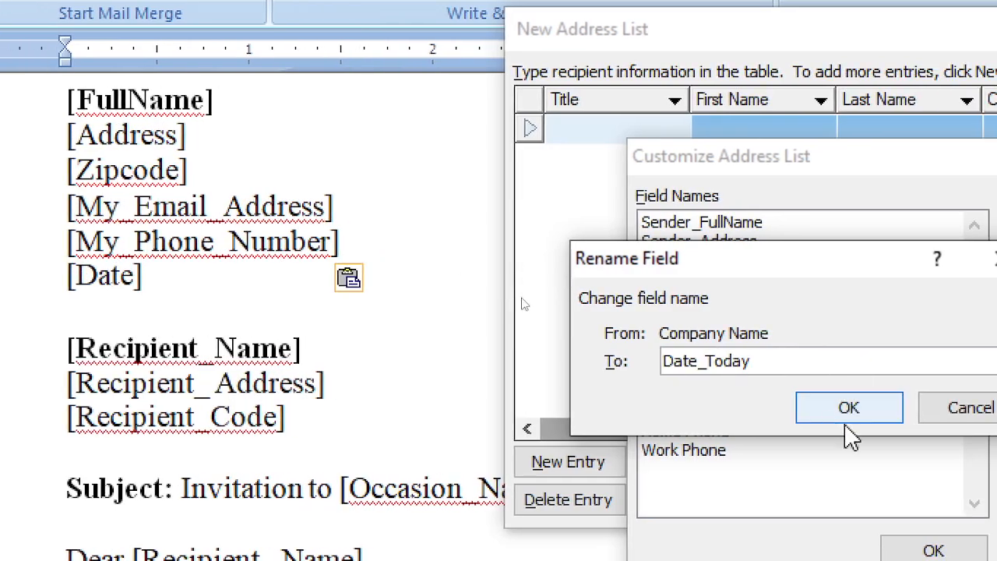
{"action": "left_click", "coordinate": [915, 411]}
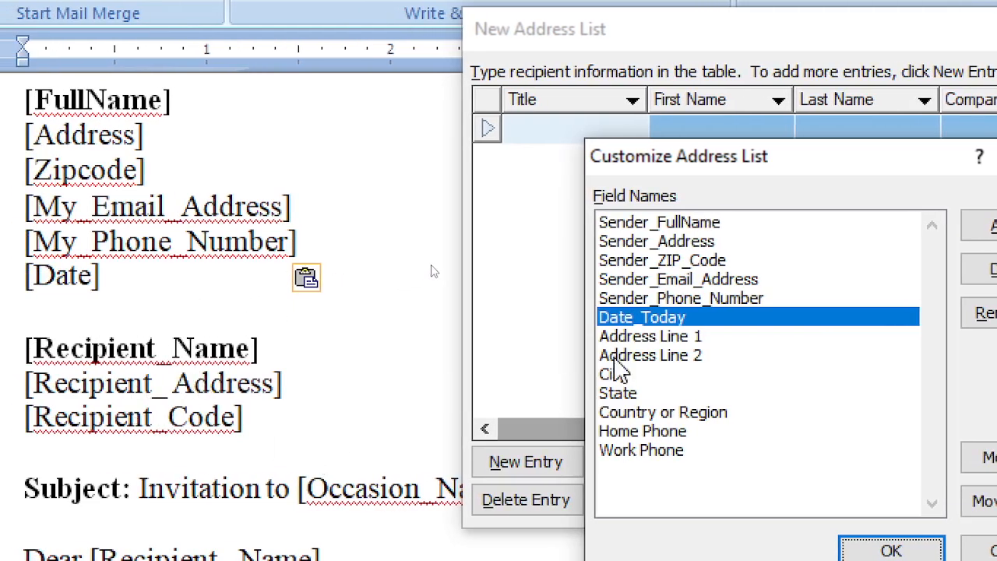
Rename the Address Line 1 field to Recipient_Name
{"action": "left_click", "coordinate": [660, 337]}
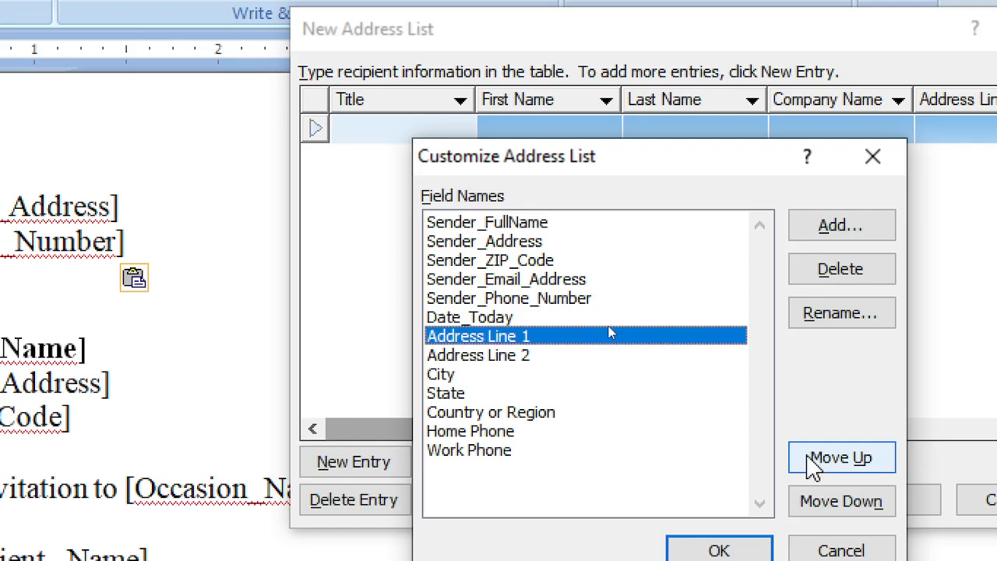
{"action": "left_click", "coordinate": [841, 315]}
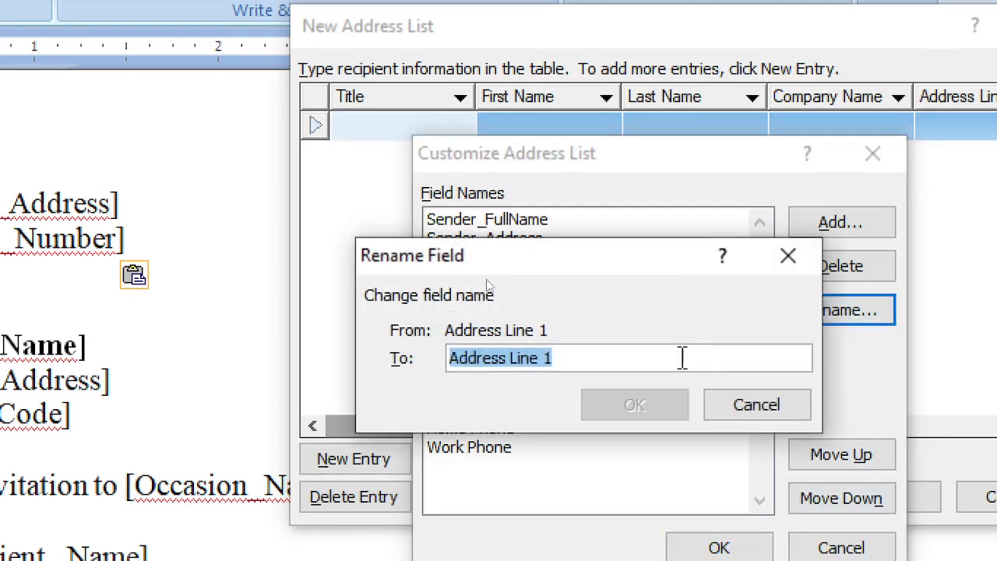
{"action": "type", "text": "Recipient_"}
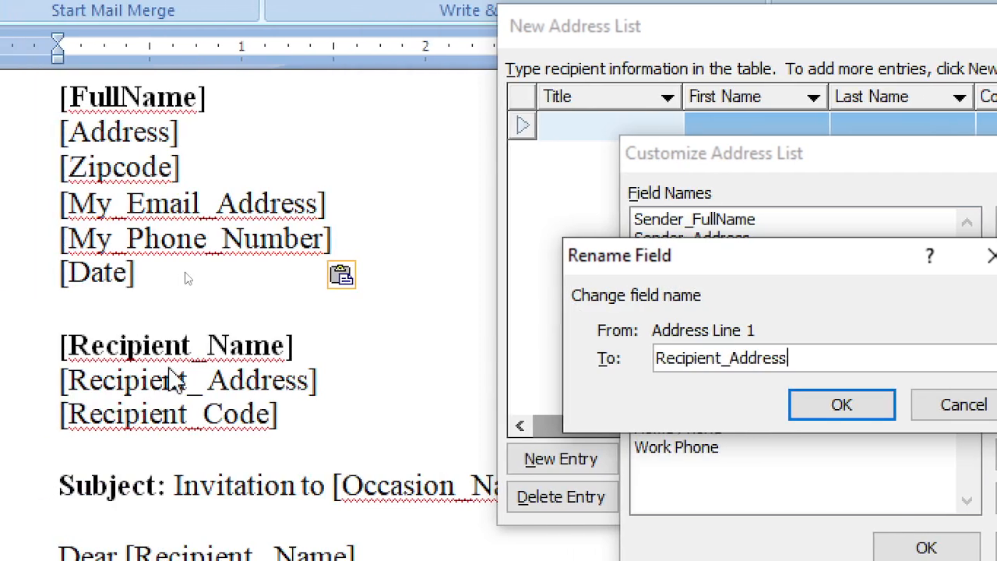
{"action": "left_click_drag", "start_coordinate": [737, 358], "coordinate": [887, 372]}
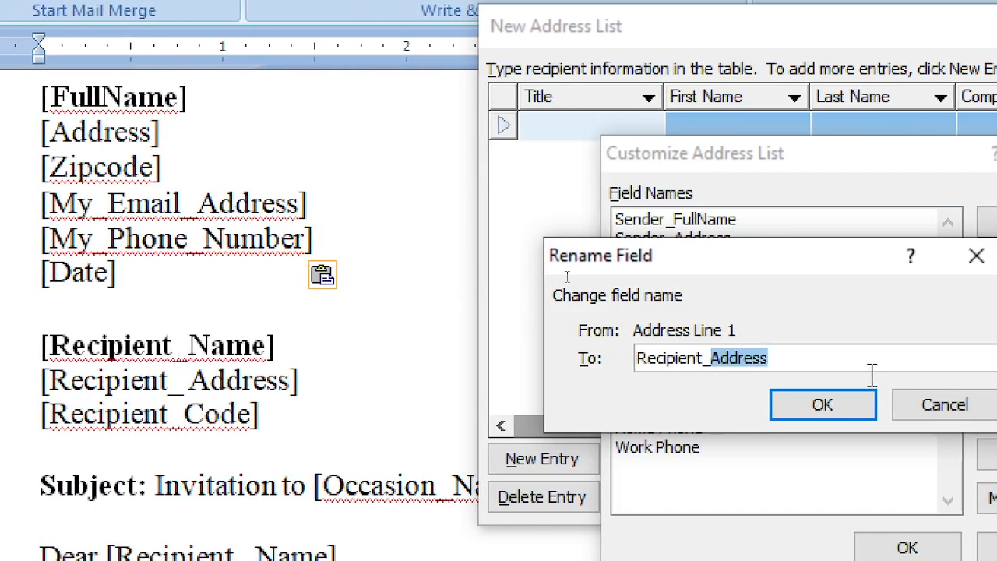
{"action": "type", "text": "Nam"}
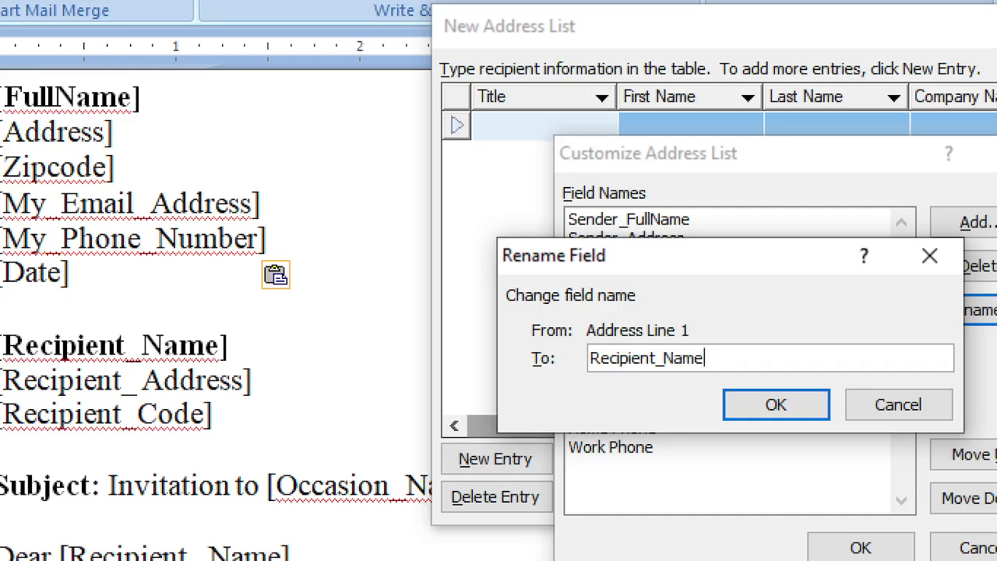
{"action": "left_click", "coordinate": [782, 411]}
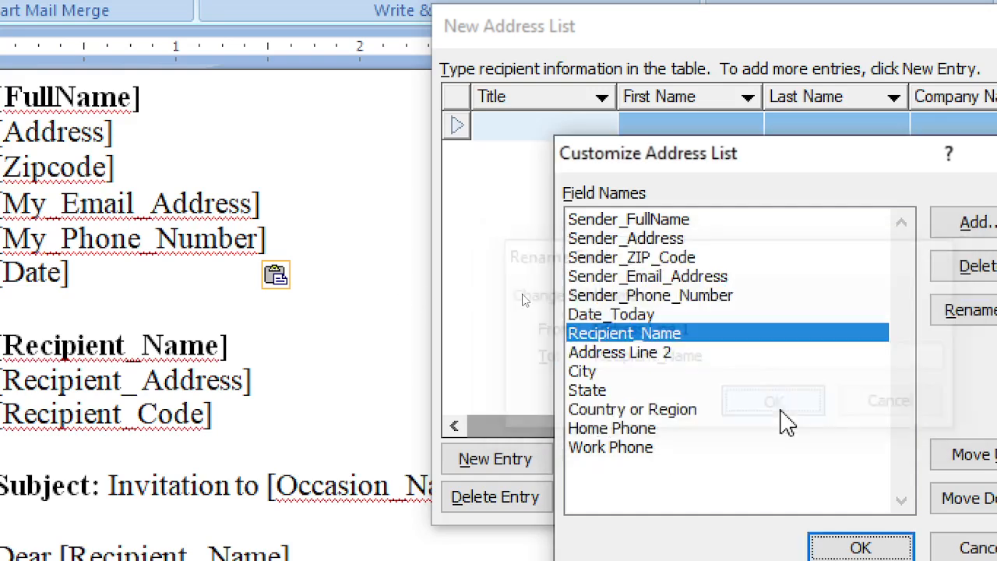
Rename the Address Line 2 field to Receipnt_Address
{"action": "left_click", "coordinate": [697, 355]}
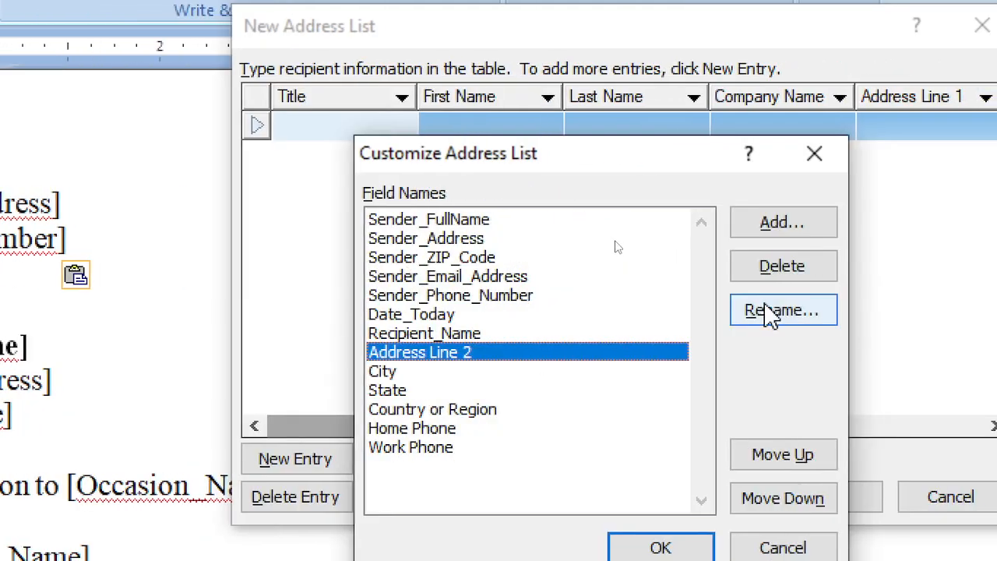
{"action": "left_click", "coordinate": [903, 311]}
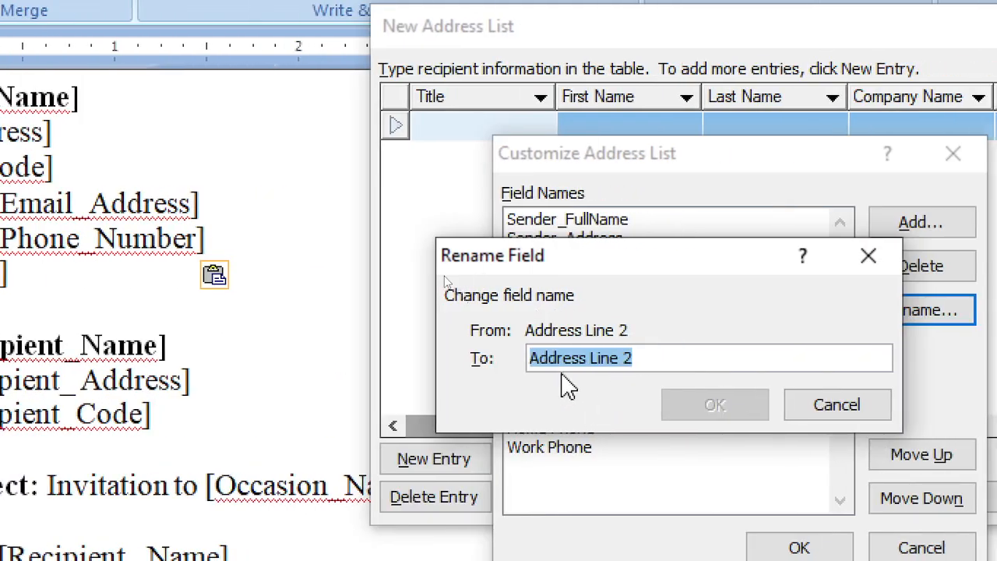
{"action": "type", "text": "Receipnt_"}
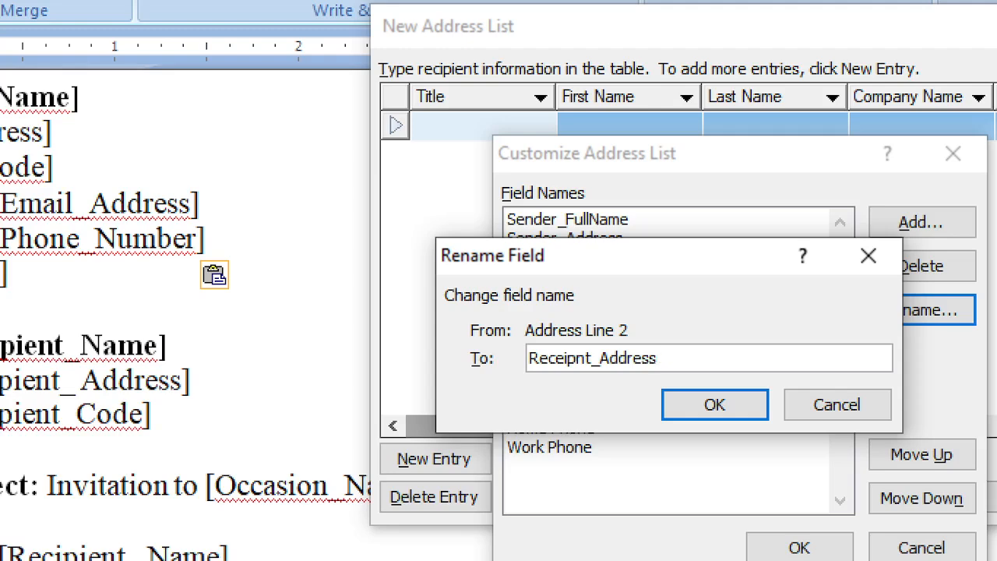
{"action": "left_click", "coordinate": [749, 403]}
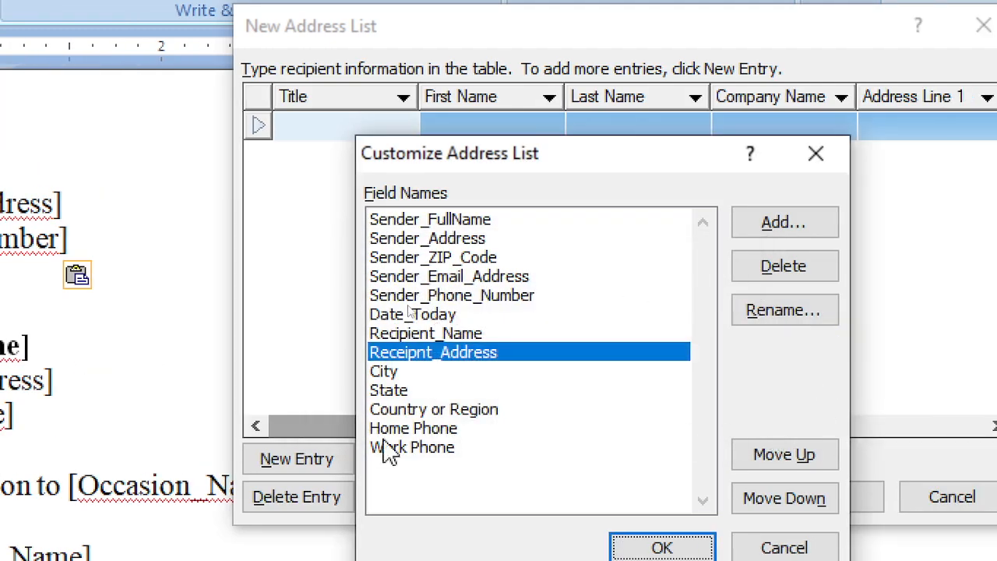
{"action": "left_click", "coordinate": [411, 378]}
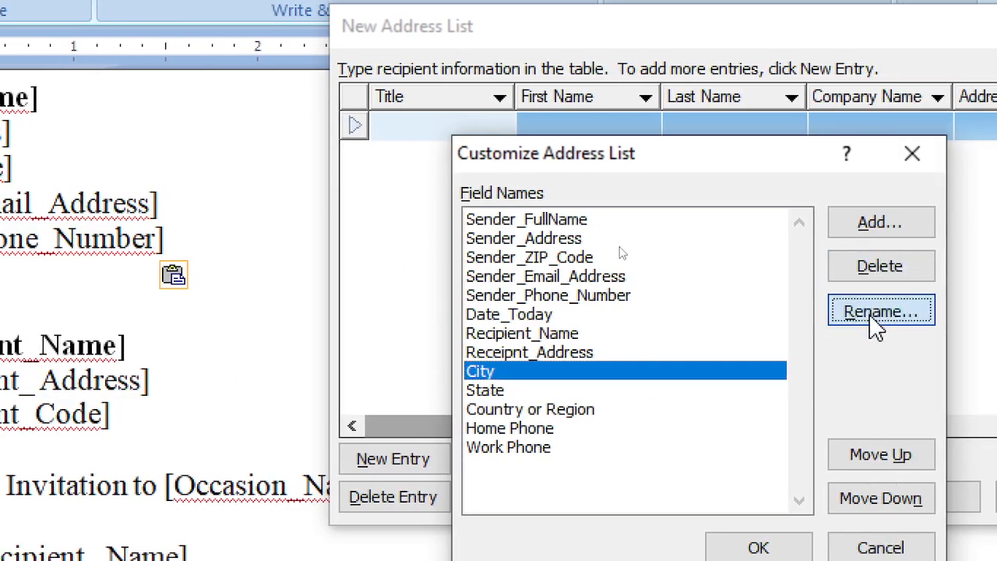
{"action": "left_click", "coordinate": [876, 319]}
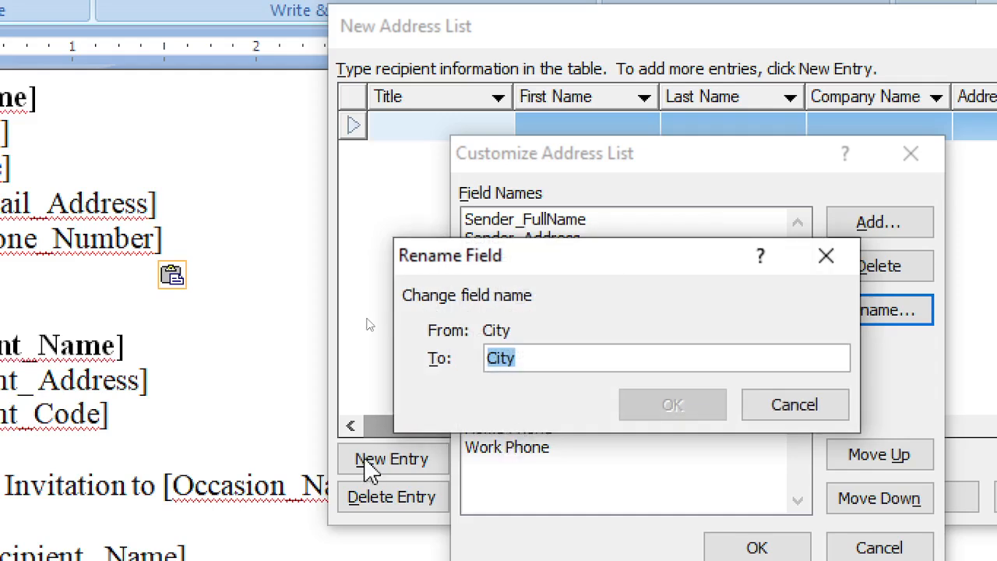
{"action": "type", "text": "Recipient_Code"}
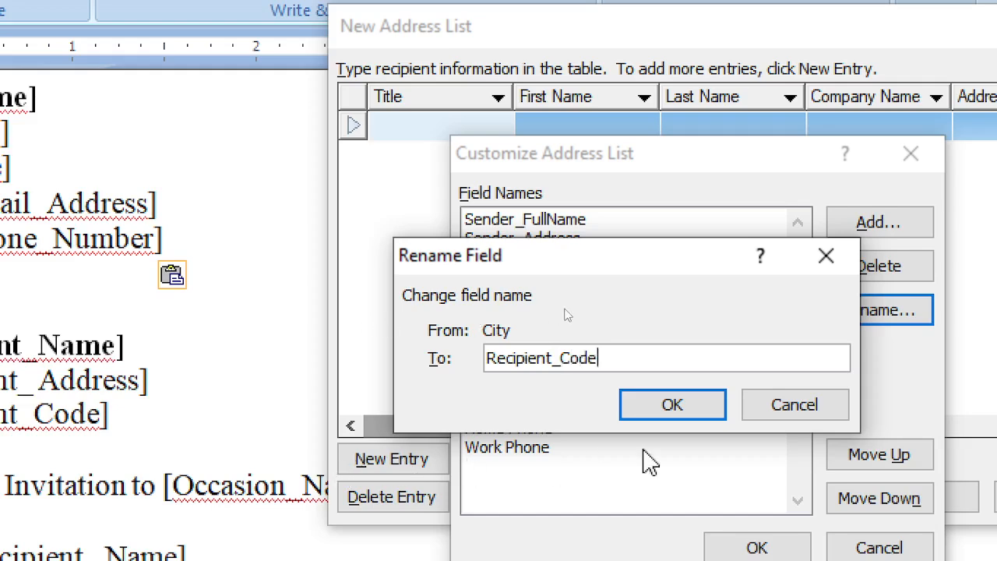
{"action": "left_click", "coordinate": [672, 405]}
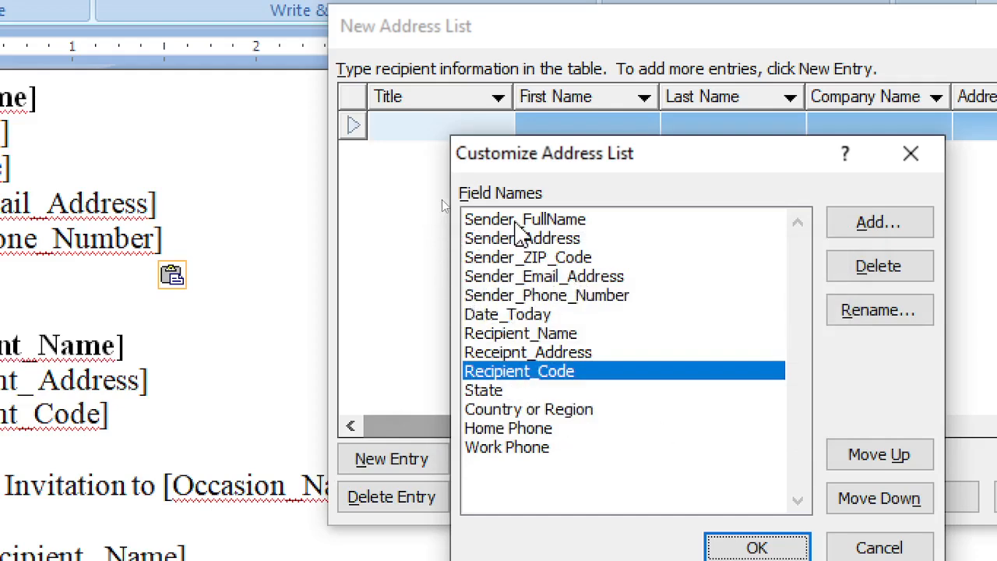
{"action": "left_click", "coordinate": [515, 221]}
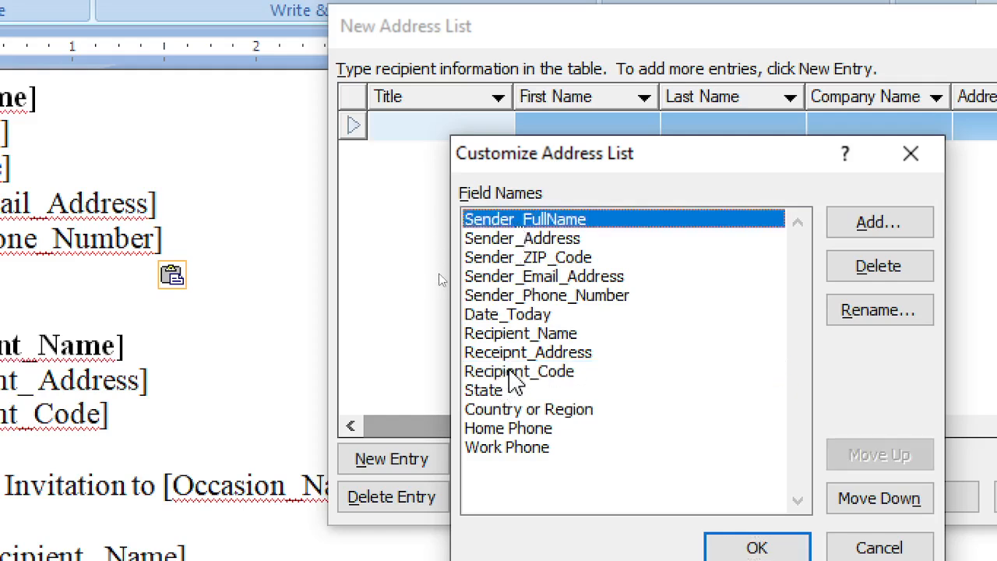
{"action": "left_click", "coordinate": [510, 372]}
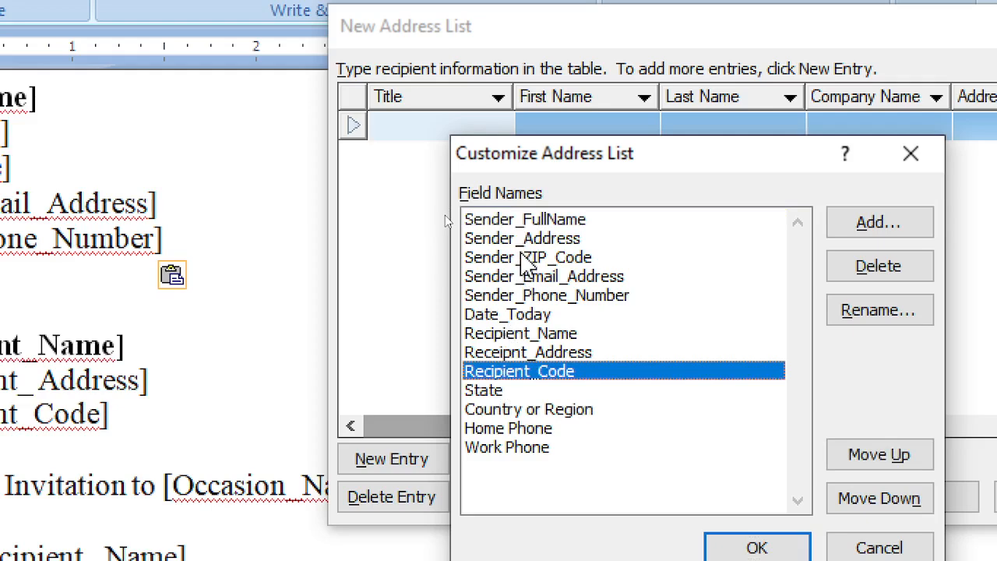
{"action": "left_click", "coordinate": [524, 243]}
{"action": "left_click", "coordinate": [524, 257]}
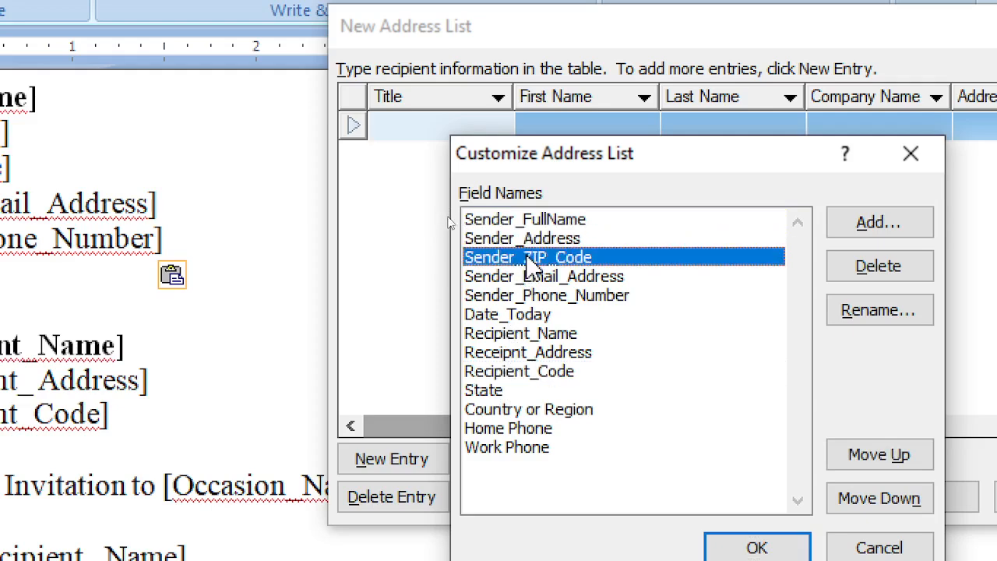
{"action": "left_click", "coordinate": [512, 373]}
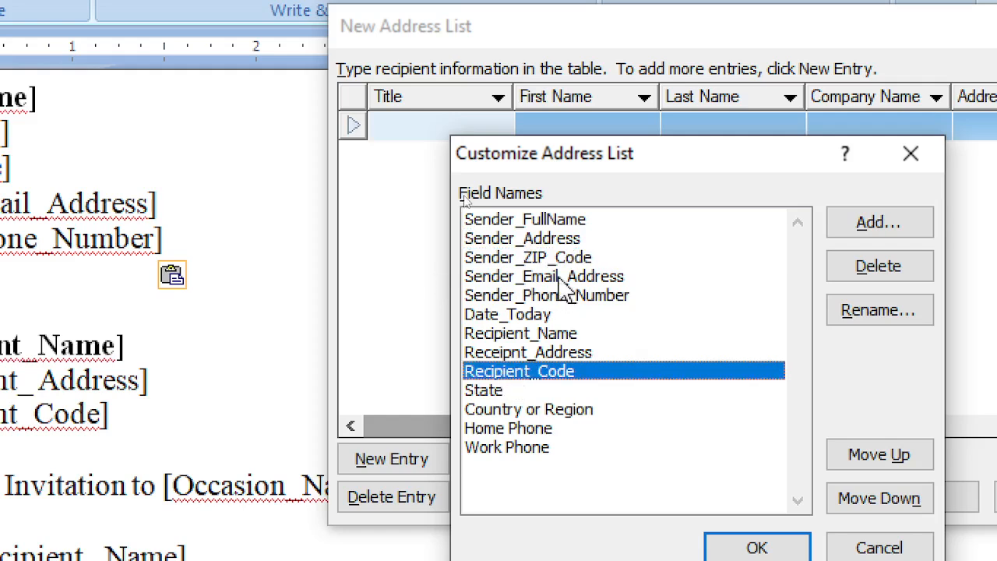
{"action": "left_click", "coordinate": [562, 220]}
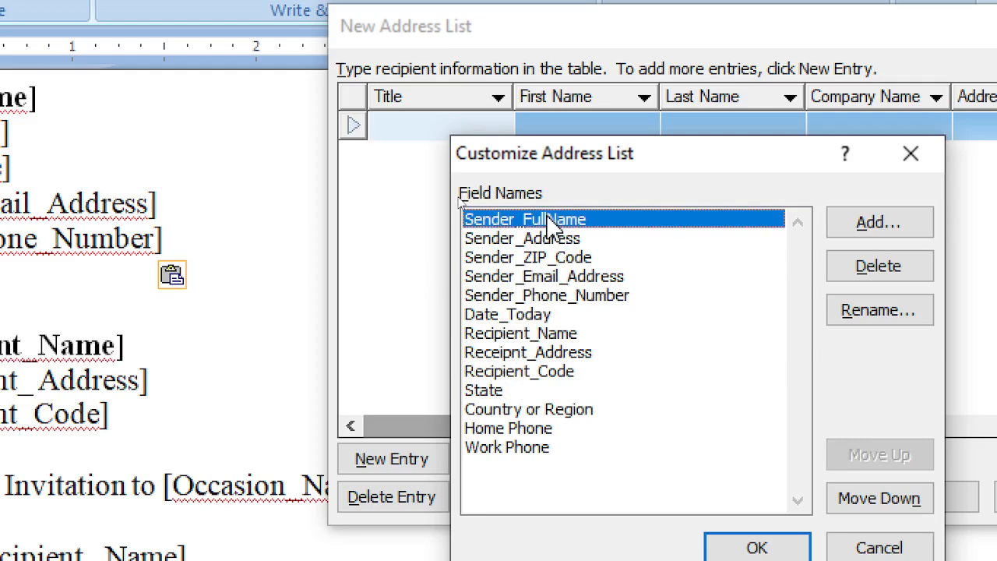
{"action": "left_click", "coordinate": [534, 381]}
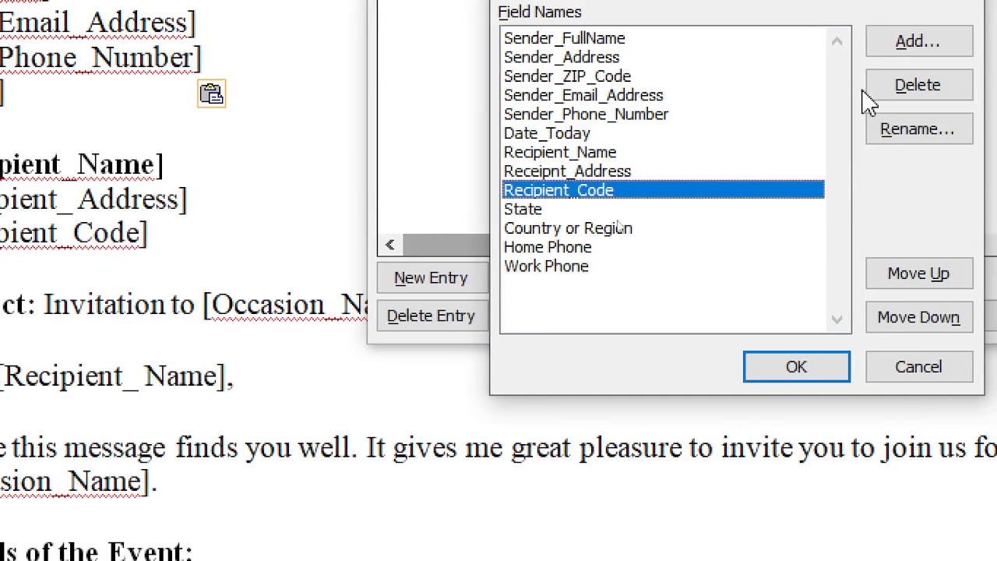
Rename the Recipient_Code field to Occassion_Name
{"action": "left_click", "coordinate": [916, 130]}
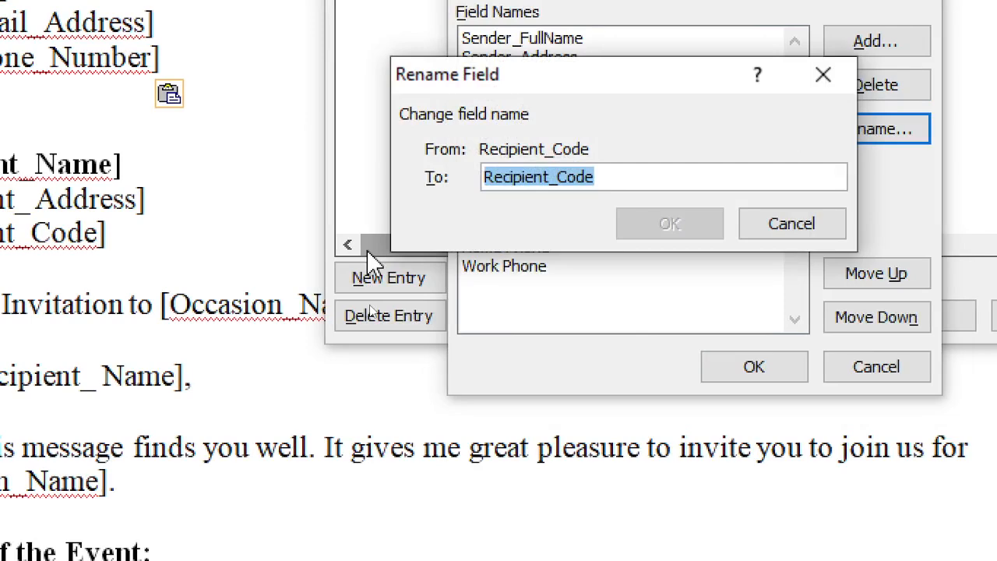
{"action": "key", "text": "Home"}
{"action": "key", "text": "Delete"}
{"action": "key", "text": "Delete"}
{"action": "key", "text": "Delete"}
{"action": "key", "text": "Delete"}
{"action": "key", "text": "Delete"}
{"action": "key", "text": "Delete"}
{"action": "key", "text": "Delete"}
{"action": "key", "text": "Delete"}
{"action": "key", "text": "Delete"}
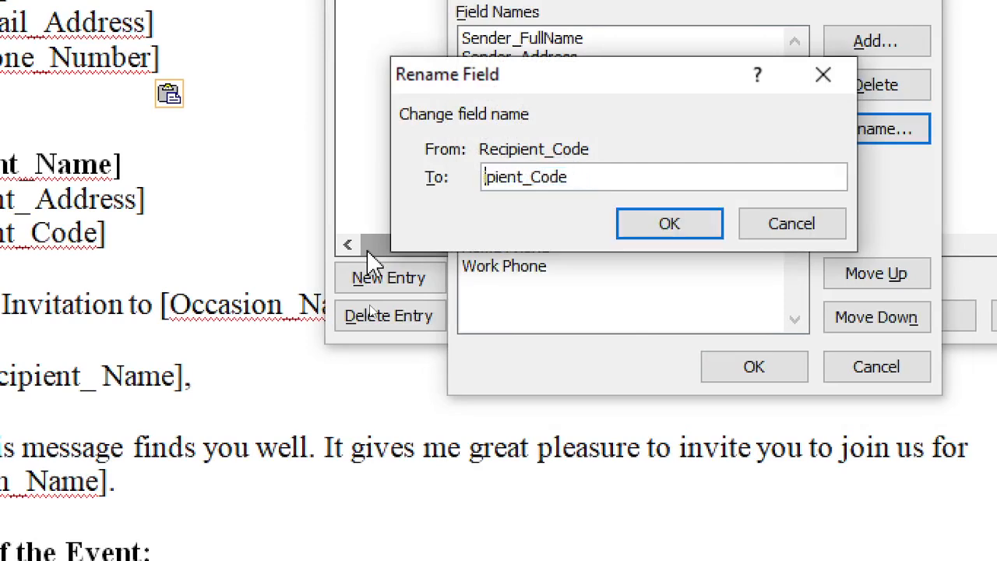
{"action": "type", "text": "O"}
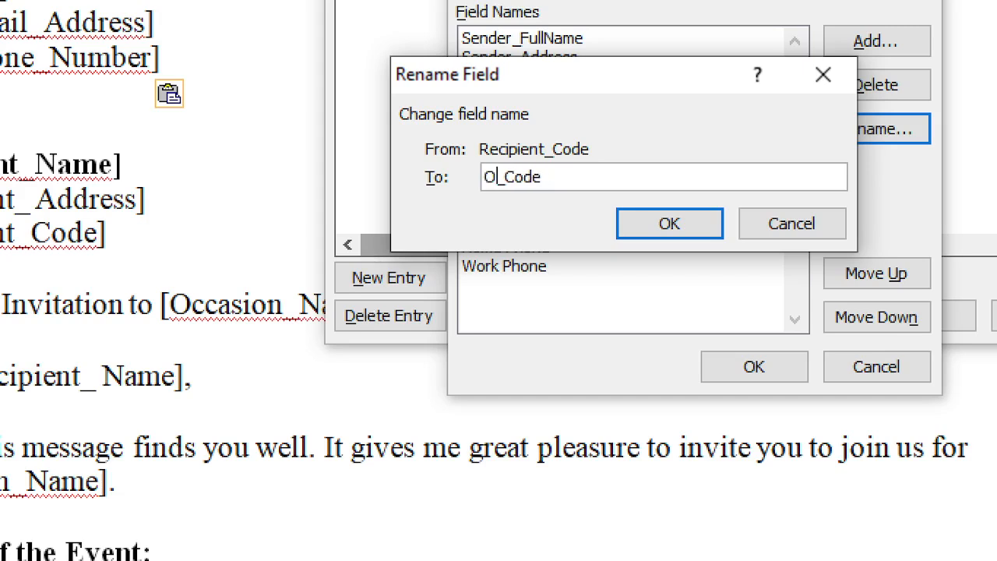
{"action": "type", "text": "ccassion"}
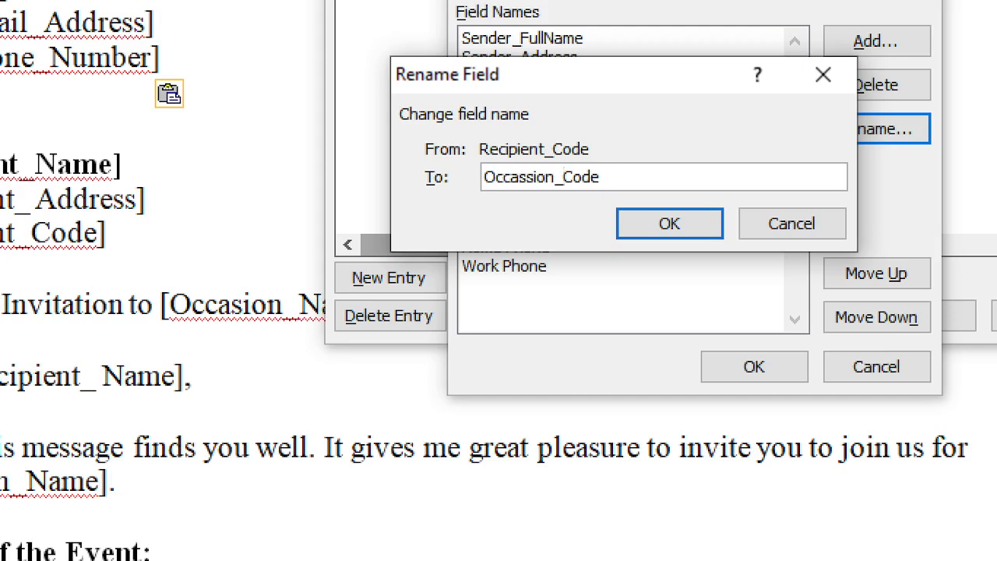
{"action": "key", "text": "shift+End"}
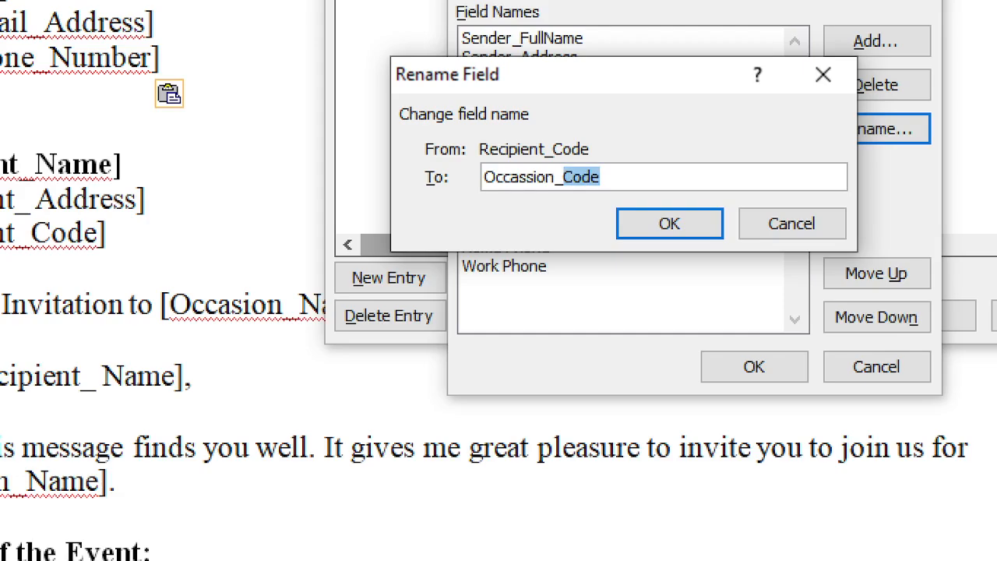
{"action": "type", "text": "Nam"}
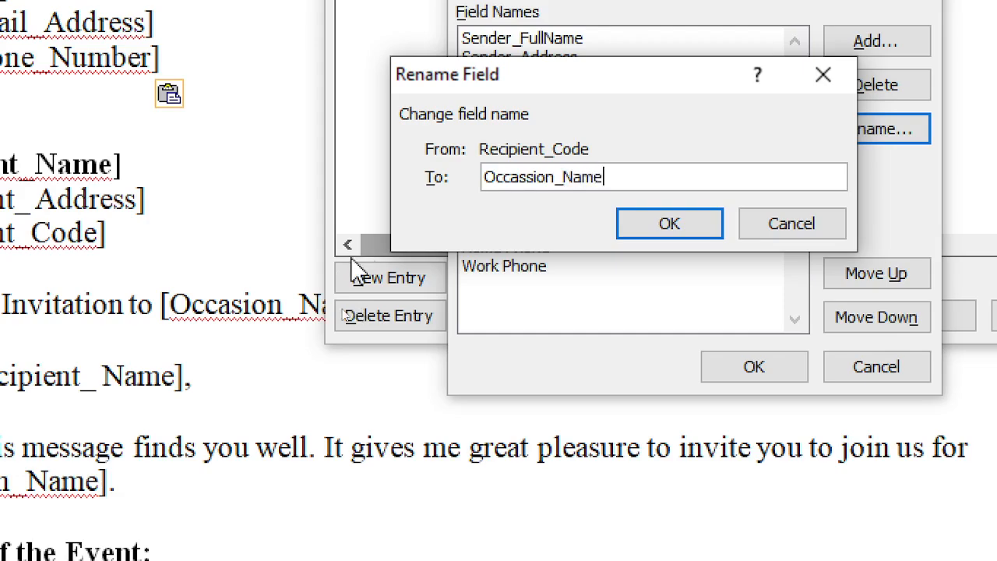
{"action": "left_click", "coordinate": [668, 224]}
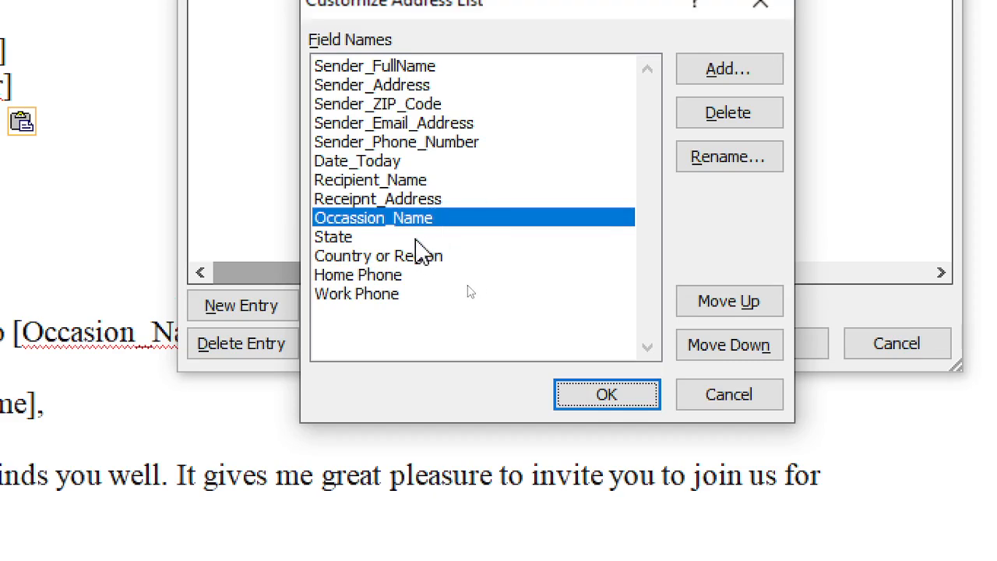
Rename the State field to Dear_Recipient
{"action": "left_click", "coordinate": [416, 238]}
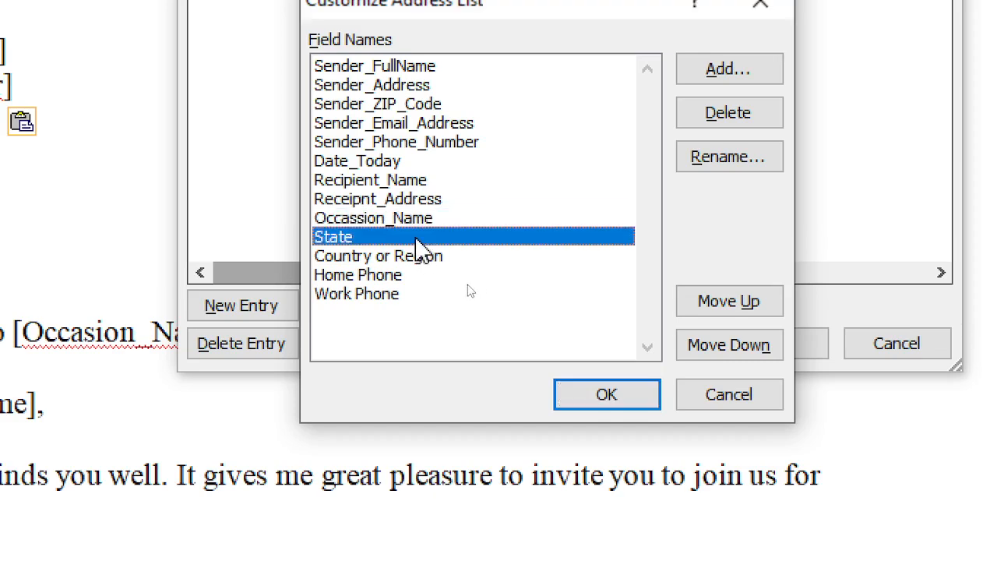
{"action": "left_click", "coordinate": [747, 163]}
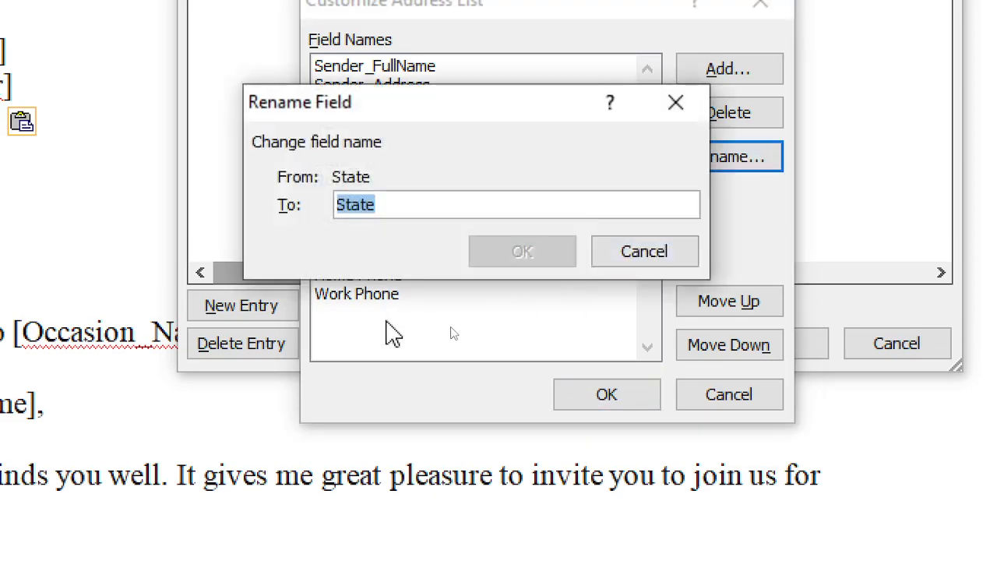
{"action": "type", "text": "Dear_Recipient"}
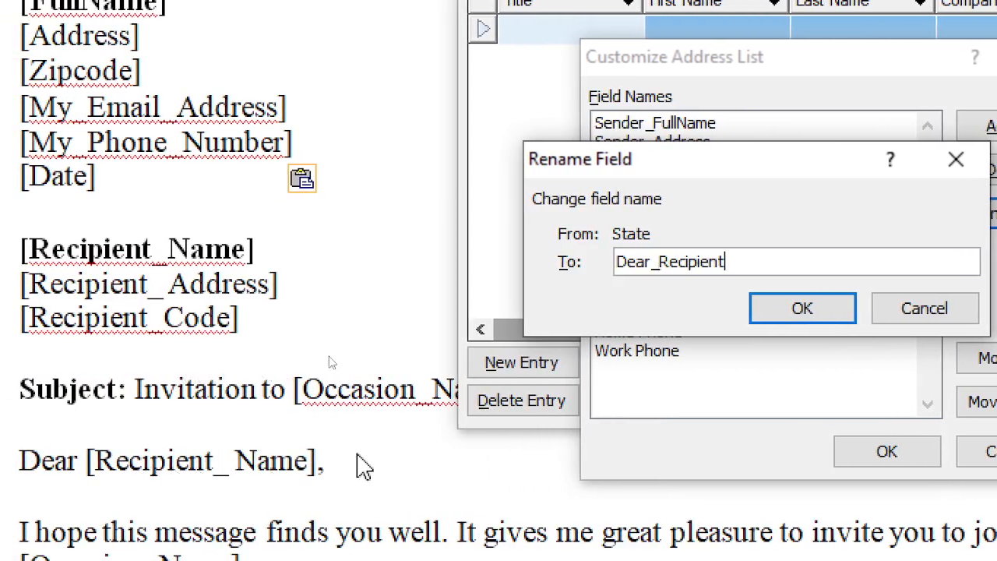
{"action": "left_click", "coordinate": [830, 313]}
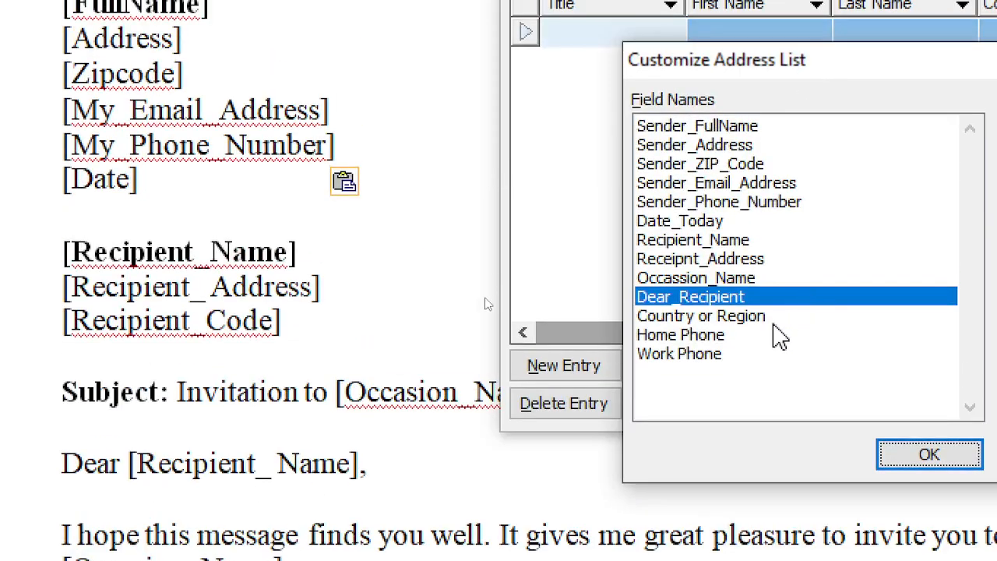
Rename Country or Region to Event_Date, then confirm both address list dialogs
{"action": "left_click", "coordinate": [774, 322]}
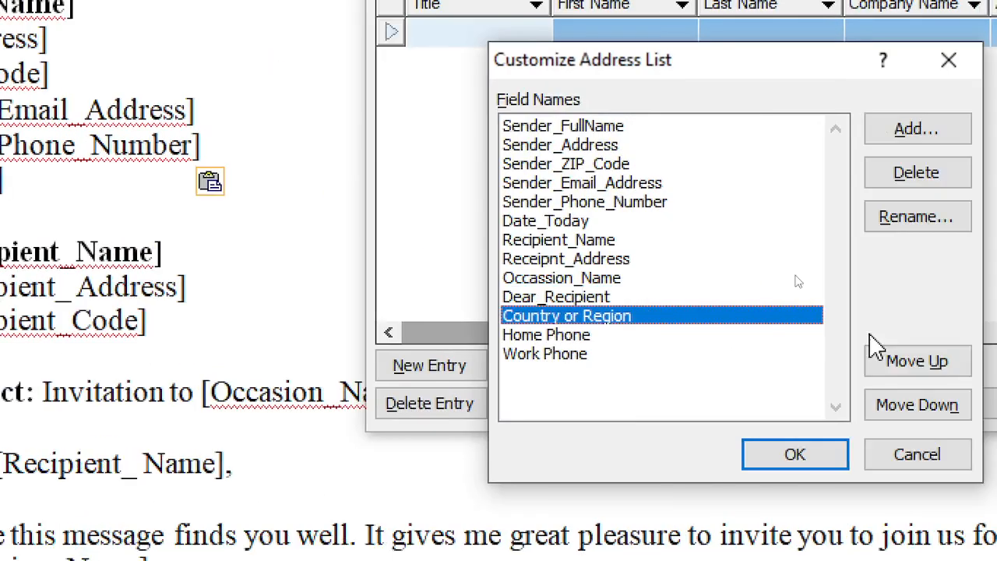
{"action": "left_click", "coordinate": [481, 219]}
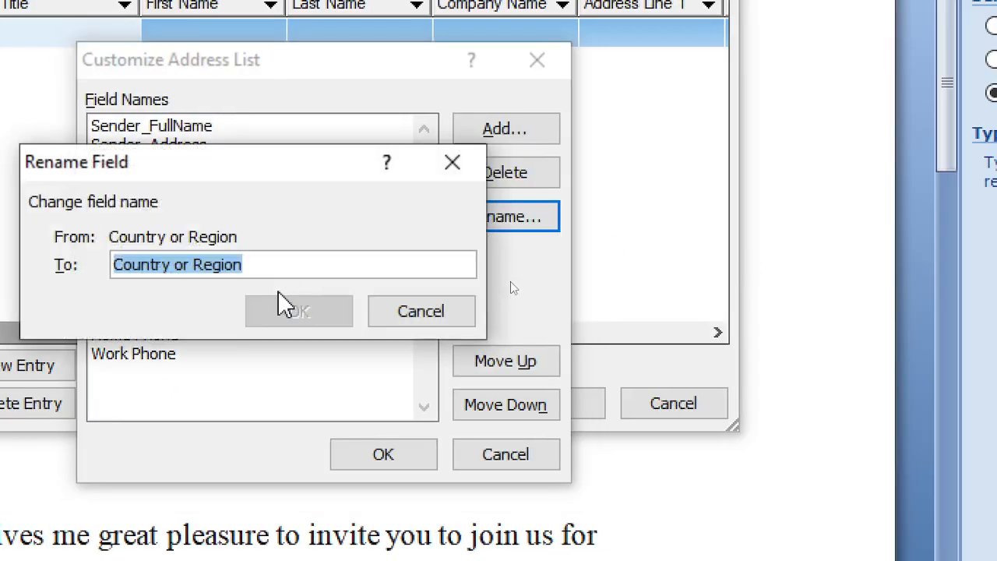
{"action": "type", "text": "Event_Date"}
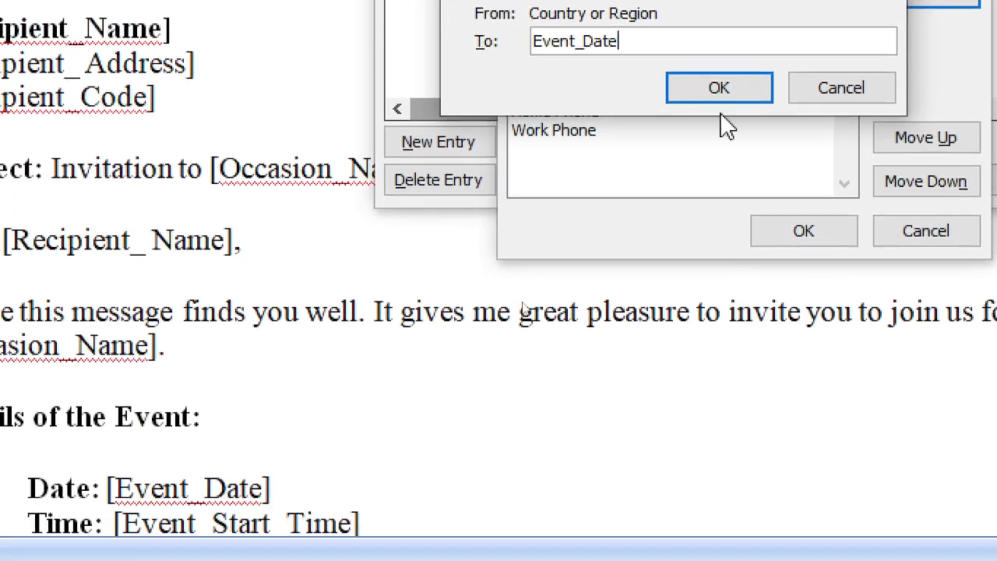
{"action": "left_click", "coordinate": [720, 155]}
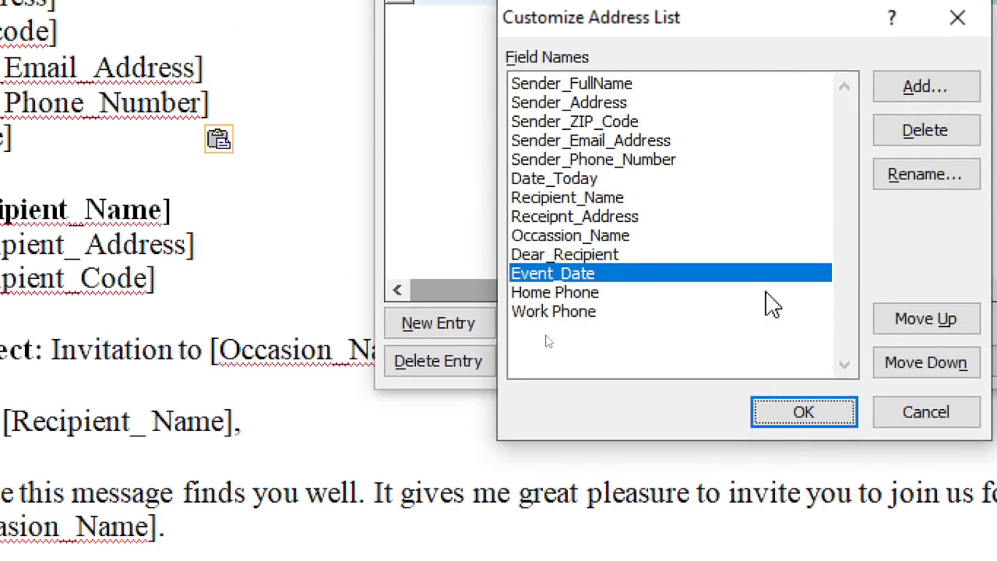
{"action": "left_click", "coordinate": [806, 415]}
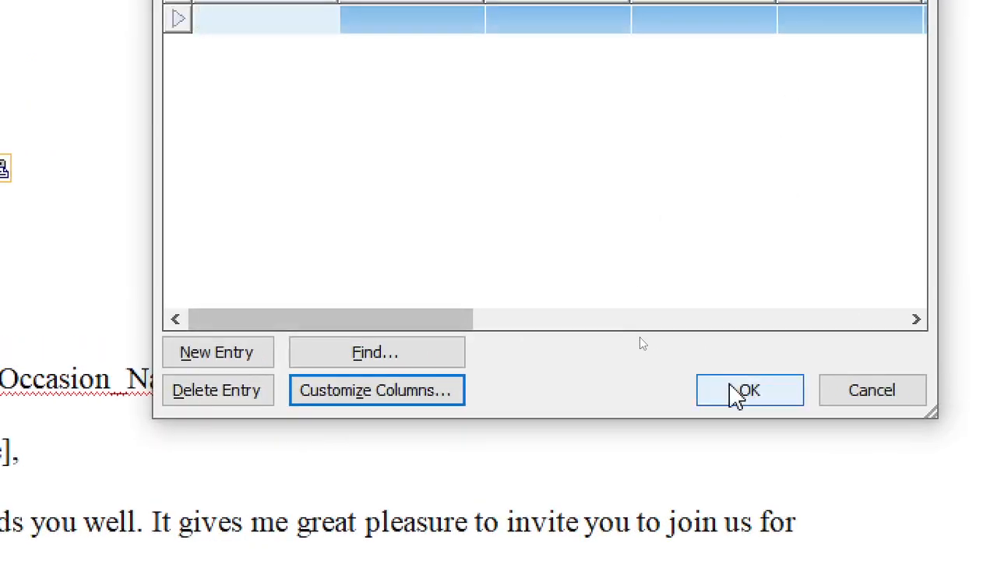
{"action": "left_click", "coordinate": [744, 393]}
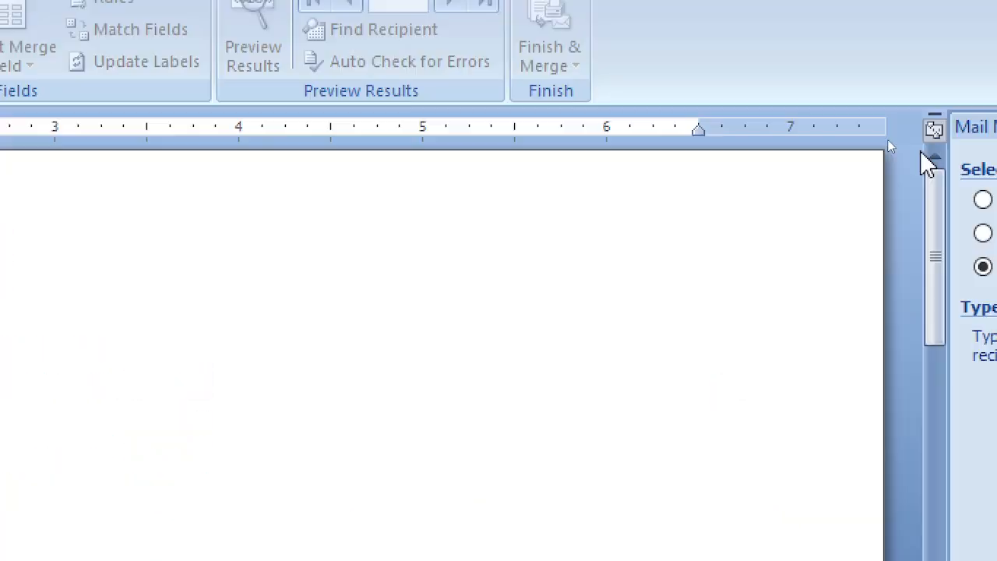
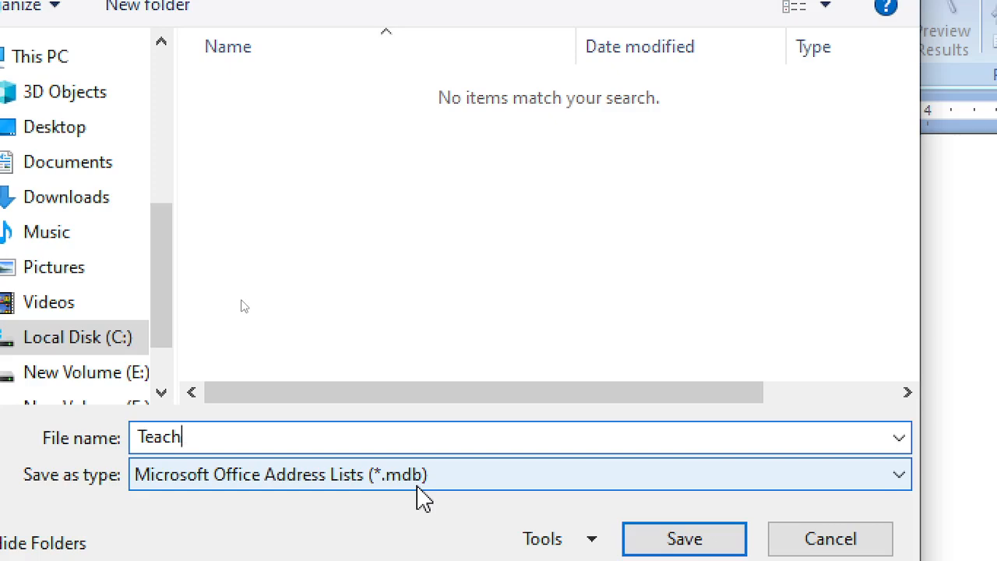
Save the address list as TeachYourSelf_MailMerge_Database in Microsoft Office Address Lists (*.mdb) format
{"action": "type", "text": "ourSelf_MailMerge_D"}
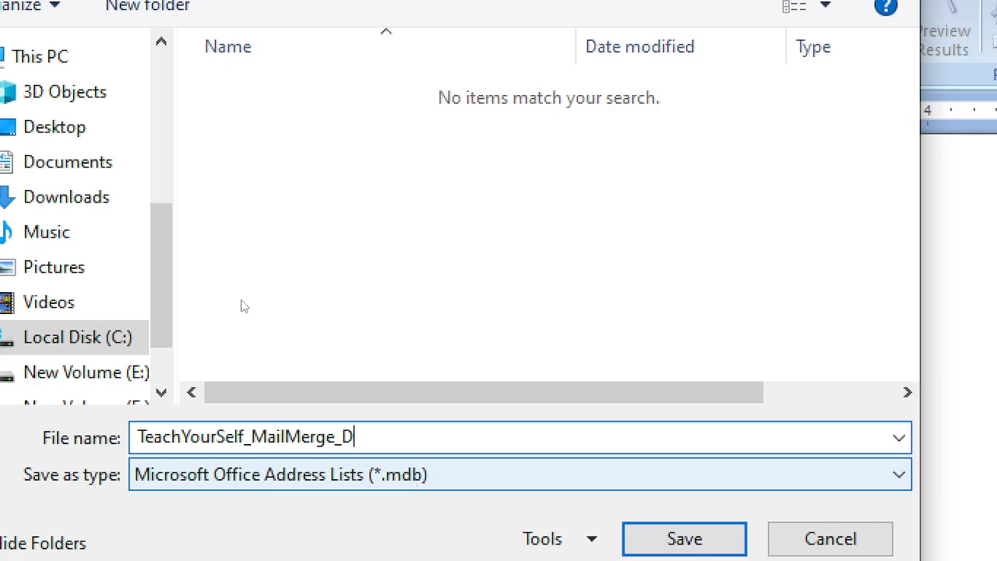
{"action": "type", "text": "atabase"}
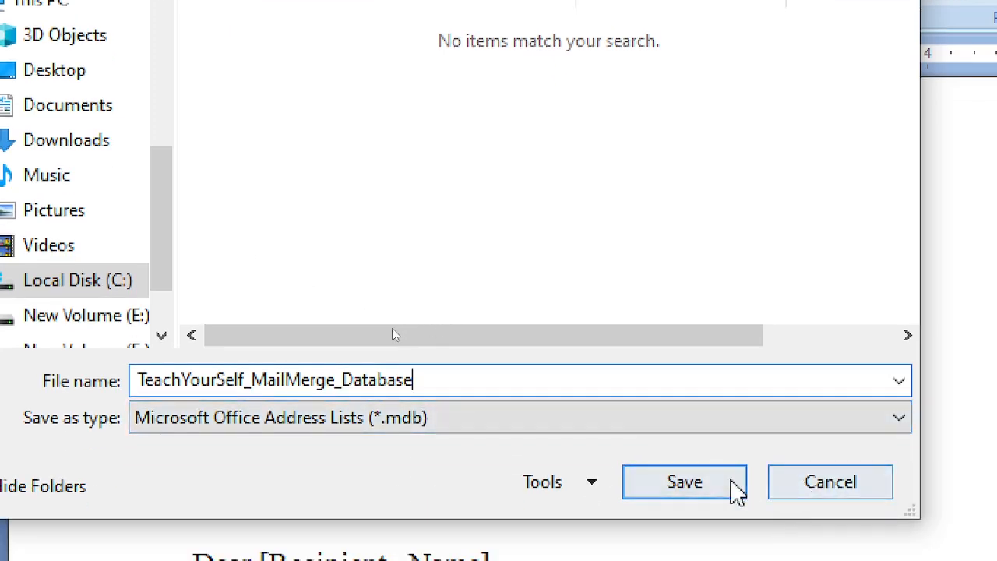
{"action": "left_click", "coordinate": [722, 545]}
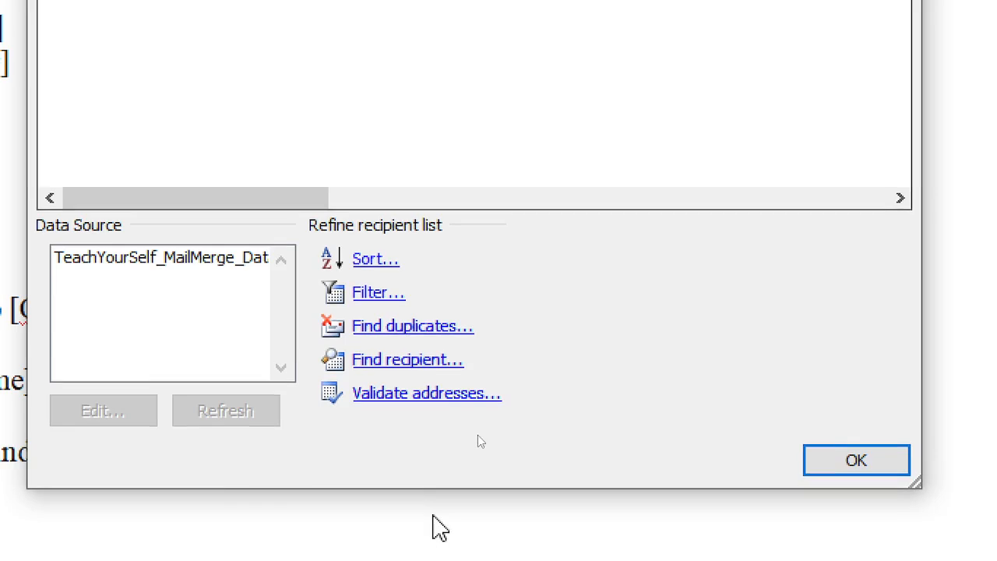
Close and reopen the Mail Merge Recipients list, then accept the one-recipient list with OK
{"action": "left_click", "coordinate": [211, 249]}
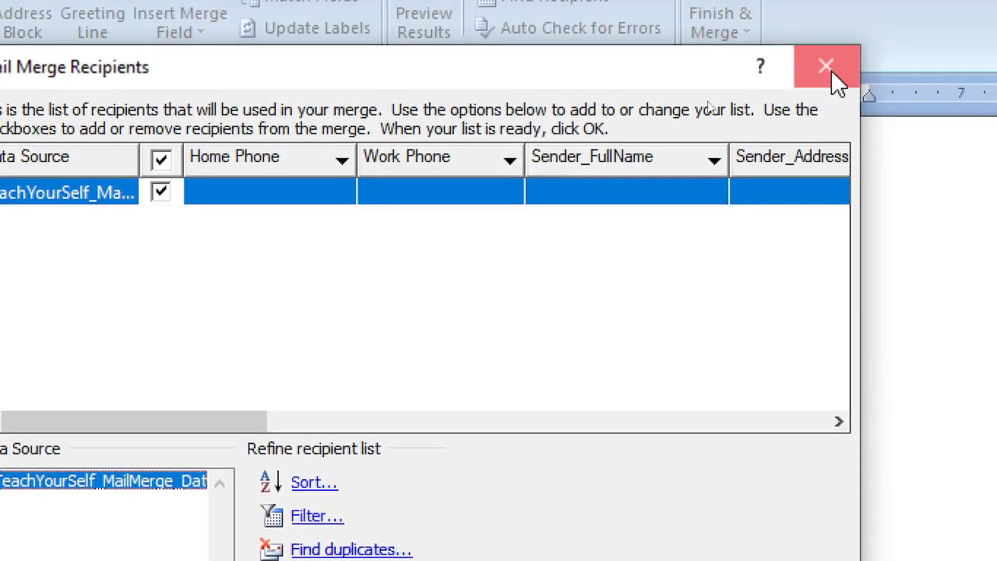
{"action": "left_click", "coordinate": [832, 71]}
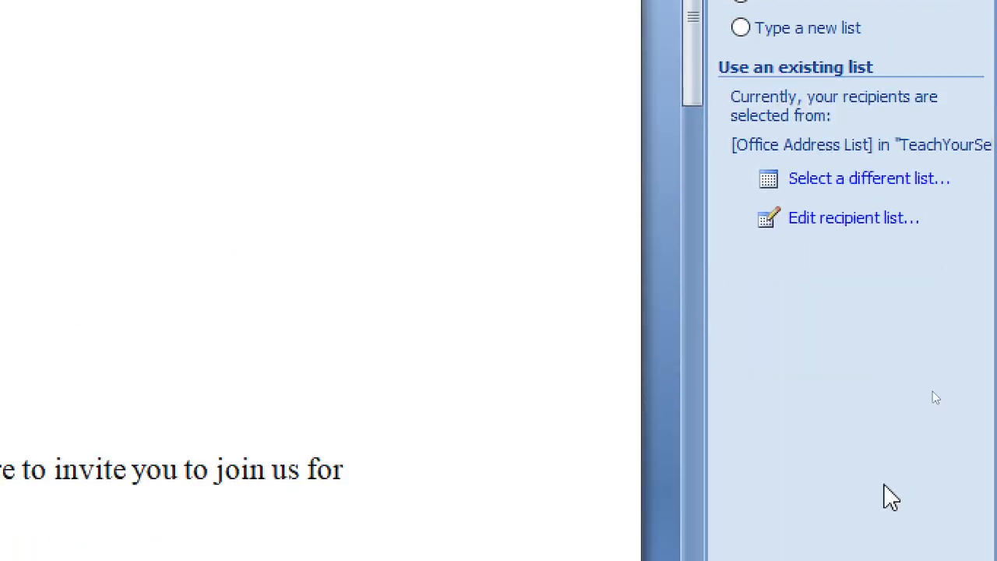
{"action": "left_click", "coordinate": [834, 219]}
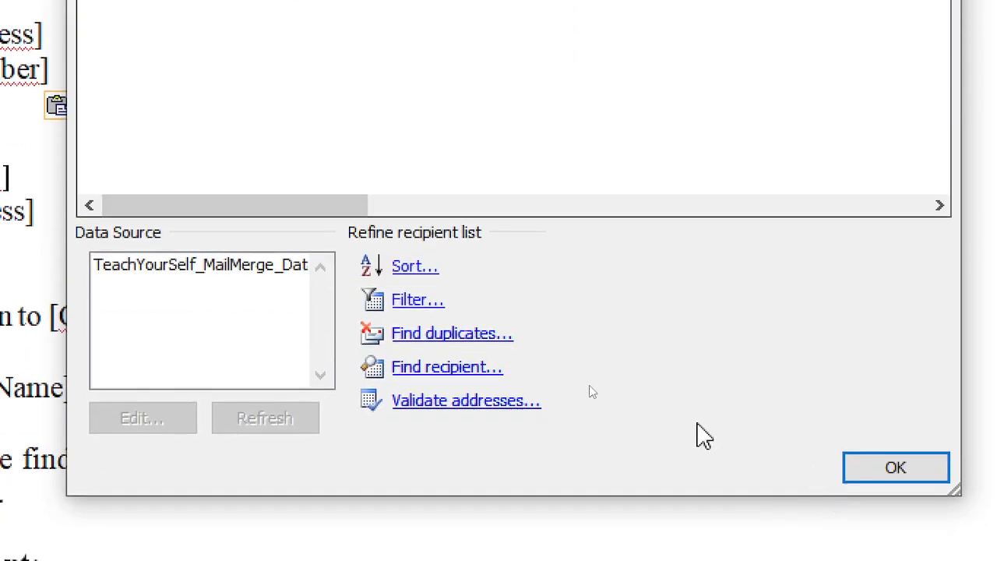
{"action": "left_click", "coordinate": [892, 471]}
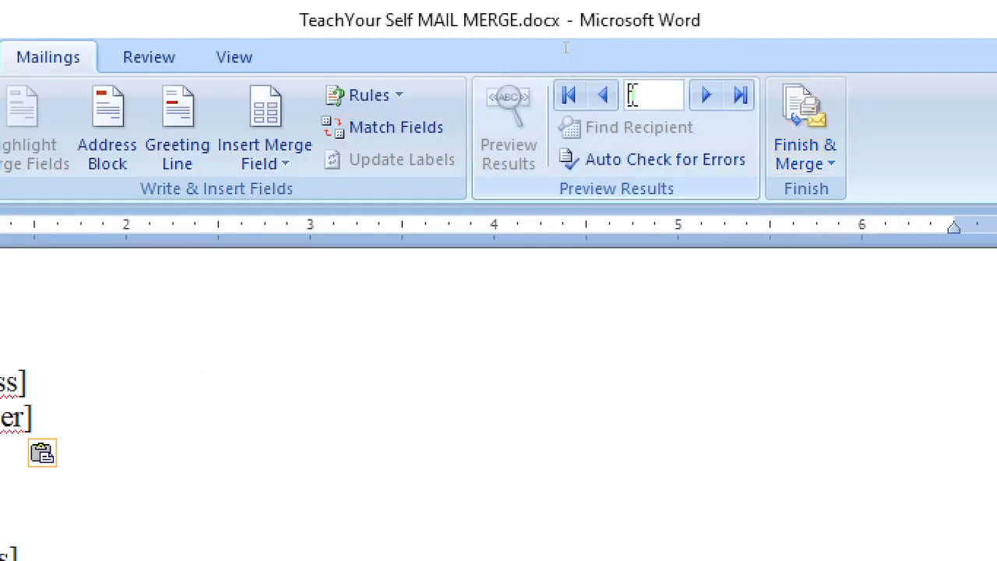
{"action": "left_click", "coordinate": [670, 99]}
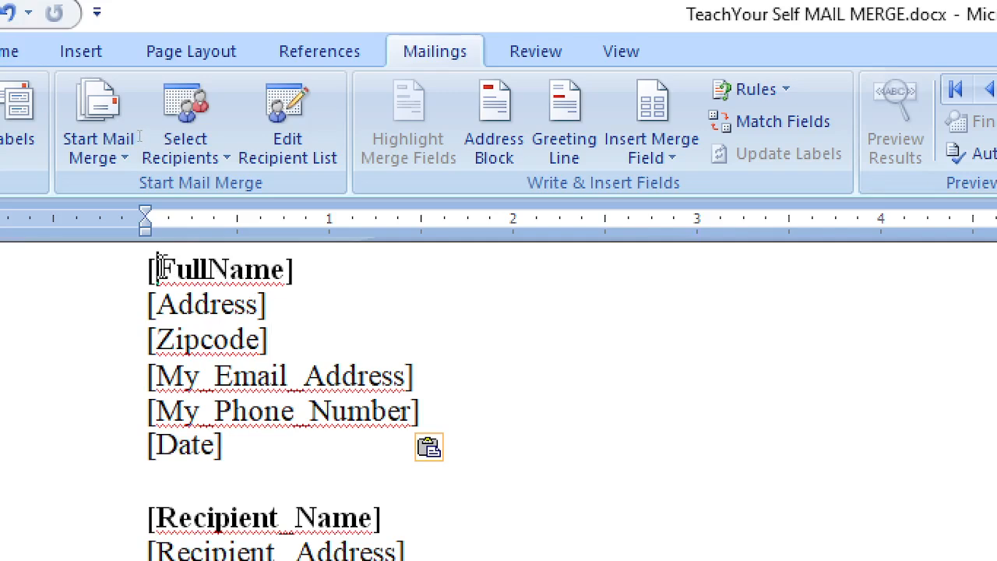
{"action": "left_click_drag", "start_coordinate": [158, 269], "coordinate": [285, 269]}
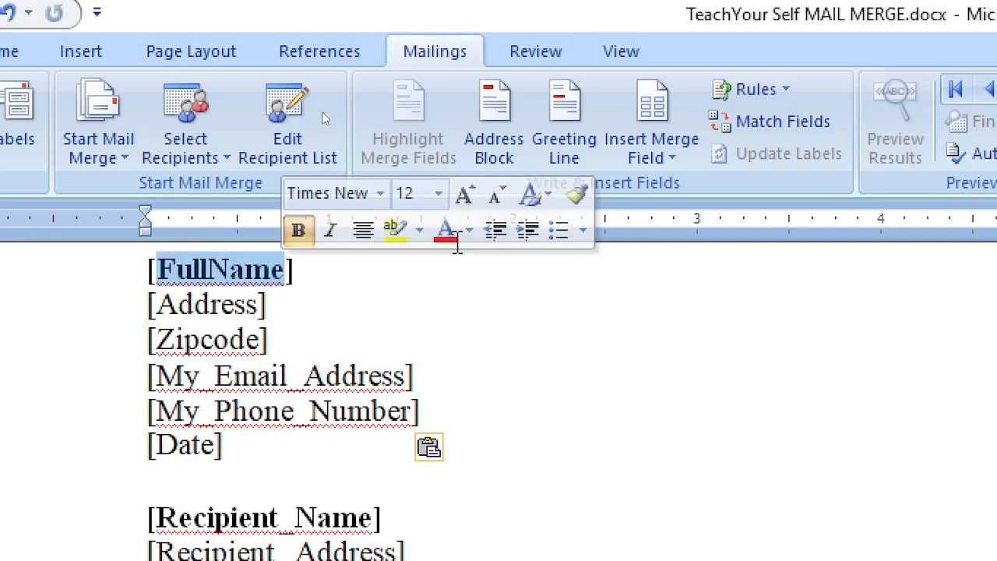
{"action": "left_click", "coordinate": [668, 160]}
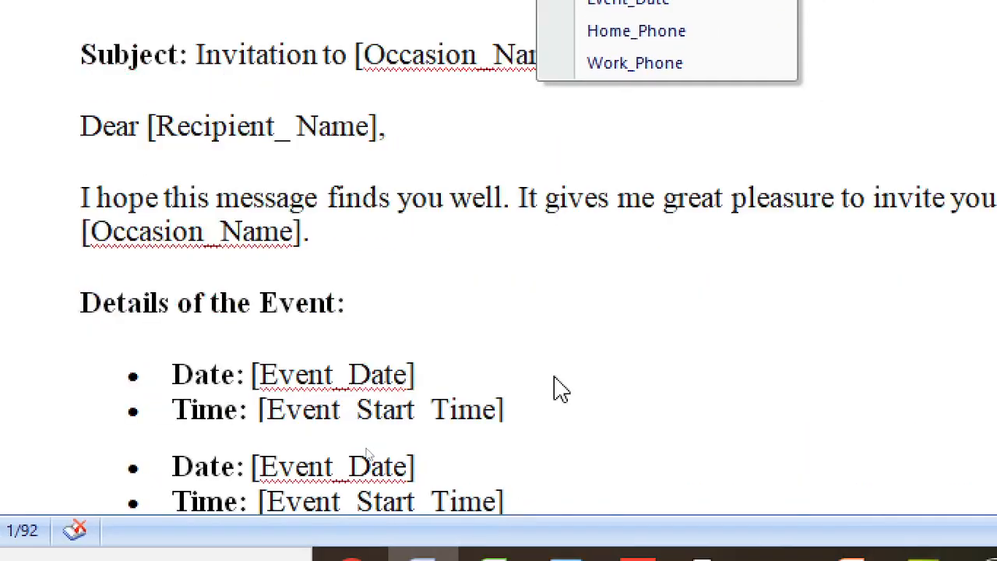
{"action": "scroll", "coordinate": [554, 381], "scroll_direction": "down", "scroll_amount": 3}
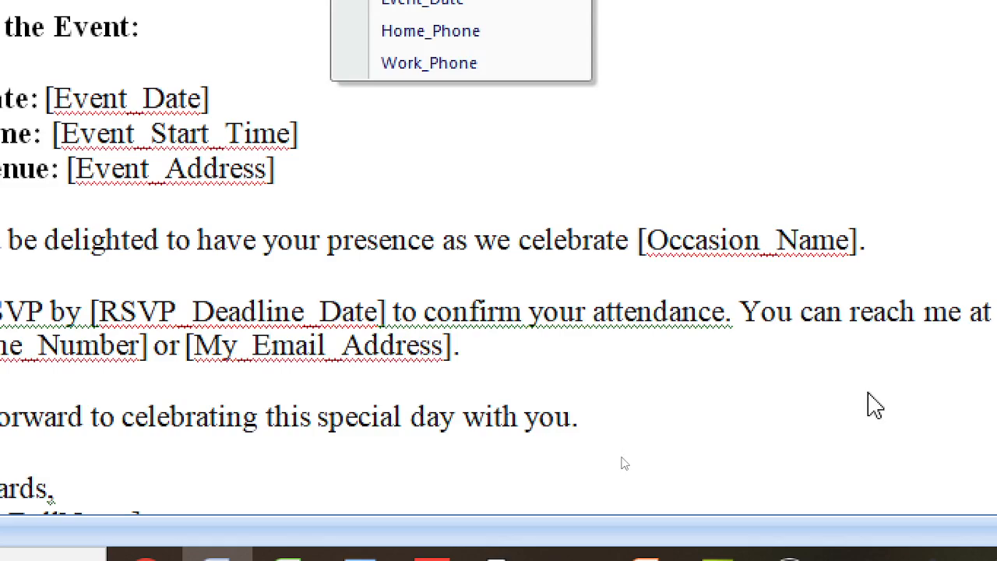
{"action": "scroll", "coordinate": [868, 393], "scroll_direction": "down", "scroll_amount": 1}
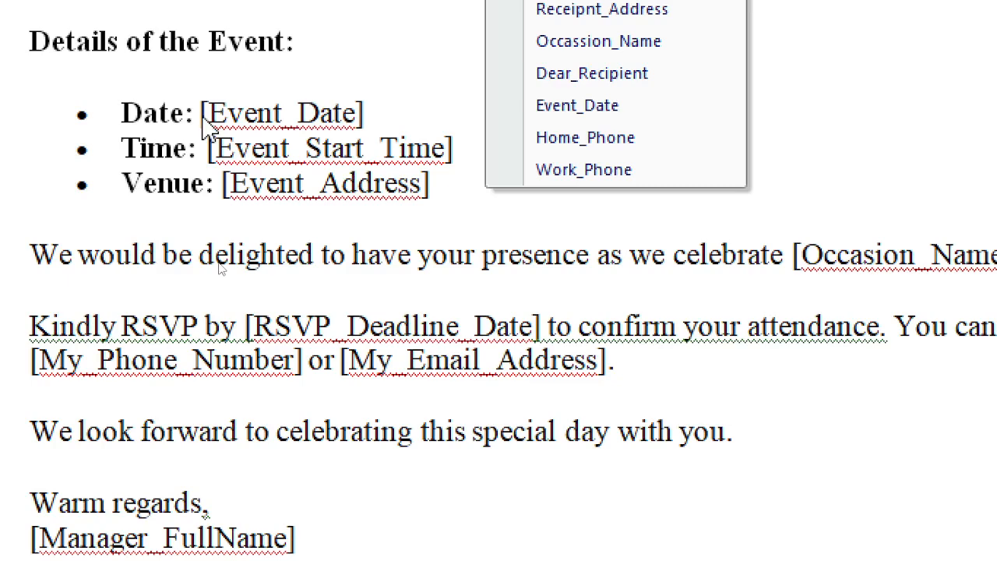
{"action": "left_click", "coordinate": [204, 117]}
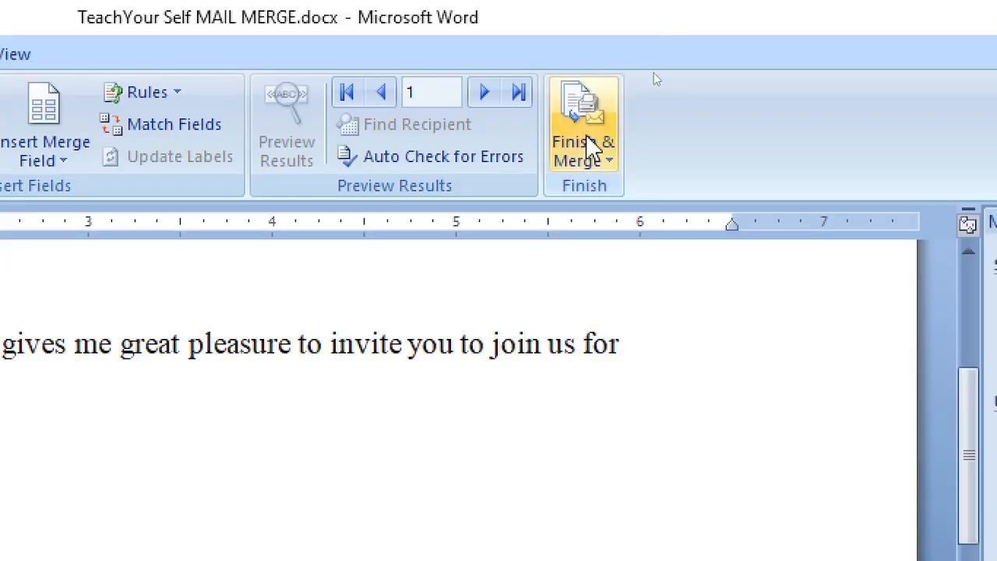
{"action": "left_click", "coordinate": [610, 162]}
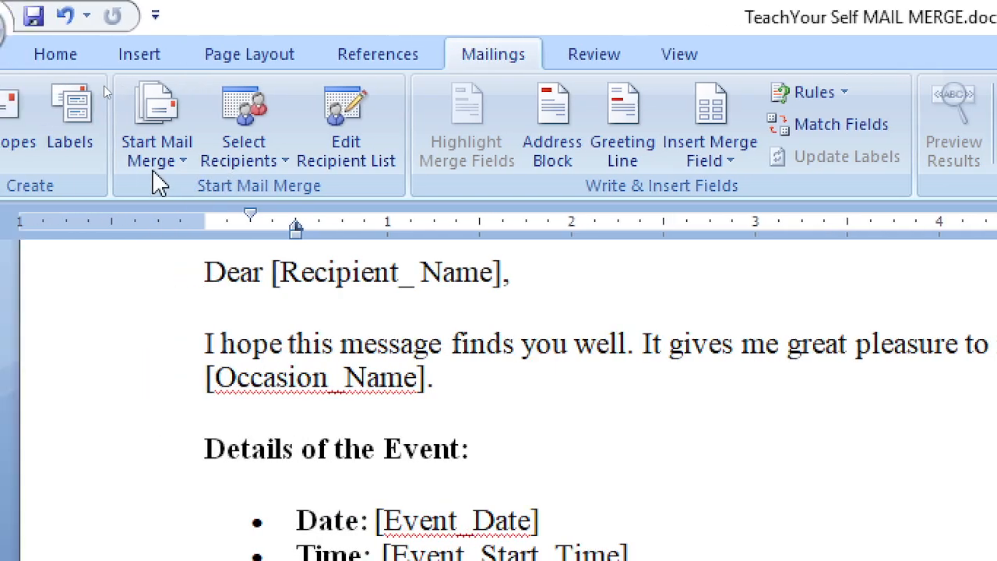
Reopen the recipient list and toggle all recipients off and back on
{"action": "left_click", "coordinate": [383, 162]}
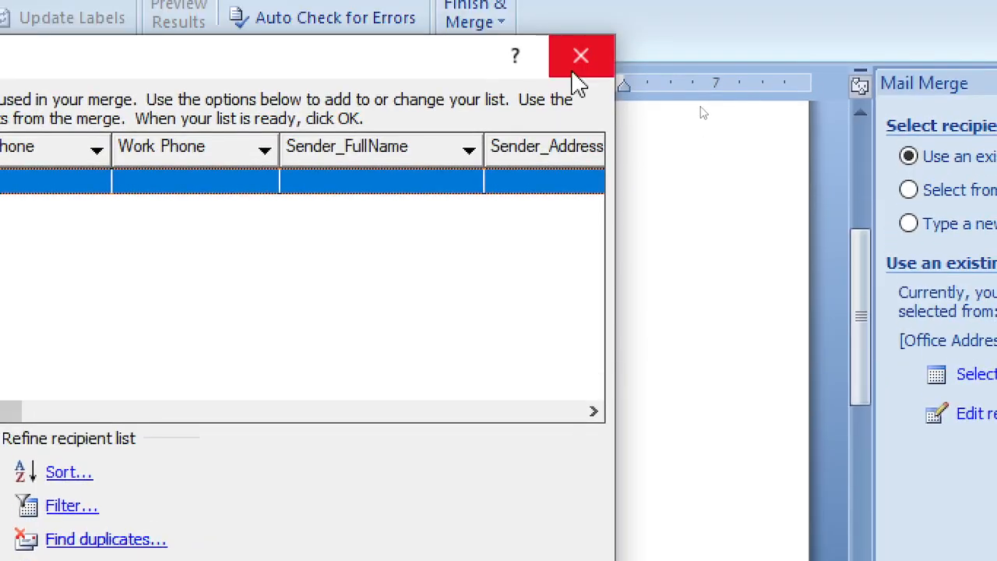
{"action": "left_click", "coordinate": [585, 20]}
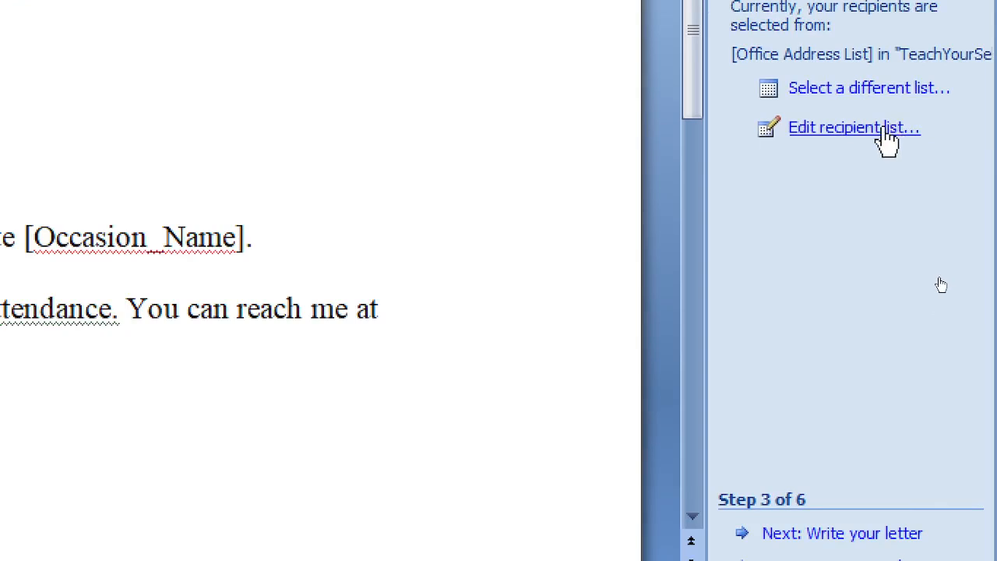
{"action": "left_click", "coordinate": [843, 131]}
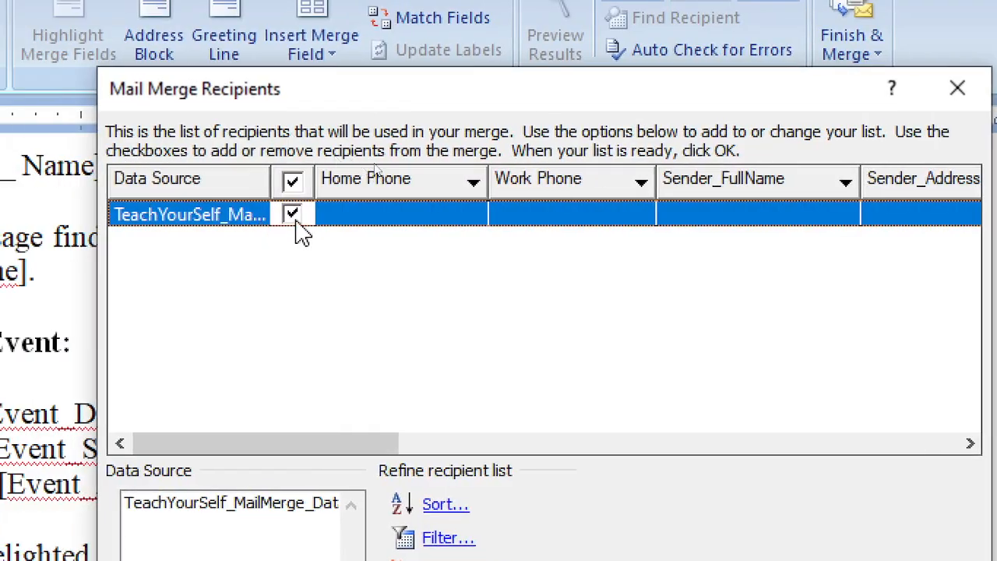
{"action": "left_click", "coordinate": [294, 183]}
{"action": "left_click", "coordinate": [294, 184]}
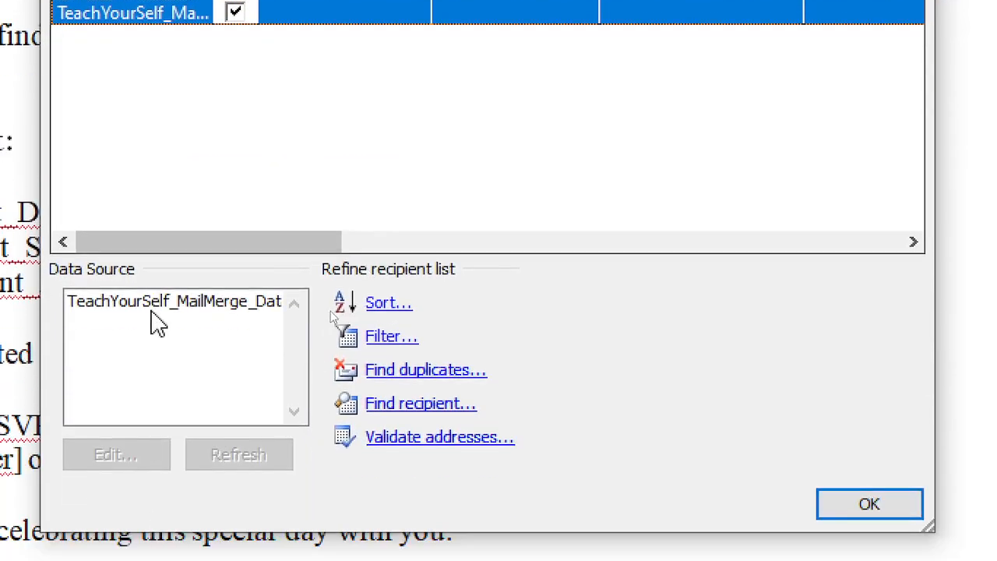
Edit the address list data source, saving its changes through Customize Columns, then confirm
{"action": "left_click", "coordinate": [157, 304]}
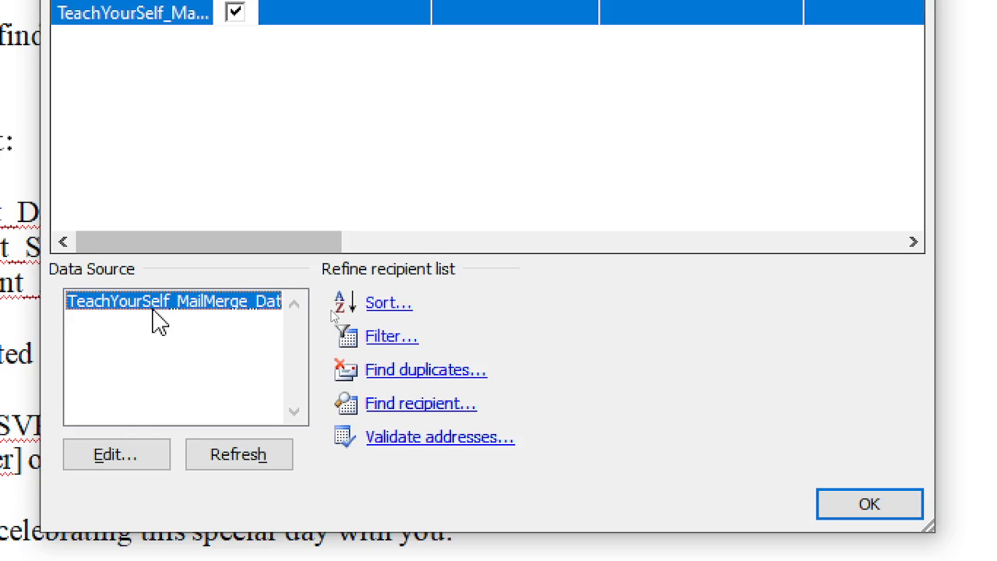
{"action": "left_click", "coordinate": [116, 454]}
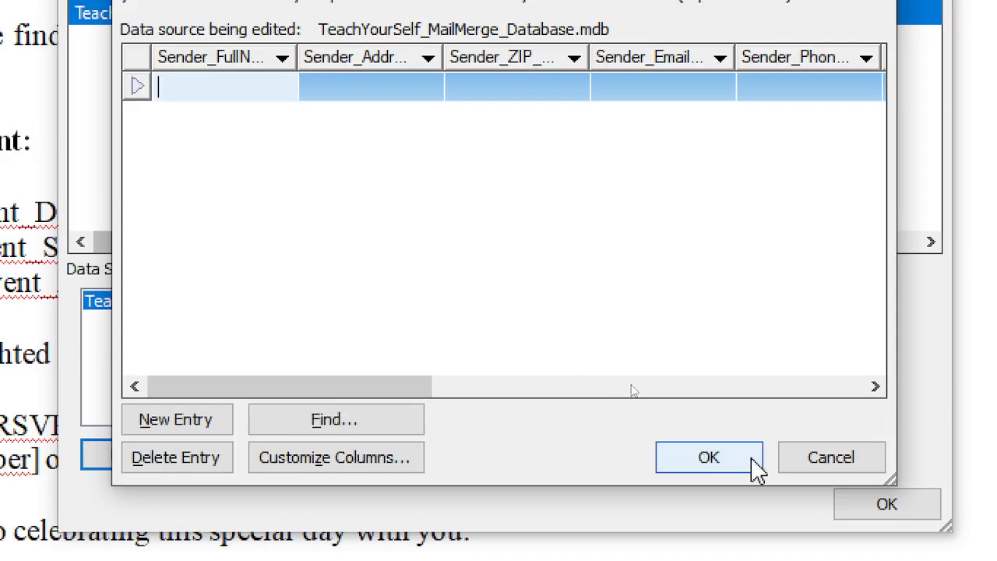
{"action": "left_click", "coordinate": [830, 460]}
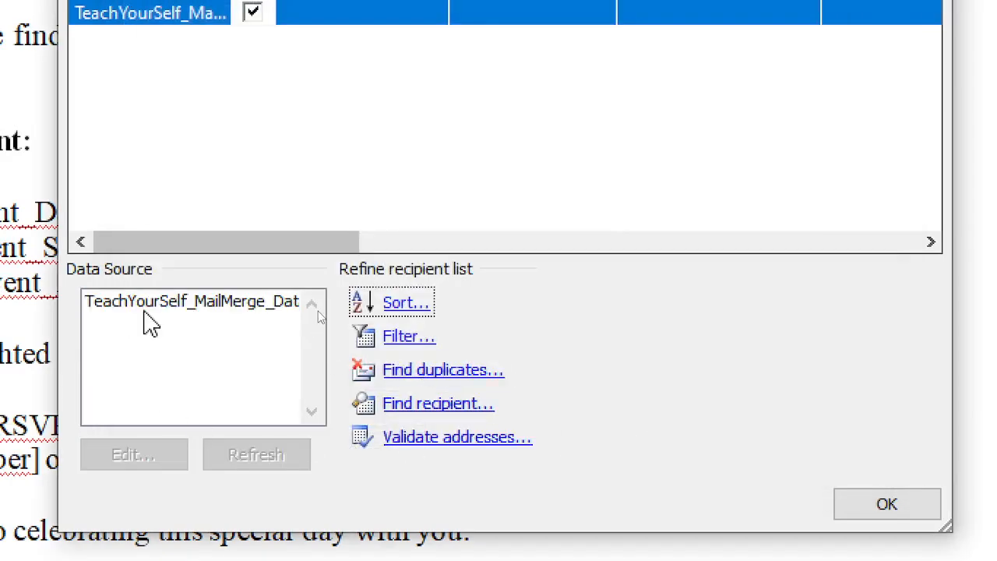
{"action": "left_click", "coordinate": [185, 307]}
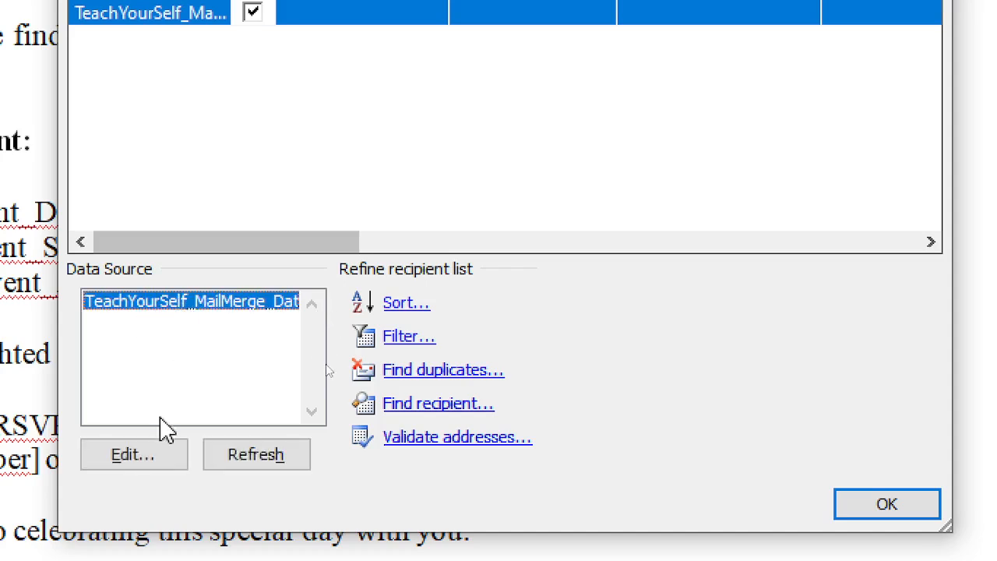
{"action": "left_click", "coordinate": [147, 459]}
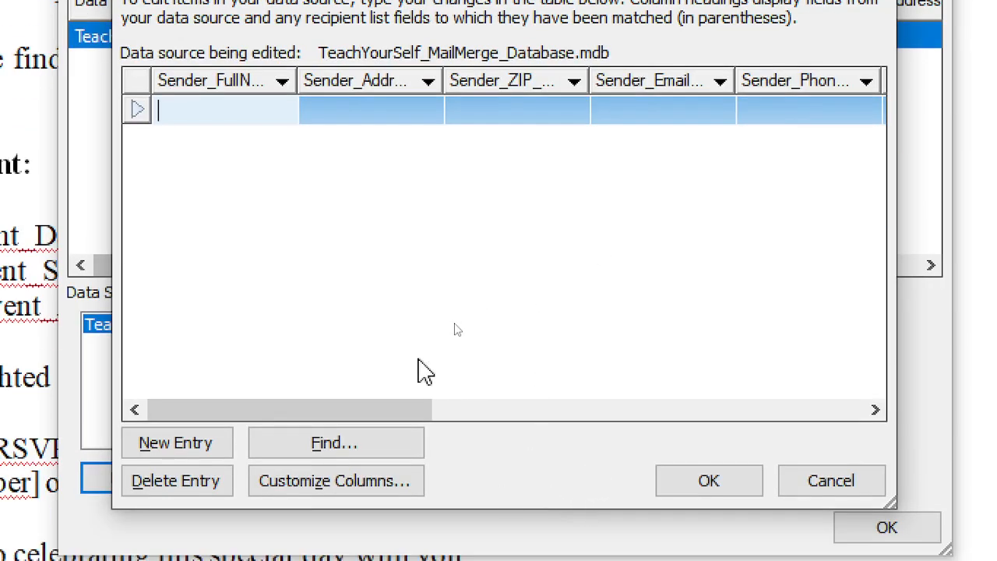
{"action": "left_click", "coordinate": [323, 487]}
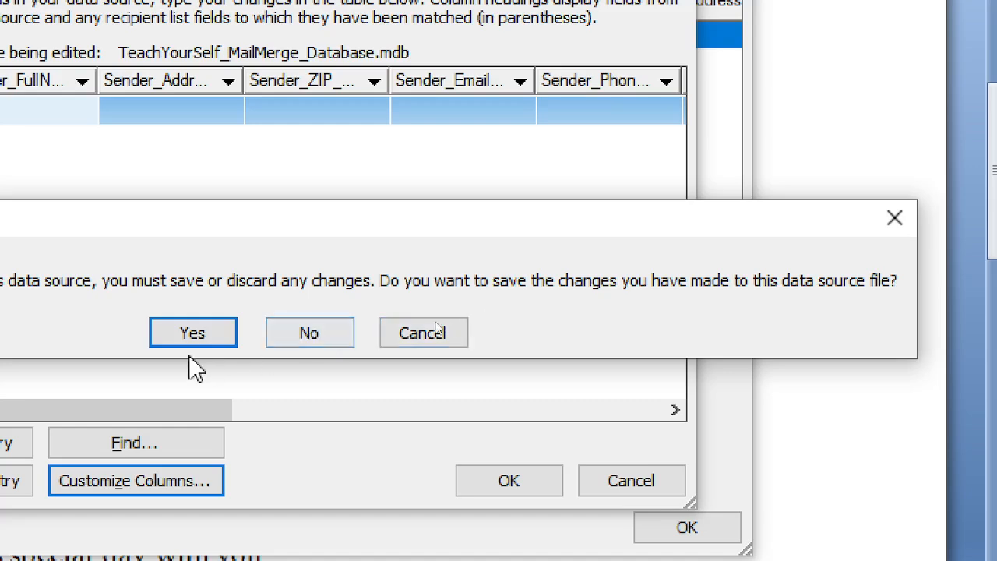
{"action": "left_click", "coordinate": [170, 336]}
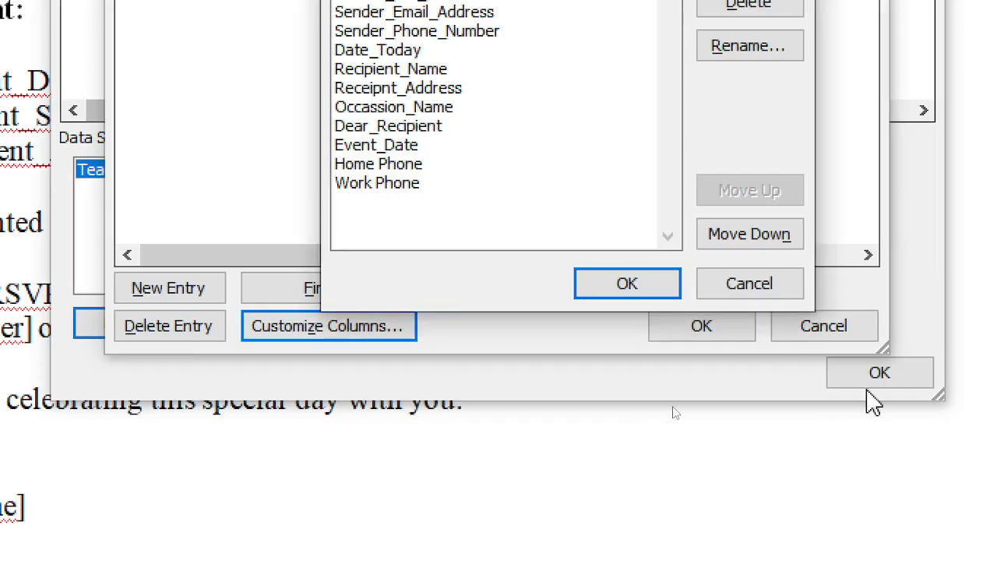
{"action": "key", "text": "Return"}
{"action": "left_click", "coordinate": [703, 328]}
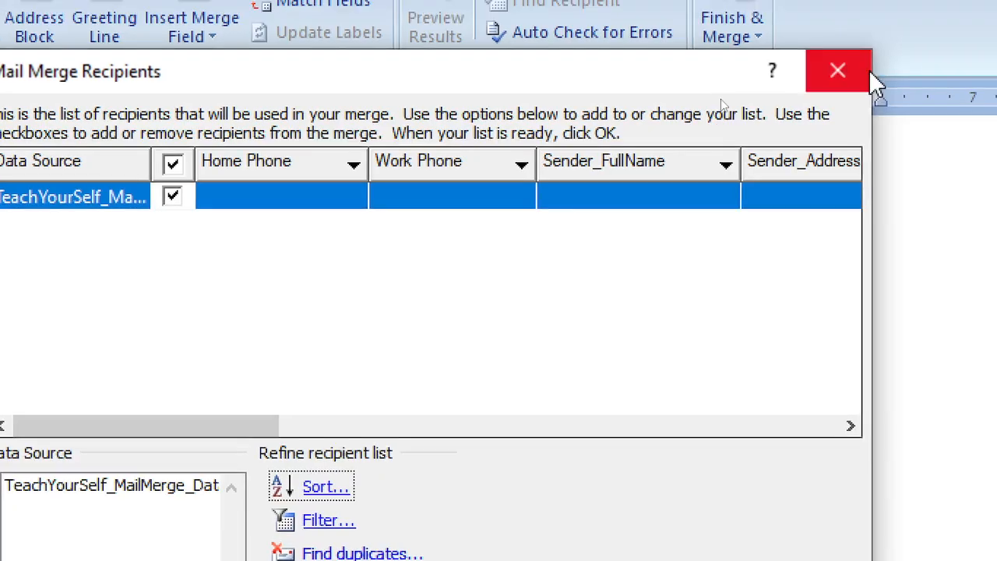
{"action": "left_click", "coordinate": [868, 69]}
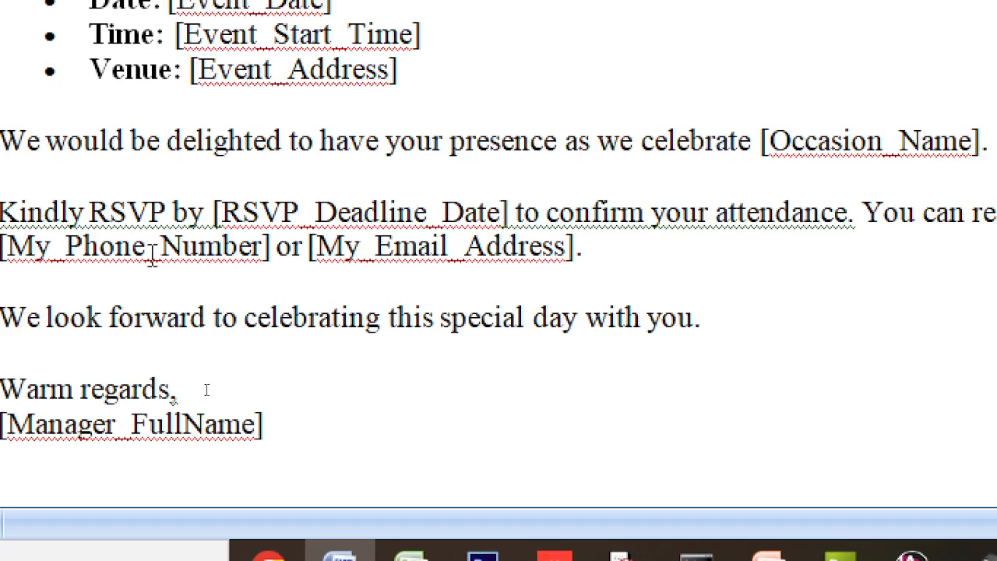
{"action": "double_click", "coordinate": [153, 256]}
{"action": "left_click", "coordinate": [400, 246]}
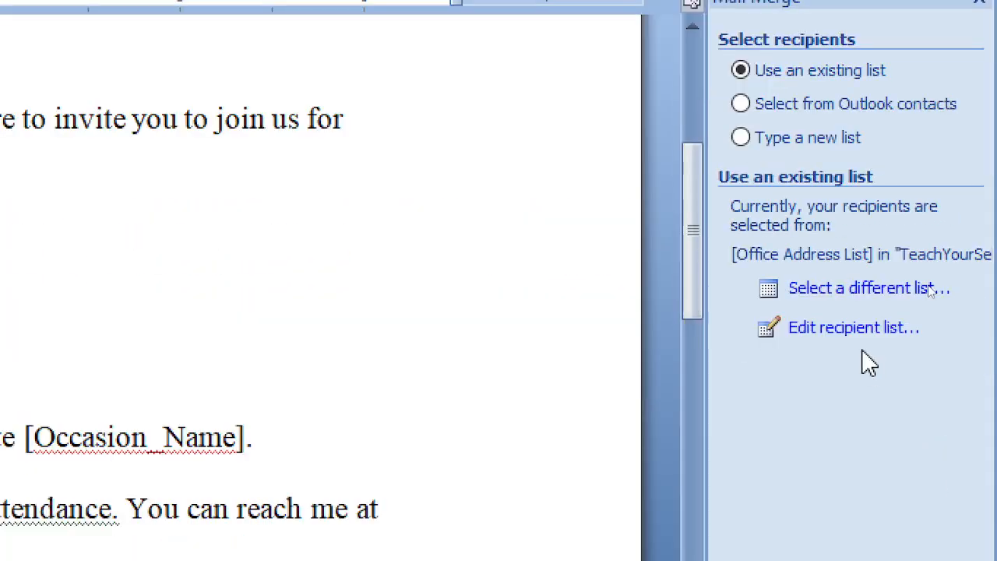
{"action": "left_click", "coordinate": [852, 437]}
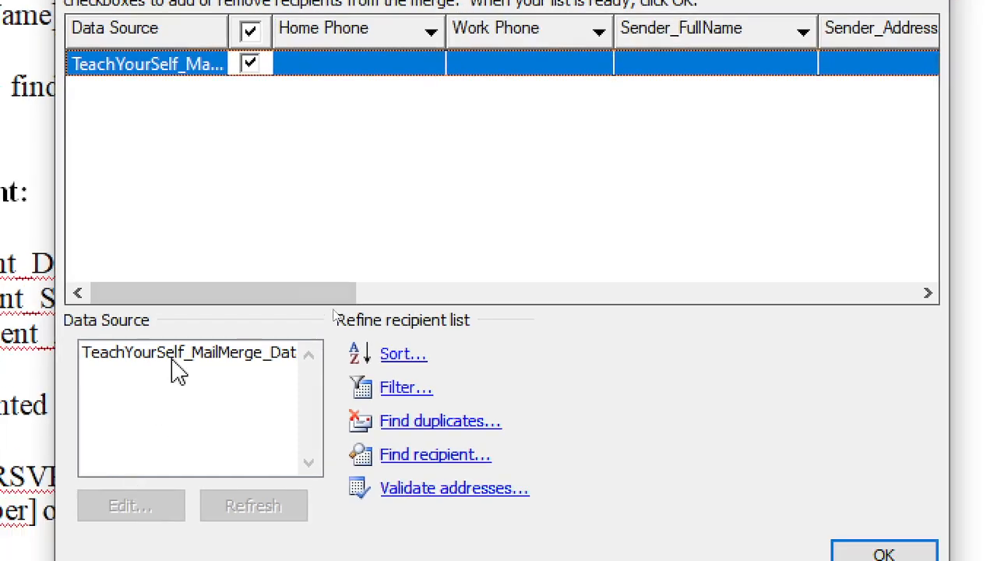
Edit the data source and save pending changes before customizing its columns
{"action": "left_click", "coordinate": [173, 359]}
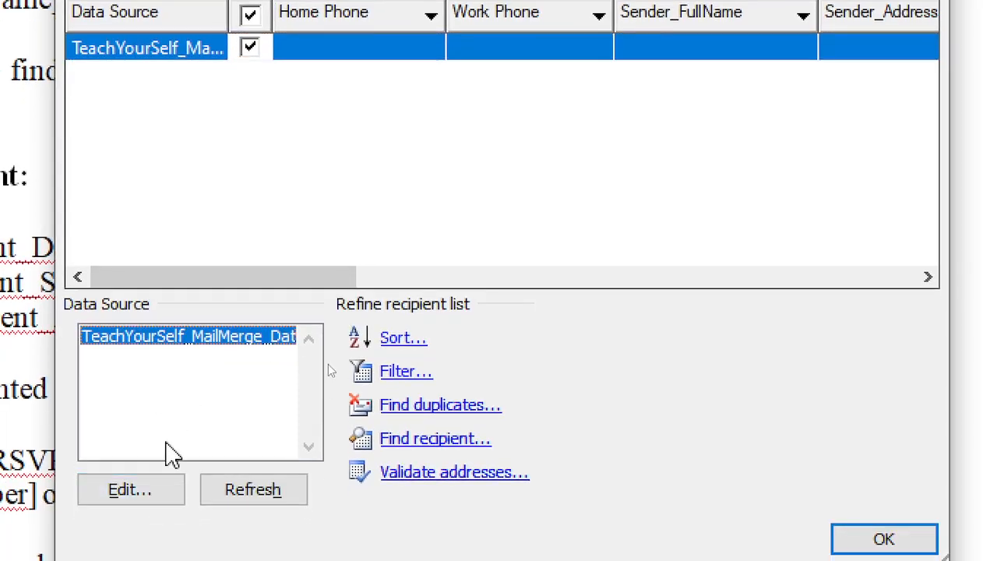
{"action": "left_click", "coordinate": [134, 491]}
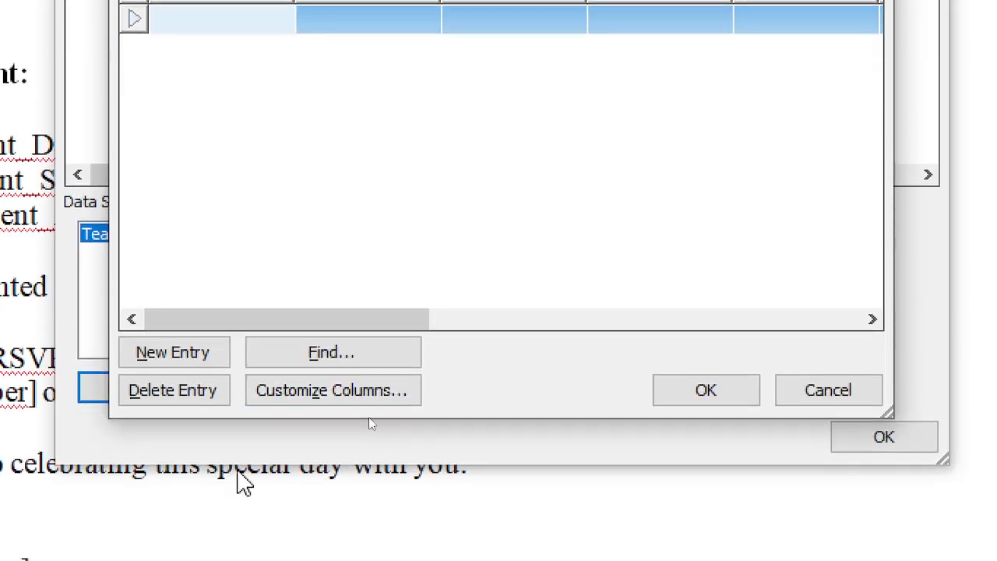
{"action": "left_click", "coordinate": [339, 489]}
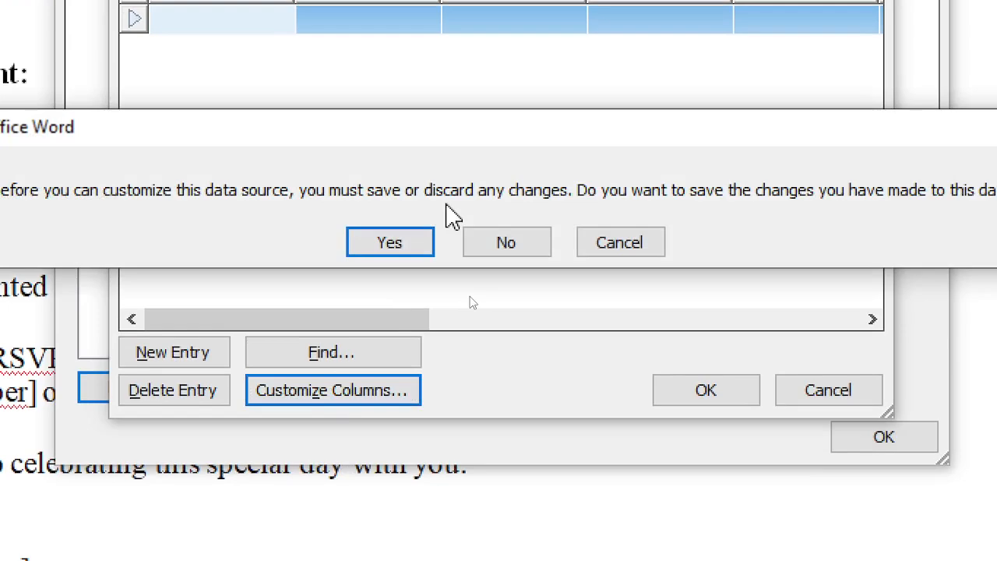
{"action": "left_click", "coordinate": [412, 241]}
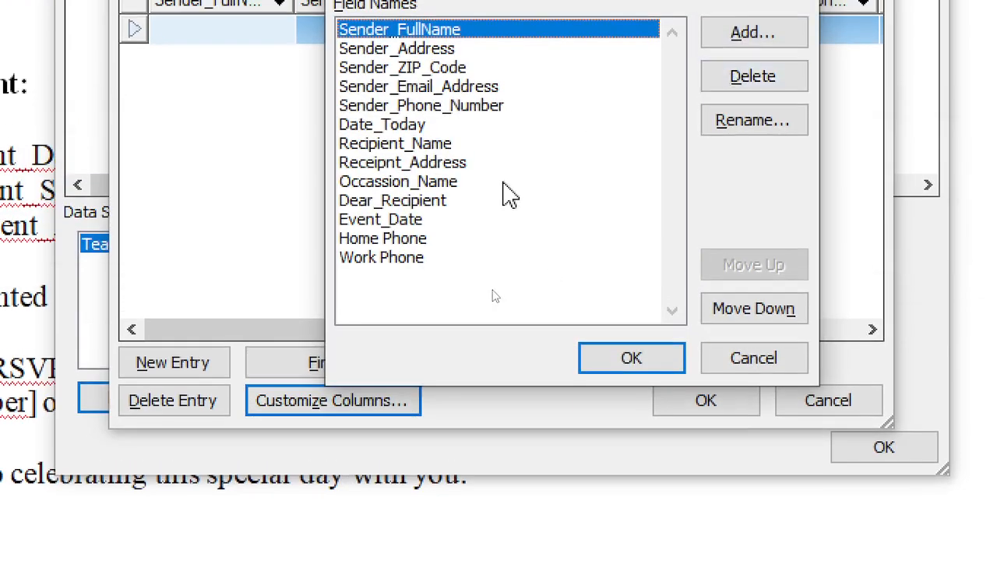
Select the Home Phone field in Customize Address List and begin renaming it
{"action": "left_click", "coordinate": [436, 184]}
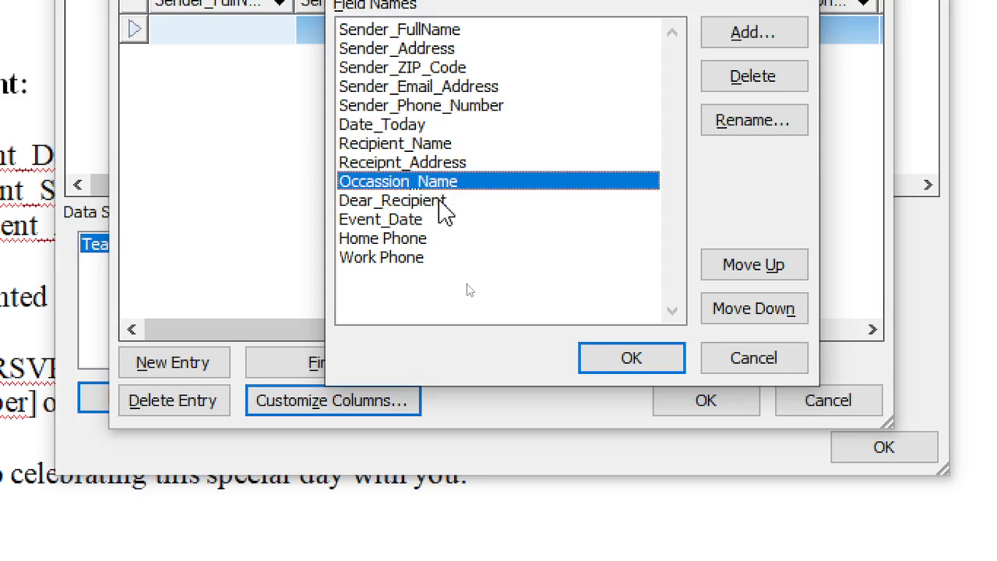
{"action": "left_click", "coordinate": [439, 201]}
{"action": "left_click", "coordinate": [413, 219]}
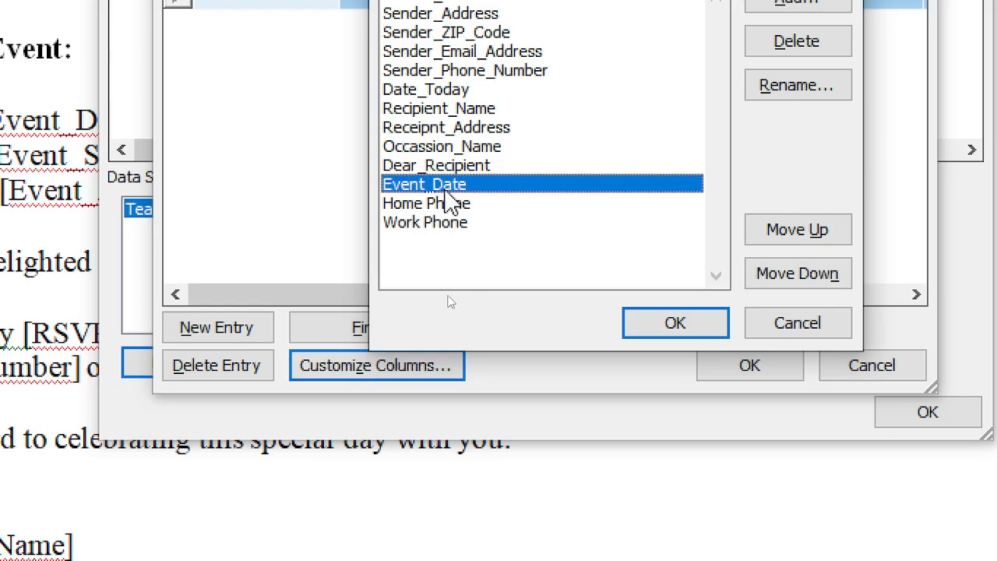
{"action": "left_click", "coordinate": [465, 168]}
{"action": "left_click", "coordinate": [450, 186]}
{"action": "left_click", "coordinate": [441, 204]}
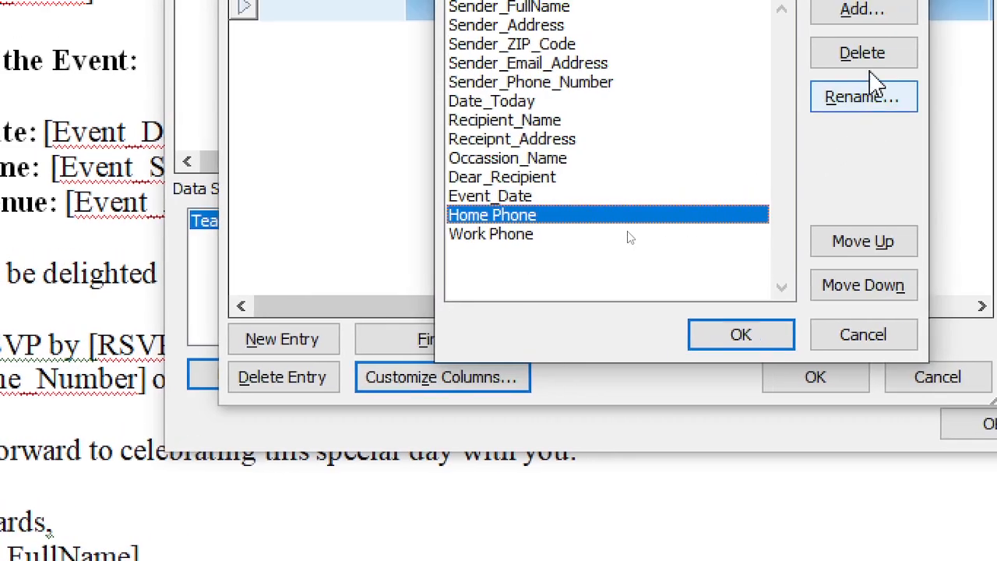
{"action": "left_click", "coordinate": [973, 86]}
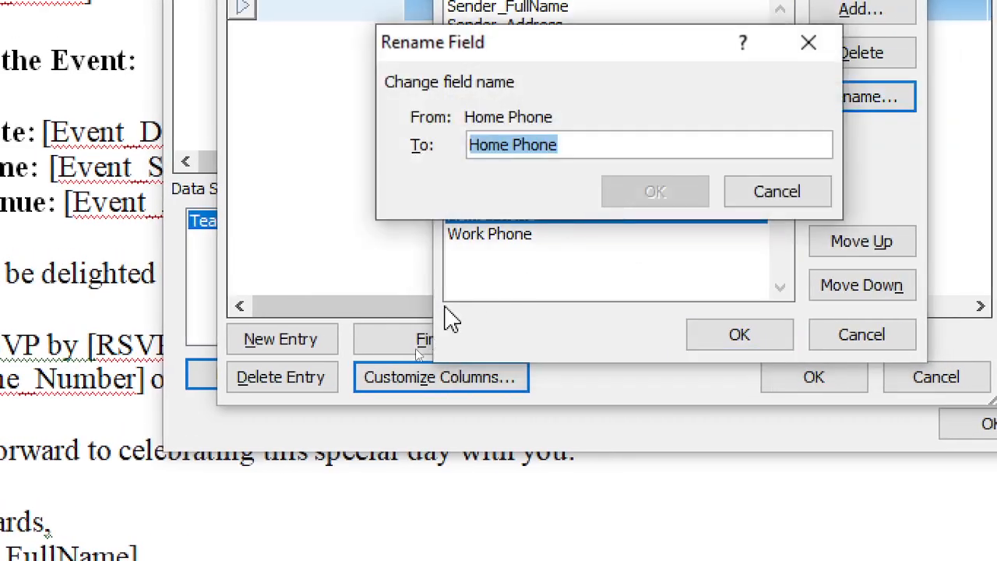
Rename Home Phone to Event_Time and Work Phone provisionally to Event_New
{"action": "type", "text": "E"}
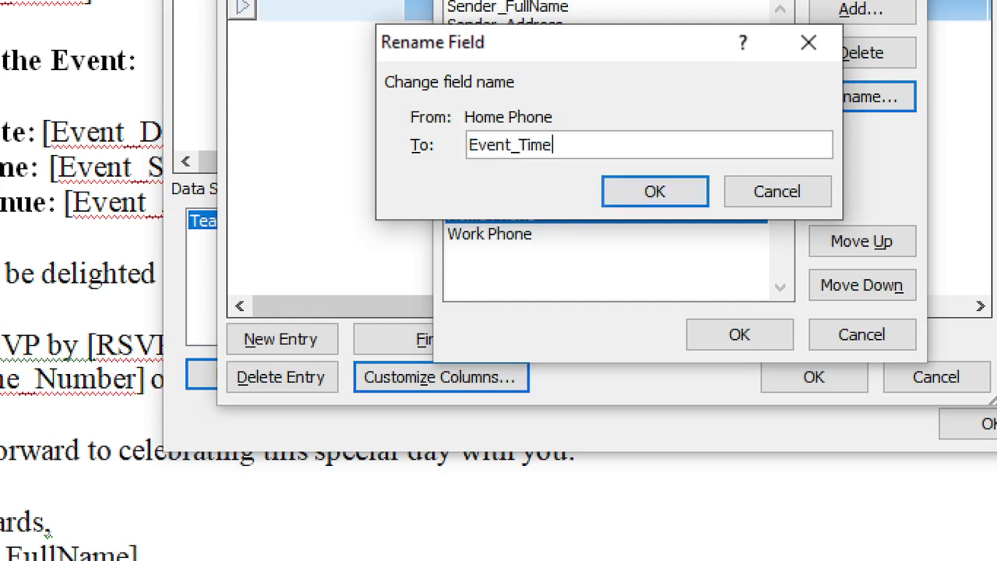
{"action": "type", "text": "vent_Time"}
{"action": "key", "text": "Return"}
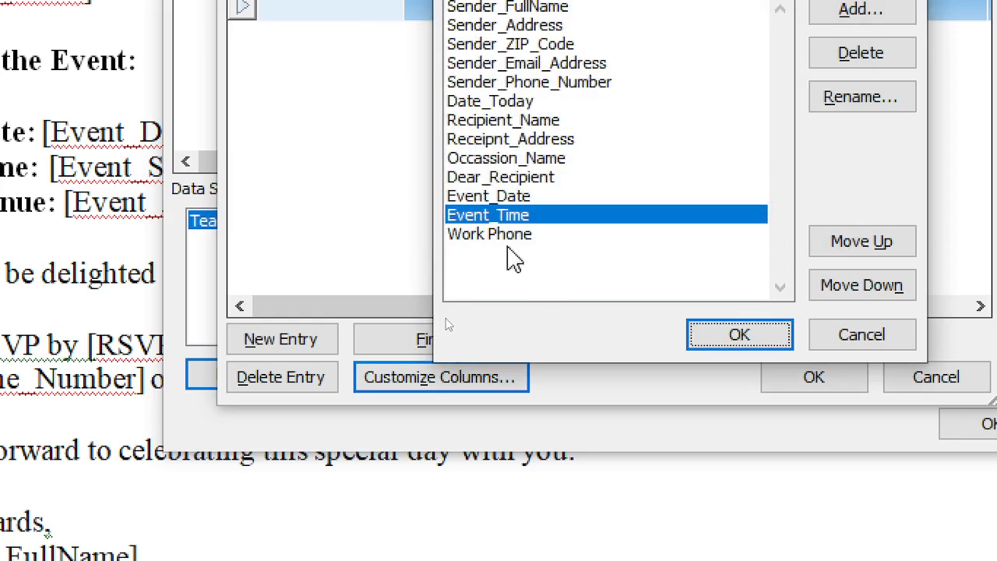
{"action": "left_click", "coordinate": [507, 235]}
{"action": "left_click", "coordinate": [860, 101]}
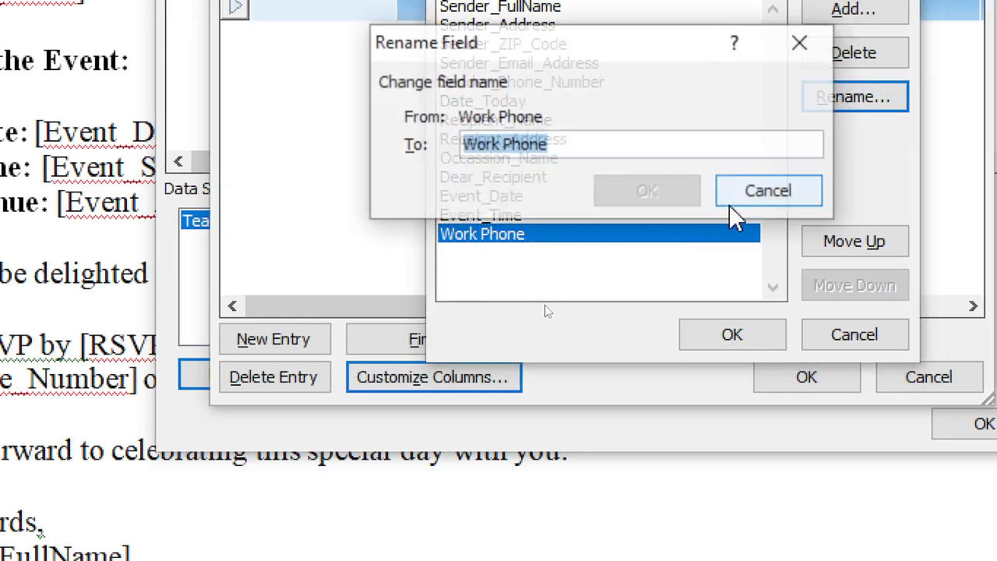
{"action": "type", "text": "Event_New"}
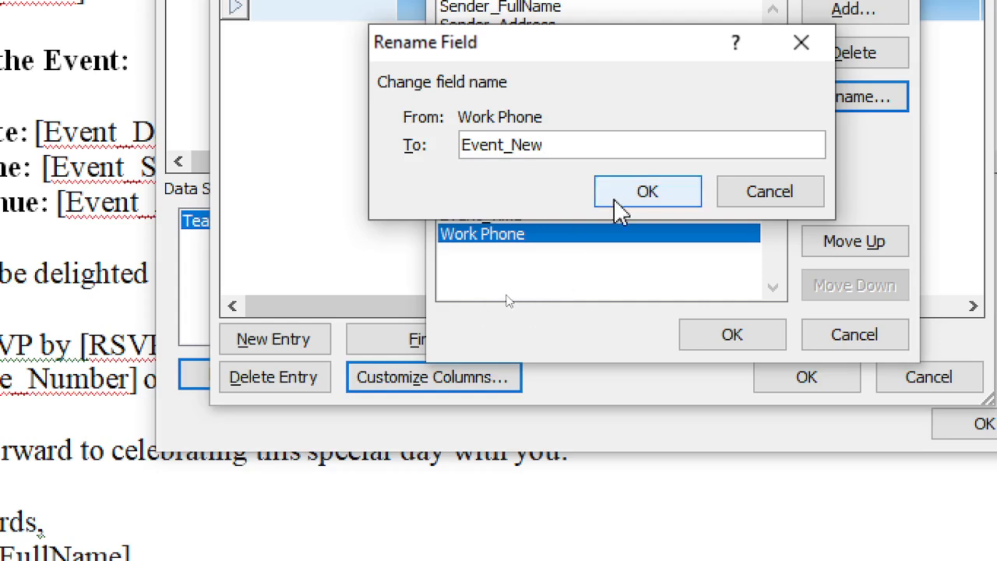
{"action": "left_click", "coordinate": [650, 201]}
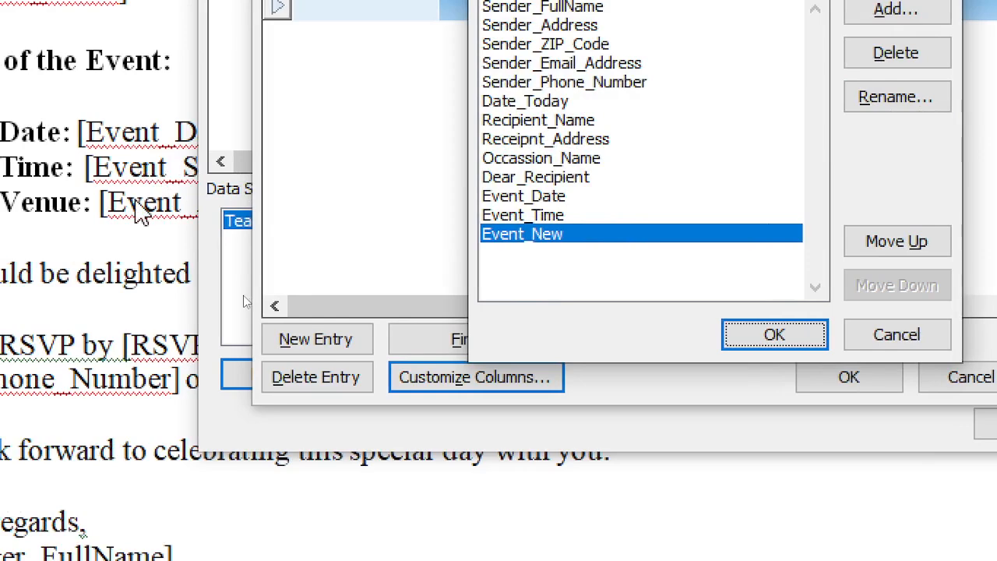
Correct the Event_New field name to Event_Venue and review the Event fields
{"action": "left_click", "coordinate": [879, 98]}
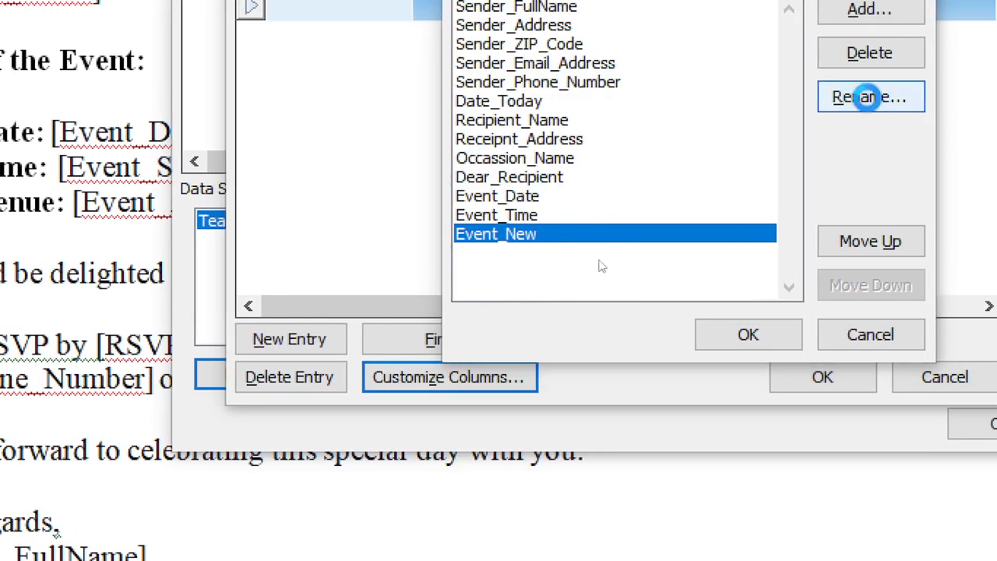
{"action": "left_click_drag", "start_coordinate": [529, 145], "coordinate": [678, 148]}
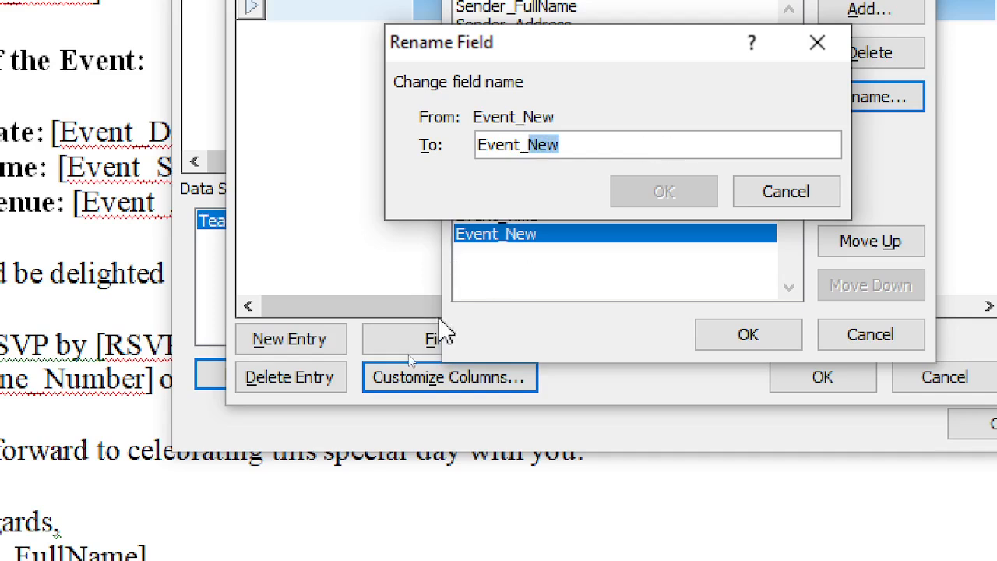
{"action": "type", "text": "Venue"}
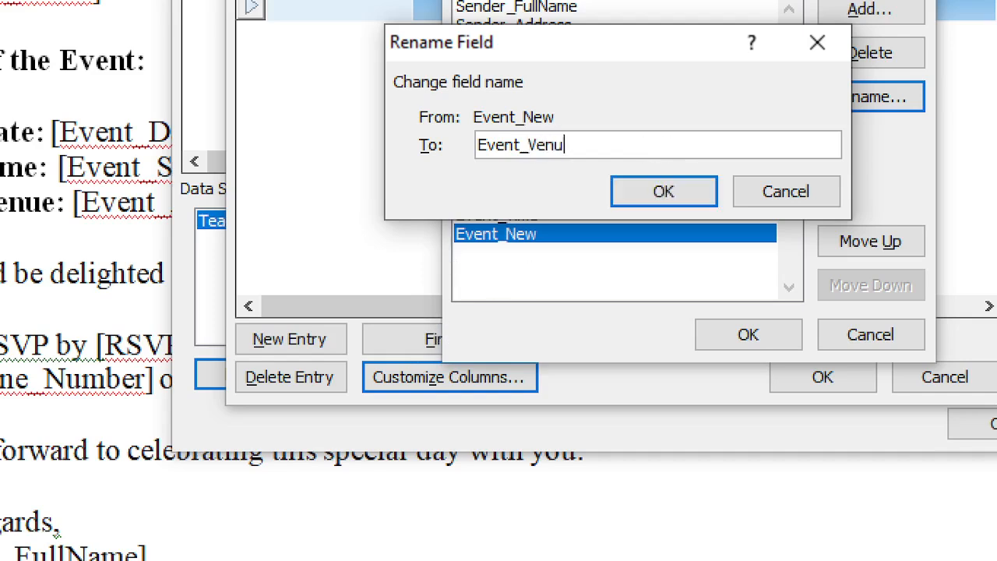
{"action": "left_click", "coordinate": [660, 199]}
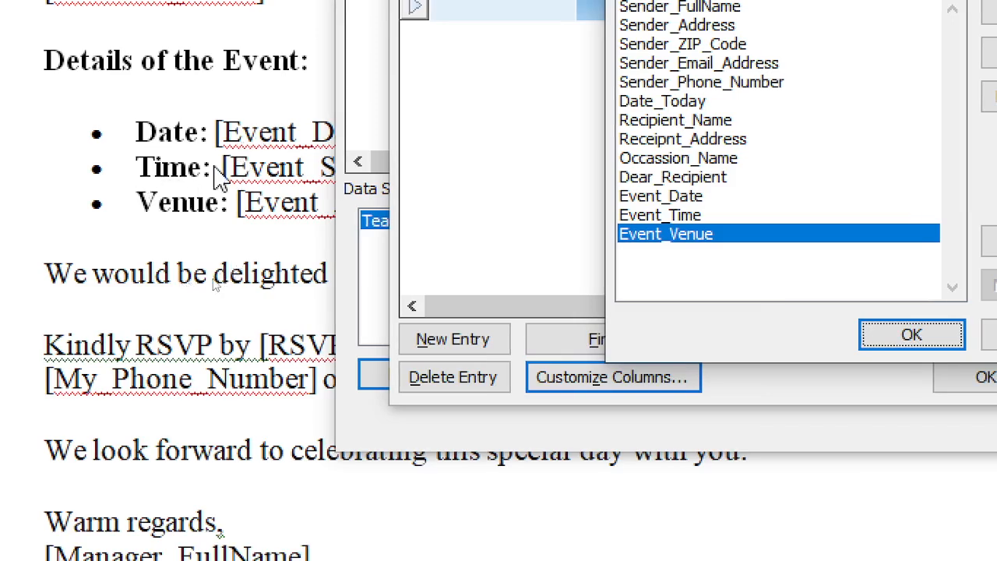
{"action": "left_click", "coordinate": [732, 196]}
{"action": "left_click", "coordinate": [702, 215]}
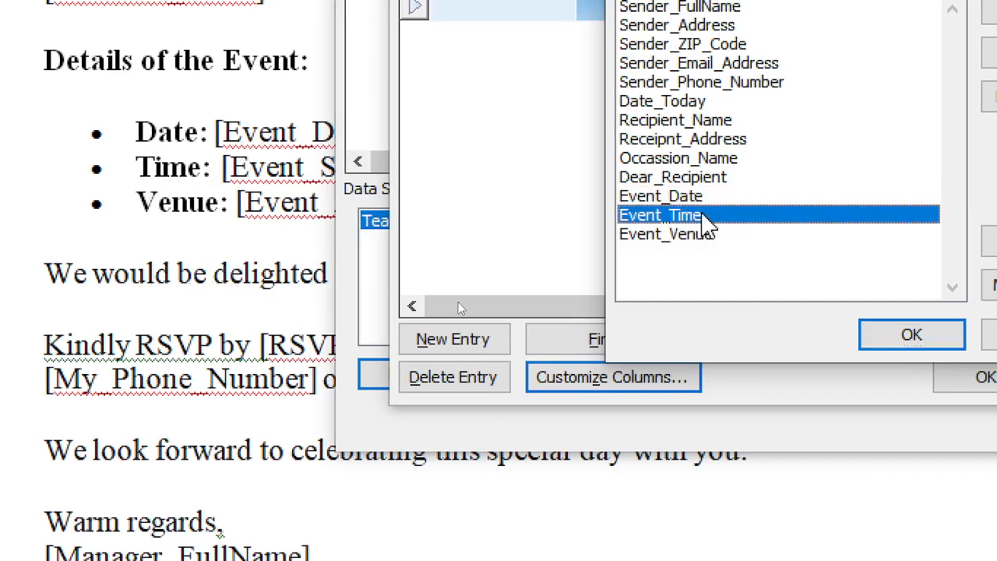
{"action": "left_click", "coordinate": [703, 237]}
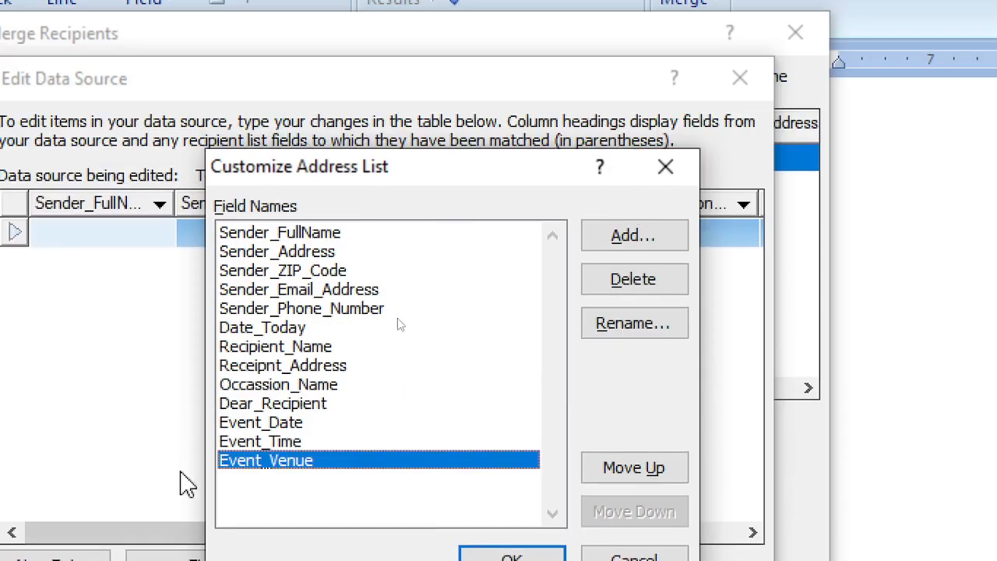
Add an RSVP_Date field to the address list after Event_Venue
{"action": "left_click", "coordinate": [656, 246]}
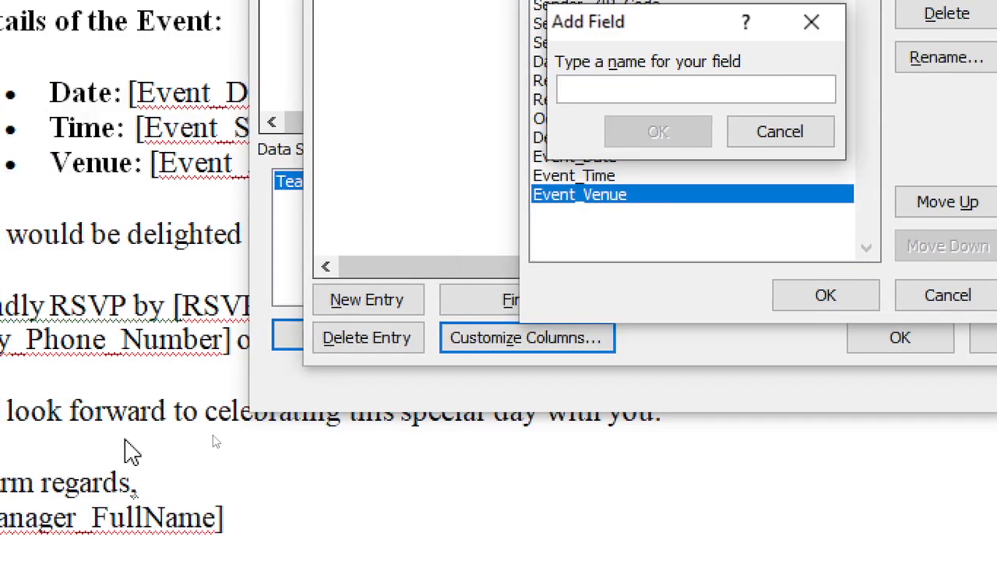
{"action": "type", "text": "RSVP_Date"}
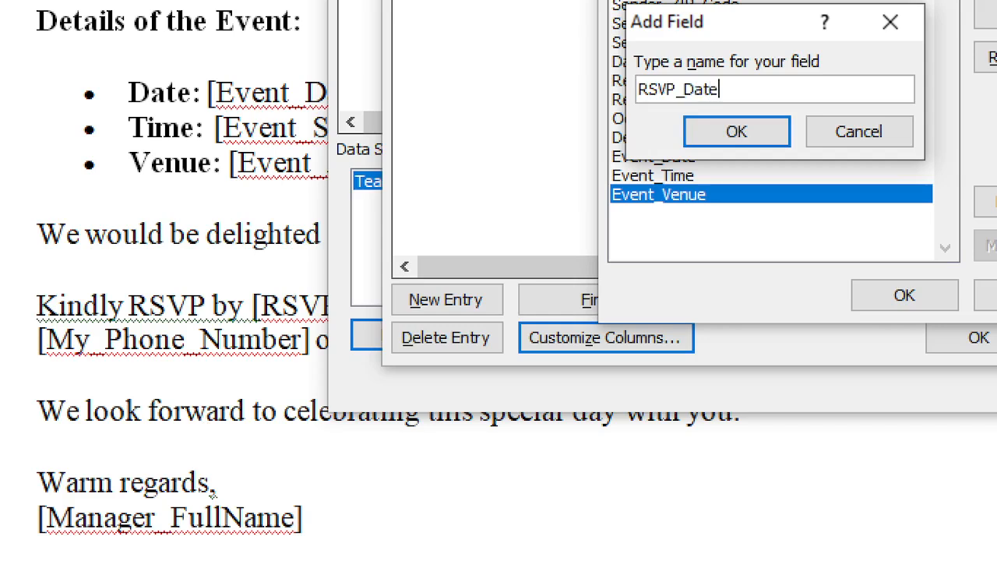
{"action": "left_click", "coordinate": [732, 134]}
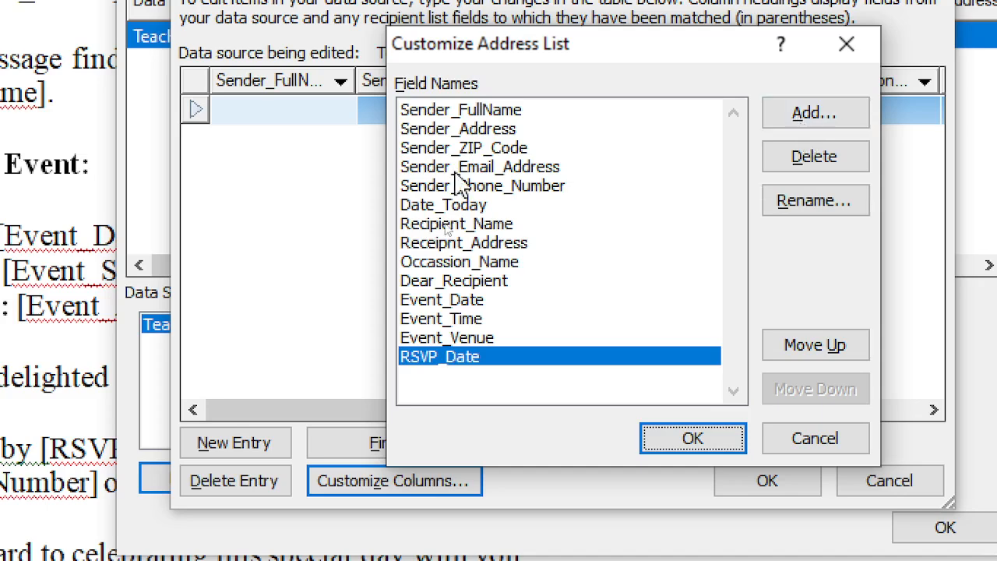
{"action": "left_click", "coordinate": [460, 115]}
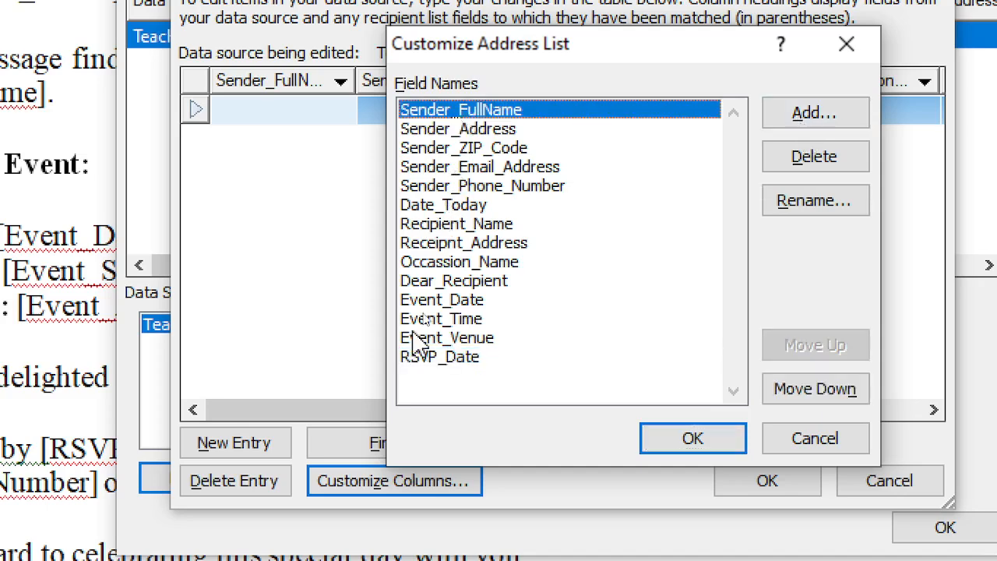
Accept the customized field list, finish editing, and save changes to the recipient database
{"action": "left_click", "coordinate": [436, 359]}
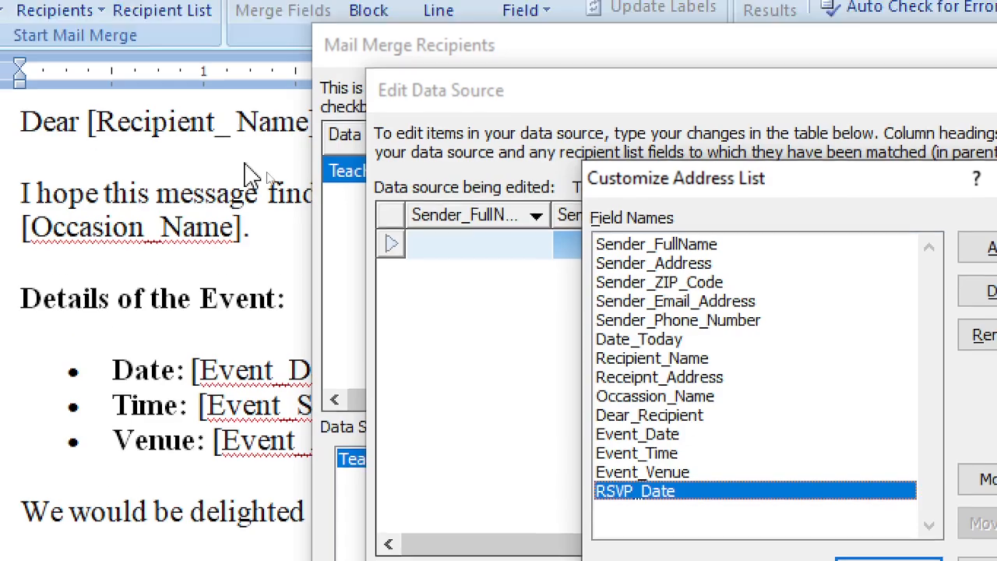
{"action": "left_click", "coordinate": [671, 246]}
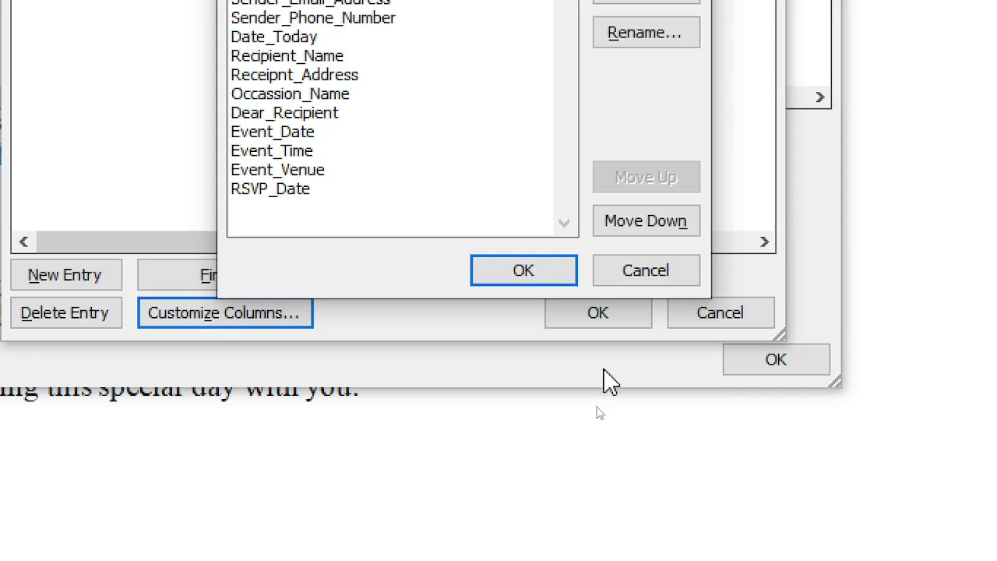
{"action": "left_click", "coordinate": [521, 277]}
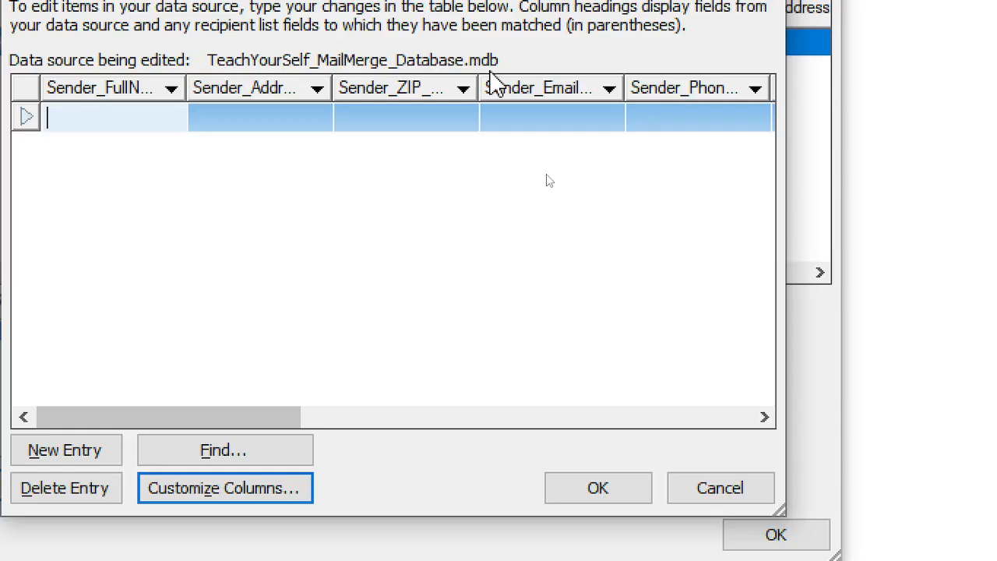
{"action": "left_click", "coordinate": [598, 491]}
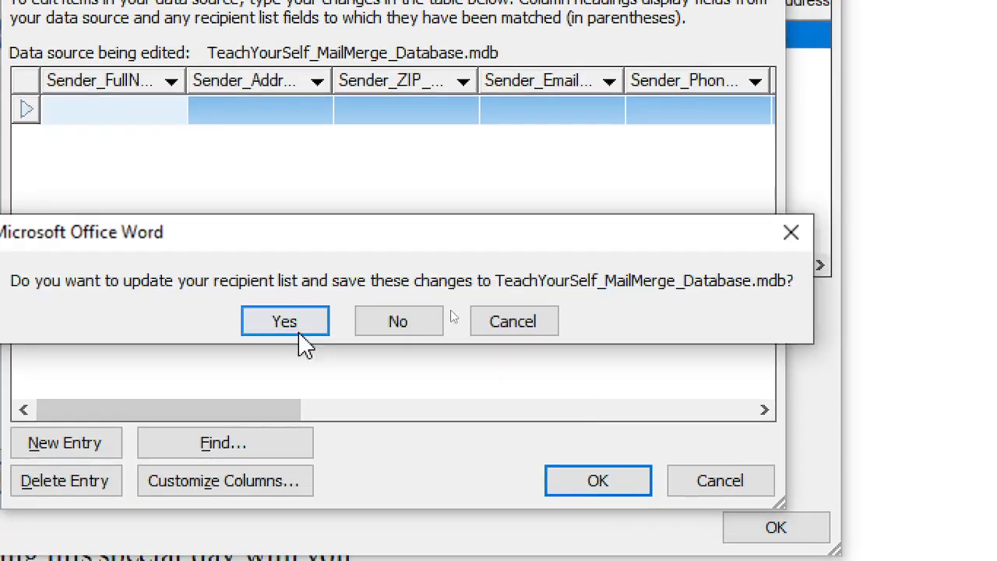
{"action": "left_click", "coordinate": [292, 327]}
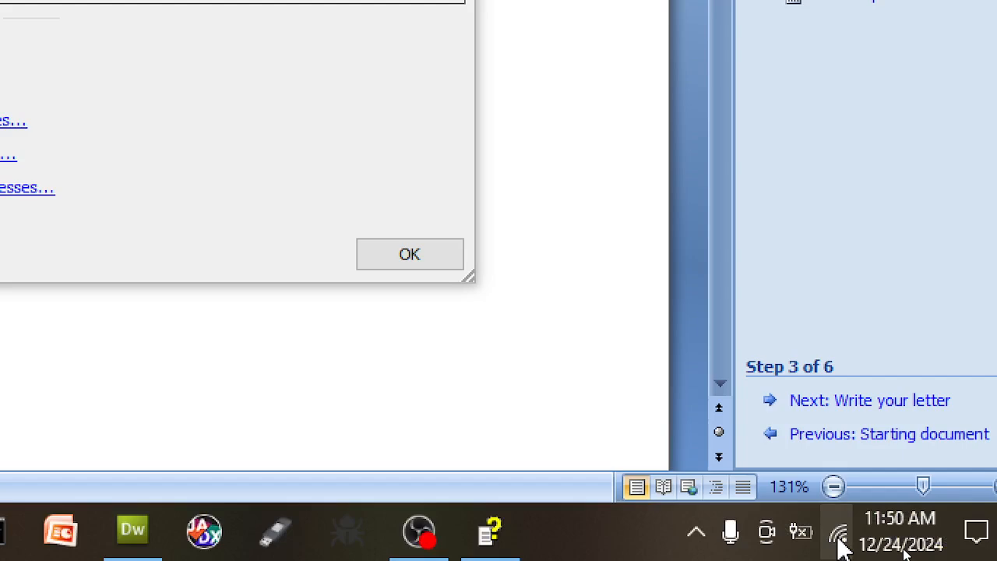
Check the available Wi-Fi networks from the taskbar flyout
{"action": "left_click", "coordinate": [840, 537]}
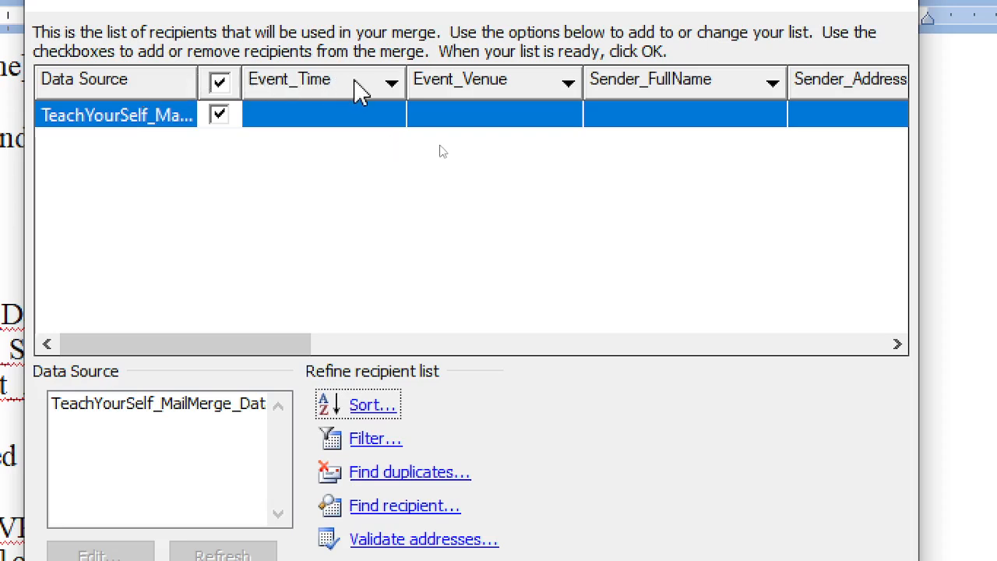
Select the single recipient row and close the recipient list with OK
{"action": "left_click", "coordinate": [337, 119]}
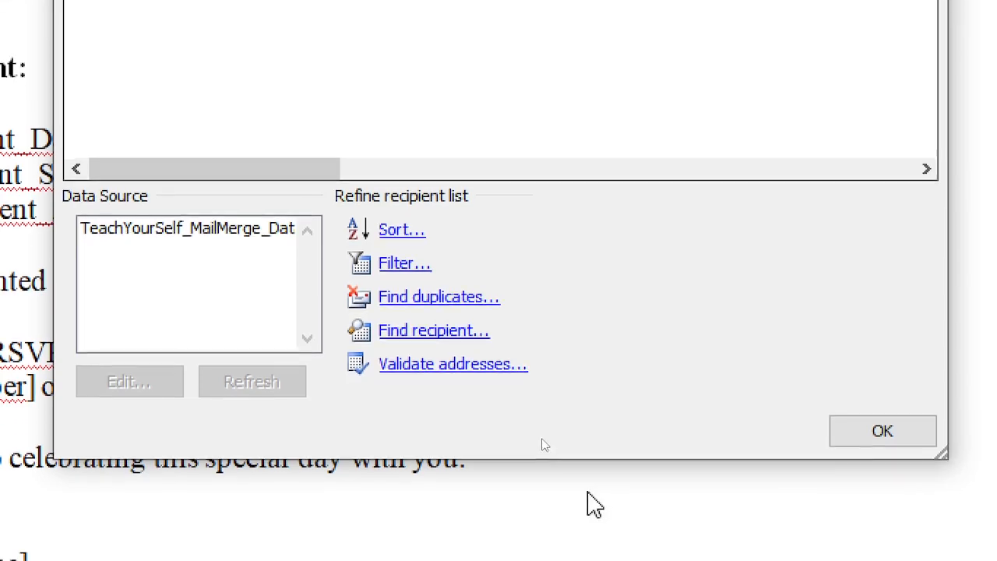
{"action": "left_click", "coordinate": [876, 435]}
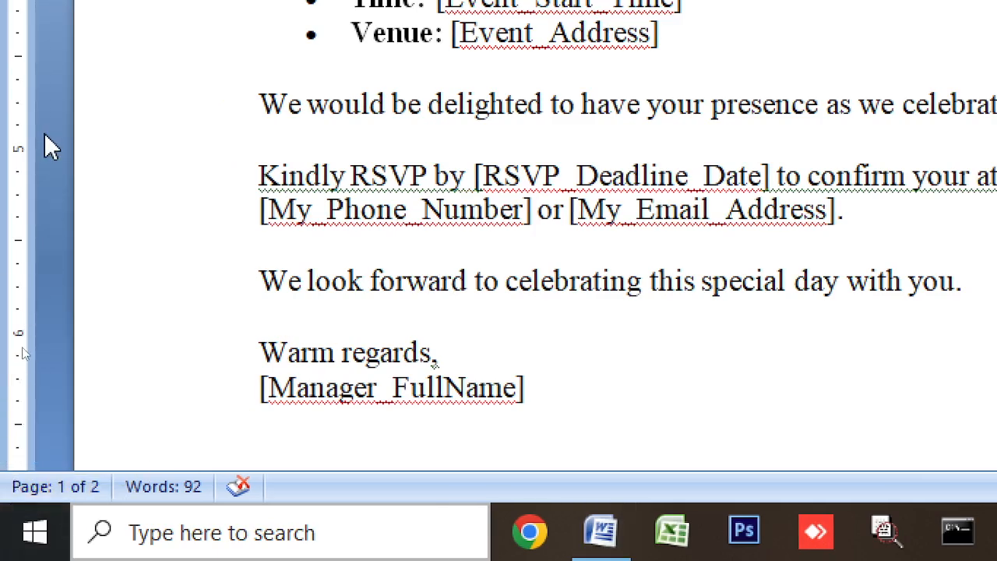
{"action": "key", "text": "super"}
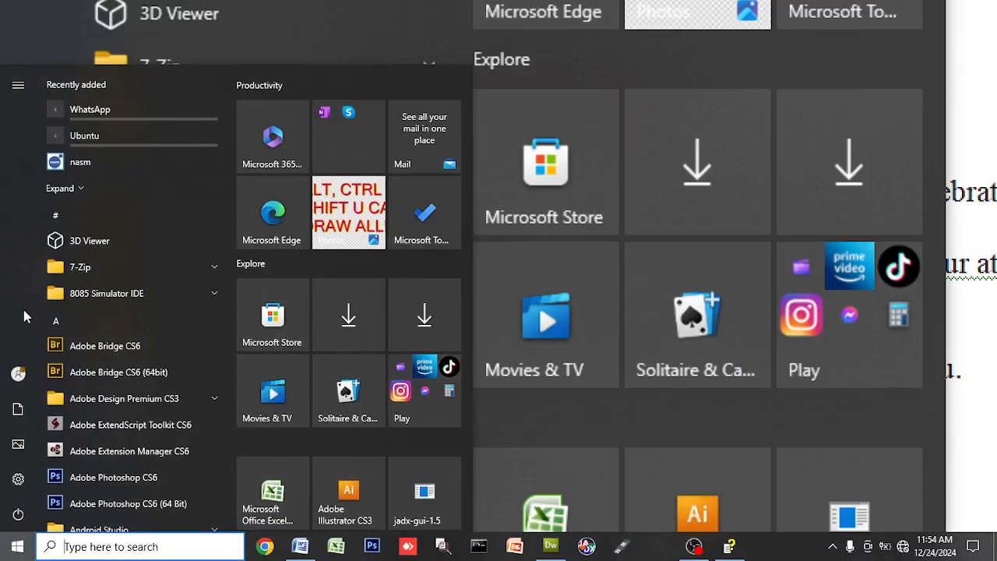
{"action": "left_click", "coordinate": [157, 320]}
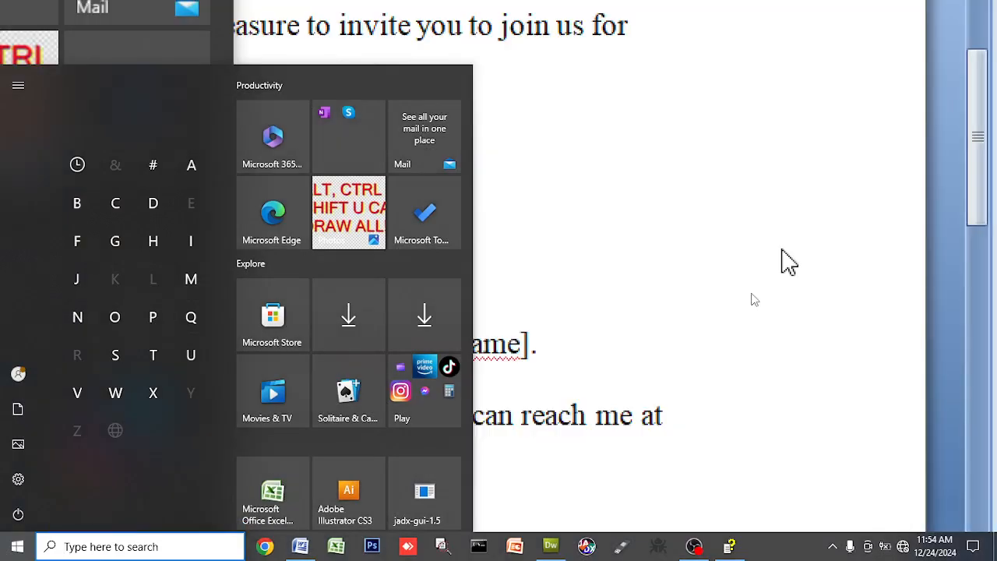
{"action": "left_click", "coordinate": [786, 262]}
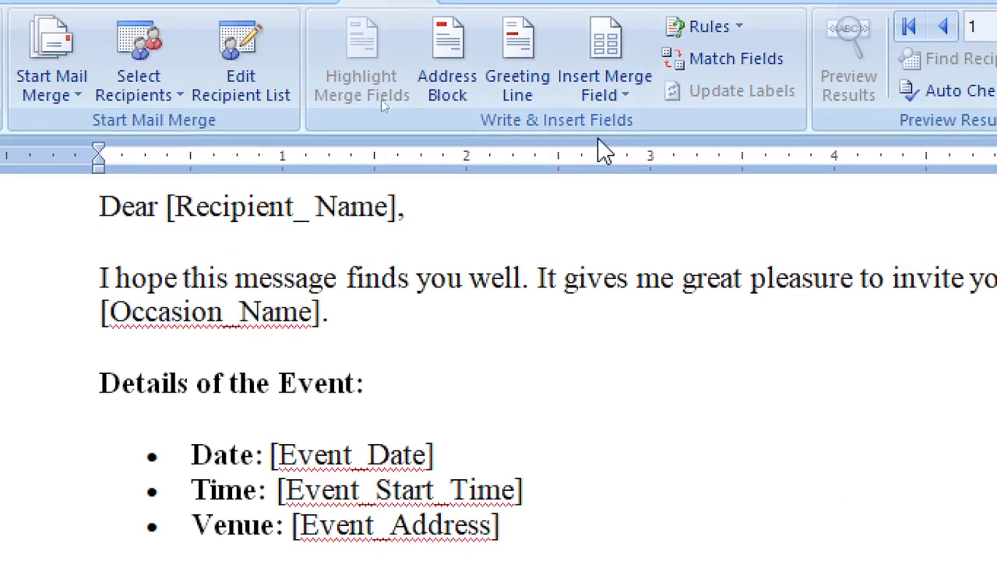
Insert the Sender_FullName merge field into the letter from Insert Merge Field
{"action": "left_click", "coordinate": [615, 95]}
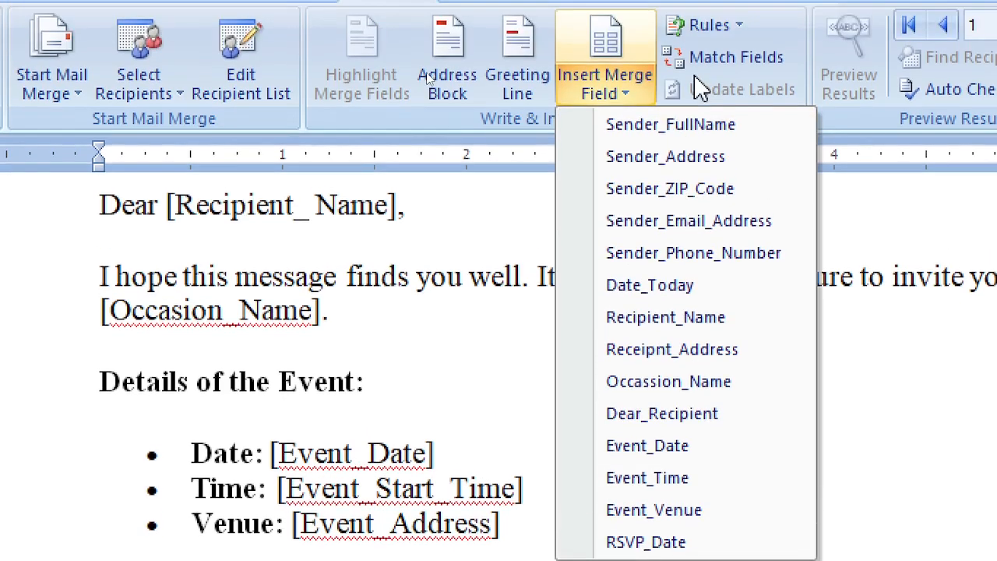
{"action": "left_click", "coordinate": [687, 125]}
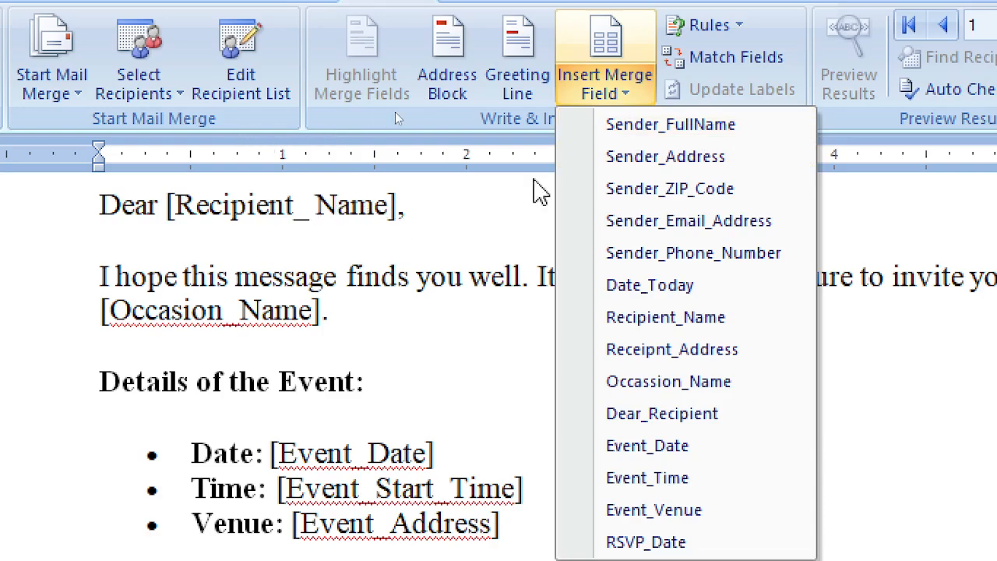
{"action": "left_click", "coordinate": [668, 124]}
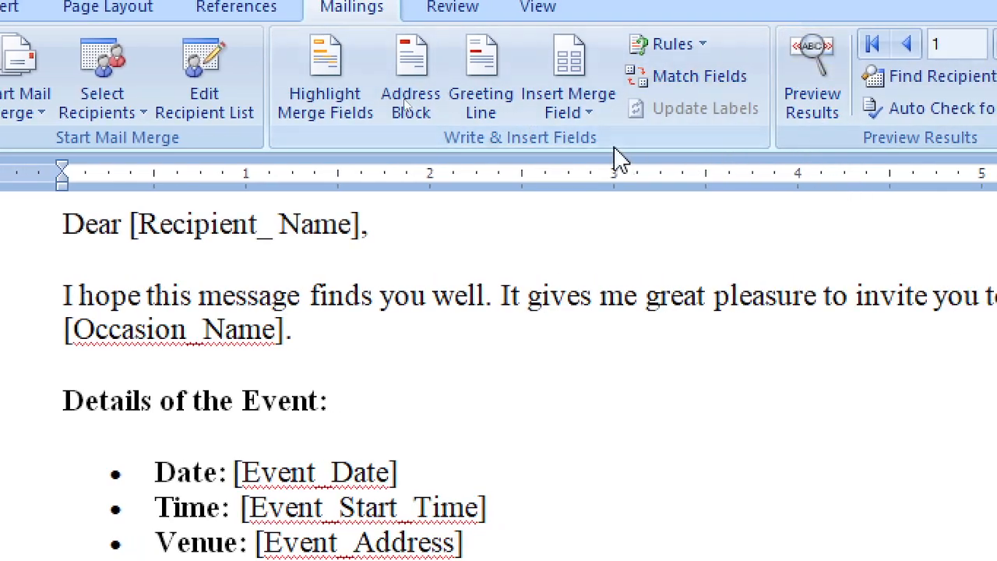
{"action": "left_click", "coordinate": [576, 107]}
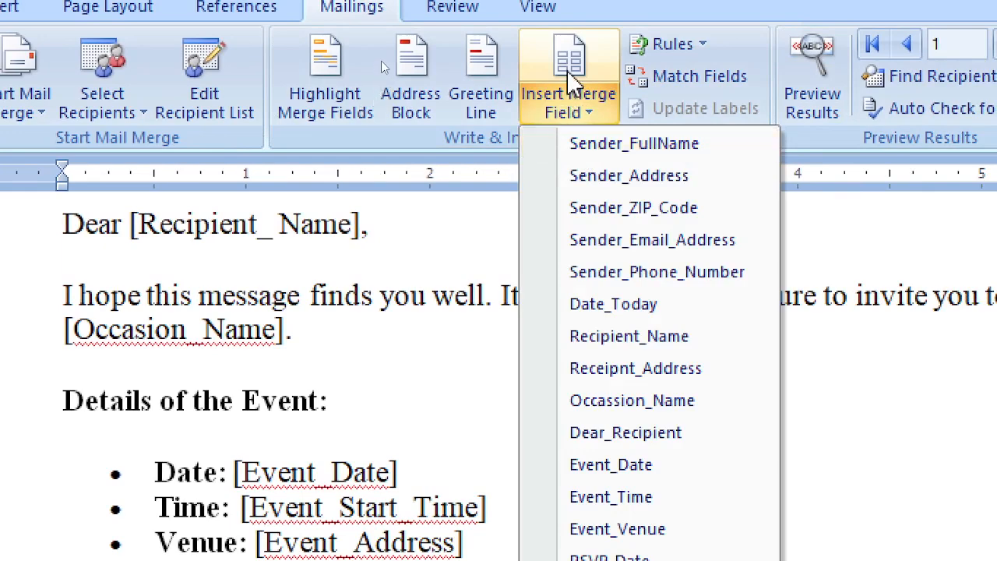
{"action": "left_click", "coordinate": [404, 229]}
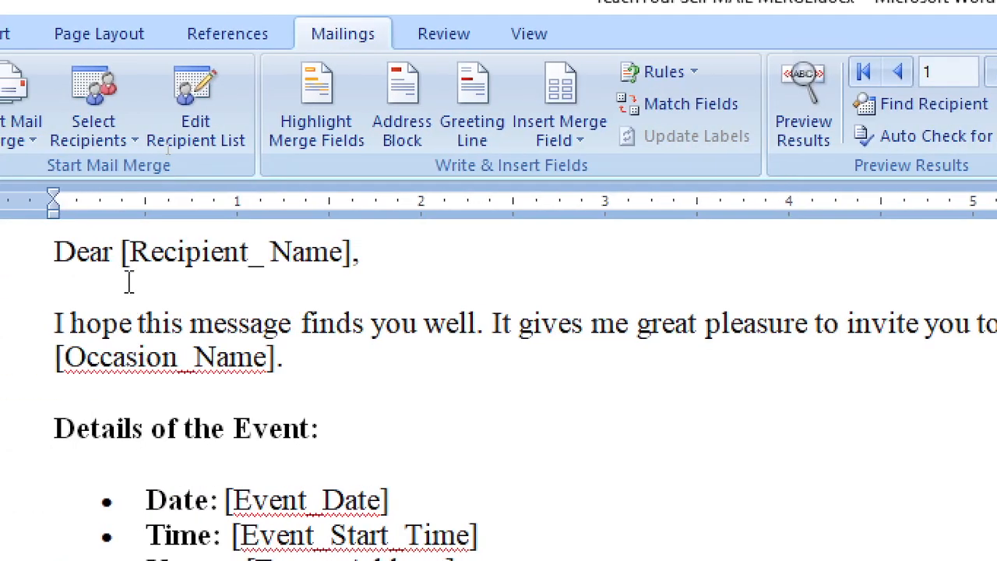
{"action": "left_click_drag", "start_coordinate": [134, 253], "coordinate": [217, 256]}
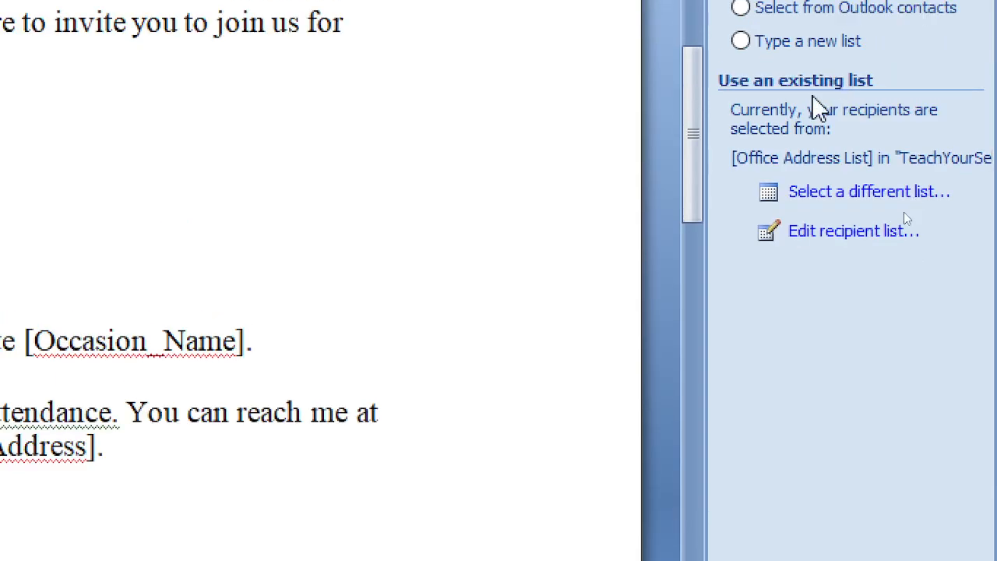
{"action": "left_click", "coordinate": [849, 238]}
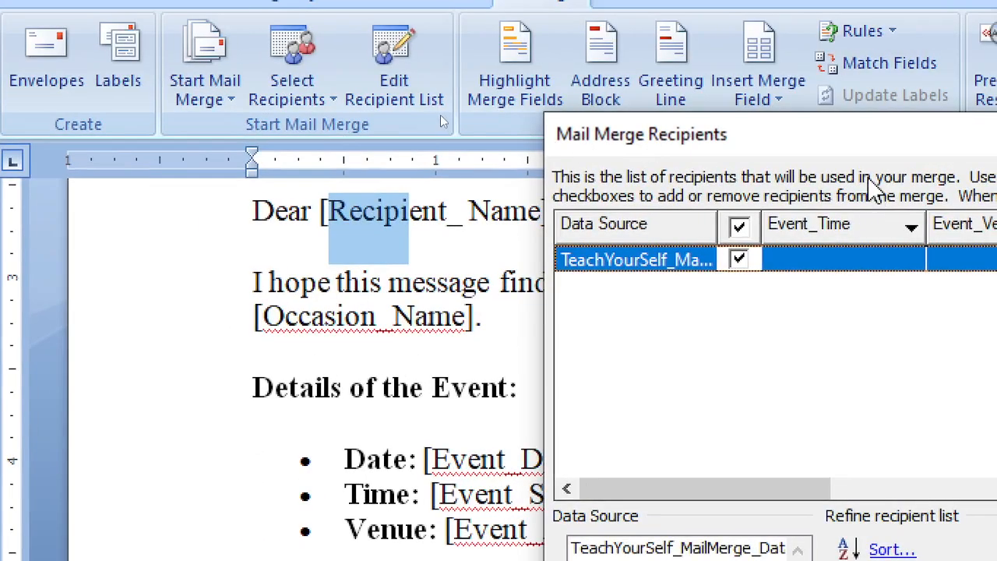
{"action": "left_click_drag", "start_coordinate": [884, 134], "coordinate": [556, 0]}
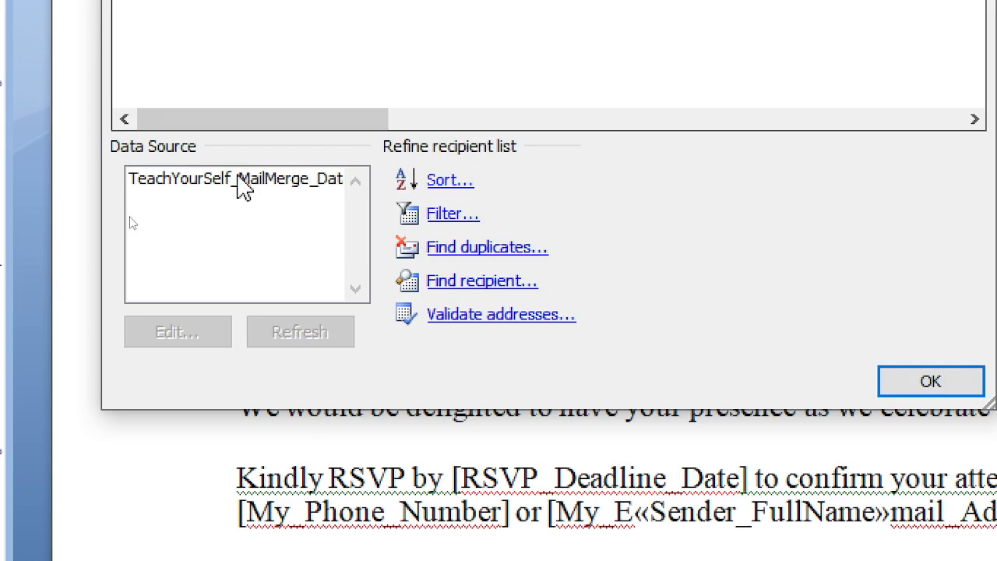
{"action": "left_click", "coordinate": [240, 179]}
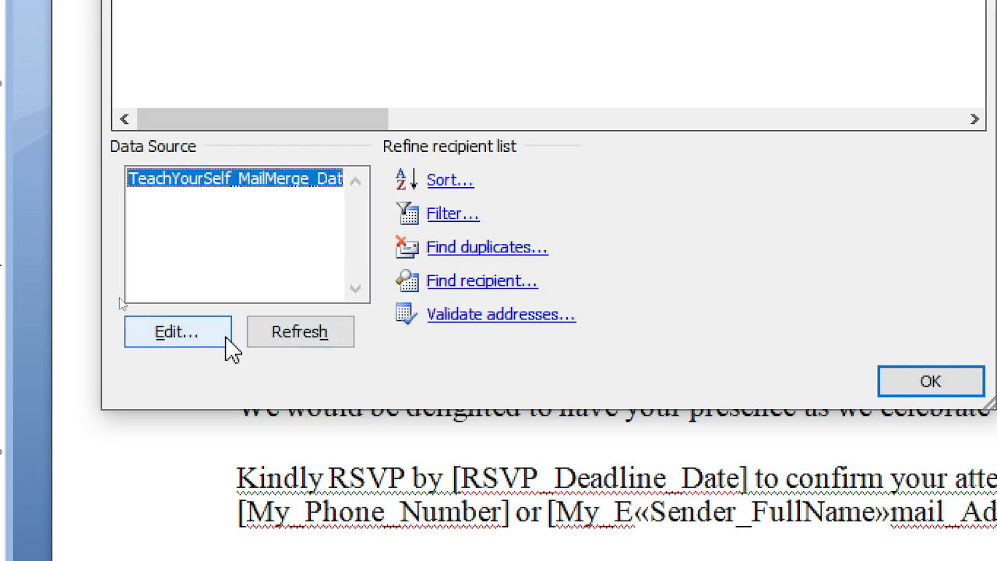
{"action": "left_click", "coordinate": [194, 336]}
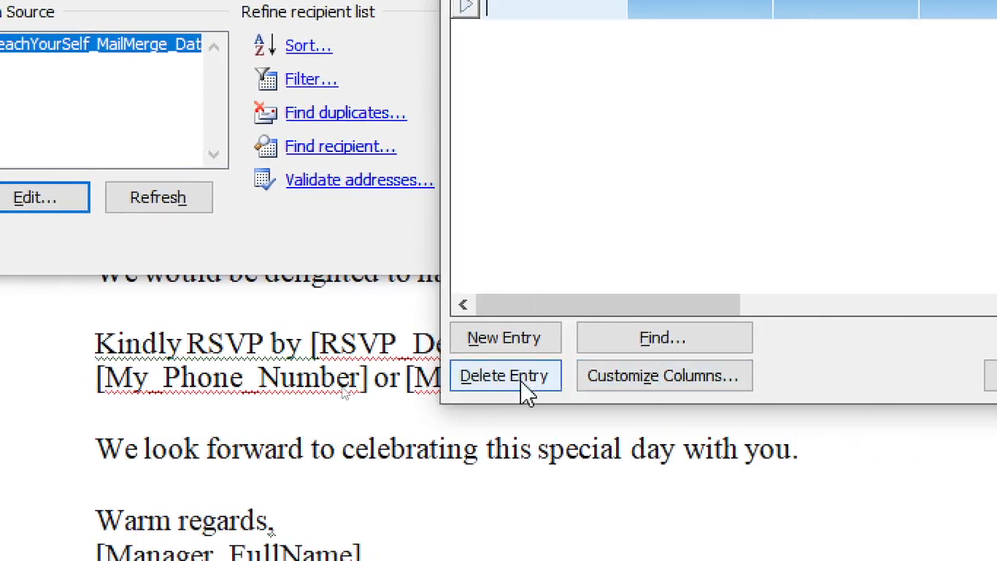
{"action": "left_click", "coordinate": [644, 394]}
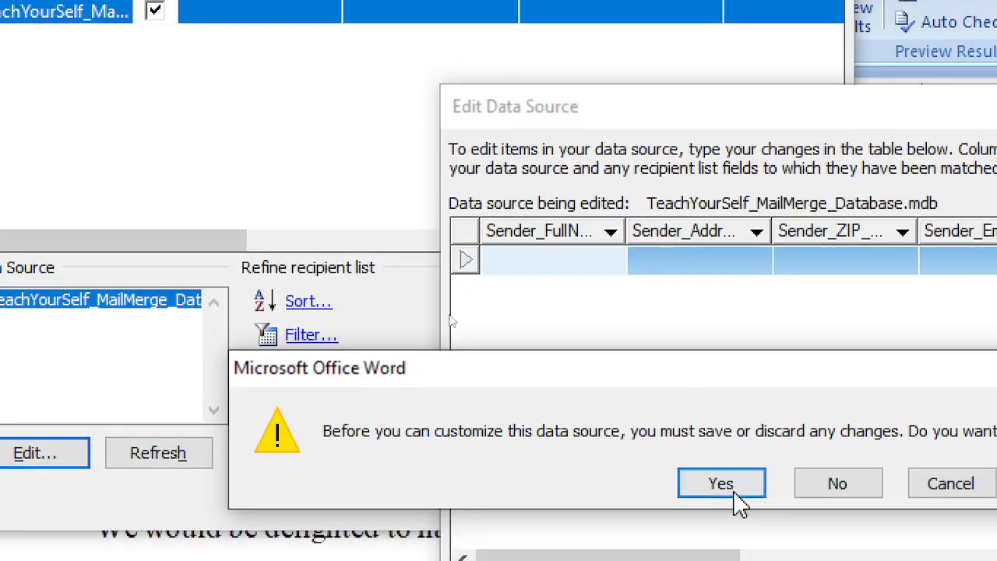
{"action": "left_click", "coordinate": [723, 225]}
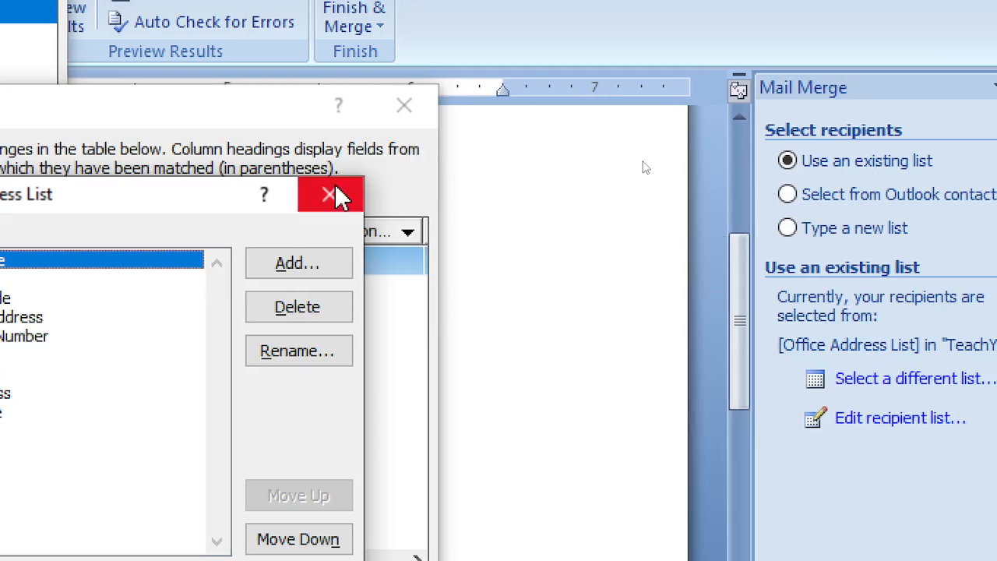
{"action": "left_click", "coordinate": [340, 197]}
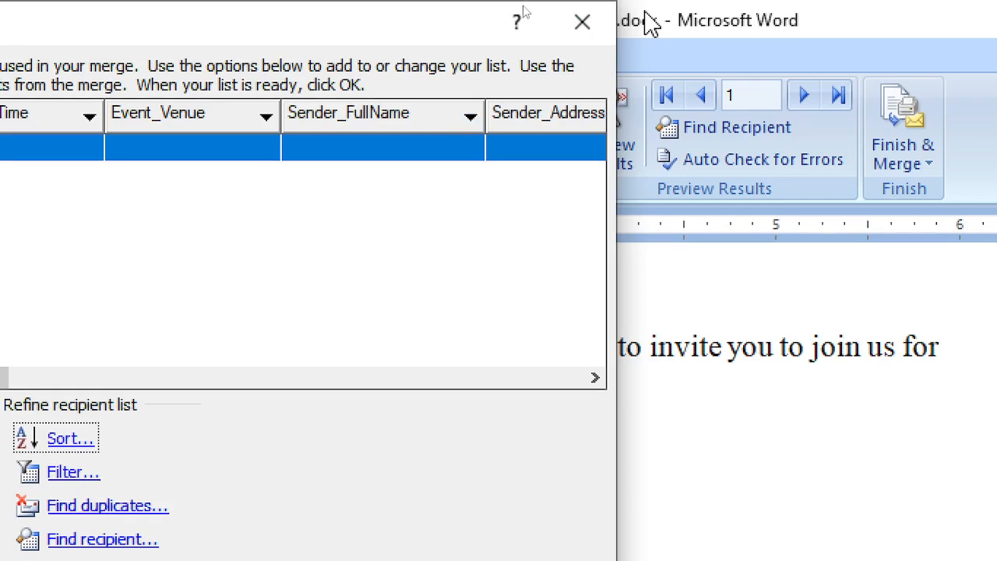
{"action": "left_click", "coordinate": [600, 23]}
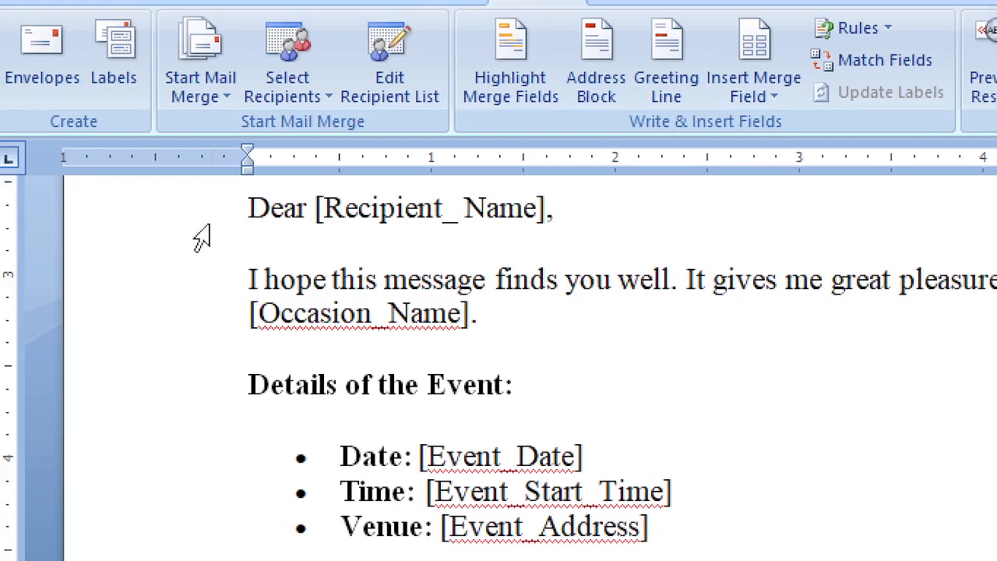
{"action": "left_click_drag", "start_coordinate": [537, 209], "coordinate": [354, 210]}
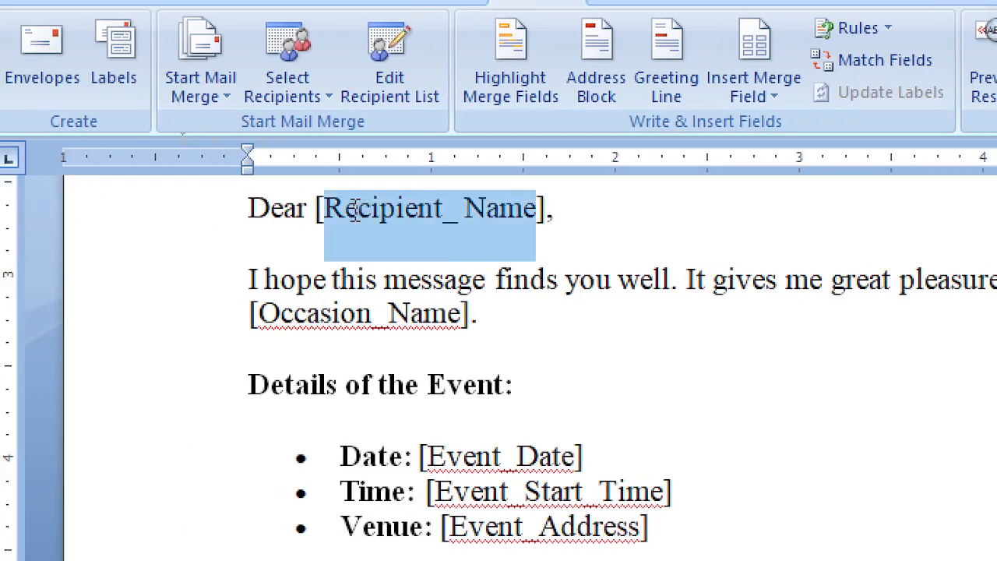
{"action": "left_click", "coordinate": [774, 103]}
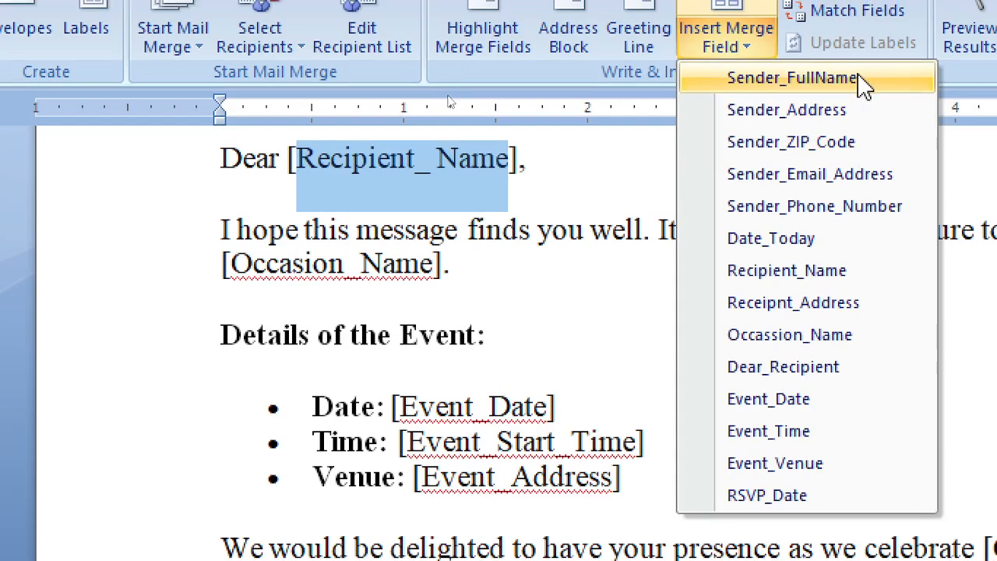
{"action": "left_click", "coordinate": [858, 78]}
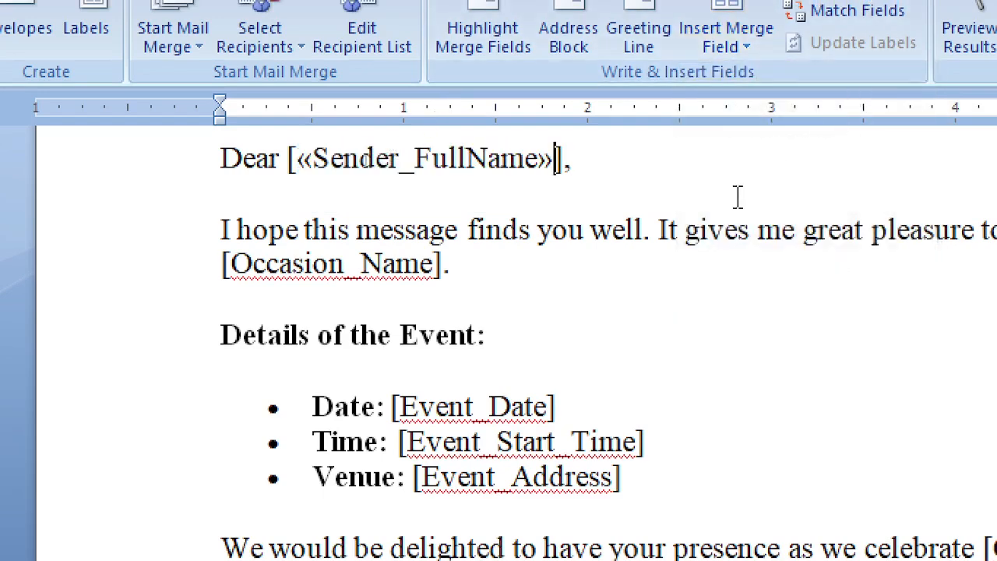
{"action": "left_click", "coordinate": [349, 170]}
{"action": "left_click", "coordinate": [375, 232]}
{"action": "left_click_drag", "start_coordinate": [313, 162], "coordinate": [301, 160]}
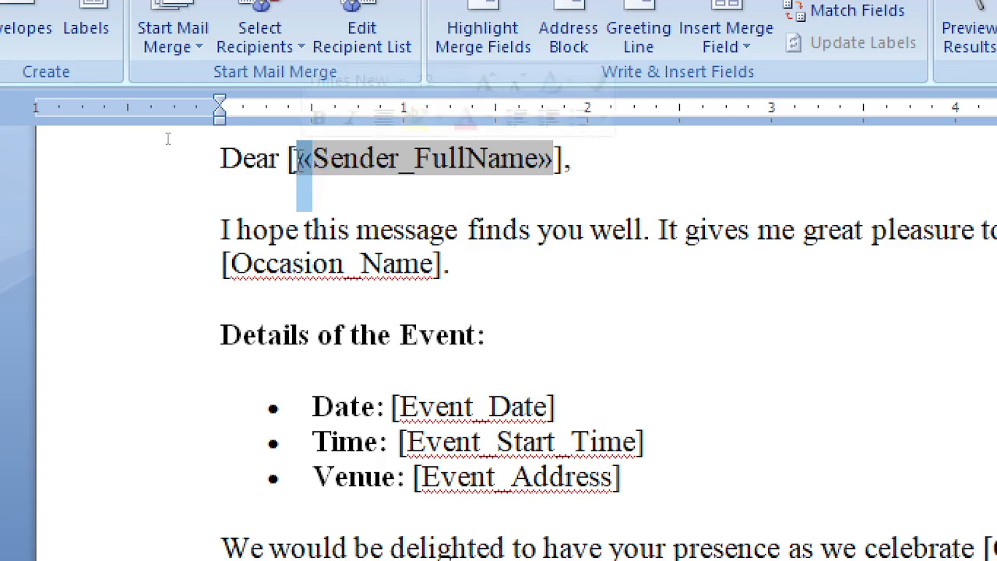
{"action": "left_click", "coordinate": [559, 198]}
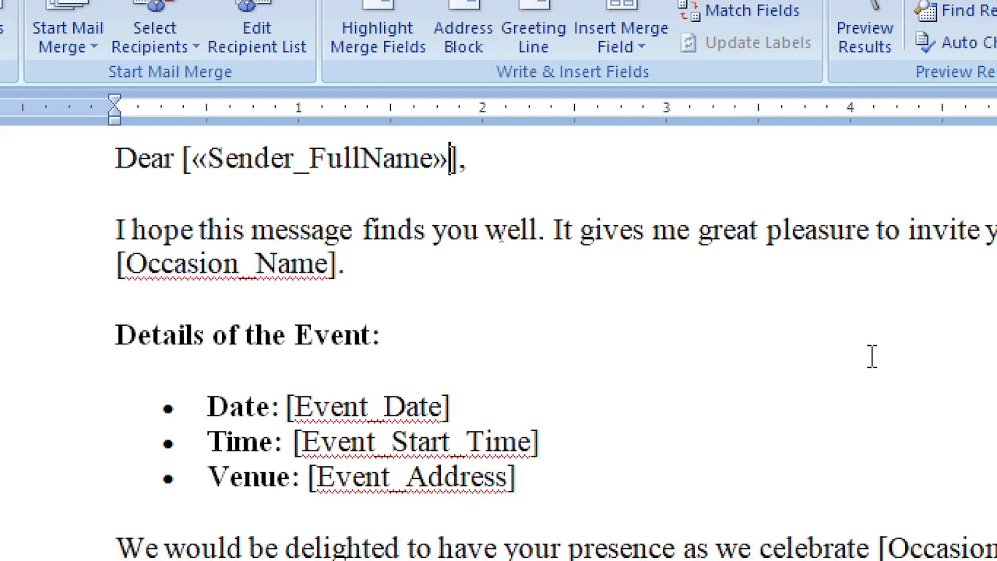
{"action": "left_click", "coordinate": [192, 160]}
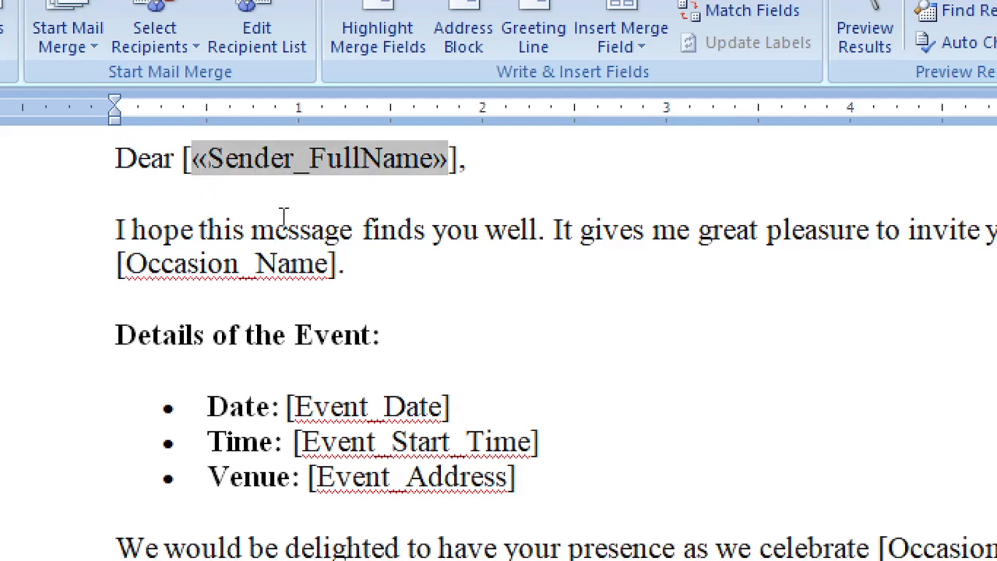
{"action": "key", "text": "Right"}
{"action": "key", "text": "Right"}
{"action": "key", "text": "Right"}
{"action": "left_click", "coordinate": [532, 176]}
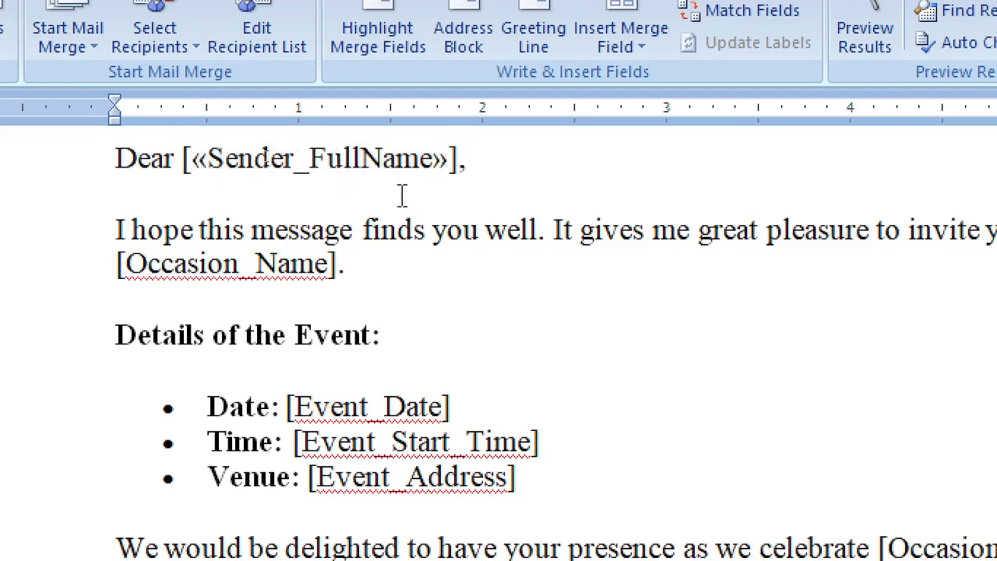
{"action": "left_click", "coordinate": [193, 156]}
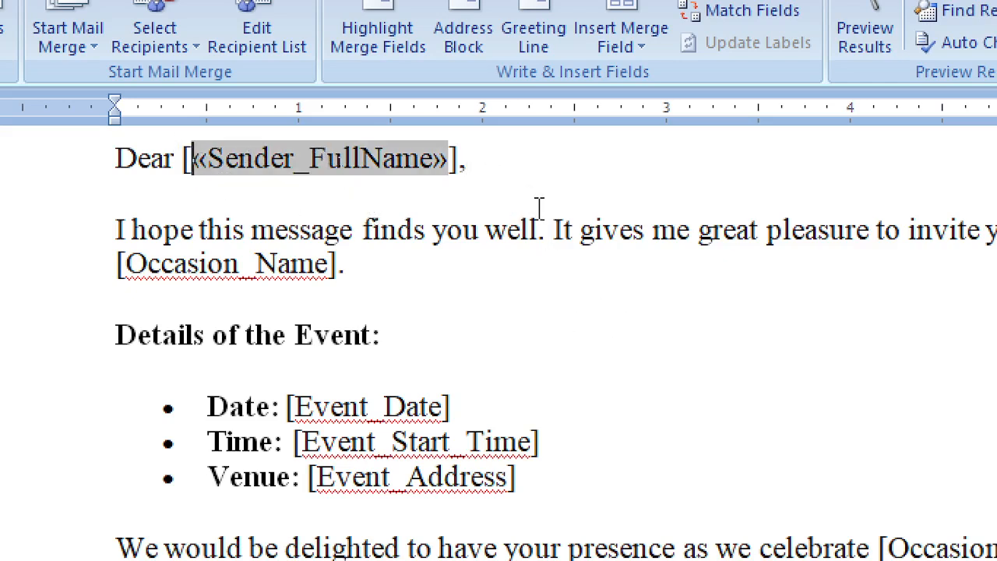
{"action": "key", "text": "ctrl+z"}
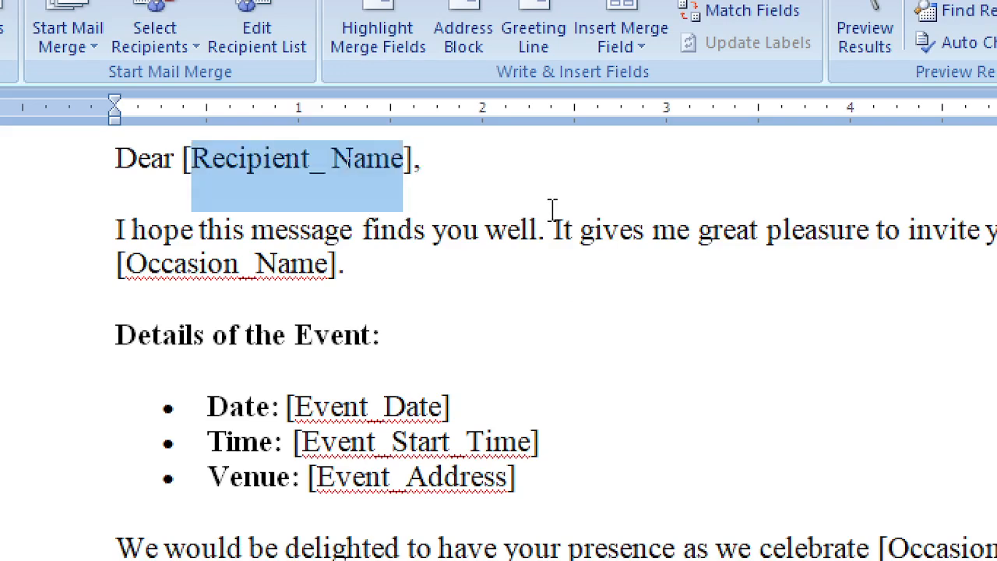
{"action": "left_click", "coordinate": [437, 170]}
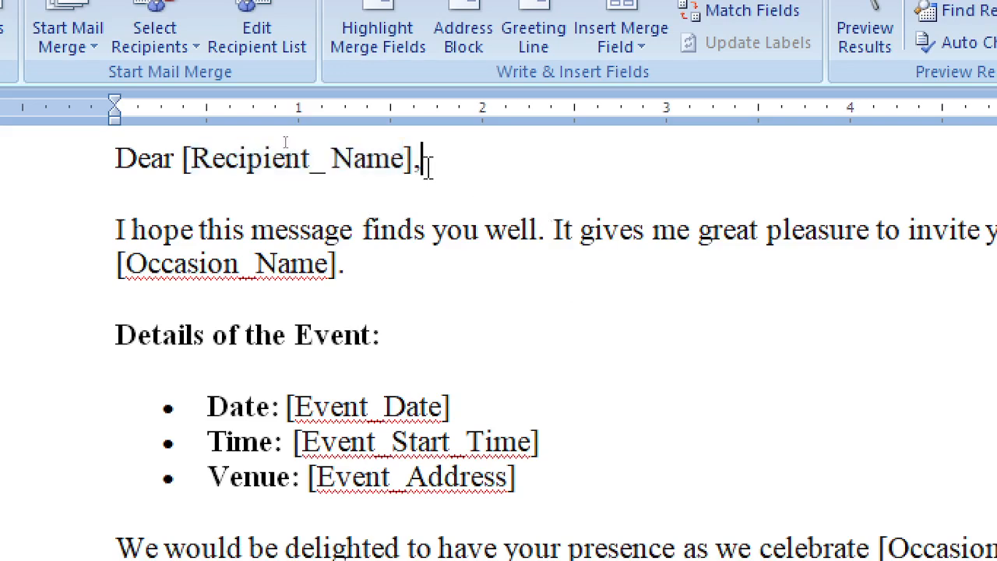
{"action": "left_click_drag", "start_coordinate": [415, 159], "coordinate": [201, 170]}
{"action": "left_click", "coordinate": [186, 165]}
{"action": "key", "text": "Delete"}
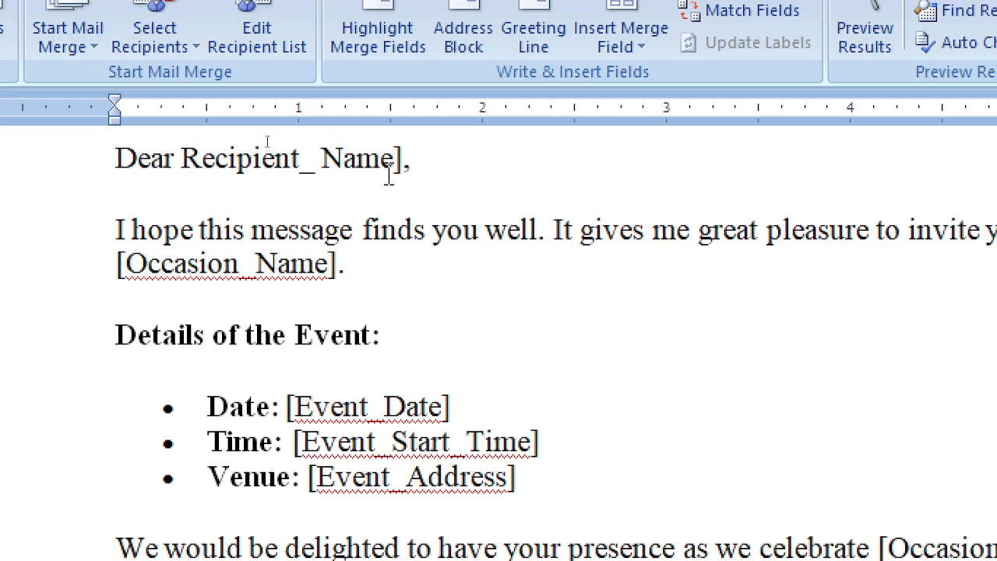
{"action": "left_click", "coordinate": [396, 158]}
{"action": "key", "text": "Delete"}
{"action": "key", "text": "ctrl+z"}
{"action": "key", "text": "ctrl+z"}
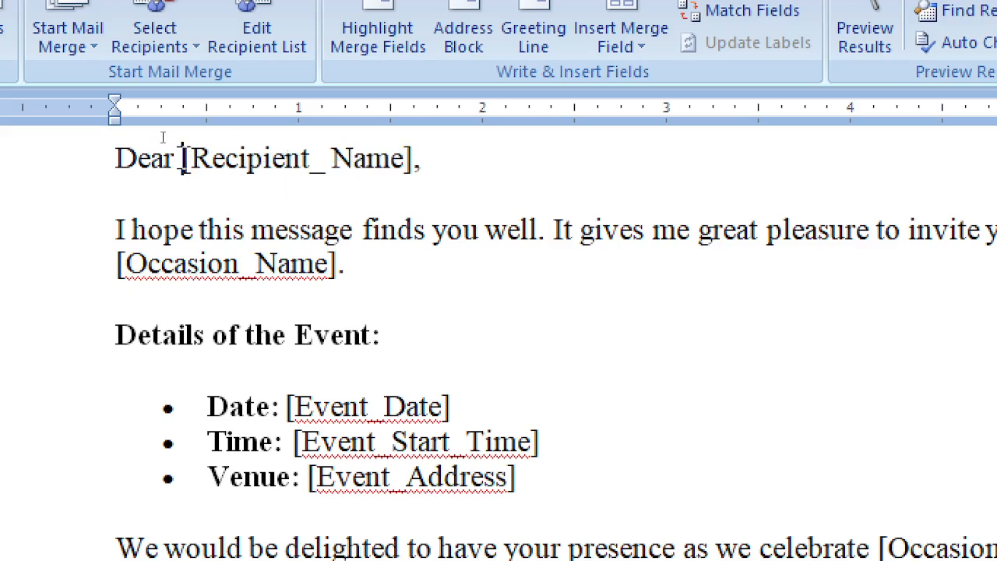
{"action": "left_click_drag", "start_coordinate": [184, 160], "coordinate": [421, 160]}
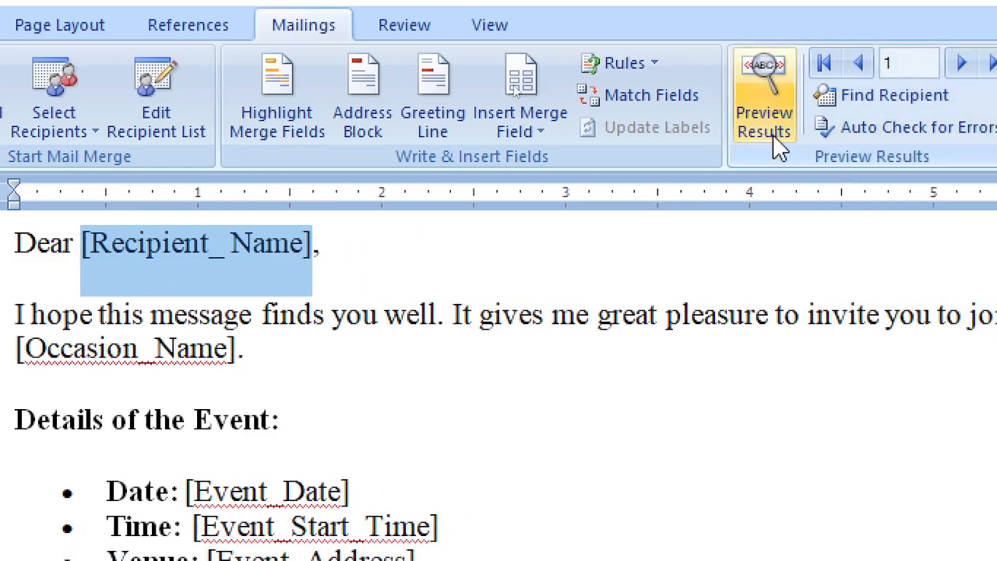
Insert the Sender_FullName merge field after Dear in the greeting
{"action": "left_click", "coordinate": [523, 137]}
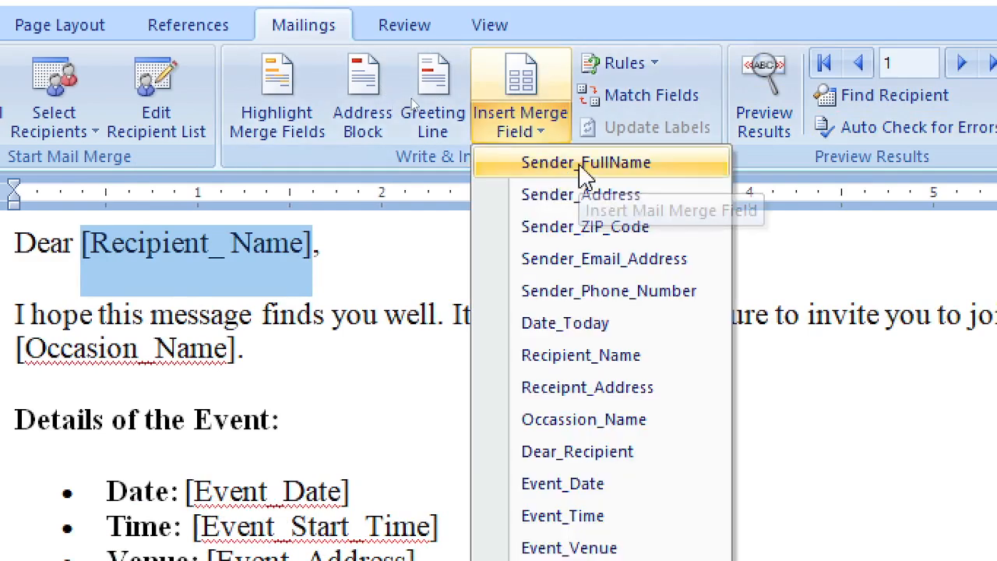
{"action": "left_click", "coordinate": [583, 165]}
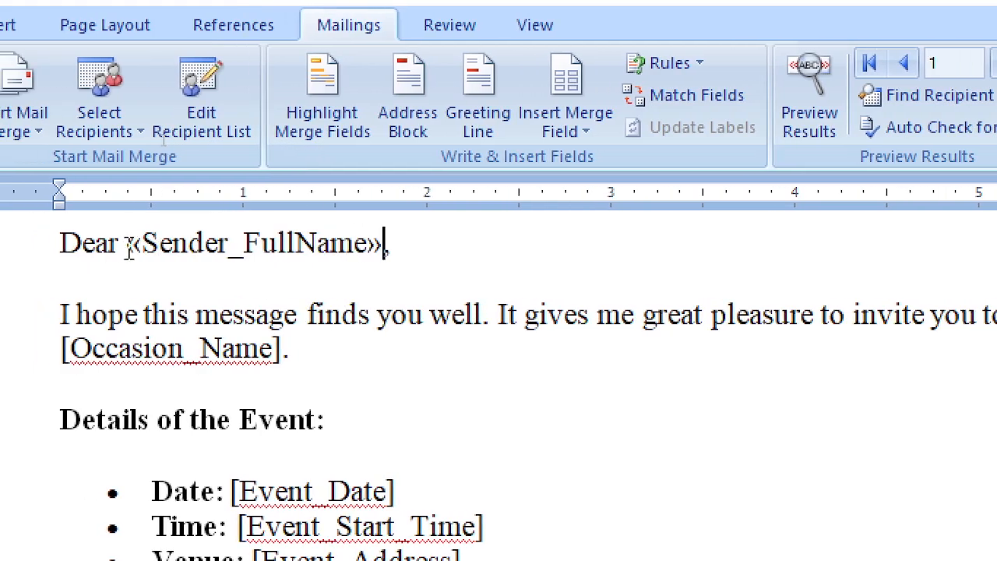
{"action": "left_click_drag", "start_coordinate": [130, 248], "coordinate": [181, 243]}
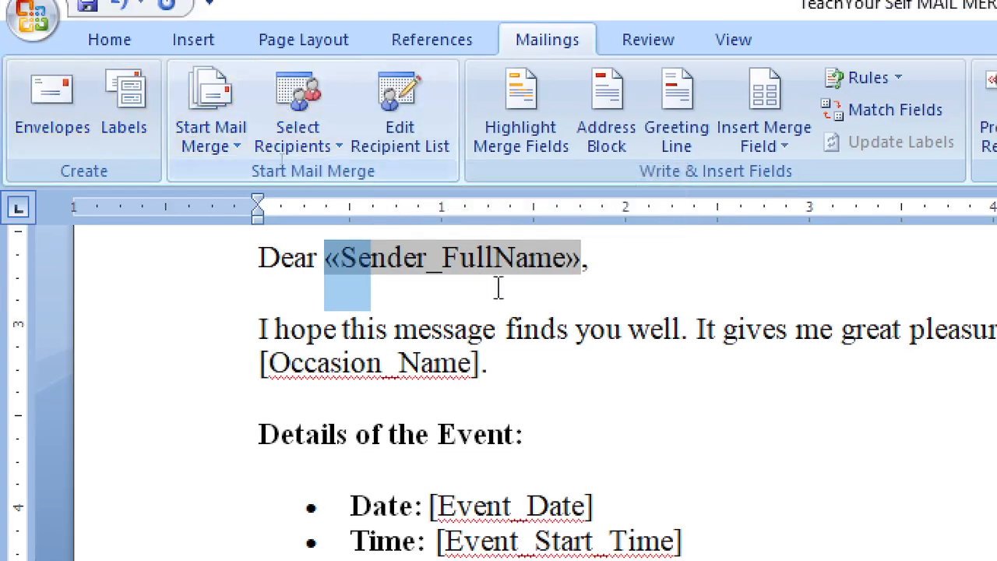
{"action": "left_click", "coordinate": [605, 296]}
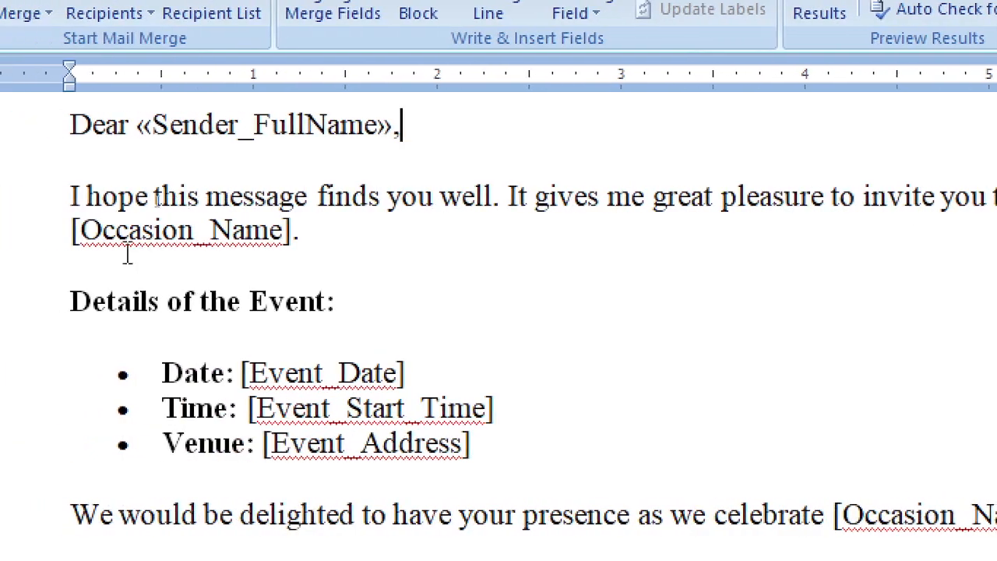
Undo the wrong field in the greeting and select the [FullName] placeholder at the top
{"action": "scroll", "coordinate": [169, 201], "scroll_direction": "up", "scroll_amount": 5}
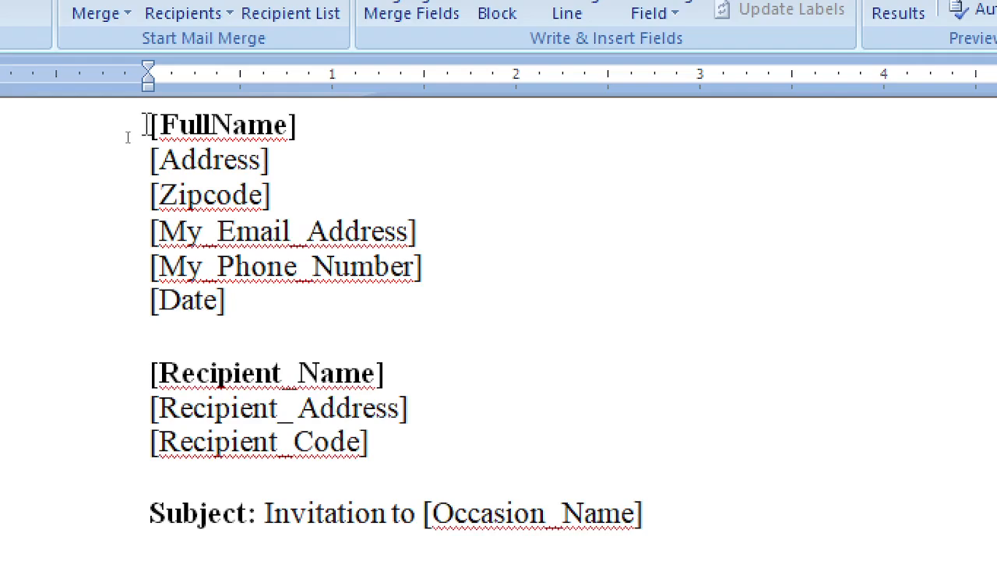
{"action": "left_click_drag", "start_coordinate": [148, 126], "coordinate": [259, 124]}
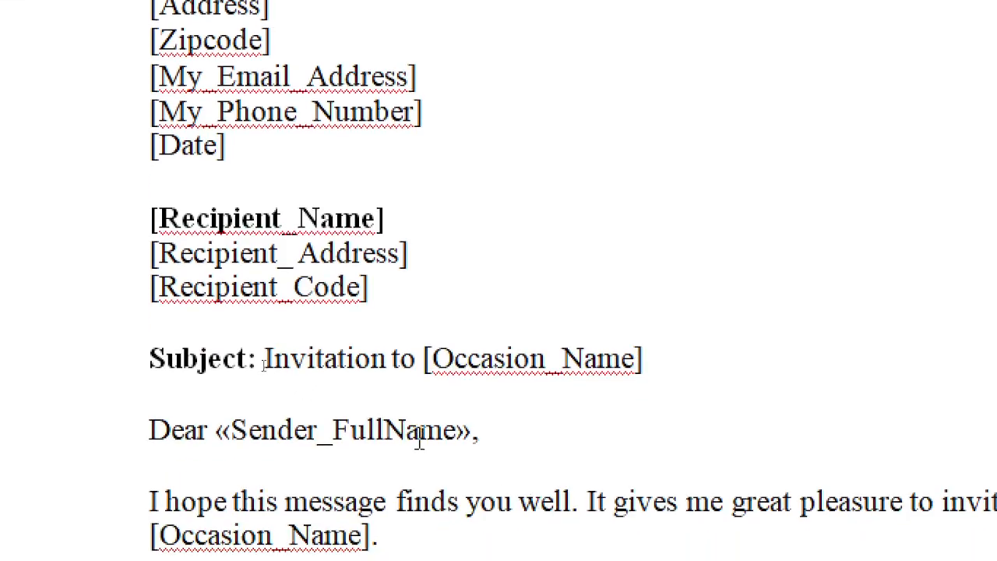
{"action": "left_click", "coordinate": [418, 428]}
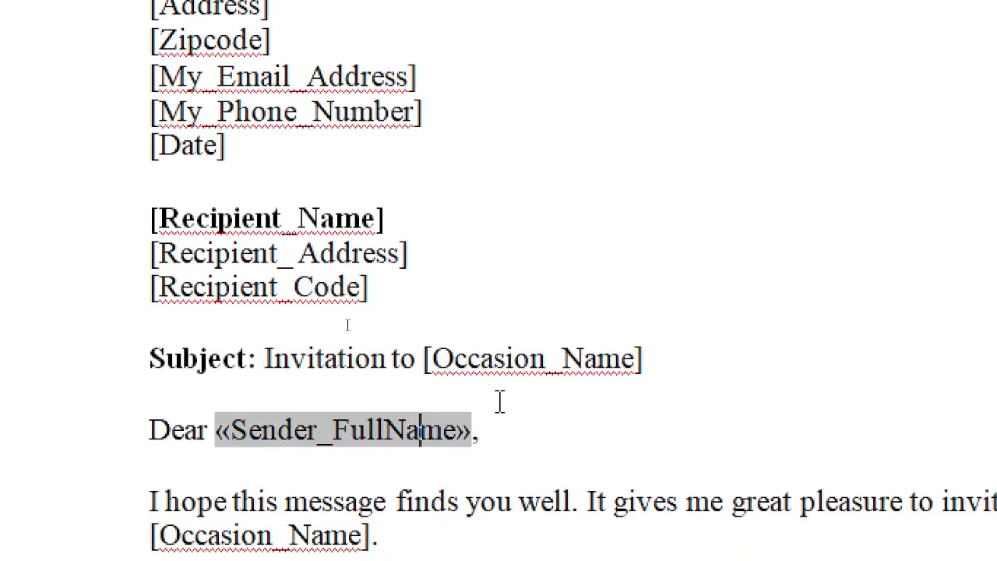
{"action": "key", "text": "ctrl+z"}
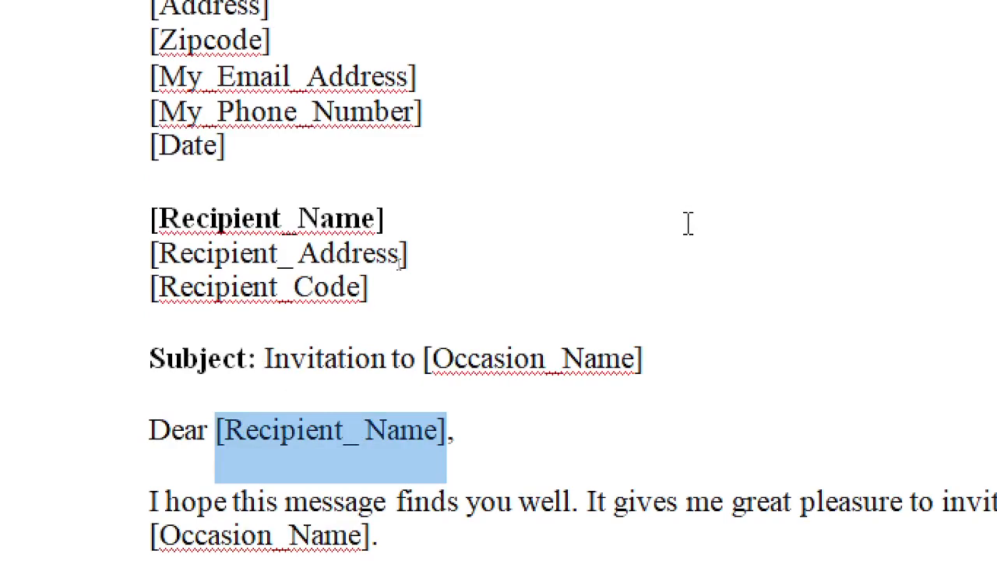
{"action": "left_click", "coordinate": [689, 223]}
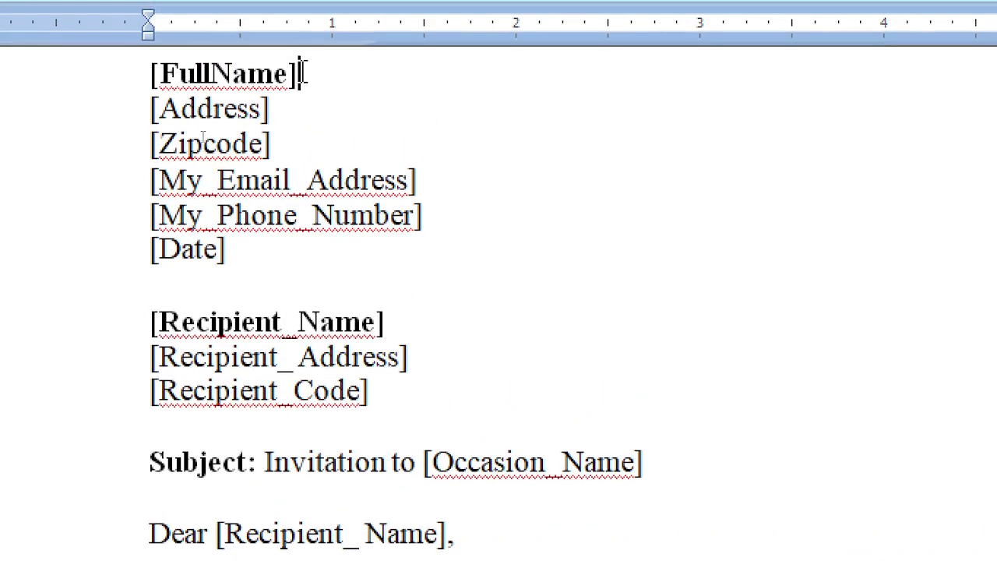
{"action": "left_click_drag", "start_coordinate": [299, 58], "coordinate": [130, 57]}
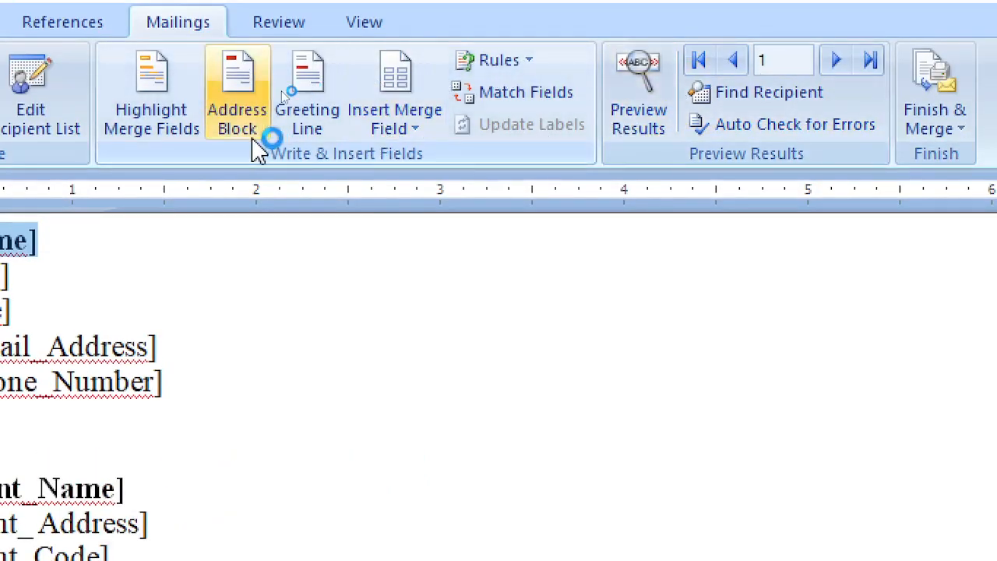
Replace [FullName], [Address] and [Zipcode] with Sender_FullName, Sender_Address and Sender_ZIP_Code fields
{"action": "left_click", "coordinate": [395, 128]}
{"action": "left_click", "coordinate": [584, 159]}
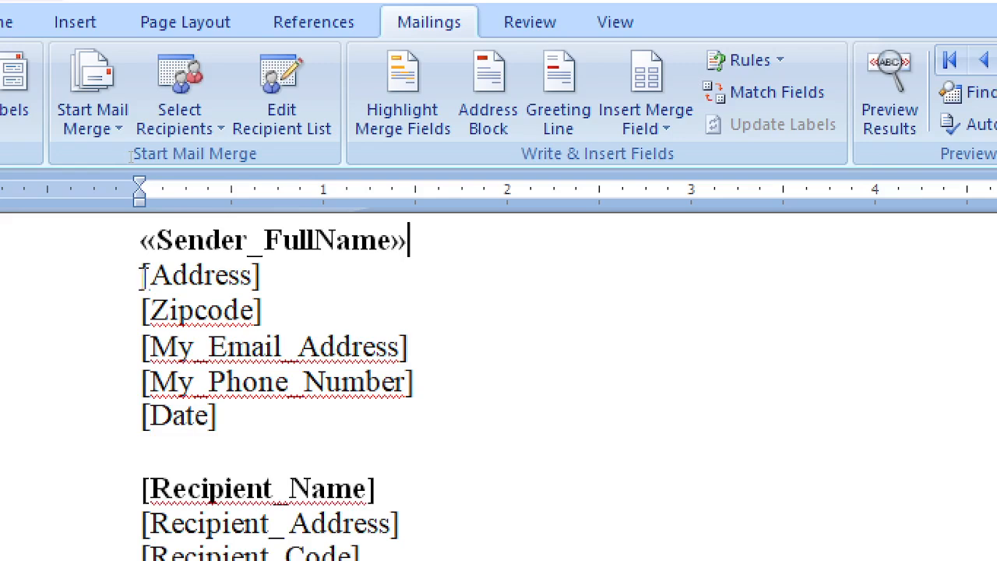
{"action": "left_click_drag", "start_coordinate": [141, 274], "coordinate": [259, 274]}
{"action": "left_click", "coordinate": [646, 121]}
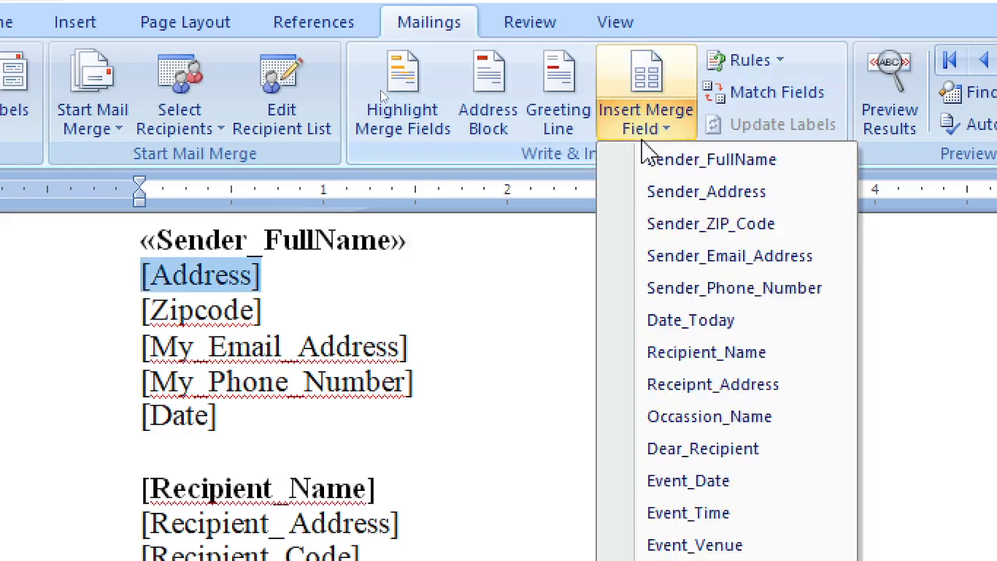
{"action": "left_click", "coordinate": [685, 192]}
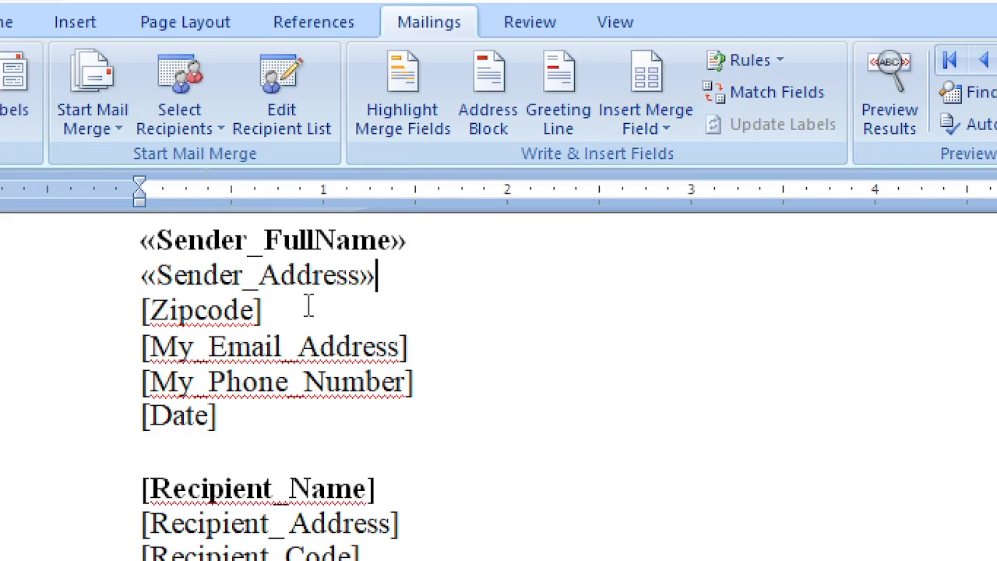
{"action": "left_click_drag", "start_coordinate": [307, 305], "coordinate": [124, 312]}
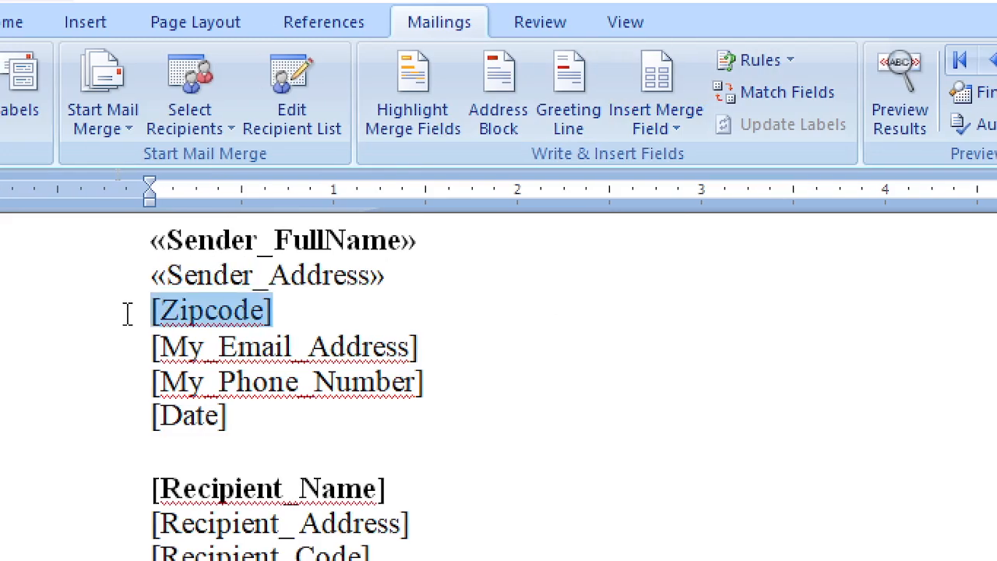
{"action": "left_click", "coordinate": [668, 129]}
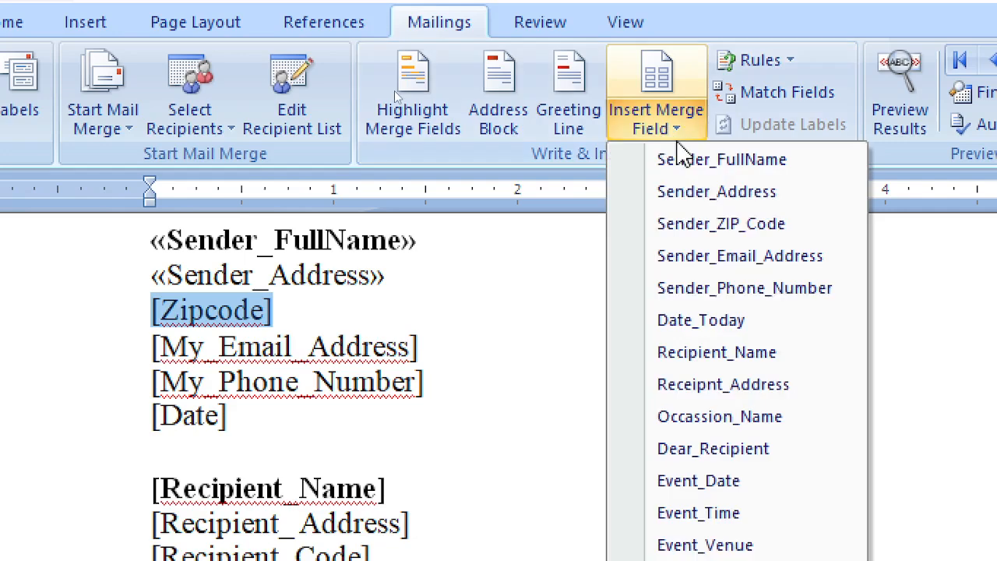
{"action": "left_click", "coordinate": [762, 227]}
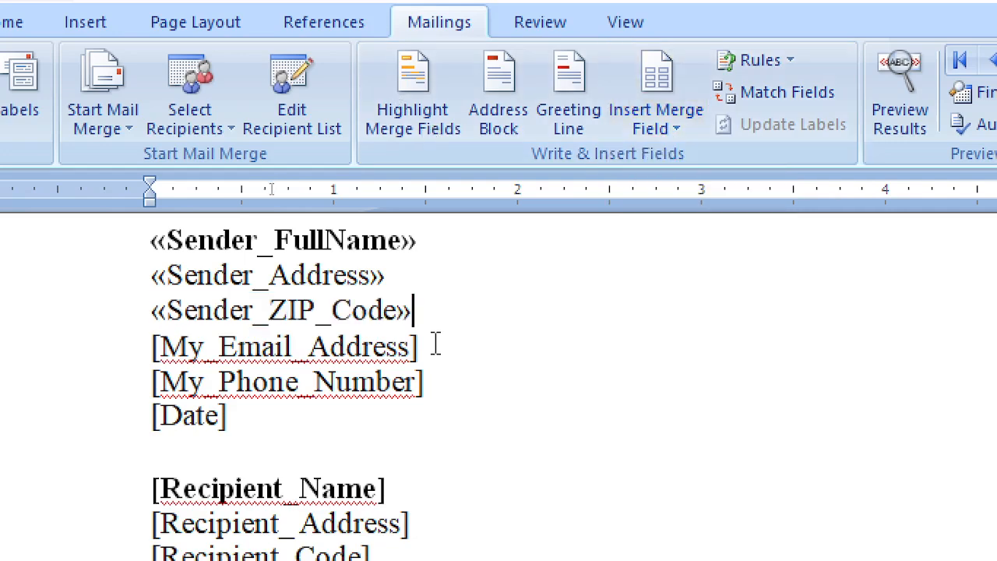
Replace [My_Email_Address] and [My_Phone_Number] with Sender_Email_Address and Sender_Phone_Number fields
{"action": "left_click_drag", "start_coordinate": [433, 346], "coordinate": [153, 349]}
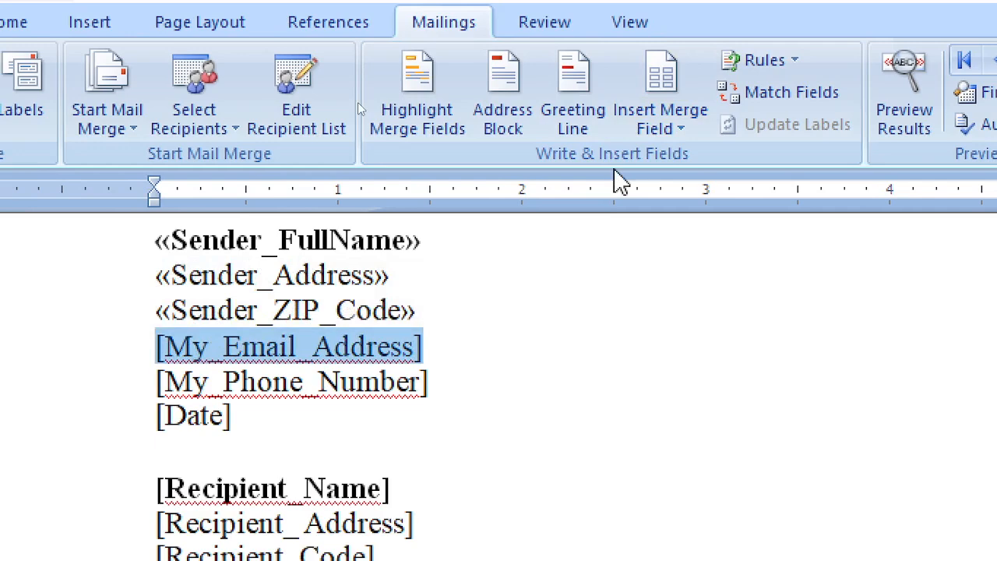
{"action": "left_click", "coordinate": [661, 113]}
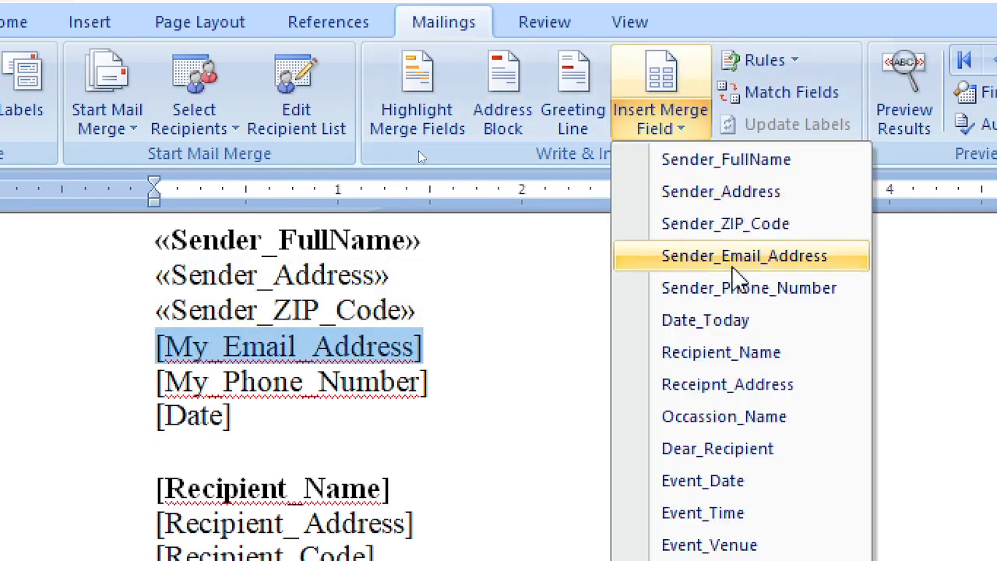
{"action": "left_click", "coordinate": [733, 264]}
{"action": "left_click_drag", "start_coordinate": [430, 381], "coordinate": [204, 370]}
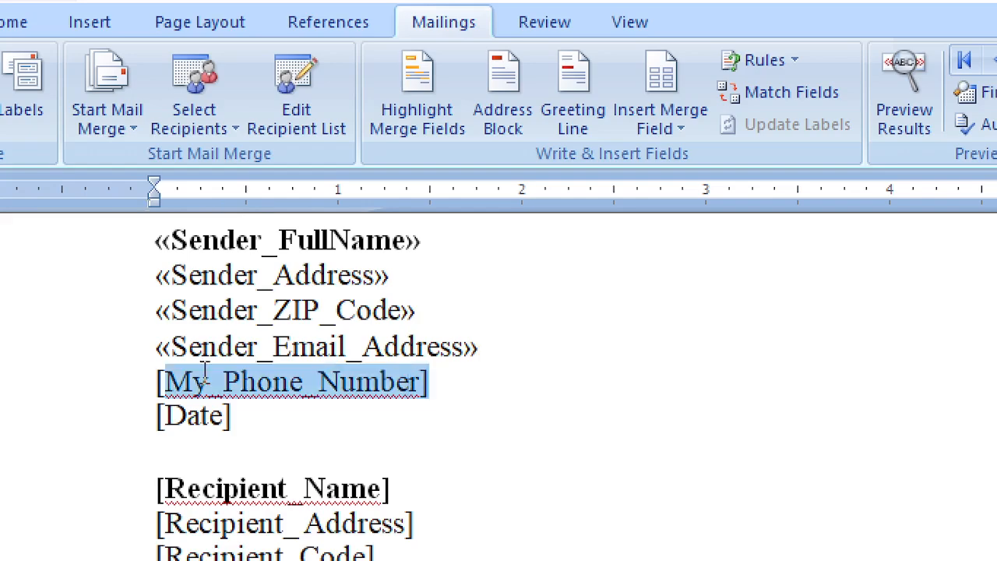
{"action": "left_click", "coordinate": [678, 127]}
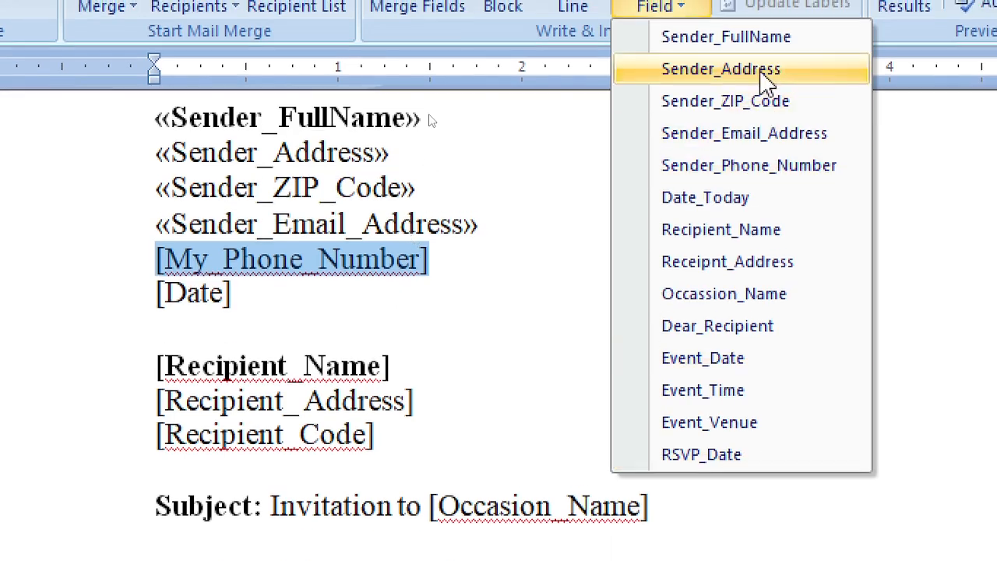
{"action": "left_click", "coordinate": [761, 165]}
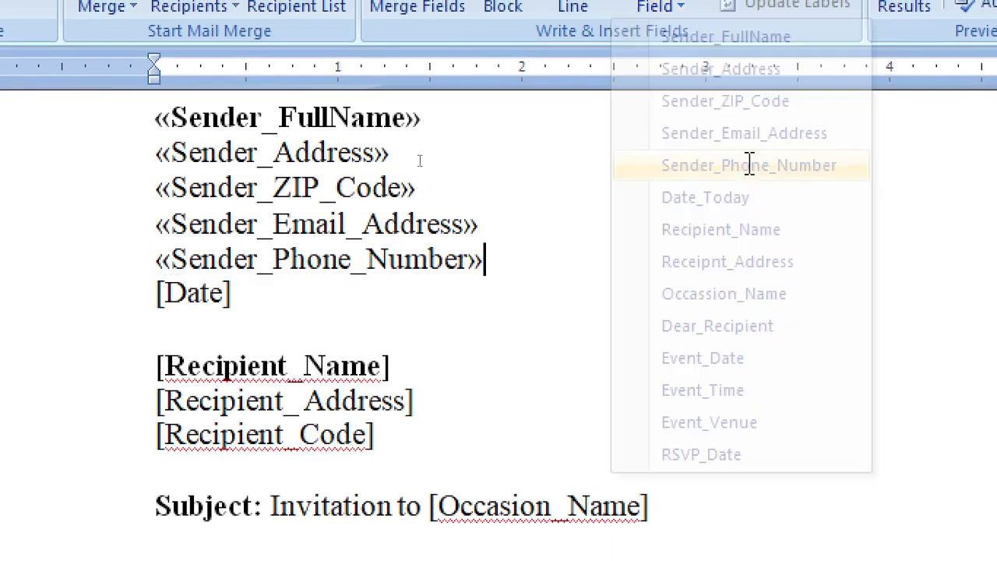
Replace [Date] with Date_Today and [Recipient_Name] with the Recipient_Name field
{"action": "left_click_drag", "start_coordinate": [231, 295], "coordinate": [155, 297]}
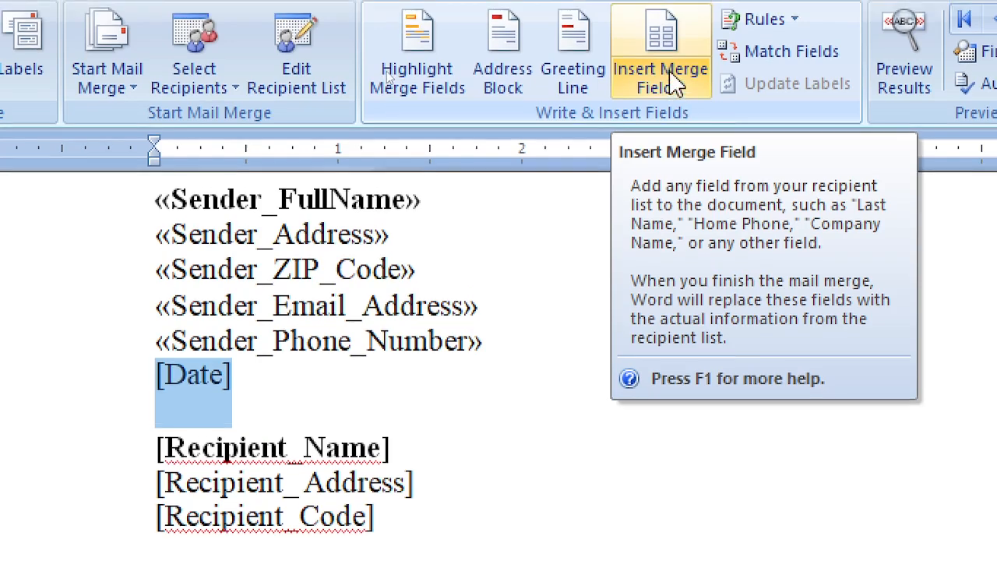
{"action": "left_click", "coordinate": [676, 97]}
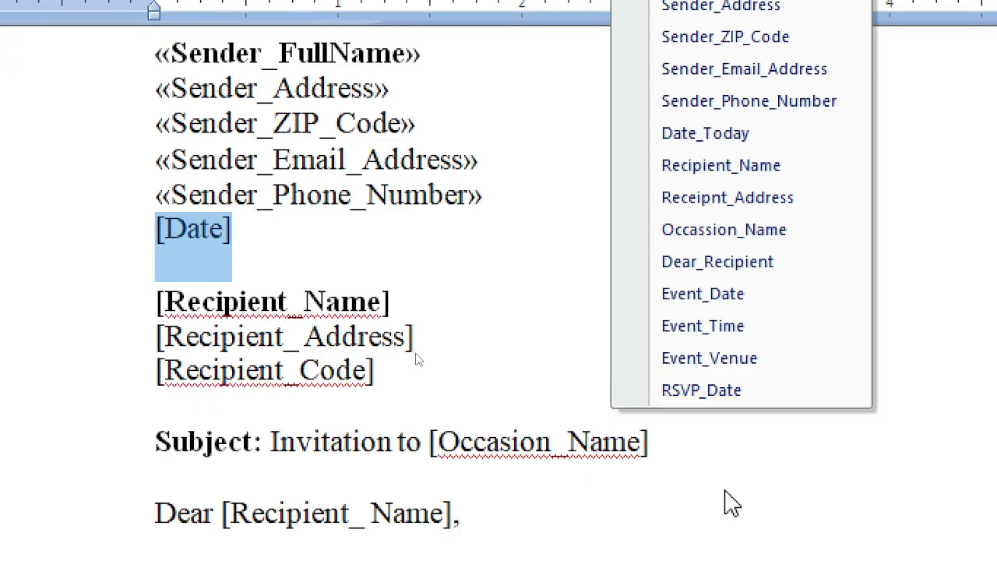
{"action": "left_click", "coordinate": [722, 134]}
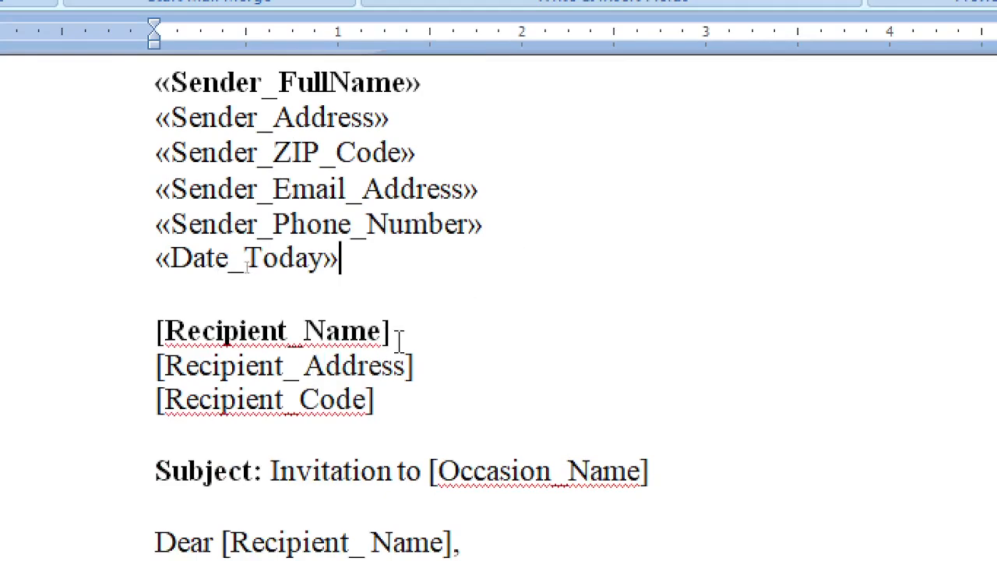
{"action": "left_click_drag", "start_coordinate": [398, 341], "coordinate": [164, 333]}
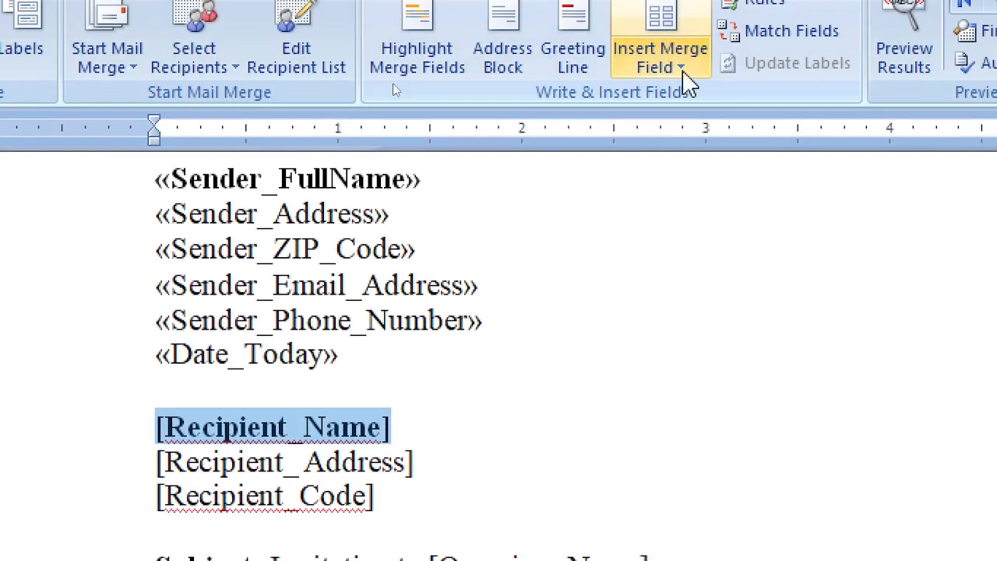
{"action": "left_click", "coordinate": [680, 69]}
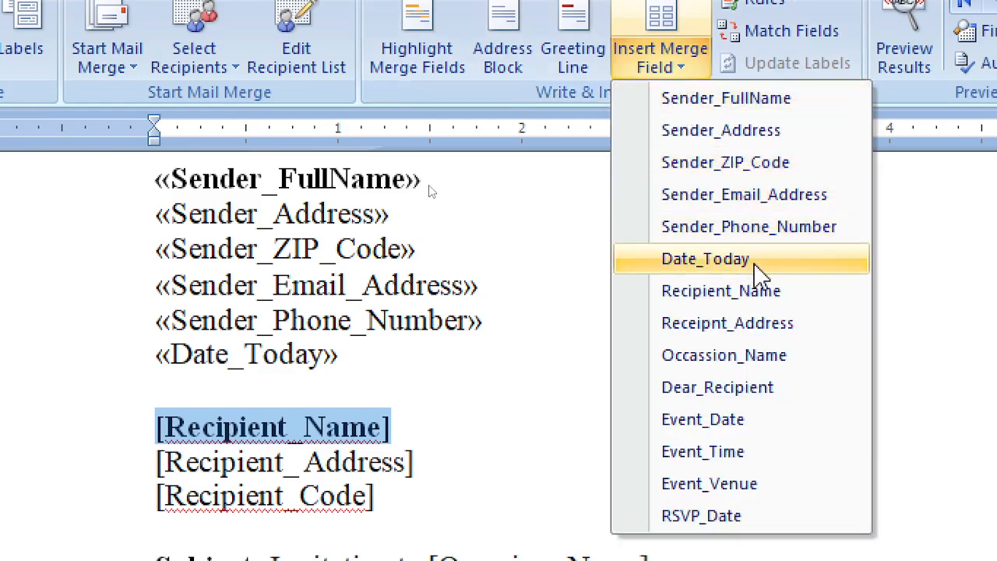
{"action": "left_click", "coordinate": [759, 300]}
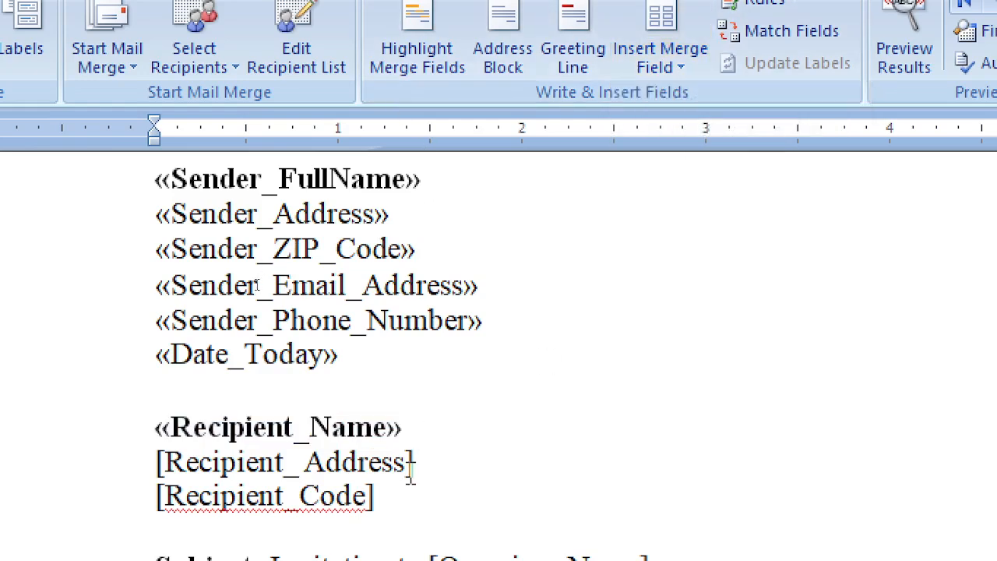
Replace [Recipient_Address] with the Receipnt_Address field and select [Recipient_Code]
{"action": "left_click_drag", "start_coordinate": [420, 464], "coordinate": [266, 465]}
{"action": "left_click_drag", "start_coordinate": [175, 465], "coordinate": [140, 462]}
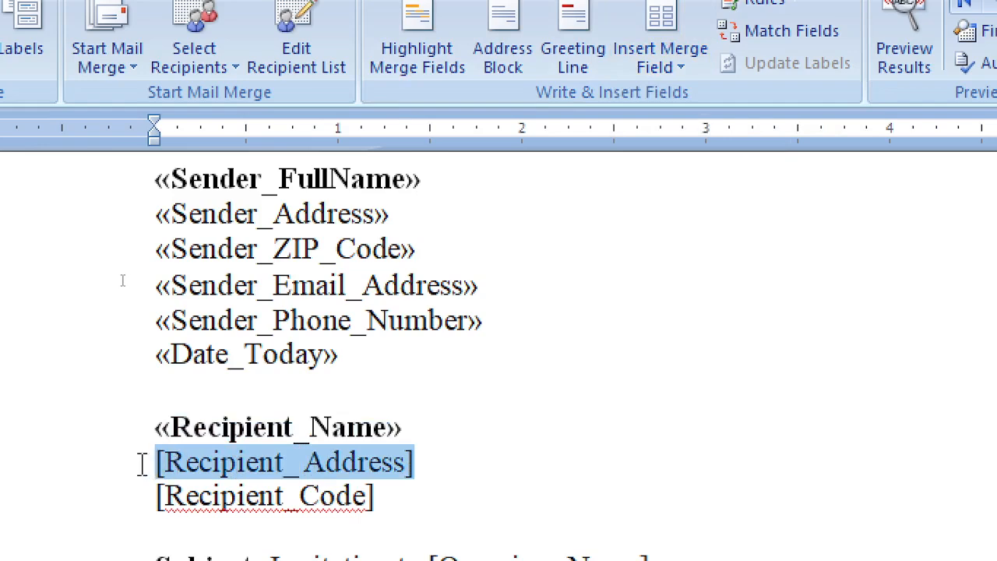
{"action": "left_click", "coordinate": [656, 69]}
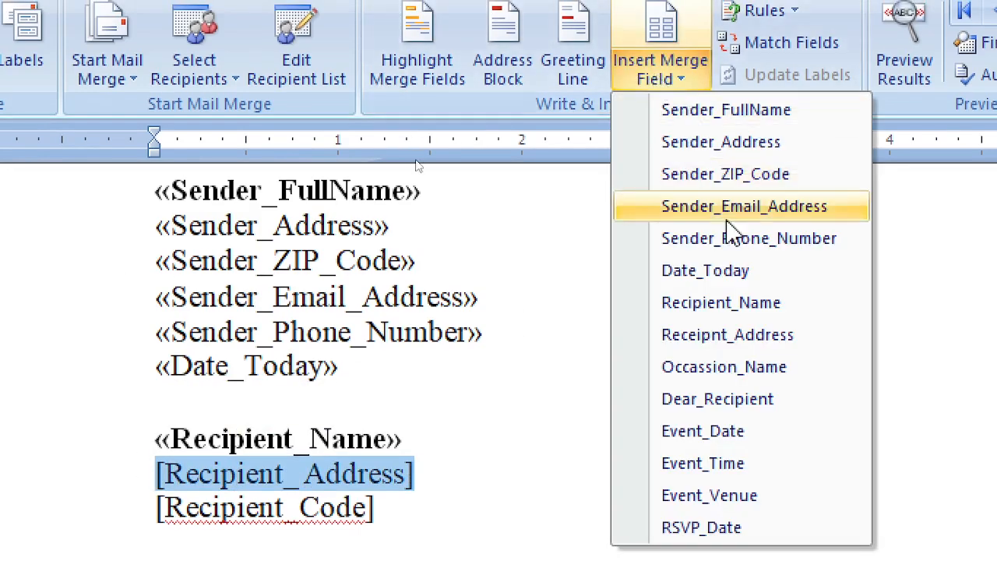
{"action": "left_click", "coordinate": [741, 337]}
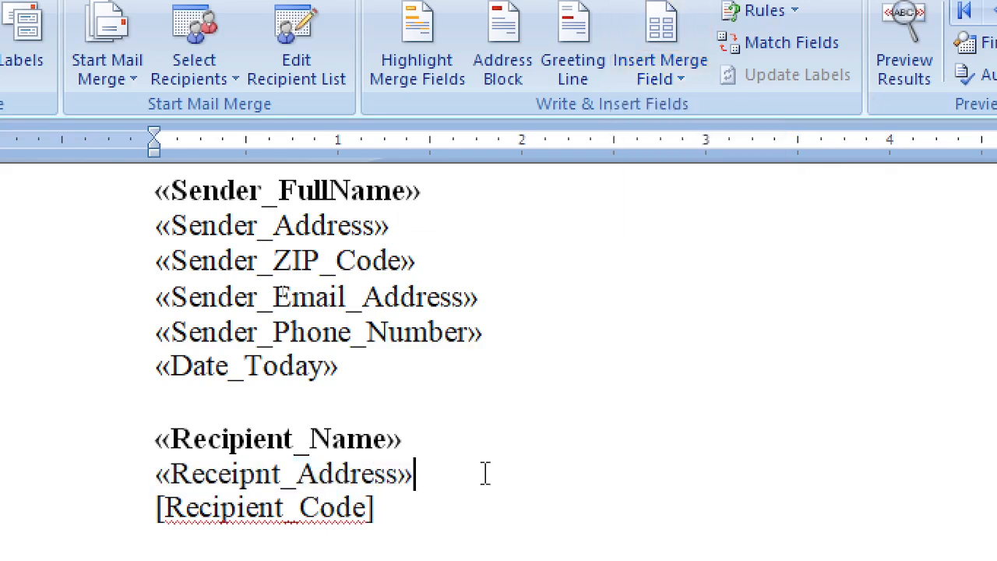
{"action": "left_click_drag", "start_coordinate": [380, 471], "coordinate": [156, 471]}
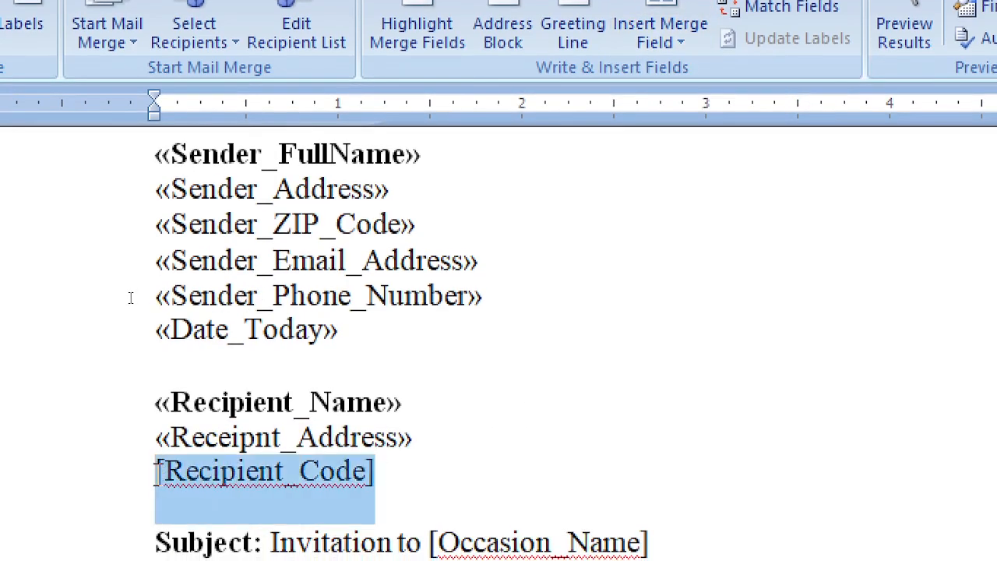
Dismiss the unused merge field list and reopen the Mail Merge Recipients list
{"action": "left_click", "coordinate": [660, 35]}
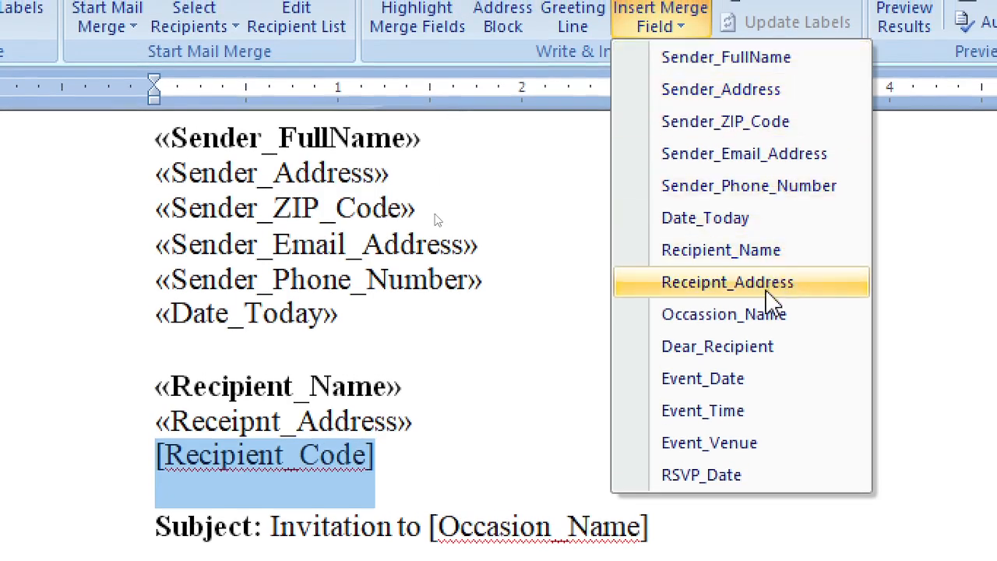
{"action": "left_click", "coordinate": [970, 225]}
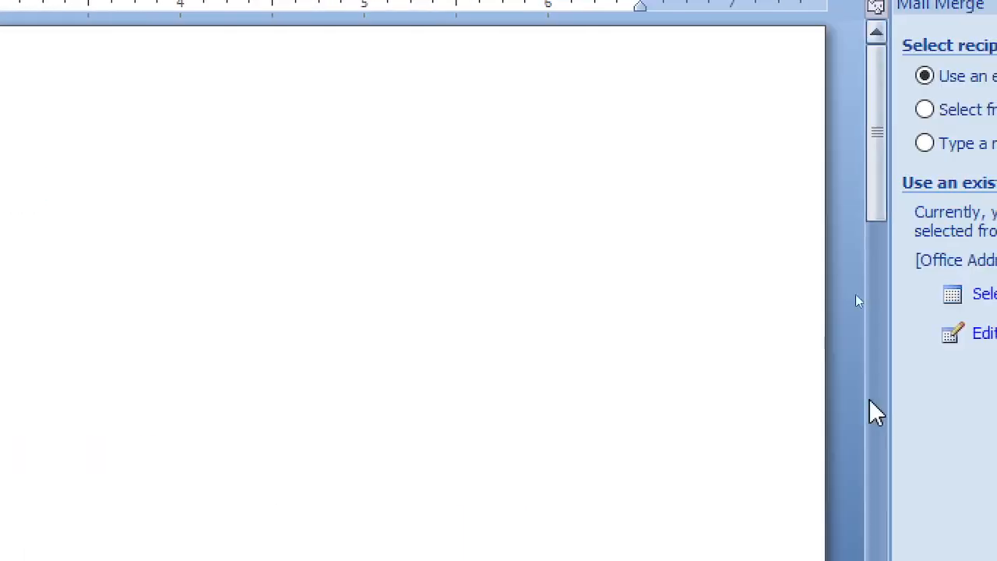
{"action": "left_click", "coordinate": [841, 333]}
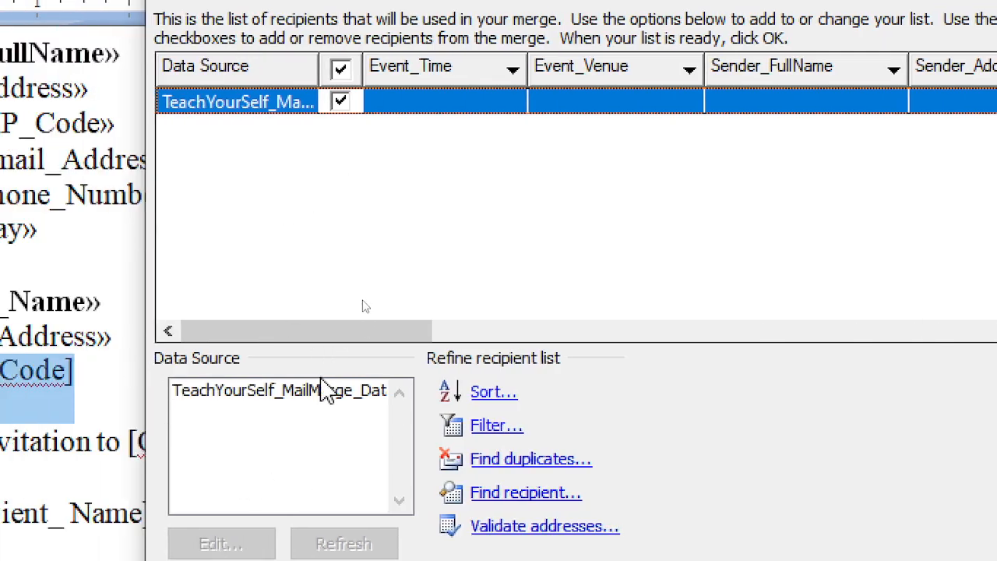
Add a Recipient_ZipCode field after Receipnt_Address in the address list's columns
{"action": "left_click", "coordinate": [327, 392]}
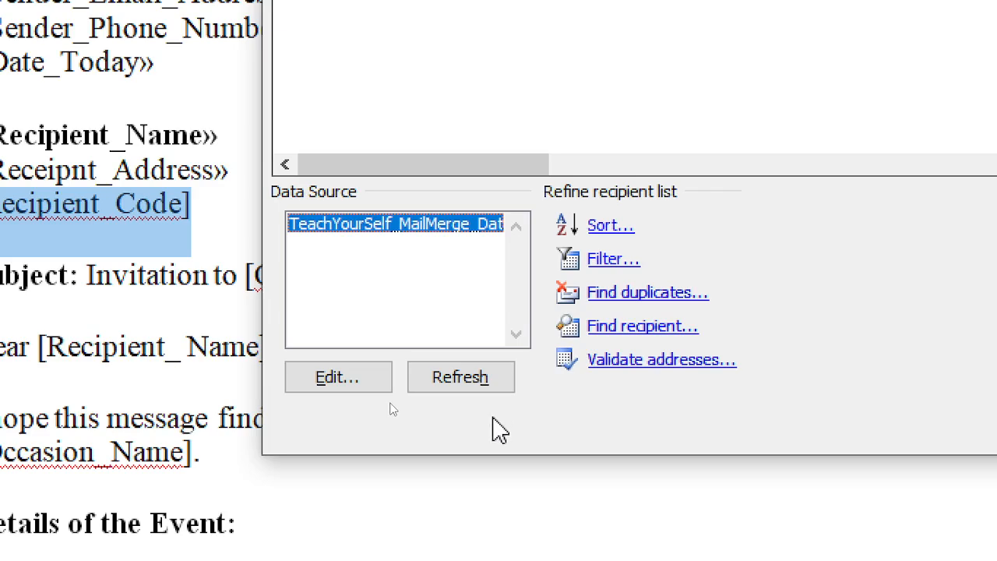
{"action": "left_click", "coordinate": [355, 381]}
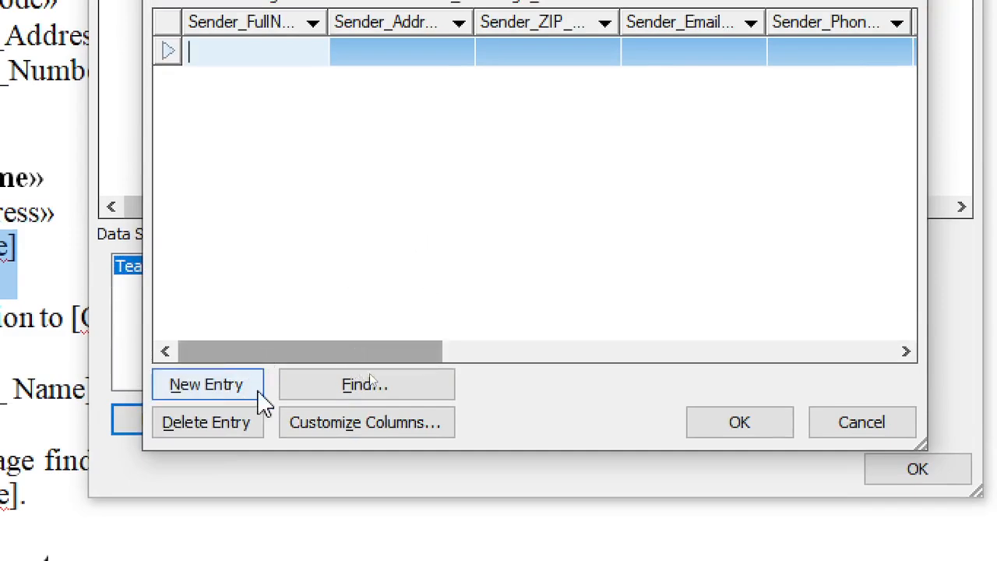
{"action": "left_click", "coordinate": [372, 433]}
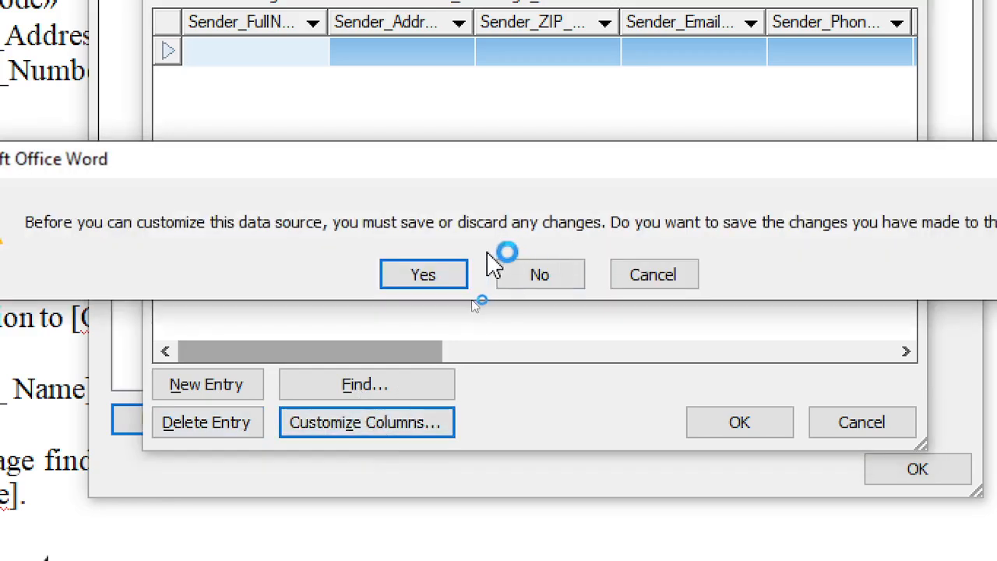
{"action": "left_click", "coordinate": [448, 272]}
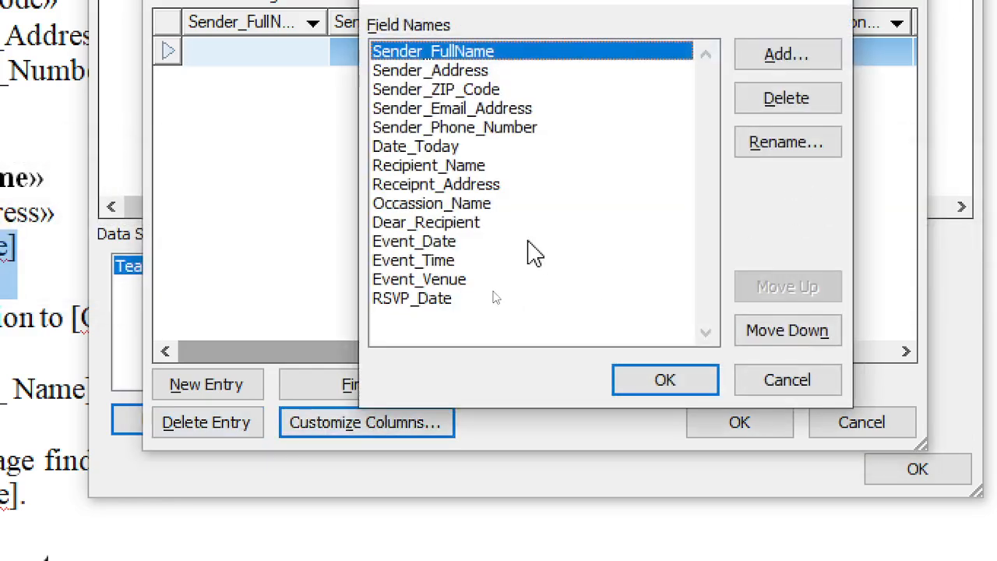
{"action": "left_click", "coordinate": [488, 188]}
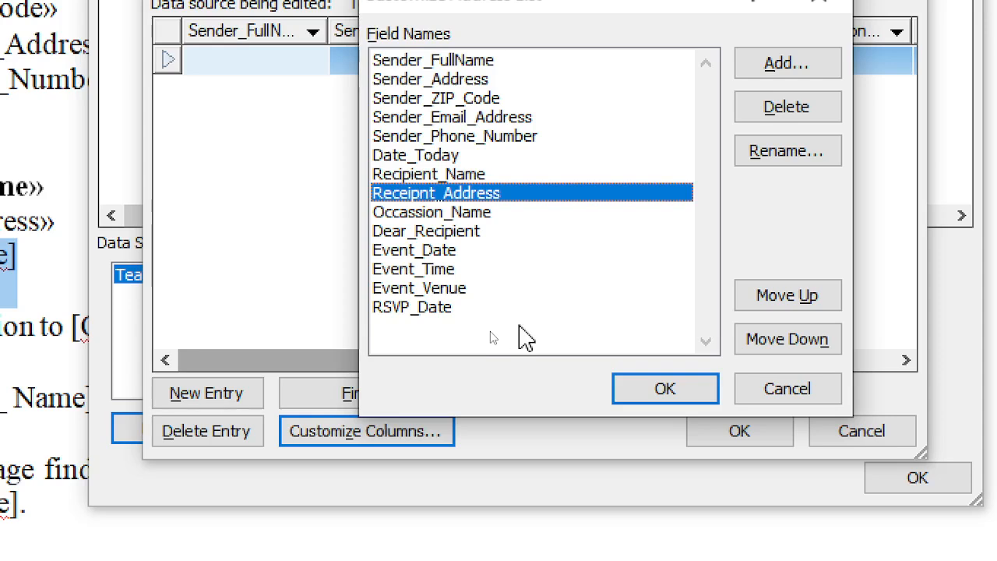
{"action": "left_click", "coordinate": [783, 76]}
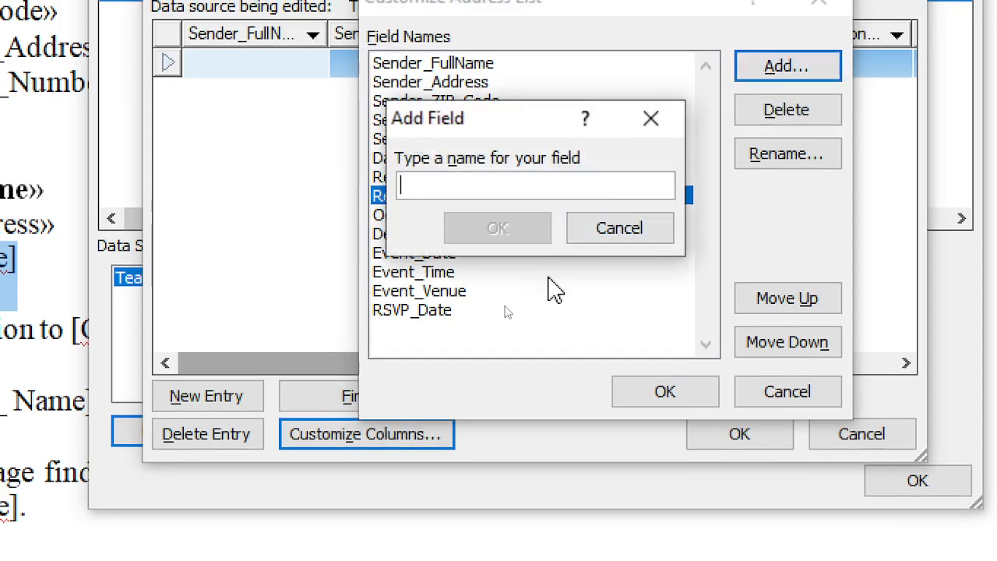
{"action": "type", "text": "Recipient_ZipCode"}
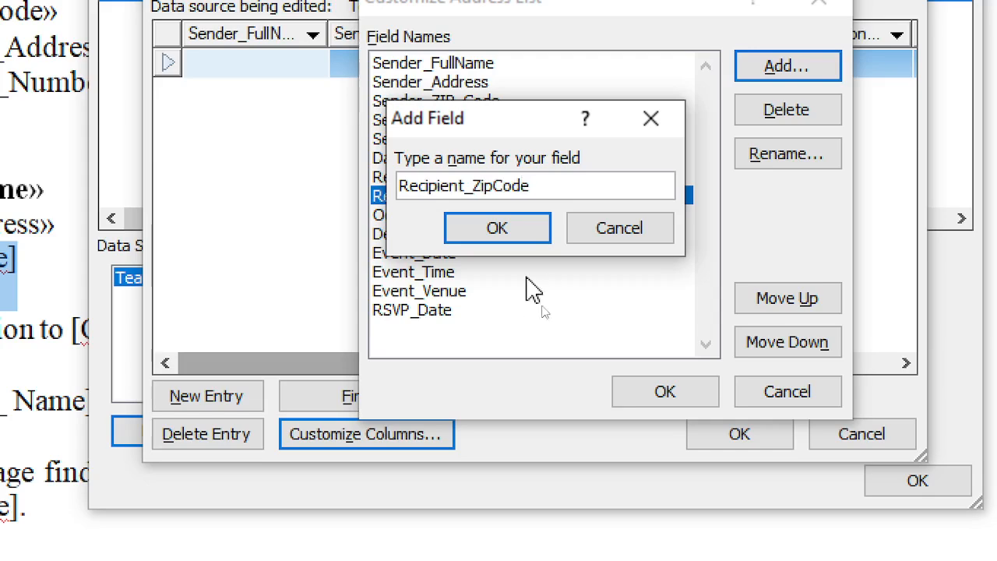
{"action": "left_click", "coordinate": [515, 227]}
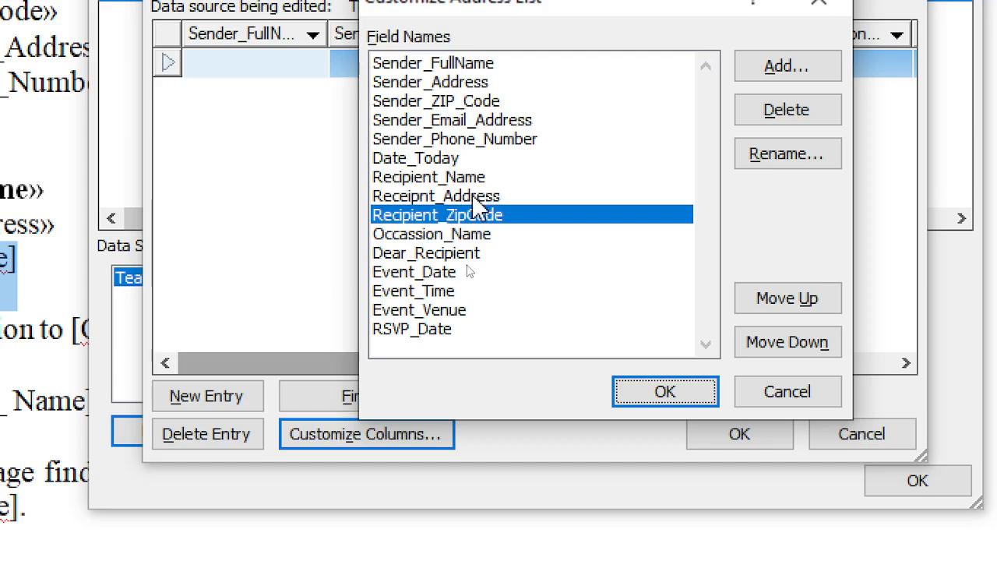
Accept the field list, save the data source and return to the letter
{"action": "left_click", "coordinate": [658, 393]}
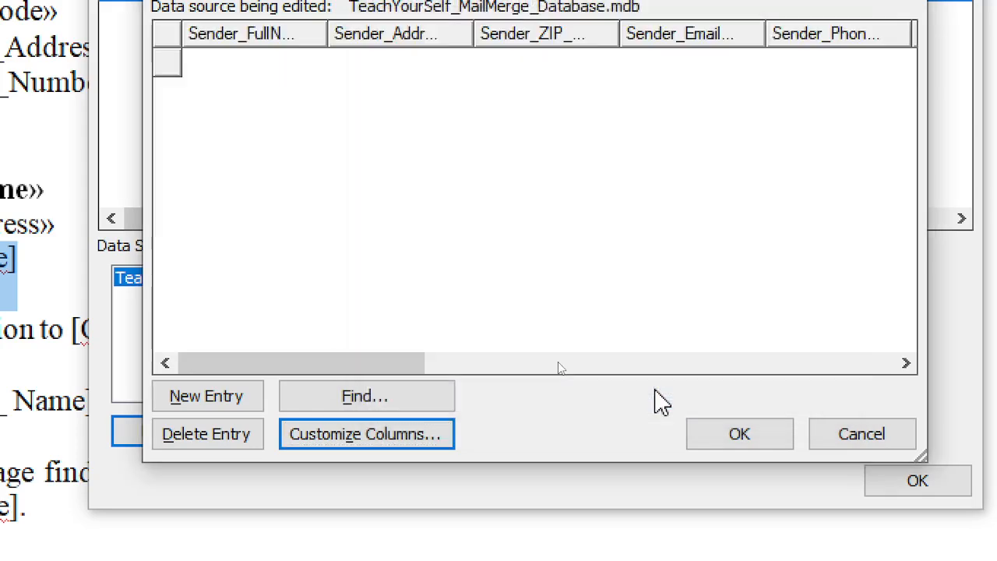
{"action": "left_click", "coordinate": [736, 433]}
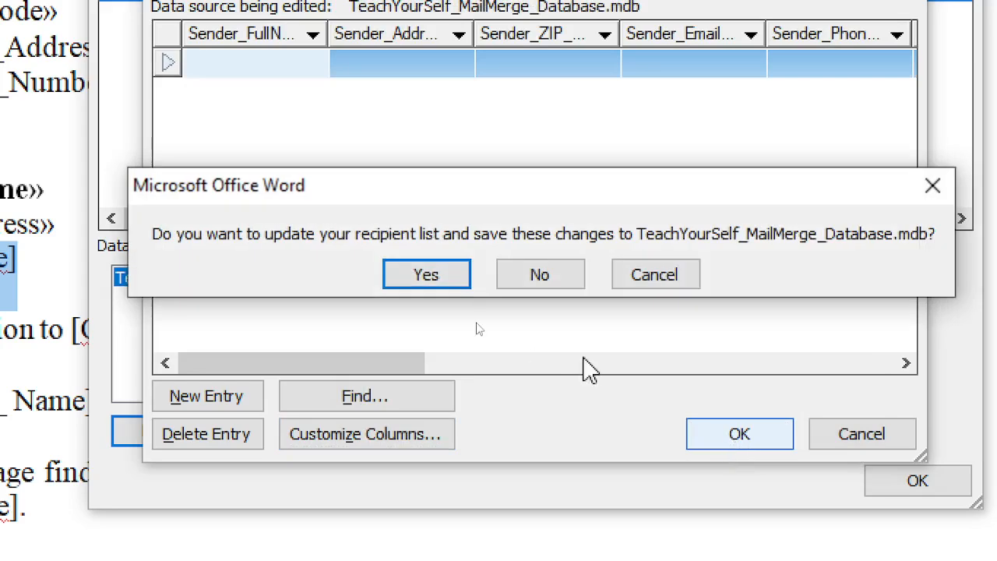
{"action": "left_click", "coordinate": [432, 280]}
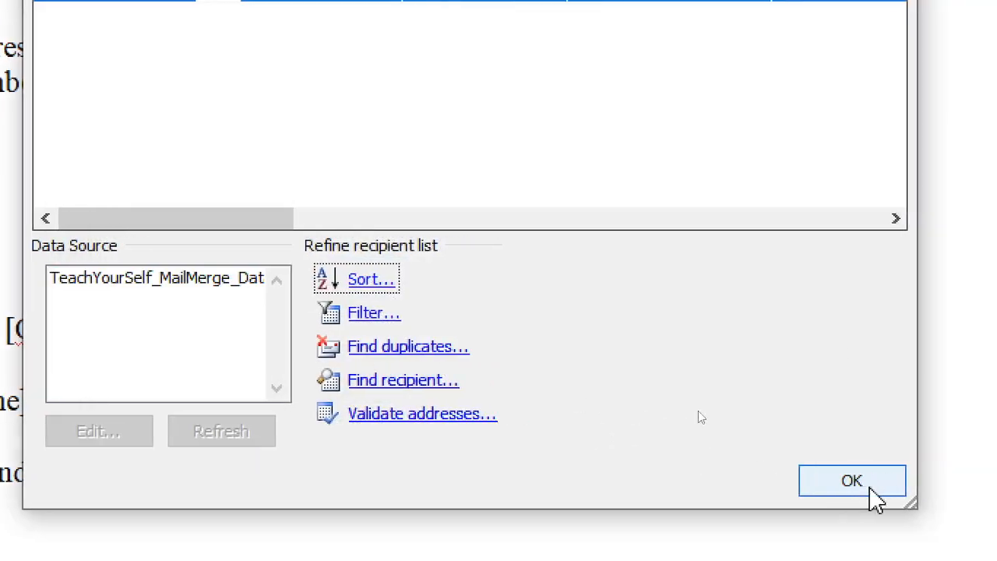
{"action": "left_click", "coordinate": [871, 489]}
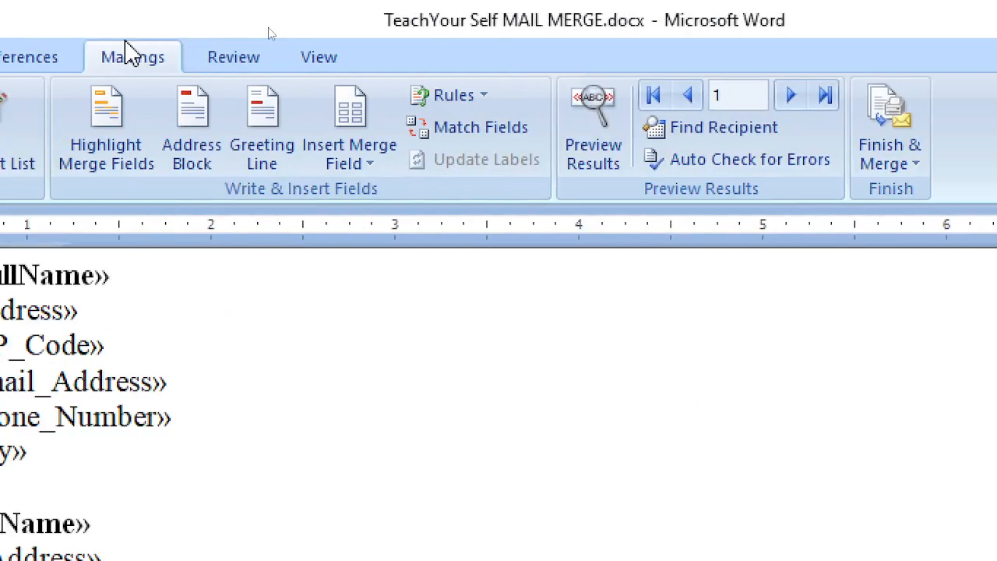
Replace [Recipient_Code] with the Recipient_ZipCode merge field
{"action": "scroll", "coordinate": [659, 418], "scroll_direction": "down", "scroll_amount": 2}
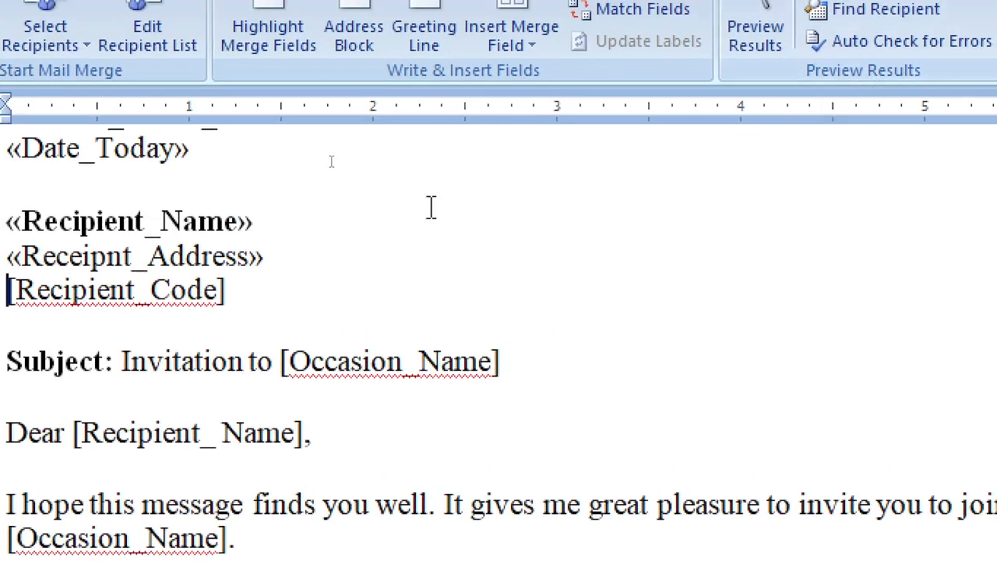
{"action": "left_click_drag", "start_coordinate": [241, 287], "coordinate": [7, 288]}
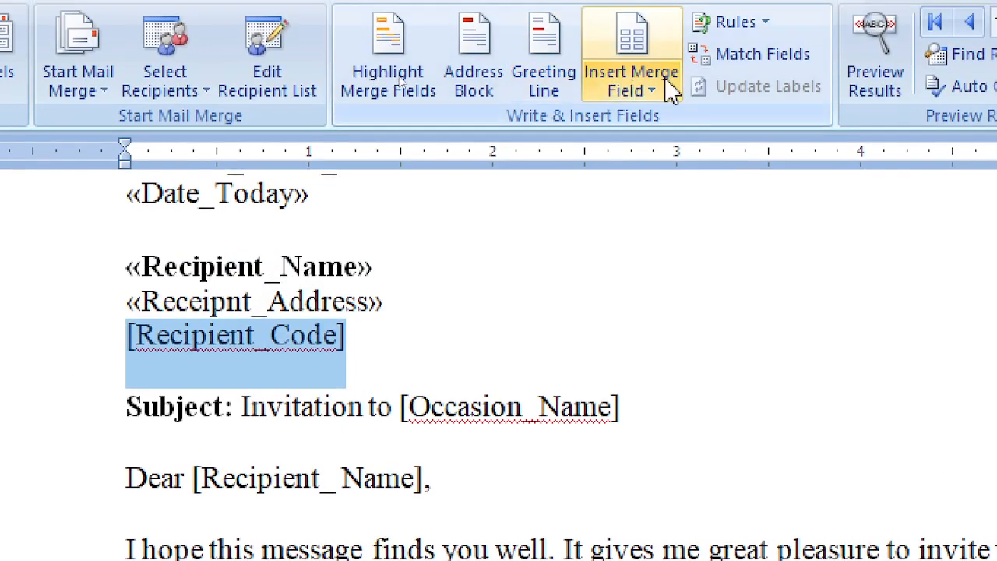
{"action": "left_click", "coordinate": [671, 91]}
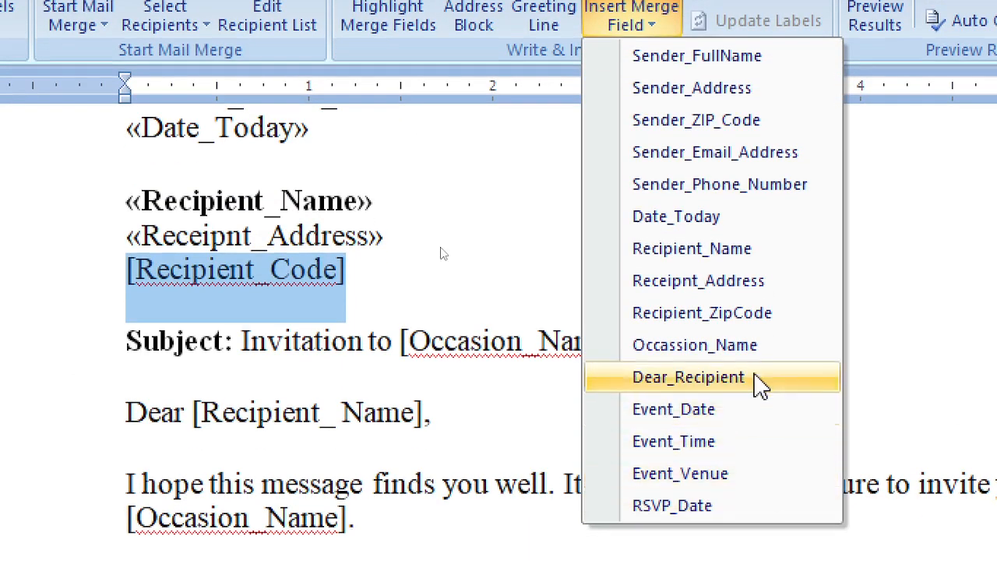
{"action": "left_click", "coordinate": [747, 319]}
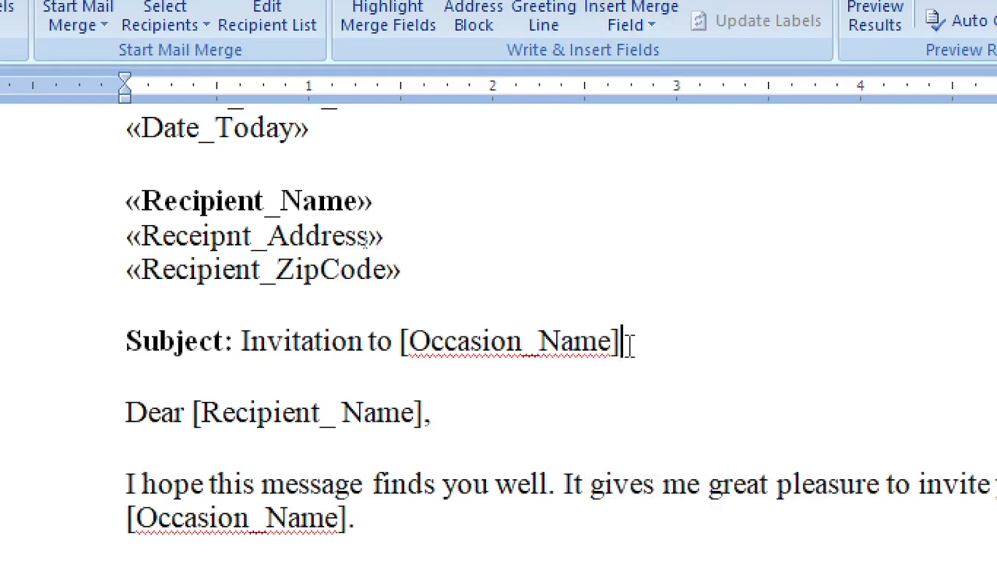
Replace [Occasion_Name] in the Subject line with the Occassion_Name field
{"action": "left_click_drag", "start_coordinate": [626, 342], "coordinate": [470, 333]}
{"action": "mouse_move", "coordinate": [407, 340]}
{"action": "left_mouse_down"}
{"action": "mouse_move", "coordinate": [369, 340]}
{"action": "mouse_move", "coordinate": [402, 340]}
{"action": "left_mouse_up"}
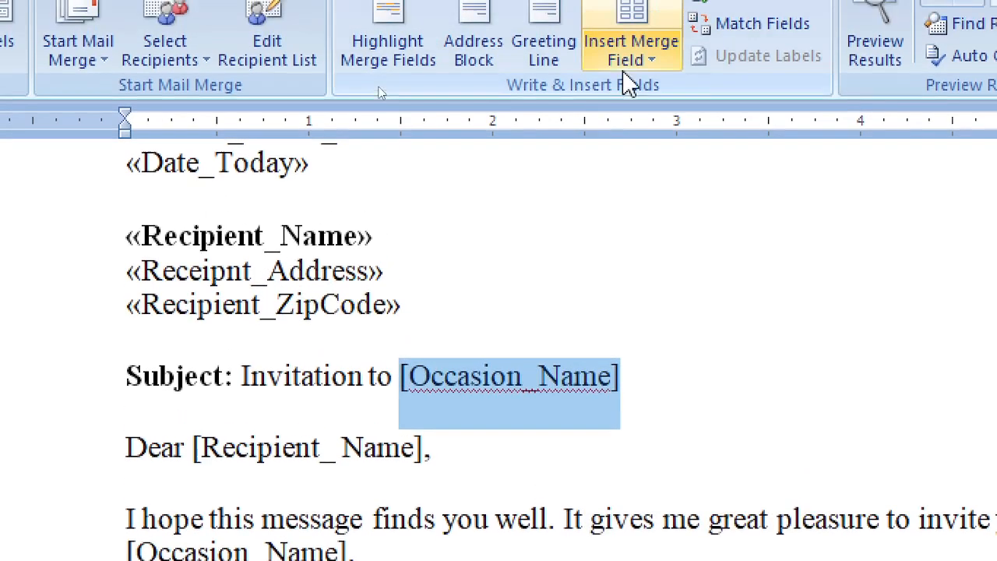
{"action": "left_click", "coordinate": [631, 23]}
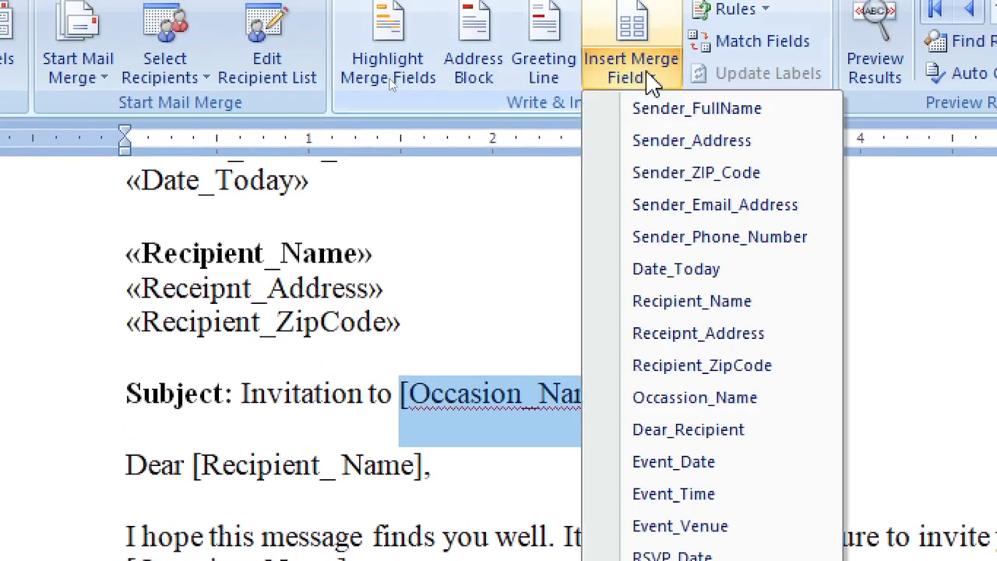
{"action": "left_click", "coordinate": [714, 399]}
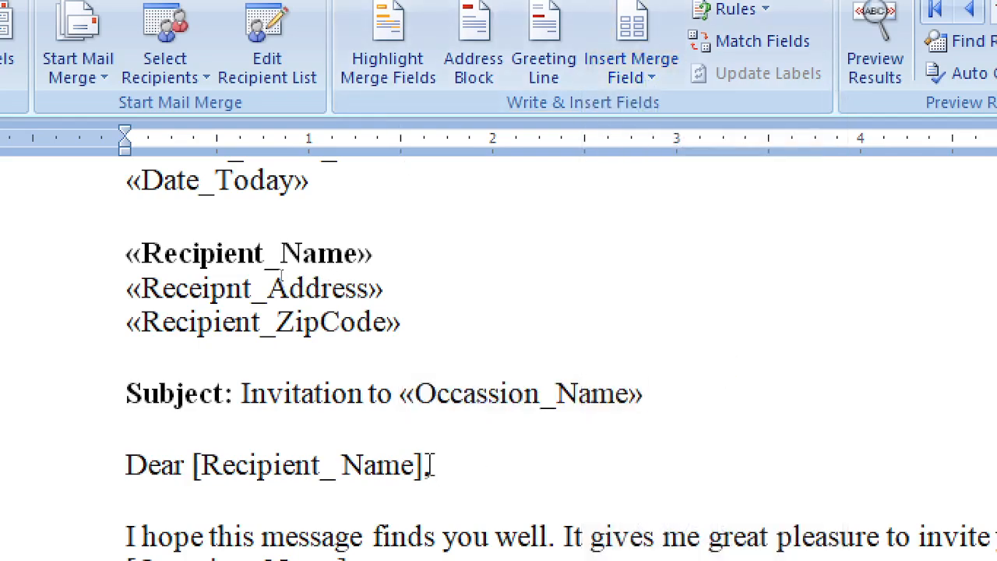
Replace the greeting's [Recipient_ Name] with the Dear_Recipient field, without a trailing period
{"action": "left_click_drag", "start_coordinate": [433, 465], "coordinate": [206, 467]}
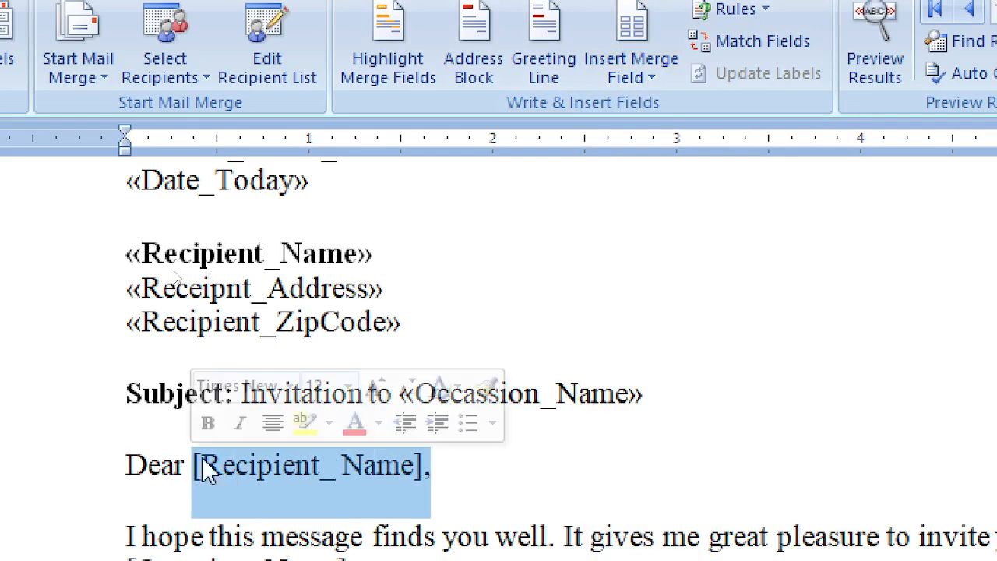
{"action": "left_click", "coordinate": [515, 453]}
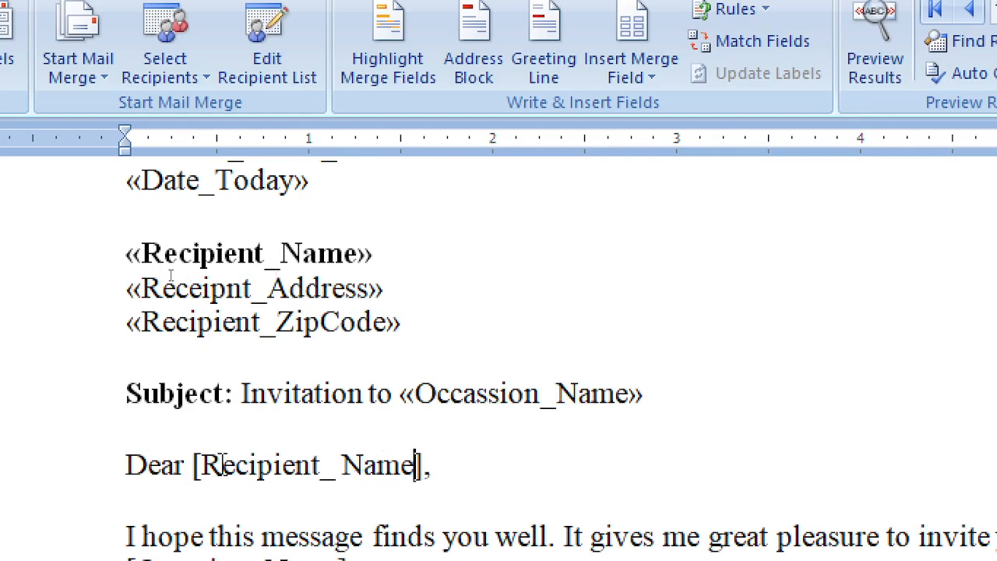
{"action": "left_click_drag", "start_coordinate": [194, 465], "coordinate": [434, 465]}
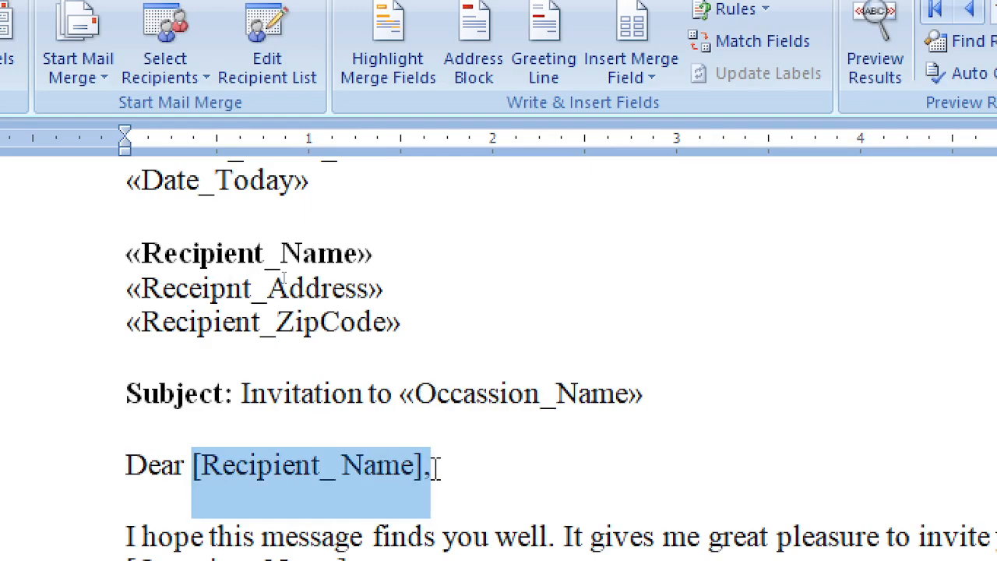
{"action": "left_click", "coordinate": [652, 78]}
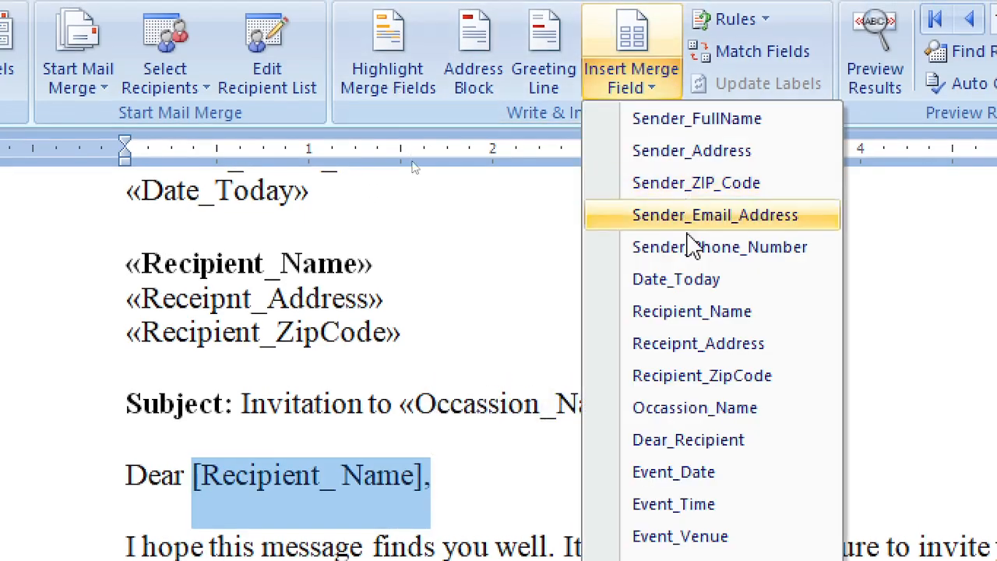
{"action": "left_click", "coordinate": [720, 447]}
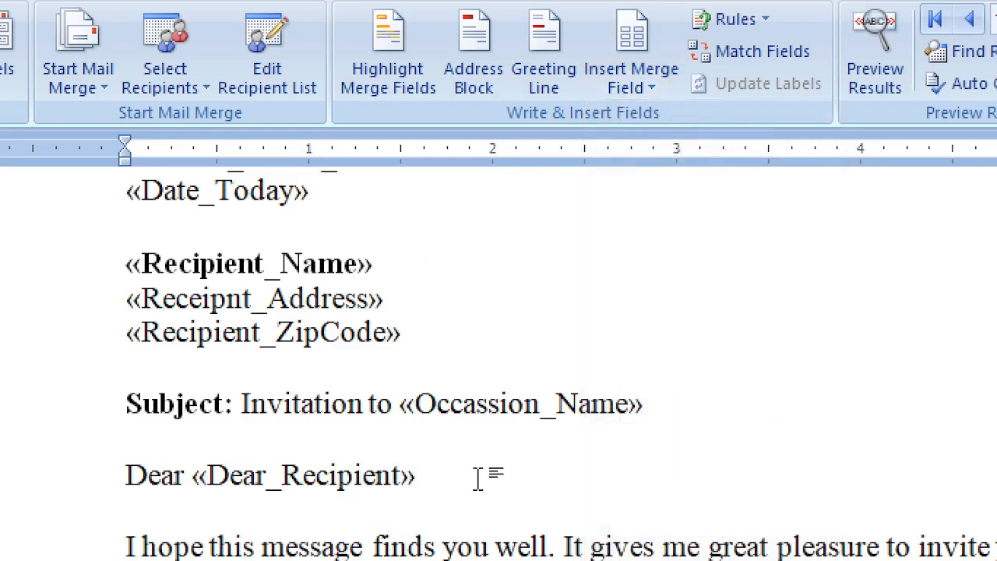
{"action": "type", "text": "."}
{"action": "key", "text": "BackSpace"}
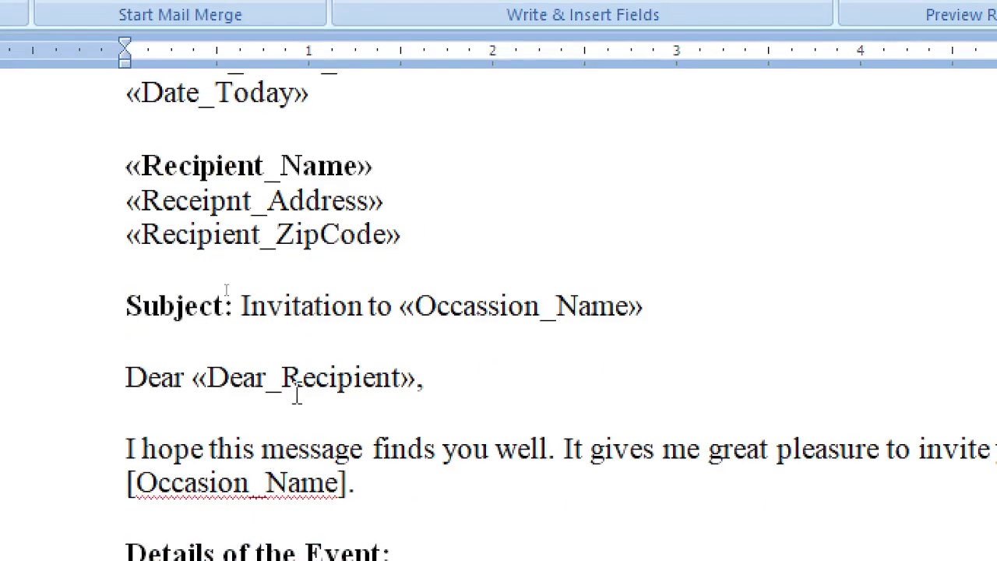
Verify that Dear_Recipient and Occassion_Name are real merge fields
{"action": "scroll", "coordinate": [638, 409], "scroll_direction": "down", "scroll_amount": 3}
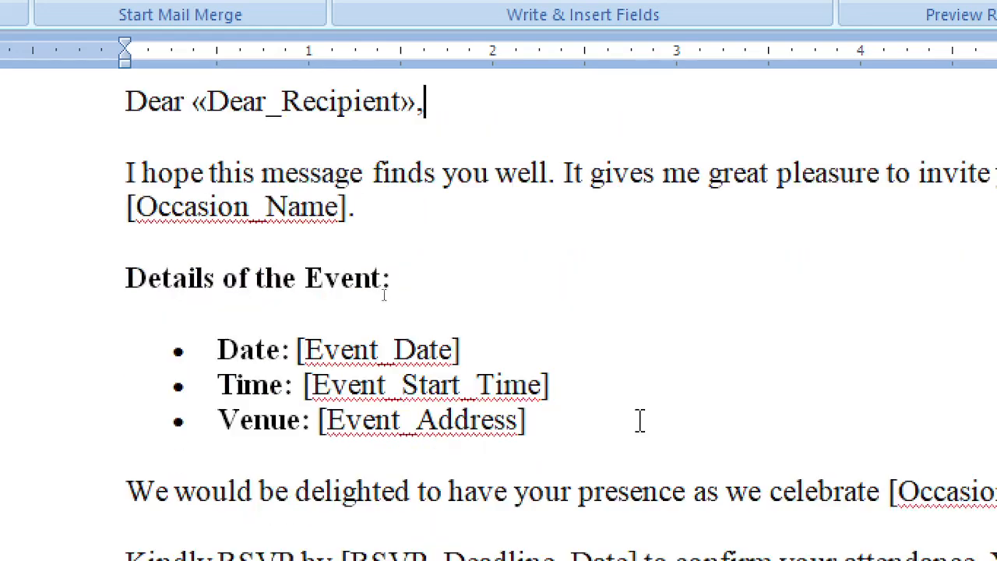
{"action": "scroll", "coordinate": [654, 164], "scroll_direction": "up", "scroll_amount": 1}
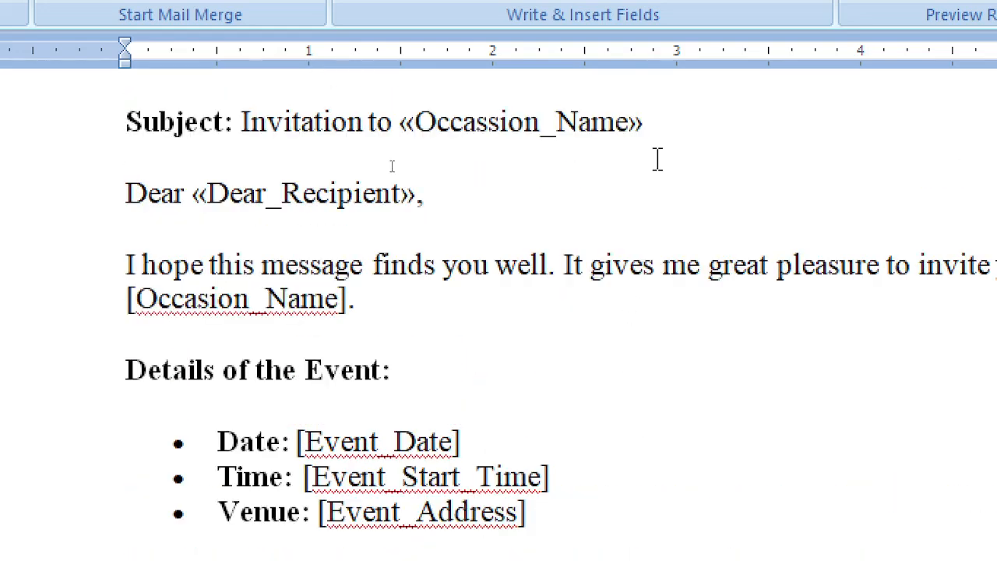
{"action": "left_click", "coordinate": [367, 191]}
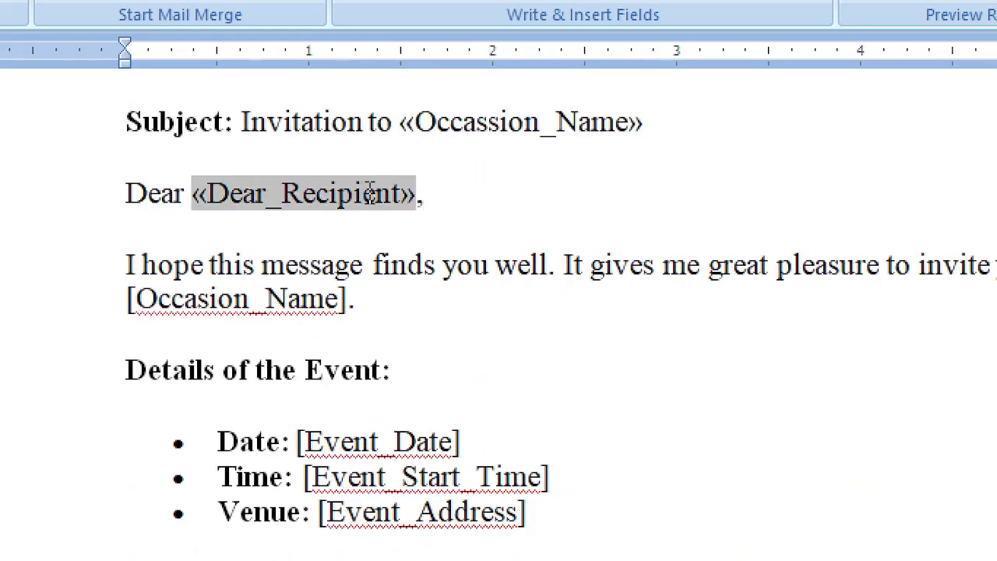
{"action": "left_click", "coordinate": [514, 124]}
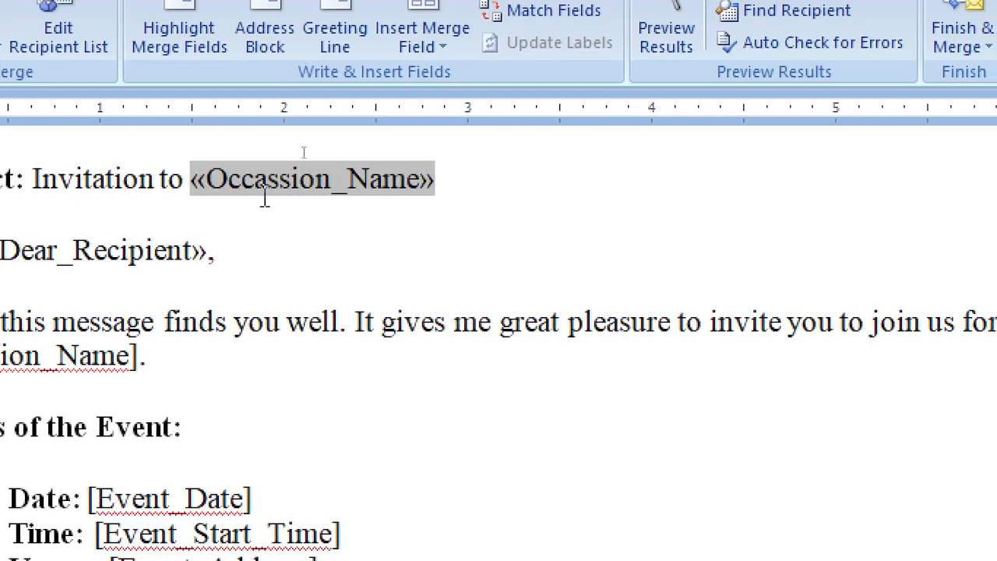
Put the Occassion_Name field in the opening paragraph and delete the leftover bracket
{"action": "mouse_move", "coordinate": [144, 358]}
{"action": "left_mouse_down"}
{"action": "mouse_move", "coordinate": [117, 363]}
{"action": "mouse_move", "coordinate": [126, 363]}
{"action": "left_mouse_up"}
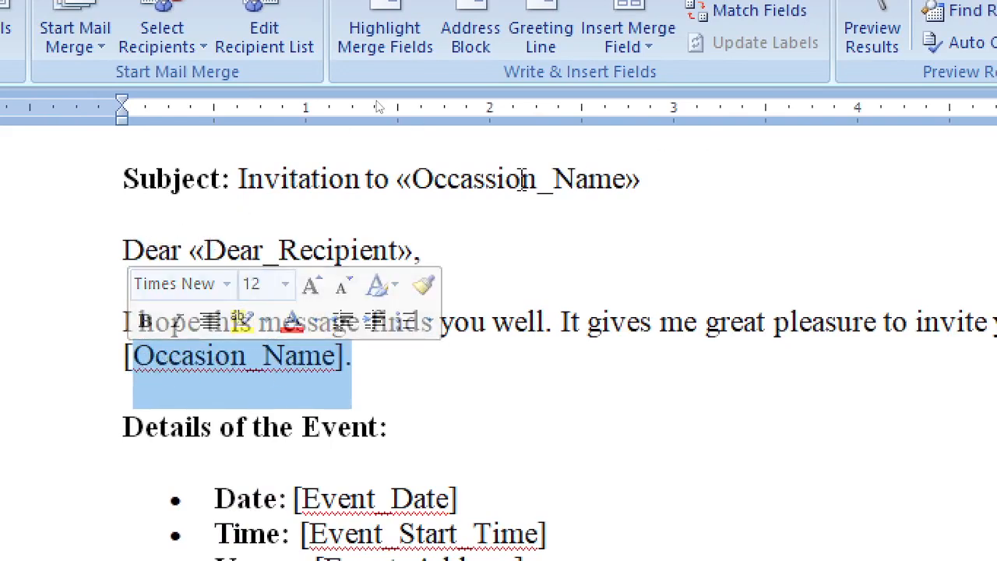
{"action": "left_click", "coordinate": [644, 47]}
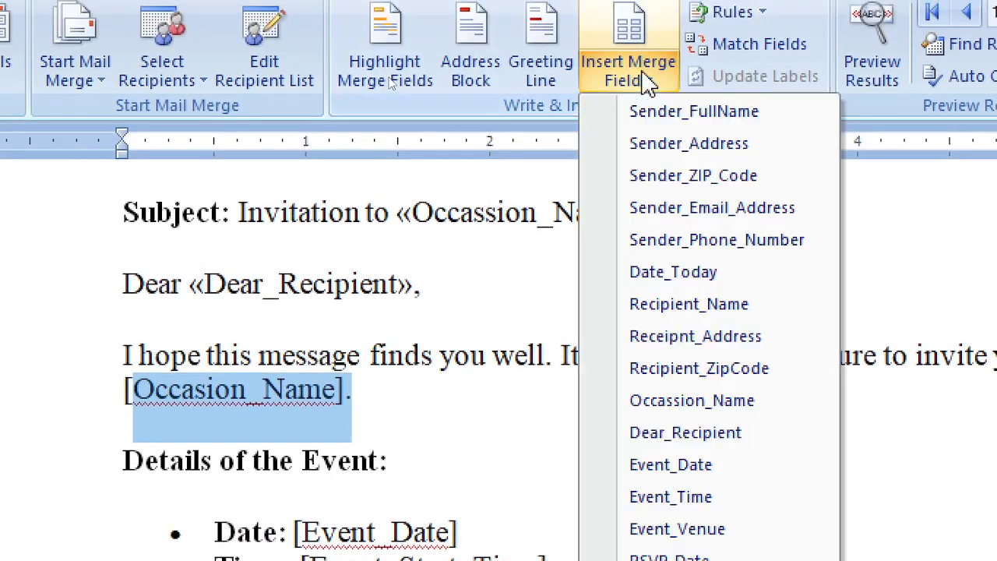
{"action": "left_click", "coordinate": [692, 402]}
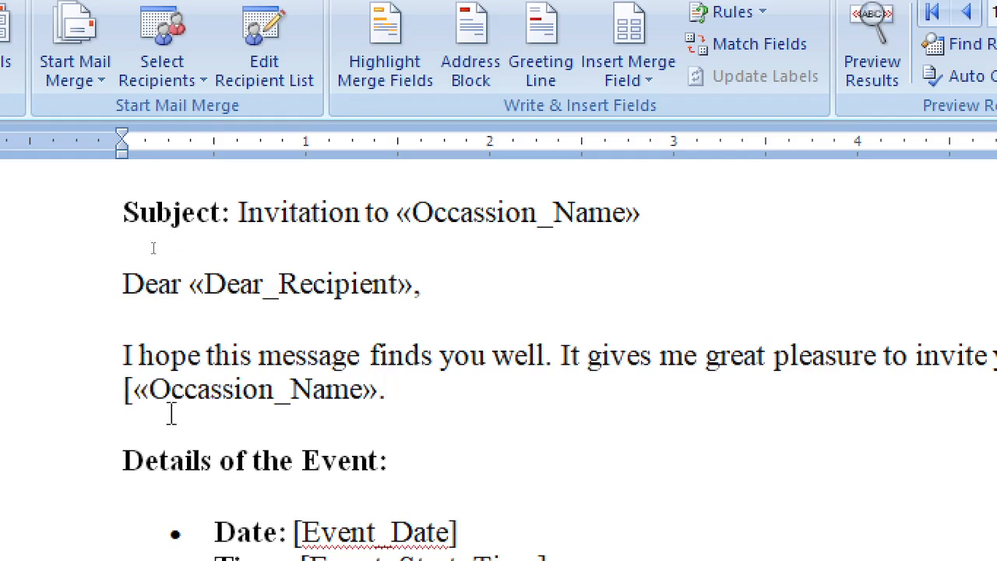
{"action": "key", "text": "BackSpace"}
{"action": "scroll", "coordinate": [486, 386], "scroll_direction": "down", "scroll_amount": 1}
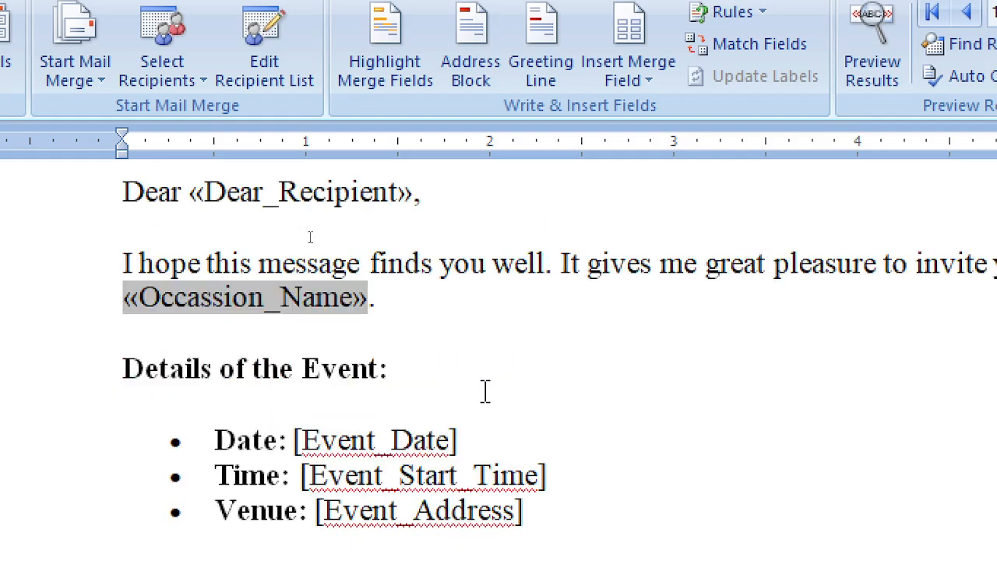
{"action": "scroll", "coordinate": [482, 402], "scroll_direction": "down", "scroll_amount": 1}
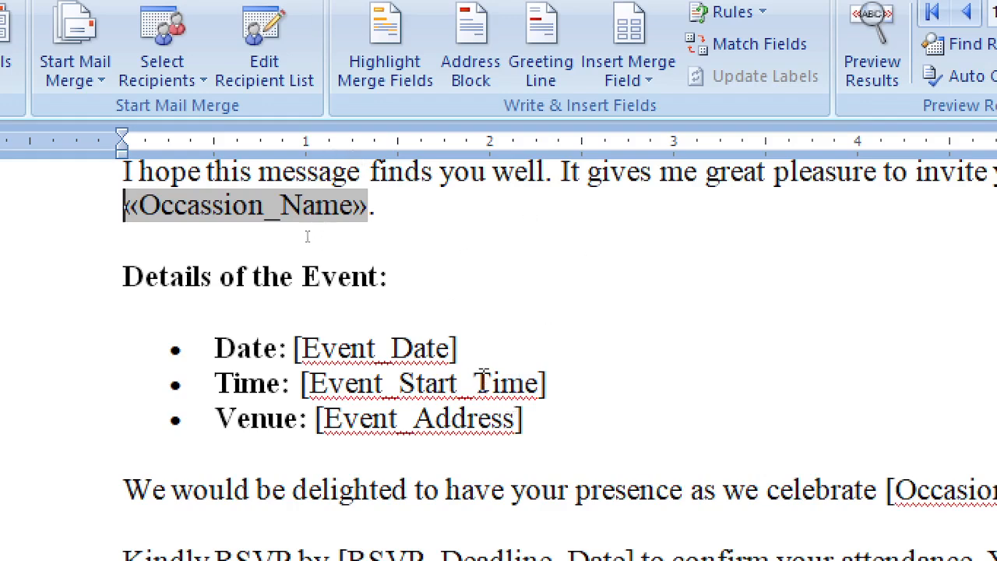
Replace the [Event_Date] placeholder with the Event_Date merge field
{"action": "left_click", "coordinate": [469, 354]}
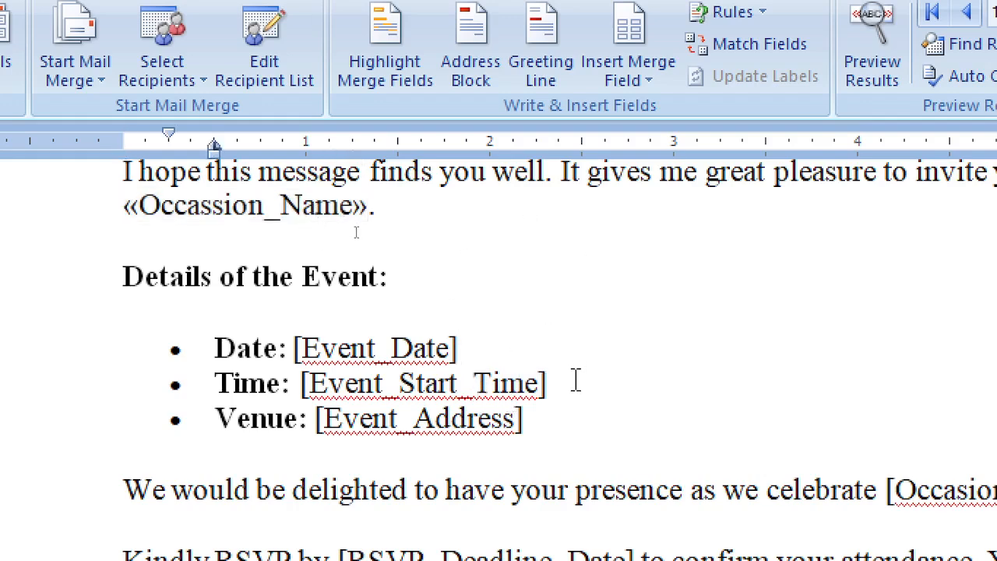
{"action": "key", "text": "BackSpace"}
{"action": "key", "text": "BackSpace"}
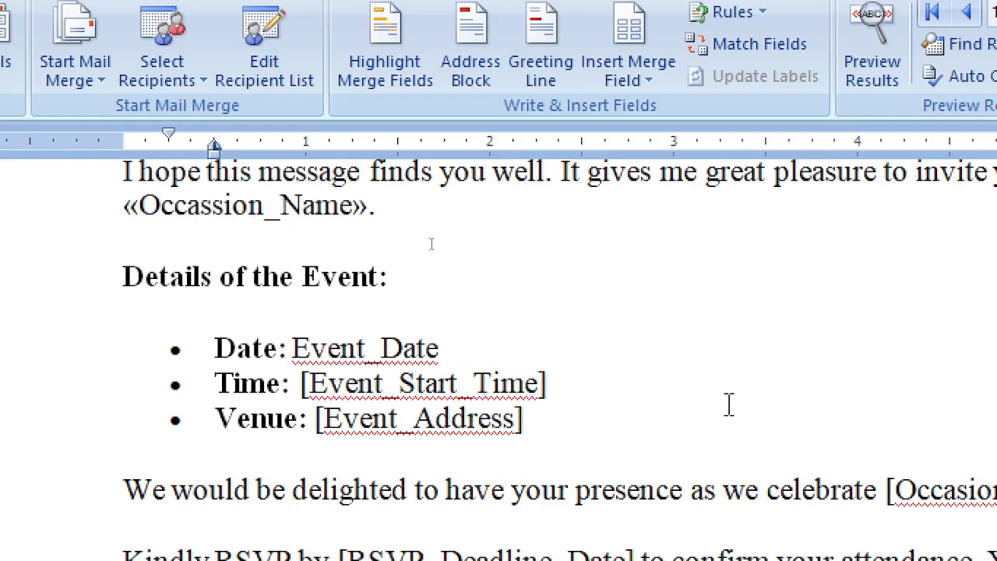
{"action": "key", "text": "ctrl+z"}
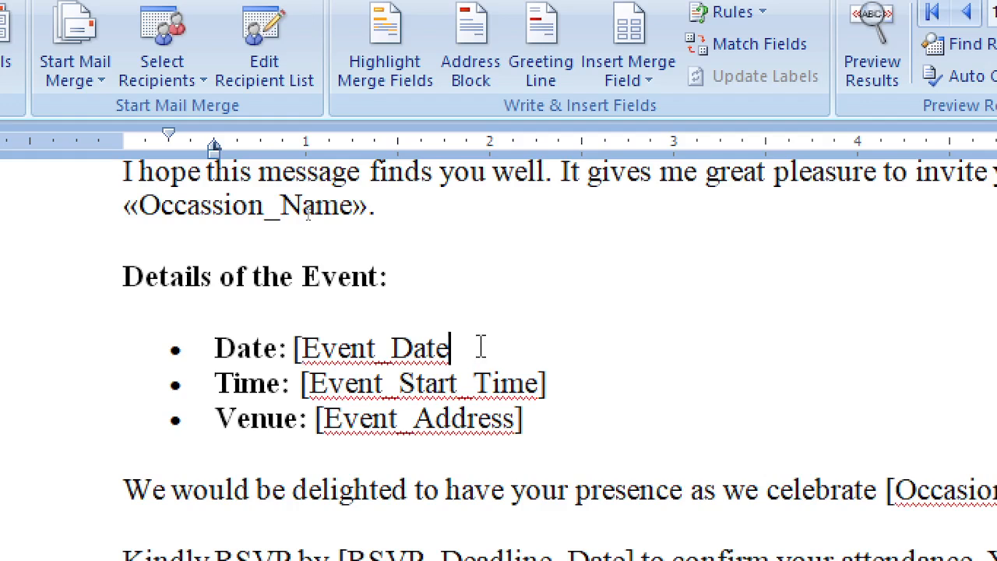
{"action": "key", "text": "ctrl+z"}
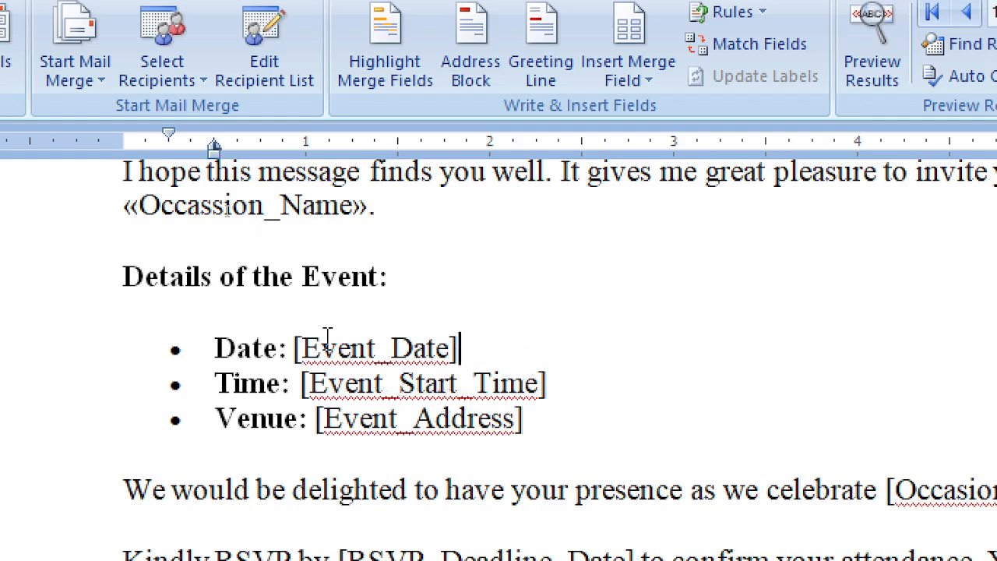
{"action": "left_click_drag", "start_coordinate": [291, 348], "coordinate": [477, 350]}
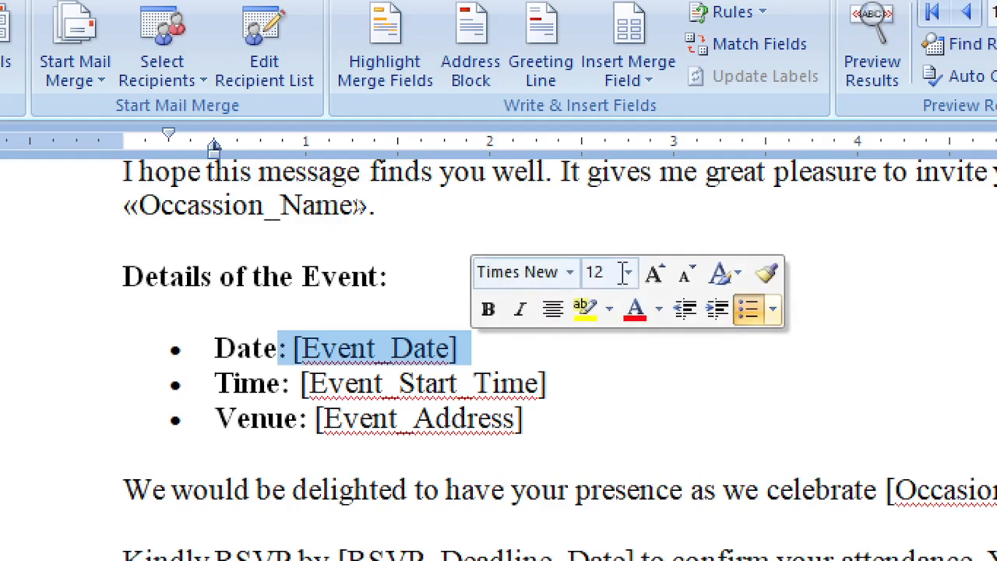
{"action": "left_click", "coordinate": [562, 430]}
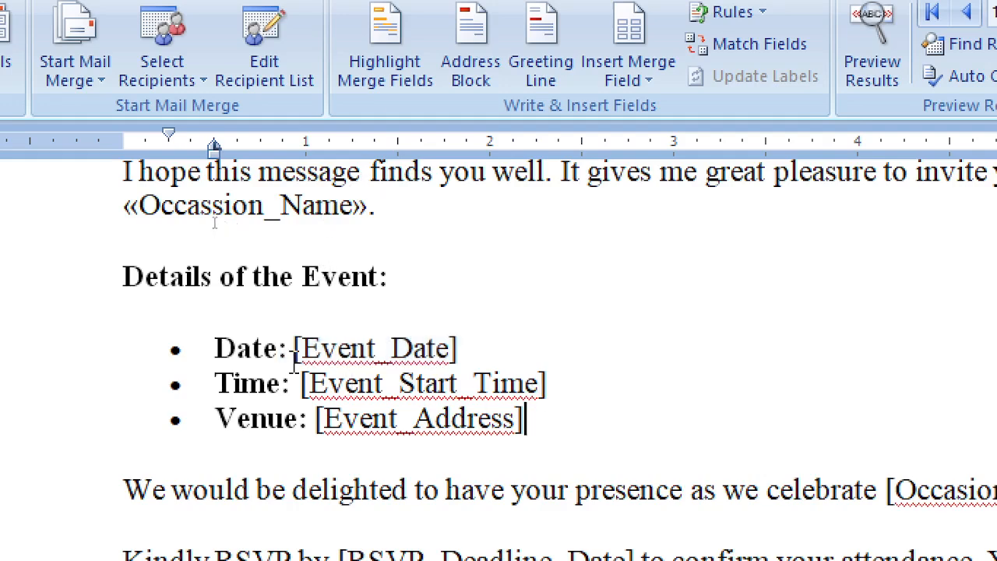
{"action": "left_click_drag", "start_coordinate": [295, 351], "coordinate": [460, 358]}
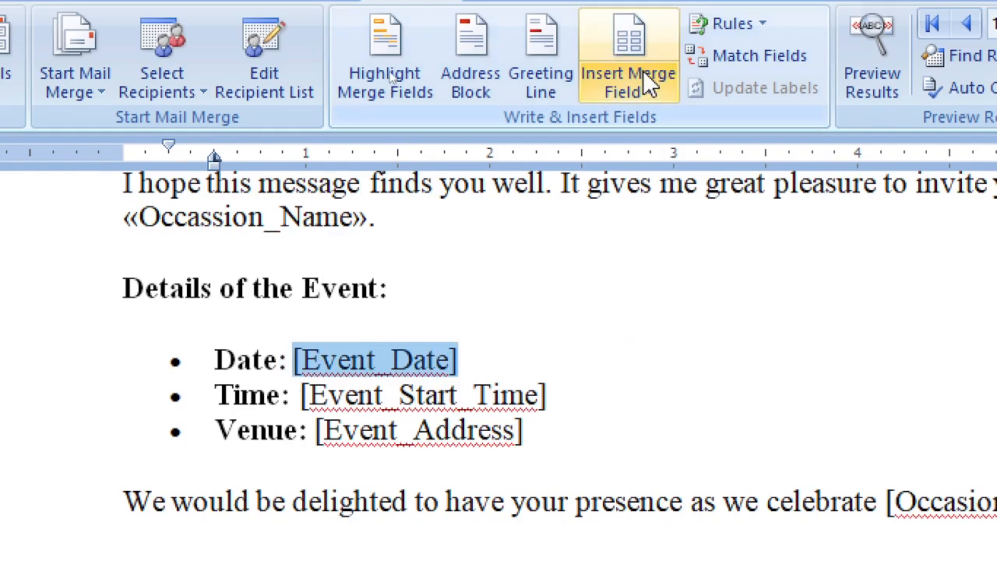
{"action": "left_click", "coordinate": [648, 74]}
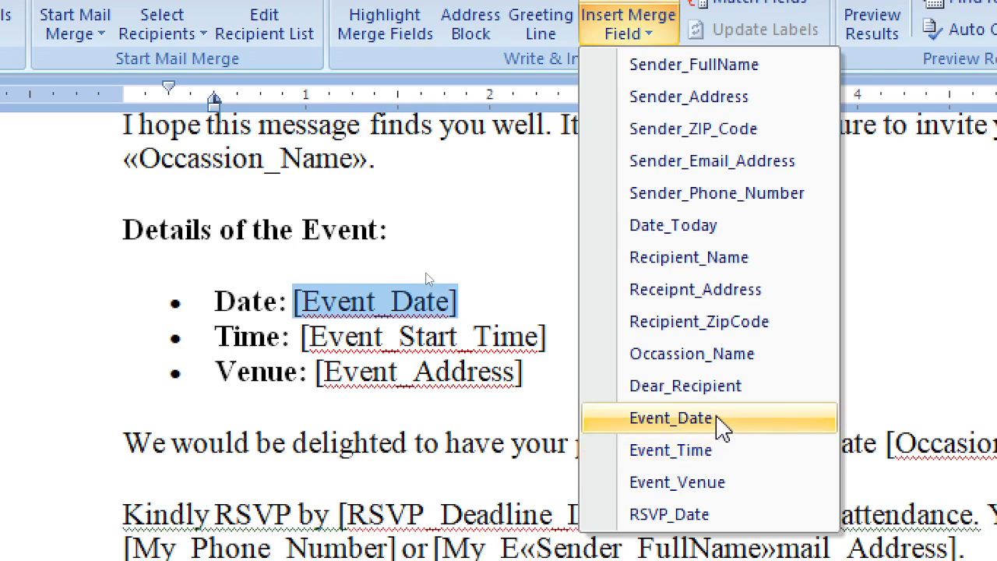
{"action": "left_click", "coordinate": [720, 426]}
Replace [Event_Start_Time] with Event_Time and [Event_Address] with Event_Venue
{"action": "left_click_drag", "start_coordinate": [305, 340], "coordinate": [553, 338]}
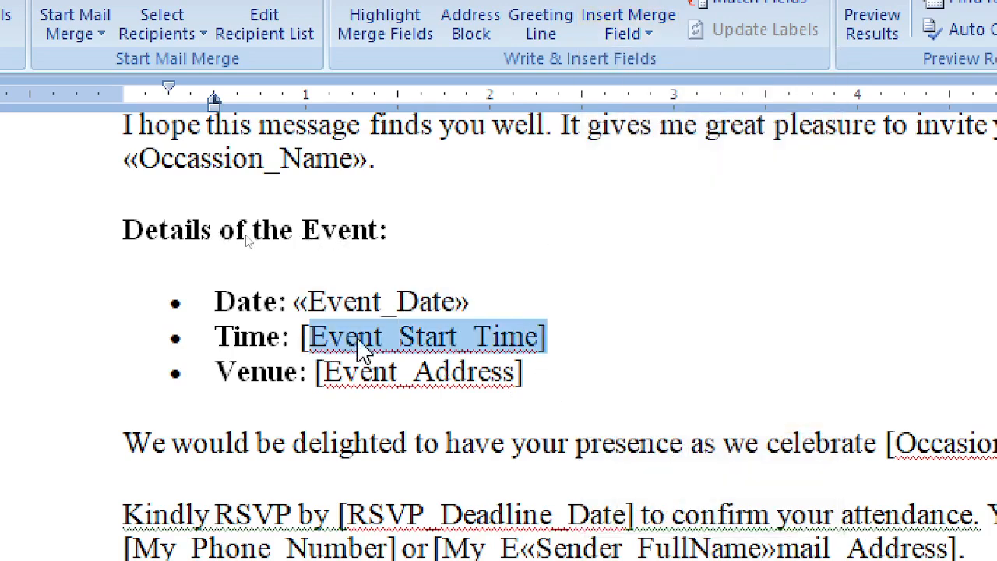
{"action": "left_click_drag", "start_coordinate": [299, 341], "coordinate": [549, 338]}
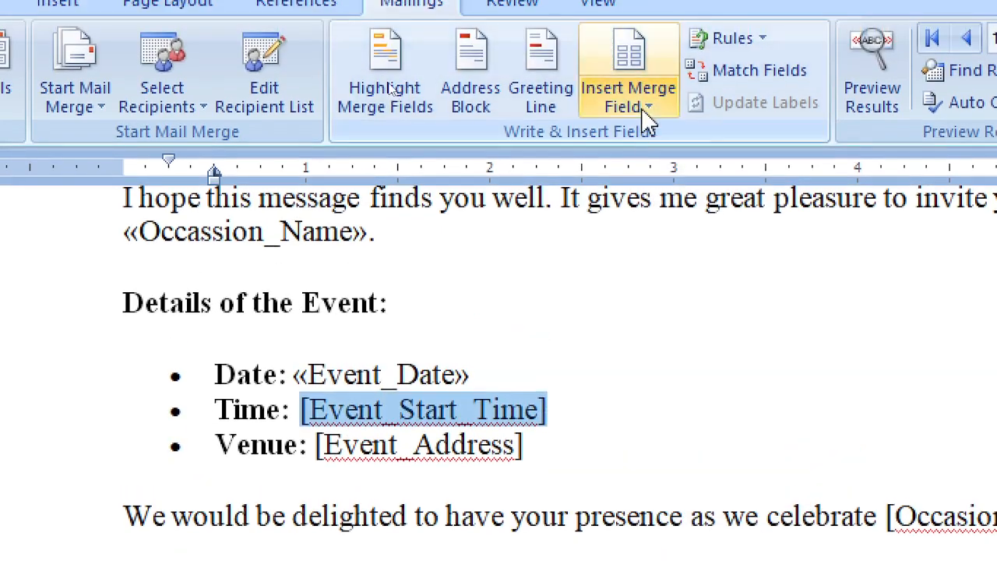
{"action": "left_click", "coordinate": [645, 40]}
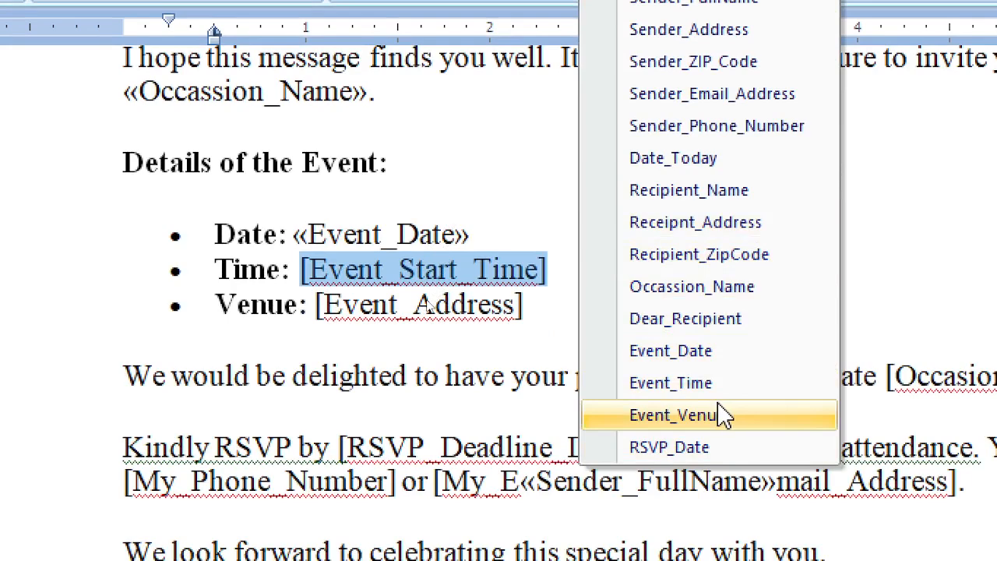
{"action": "left_click", "coordinate": [705, 382]}
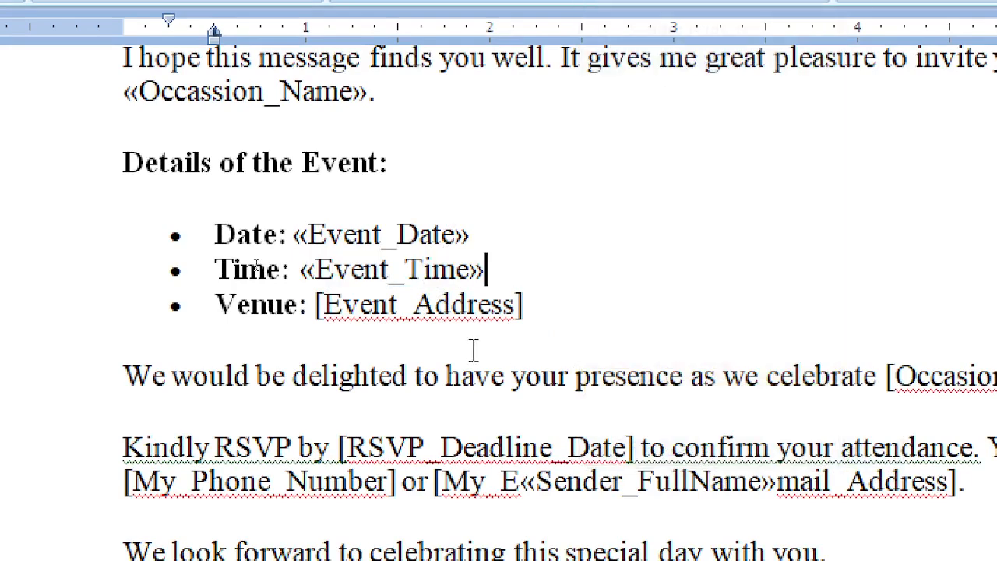
{"action": "left_click_drag", "start_coordinate": [316, 304], "coordinate": [561, 305]}
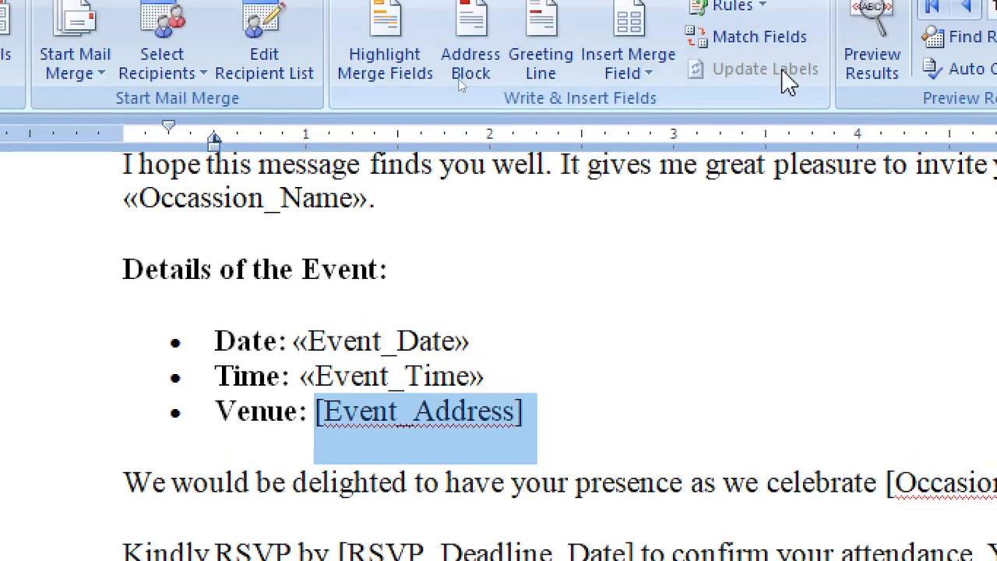
{"action": "left_click", "coordinate": [651, 84]}
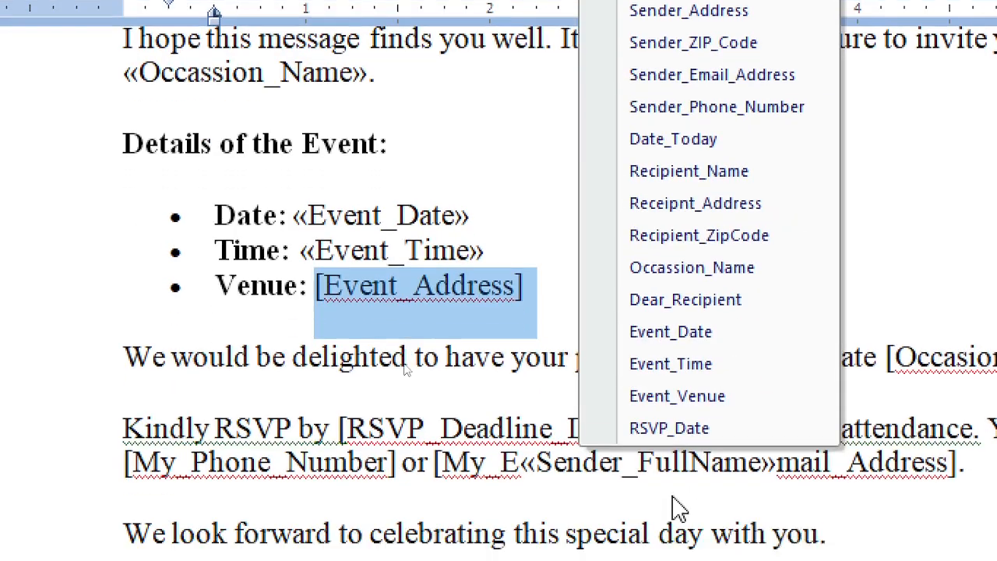
{"action": "left_click", "coordinate": [677, 375]}
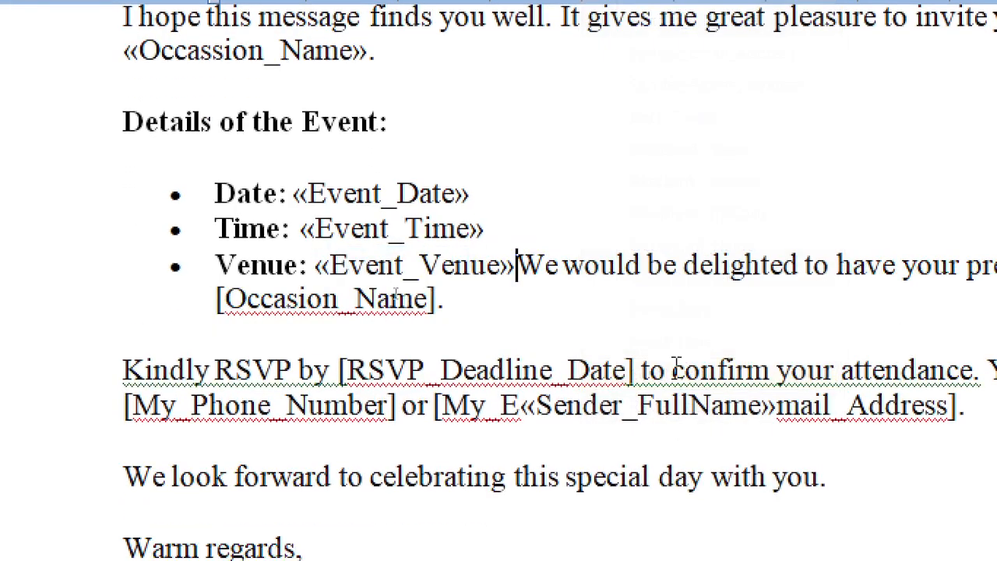
Put the following sentence on its own unbulleted, unindented line and select [Occasion_Name]
{"action": "key", "text": "Return"}
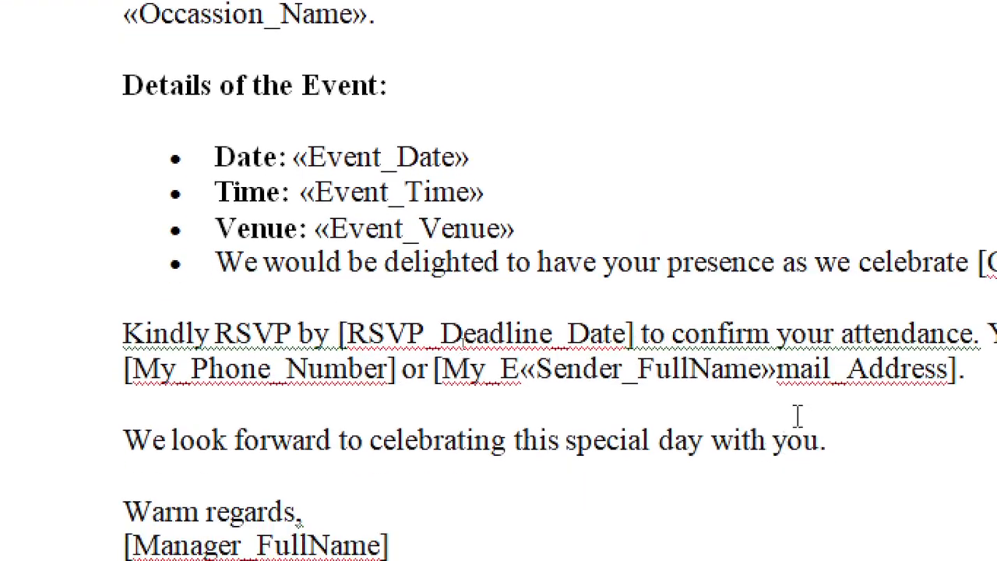
{"action": "key", "text": "BackSpace"}
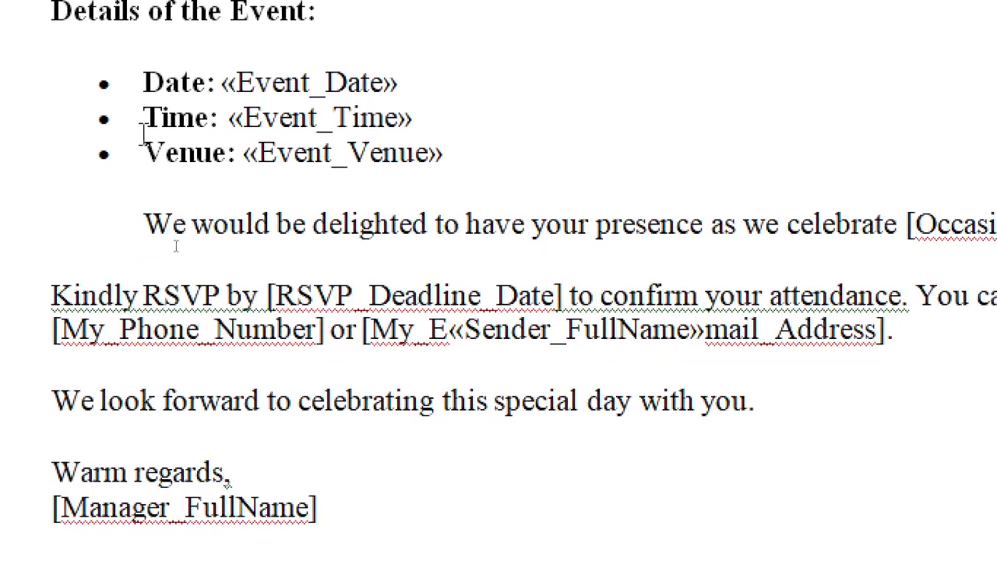
{"action": "key", "text": "BackSpace"}
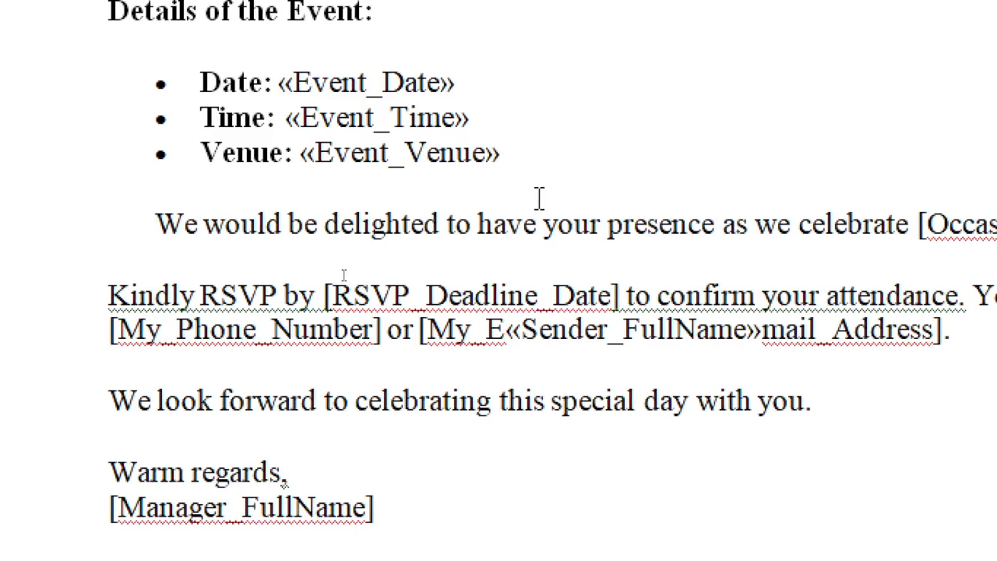
{"action": "key", "text": "BackSpace"}
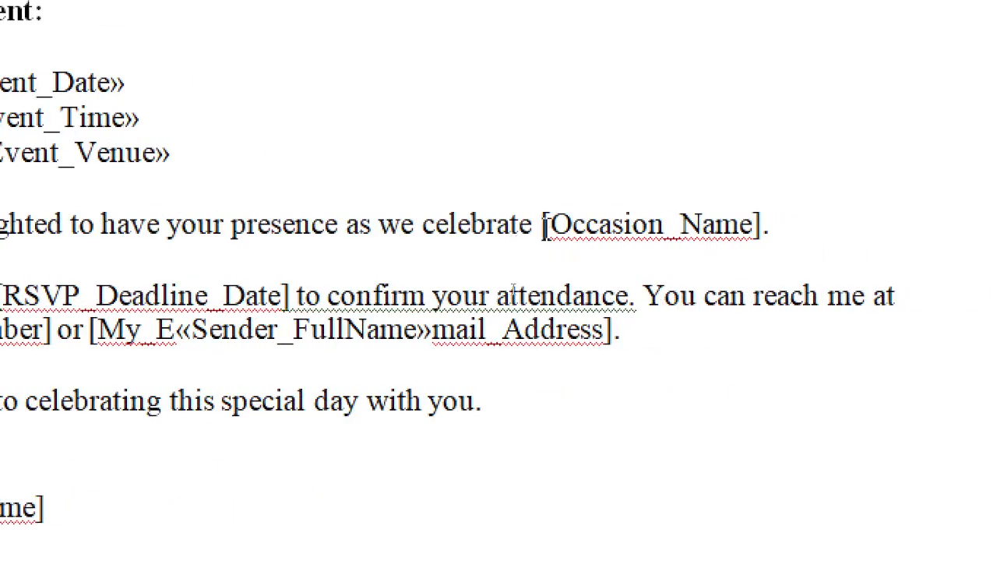
{"action": "left_click_drag", "start_coordinate": [543, 224], "coordinate": [766, 221]}
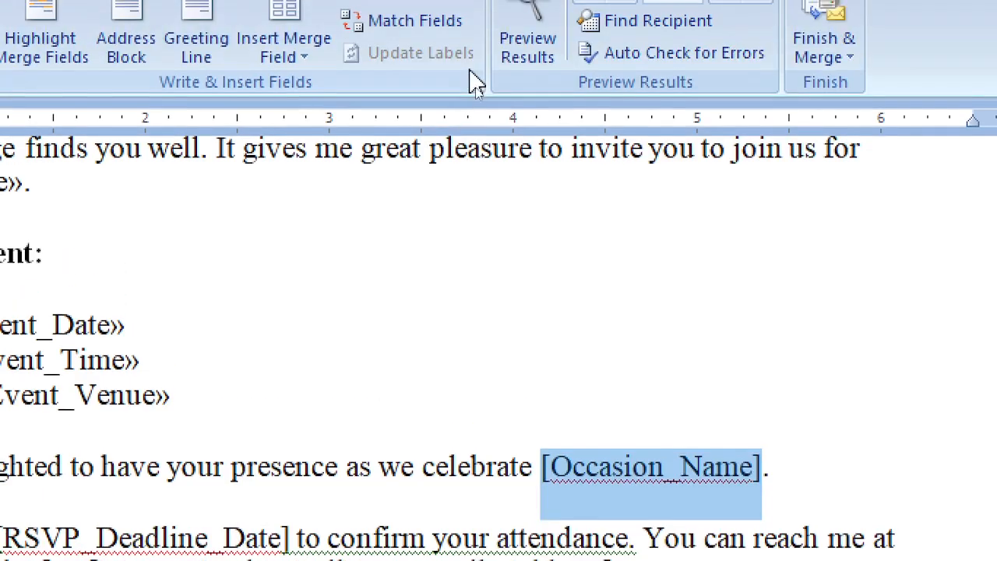
Insert the Occassion_Name field and replace [RSVP_Deadline_Date] with the RSVP_Date field
{"action": "left_click", "coordinate": [284, 86]}
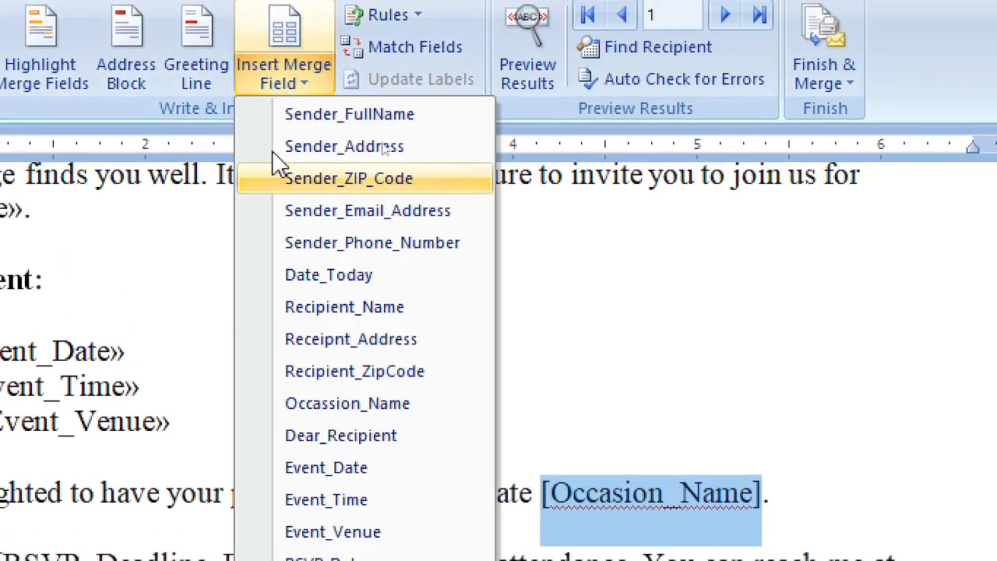
{"action": "left_click", "coordinate": [359, 413]}
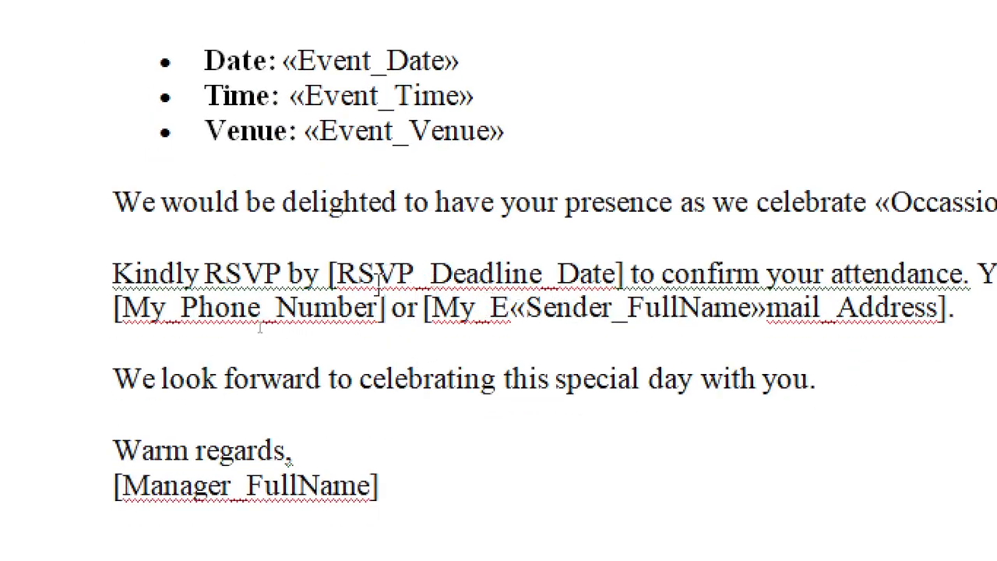
{"action": "left_click_drag", "start_coordinate": [331, 274], "coordinate": [414, 274]}
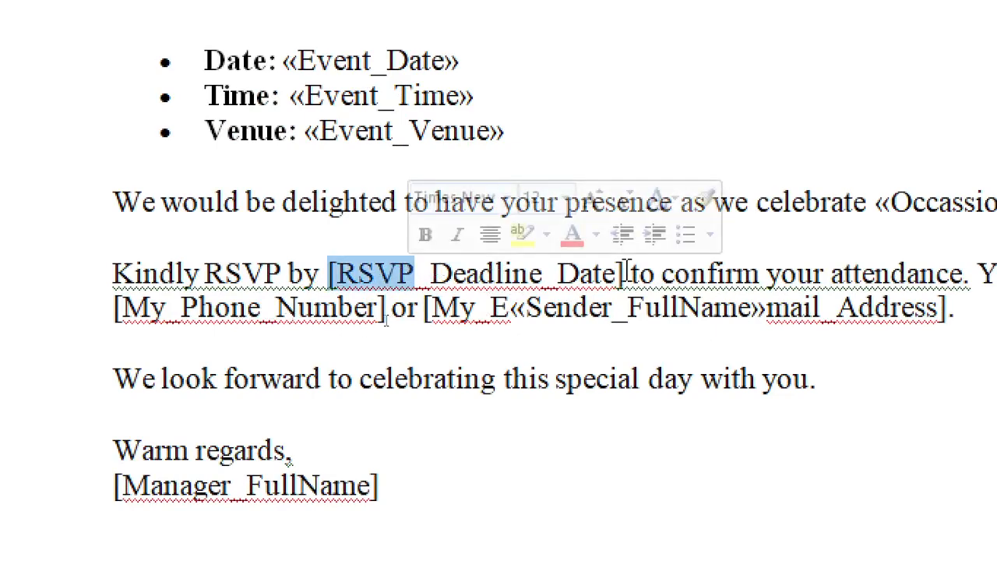
{"action": "left_click_drag", "start_coordinate": [626, 274], "coordinate": [361, 276]}
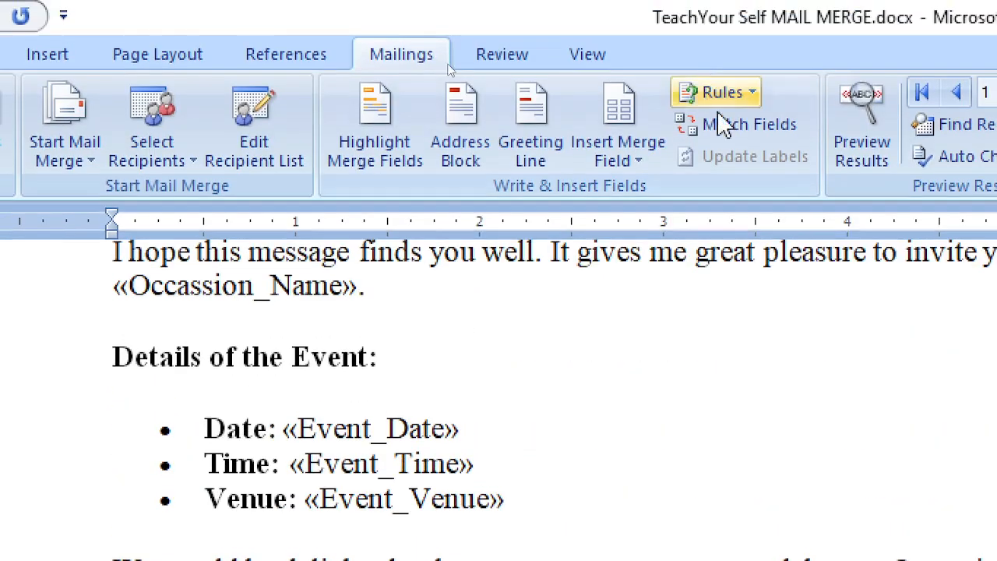
{"action": "left_click", "coordinate": [646, 158]}
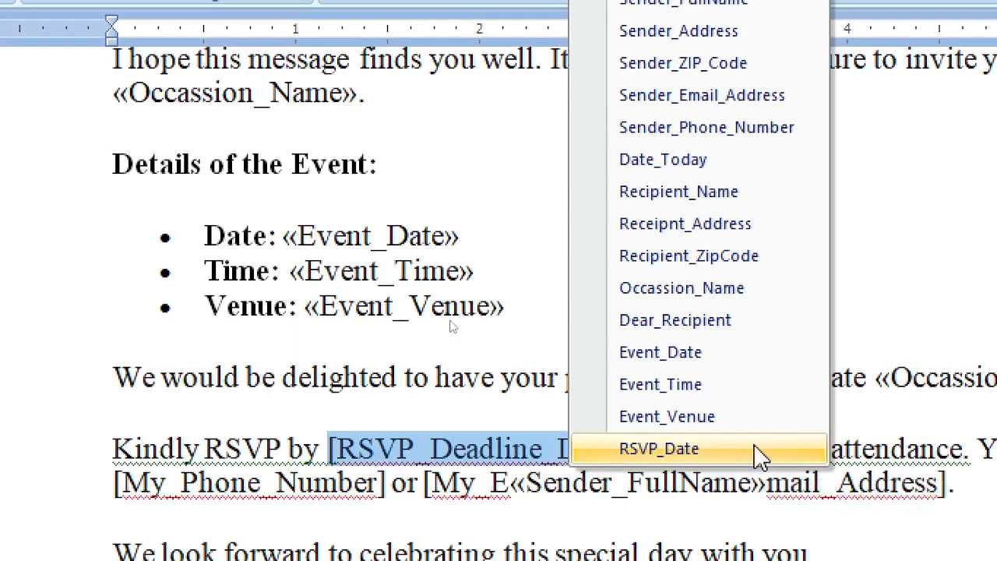
{"action": "left_click", "coordinate": [759, 456]}
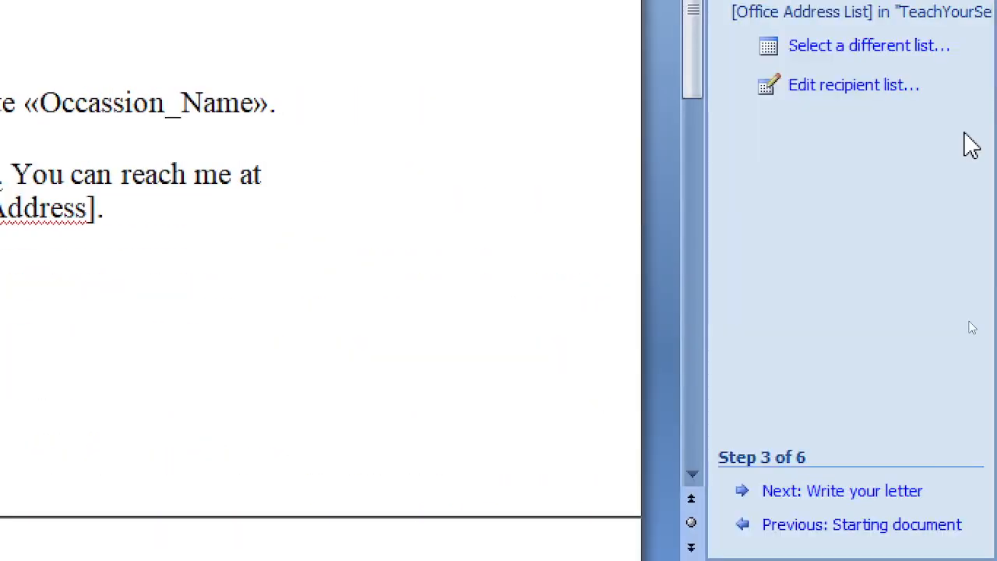
Open the mail merge database's column settings and select the RSVP_Date field
{"action": "left_click", "coordinate": [819, 85]}
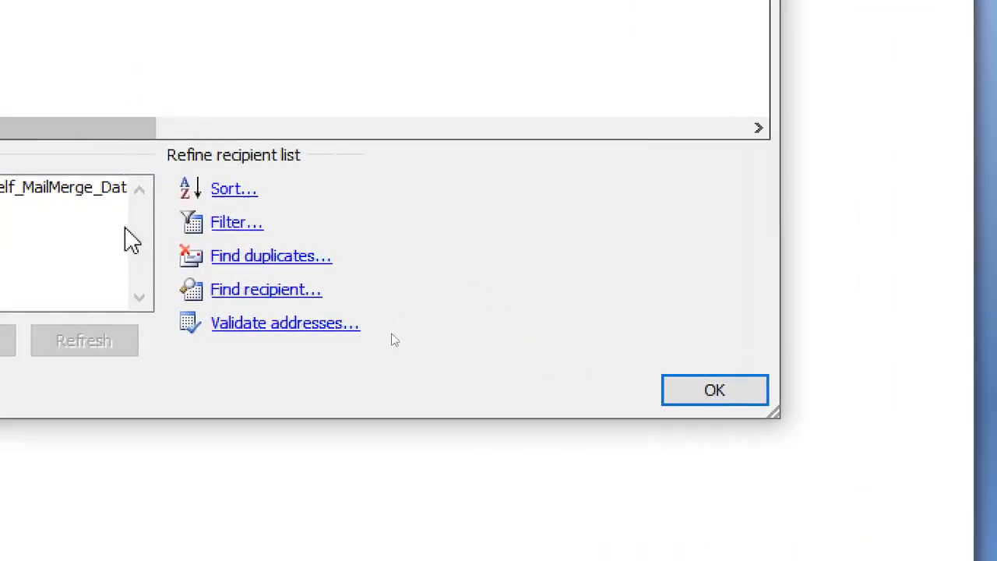
{"action": "left_click", "coordinate": [100, 193]}
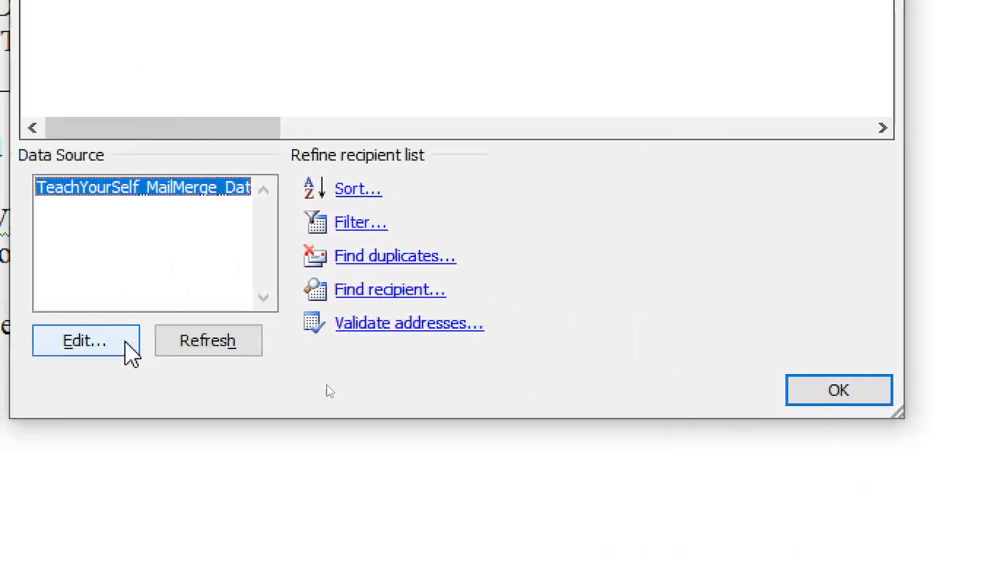
{"action": "left_click", "coordinate": [112, 342]}
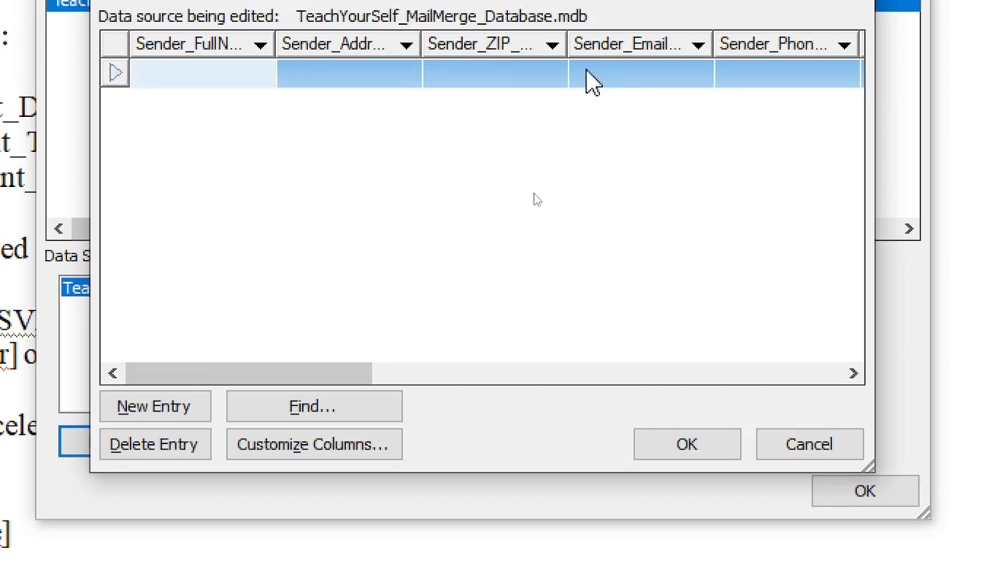
{"action": "left_click", "coordinate": [314, 466]}
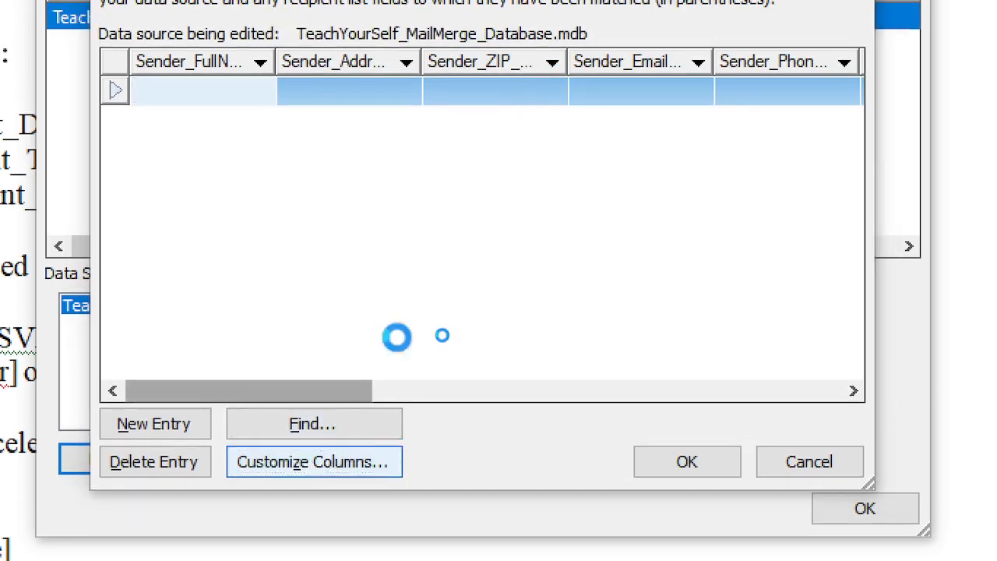
{"action": "left_click", "coordinate": [368, 316]}
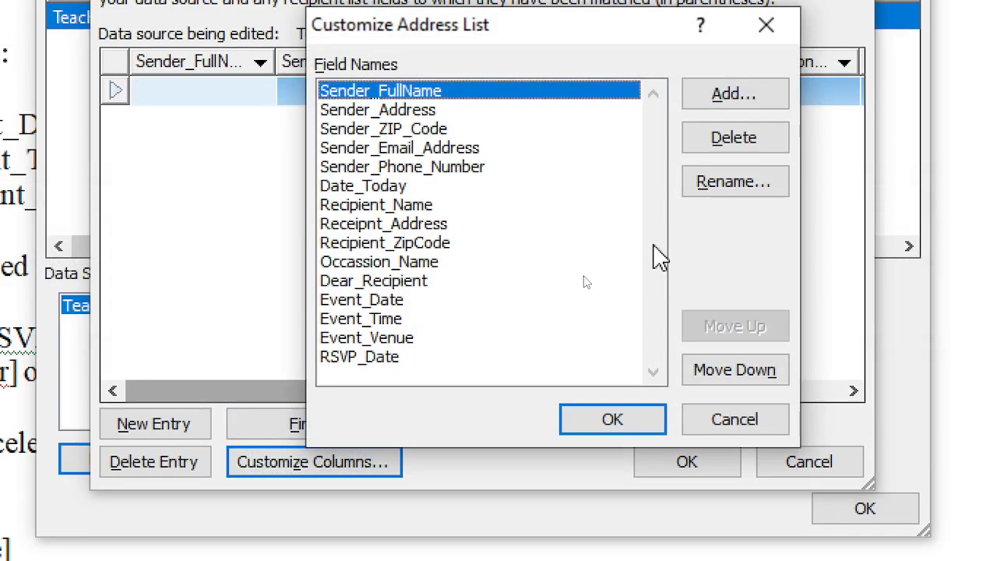
{"action": "left_click", "coordinate": [453, 357]}
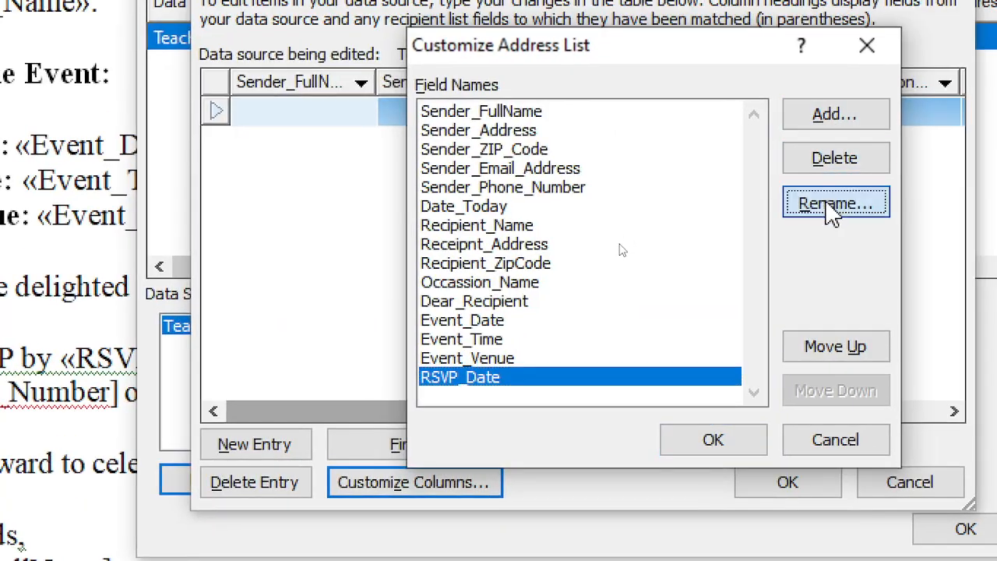
Rename RSVP_Date to RSVP_Deadline_Date, save the data source and return to the letter
{"action": "left_click", "coordinate": [830, 207]}
{"action": "left_click", "coordinate": [488, 251]}
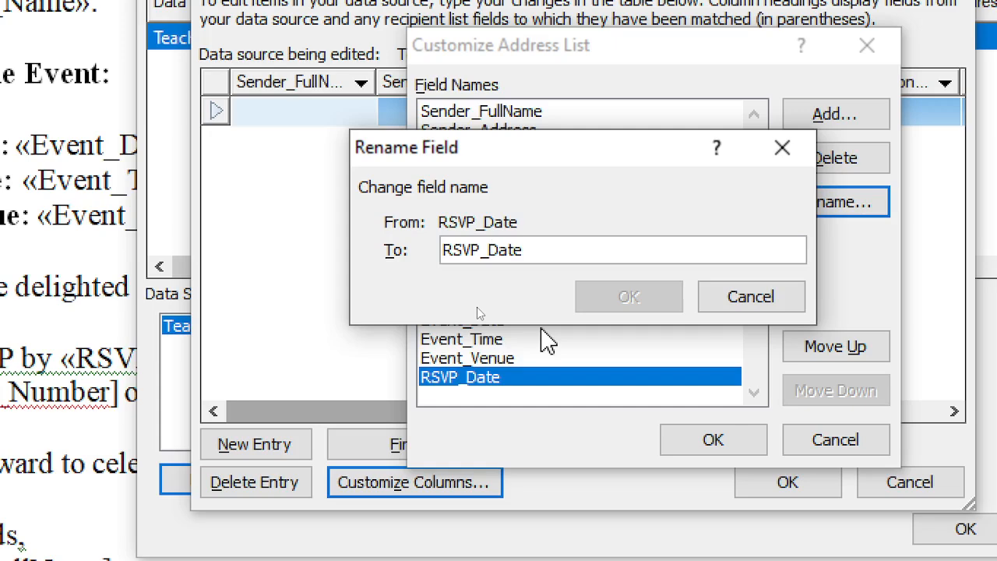
{"action": "type", "text": "Deadline_D"}
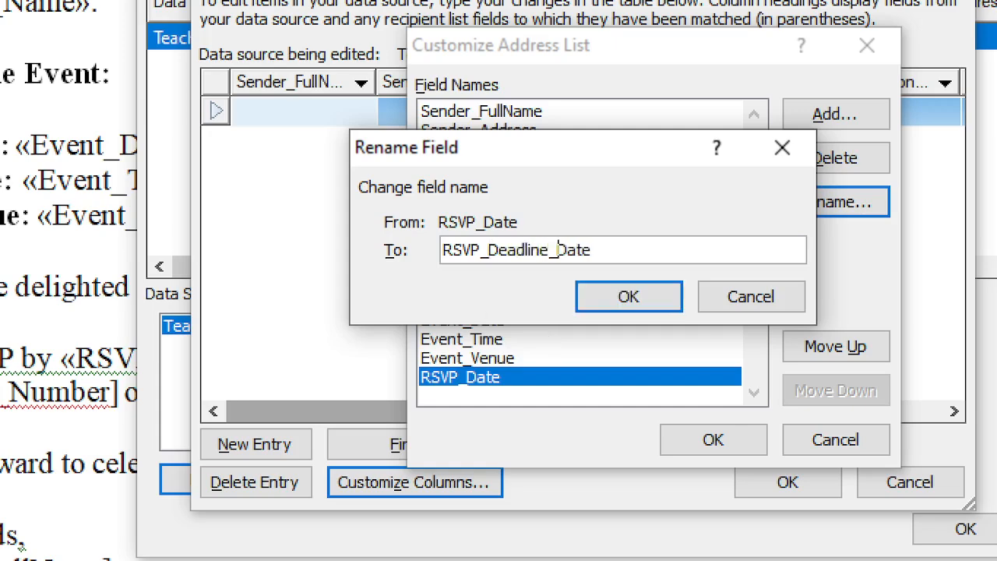
{"action": "left_click", "coordinate": [627, 302]}
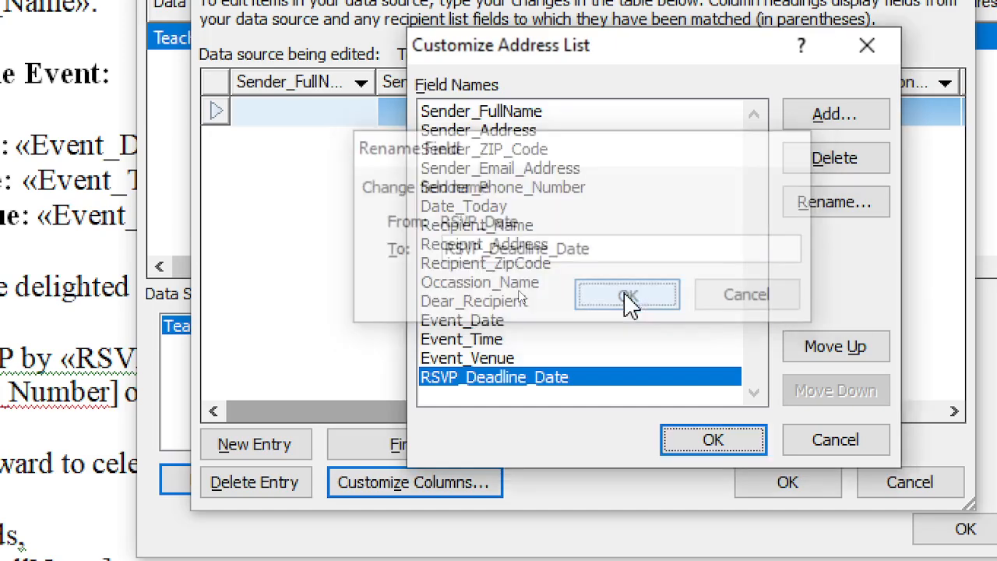
{"action": "left_click", "coordinate": [715, 441]}
{"action": "left_click", "coordinate": [793, 486]}
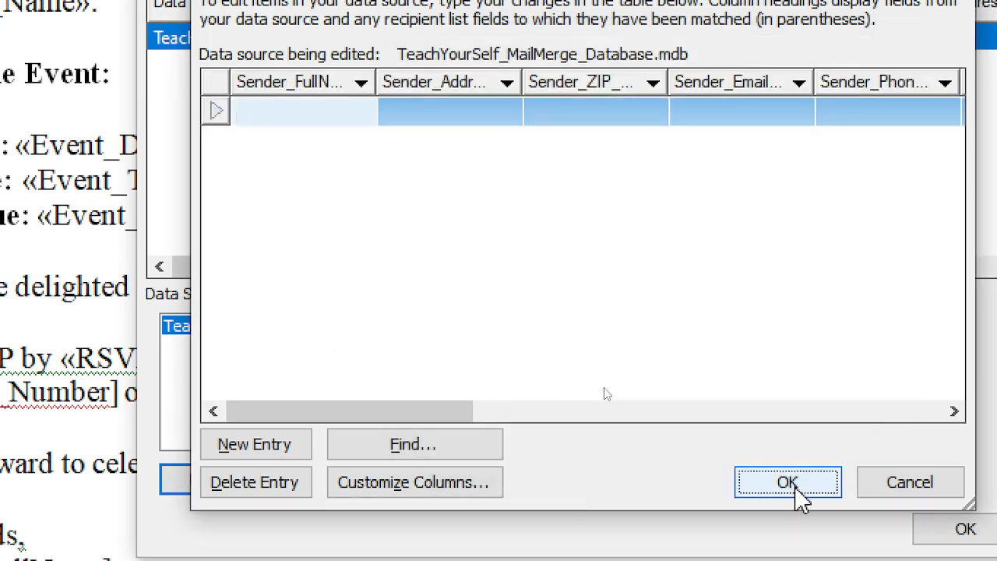
{"action": "left_click", "coordinate": [466, 328]}
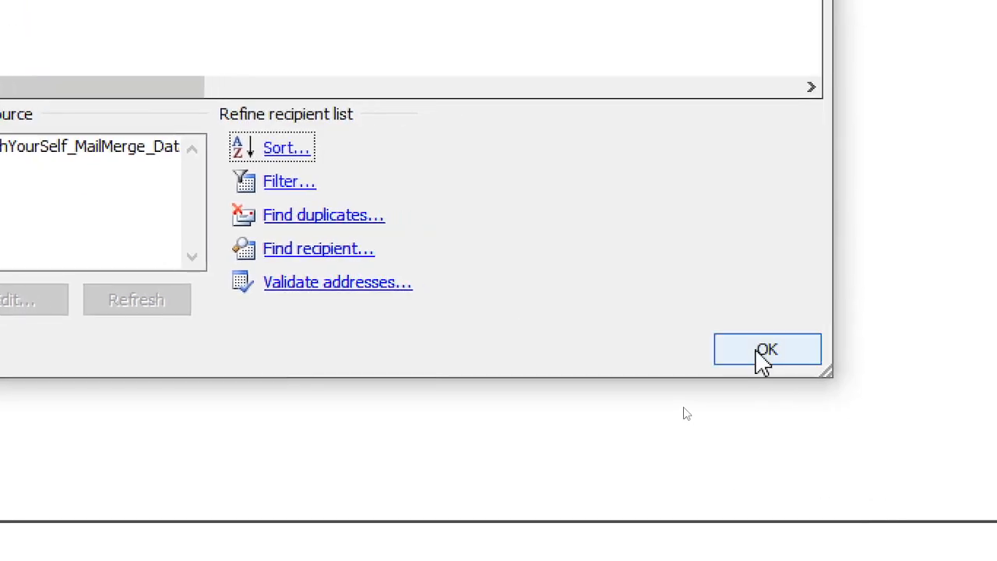
{"action": "left_click", "coordinate": [923, 445]}
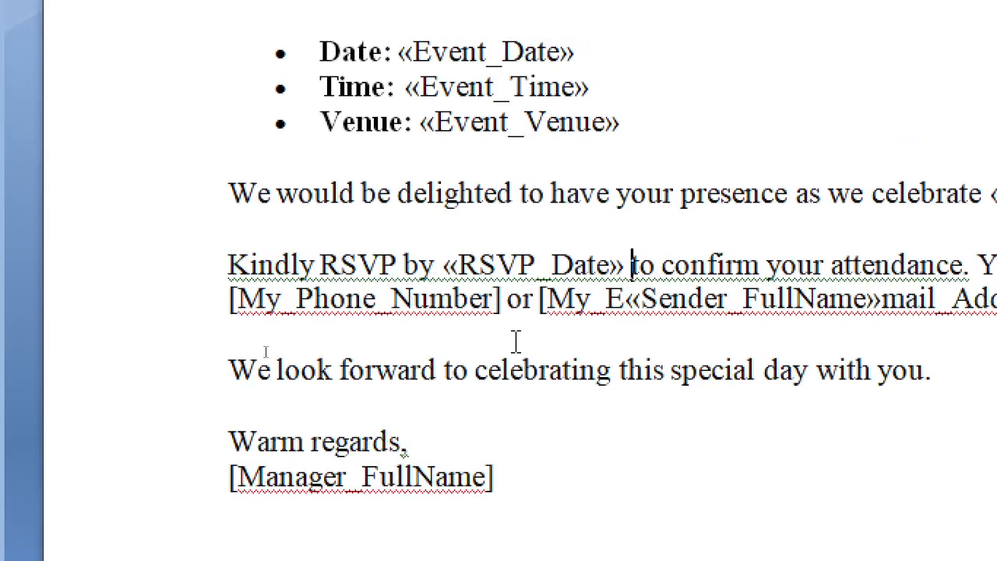
Replace the phone and e-mail placeholders with Sender_Phone_Number and Sender_Email_Address fields
{"action": "left_click_drag", "start_coordinate": [504, 302], "coordinate": [184, 340]}
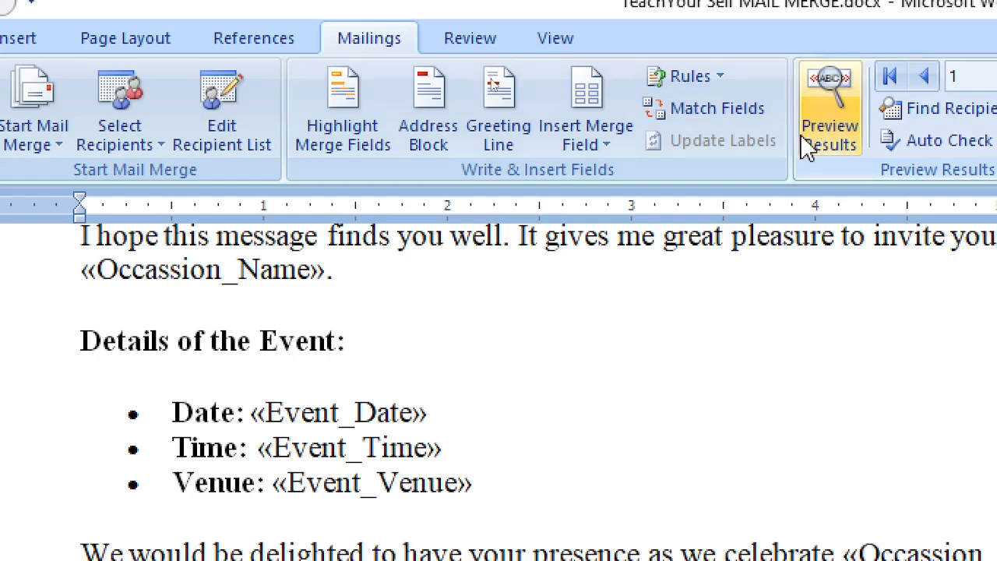
{"action": "left_click", "coordinate": [612, 146]}
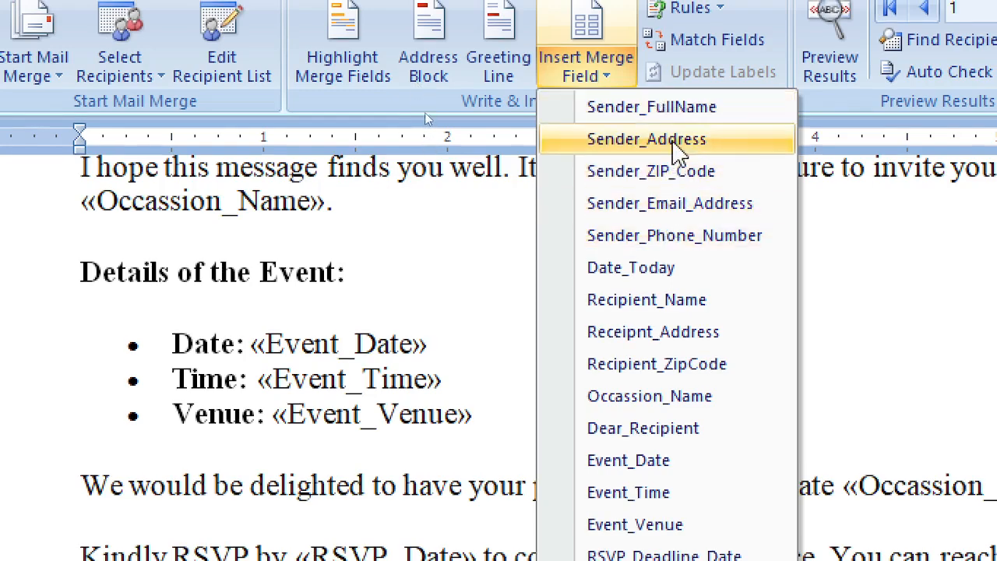
{"action": "left_click", "coordinate": [658, 235]}
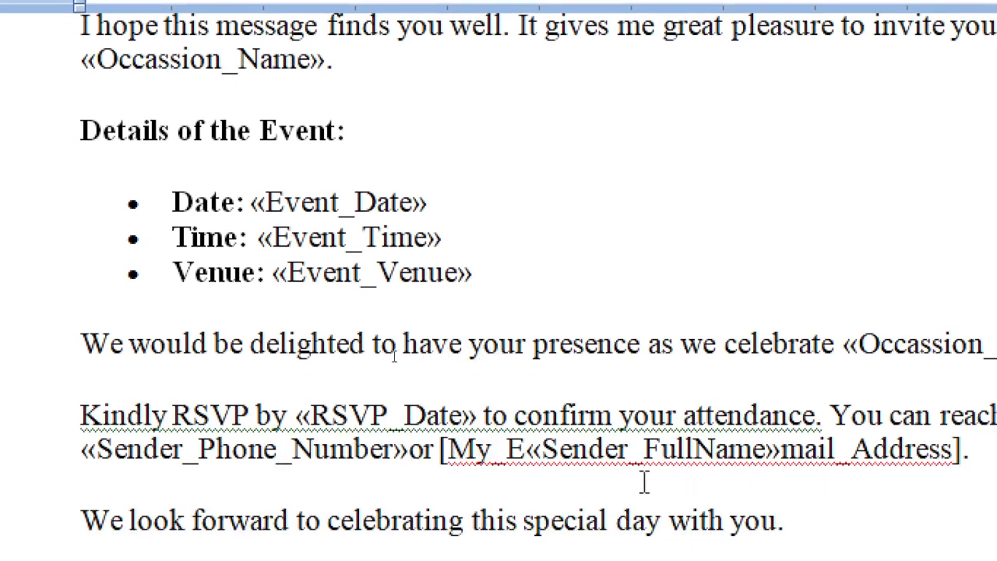
{"action": "left_click", "coordinate": [409, 448]}
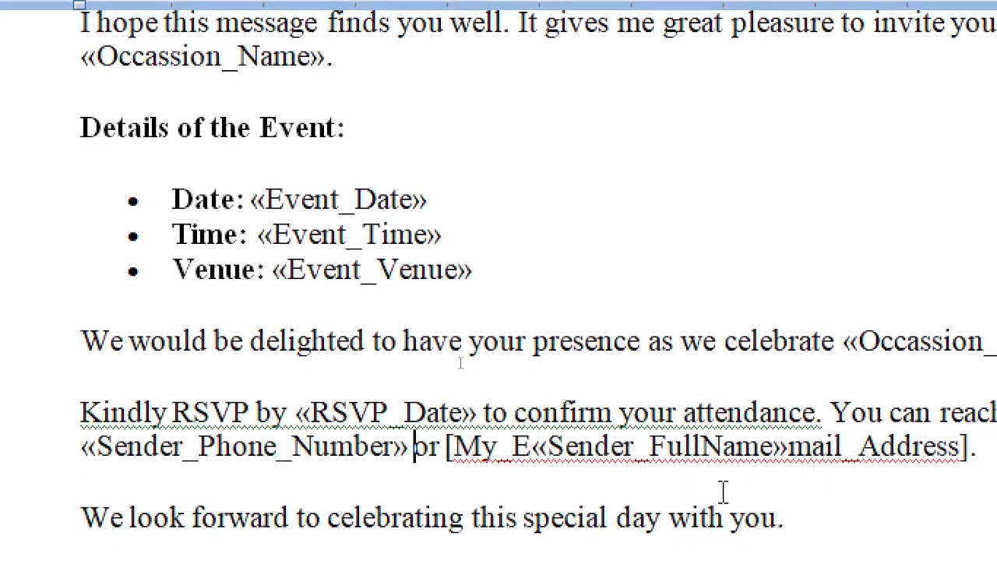
{"action": "scroll", "coordinate": [764, 488], "scroll_direction": "down", "scroll_amount": 2}
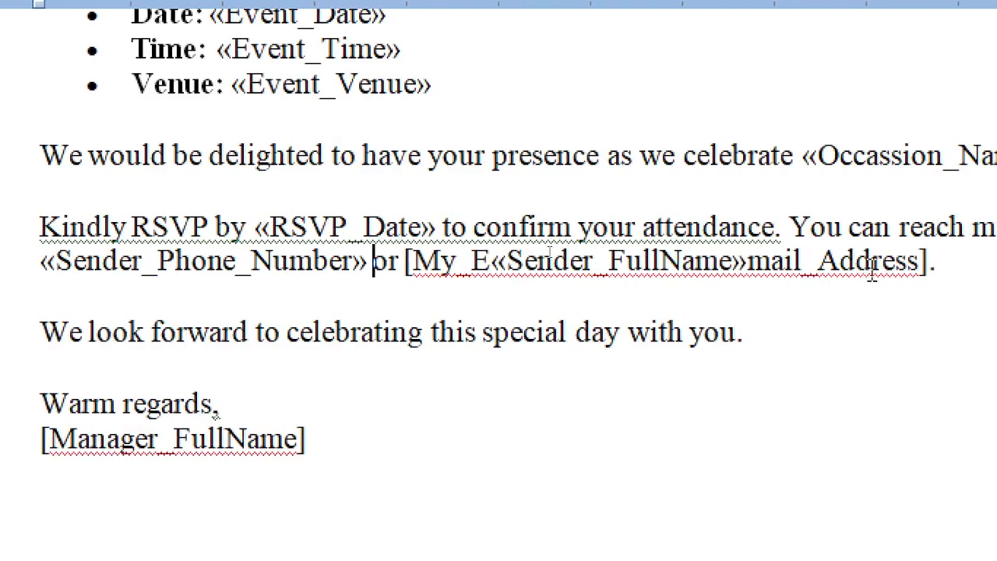
{"action": "left_click_drag", "start_coordinate": [872, 262], "coordinate": [344, 263]}
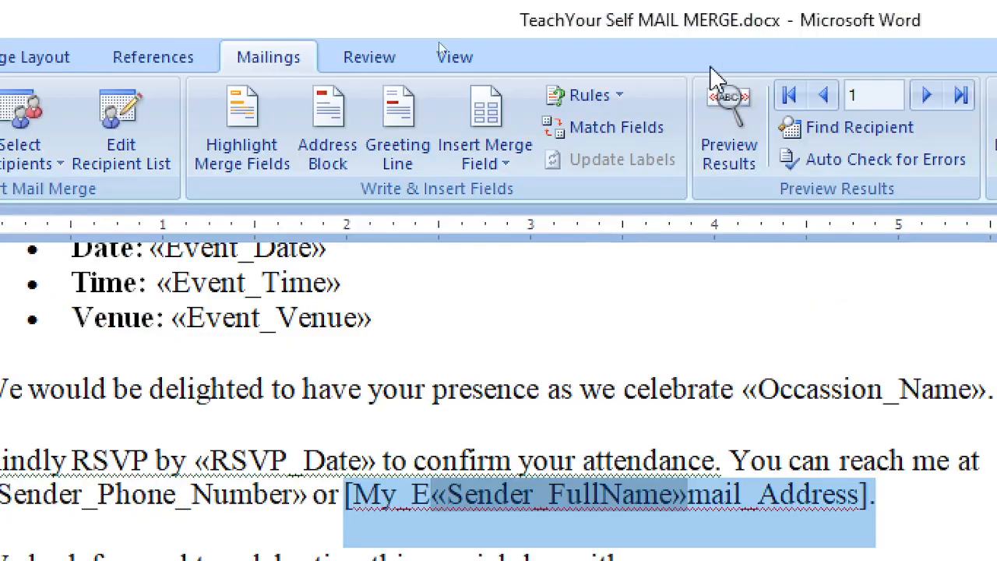
{"action": "left_click", "coordinate": [490, 165]}
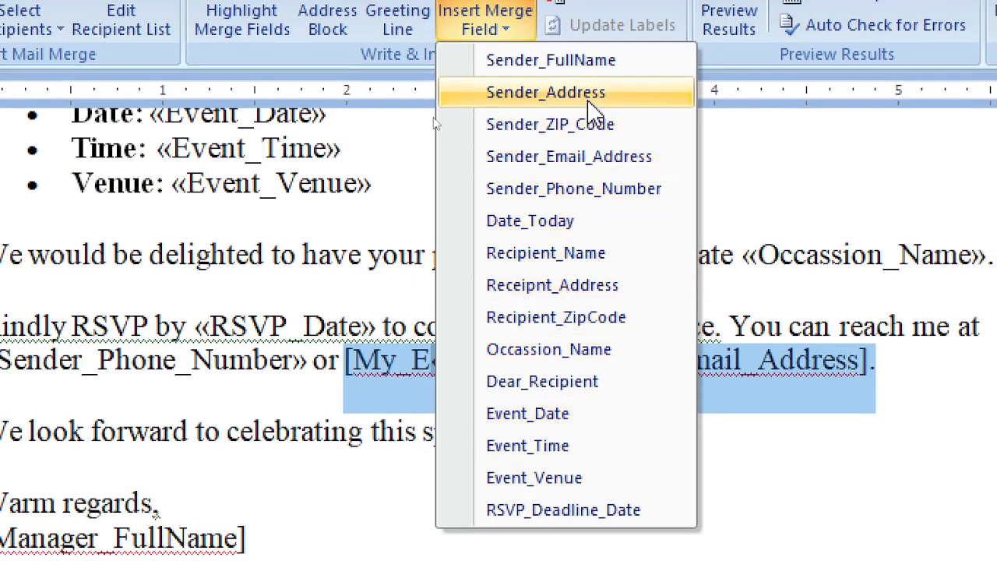
{"action": "left_click", "coordinate": [535, 160]}
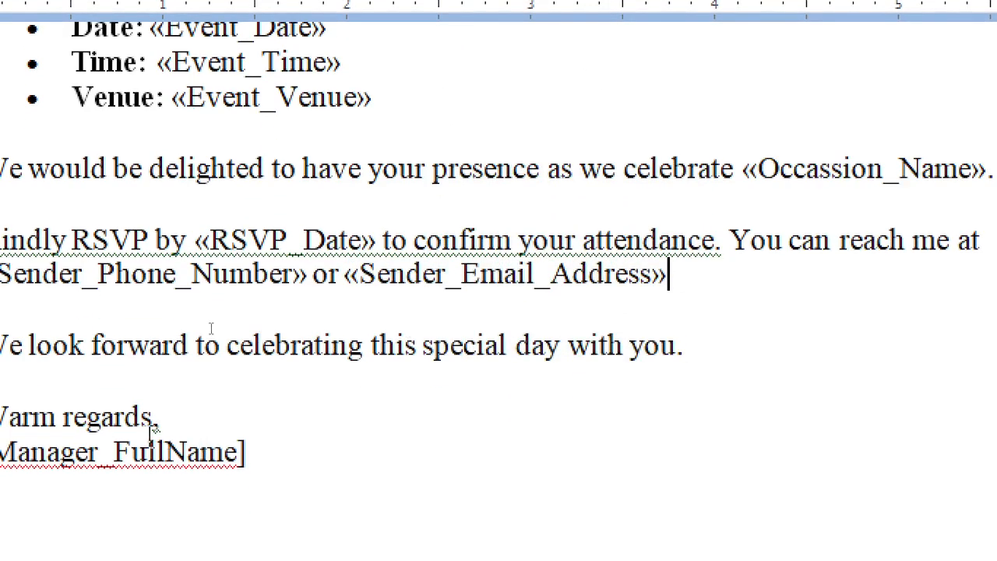
Replace the [Manager_FullName] signature with the Sender_FullName field
{"action": "left_click_drag", "start_coordinate": [127, 452], "coordinate": [399, 454]}
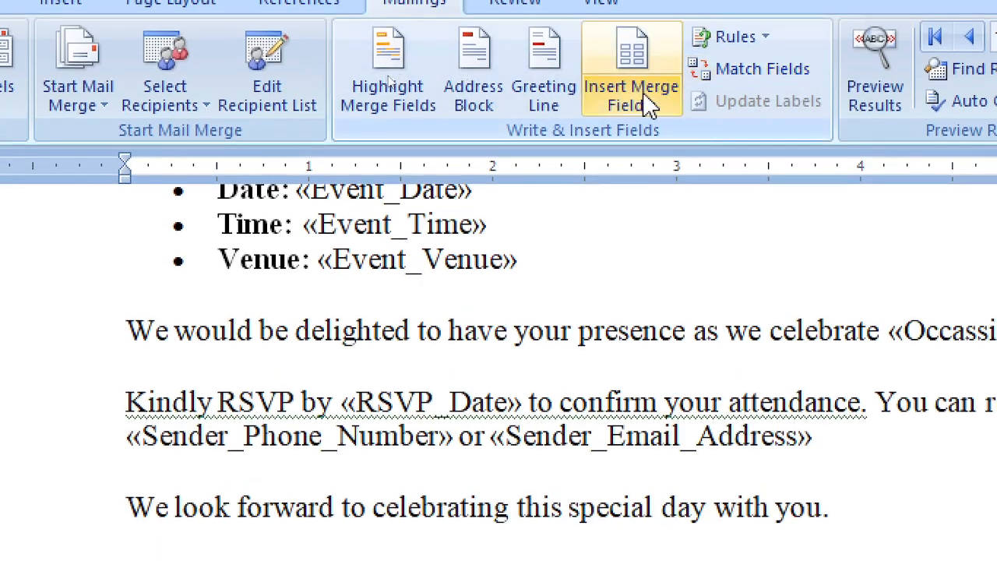
{"action": "left_click", "coordinate": [644, 101]}
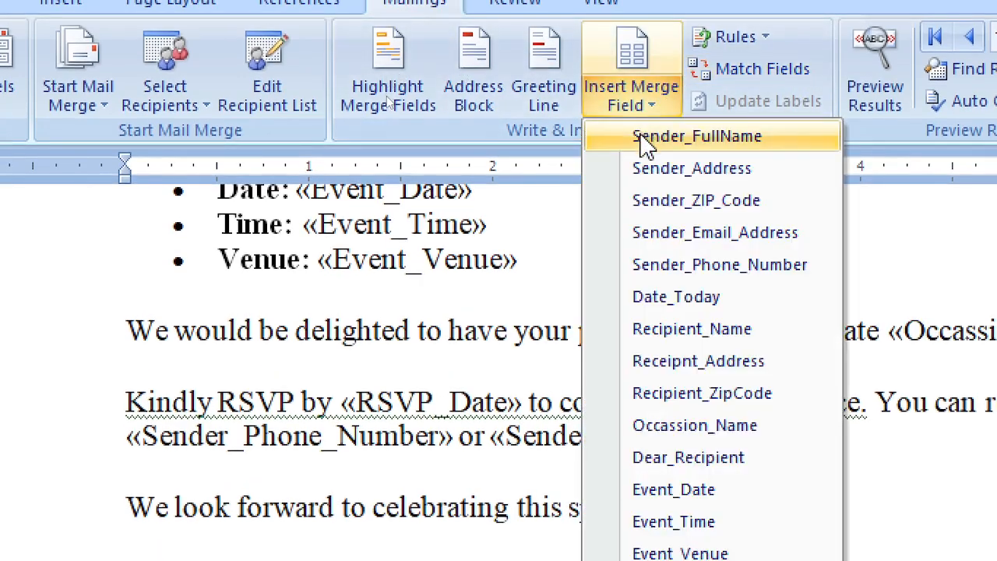
{"action": "left_click", "coordinate": [643, 140]}
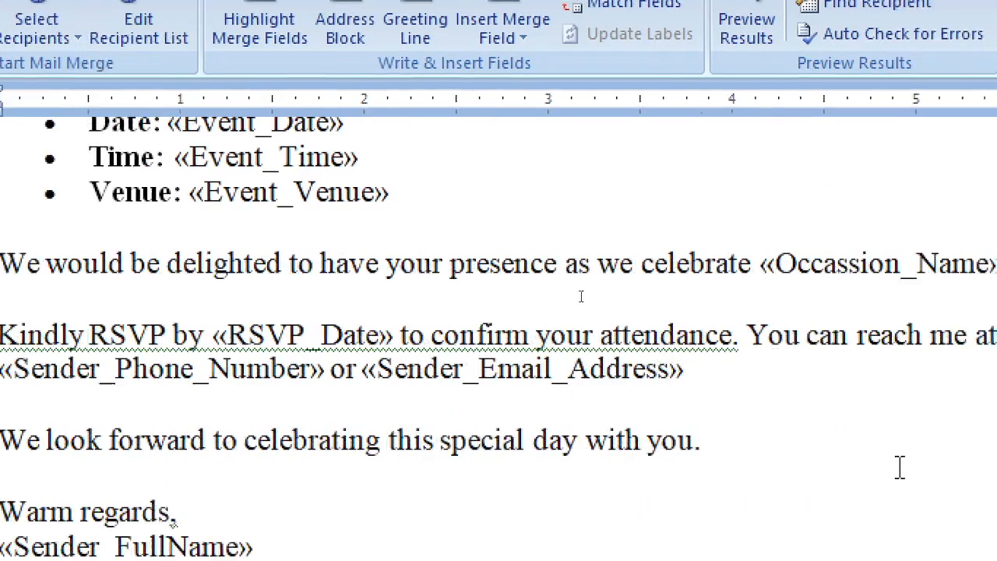
{"action": "scroll", "coordinate": [841, 534], "scroll_direction": "up", "scroll_amount": 3}
{"action": "scroll", "coordinate": [435, 382], "scroll_direction": "up", "scroll_amount": 2}
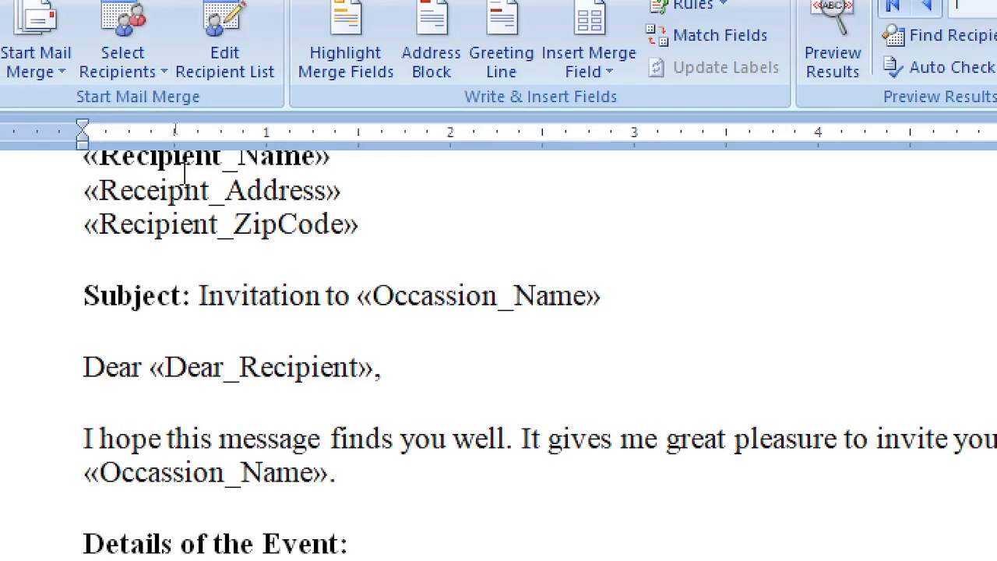
{"action": "scroll", "coordinate": [185, 171], "scroll_direction": "up", "scroll_amount": 2}
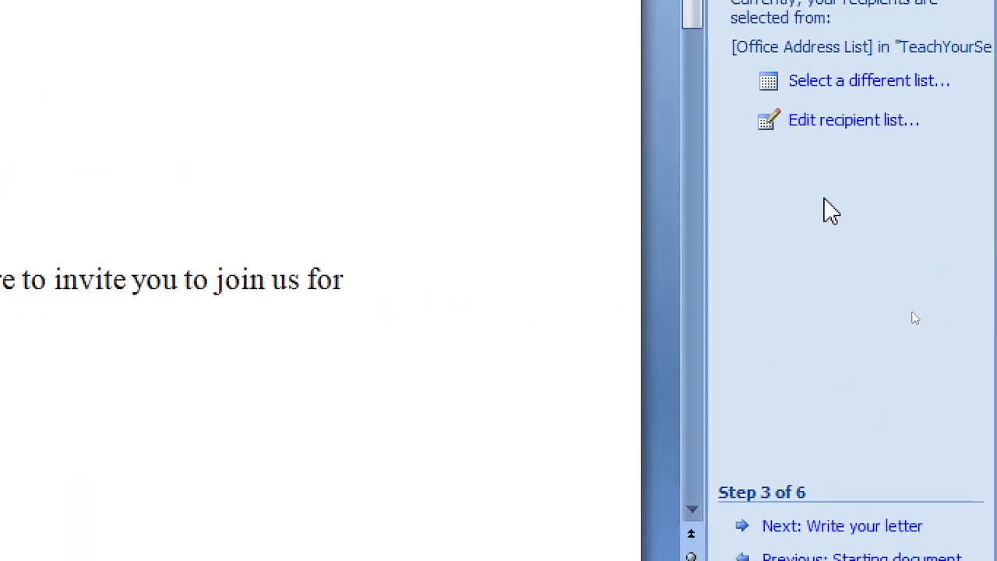
Check the recipient list's database, then select «RSVP_Date» in the RSVP sentence to replace it
{"action": "left_click", "coordinate": [837, 132]}
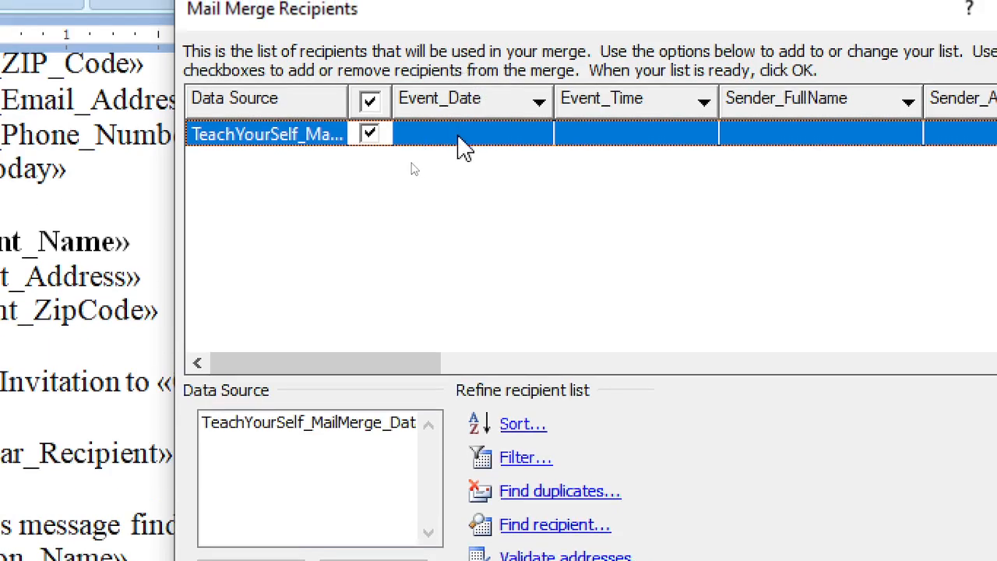
{"action": "left_click", "coordinate": [294, 429]}
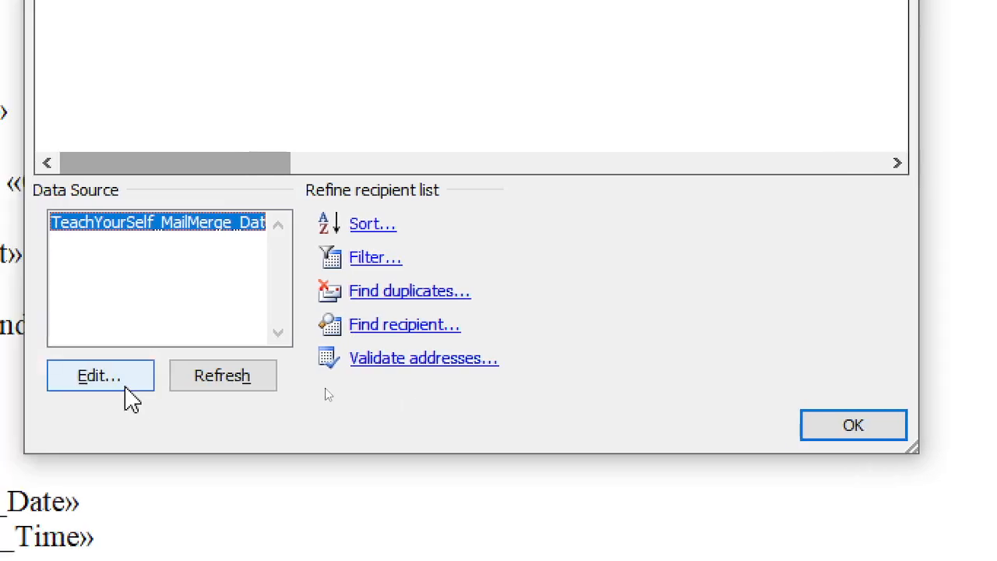
{"action": "left_click", "coordinate": [126, 385]}
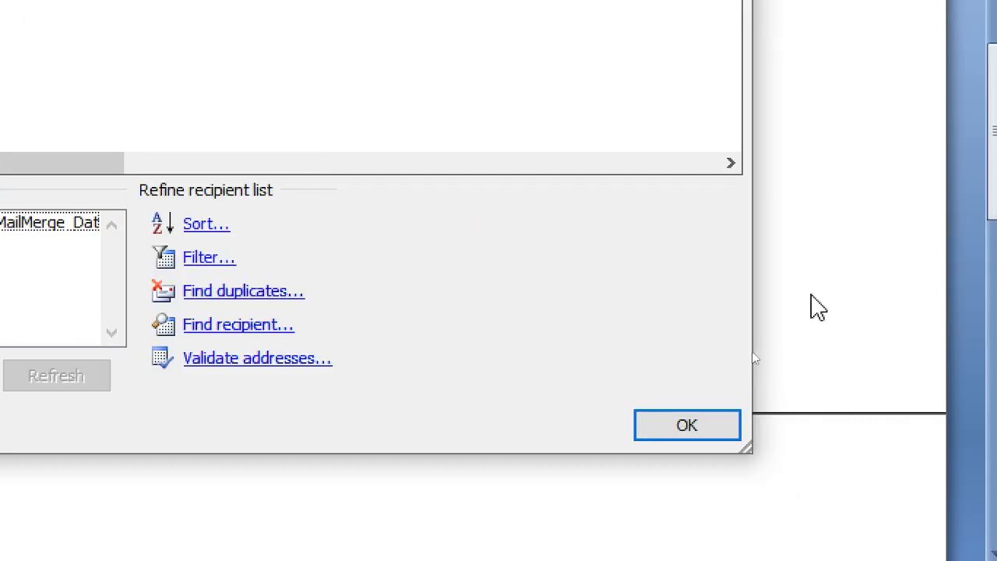
{"action": "left_click", "coordinate": [728, 430]}
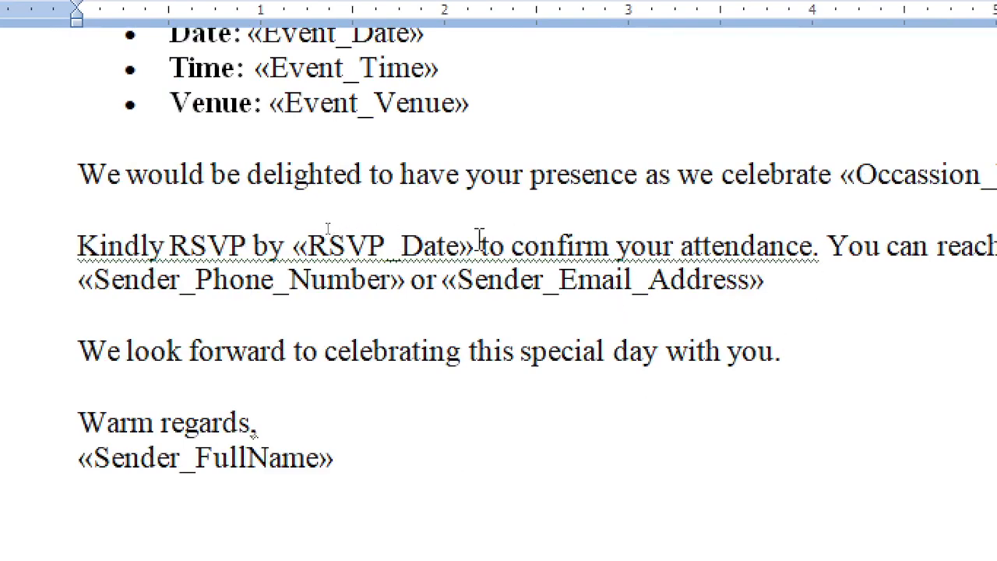
{"action": "left_click_drag", "start_coordinate": [477, 245], "coordinate": [293, 246]}
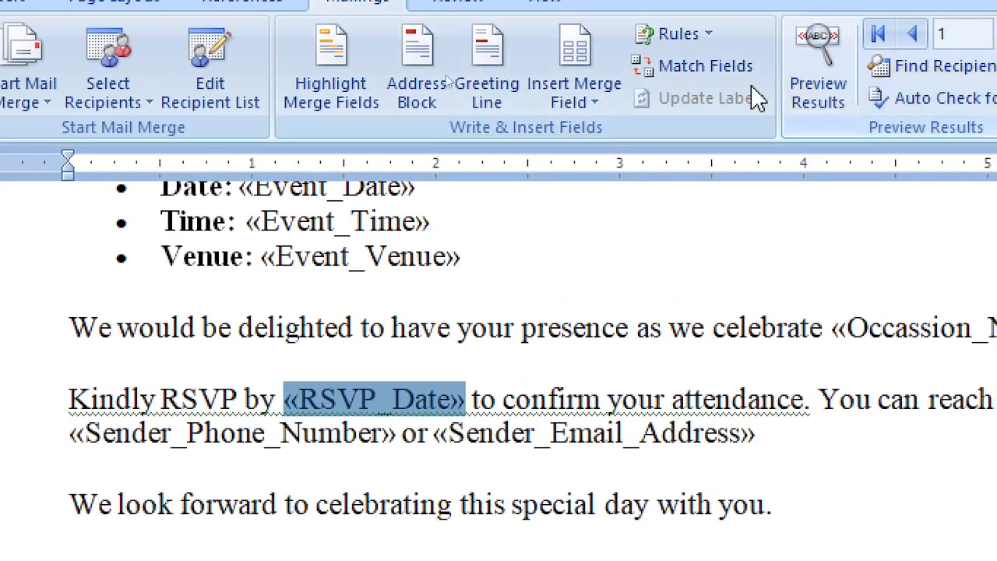
{"action": "left_click", "coordinate": [567, 101]}
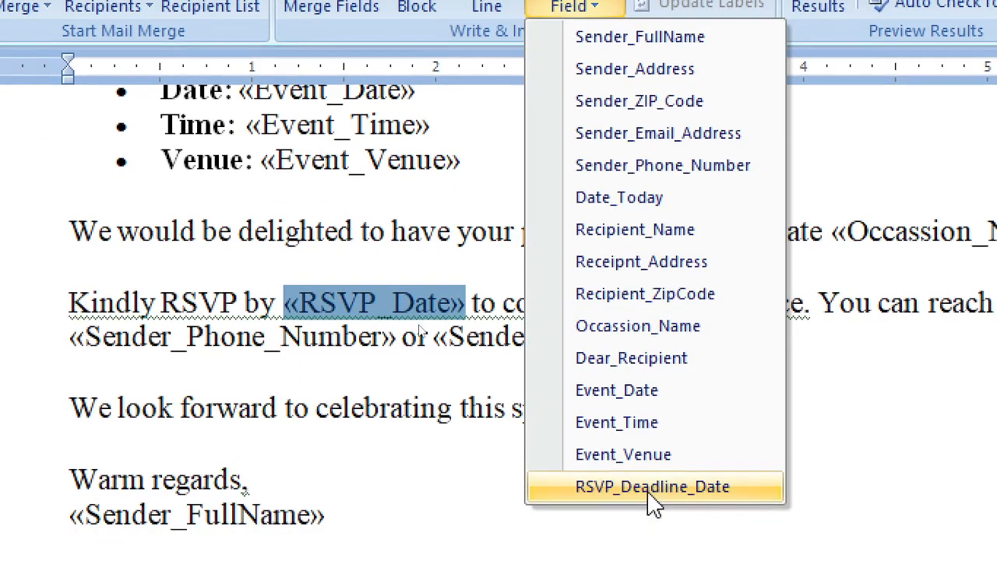
Swap «RSVP_Date» for the RSVP_Deadline_Date field and highlight all merge fields
{"action": "left_click", "coordinate": [648, 490]}
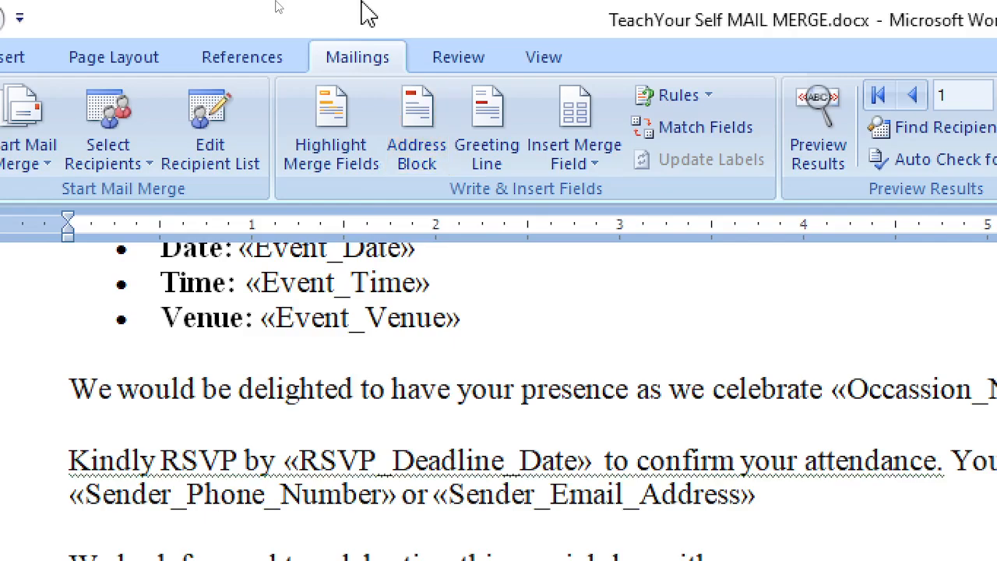
{"action": "left_click", "coordinate": [330, 132]}
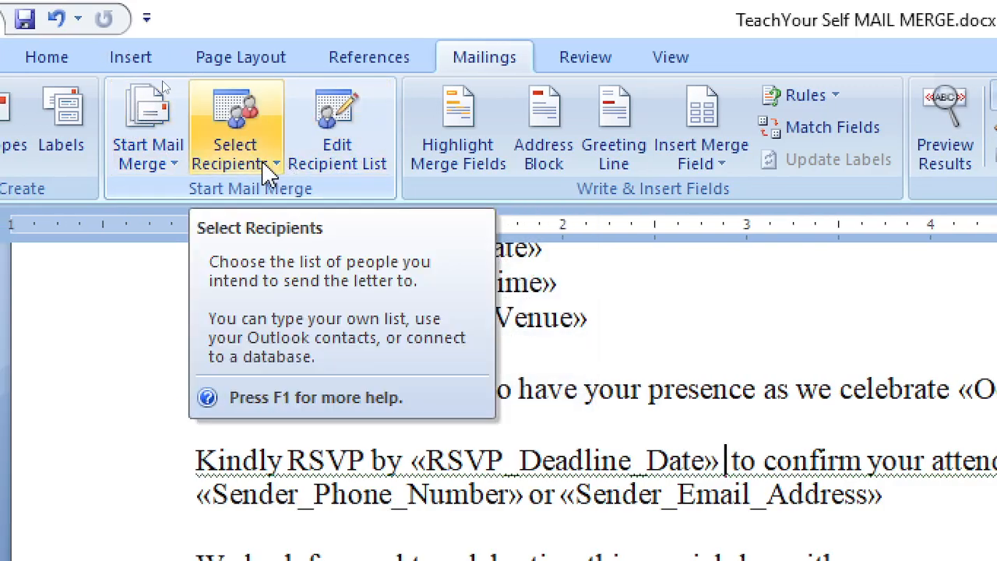
Open the TeachYourSelf_MailMerge_Database.mdb data source from the recipients list for editing
{"action": "left_click", "coordinate": [353, 155]}
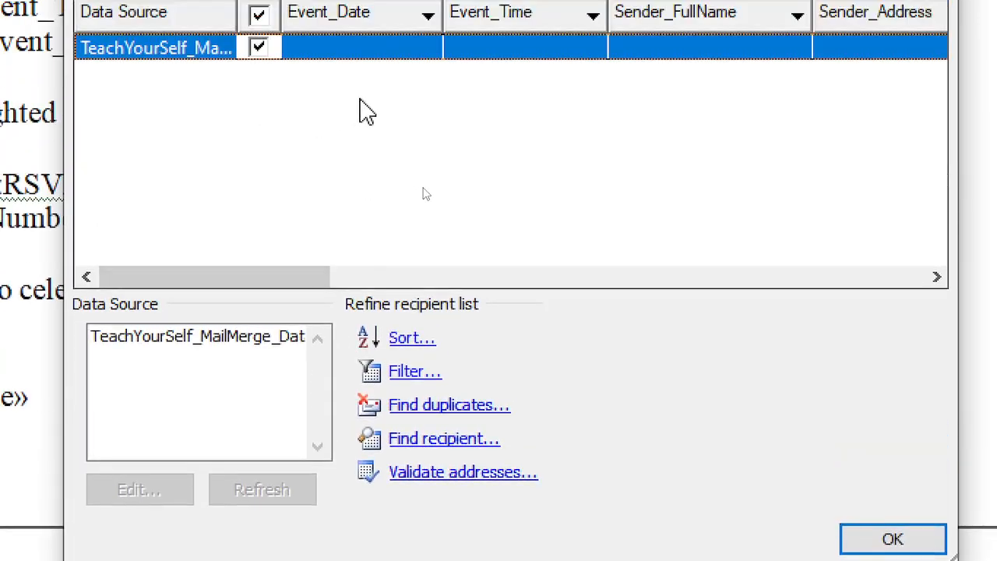
{"action": "left_click", "coordinate": [269, 341]}
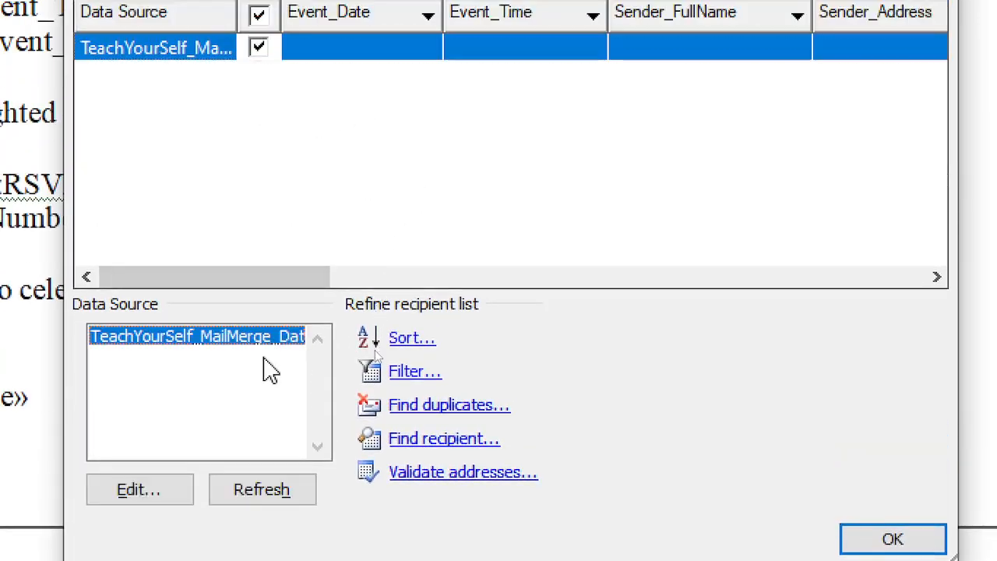
{"action": "left_click", "coordinate": [141, 489]}
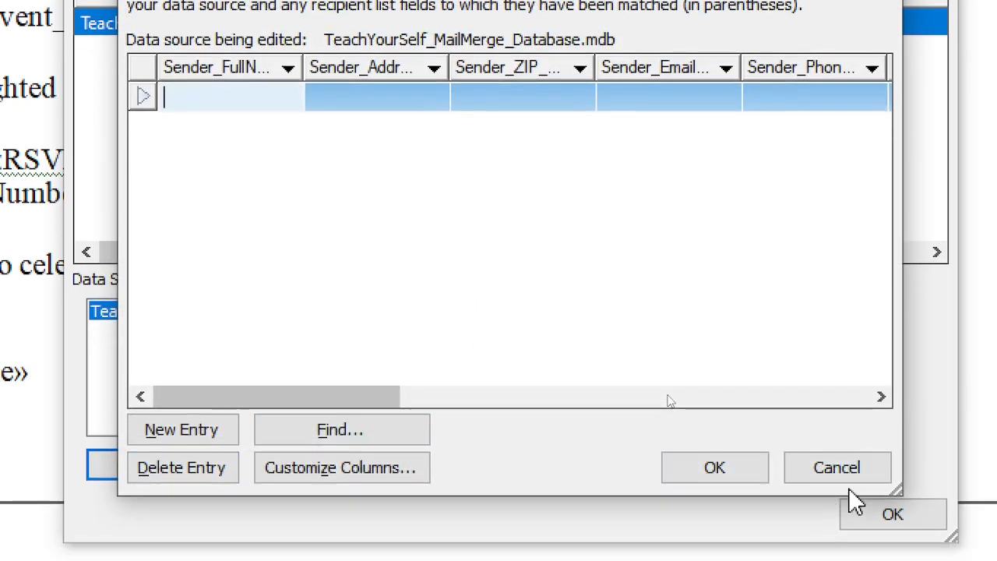
Reopen the database editor and enter the sender's full name in the new record's Sender_FullName cell
{"action": "left_click", "coordinate": [844, 475]}
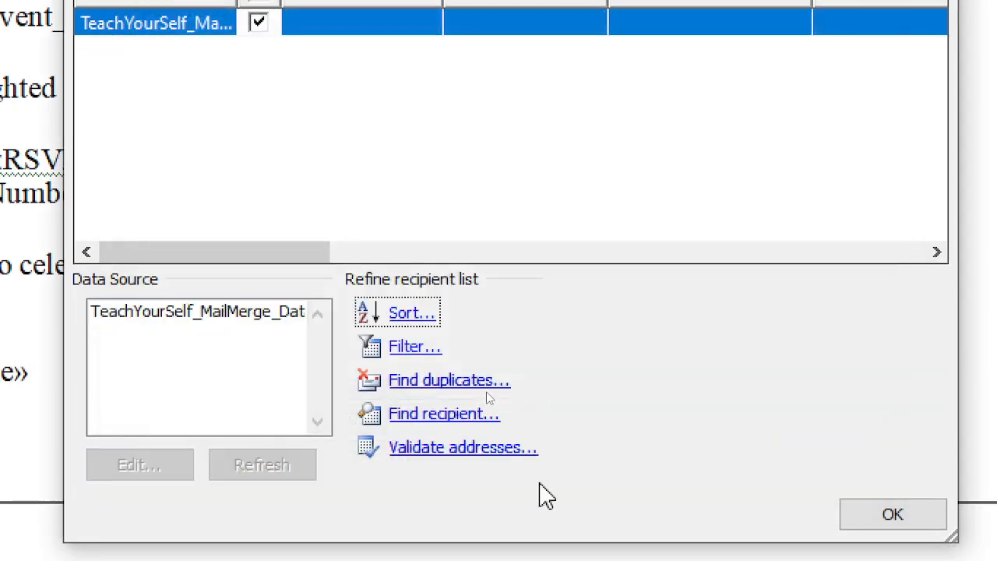
{"action": "left_click", "coordinate": [187, 327]}
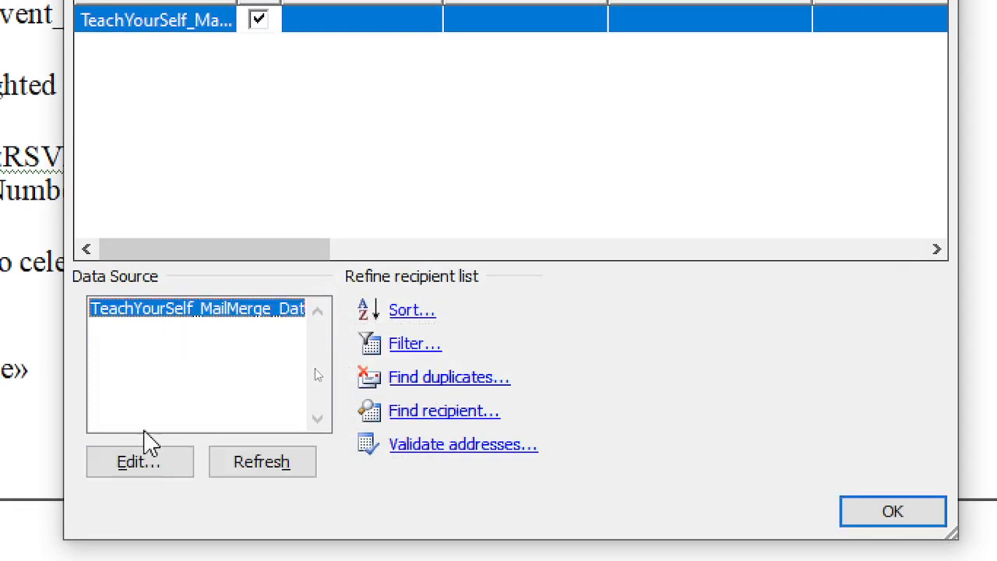
{"action": "left_click", "coordinate": [144, 461]}
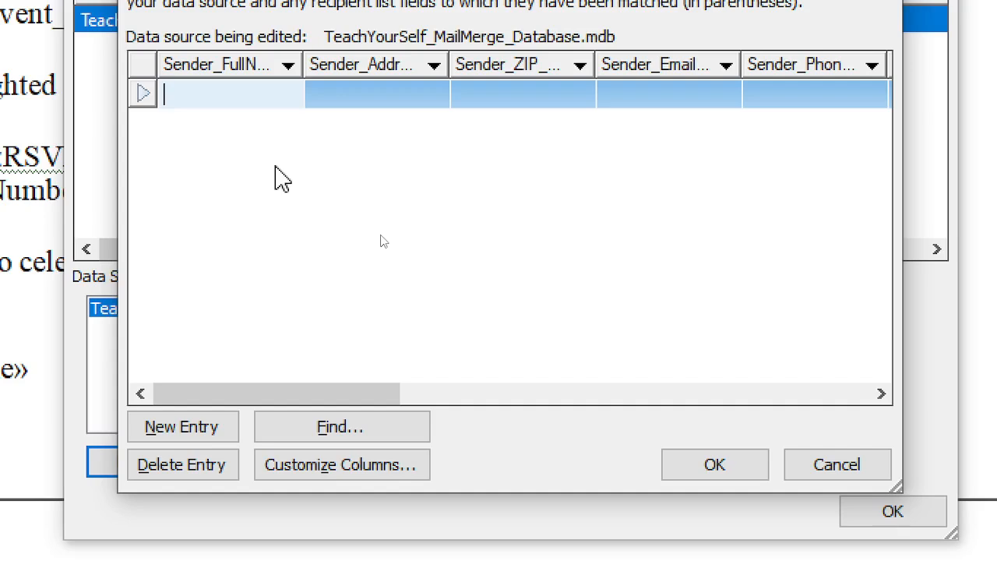
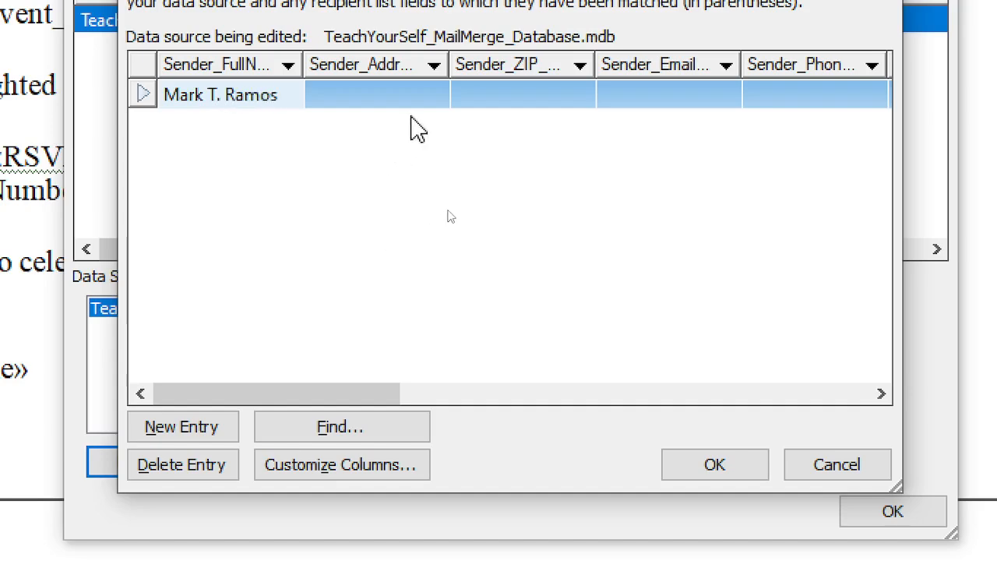
Type the sender's street, city and region into the Sender_Address cell
{"action": "left_click", "coordinate": [387, 96]}
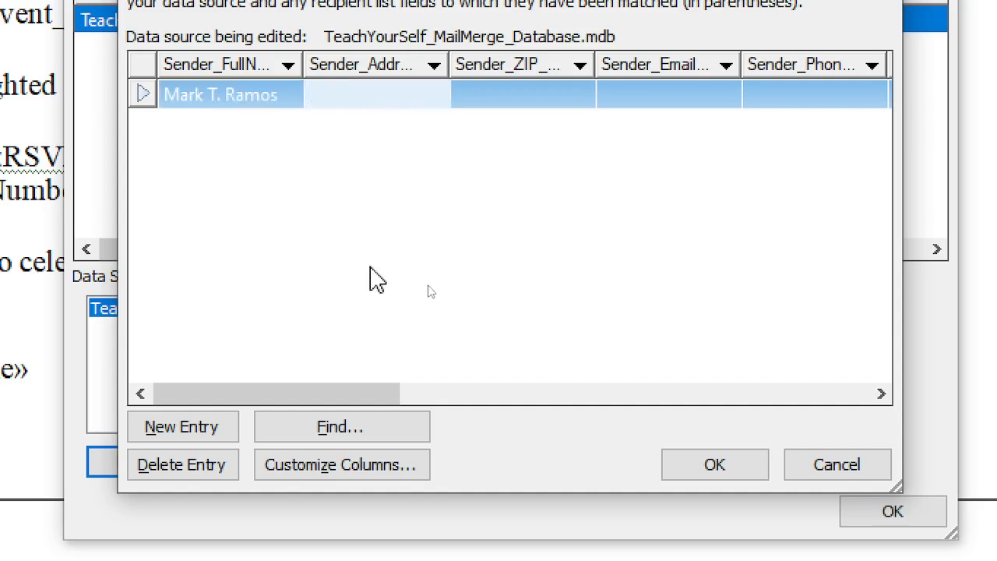
{"action": "type", "text": "P"}
{"action": "key", "text": "BackSpace"}
{"action": "type", "text": "Ayala"}
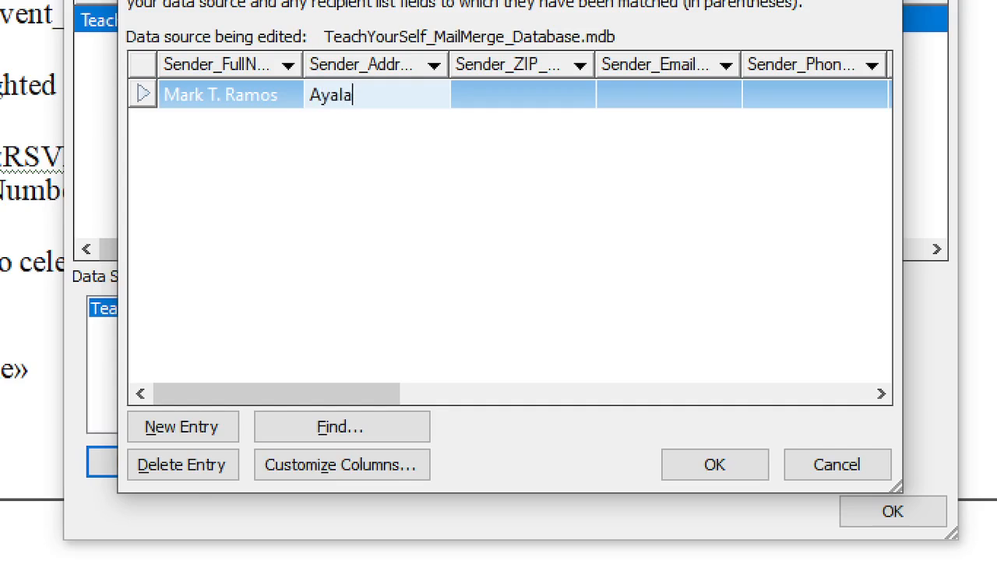
{"action": "key", "text": "BackSpace"}
{"action": "type", "text": ", Metro Manila, Phi"}
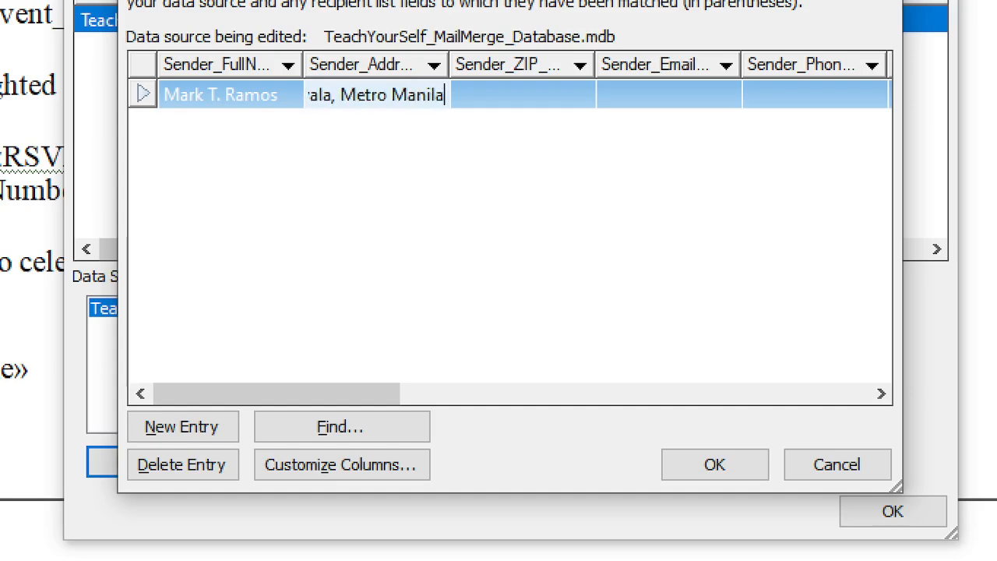
{"action": "type", "text": "l"}
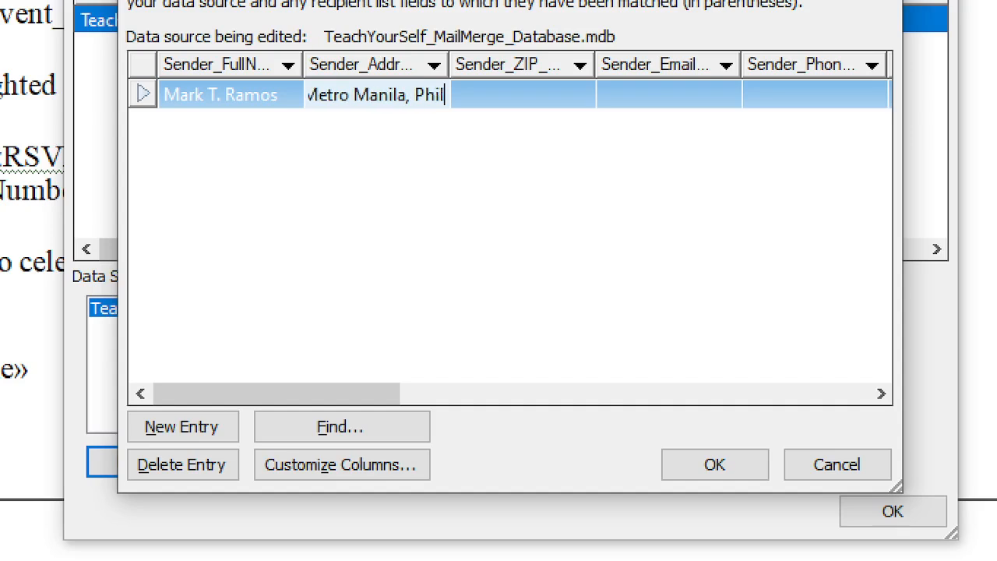
{"action": "key", "text": "BackSpace"}
{"action": "key", "text": "BackSpace"}
{"action": "key", "text": "BackSpace"}
{"action": "key", "text": "BackSpace"}
{"action": "key", "text": "BackSpace"}
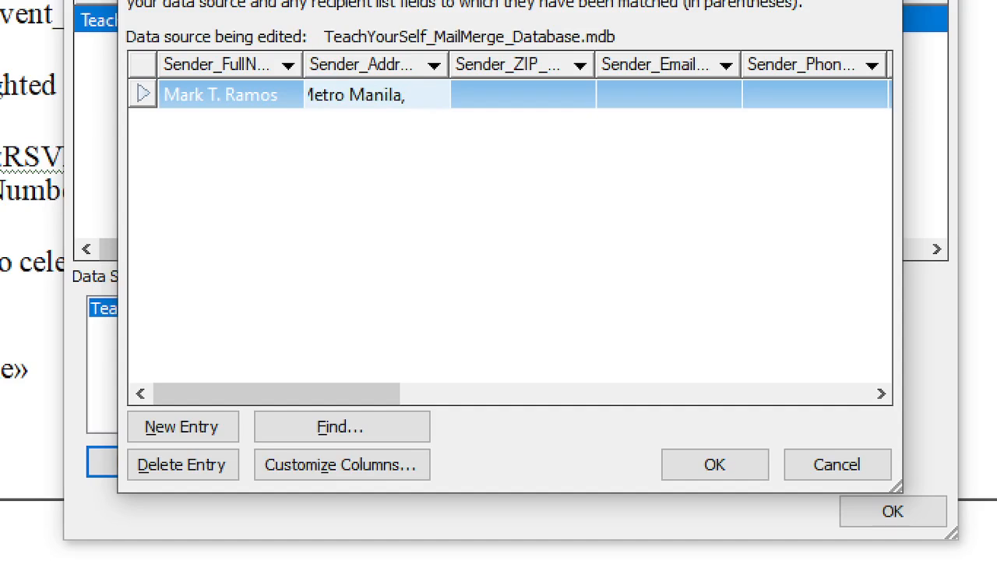
Remove the stray commas from the sender's address
{"action": "key", "text": "Home"}
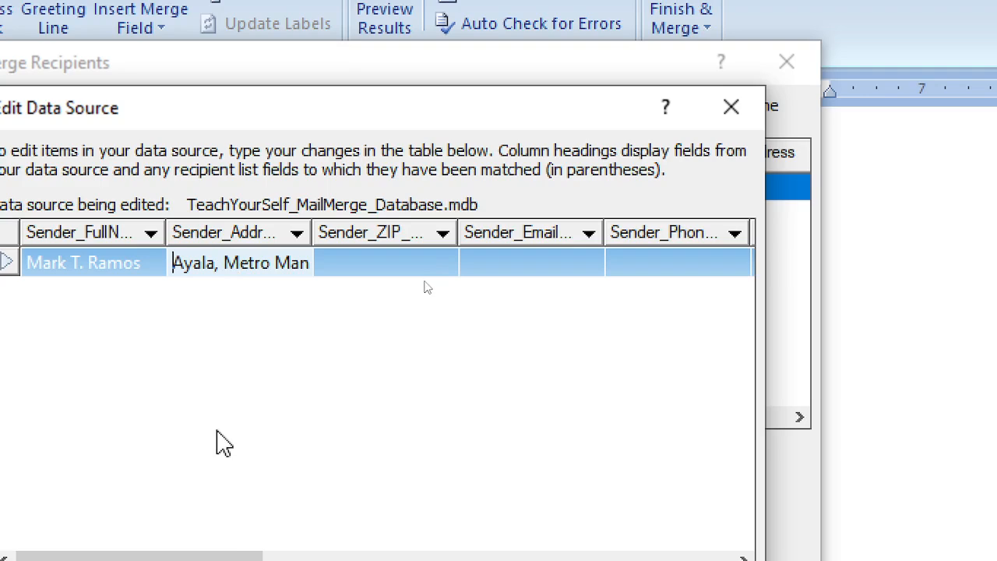
{"action": "left_click", "coordinate": [221, 265]}
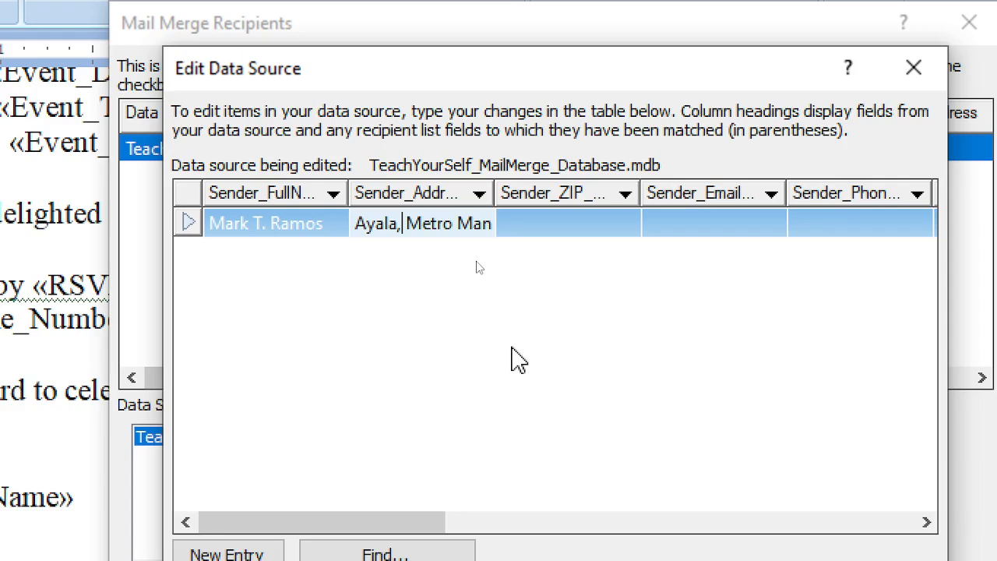
{"action": "key", "text": "Right"}
{"action": "key", "text": "BackSpace"}
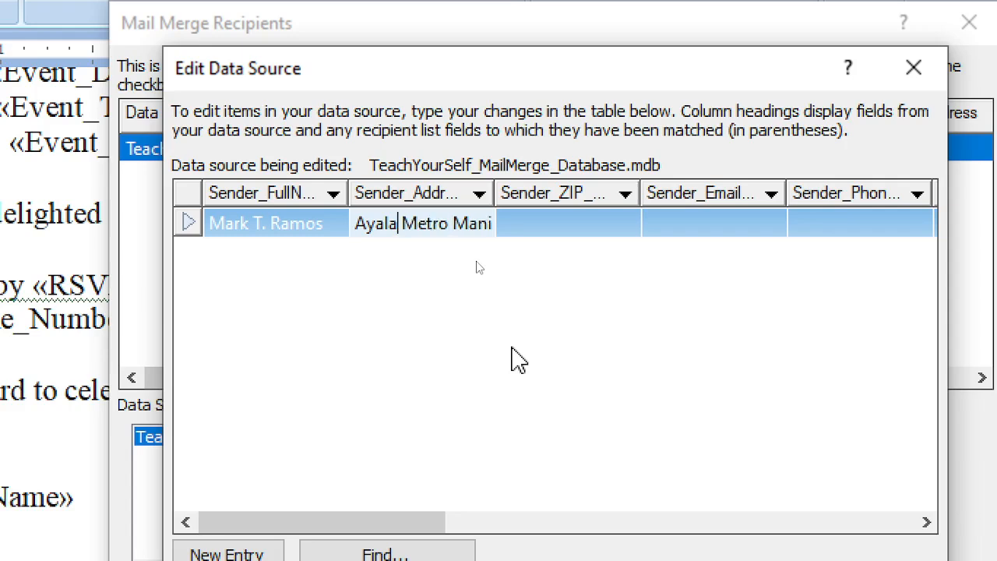
{"action": "key", "text": "End"}
{"action": "key", "text": "BackSpace"}
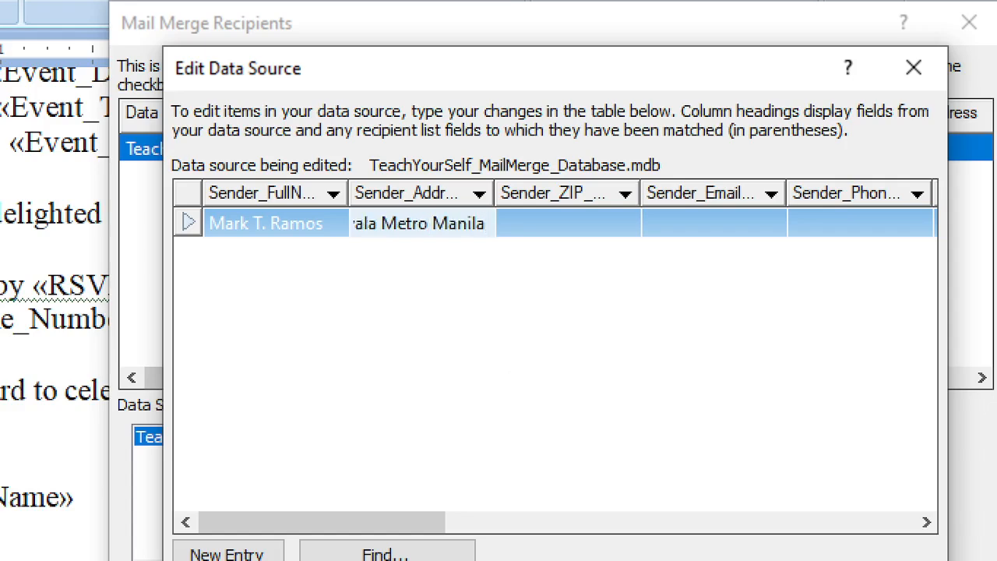
Enter the sender's ZIP code in Sender_ZIP, correcting the mistyped characters
{"action": "left_click", "coordinate": [568, 226]}
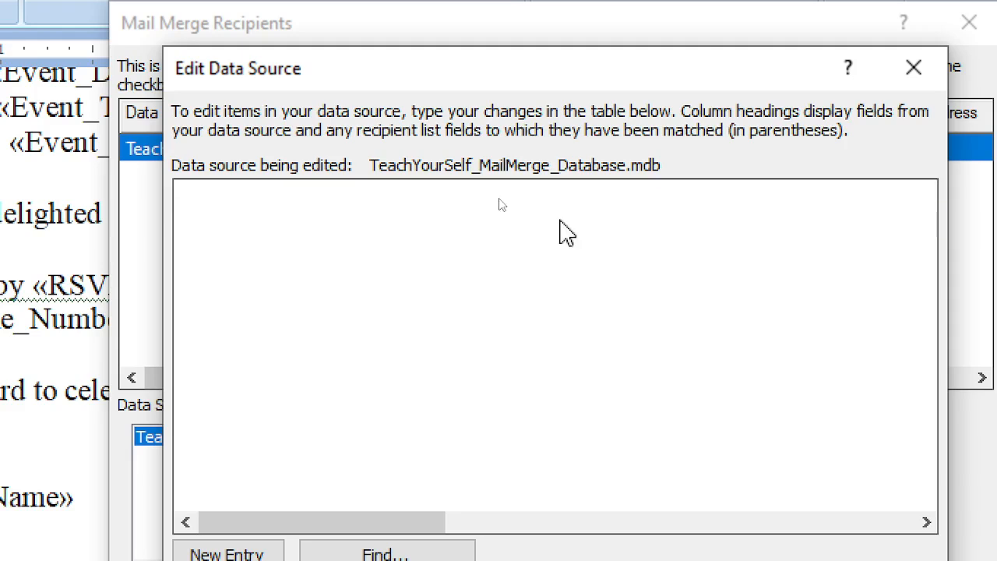
{"action": "left_click", "coordinate": [563, 233]}
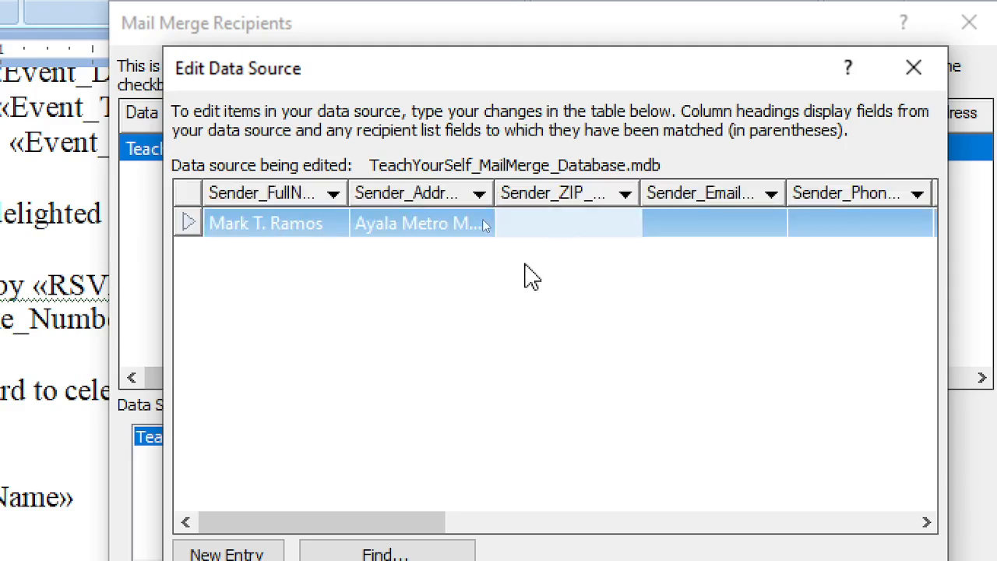
{"action": "type", "text": "b"}
{"action": "key", "text": "BackSpace"}
{"action": "type", "text": "3."}
{"action": "key", "text": "BackSpace"}
{"action": "type", "text": "103"}
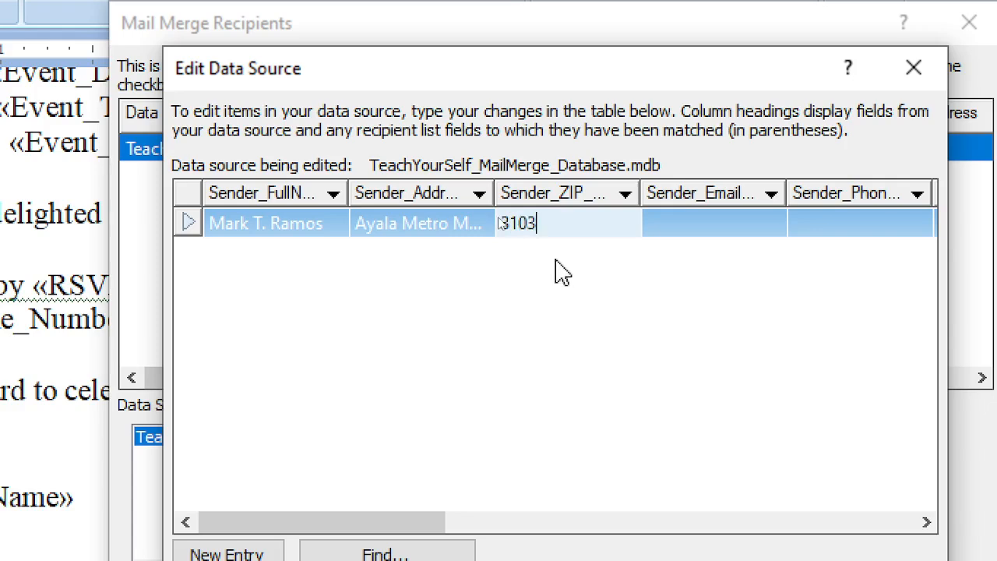
{"action": "key", "text": "BackSpace"}
{"action": "type", "text": "2"}
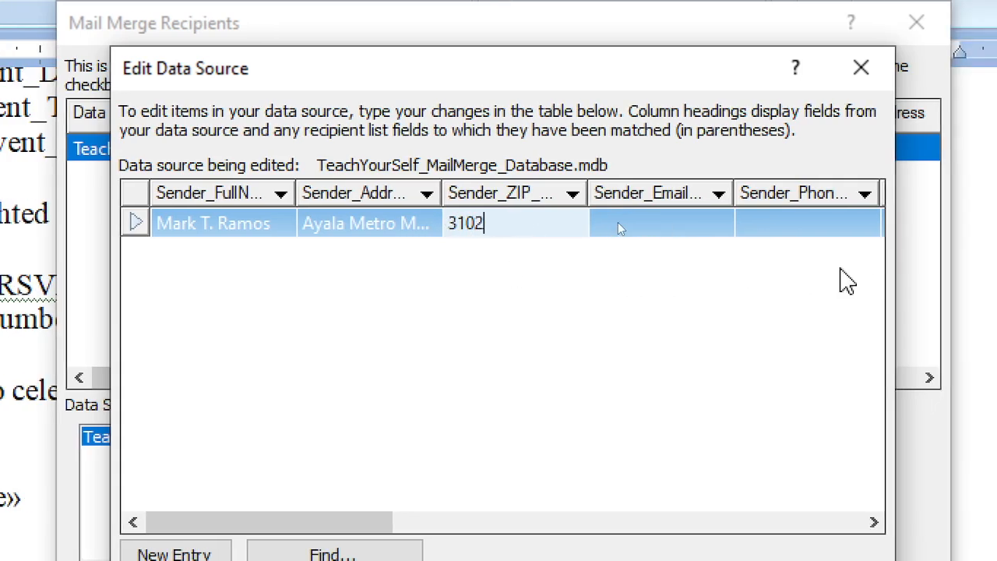
{"action": "left_click", "coordinate": [714, 242]}
Fill in the sender's e-mail address and phone number in their cells
{"action": "left_click", "coordinate": [646, 224]}
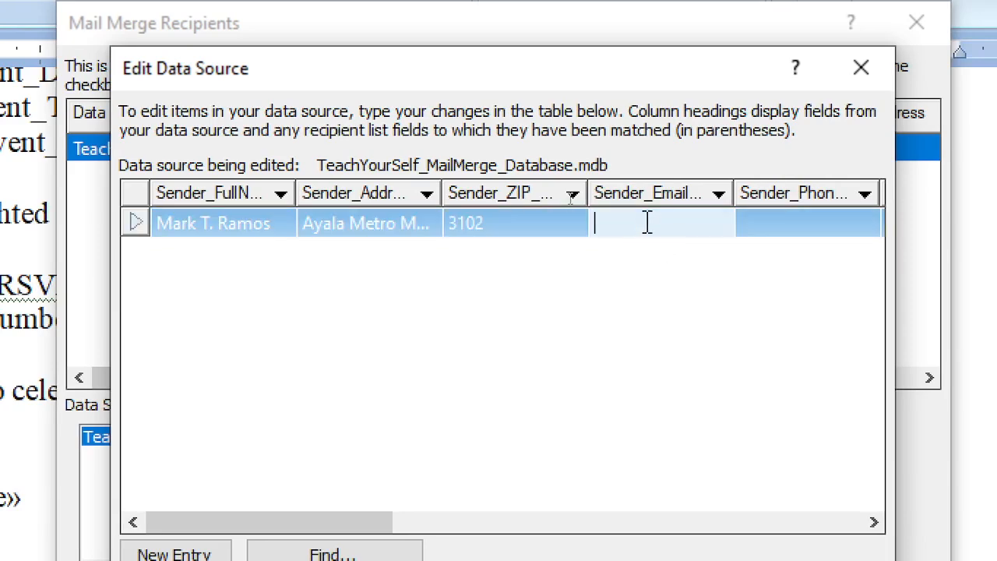
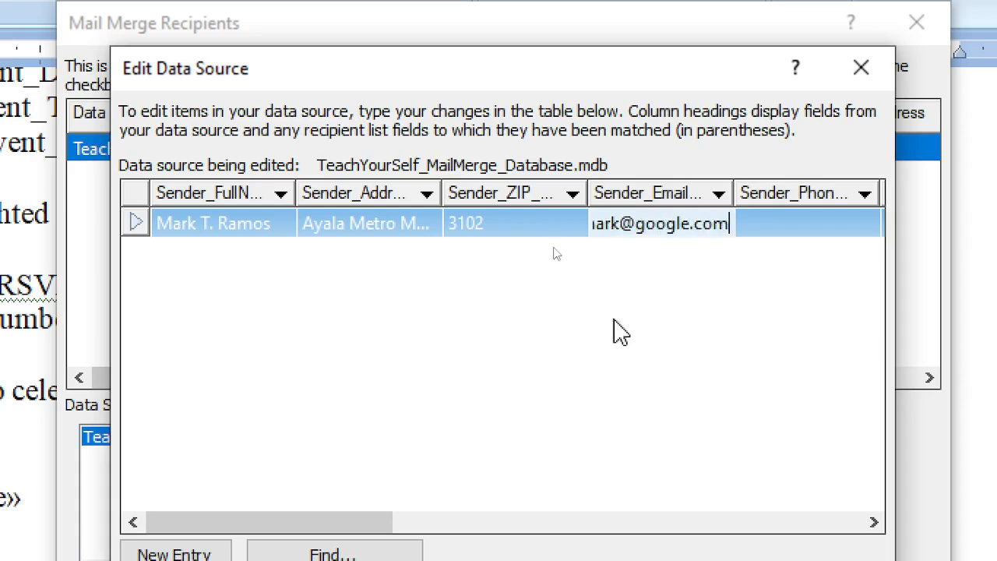
{"action": "left_click", "coordinate": [787, 232]}
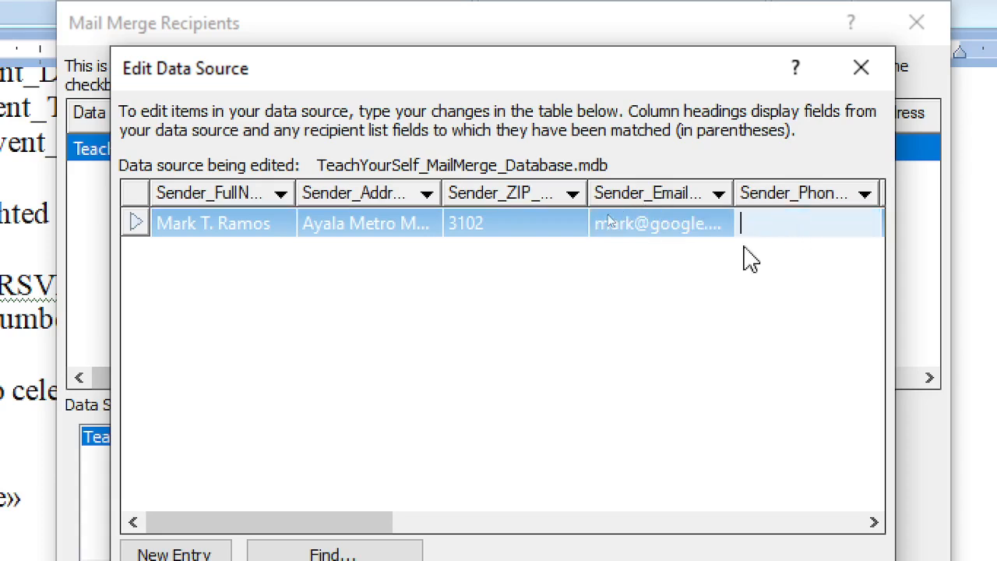
{"action": "type", "text": "123456"}
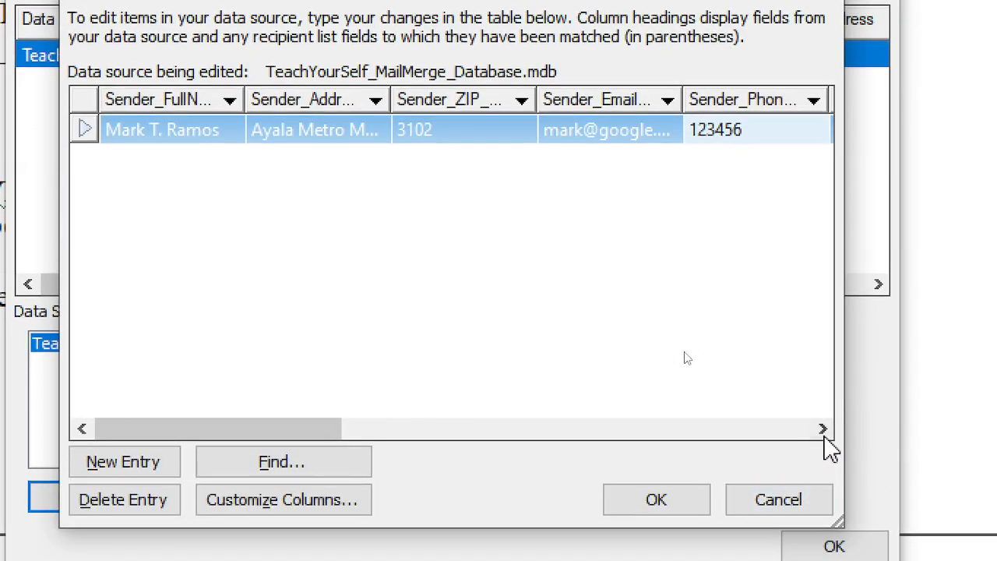
Scroll to the Date_Today column and enter December 24, 2024 in the record
{"action": "left_click", "coordinate": [822, 428]}
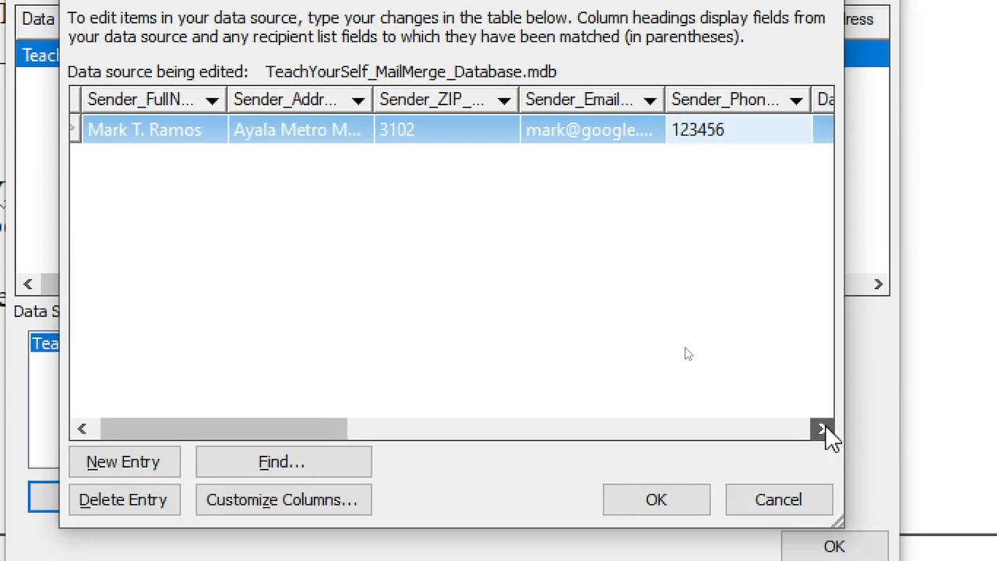
{"action": "left_click", "coordinate": [823, 428]}
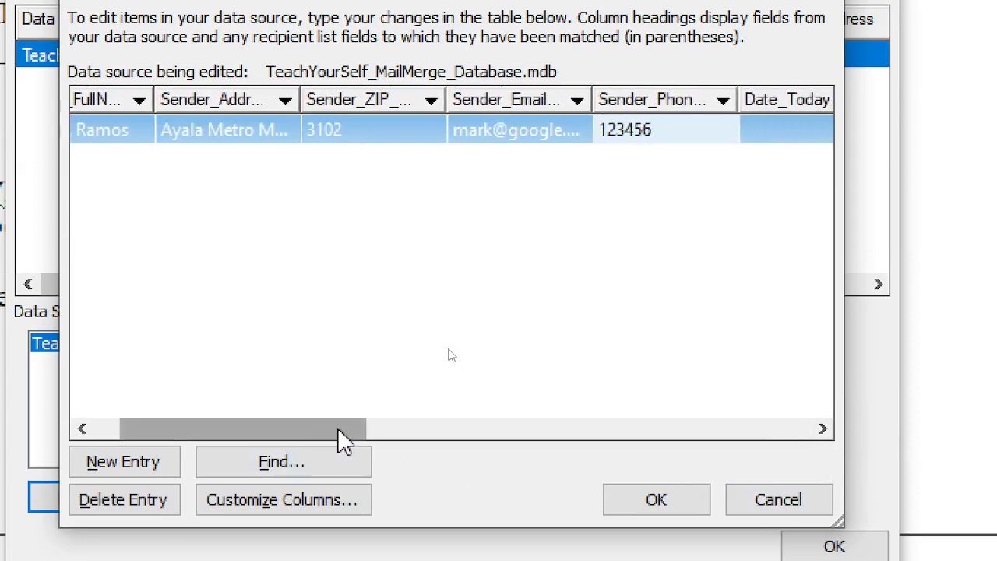
{"action": "left_click_drag", "start_coordinate": [338, 427], "coordinate": [458, 438]}
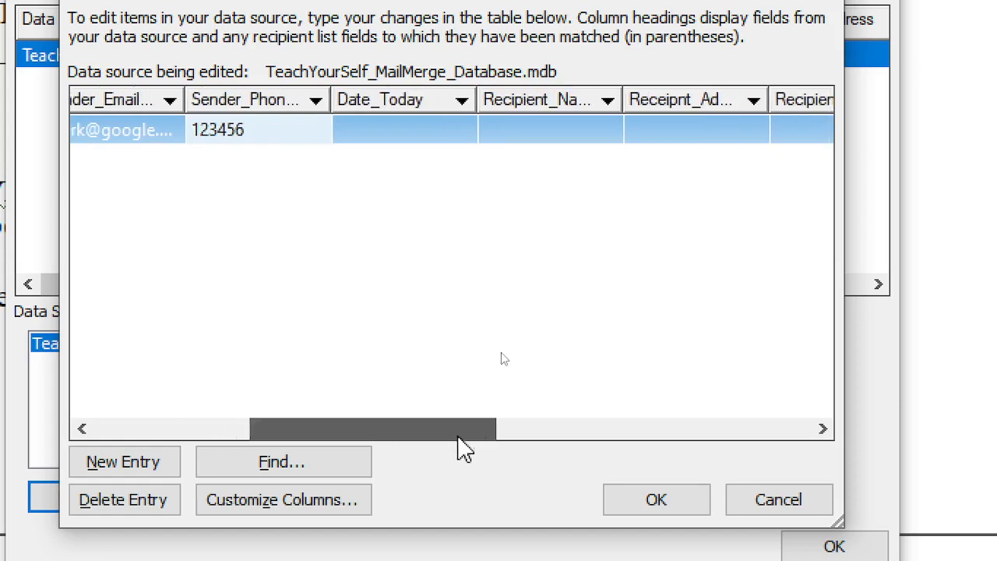
{"action": "left_click", "coordinate": [389, 112]}
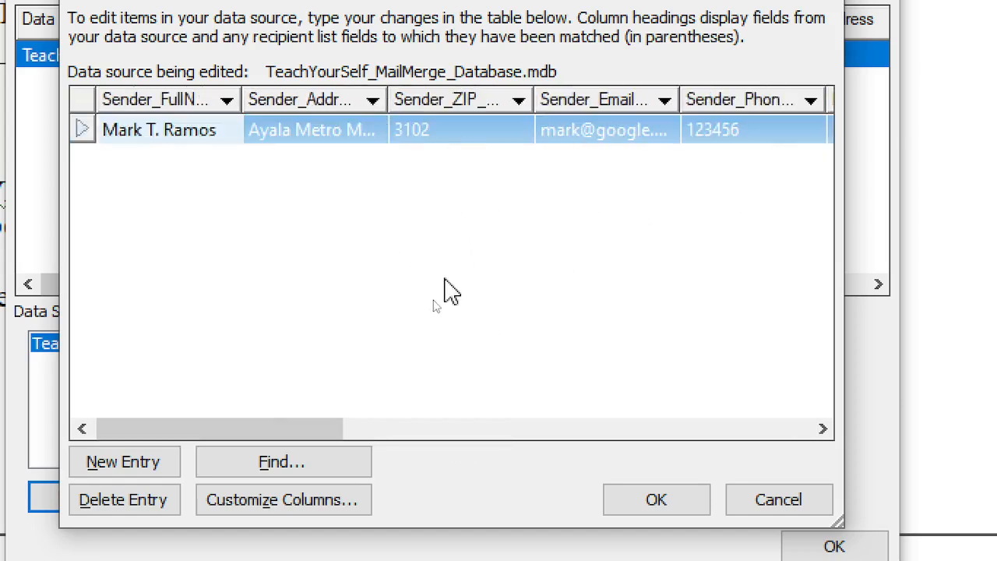
{"action": "left_click_drag", "start_coordinate": [262, 433], "coordinate": [363, 383]}
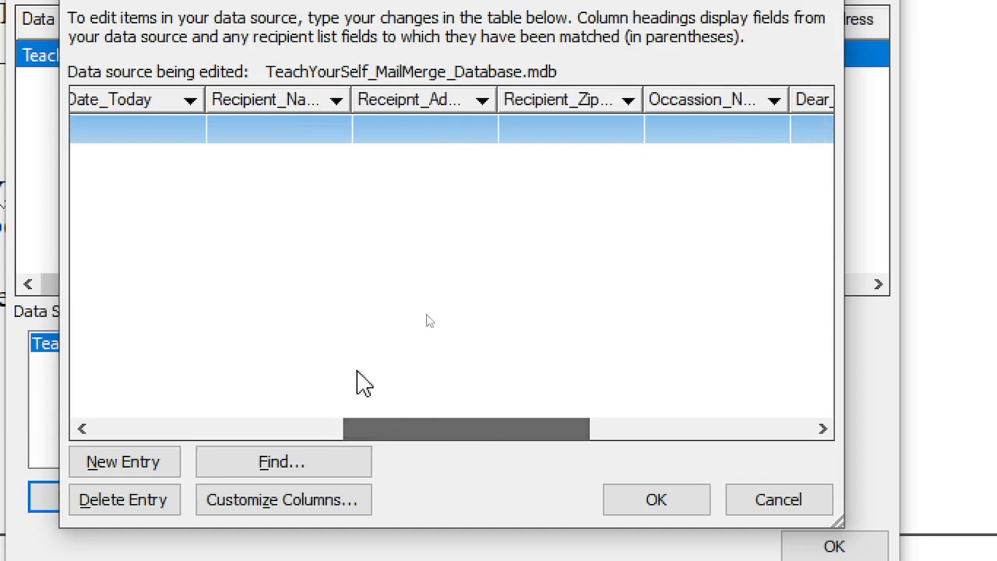
{"action": "left_click_drag", "start_coordinate": [432, 436], "coordinate": [283, 448]}
{"action": "left_click", "coordinate": [531, 130]}
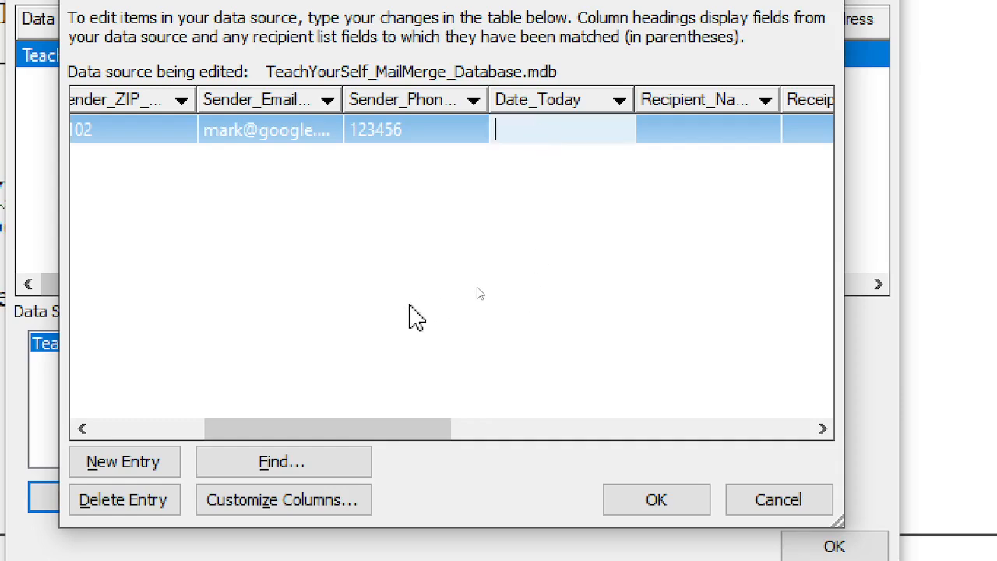
{"action": "type", "text": "24"}
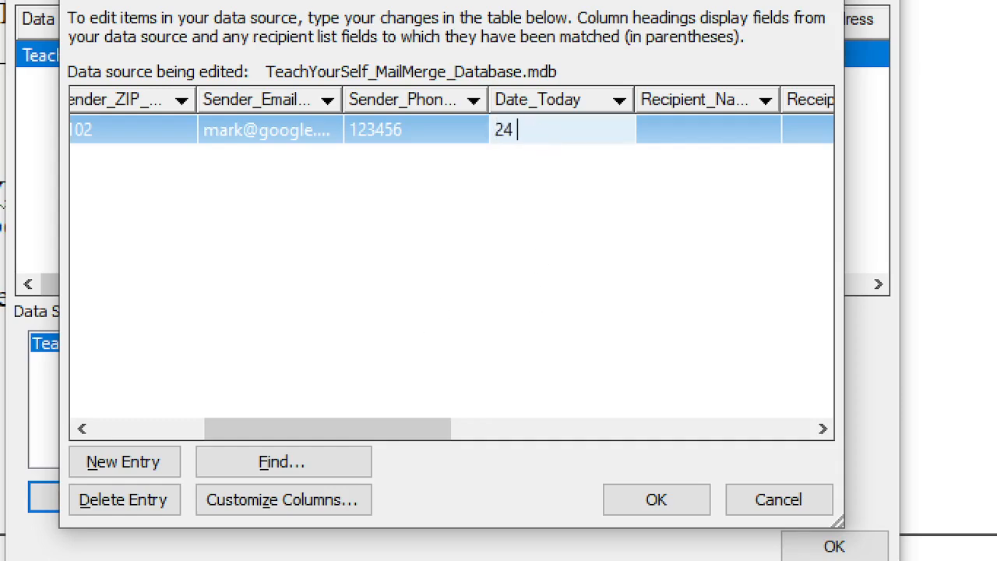
{"action": "key", "text": "BackSpace"}
{"action": "key", "text": "BackSpace"}
{"action": "type", "text": "De"}
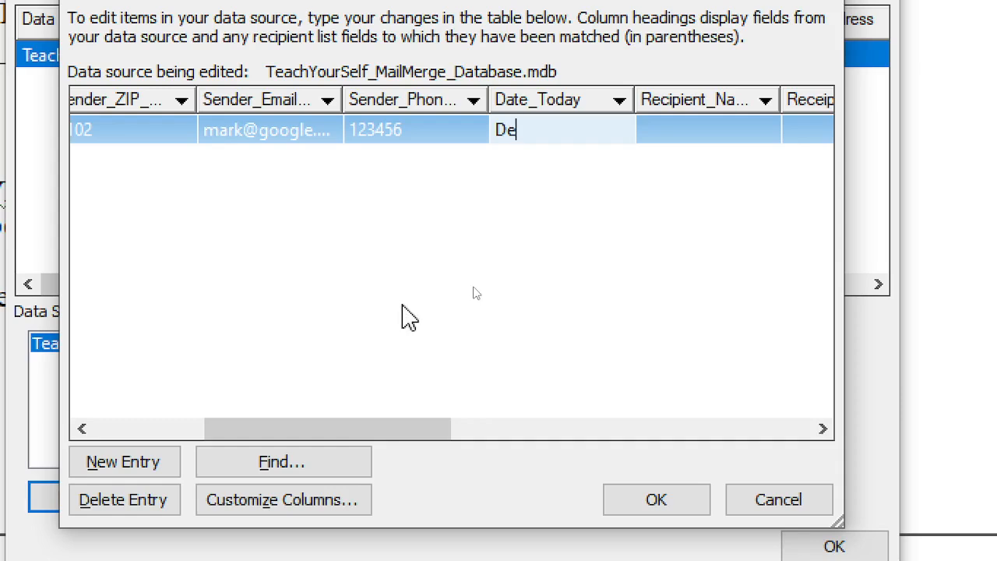
{"action": "type", "text": "cemb"}
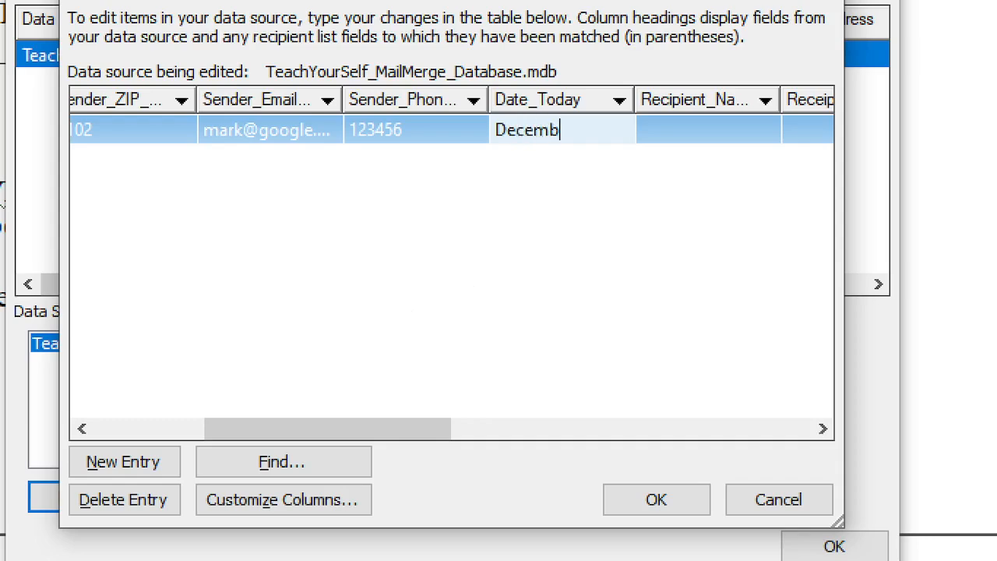
{"action": "type", "text": "er 24, 200"}
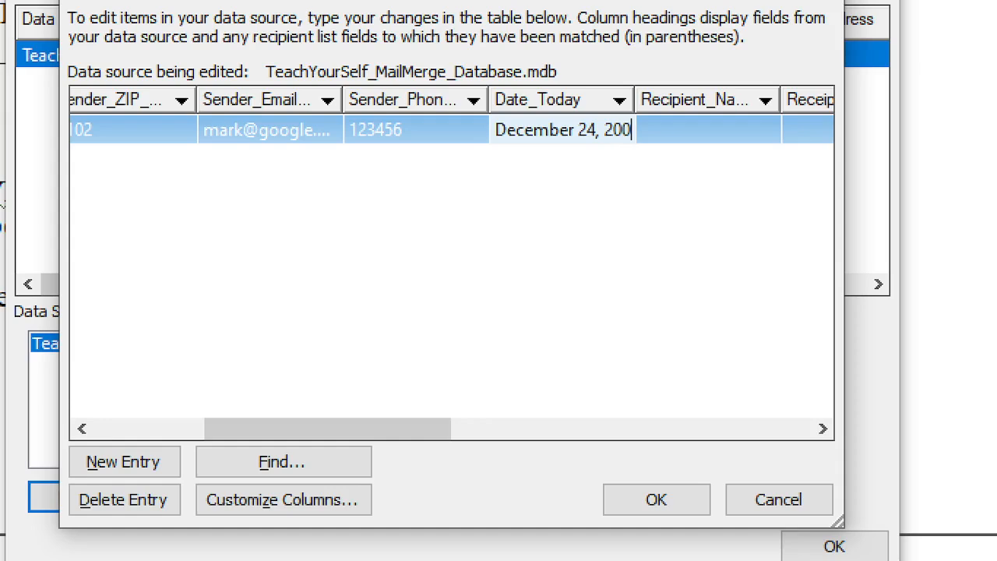
{"action": "key", "text": "BackSpace"}
{"action": "type", "text": "24"}
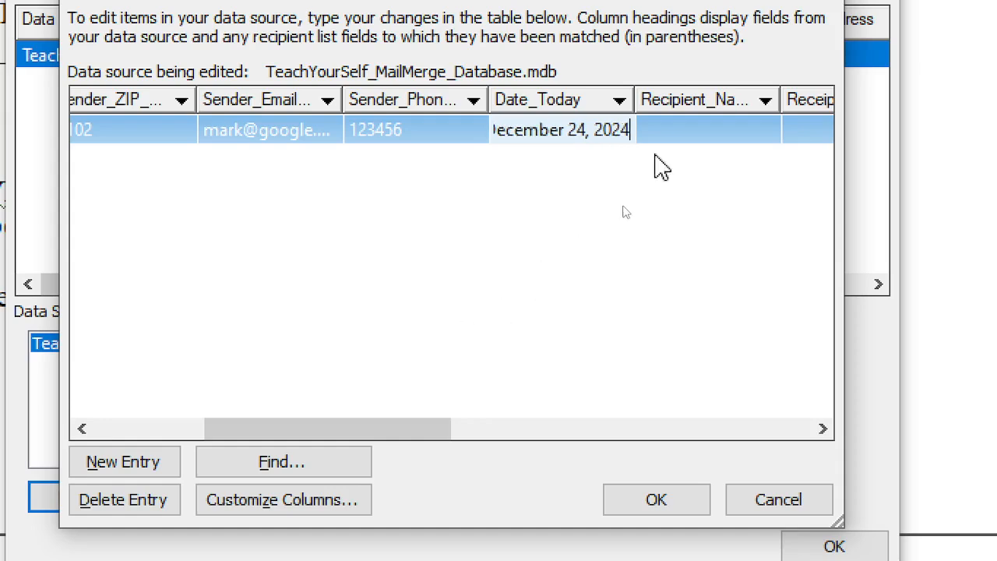
{"action": "left_click", "coordinate": [710, 134]}
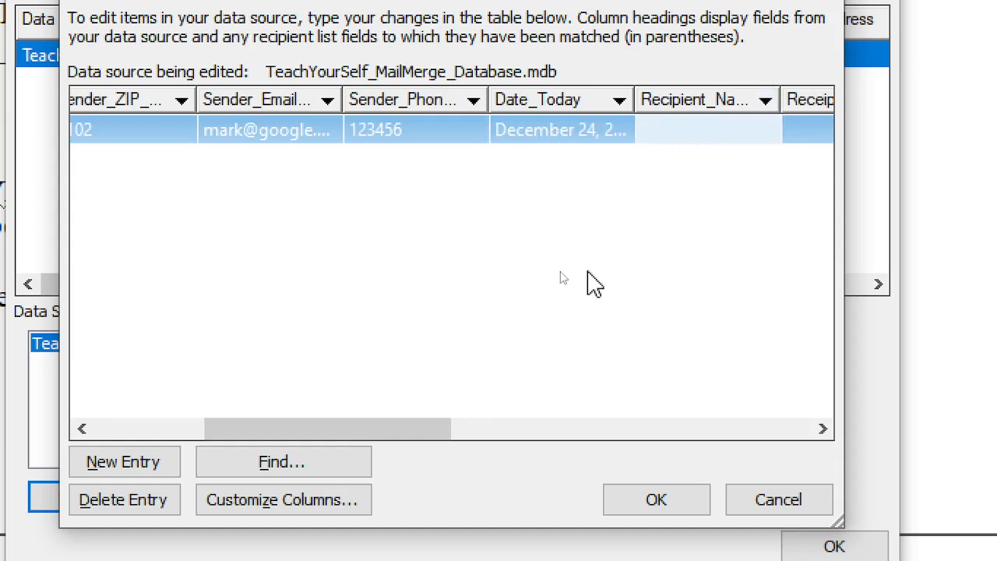
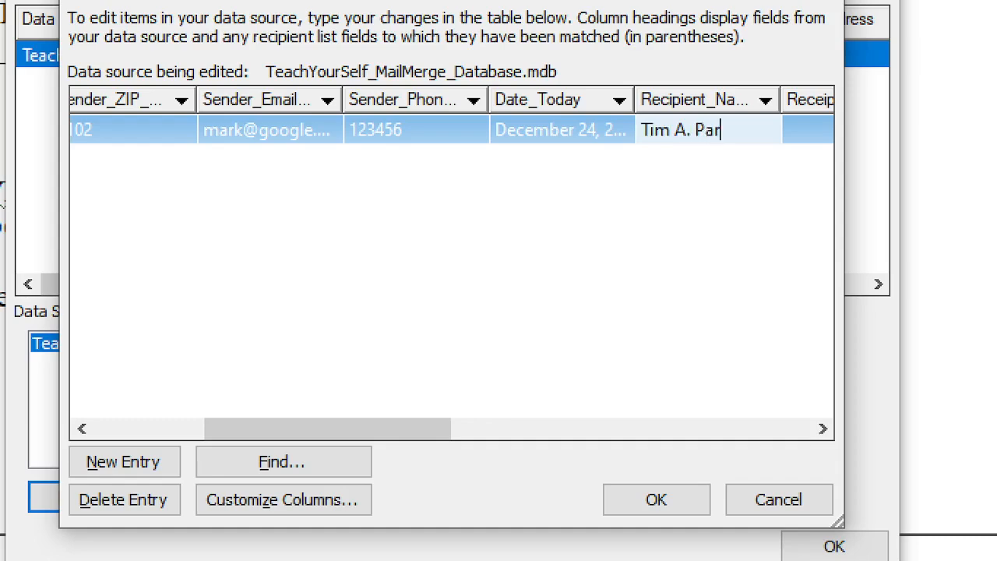
Enter the recipient's street address with state in the Recipient_Address cell
{"action": "left_click", "coordinate": [813, 133]}
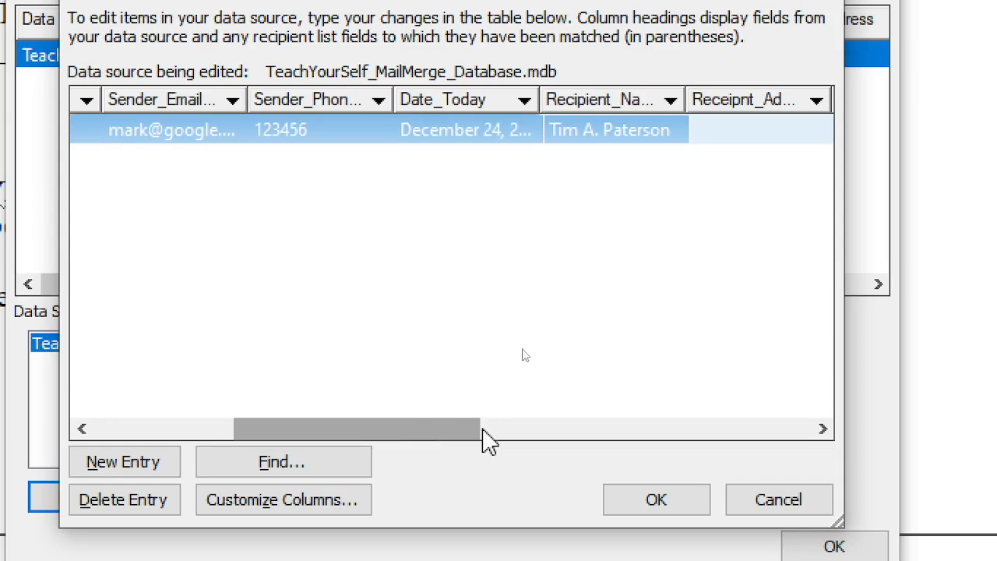
{"action": "left_click_drag", "start_coordinate": [483, 438], "coordinate": [552, 447]}
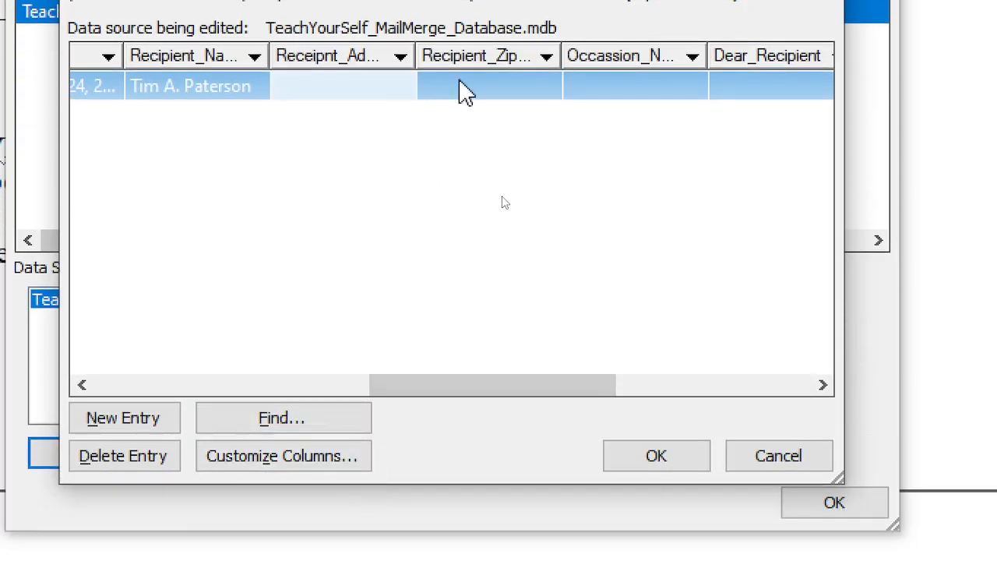
{"action": "left_click", "coordinate": [459, 109]}
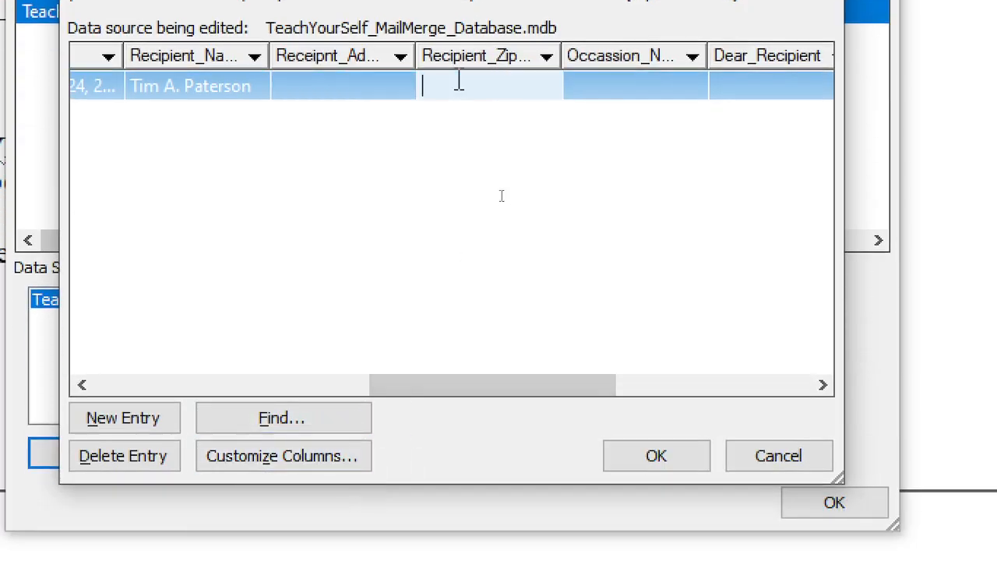
{"action": "left_click", "coordinate": [329, 87]}
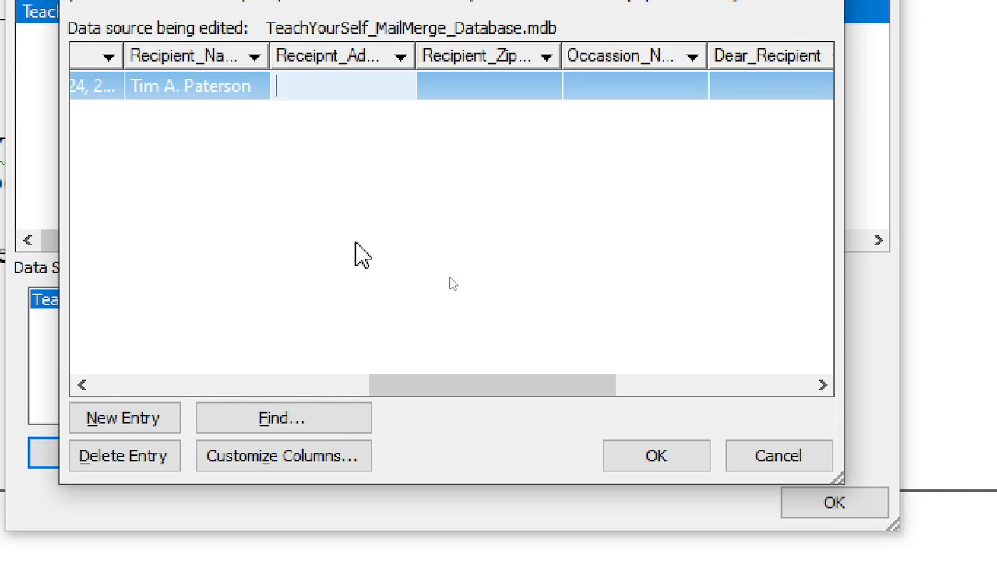
{"action": "type", "text": "Cal"}
{"action": "key", "text": "BackSpace"}
{"action": "key", "text": "BackSpace"}
{"action": "key", "text": "BackSpace"}
{"action": "type", "text": "123"}
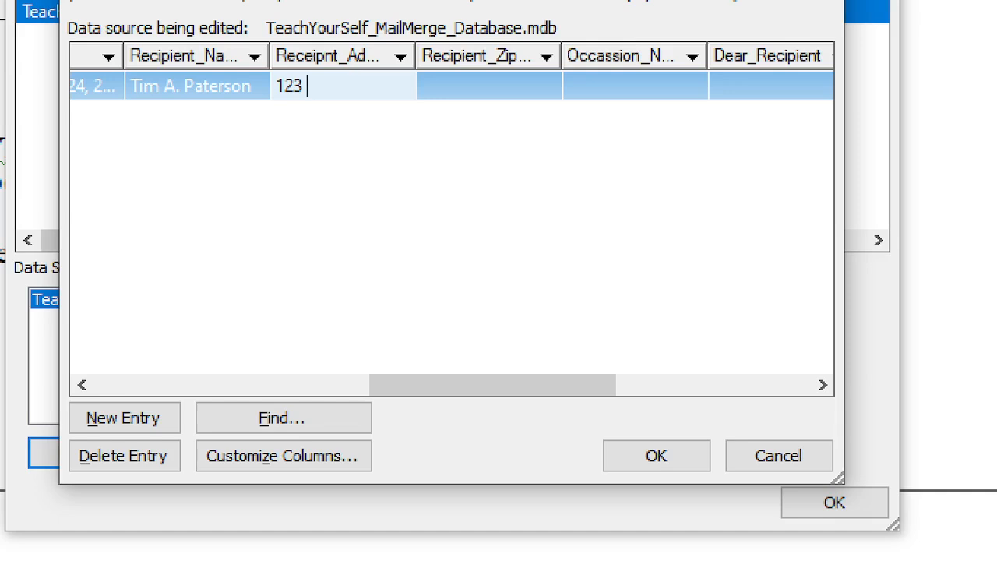
{"action": "type", "text": " k"}
{"action": "key", "text": "BackSpace"}
{"action": "type", "text": "Kim St Car"}
{"action": "key", "text": "BackSpace"}
{"action": "type", "text": "l"}
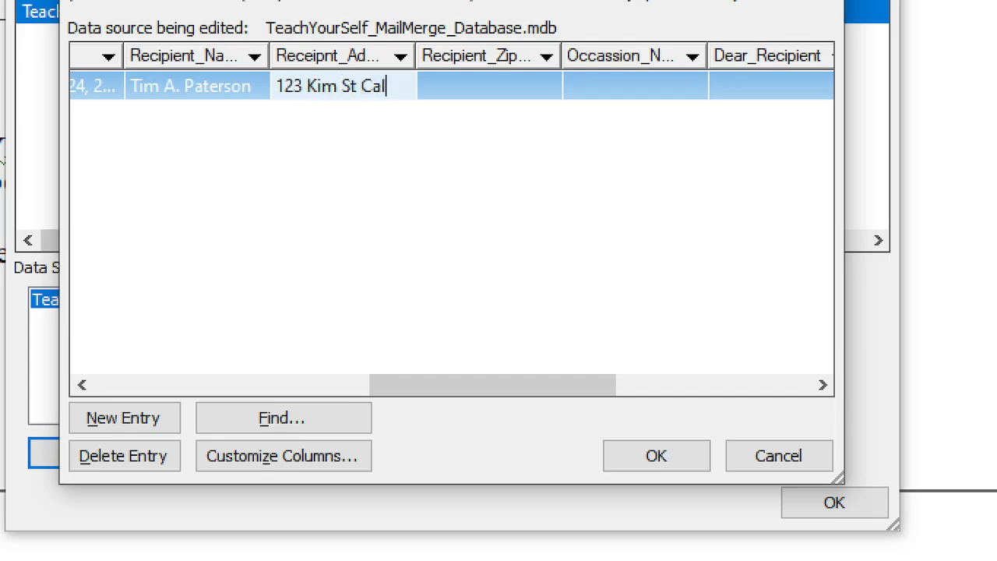
{"action": "type", "text": "ifornia"}
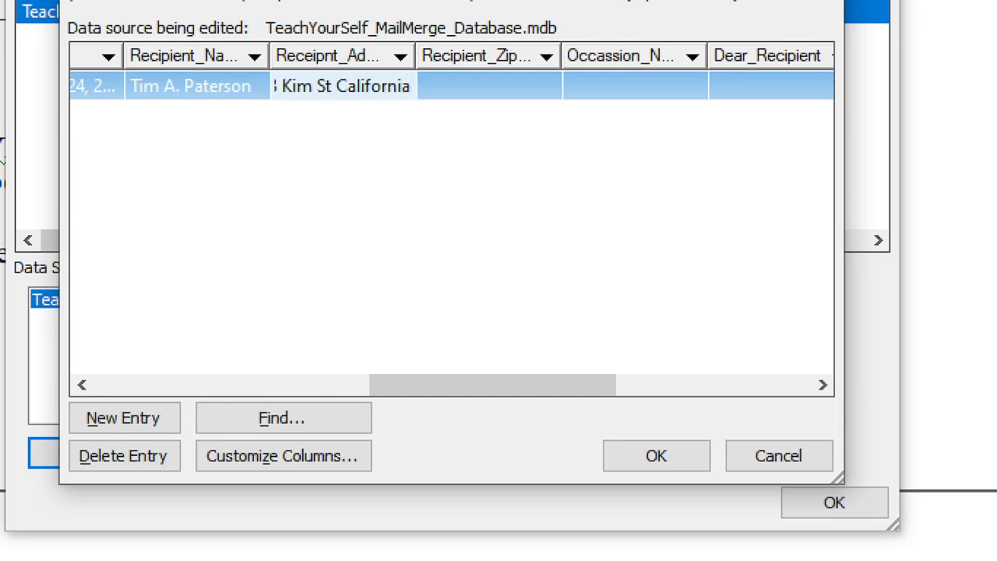
{"action": "key", "text": "Tab"}
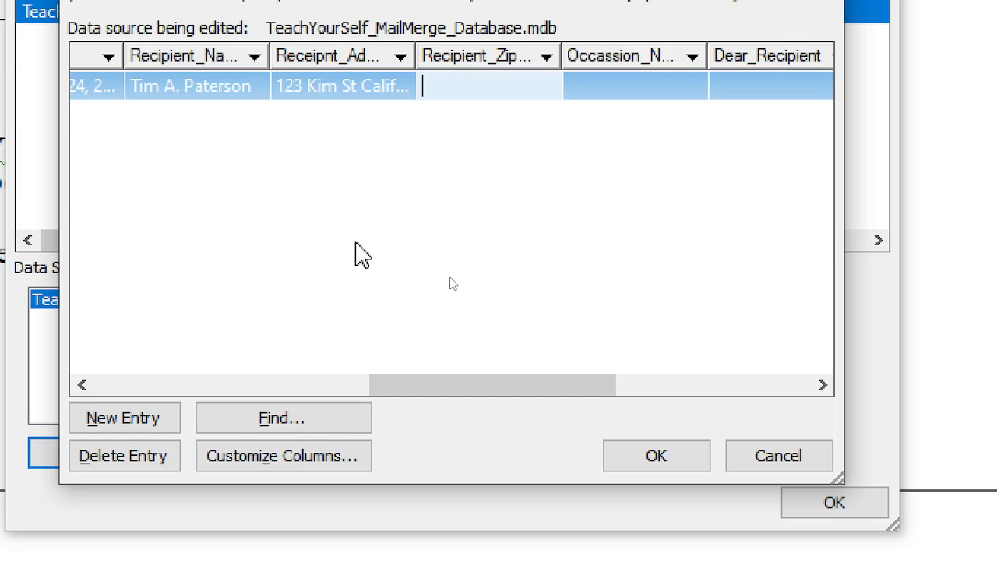
Enter the recipient's ZIP code and 'Christmas Party' as the occasion
{"action": "type", "text": "Zip"}
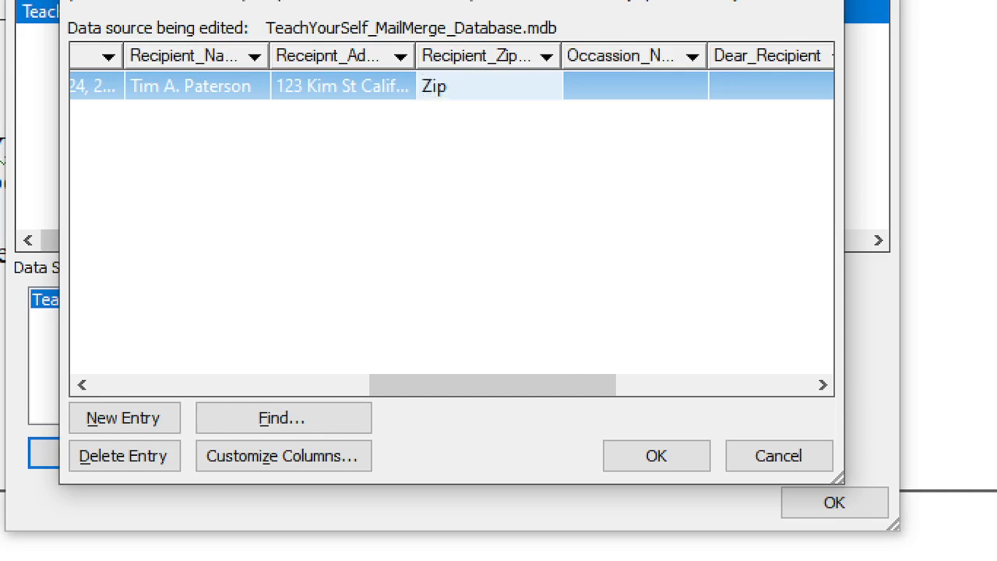
{"action": "type", "text": "12345"}
{"action": "key", "text": "Tab"}
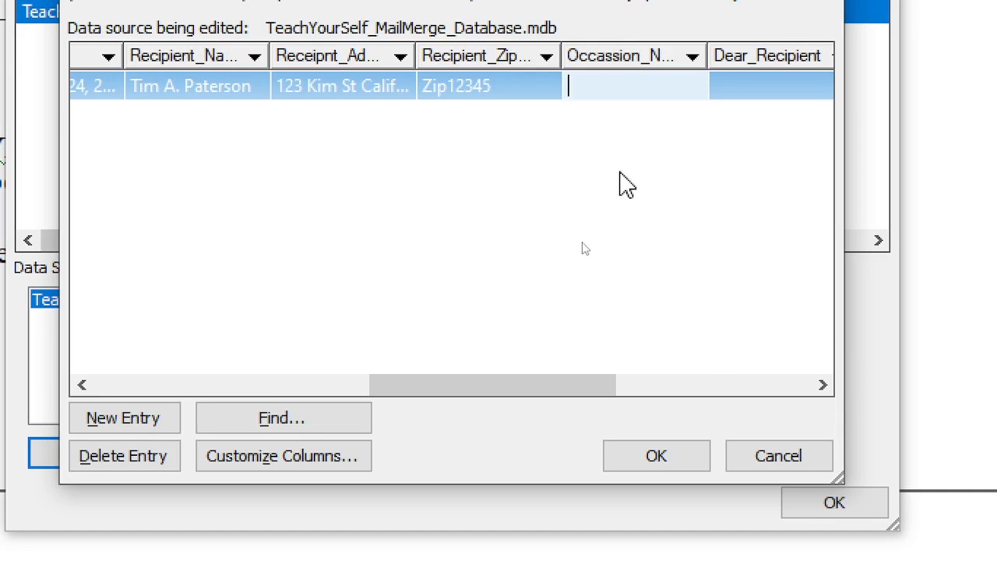
{"action": "type", "text": "Chri"}
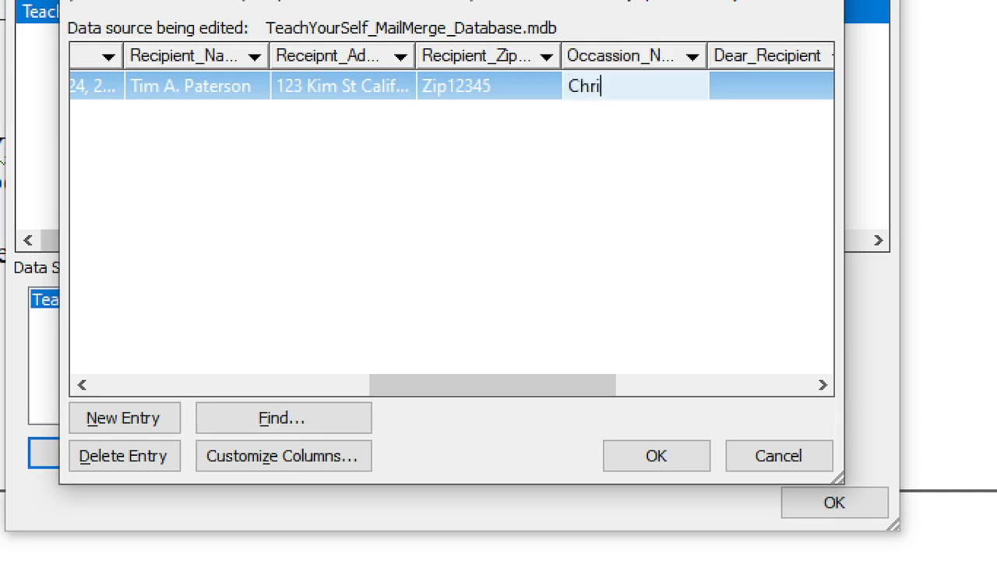
{"action": "type", "text": "stmas Party"}
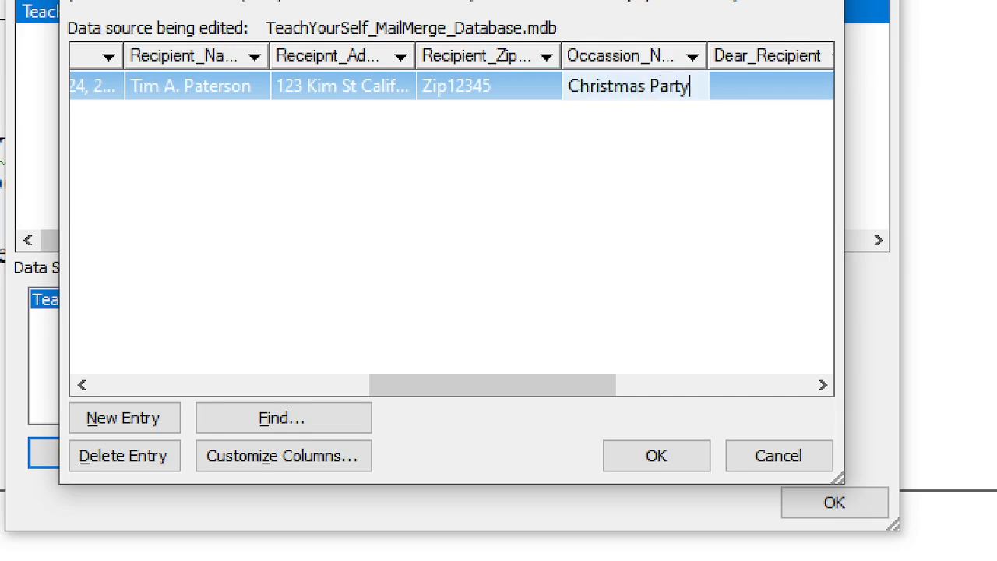
{"action": "key", "text": "Tab"}
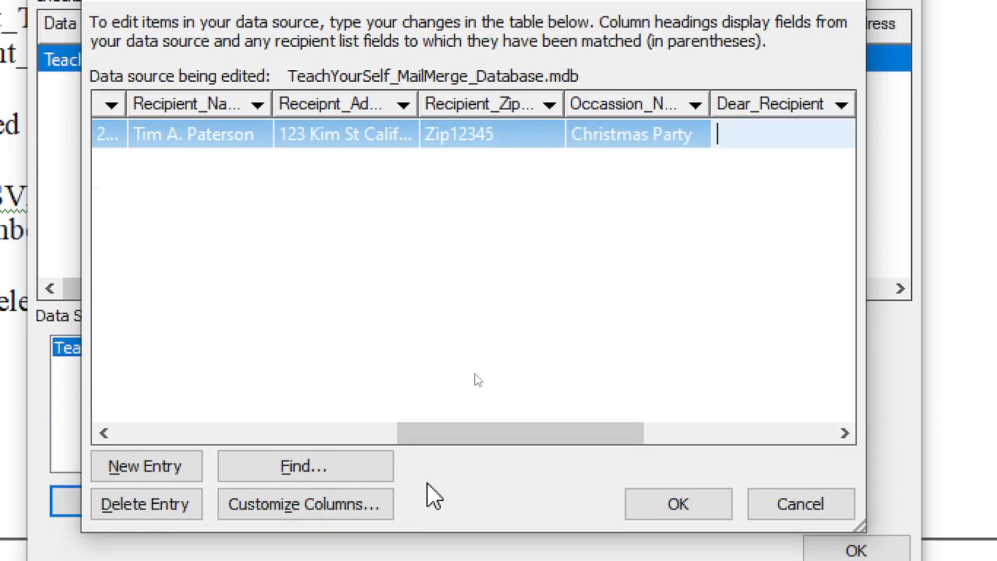
Type the salutation as 'Mr.' plus the recipient's surname in Dear_Recipient
{"action": "type", "text": "Dr"}
{"action": "key", "text": "BackSpace"}
{"action": "key", "text": "BackSpace"}
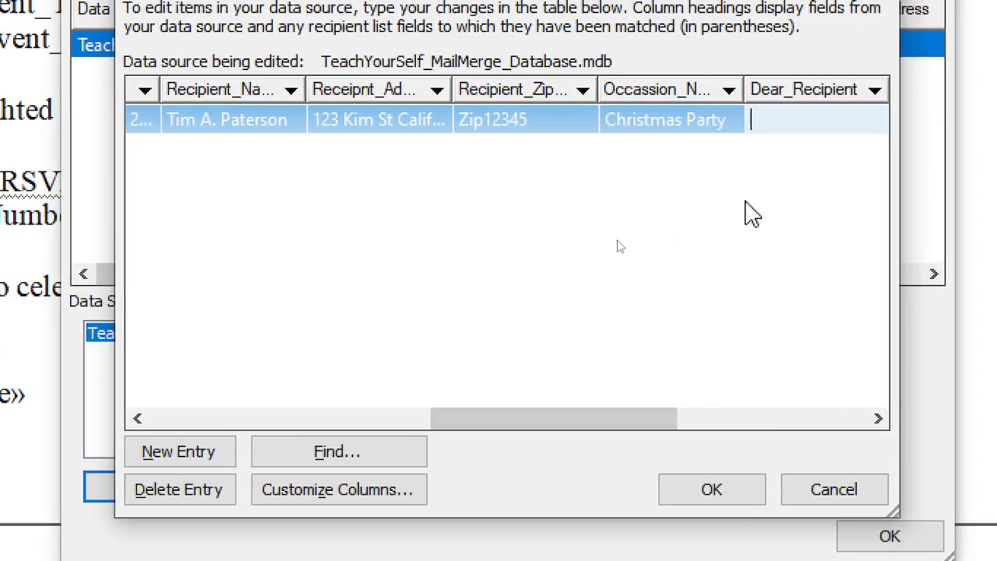
{"action": "type", "text": "Mr. "}
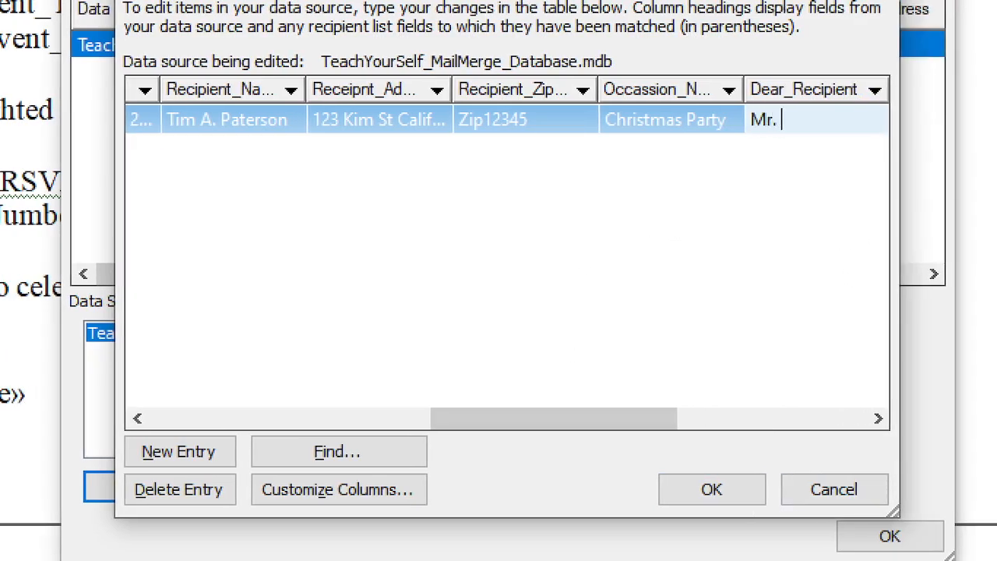
{"action": "type", "text": "Paterso"}
{"action": "key", "text": "BackSpace"}
{"action": "type", "text": "son"}
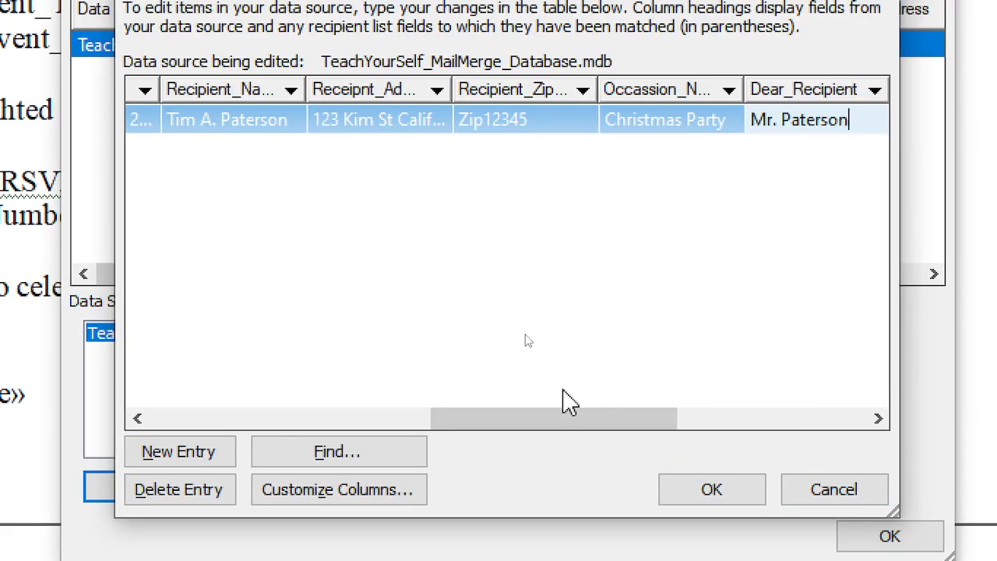
{"action": "left_click_drag", "start_coordinate": [608, 421], "coordinate": [839, 436]}
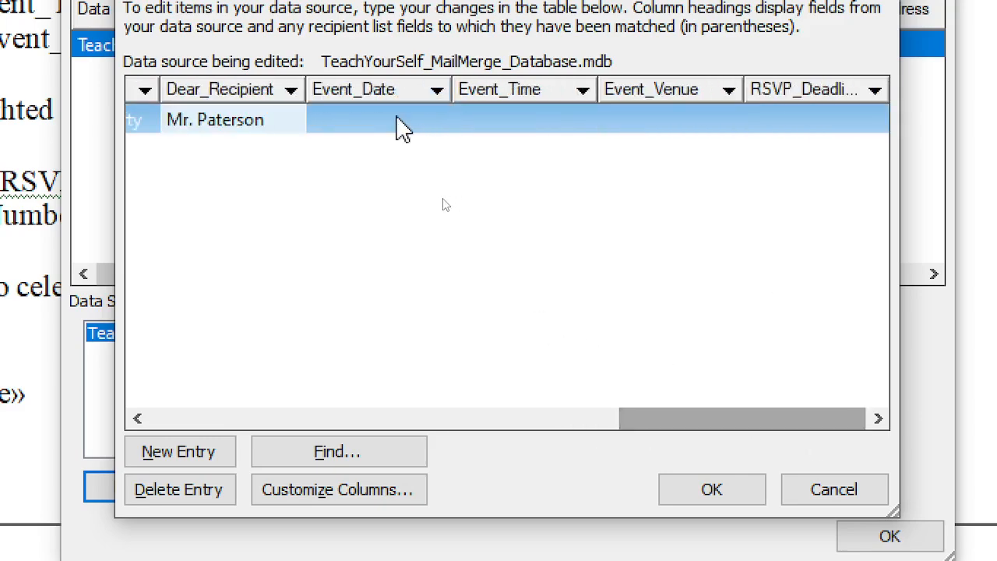
Set the event date to December 25, 2024 and time to 12:00 Midnight
{"action": "left_click", "coordinate": [400, 125]}
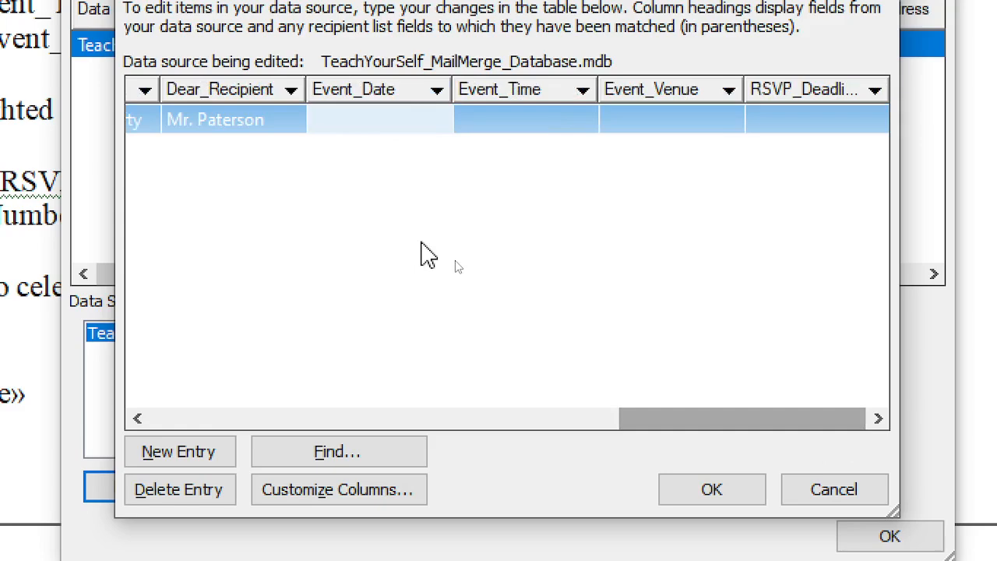
{"action": "type", "text": "December 26"}
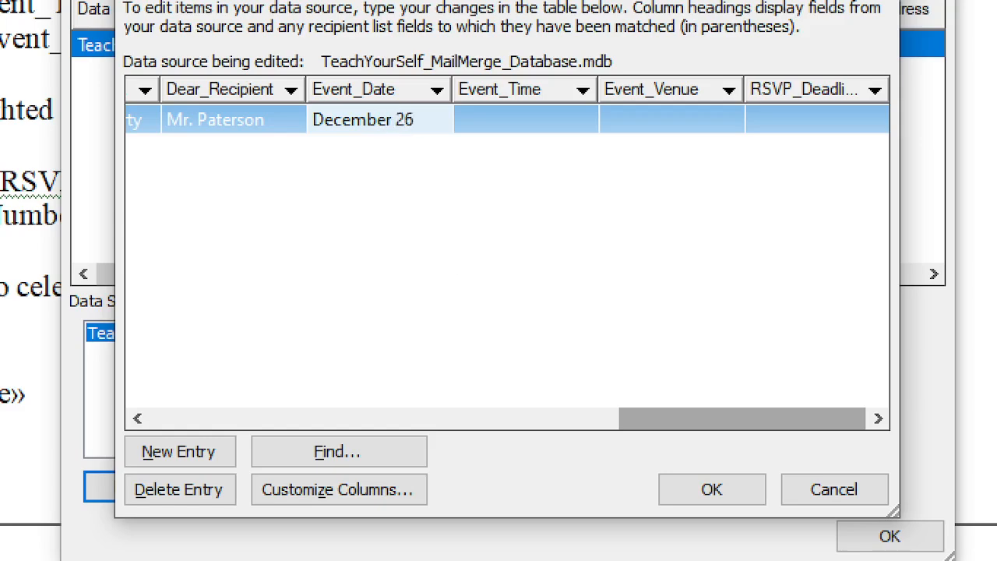
{"action": "key", "text": "BackSpace"}
{"action": "type", "text": "5, 2024"}
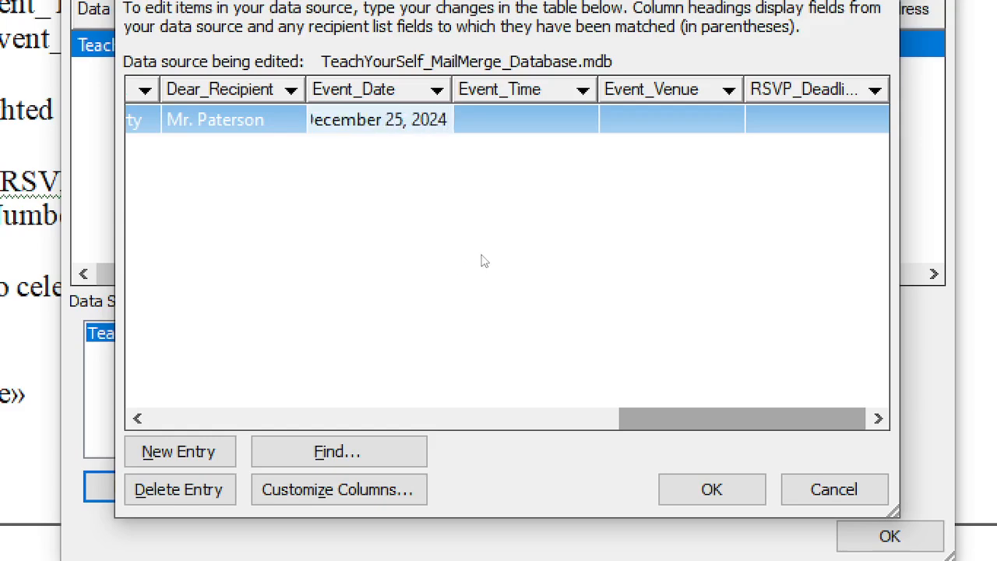
{"action": "left_click", "coordinate": [526, 139]}
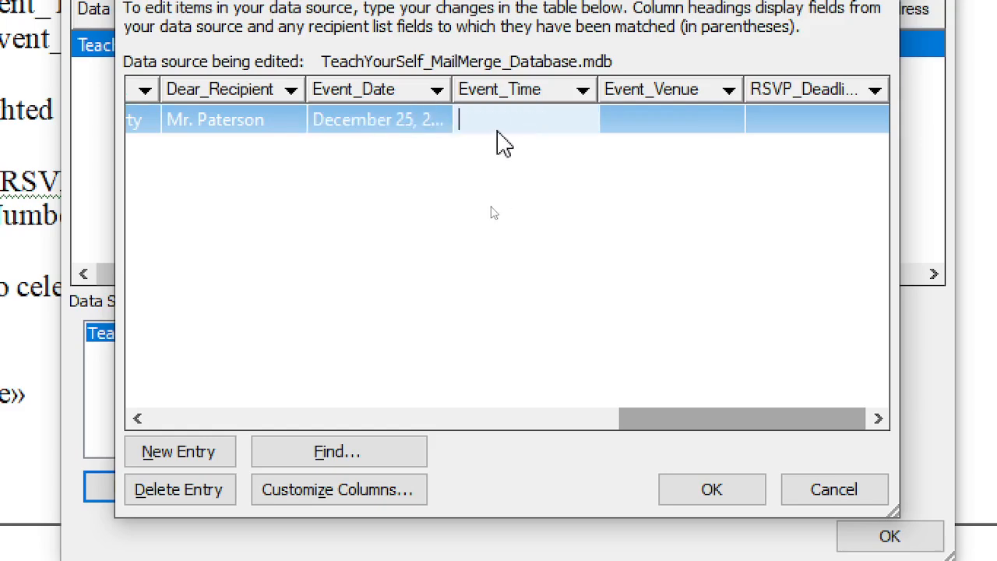
{"action": "type", "text": "12:"}
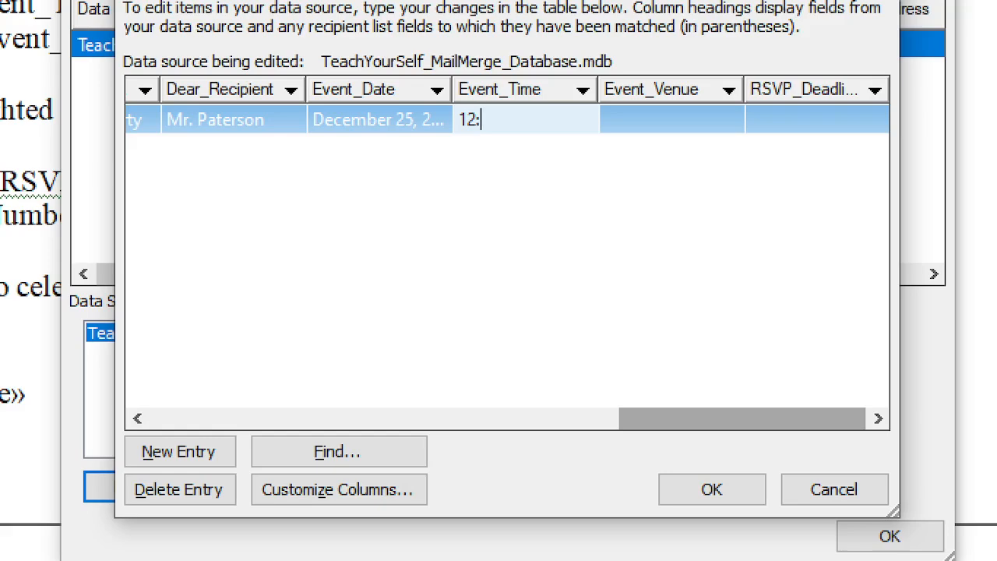
{"action": "type", "text": "00 Mid"}
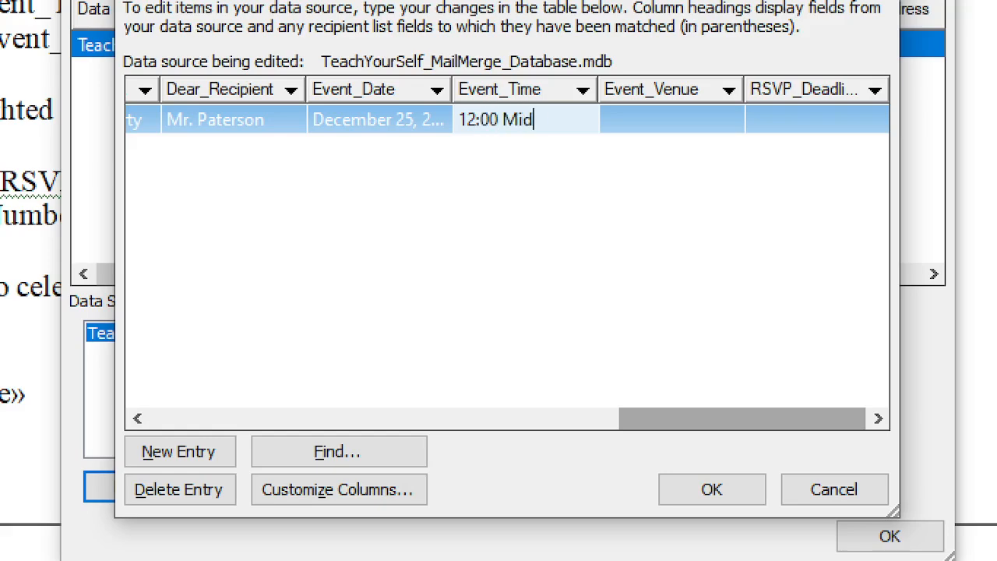
{"action": "type", "text": "night"}
Enter Oriental Hotel as the event venue
{"action": "left_click", "coordinate": [685, 119]}
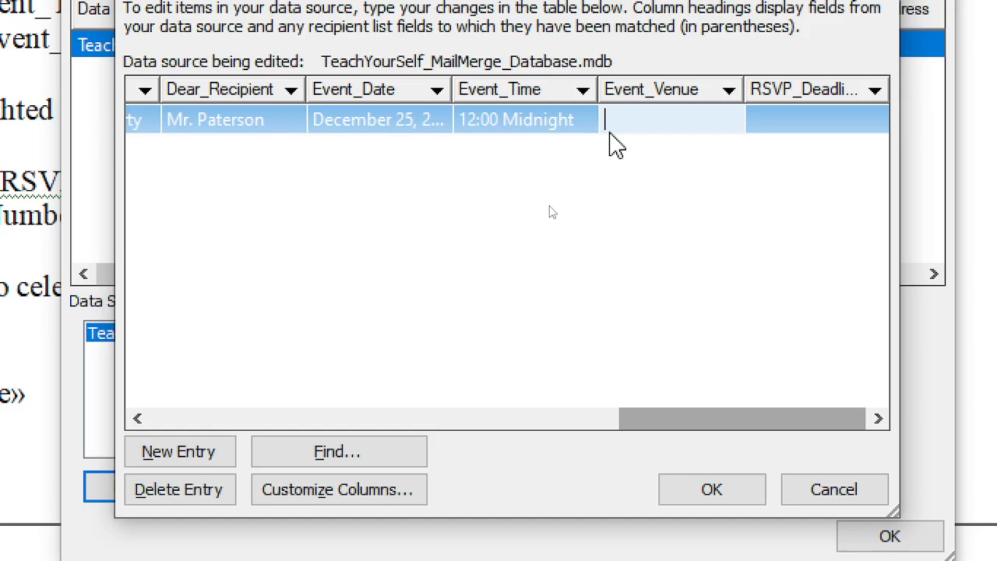
{"action": "type", "text": "China"}
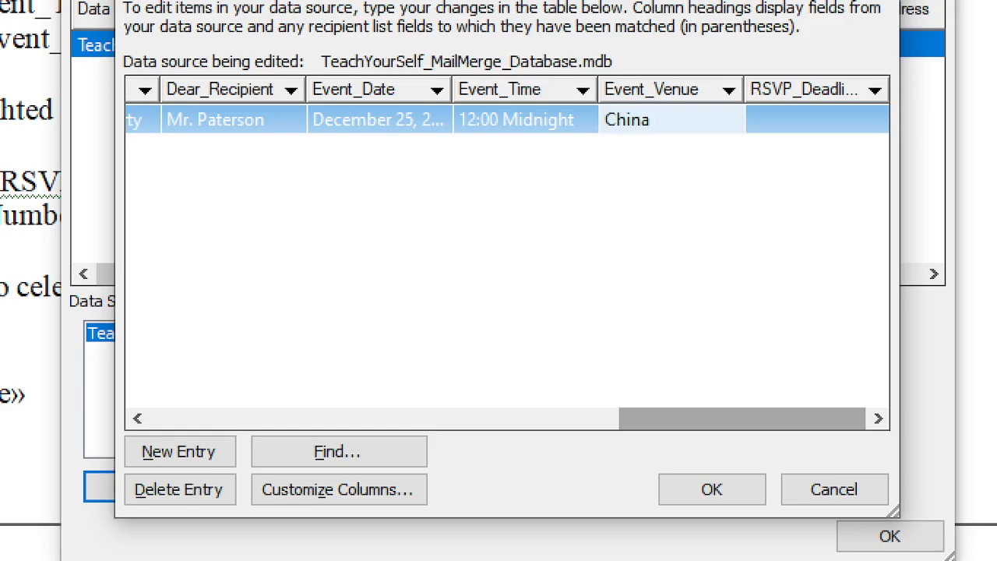
{"action": "key", "text": "BackSpace"}
{"action": "key", "text": "BackSpace"}
{"action": "key", "text": "BackSpace"}
{"action": "key", "text": "BackSpace"}
{"action": "key", "text": "BackSpace"}
{"action": "type", "text": "Phili"}
{"action": "key", "text": "BackSpace"}
{"action": "key", "text": "BackSpace"}
{"action": "key", "text": "BackSpace"}
{"action": "key", "text": "BackSpace"}
{"action": "key", "text": "BackSpace"}
{"action": "type", "text": "Sogo Hotel"}
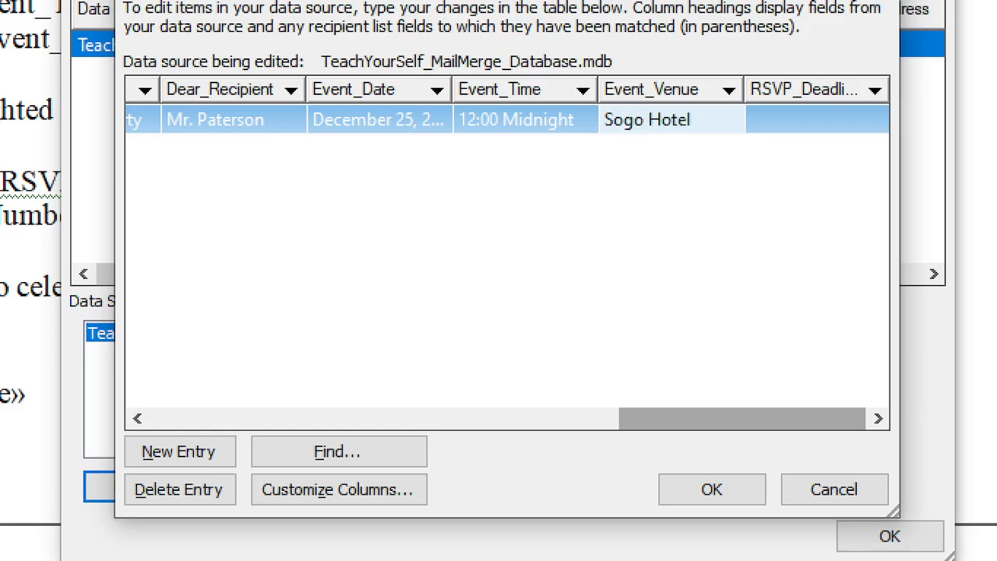
{"action": "type", "text": " Philippines"}
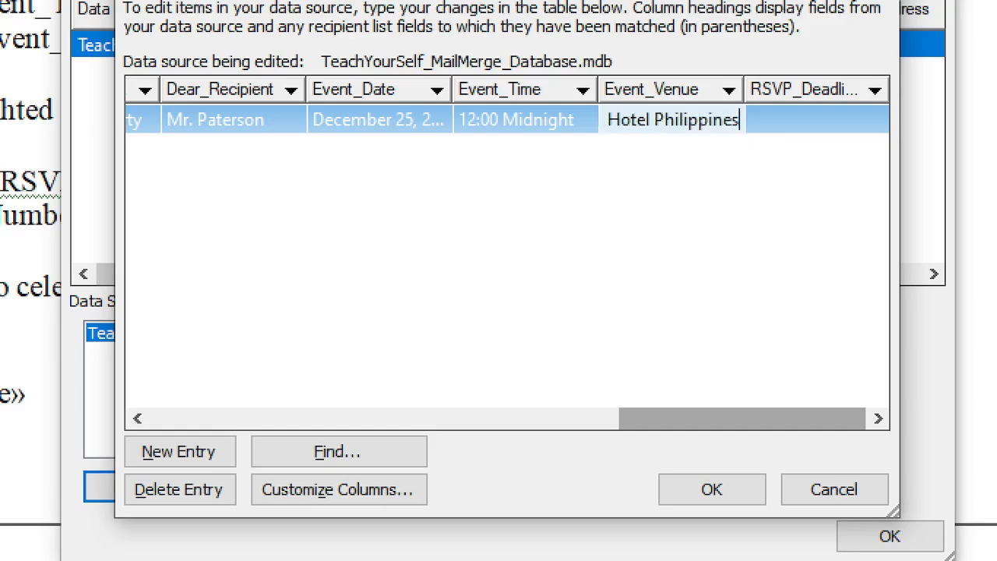
{"action": "key", "text": "Home"}
{"action": "key", "text": "Delete"}
{"action": "key", "text": "Delete"}
{"action": "key", "text": "Delete"}
{"action": "key", "text": "Delete"}
{"action": "key", "text": "Delete"}
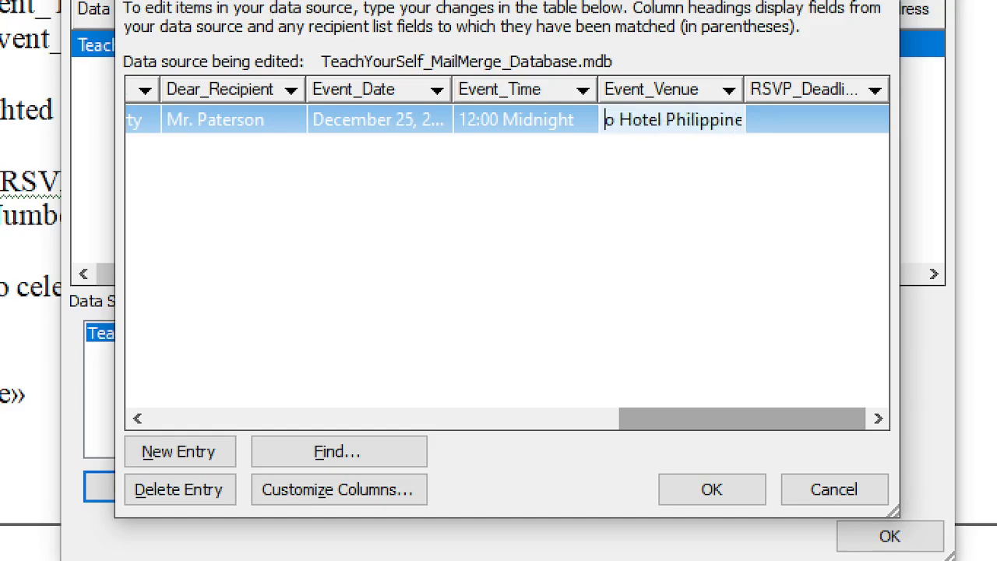
{"action": "type", "text": "Oriental"}
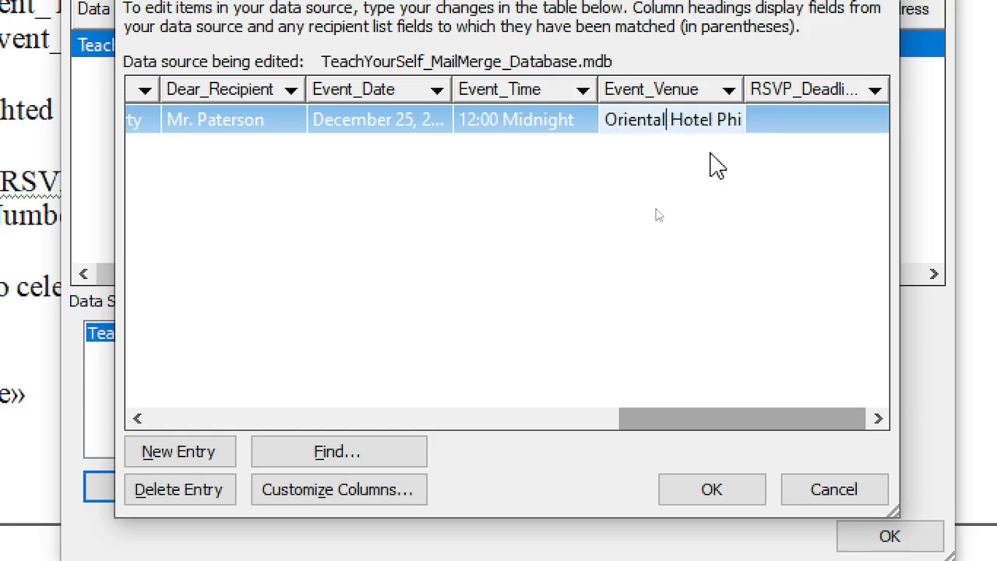
Enter December 24, 2024 as the RSVP deadline
{"action": "left_click", "coordinate": [847, 121]}
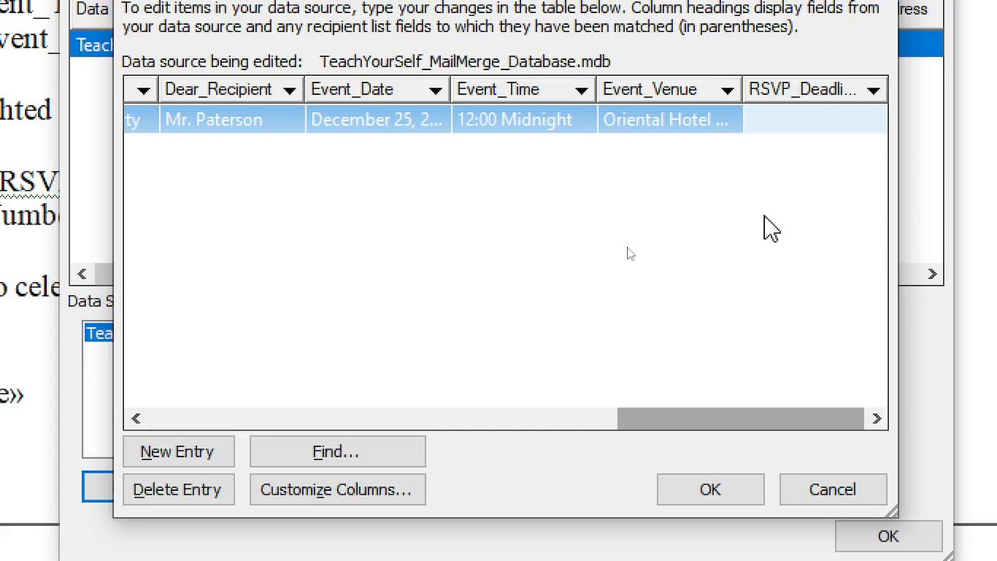
{"action": "type", "text": "DE"}
{"action": "key", "text": "BackSpace"}
{"action": "type", "text": "EC"}
{"action": "key", "text": "BackSpace"}
{"action": "key", "text": "BackSpace"}
{"action": "type", "text": "ecember "}
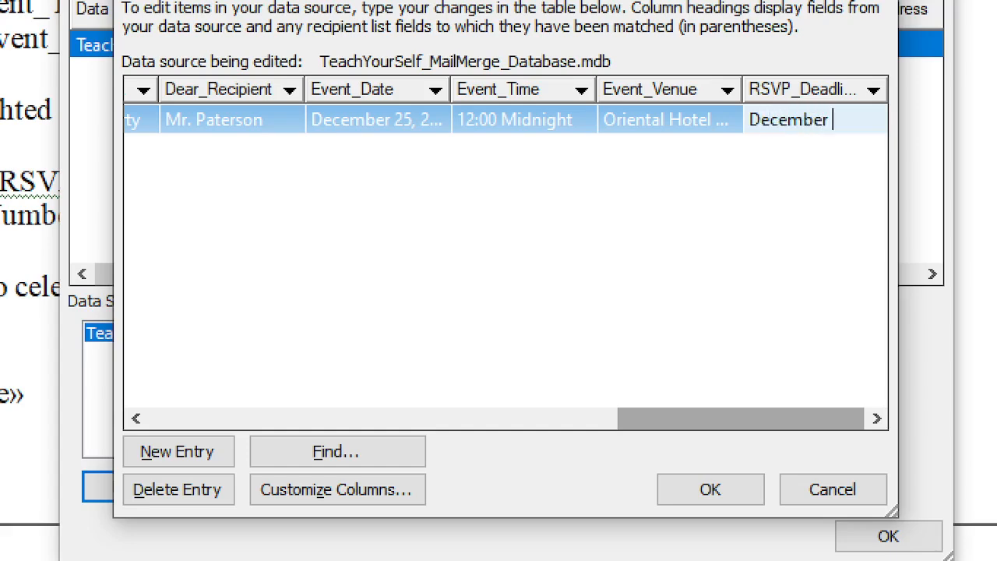
{"action": "type", "text": "24, 2024"}
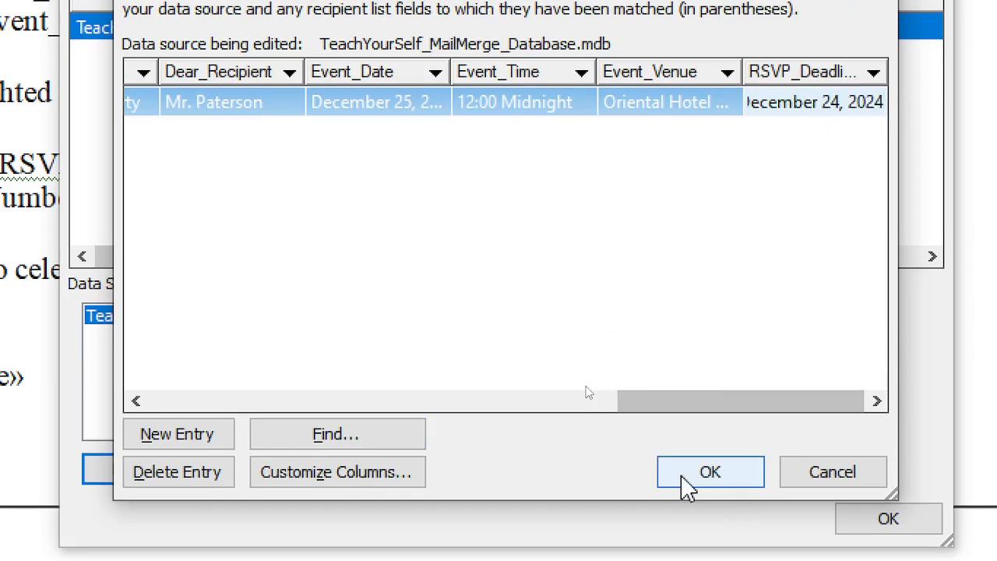
Add a new record with a sender name, copying address and ZIP from the first record
{"action": "left_click", "coordinate": [194, 443]}
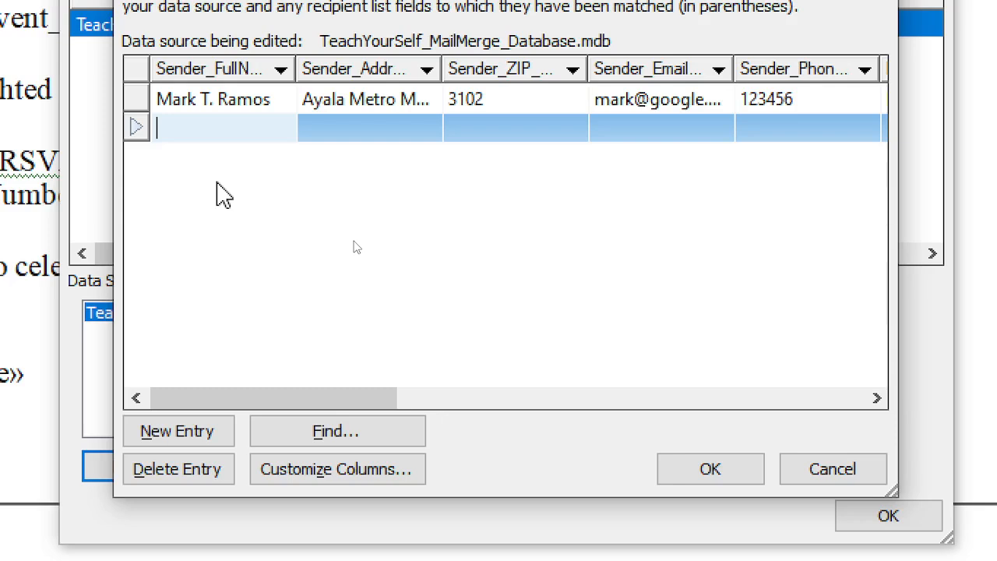
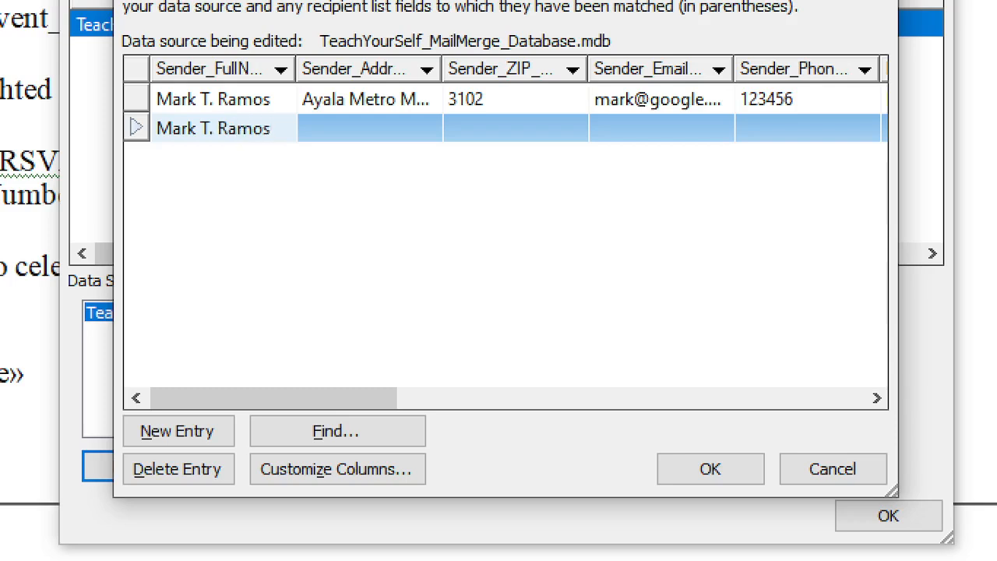
{"action": "left_click", "coordinate": [394, 127]}
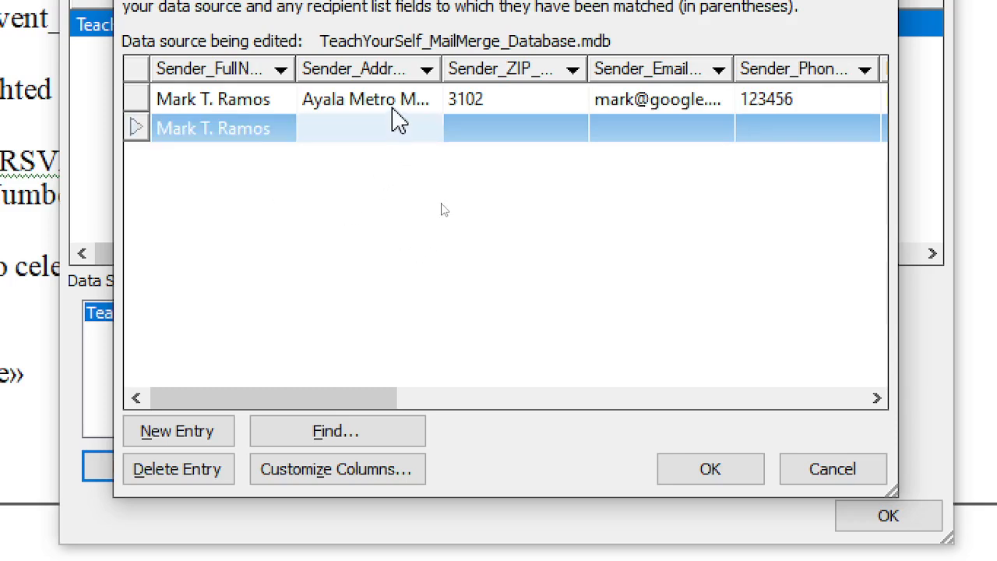
{"action": "left_click", "coordinate": [390, 101]}
{"action": "key", "text": "ctrl+c"}
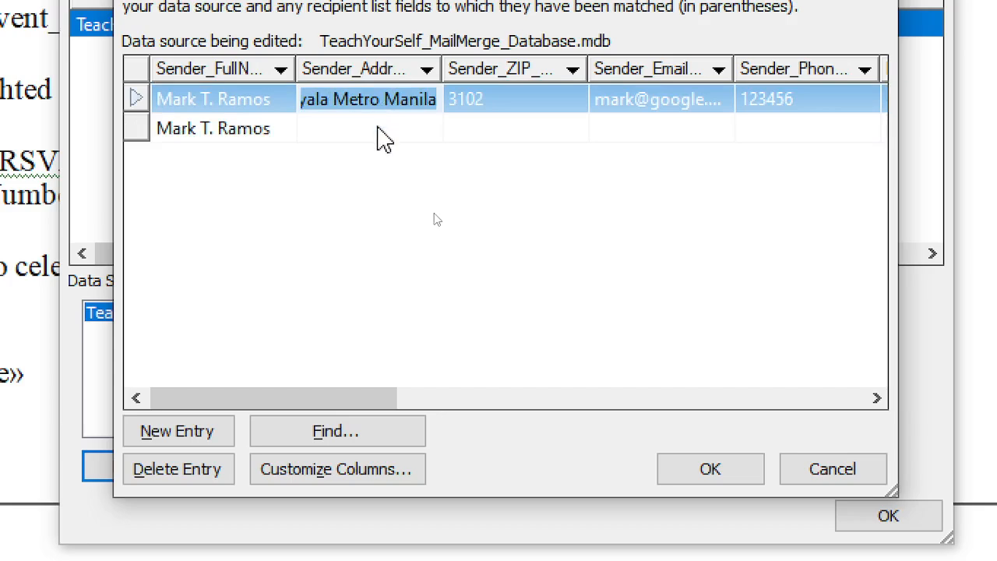
{"action": "left_click", "coordinate": [371, 129]}
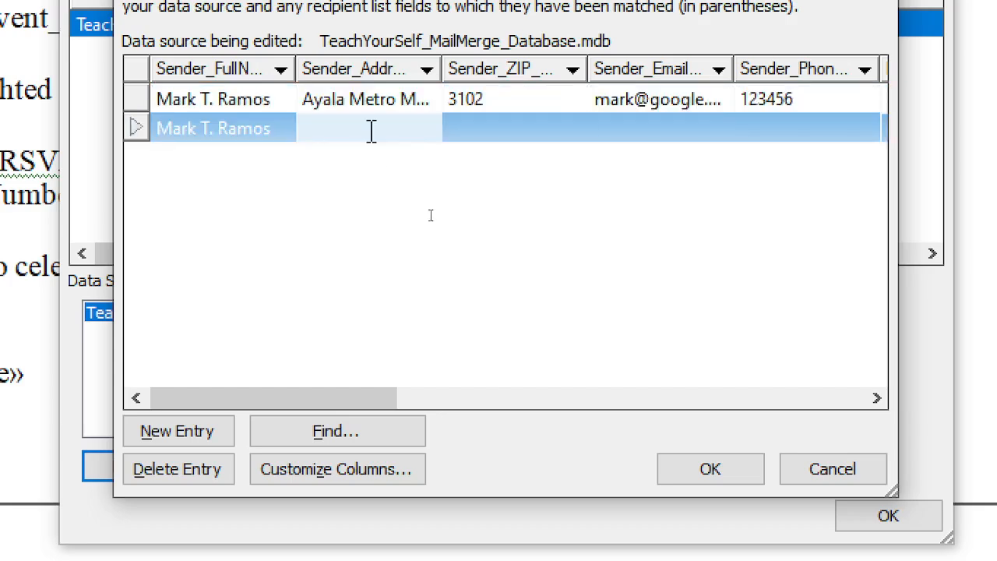
{"action": "key", "text": "ctrl+v"}
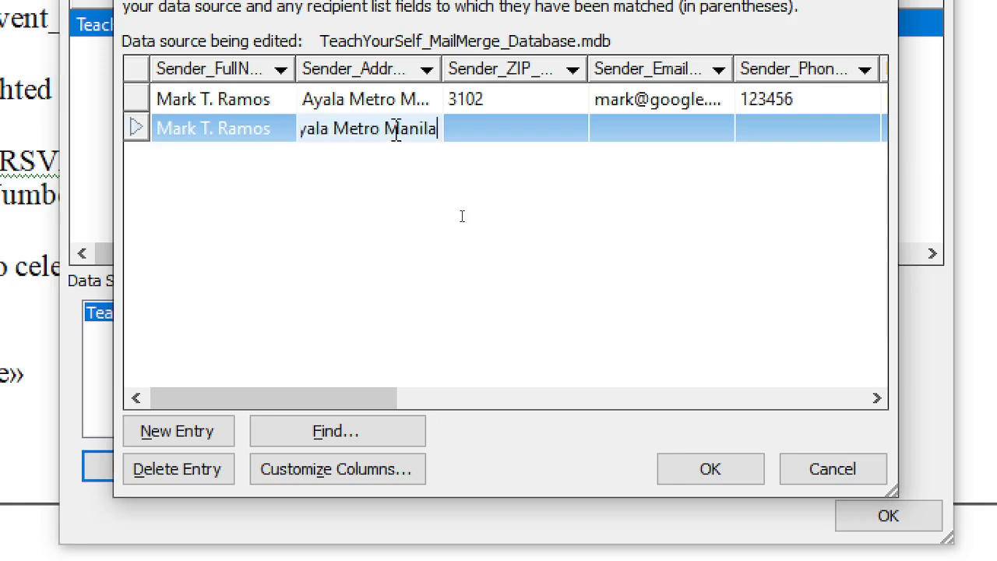
{"action": "left_click", "coordinate": [524, 98]}
{"action": "key", "text": "ctrl+c"}
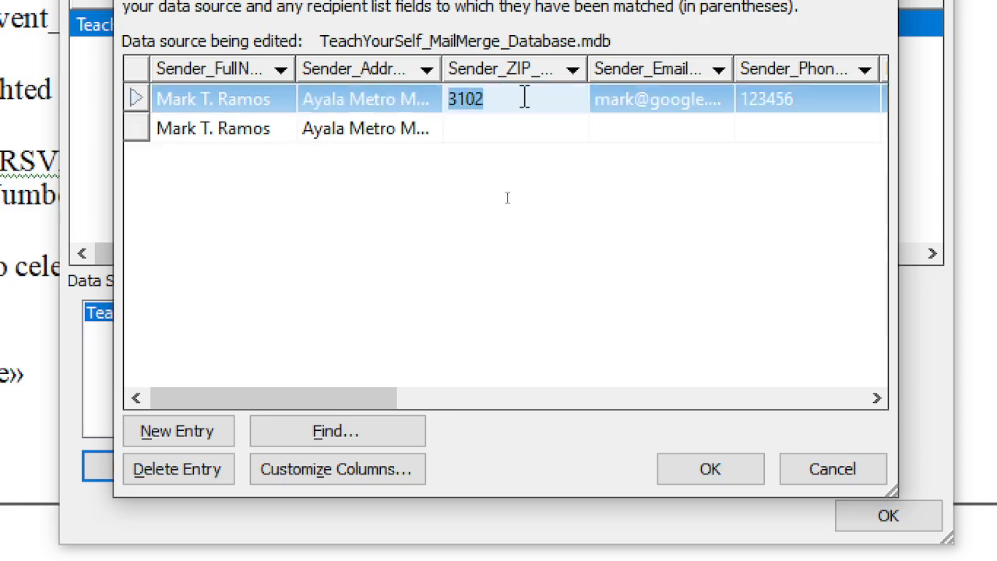
{"action": "left_click", "coordinate": [483, 130]}
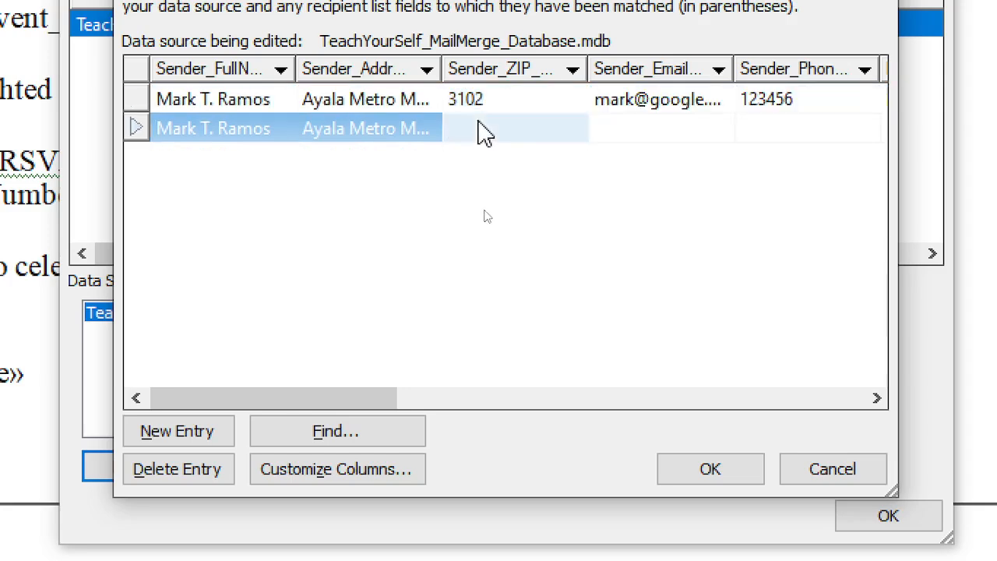
{"action": "key", "text": "ctrl+v"}
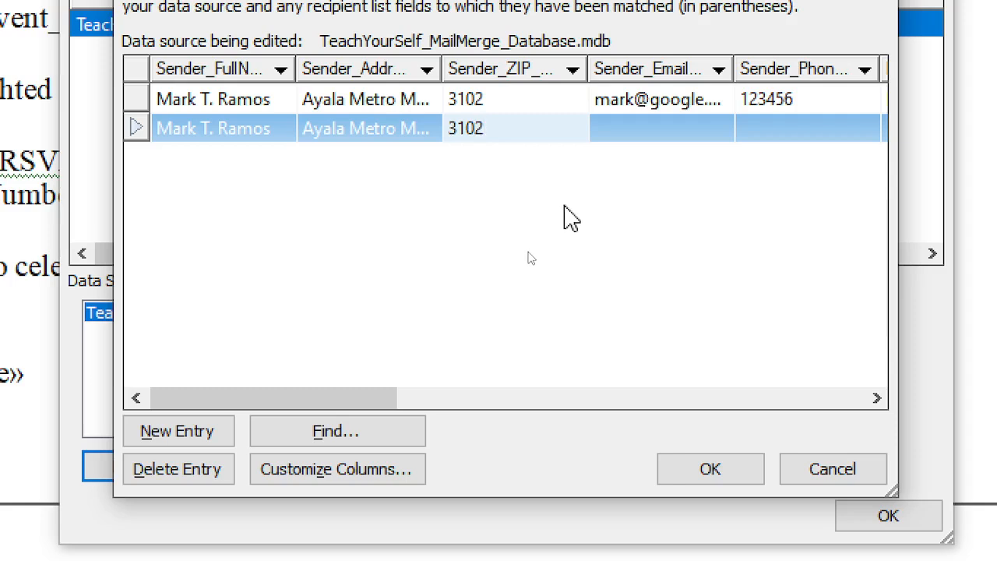
{"action": "left_click", "coordinate": [221, 130]}
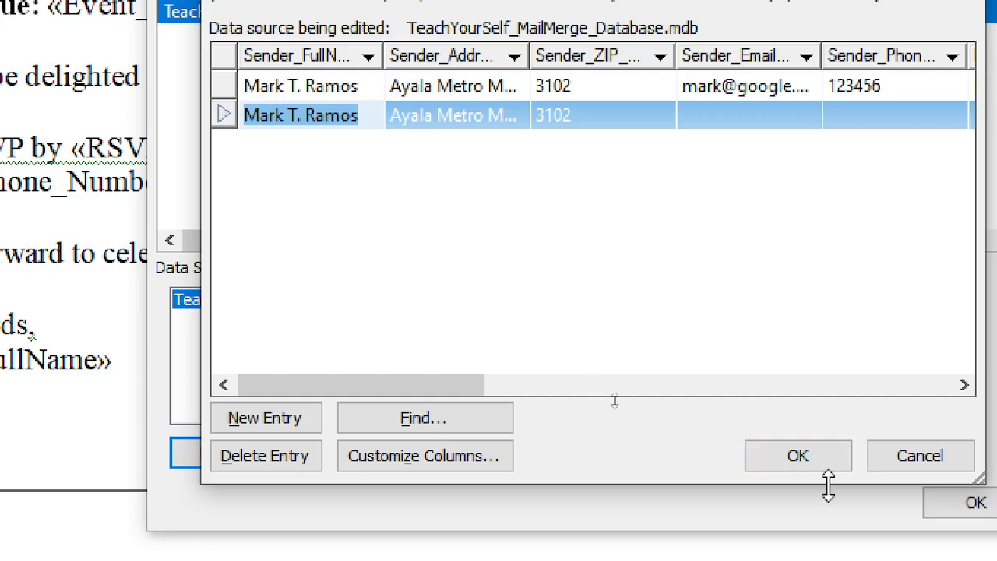
Save the changes to the database and close the recipient list
{"action": "left_click", "coordinate": [805, 460]}
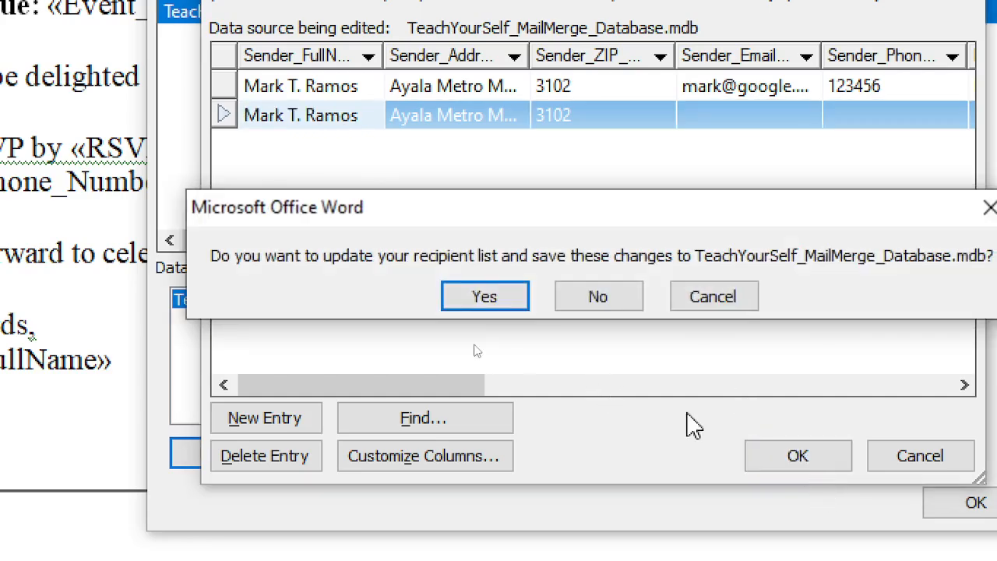
{"action": "left_click", "coordinate": [485, 297]}
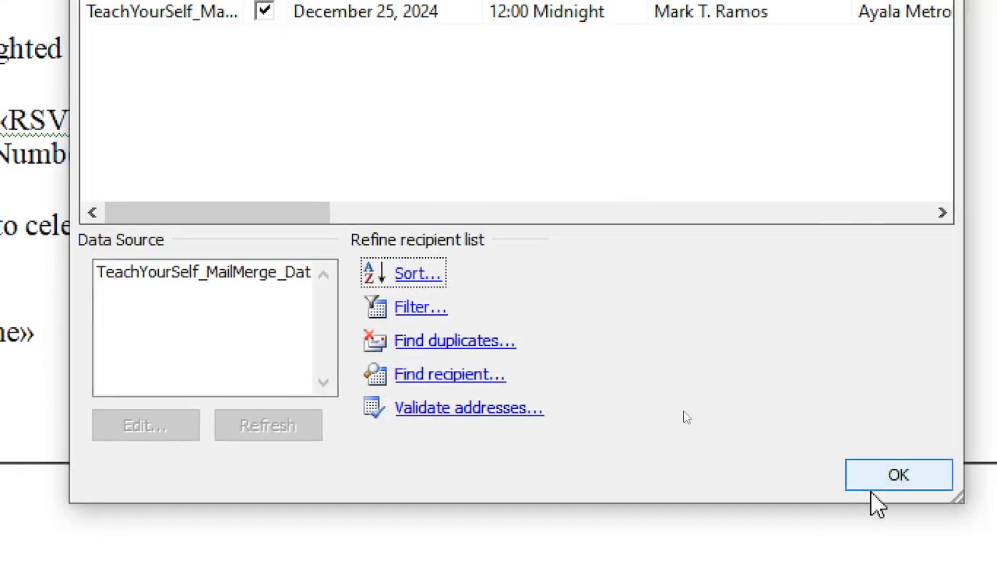
{"action": "left_click", "coordinate": [974, 506]}
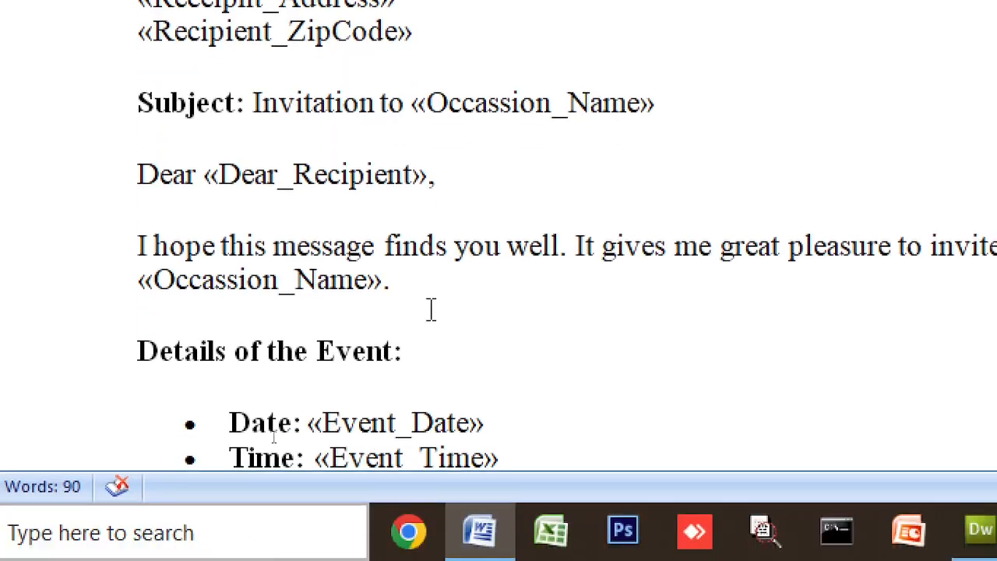
{"action": "scroll", "coordinate": [429, 309], "scroll_direction": "down", "scroll_amount": 4}
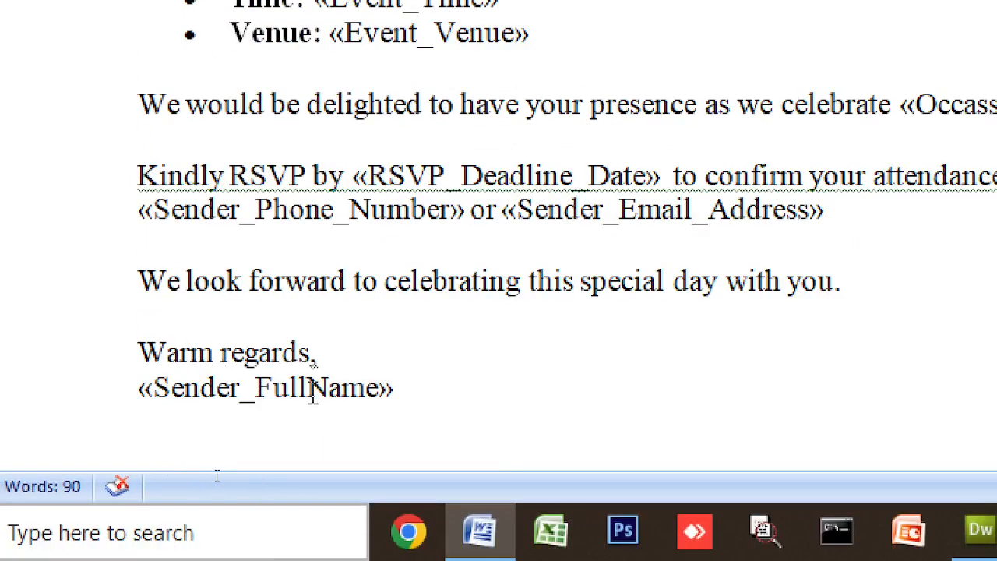
{"action": "left_click", "coordinate": [410, 385]}
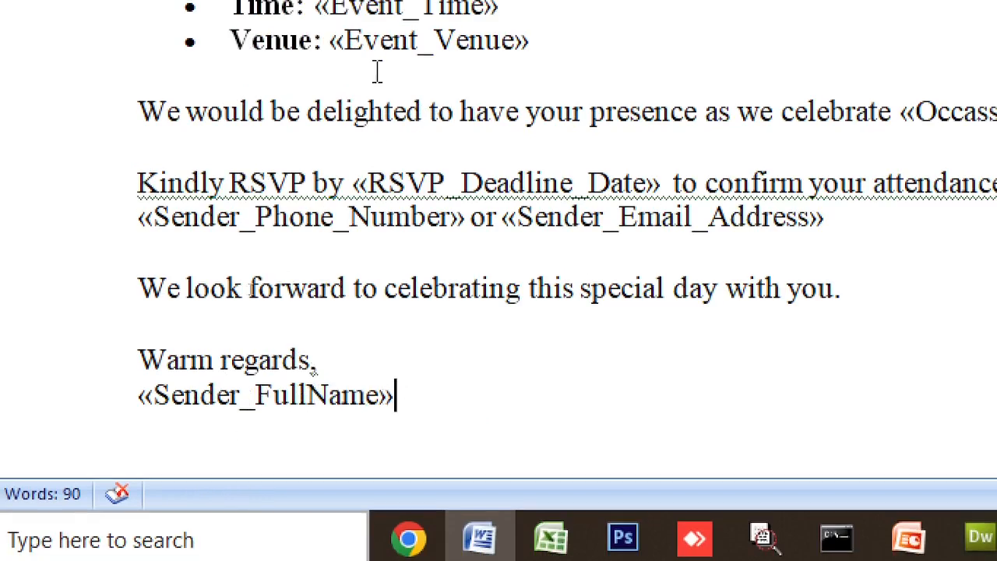
{"action": "scroll", "coordinate": [322, 195], "scroll_direction": "up", "scroll_amount": 3}
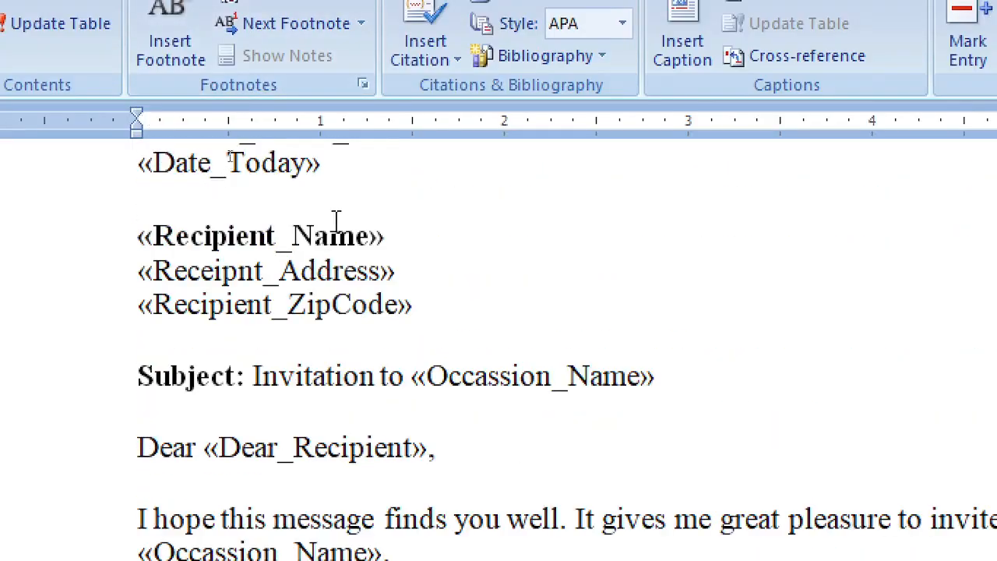
{"action": "scroll", "coordinate": [343, 173], "scroll_direction": "up", "scroll_amount": 2}
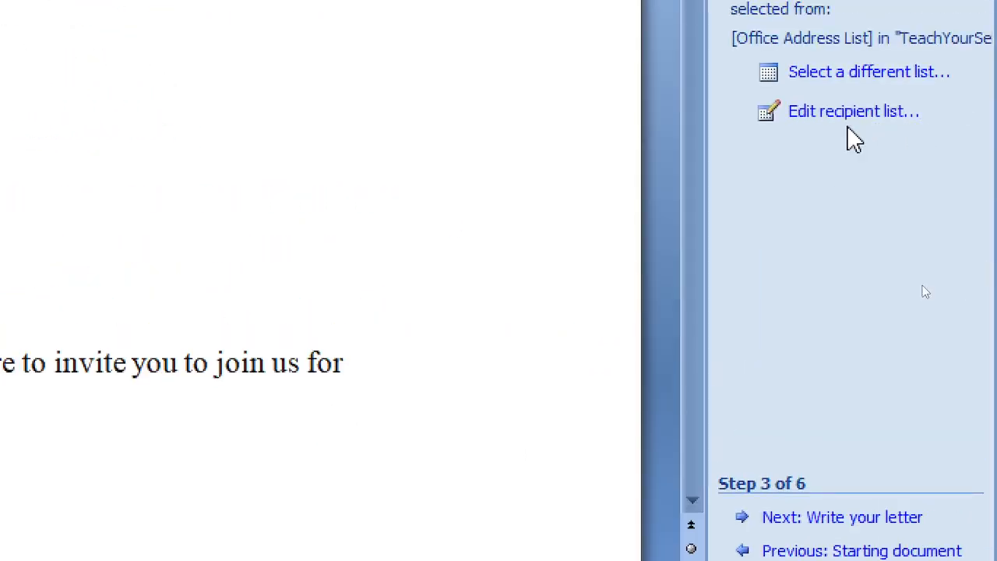
Reopen the database in Edit Data Source and select the second record's sender name
{"action": "left_click", "coordinate": [847, 113]}
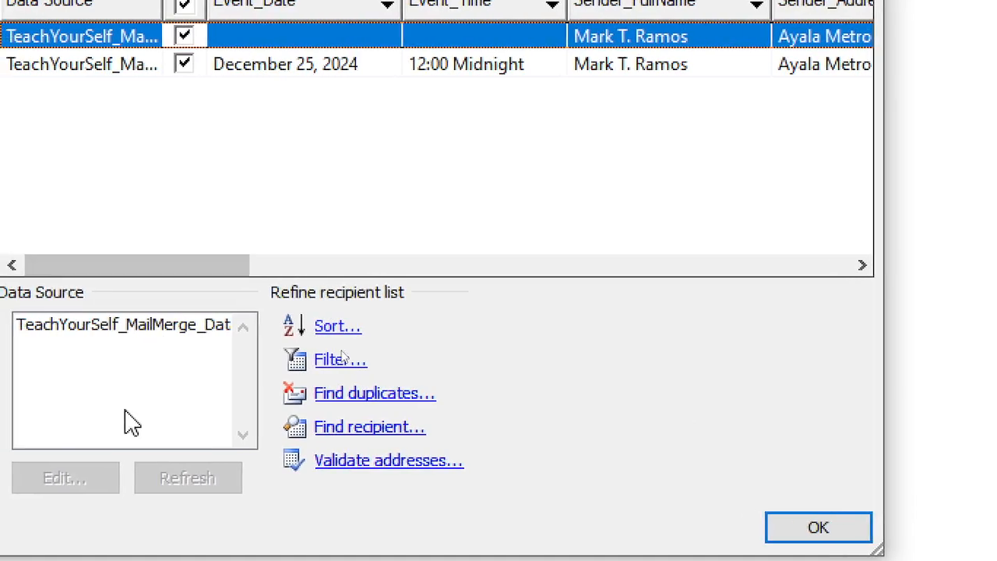
{"action": "left_click", "coordinate": [138, 343]}
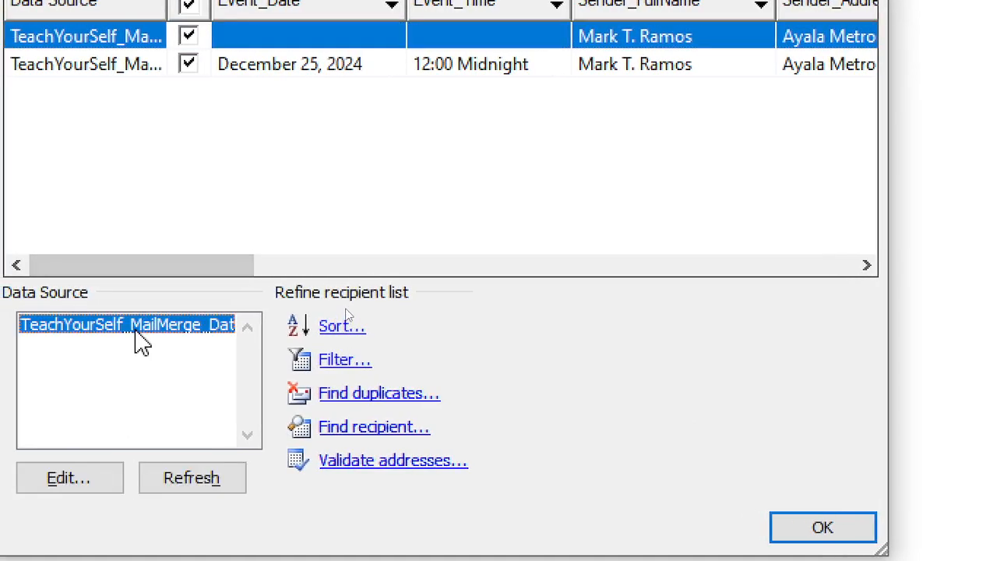
{"action": "left_click", "coordinate": [117, 479]}
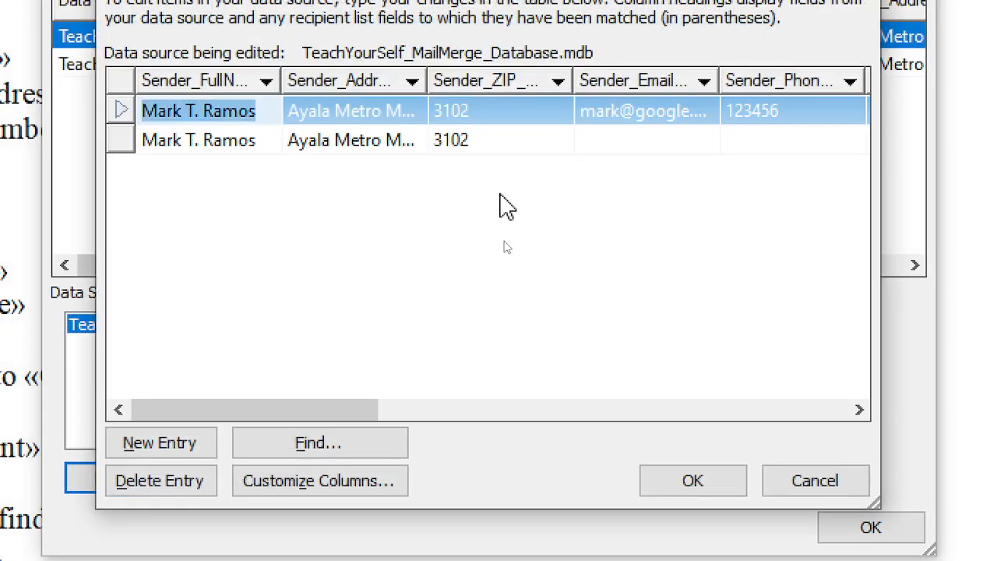
{"action": "left_click", "coordinate": [465, 156]}
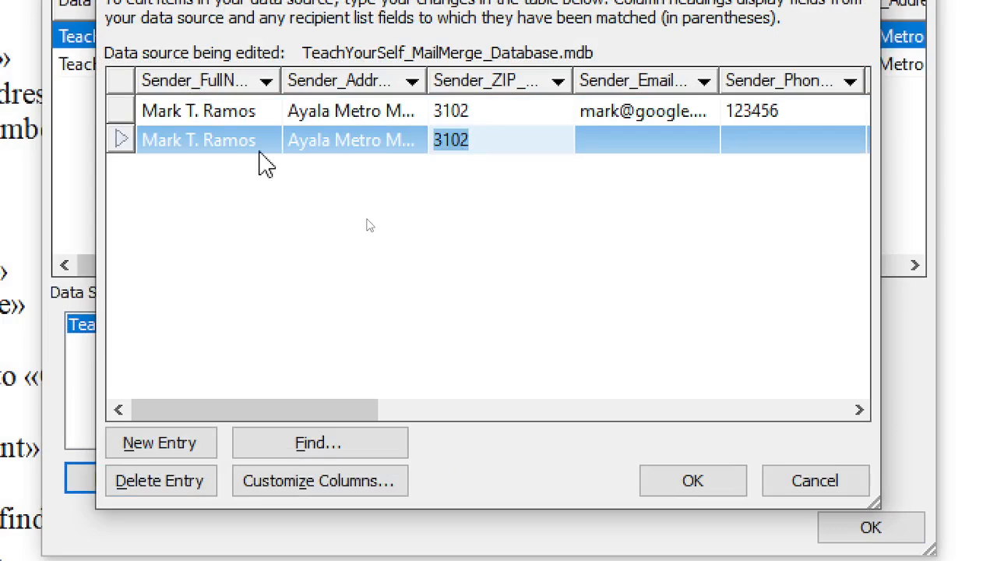
{"action": "left_click", "coordinate": [214, 142]}
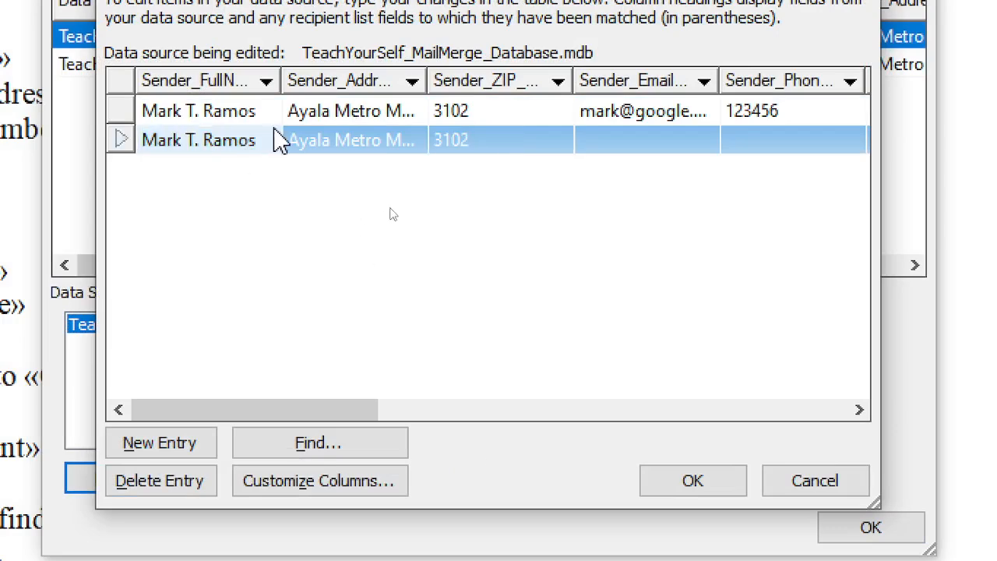
{"action": "left_click_drag", "start_coordinate": [269, 140], "coordinate": [127, 146]}
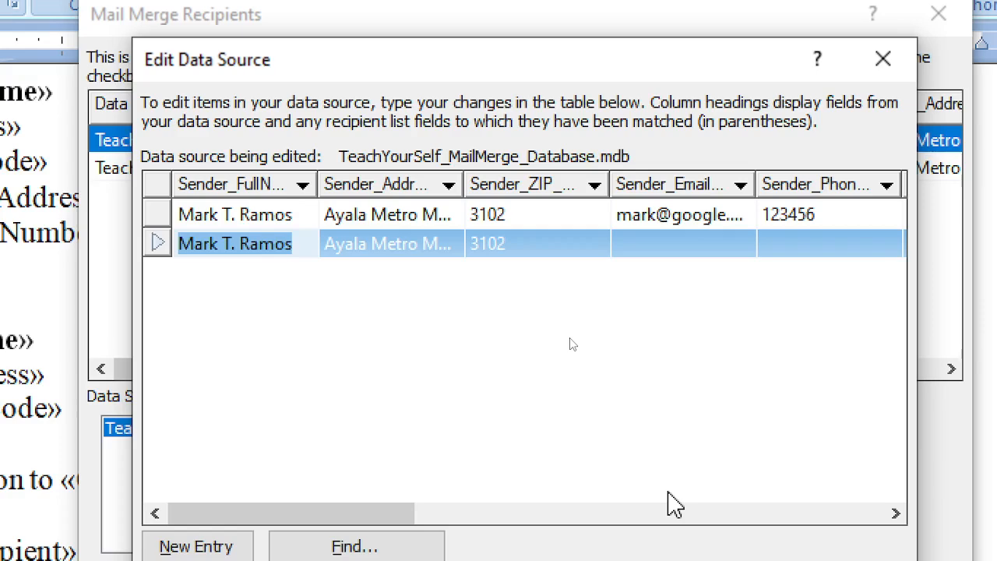
Replace the second sender's name with a new full name
{"action": "type", "text": "Le"}
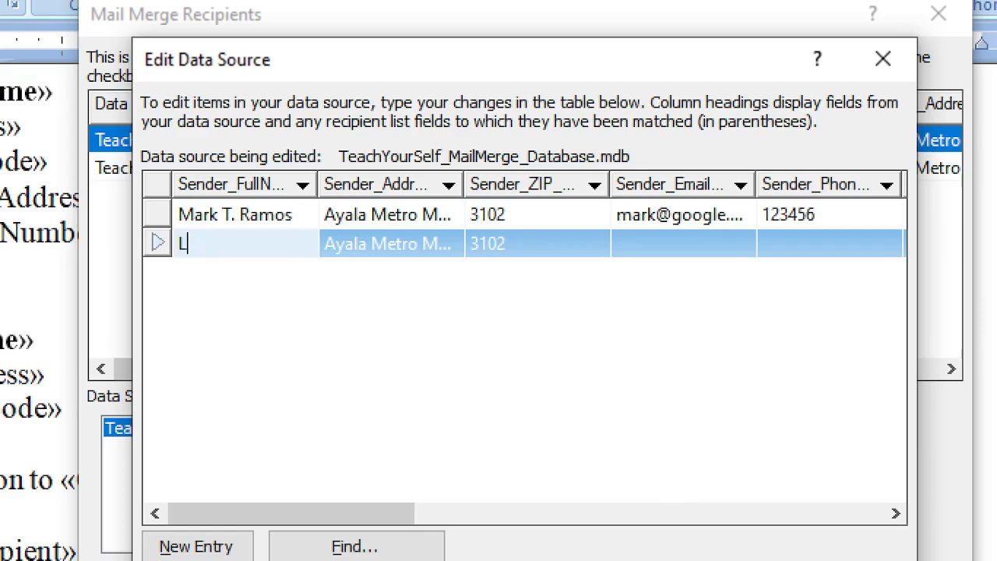
{"action": "key", "text": "BackSpace"}
{"action": "key", "text": "BackSpace"}
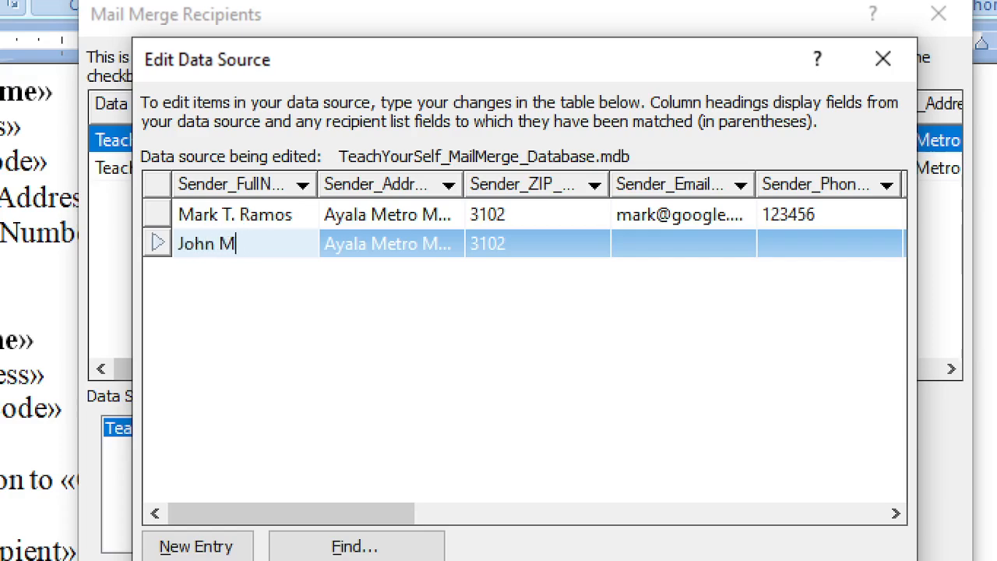
{"action": "key", "text": "Tab"}
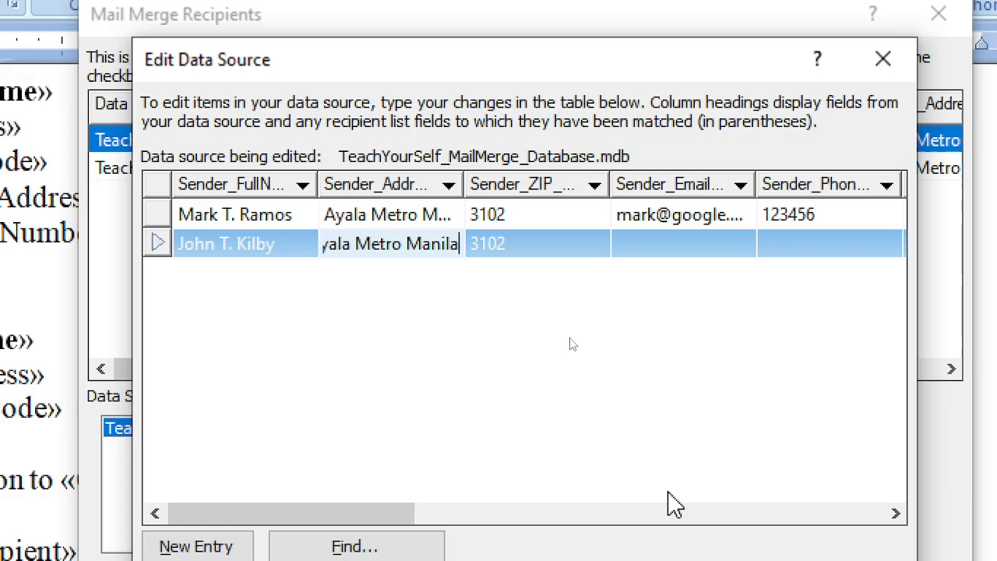
Revise the second sender's address place name and ZIP code
{"action": "key", "text": "Home"}
{"action": "key", "text": "Delete"}
{"action": "key", "text": "Delete"}
{"action": "key", "text": "Delete"}
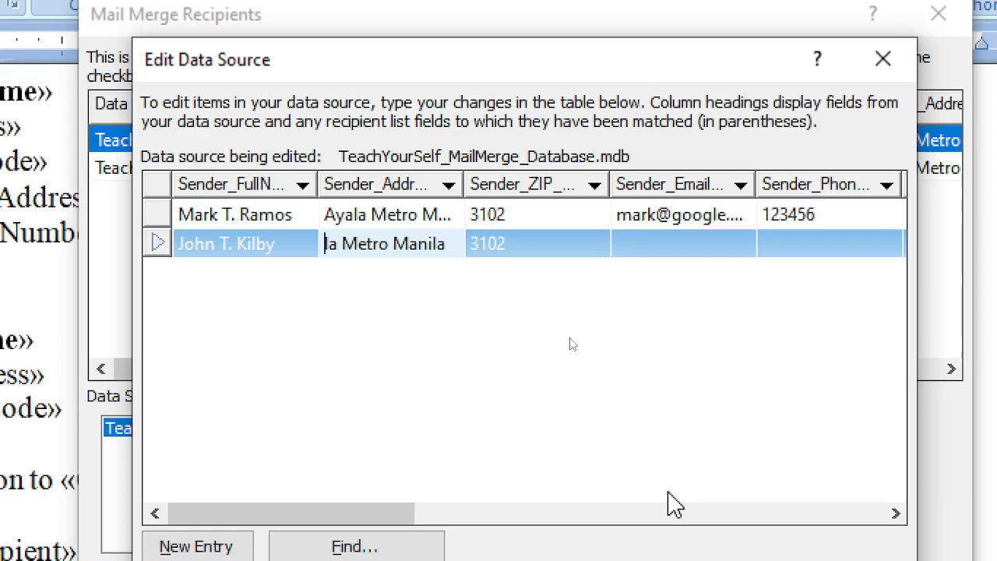
{"action": "key", "text": "Delete"}
{"action": "key", "text": "Delete"}
{"action": "type", "text": "Que"}
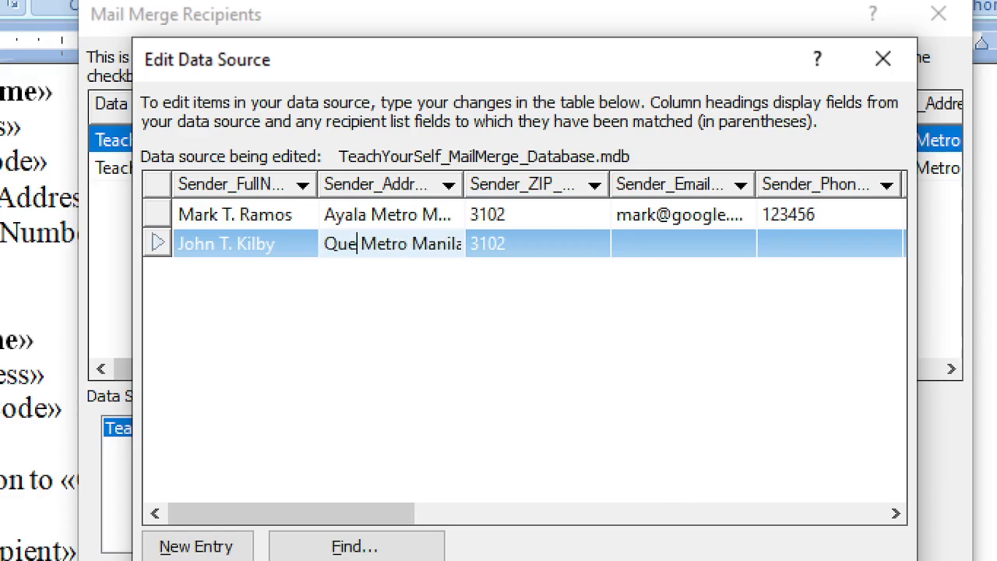
{"action": "type", "text": "so"}
{"action": "key", "text": "BackSpace"}
{"action": "key", "text": "BackSpace"}
{"action": "type", "text": "zon"}
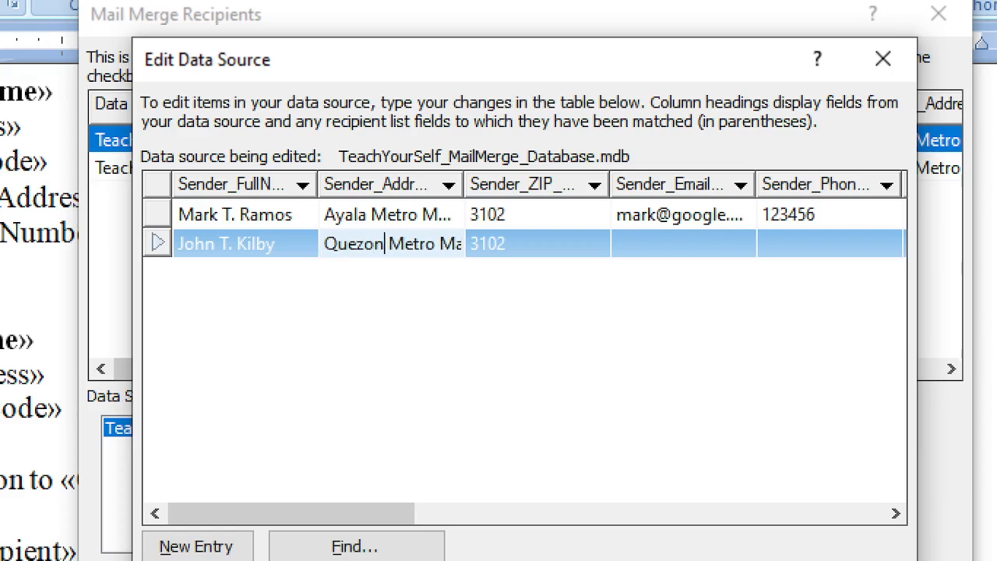
{"action": "key", "text": "Tab"}
{"action": "key", "text": "BackSpace"}
{"action": "key", "text": "BackSpace"}
{"action": "key", "text": "BackSpace"}
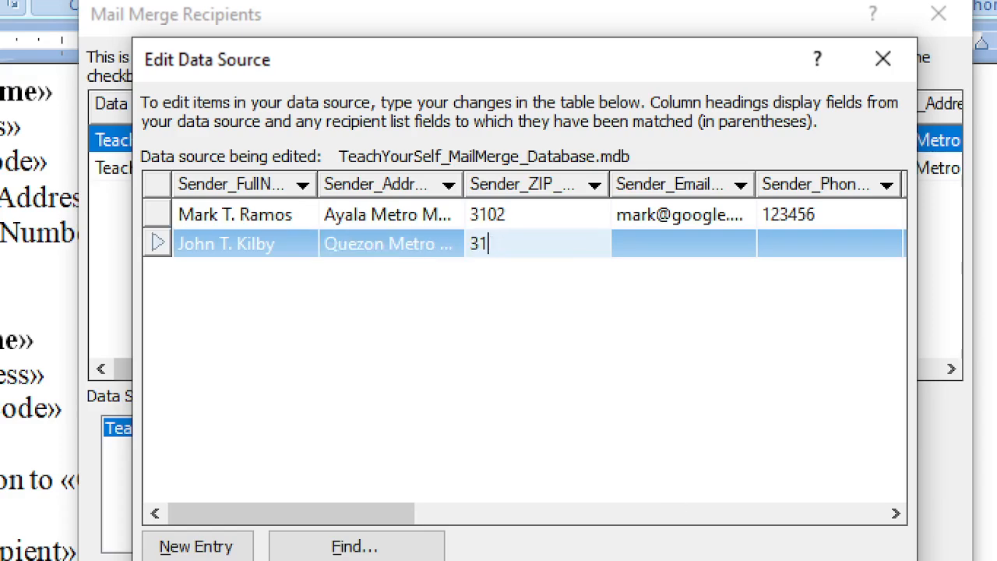
{"action": "type", "text": "500"}
Enter the second sender's Gmail e-mail address
{"action": "key", "text": "Tab"}
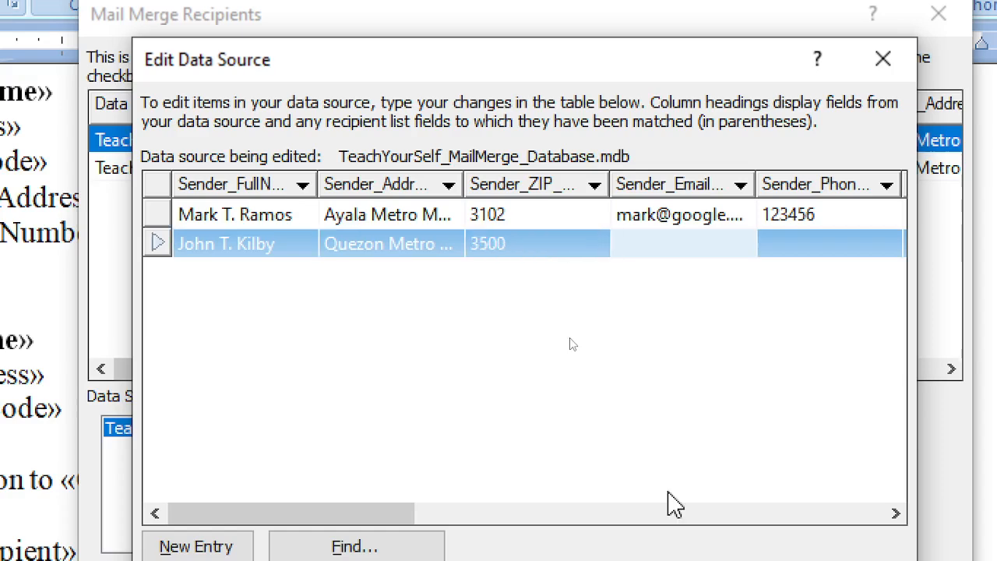
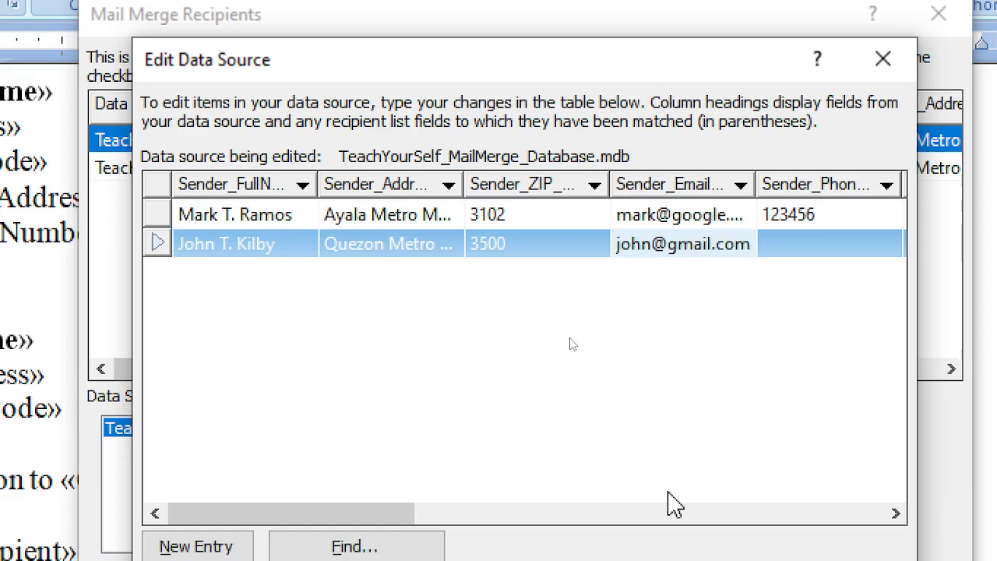
Change the first sender's e-mail domain from google.com to gmail.com
{"action": "left_click", "coordinate": [690, 219]}
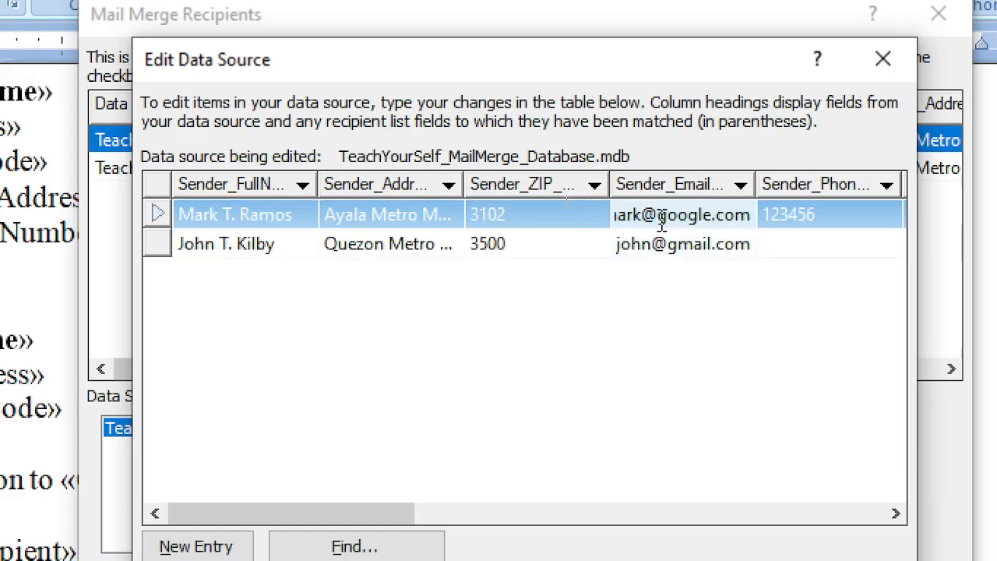
{"action": "left_click_drag", "start_coordinate": [659, 221], "coordinate": [749, 220]}
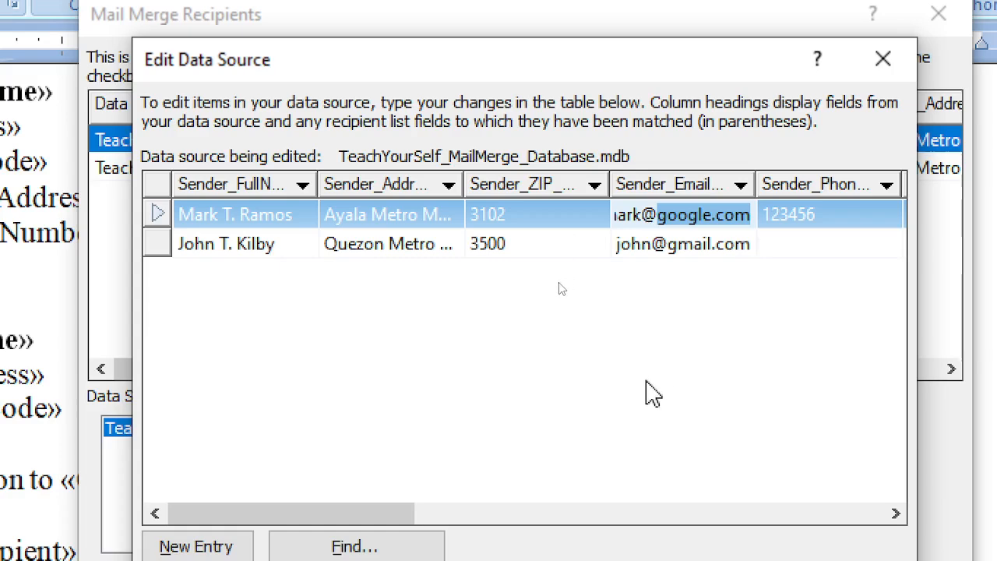
{"action": "type", "text": "gma"}
{"action": "type", "text": "il.com"}
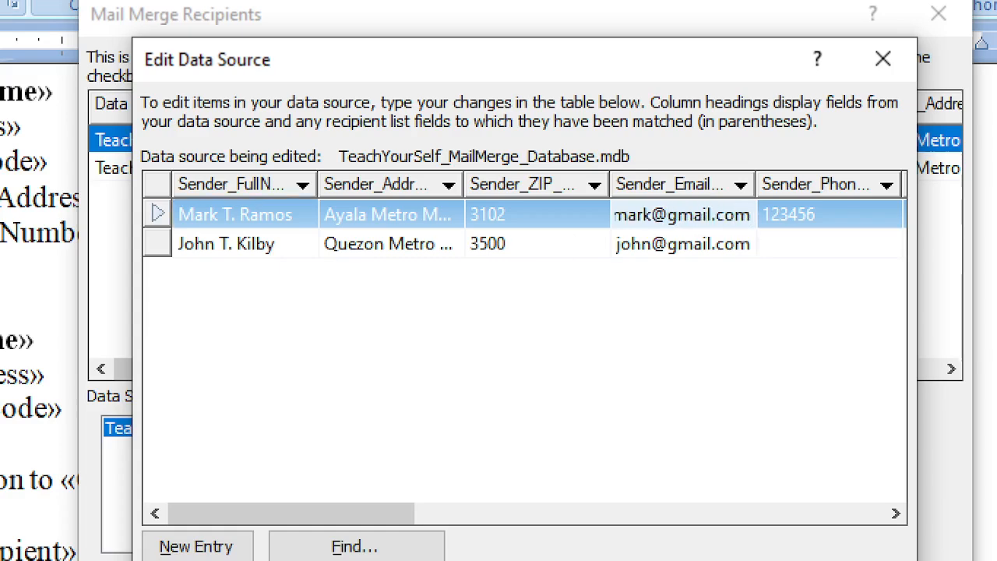
{"action": "left_click", "coordinate": [646, 382]}
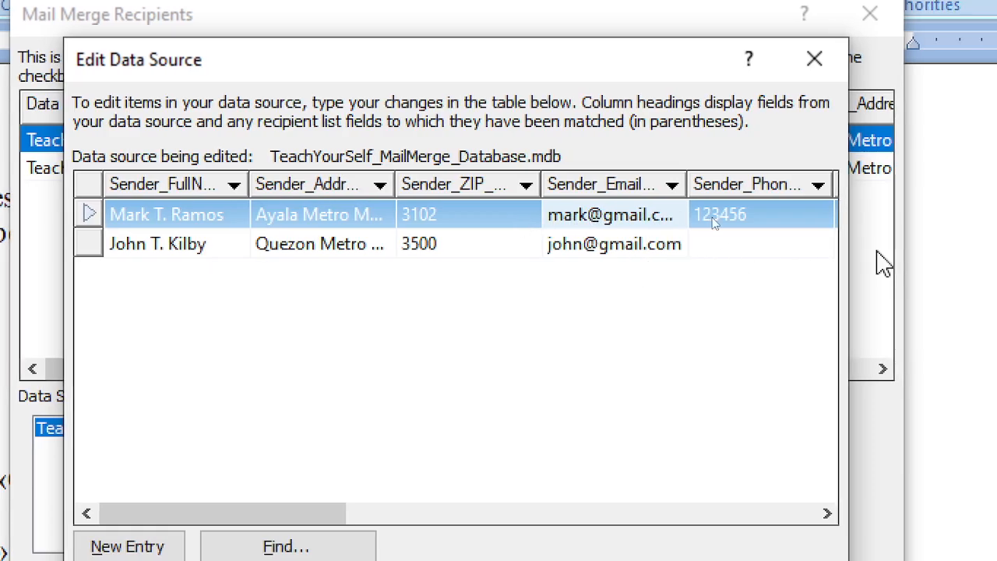
Enter the second sender's phone number
{"action": "left_click", "coordinate": [768, 244]}
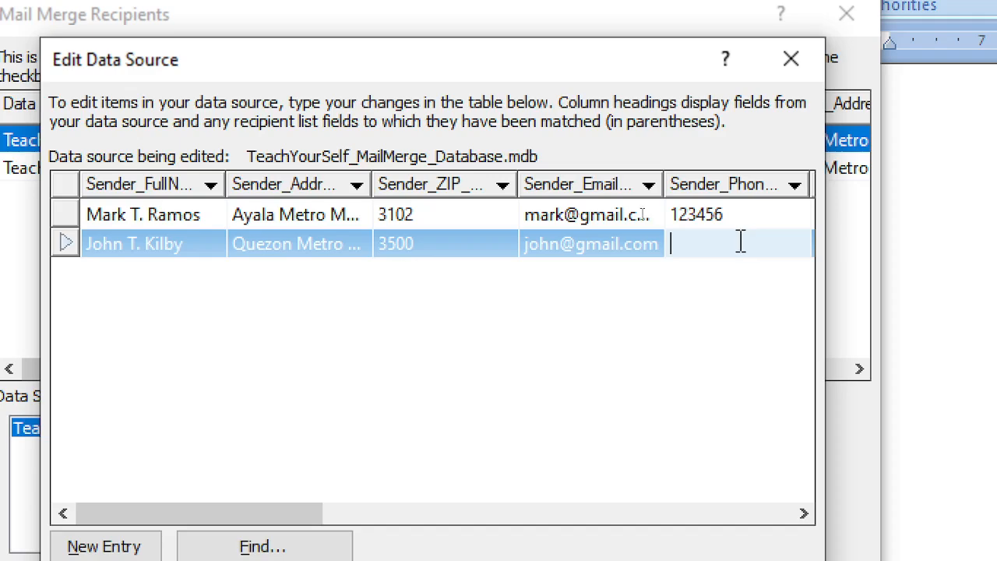
{"action": "type", "text": "78910"}
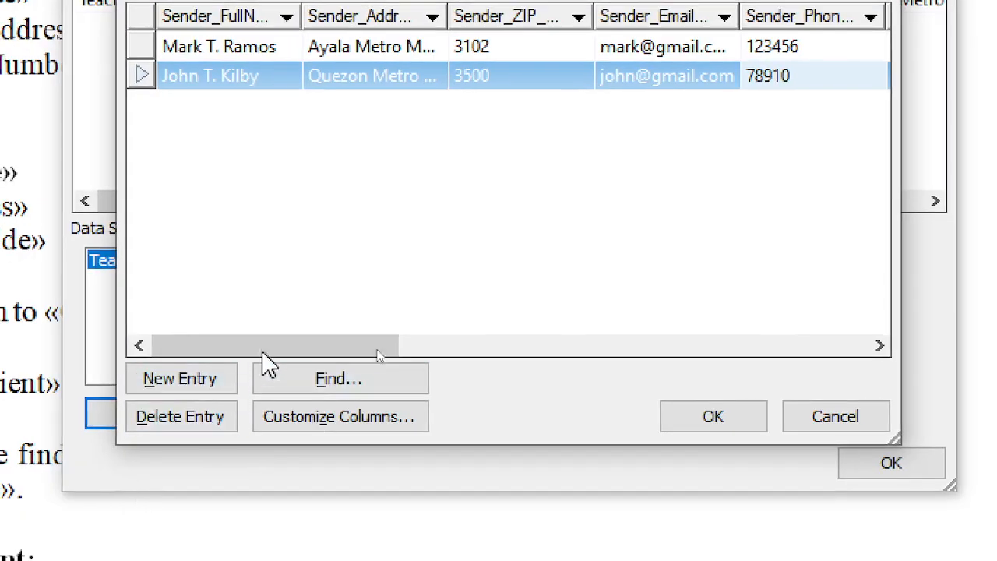
{"action": "left_click_drag", "start_coordinate": [263, 354], "coordinate": [440, 363]}
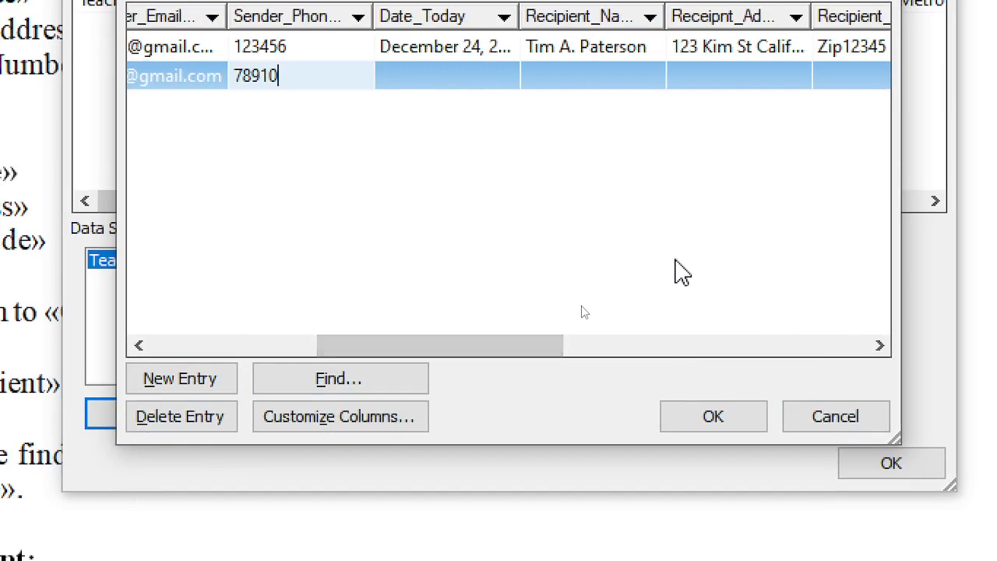
Copy the Date_Today value December 24, 2024 into the second record
{"action": "left_click", "coordinate": [416, 78]}
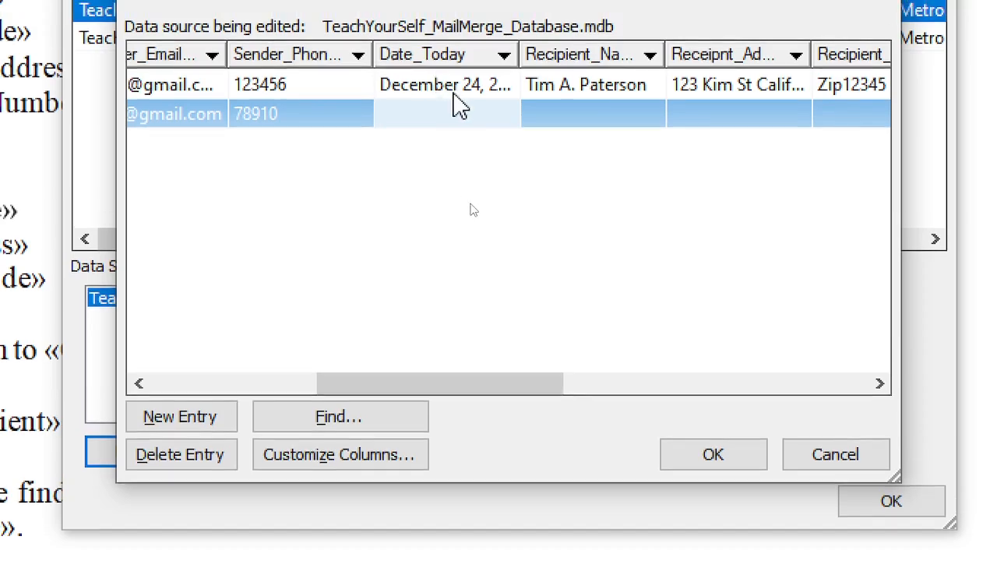
{"action": "left_click", "coordinate": [454, 53]}
{"action": "left_click", "coordinate": [454, 89]}
{"action": "key", "text": "ctrl+c"}
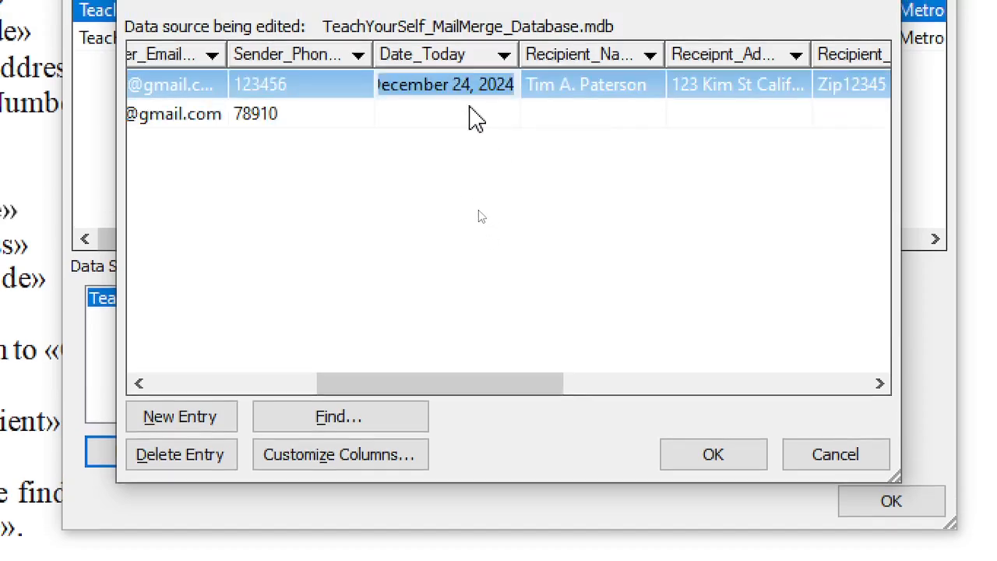
{"action": "left_click", "coordinate": [467, 115]}
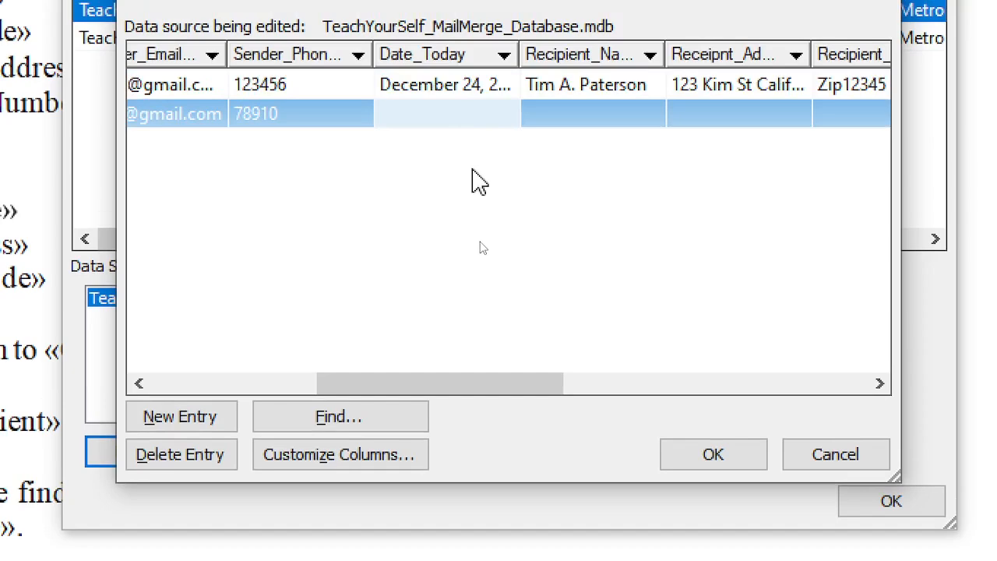
{"action": "key", "text": "ctrl+v"}
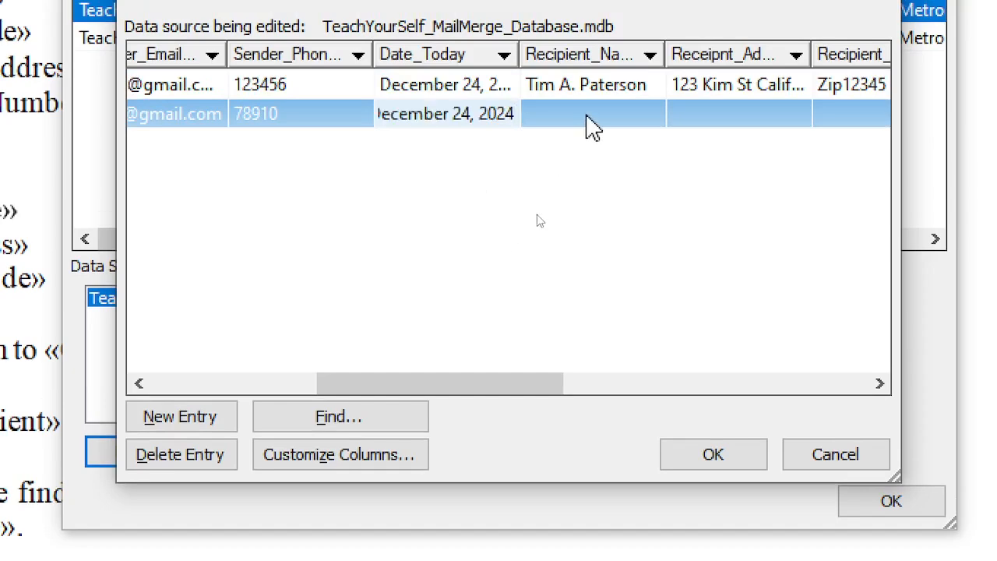
Enter the second record's recipient full name
{"action": "left_click", "coordinate": [590, 114]}
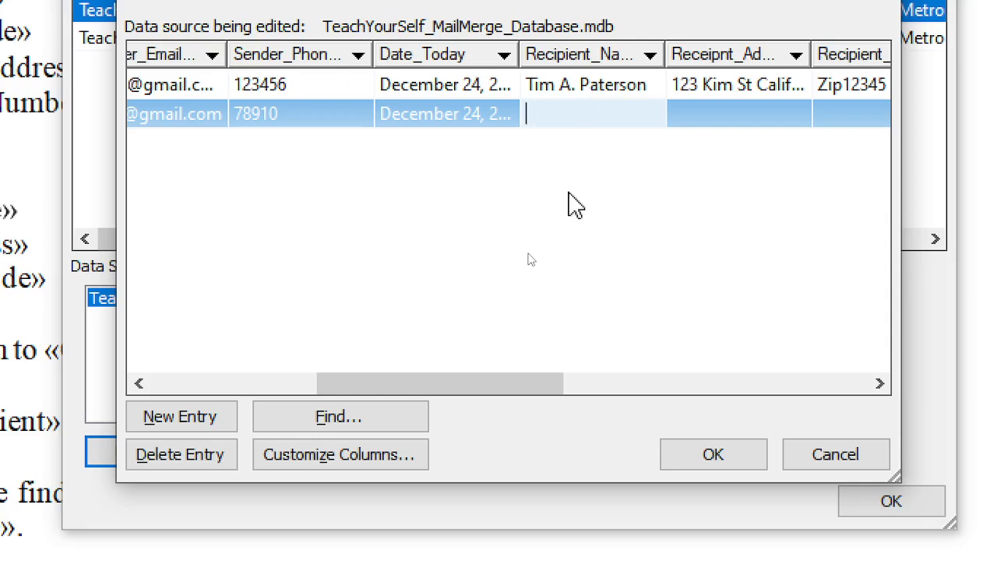
{"action": "type", "text": "m"}
{"action": "key", "text": "BackSpace"}
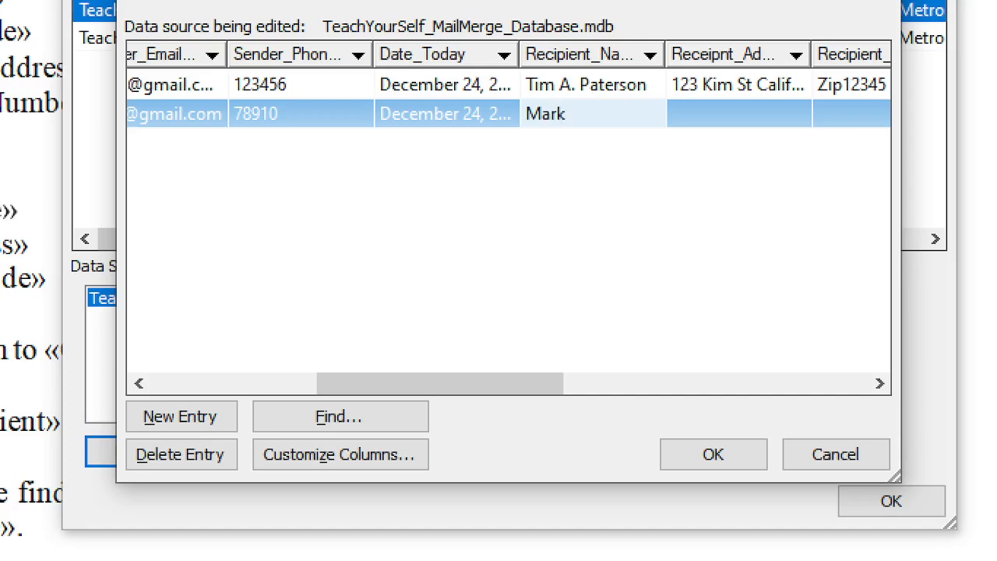
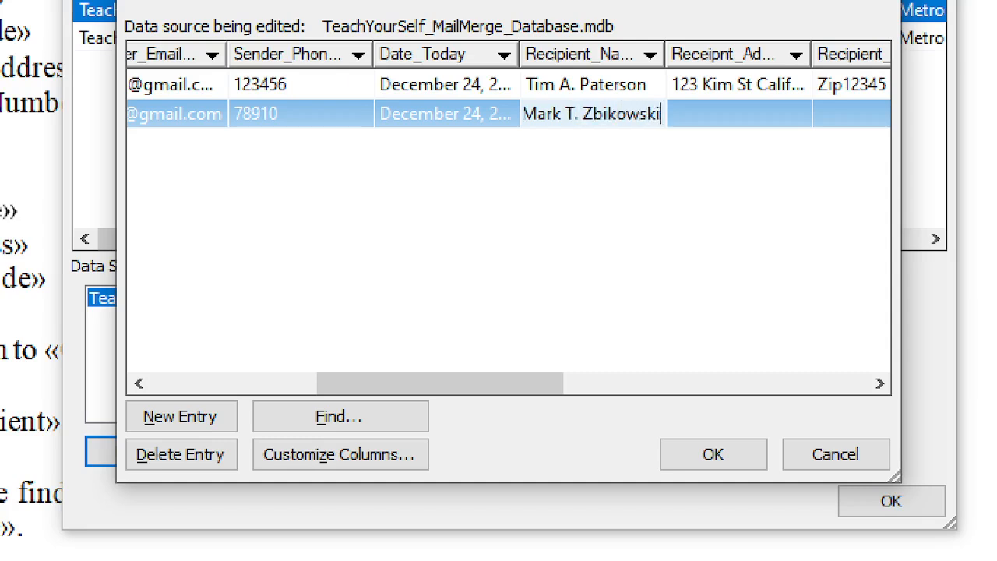
{"action": "key", "text": "Tab"}
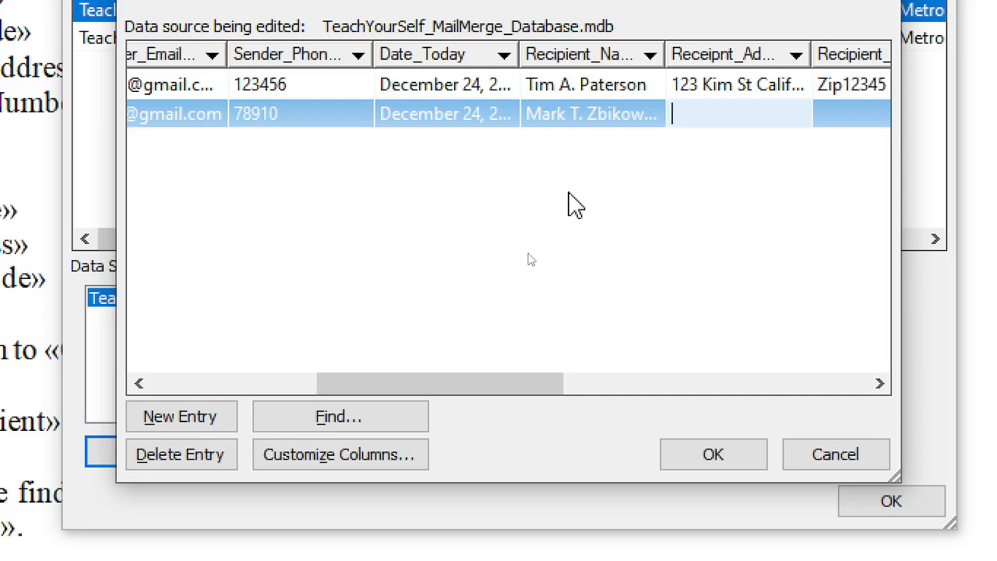
Enter the second recipient's street address
{"action": "type", "text": "1"}
{"action": "key", "text": "BackSpace"}
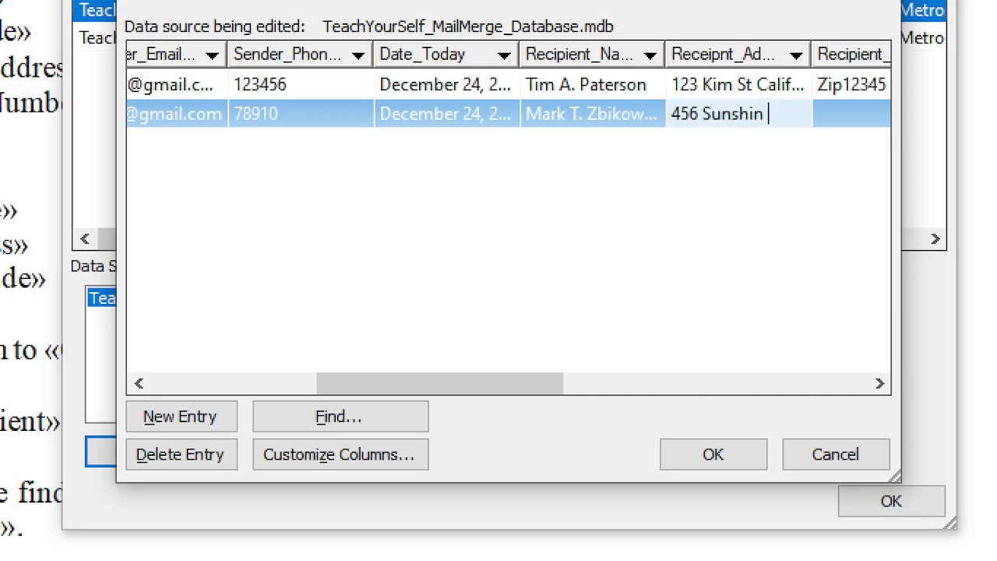
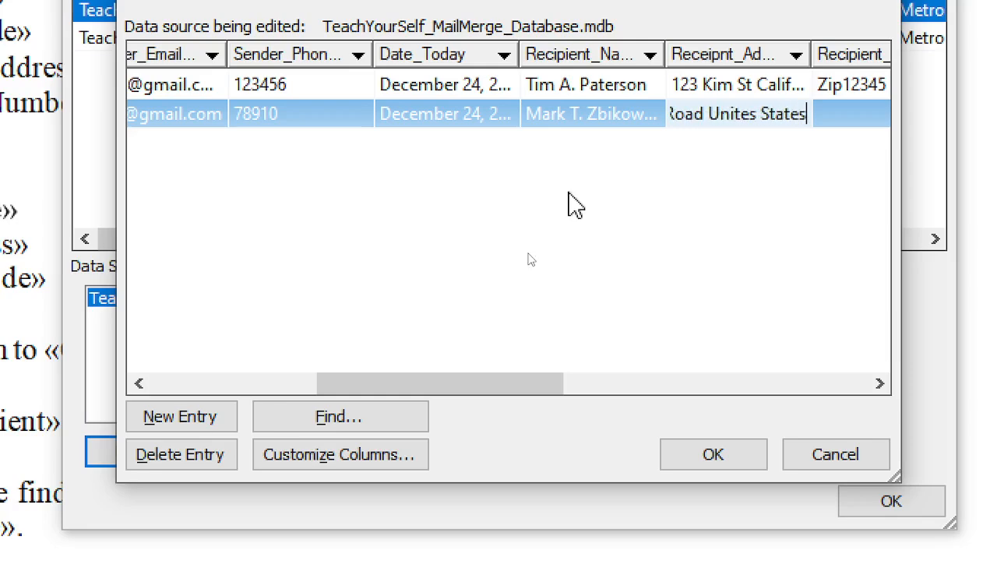
{"action": "left_click", "coordinate": [841, 114]}
Enter the second recipient's ZIP code and remove the 'Zip' prefix from the first record's ZIP
{"action": "left_click_drag", "start_coordinate": [473, 395], "coordinate": [654, 394]}
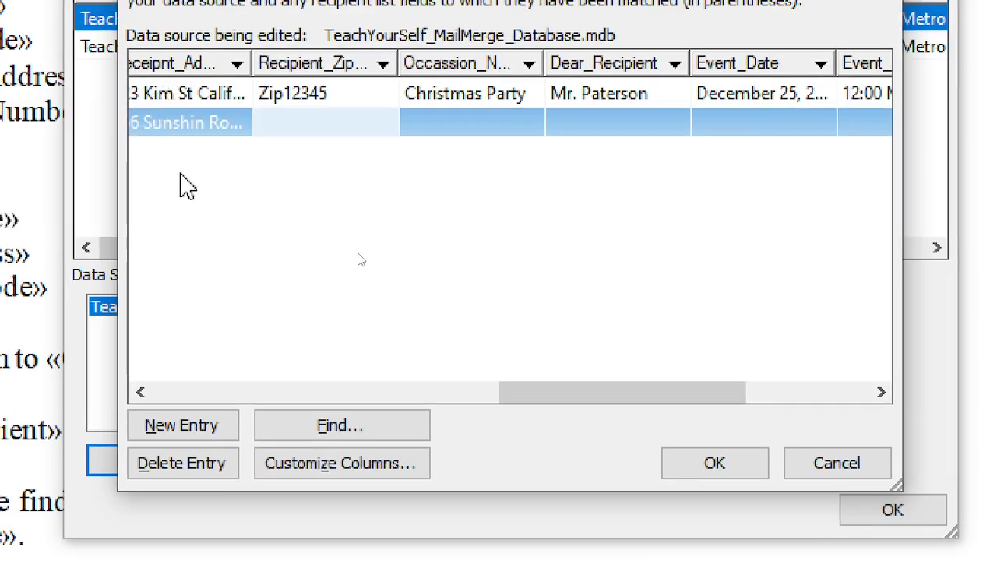
{"action": "left_click_drag", "start_coordinate": [526, 384], "coordinate": [513, 399]}
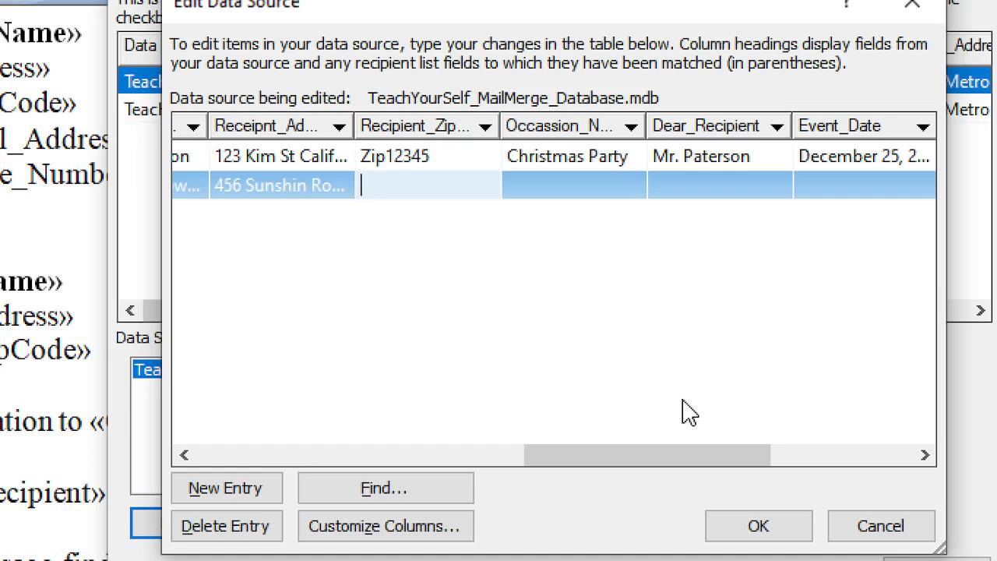
{"action": "type", "text": "Zip"}
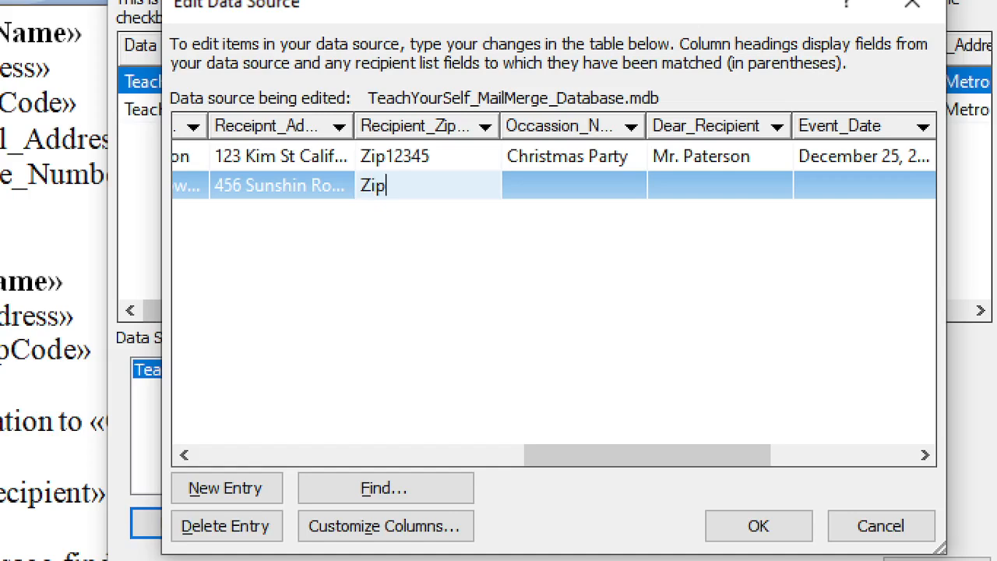
{"action": "key", "text": "BackSpace"}
{"action": "key", "text": "BackSpace"}
{"action": "key", "text": "BackSpace"}
{"action": "type", "text": "4653"}
{"action": "left_click", "coordinate": [388, 160]}
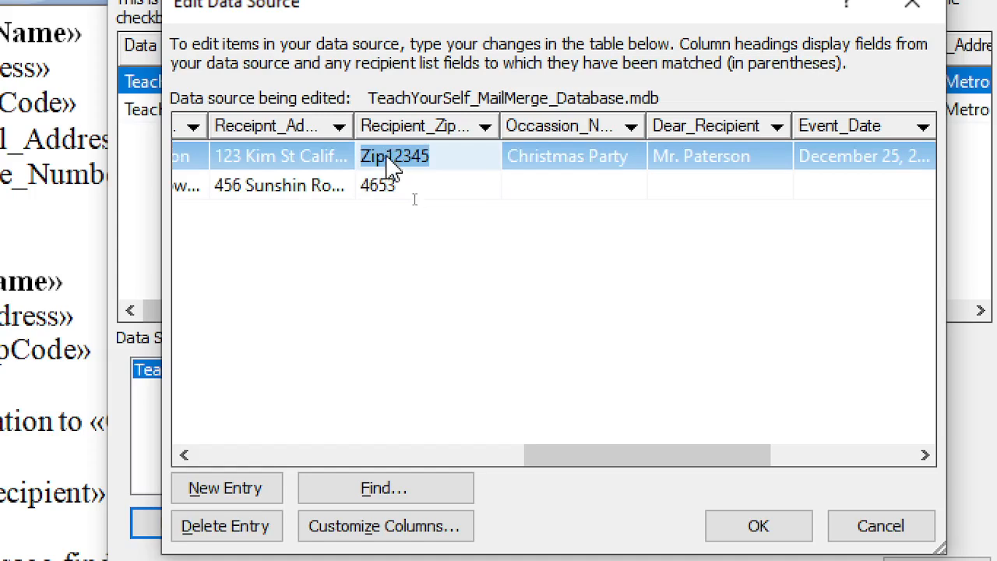
{"action": "left_click", "coordinate": [387, 158]}
{"action": "key", "text": "BackSpace"}
{"action": "key", "text": "BackSpace"}
{"action": "key", "text": "BackSpace"}
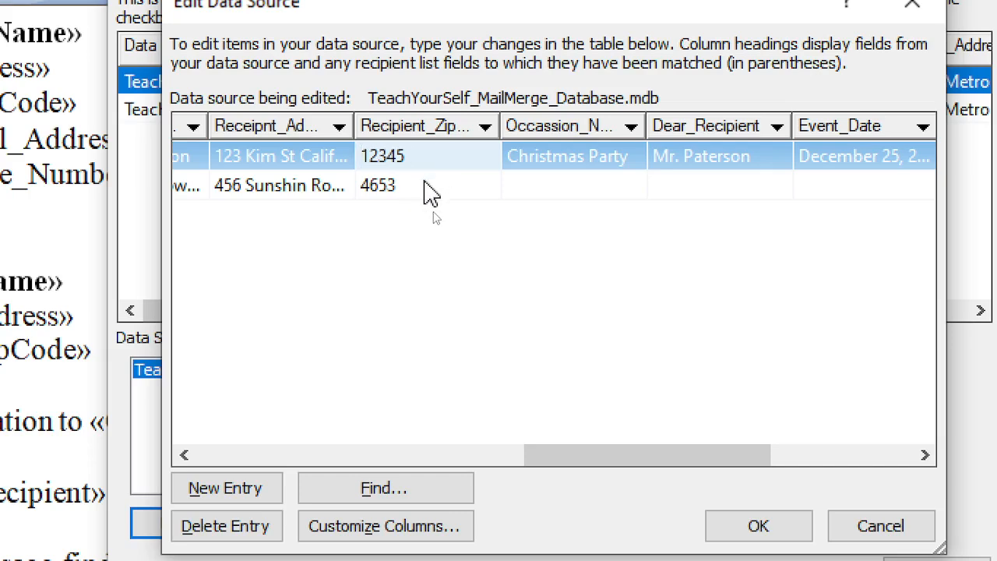
Set the second record's occasion to New Years Party and its 'Mr.' surname salutation
{"action": "left_click", "coordinate": [592, 182]}
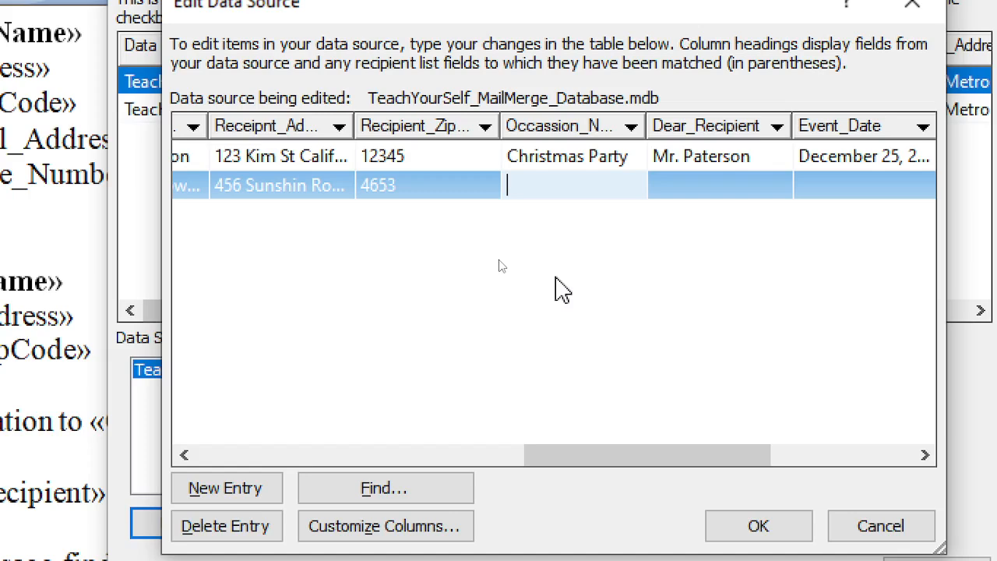
{"action": "type", "text": "New Y"}
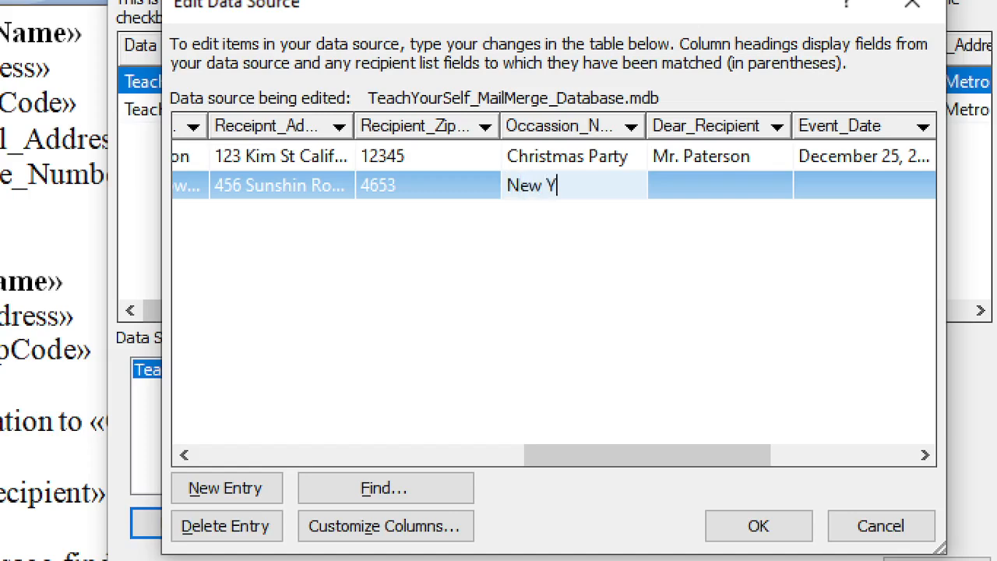
{"action": "type", "text": "er"}
{"action": "type", "text": "rs Part"}
{"action": "type", "text": "y"}
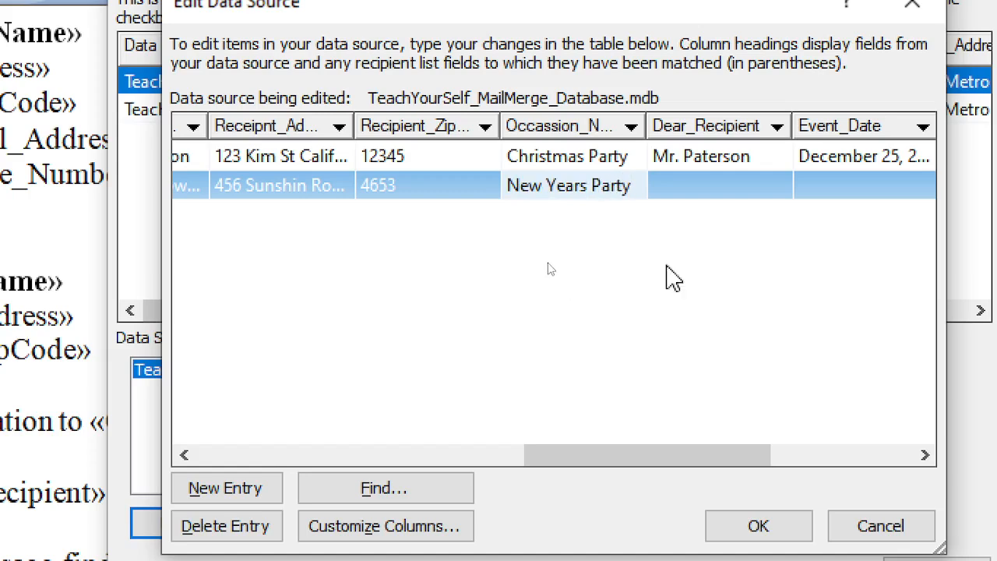
{"action": "left_click", "coordinate": [716, 165]}
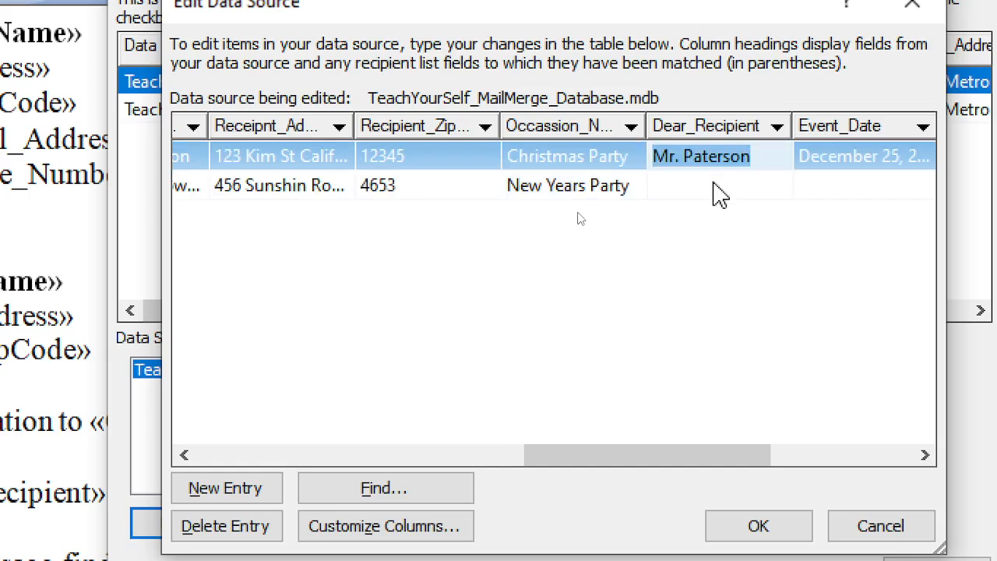
{"action": "left_click", "coordinate": [712, 184]}
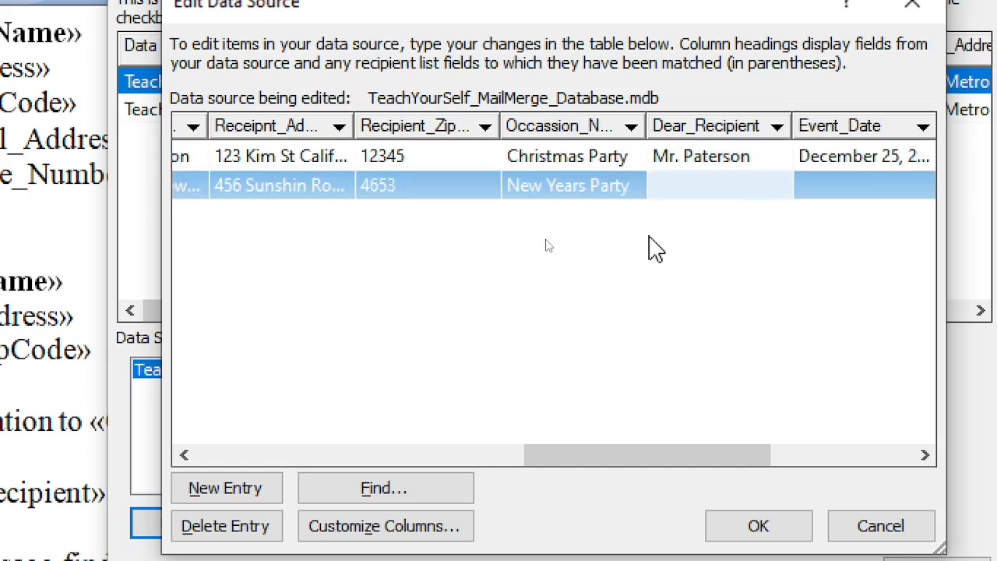
{"action": "type", "text": "Dear"}
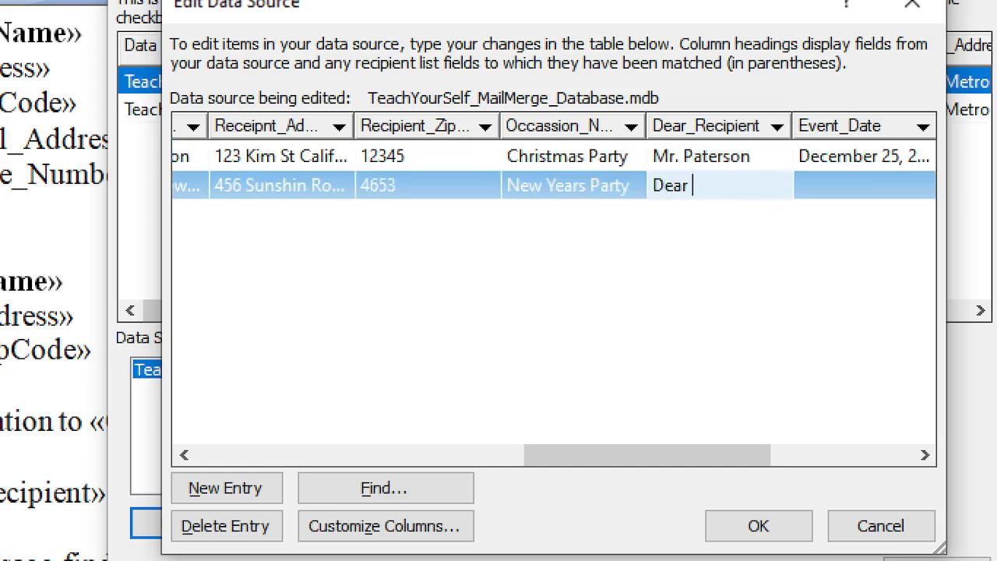
{"action": "key", "text": "BackSpace"}
{"action": "key", "text": "BackSpace"}
{"action": "key", "text": "BackSpace"}
{"action": "key", "text": "BackSpace"}
{"action": "key", "text": "BackSpace"}
{"action": "type", "text": "Mr. Zbi"}
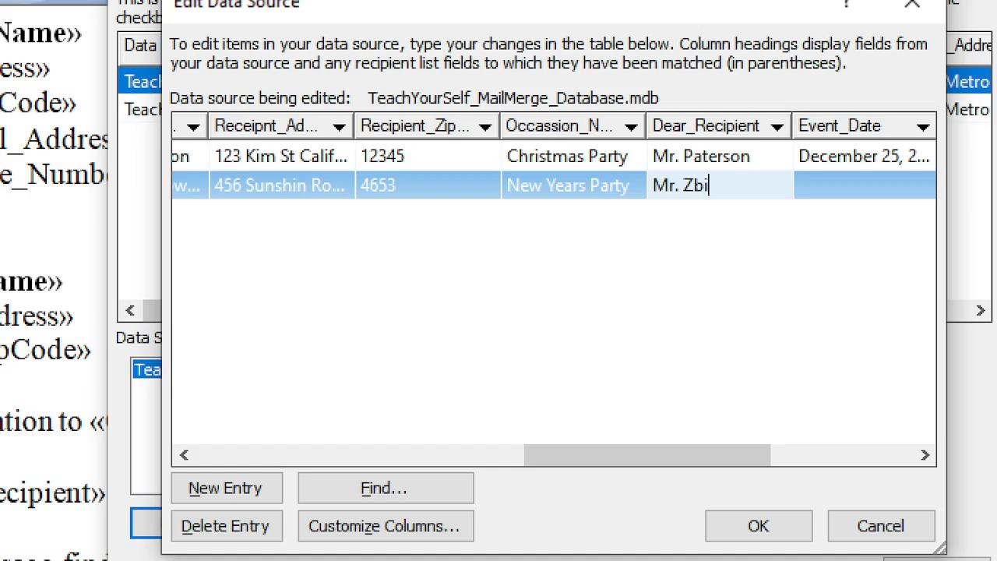
{"action": "type", "text": "kowski"}
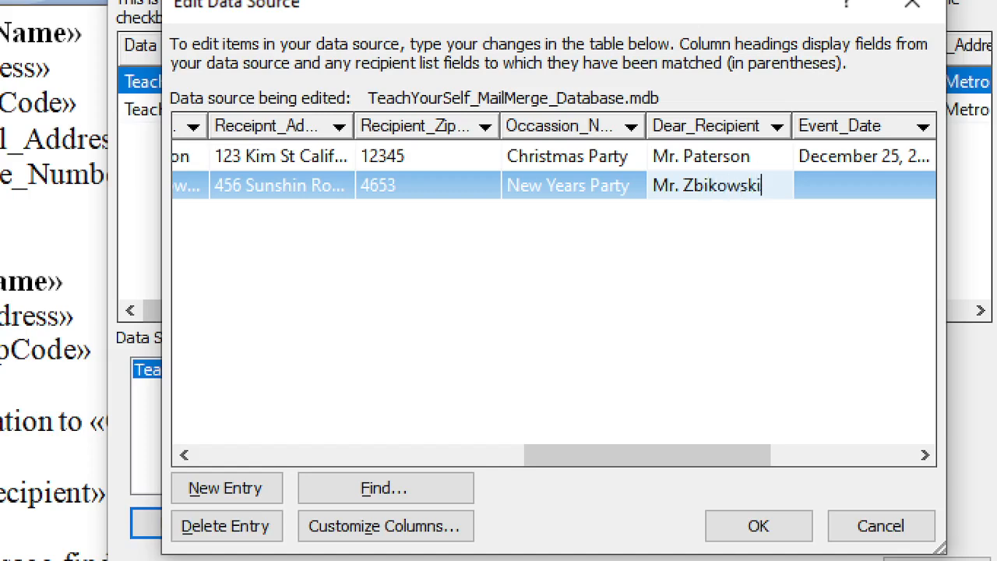
Enter January 31, 2025 as the second record's event date
{"action": "left_click", "coordinate": [852, 185]}
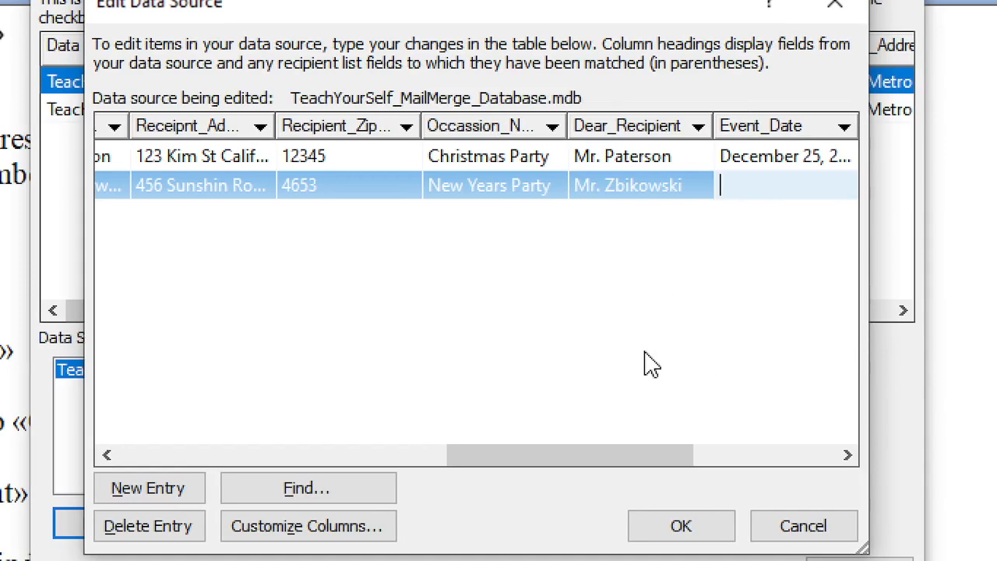
{"action": "type", "text": "January 31"}
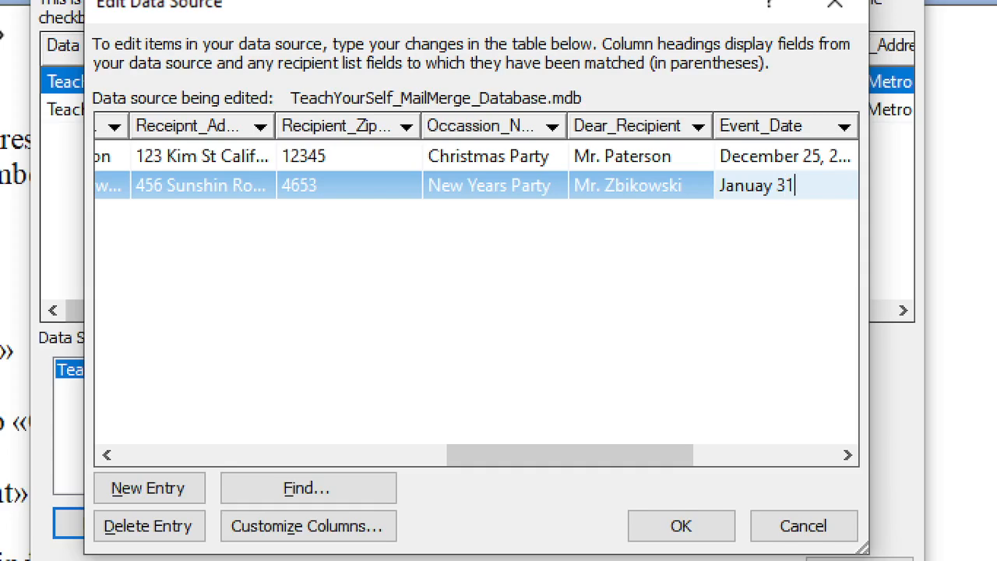
{"action": "type", "text": ", 2025"}
{"action": "left_click_drag", "start_coordinate": [639, 456], "coordinate": [839, 464]}
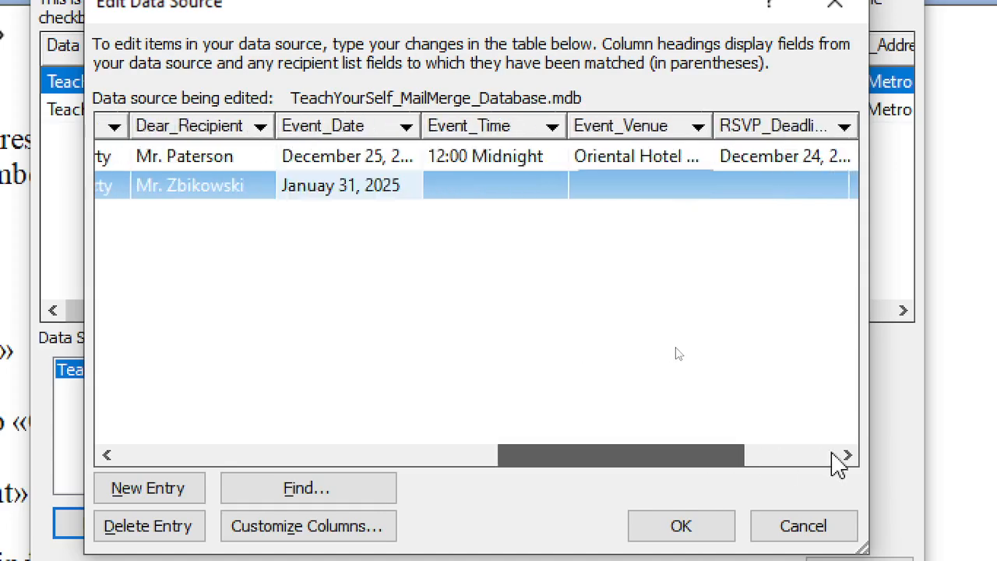
Set the second record's event time to 12:00 PM
{"action": "left_click", "coordinate": [529, 185]}
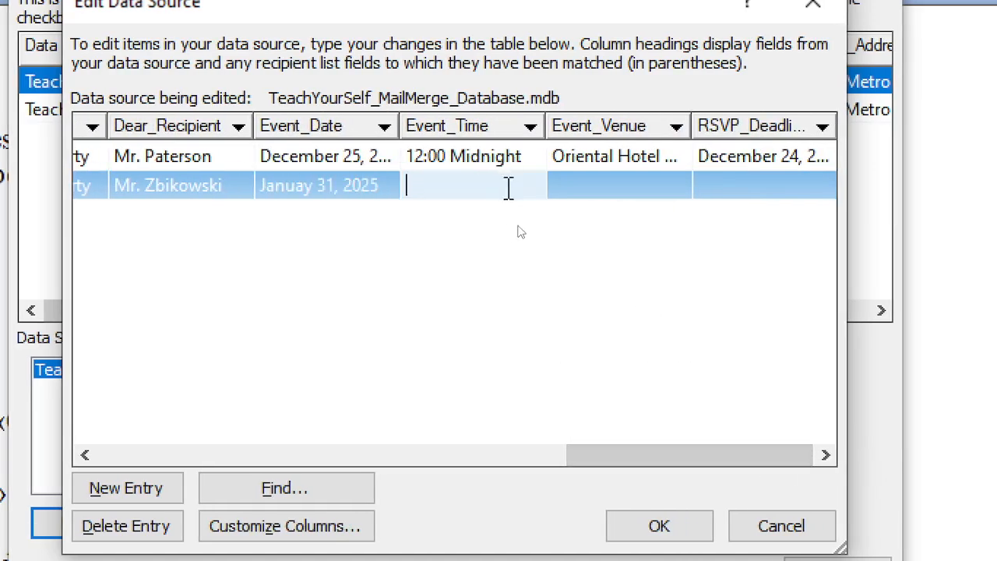
{"action": "type", "text": "12:00"}
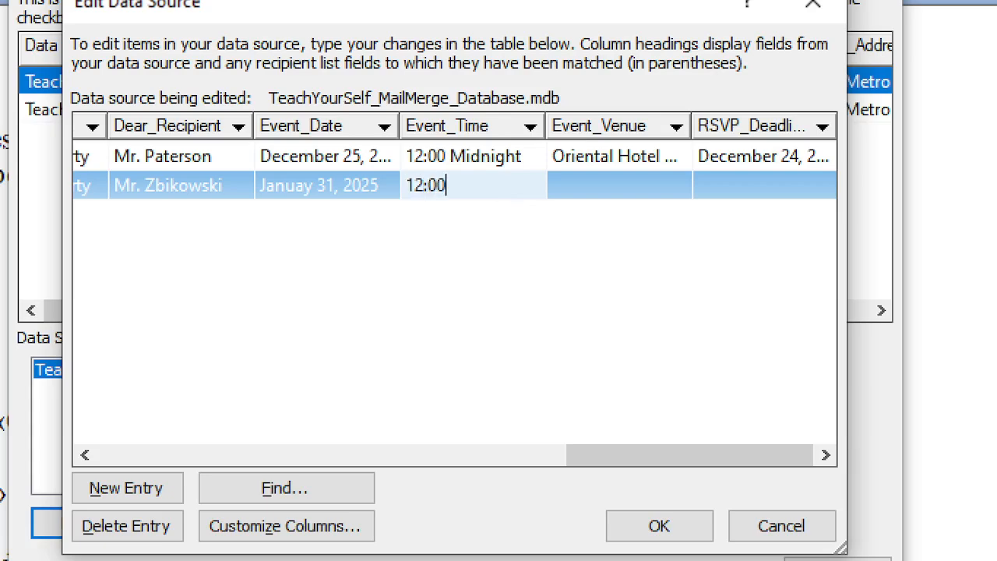
{"action": "type", "text": " Midnight"}
{"action": "key", "text": "Tab"}
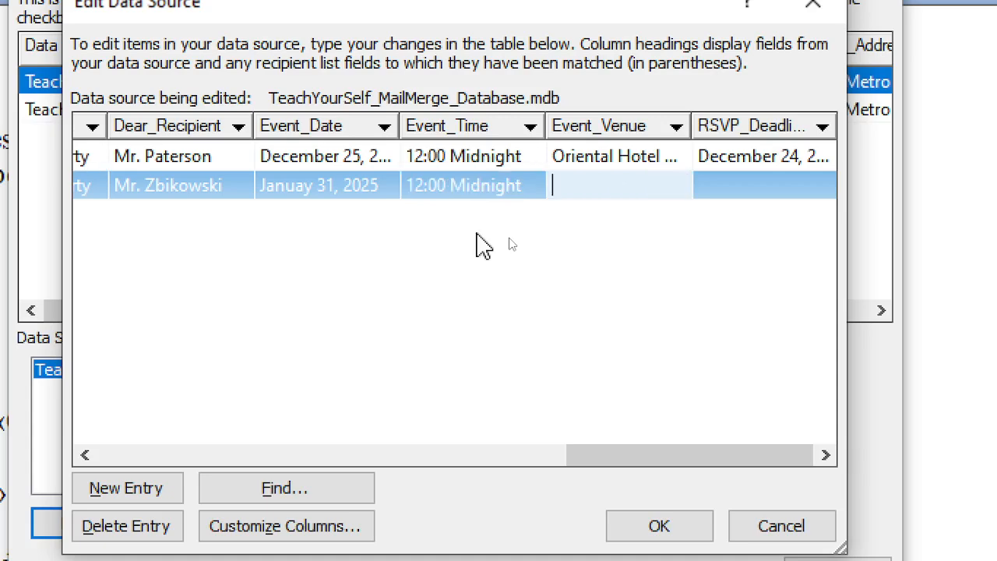
{"action": "left_click", "coordinate": [466, 192]}
{"action": "left_click", "coordinate": [467, 192]}
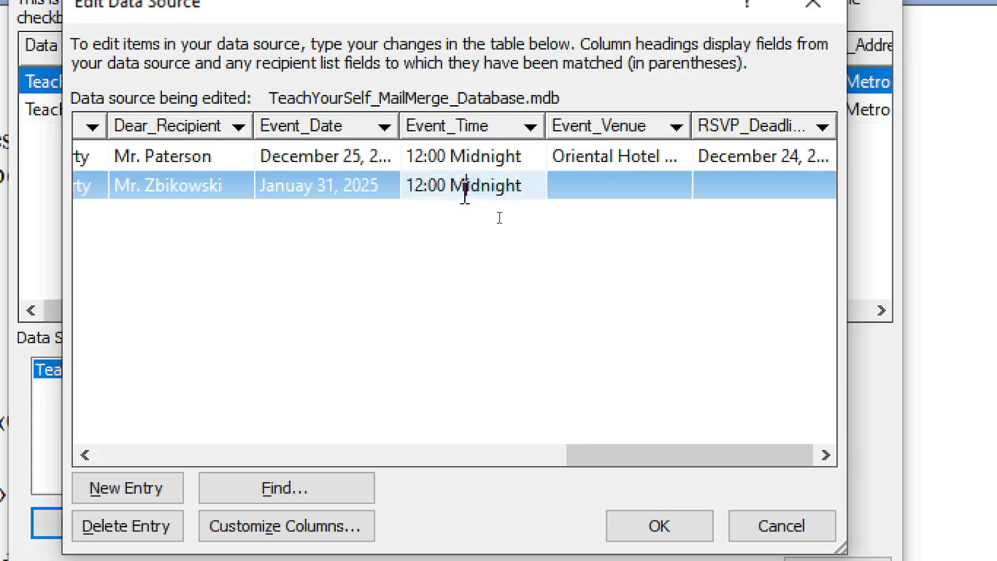
{"action": "left_click", "coordinate": [430, 166]}
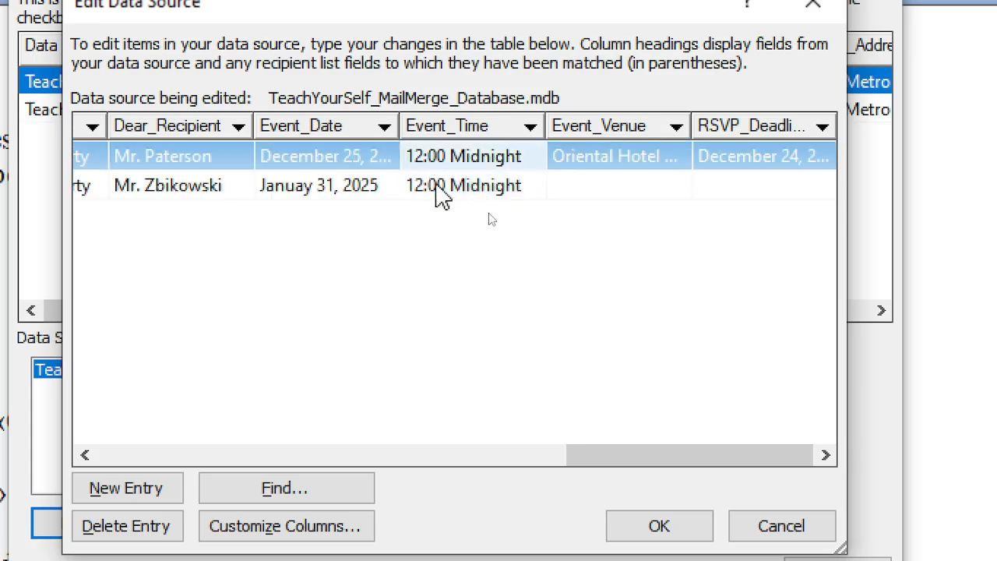
{"action": "left_click", "coordinate": [436, 187]}
{"action": "left_click_drag", "start_coordinate": [446, 187], "coordinate": [403, 188]}
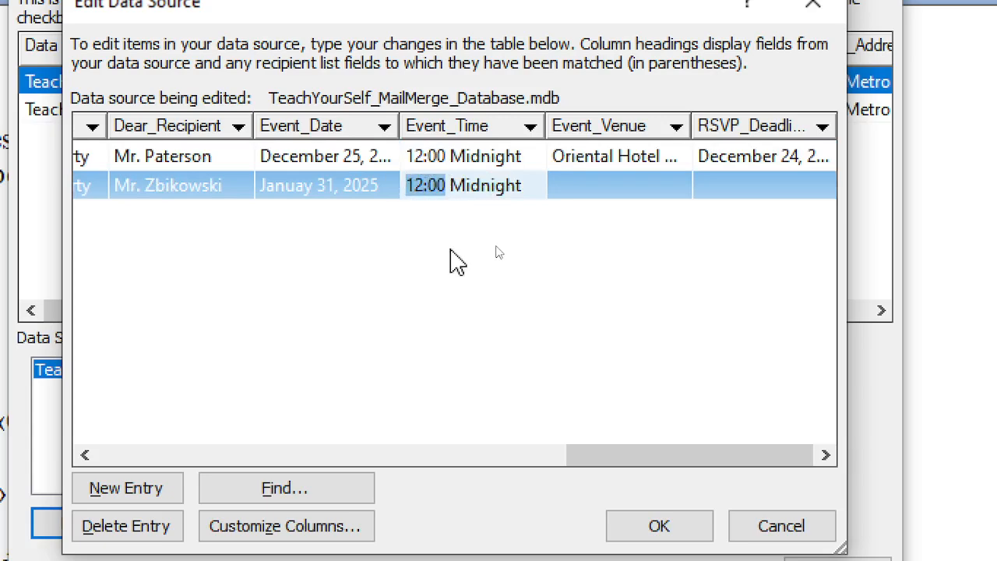
{"action": "key", "text": "Right"}
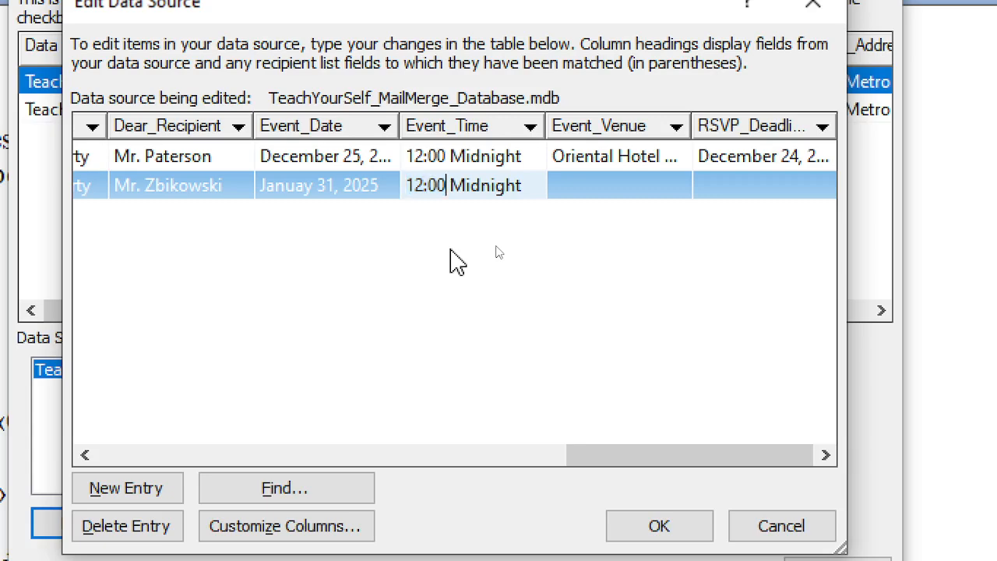
{"action": "key", "text": "shift+End"}
{"action": "type", "text": "Af"}
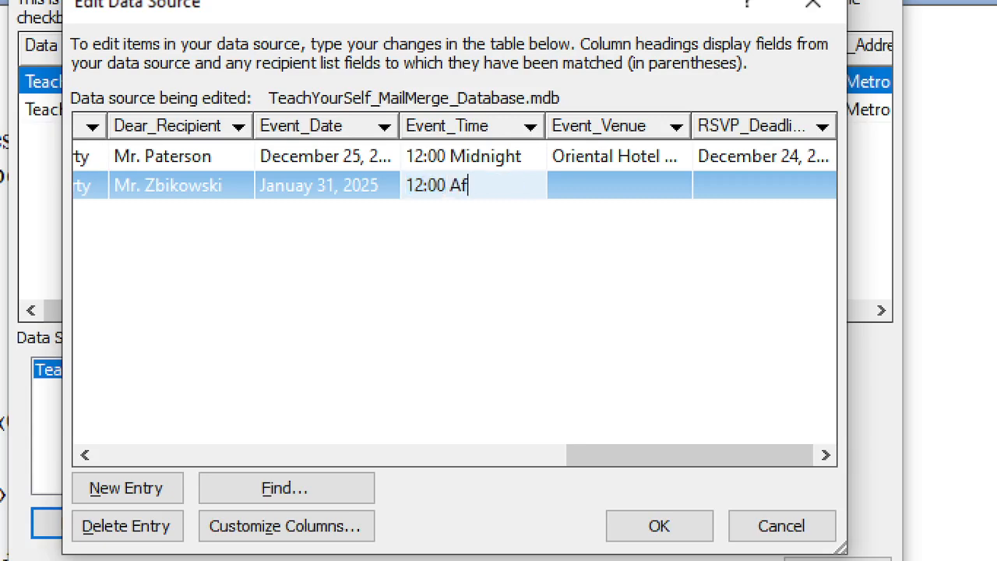
{"action": "type", "text": "ter"}
{"action": "key", "text": "BackSpace"}
{"action": "key", "text": "BackSpace"}
{"action": "key", "text": "BackSpace"}
{"action": "key", "text": "BackSpace"}
{"action": "key", "text": "BackSpace"}
{"action": "type", "text": "PM"}
Change the first record's event time from 12:00 Midnight to 12:00 AM
{"action": "left_click", "coordinate": [481, 155]}
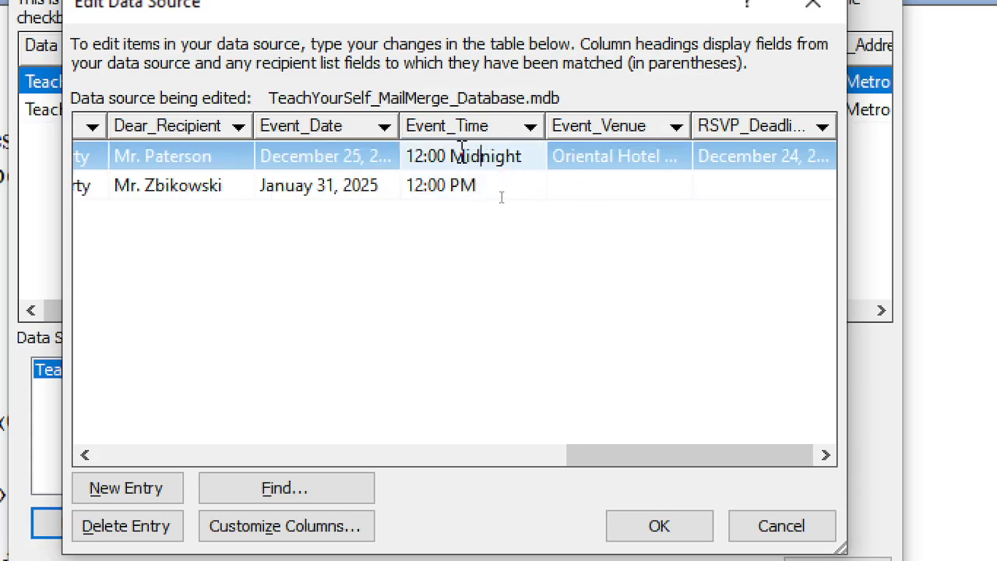
{"action": "left_click_drag", "start_coordinate": [450, 156], "coordinate": [525, 165]}
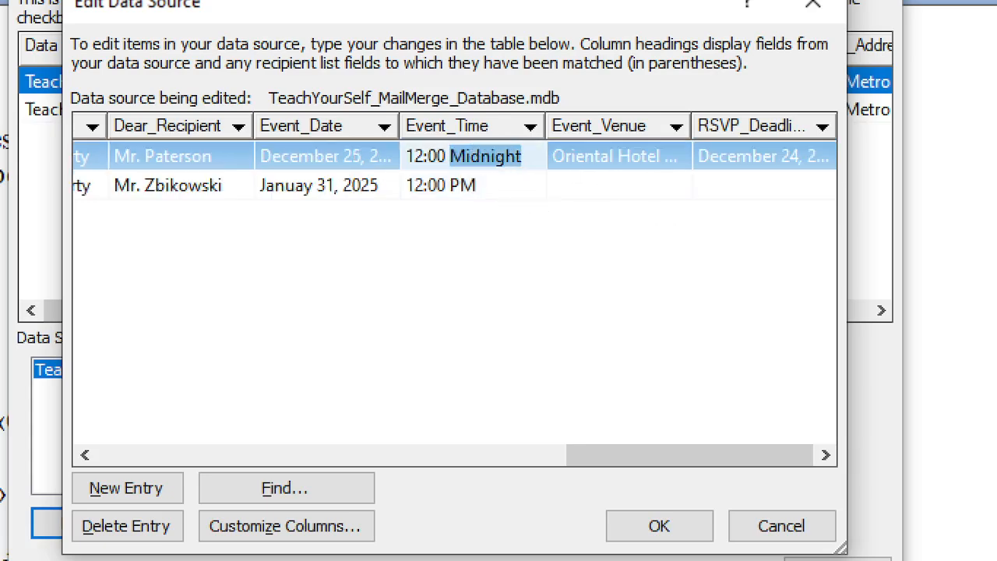
{"action": "type", "text": "A"}
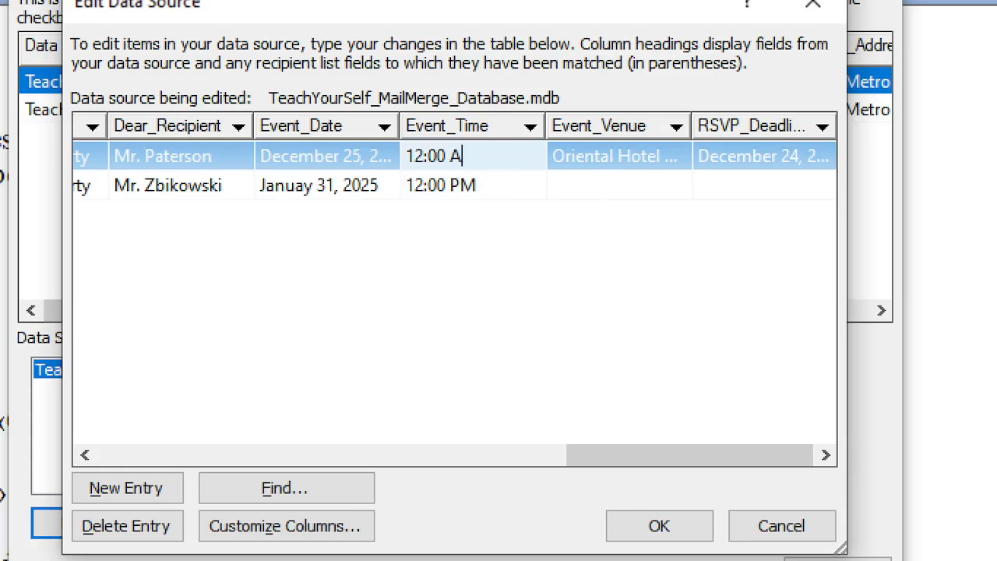
{"action": "type", "text": "M"}
Enter the second record's venue 'Sunshine Hotel BallRoom Dancing Area' and RSVP deadline December 29, 2024
{"action": "left_click", "coordinate": [605, 187]}
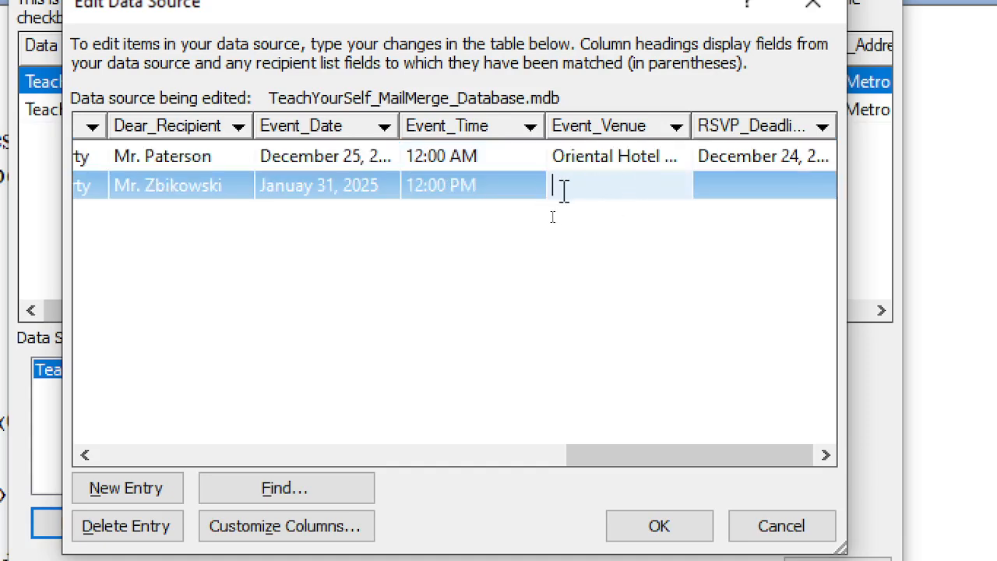
{"action": "type", "text": "sUN"}
{"action": "key", "text": "BackSpace"}
{"action": "key", "text": "BackSpace"}
{"action": "key", "text": "BackSpace"}
{"action": "type", "text": "Sunshine Hotel"}
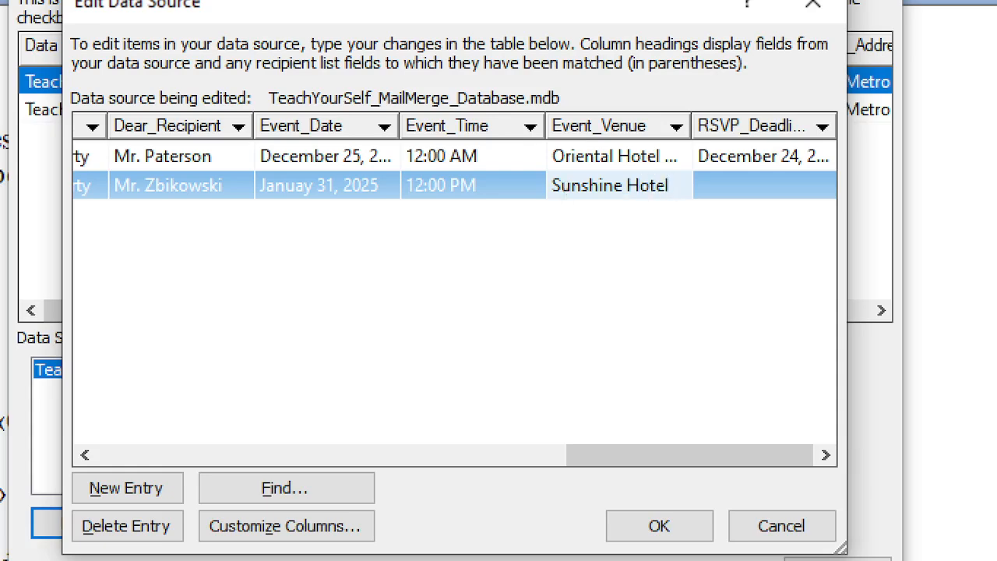
{"action": "type", "text": " Ball"}
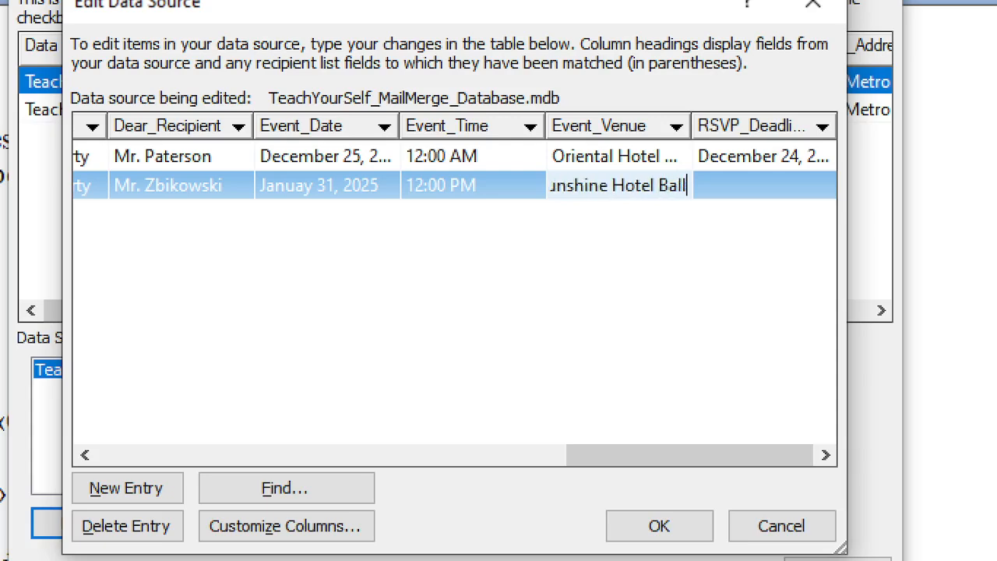
{"action": "type", "text": "Room Dan"}
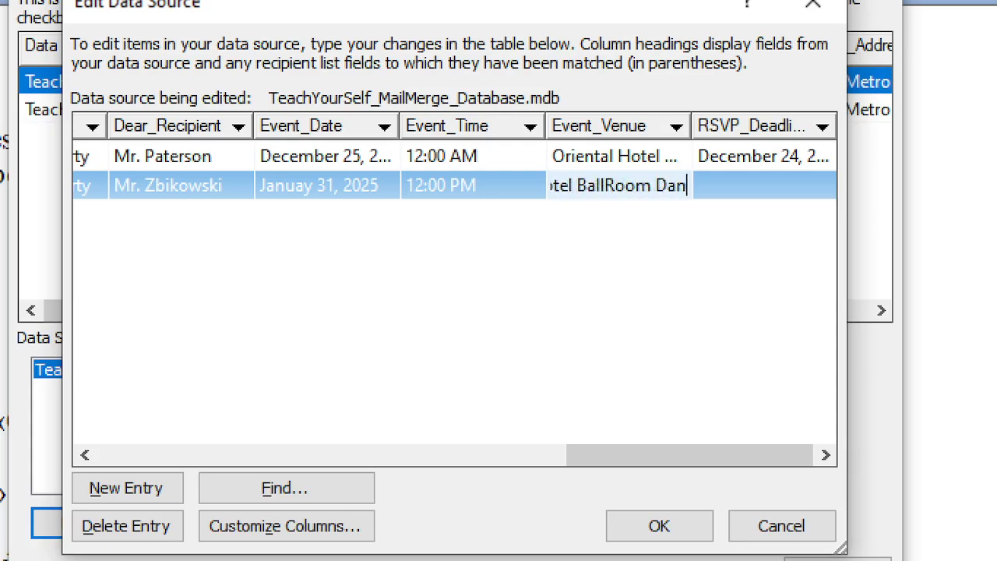
{"action": "type", "text": "cing Area"}
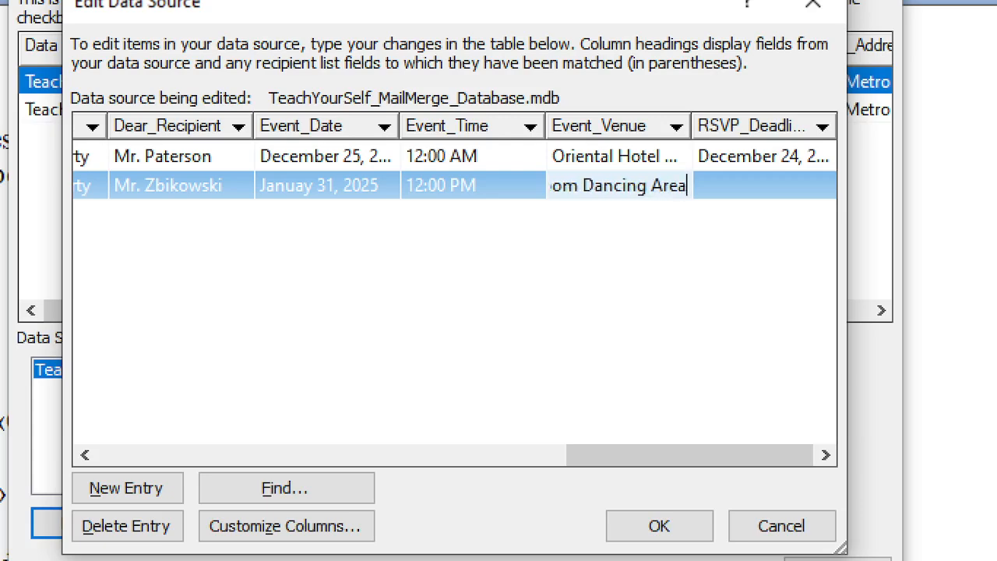
{"action": "left_click", "coordinate": [562, 194]}
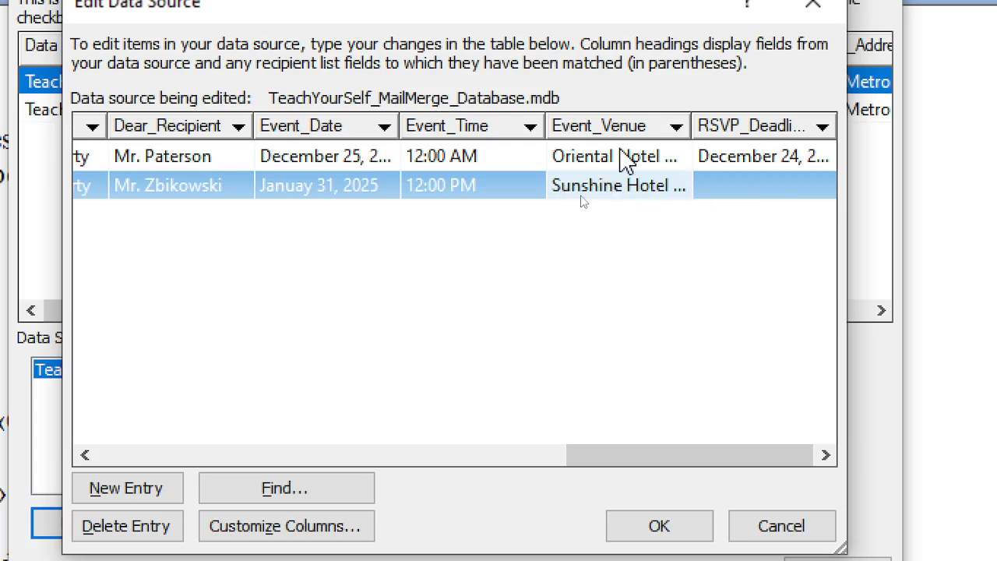
{"action": "left_click", "coordinate": [620, 159]}
{"action": "left_click", "coordinate": [724, 191]}
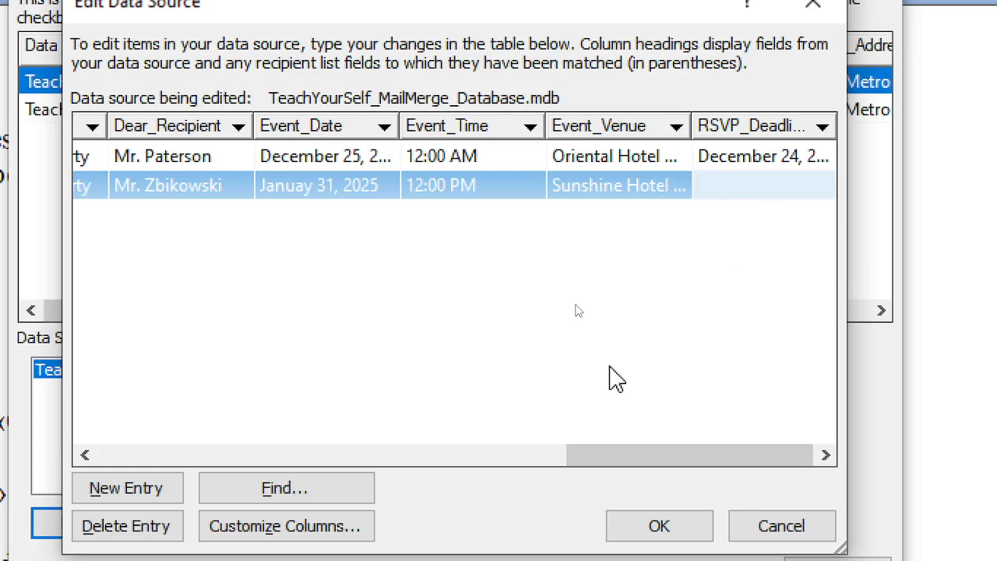
{"action": "type", "text": "December 29,"}
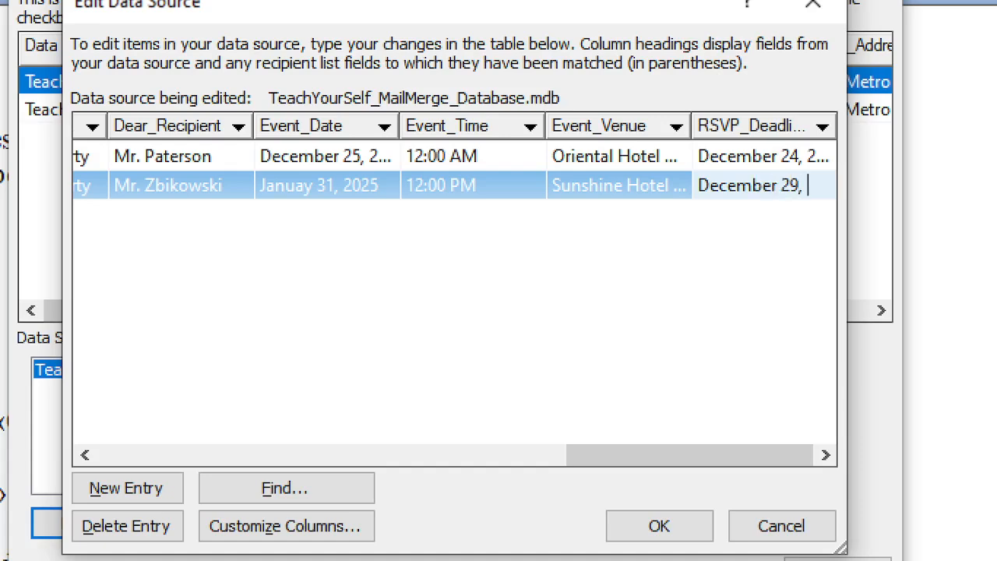
{"action": "type", "text": " 2024"}
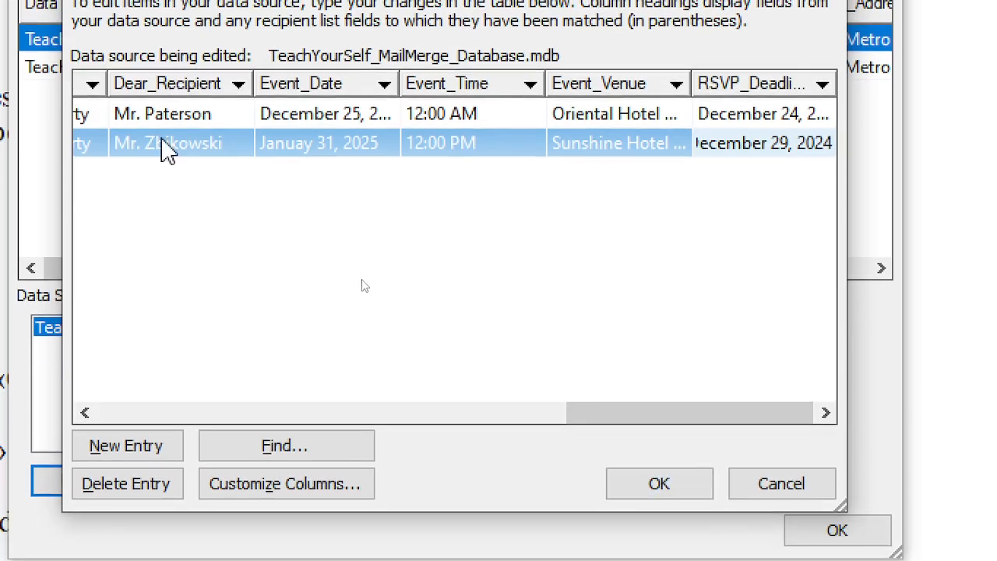
Give the second record the first record's sender name and save the change to the .mdb database
{"action": "left_click_drag", "start_coordinate": [591, 421], "coordinate": [143, 411]}
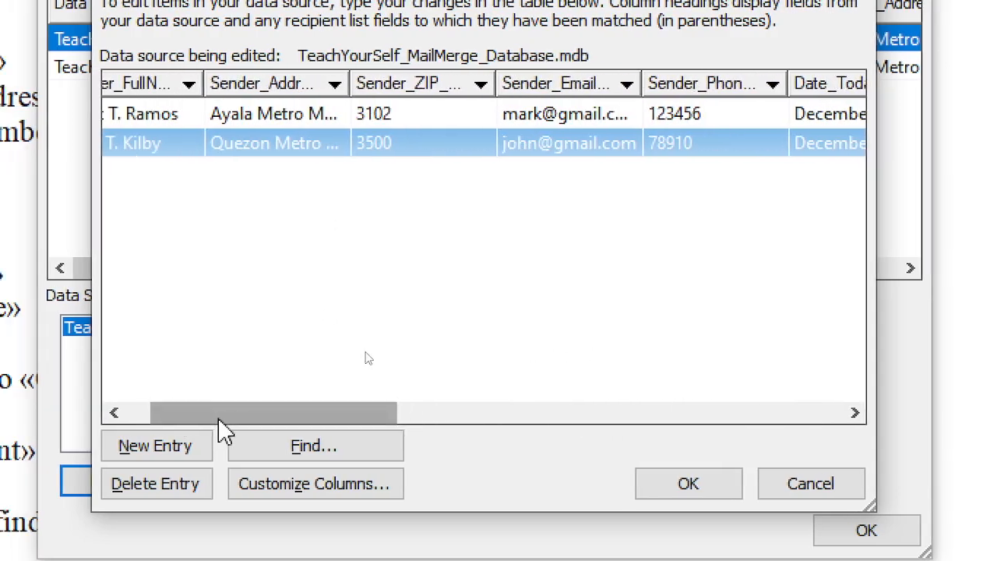
{"action": "left_click_drag", "start_coordinate": [217, 417], "coordinate": [129, 382]}
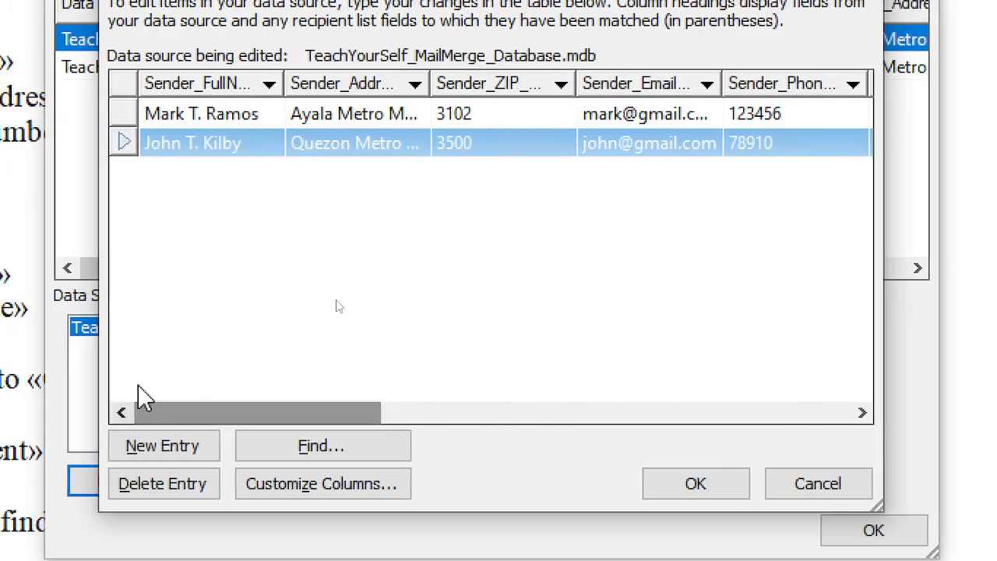
{"action": "left_click", "coordinate": [216, 119]}
{"action": "left_click", "coordinate": [219, 143]}
{"action": "left_click", "coordinate": [234, 120]}
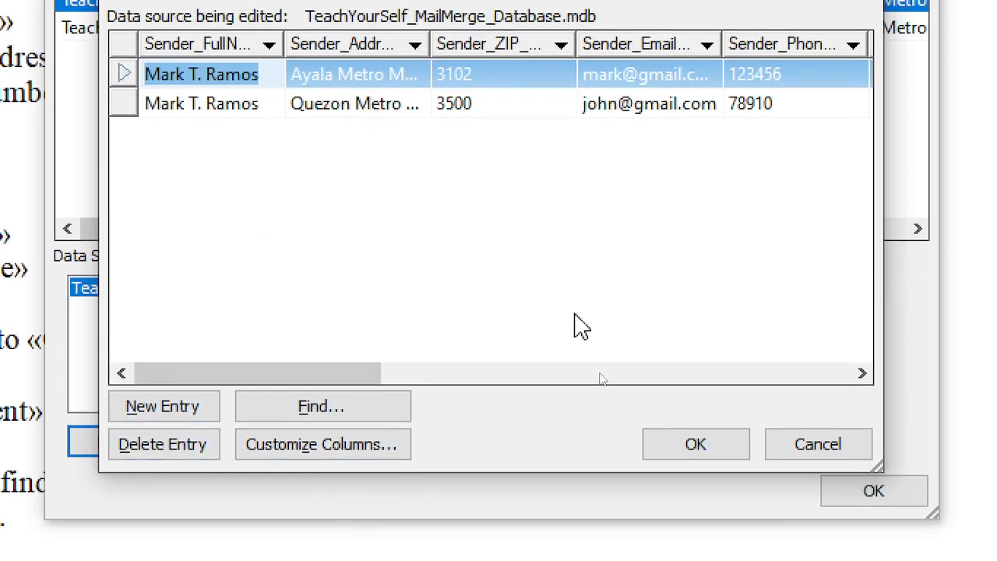
{"action": "left_click", "coordinate": [700, 450]}
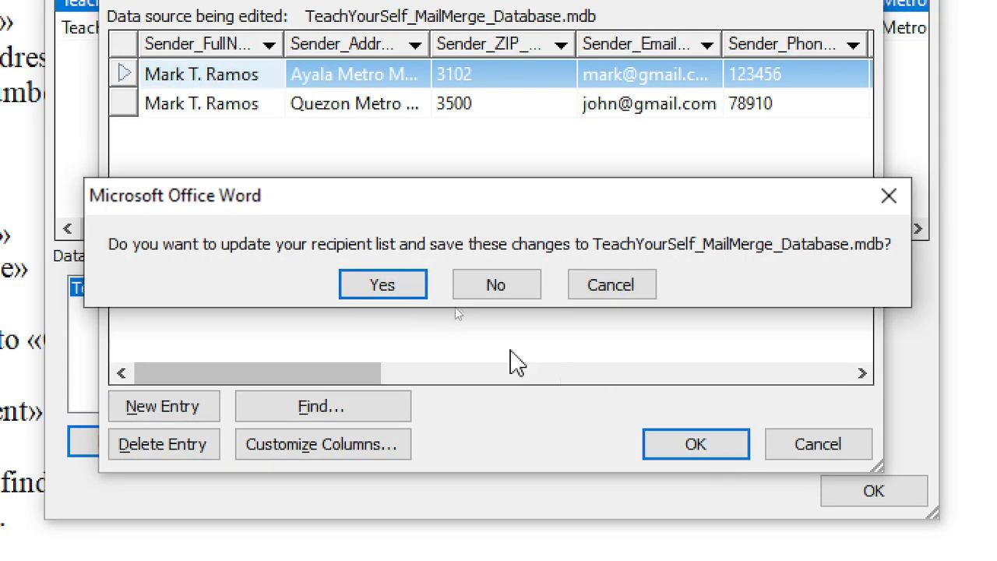
{"action": "left_click", "coordinate": [394, 287]}
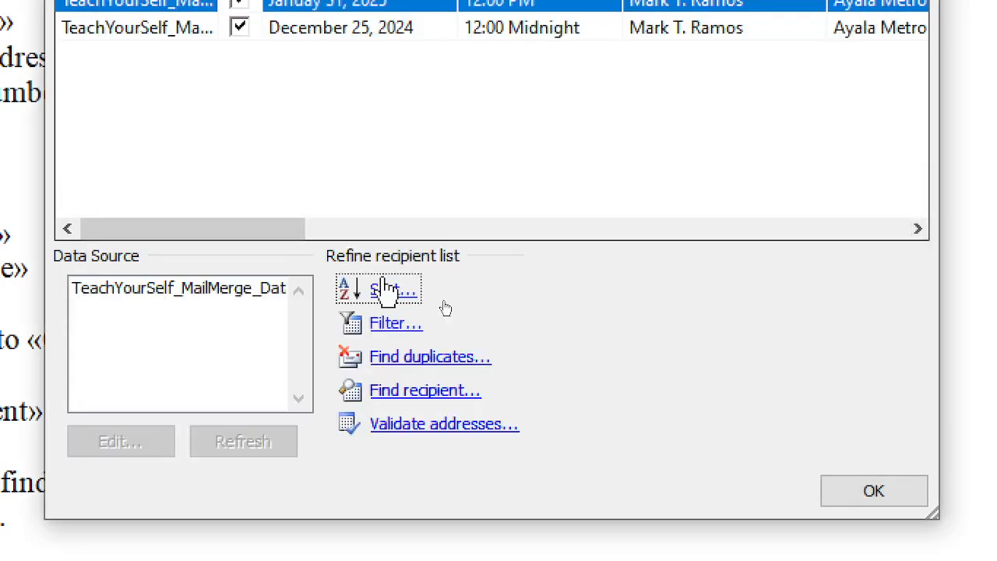
Close the recipient list and preview the invitation letter with recipient data
{"action": "left_click", "coordinate": [860, 497]}
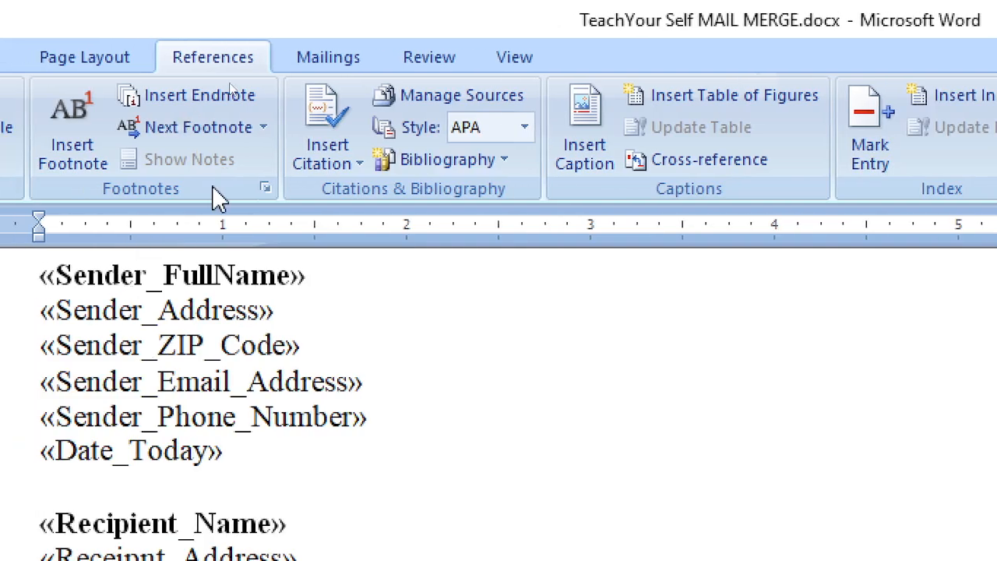
{"action": "left_click", "coordinate": [320, 65]}
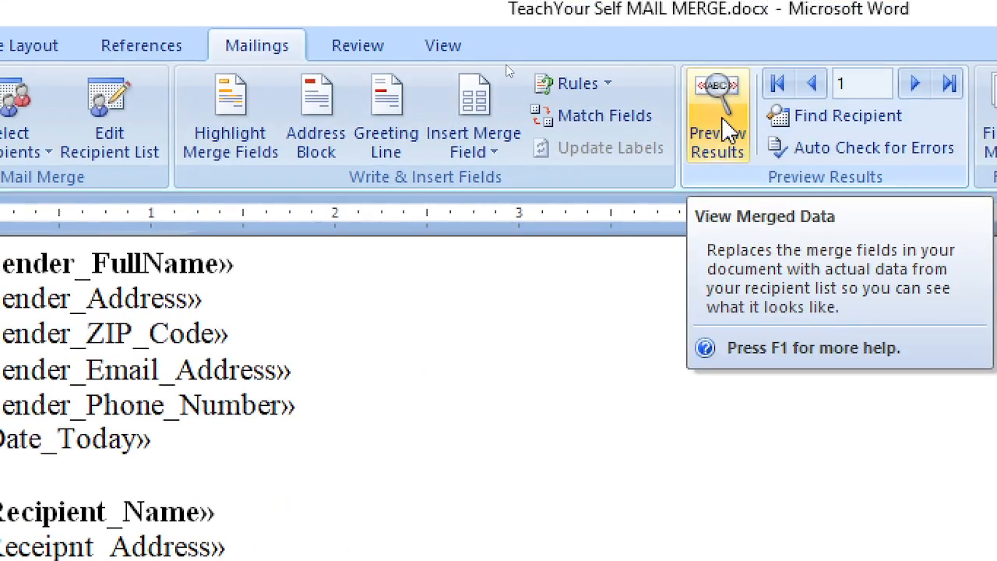
{"action": "left_click", "coordinate": [726, 132]}
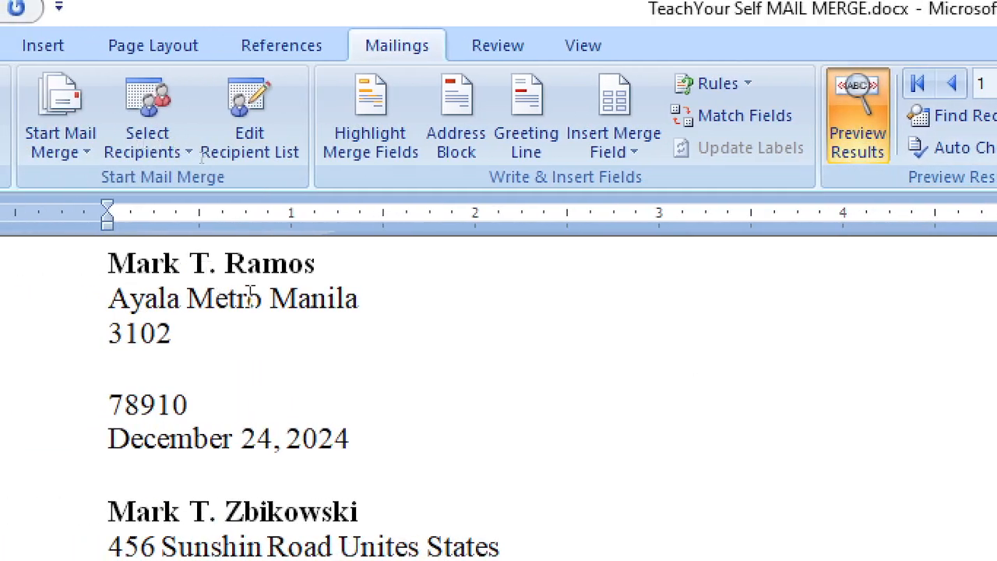
{"action": "scroll", "coordinate": [263, 385], "scroll_direction": "down", "scroll_amount": 1}
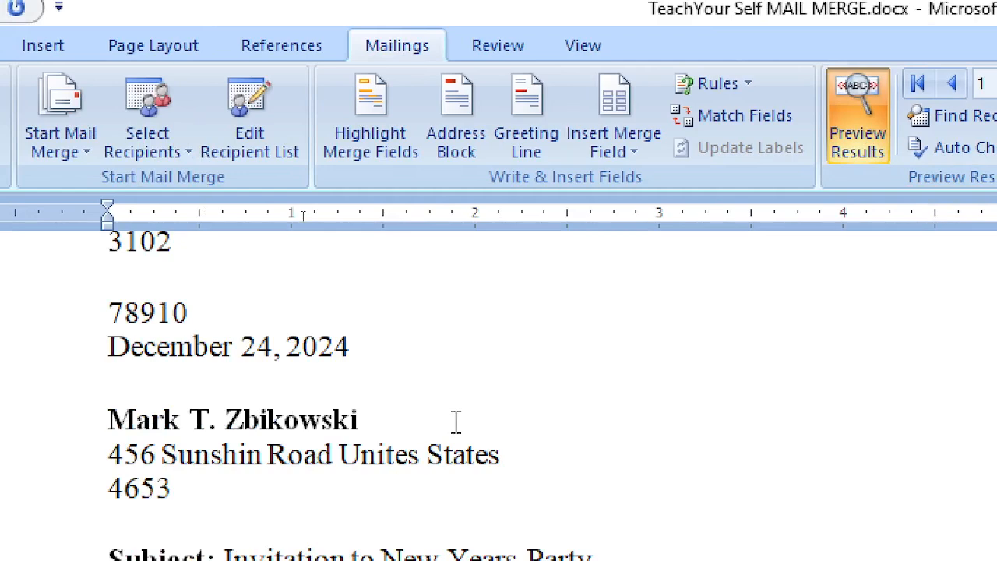
{"action": "scroll", "coordinate": [455, 421], "scroll_direction": "down", "scroll_amount": 1}
{"action": "scroll", "coordinate": [453, 421], "scroll_direction": "up", "scroll_amount": 2}
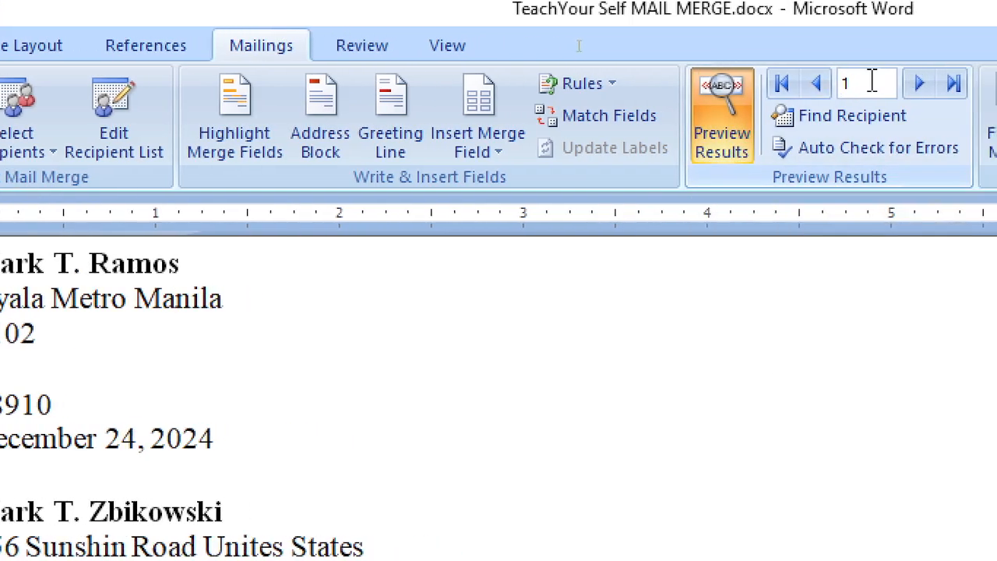
Step through both recipients' letters, then switch back to showing merge field codes
{"action": "left_click", "coordinate": [865, 87]}
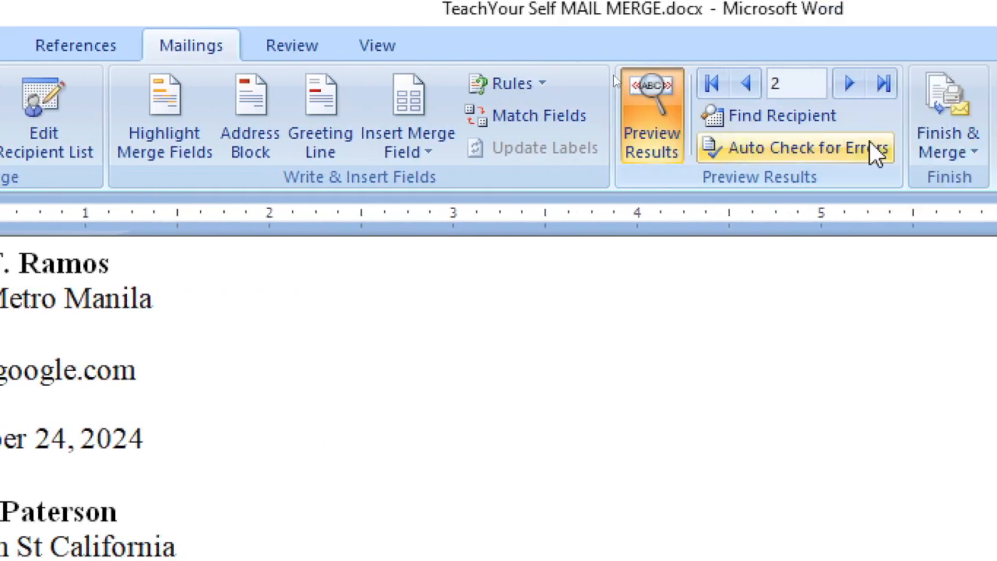
{"action": "left_click", "coordinate": [741, 87]}
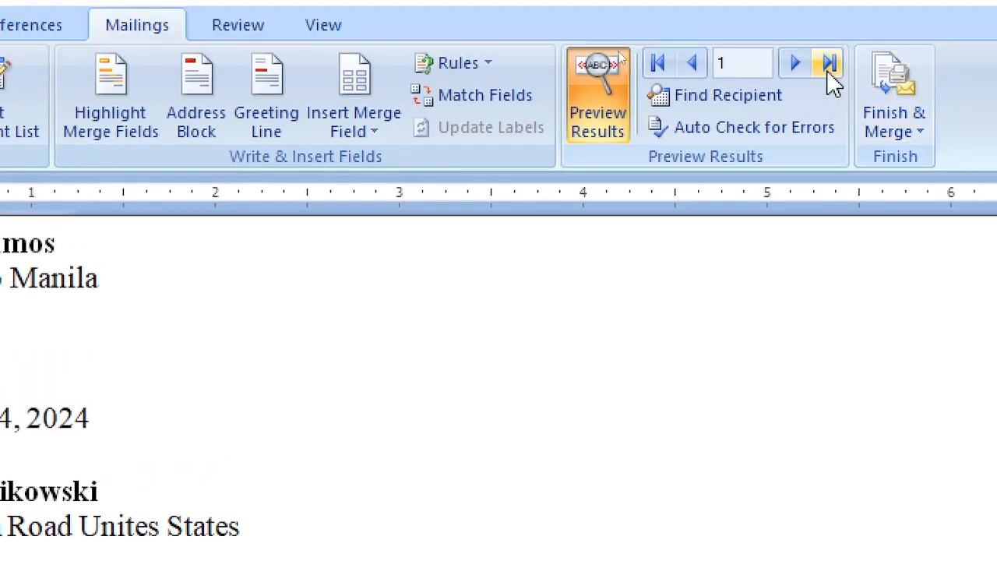
{"action": "left_click", "coordinate": [805, 73]}
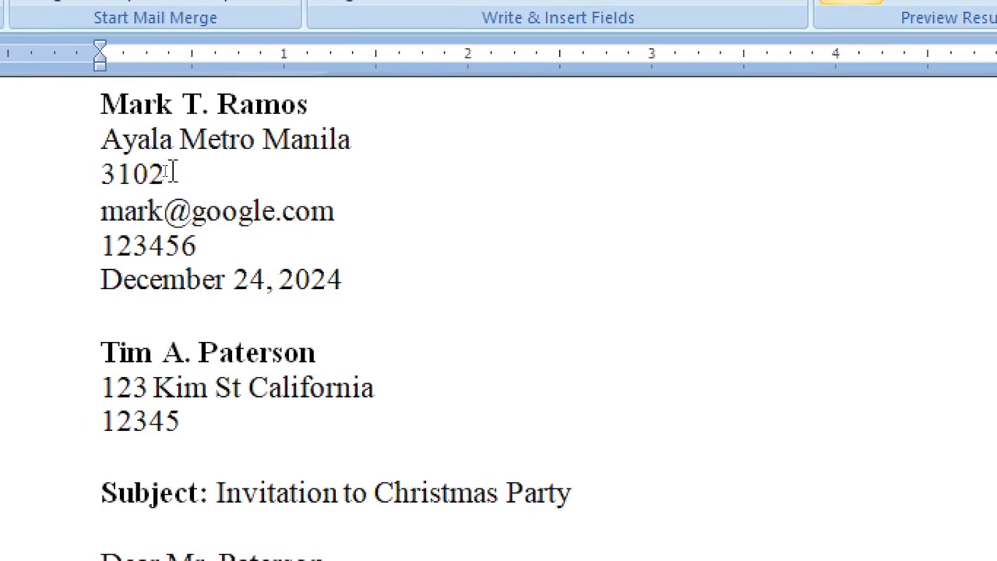
{"action": "double_click", "coordinate": [113, 173]}
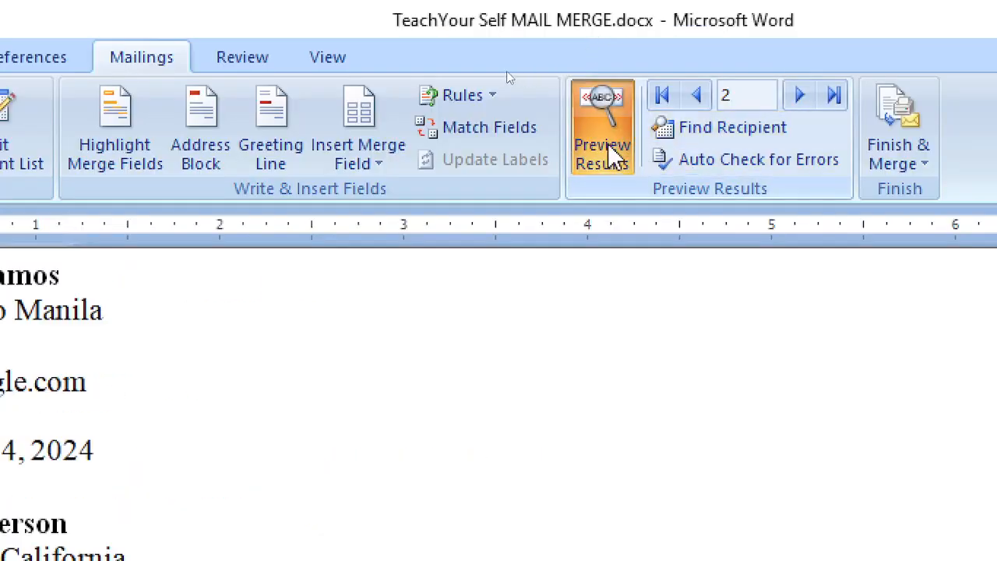
{"action": "left_click", "coordinate": [611, 152]}
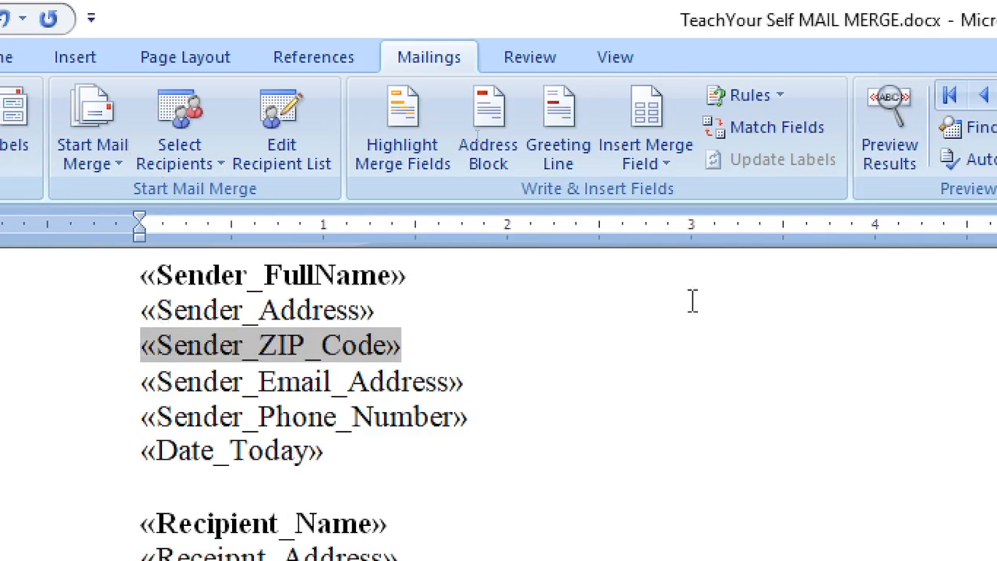
{"action": "left_click", "coordinate": [890, 128]}
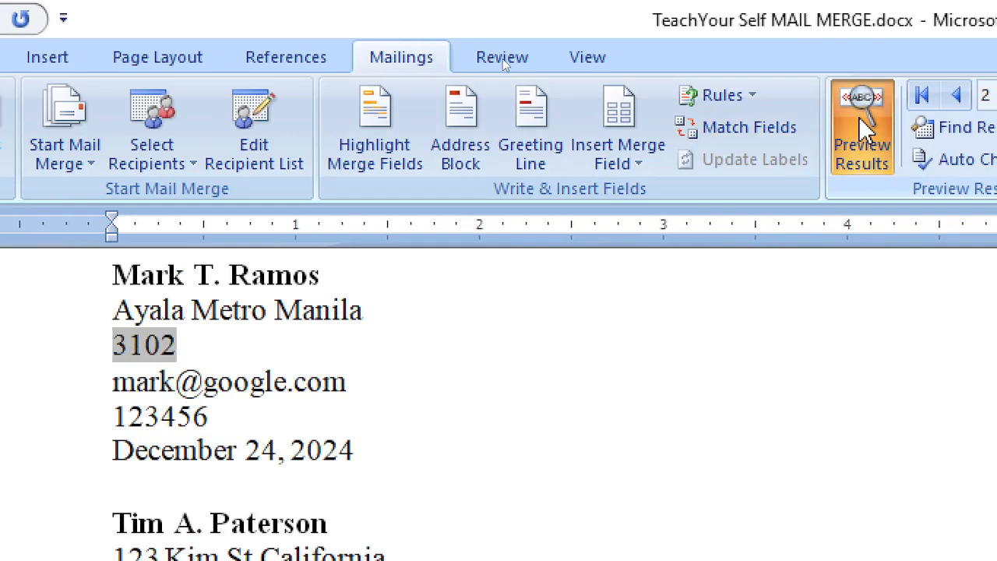
{"action": "left_click", "coordinate": [226, 414]}
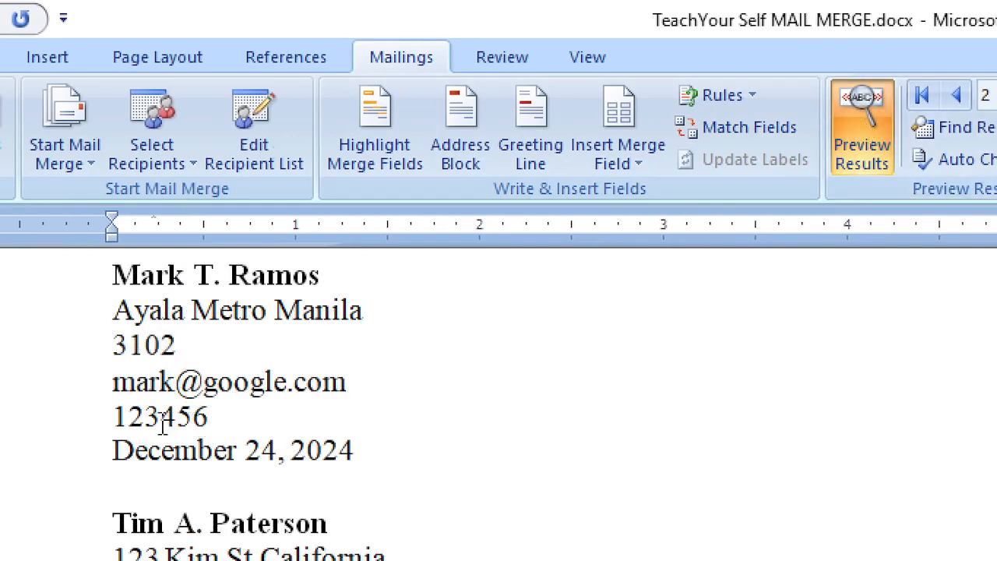
{"action": "left_click_drag", "start_coordinate": [116, 415], "coordinate": [260, 419]}
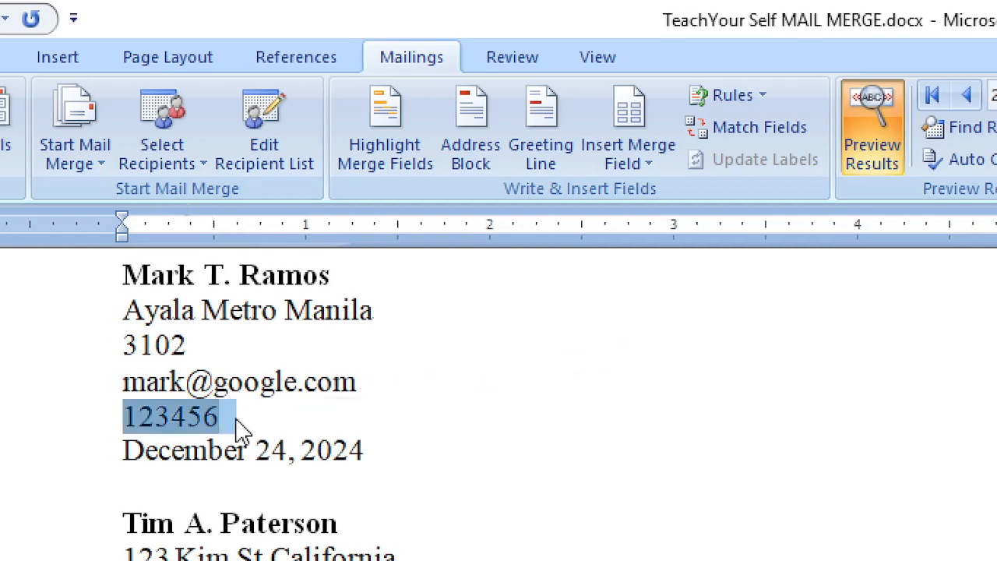
{"action": "left_click", "coordinate": [241, 418]}
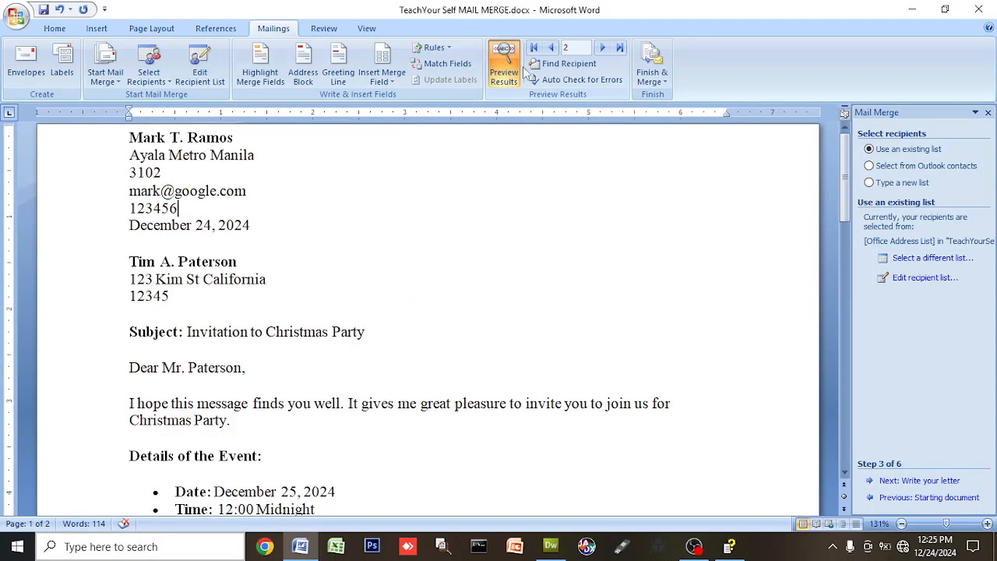
{"action": "left_click", "coordinate": [551, 48]}
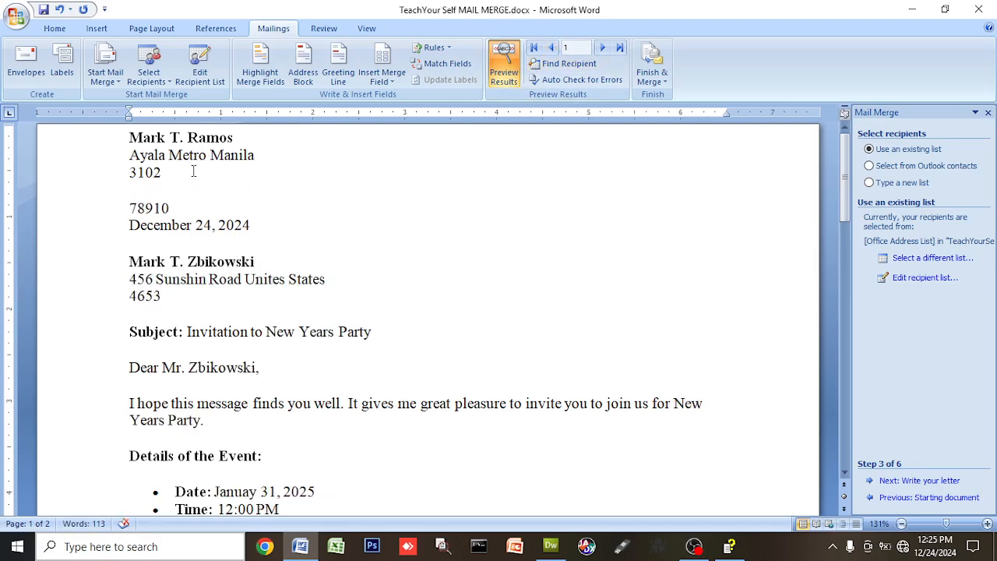
{"action": "left_click", "coordinate": [236, 263]}
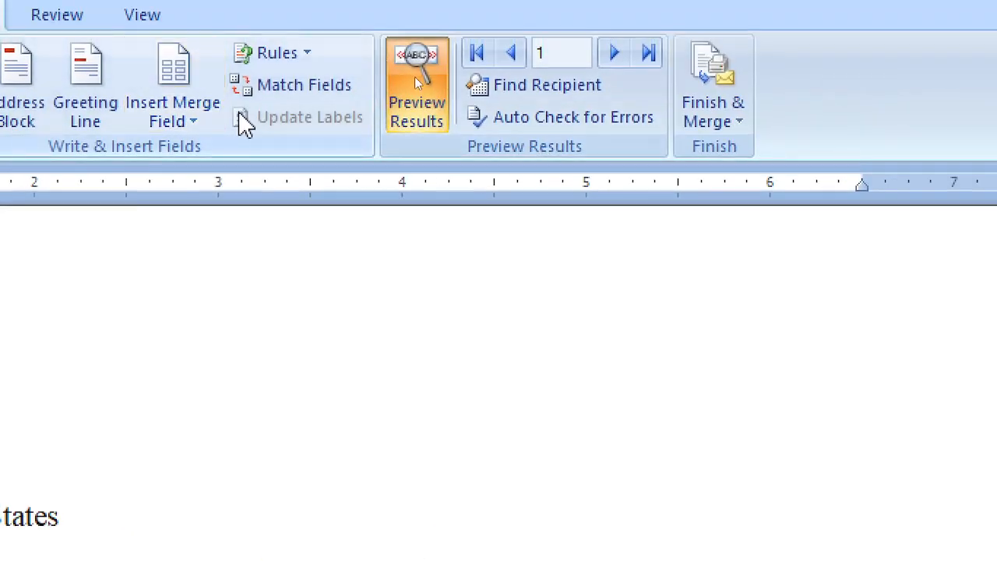
{"action": "left_click", "coordinate": [164, 125]}
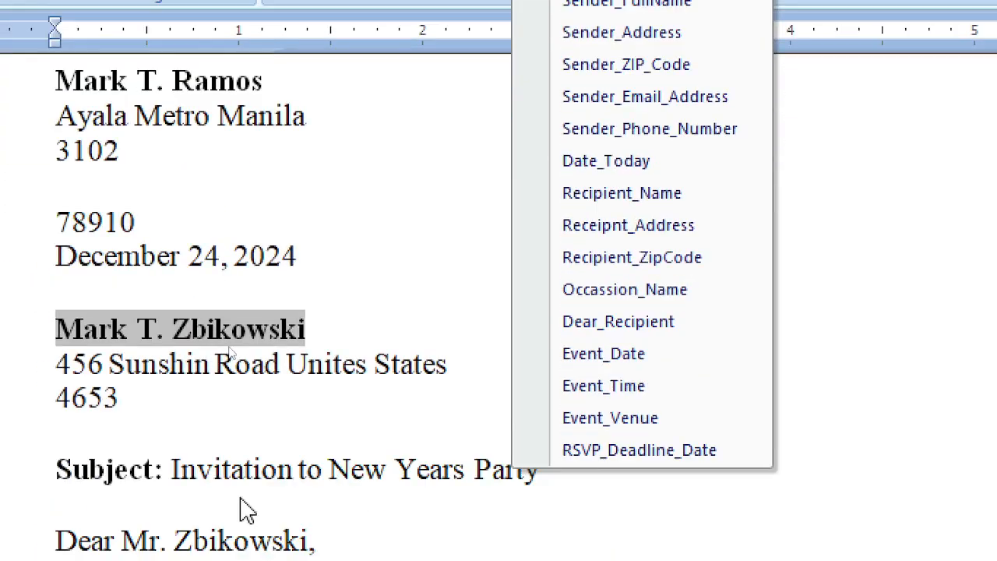
{"action": "left_click", "coordinate": [874, 196]}
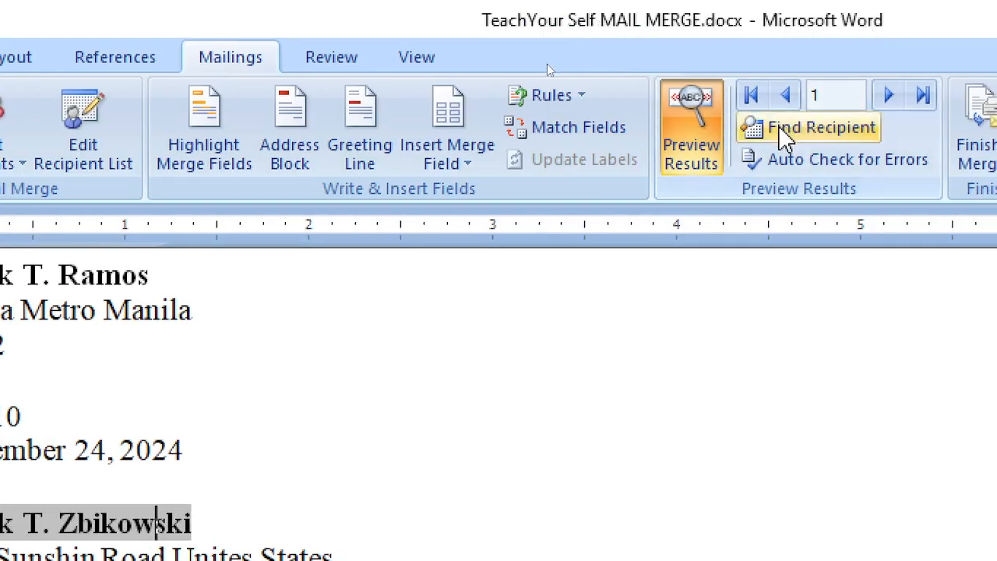
{"action": "left_click", "coordinate": [710, 116]}
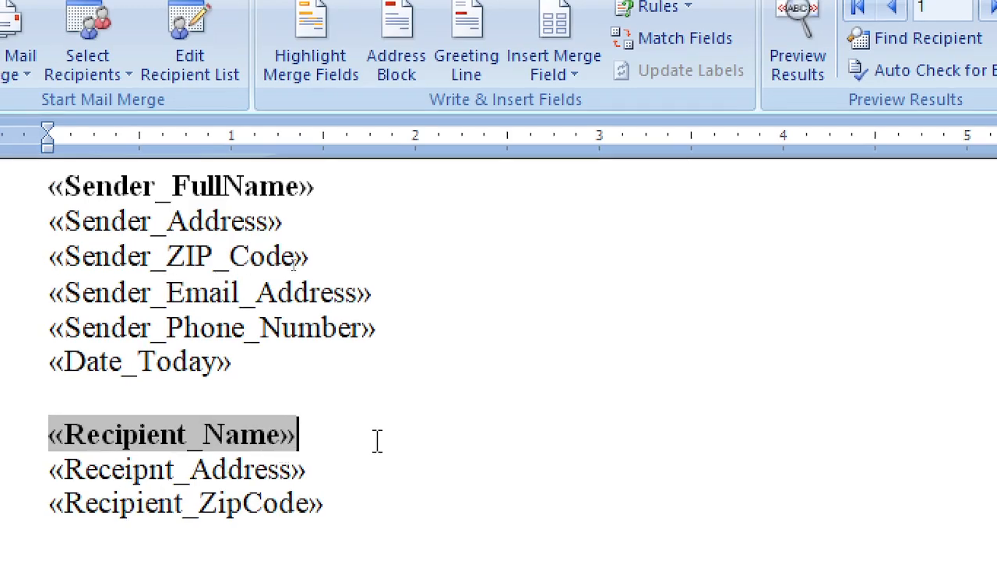
{"action": "scroll", "coordinate": [377, 440], "scroll_direction": "down", "scroll_amount": 2}
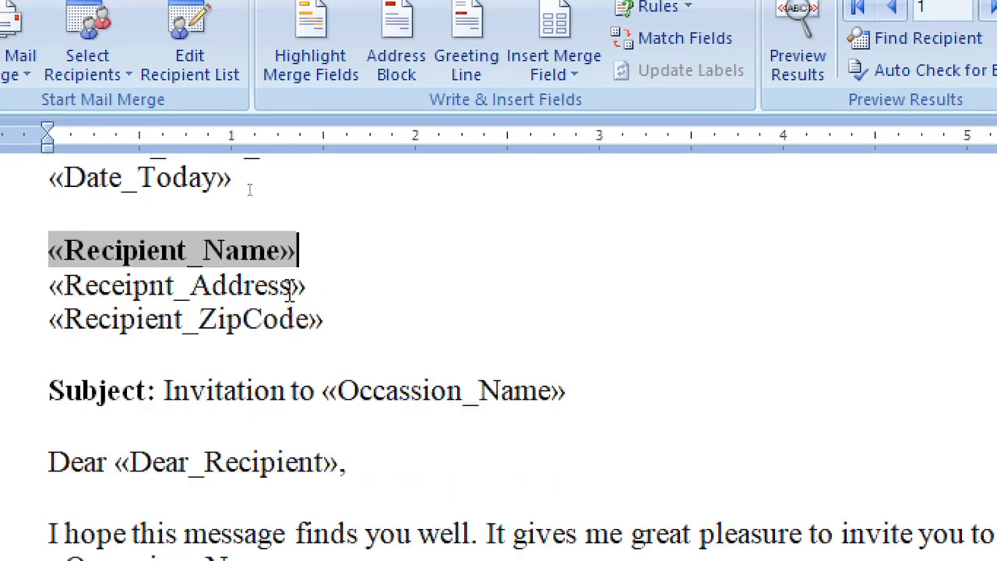
{"action": "left_click", "coordinate": [289, 290]}
{"action": "left_click", "coordinate": [369, 314]}
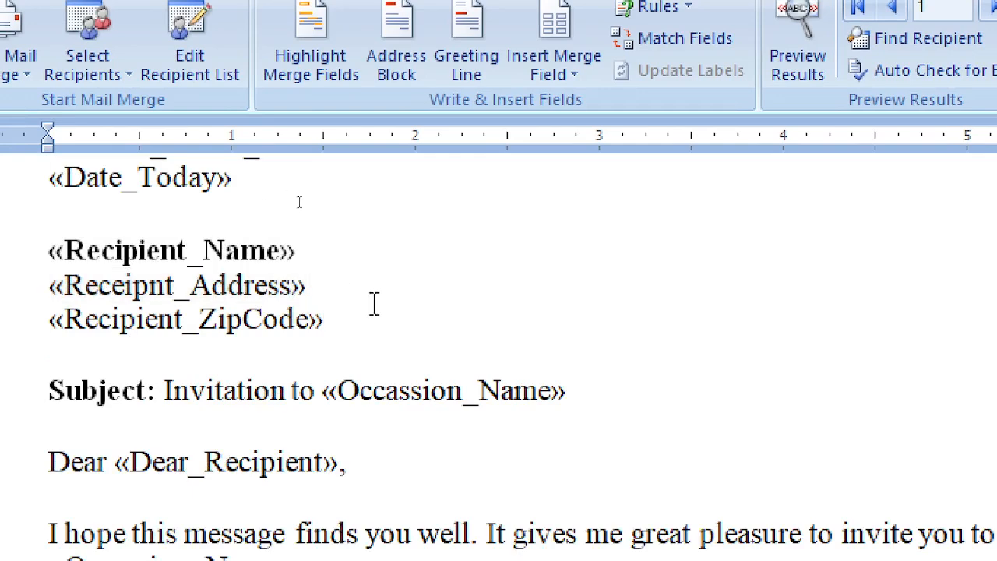
{"action": "scroll", "coordinate": [456, 298], "scroll_direction": "up", "scroll_amount": 2}
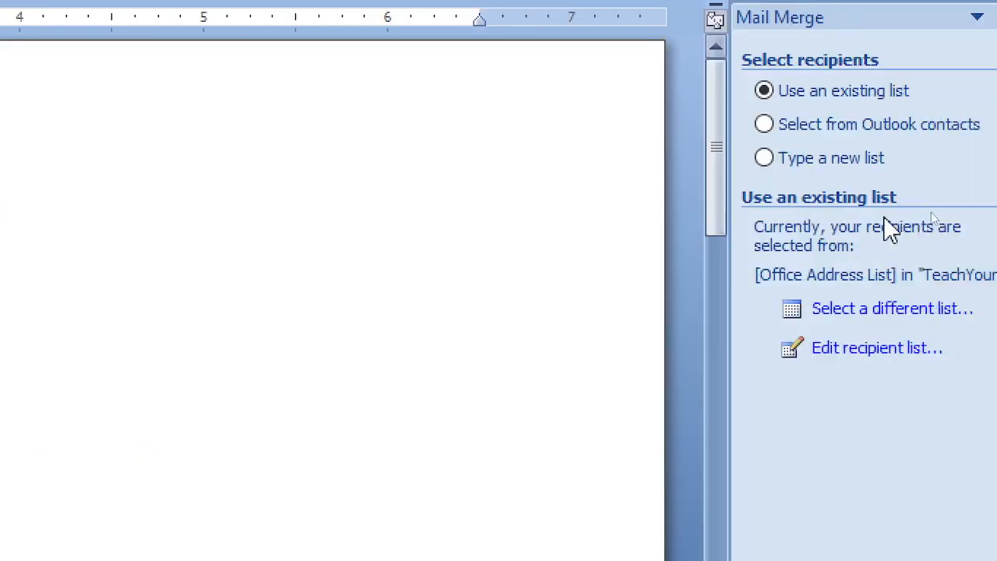
Widen the Data Source column in Mail Merge Recipients and toggle the December 25, 2024 record
{"action": "left_click", "coordinate": [794, 347]}
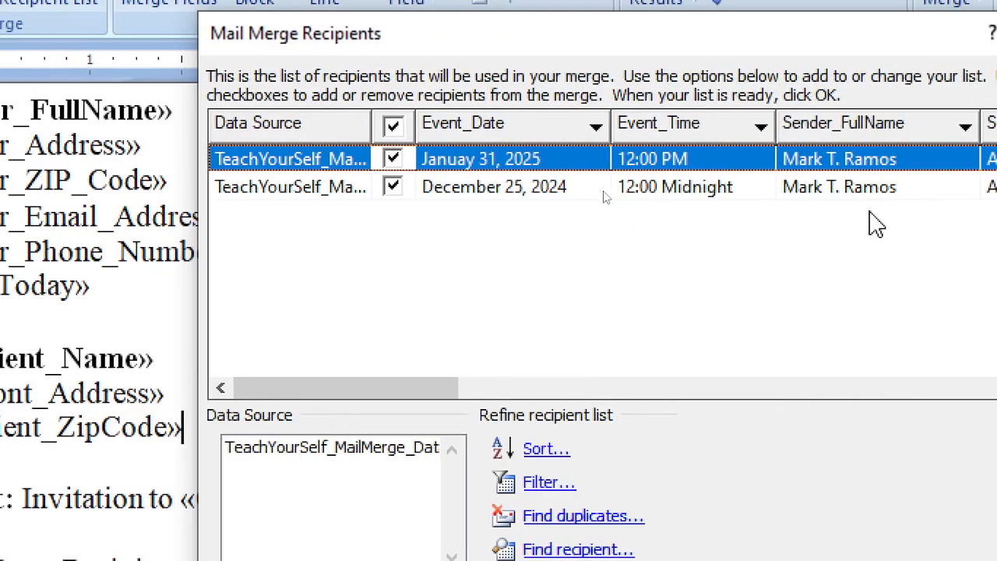
{"action": "left_click", "coordinate": [394, 189]}
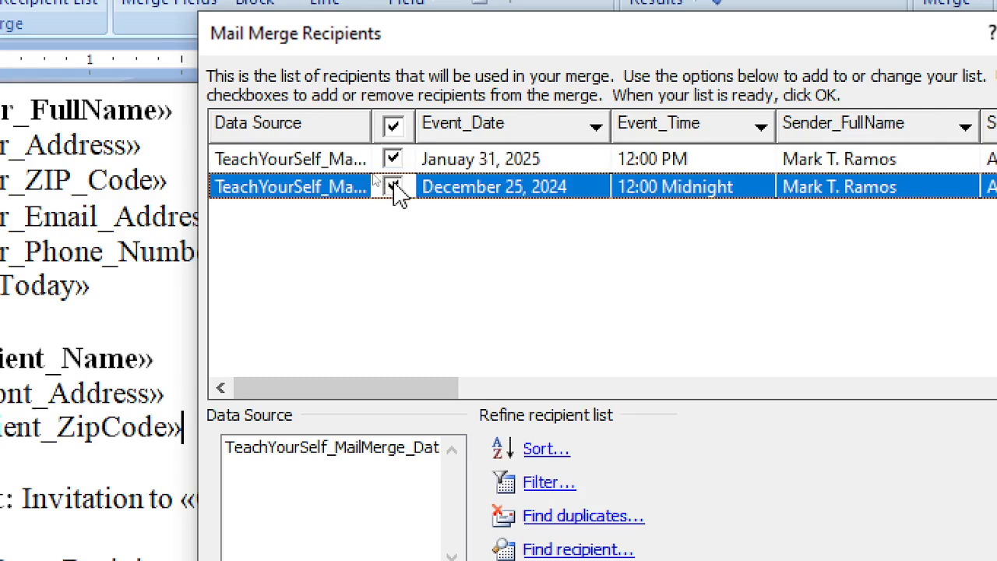
{"action": "left_click_drag", "start_coordinate": [370, 126], "coordinate": [574, 126]}
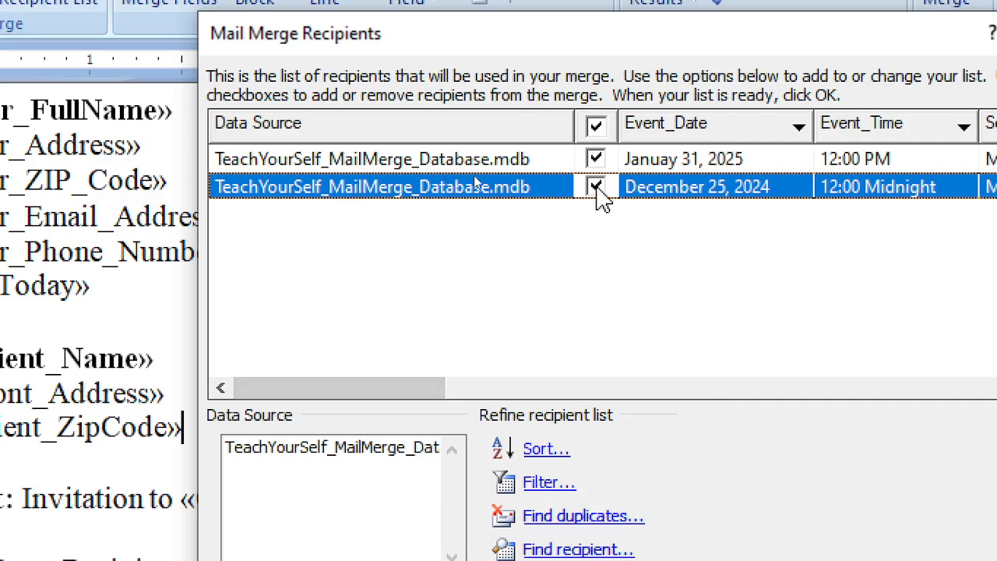
{"action": "left_click", "coordinate": [595, 188]}
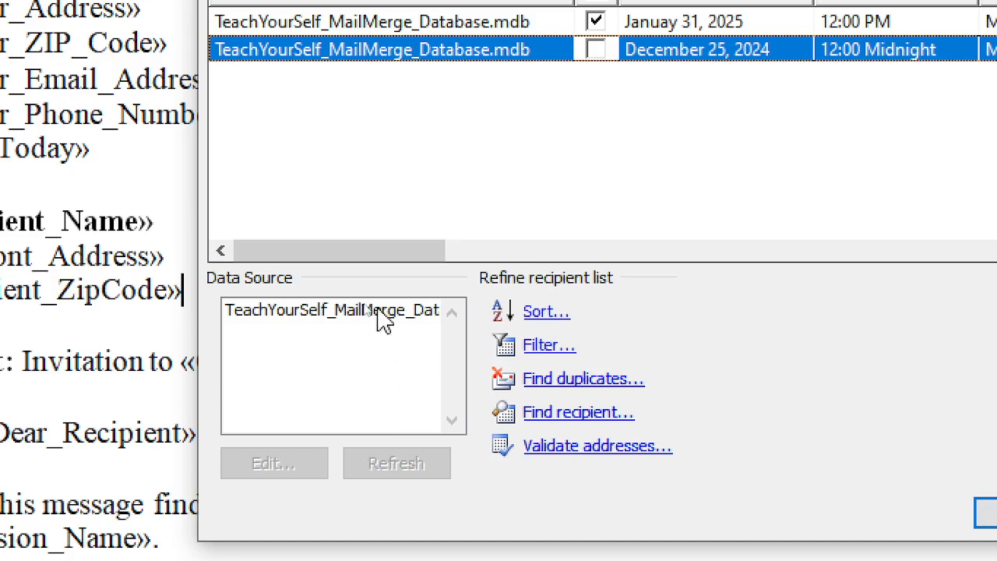
{"action": "left_click", "coordinate": [377, 309]}
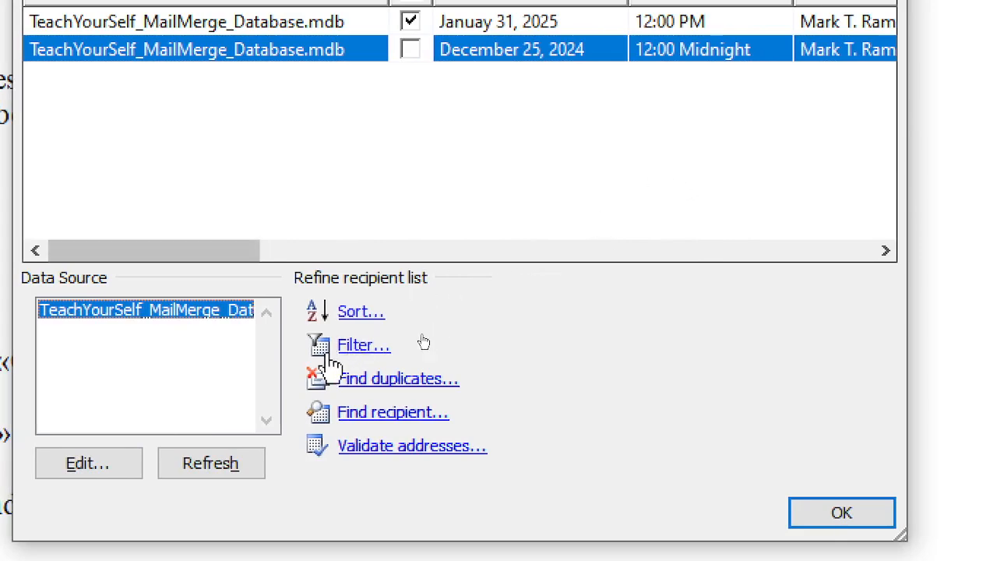
Close the data source editor, include the December 25, 2024 record and exclude January 31, 2025
{"action": "left_click", "coordinate": [131, 468]}
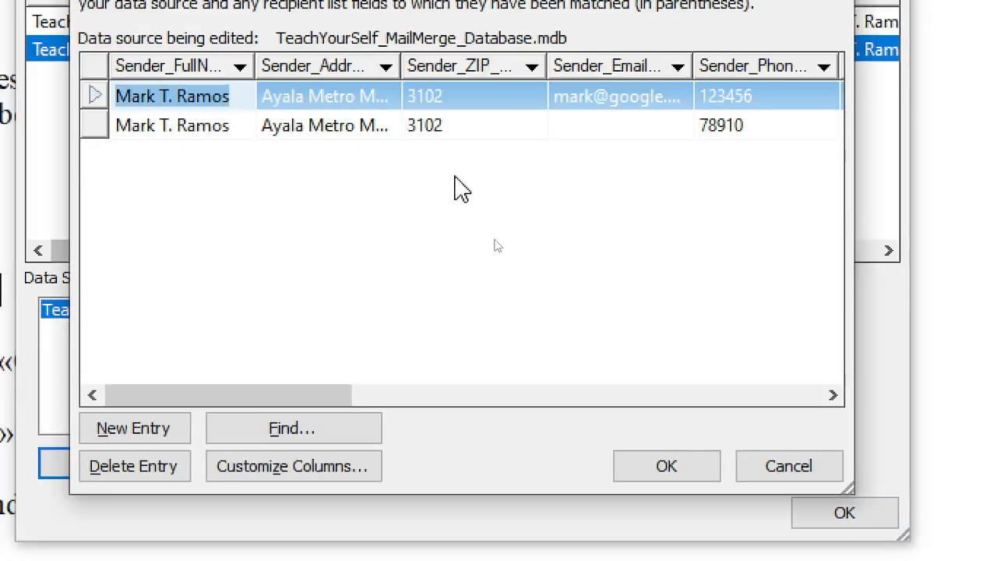
{"action": "left_click", "coordinate": [157, 127]}
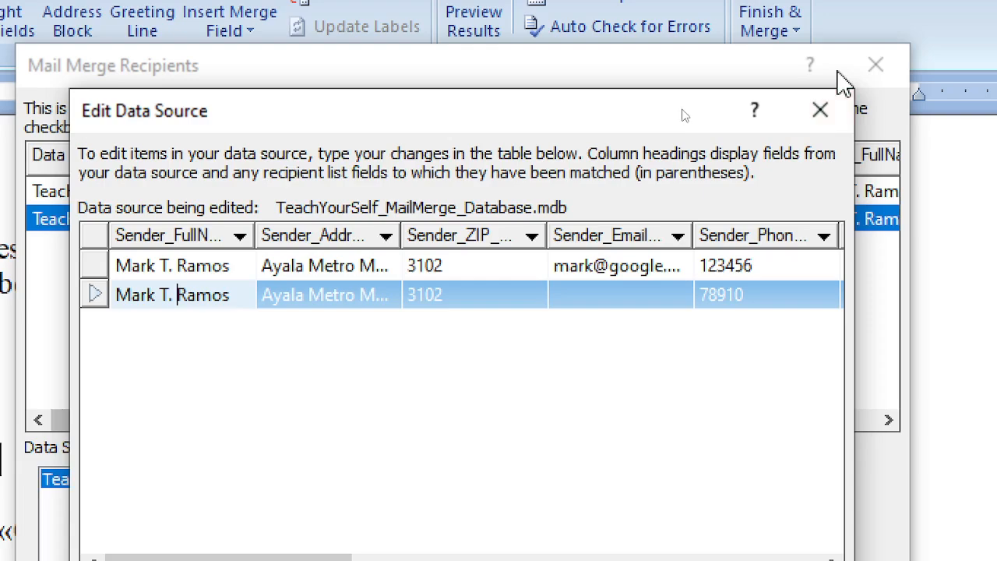
{"action": "left_click", "coordinate": [820, 19]}
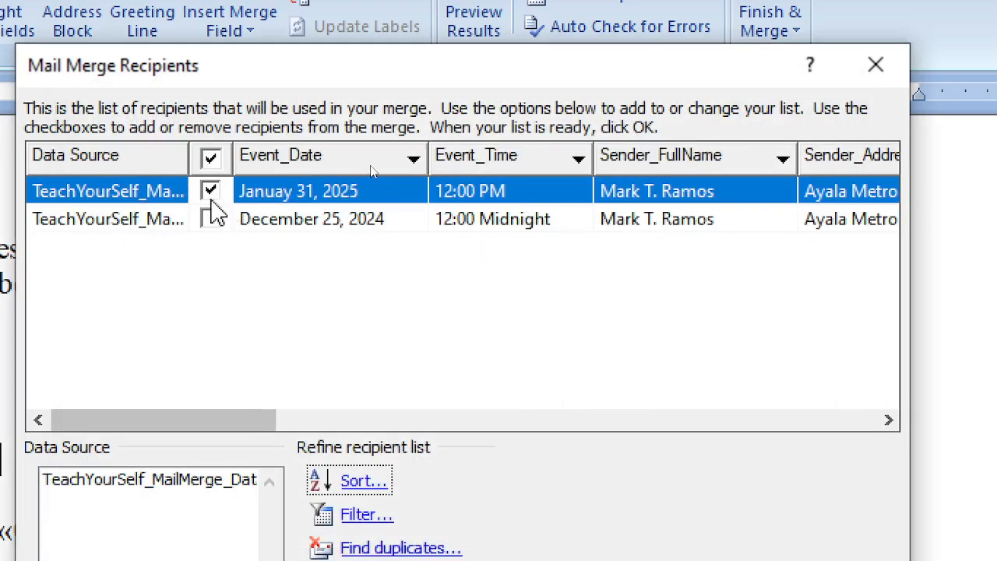
{"action": "left_click", "coordinate": [211, 220]}
{"action": "left_click", "coordinate": [210, 192]}
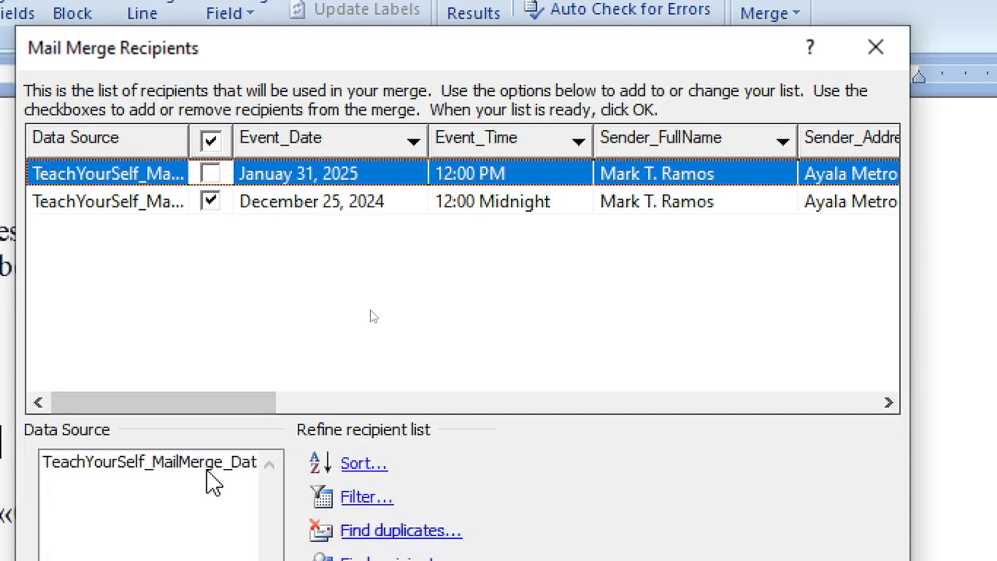
{"action": "left_click", "coordinate": [207, 467]}
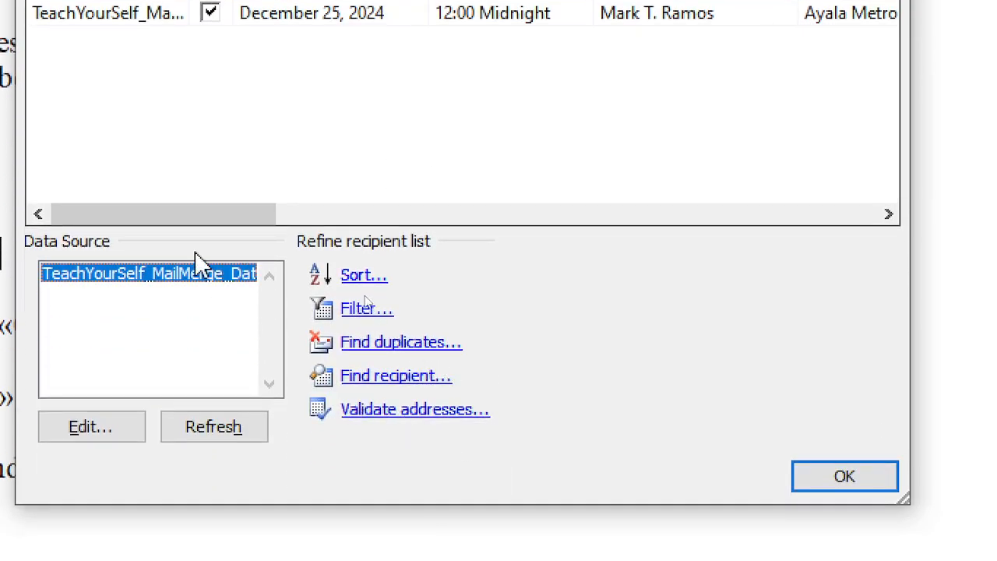
Open the data source and replace the second record's sender full name
{"action": "double_click", "coordinate": [194, 276]}
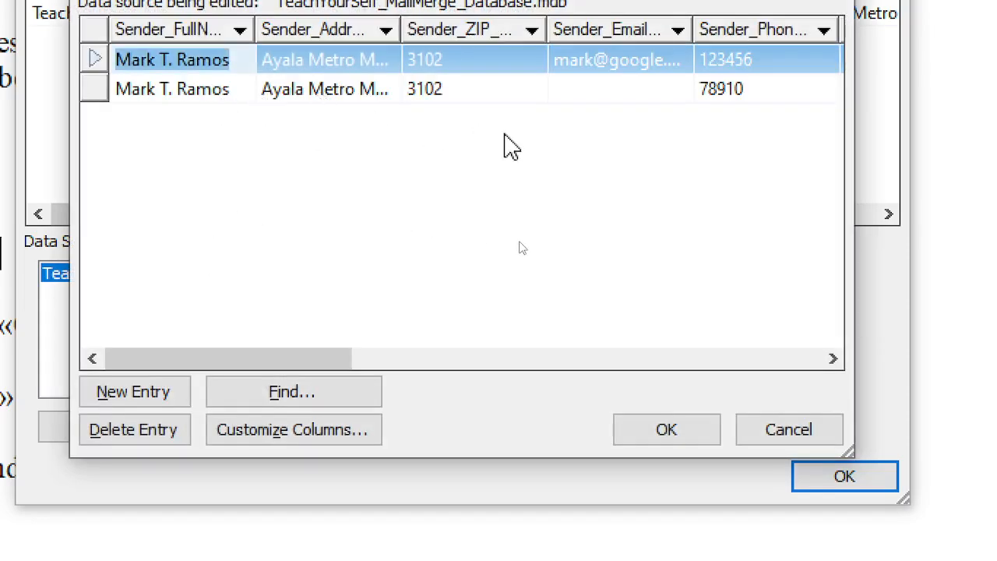
{"action": "mouse_move", "coordinate": [298, 360]}
{"action": "left_mouse_down"}
{"action": "mouse_move", "coordinate": [425, 363]}
{"action": "mouse_move", "coordinate": [313, 360]}
{"action": "left_mouse_up"}
{"action": "left_click", "coordinate": [582, 89]}
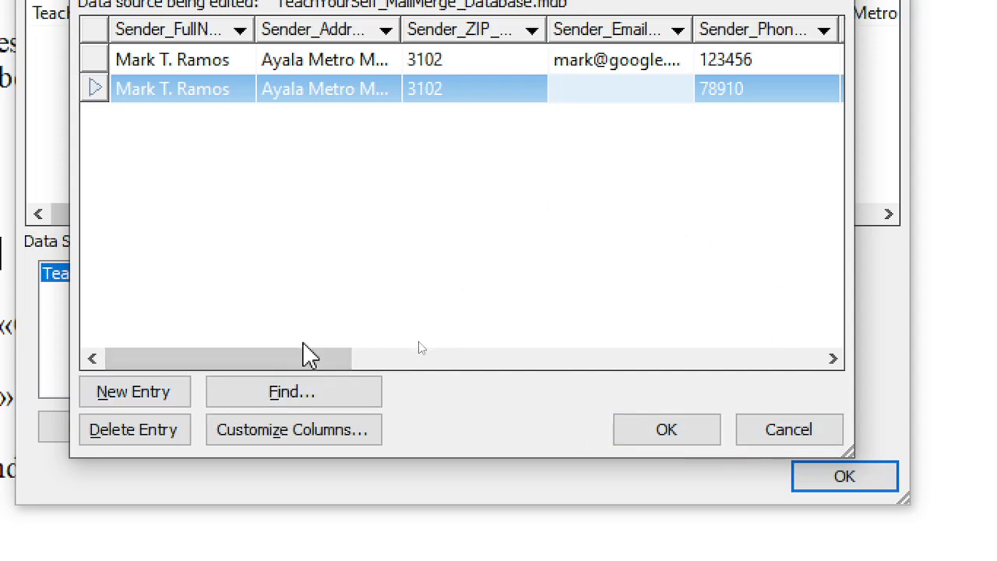
{"action": "left_click_drag", "start_coordinate": [307, 358], "coordinate": [245, 356]}
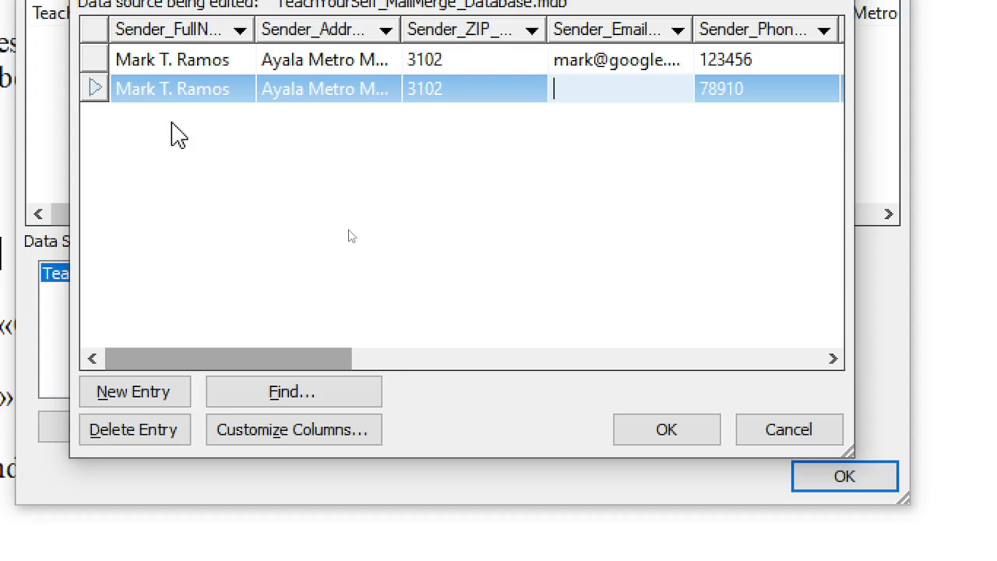
{"action": "left_click", "coordinate": [162, 89]}
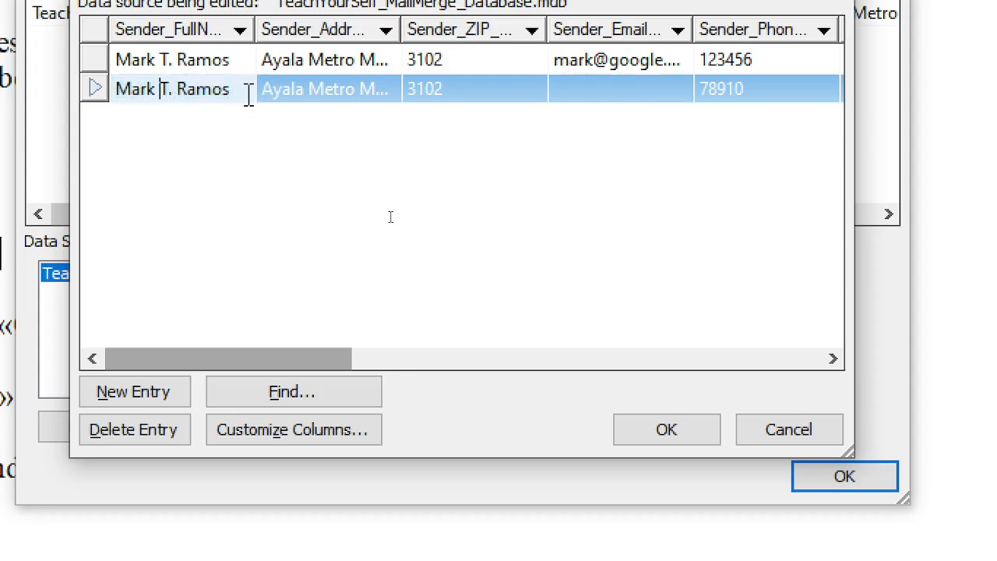
{"action": "left_click_drag", "start_coordinate": [248, 94], "coordinate": [133, 98]}
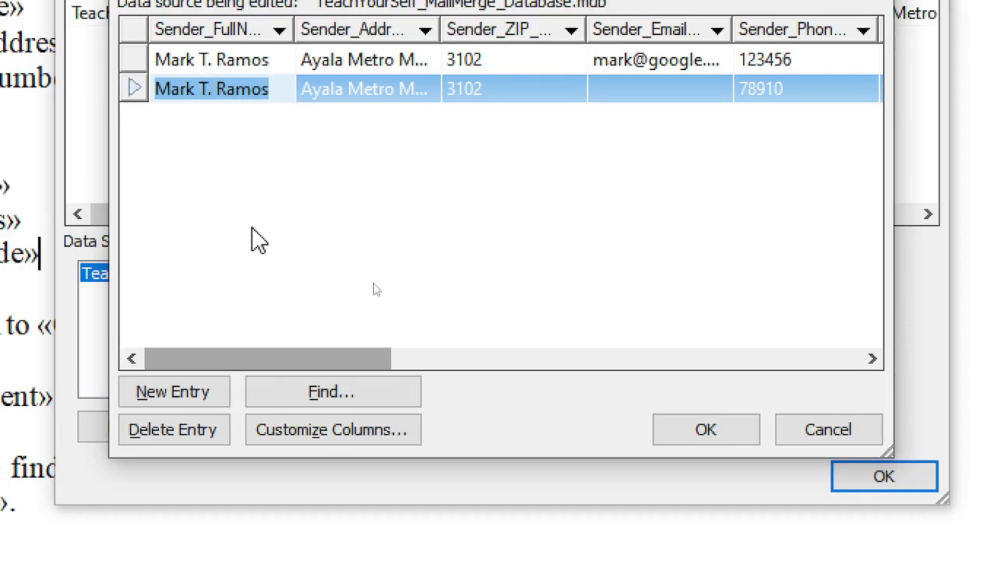
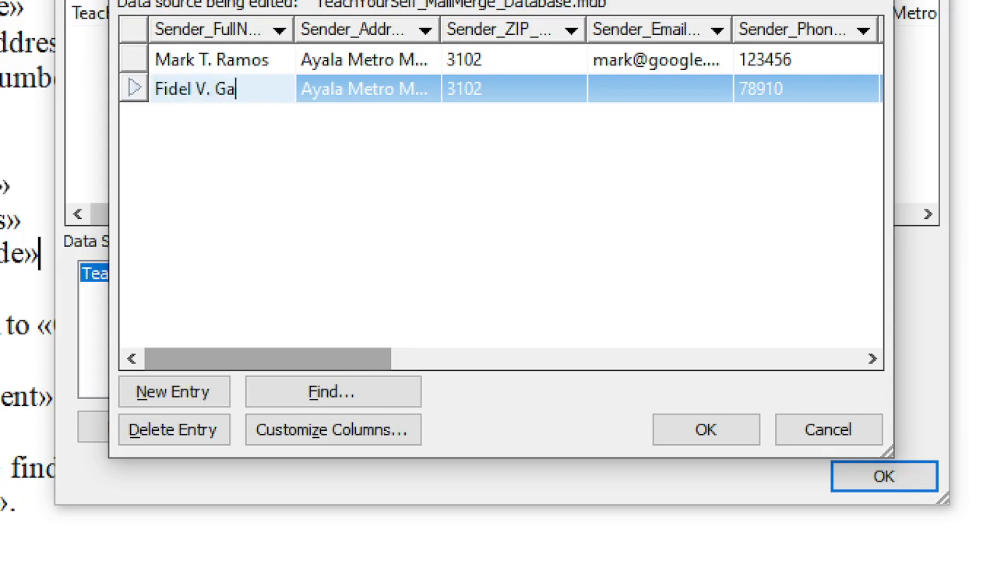
Update the second record's address to the new location
{"action": "left_click", "coordinate": [372, 94]}
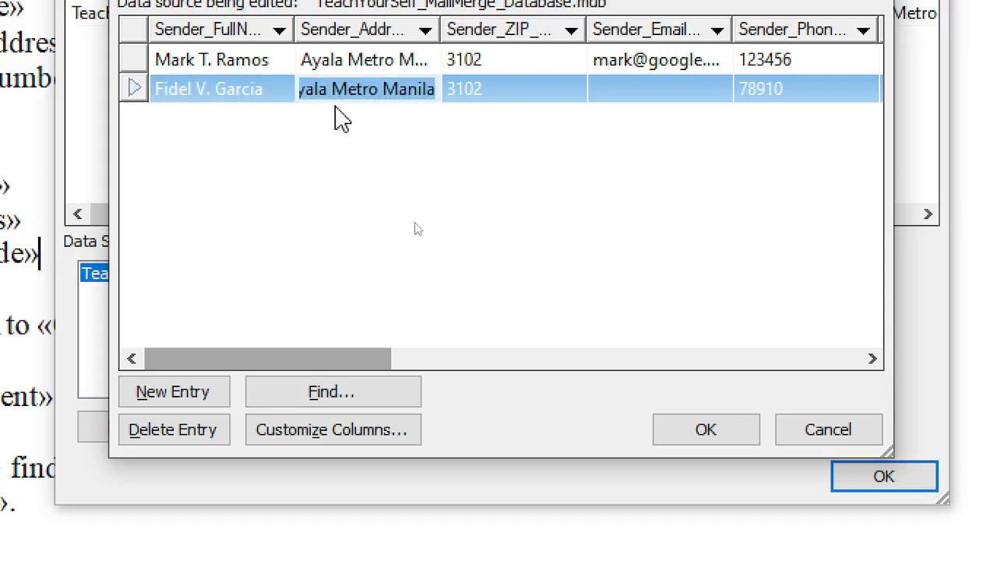
{"action": "type", "text": "q"}
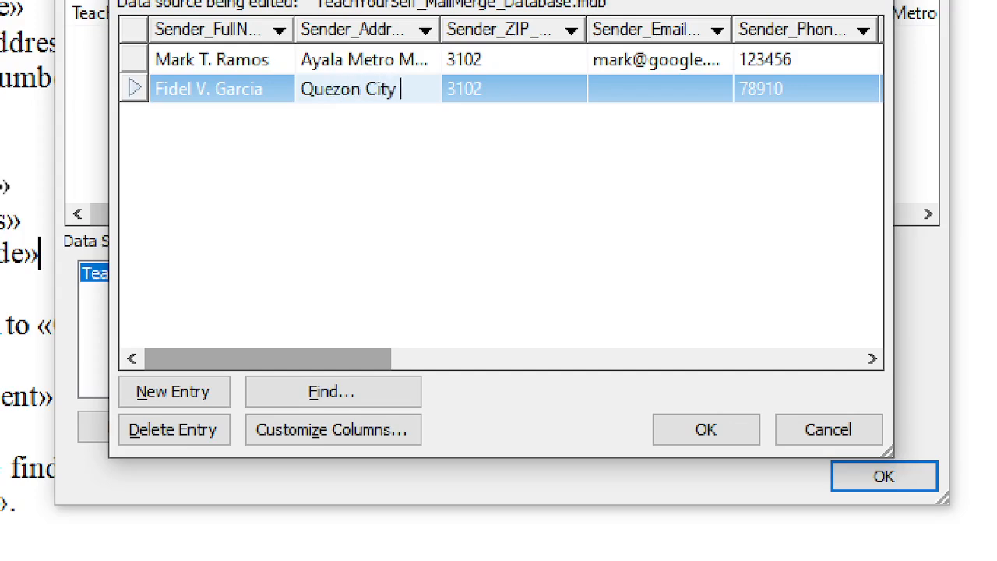
{"action": "type", "text": "nila Bay"}
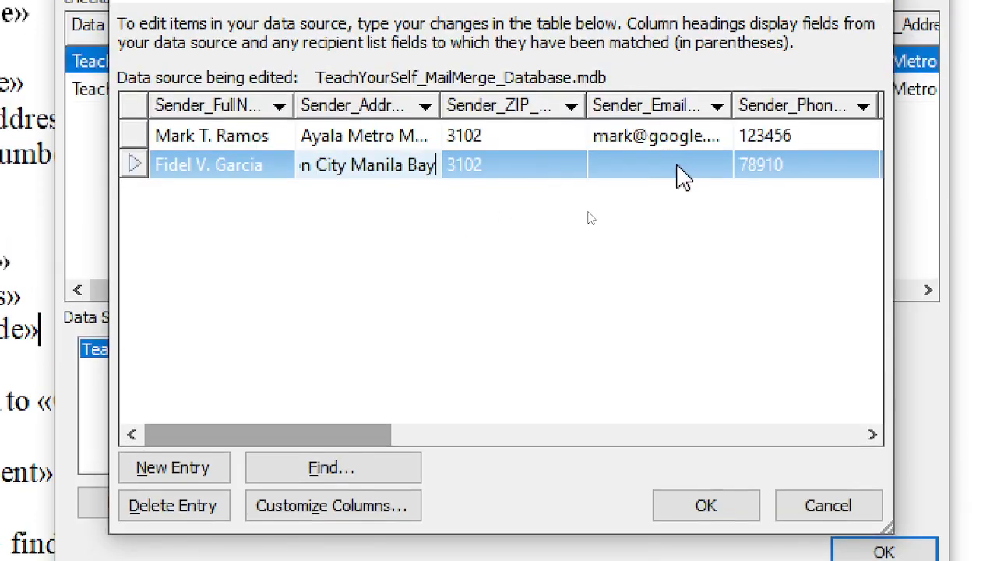
{"action": "left_click", "coordinate": [674, 89]}
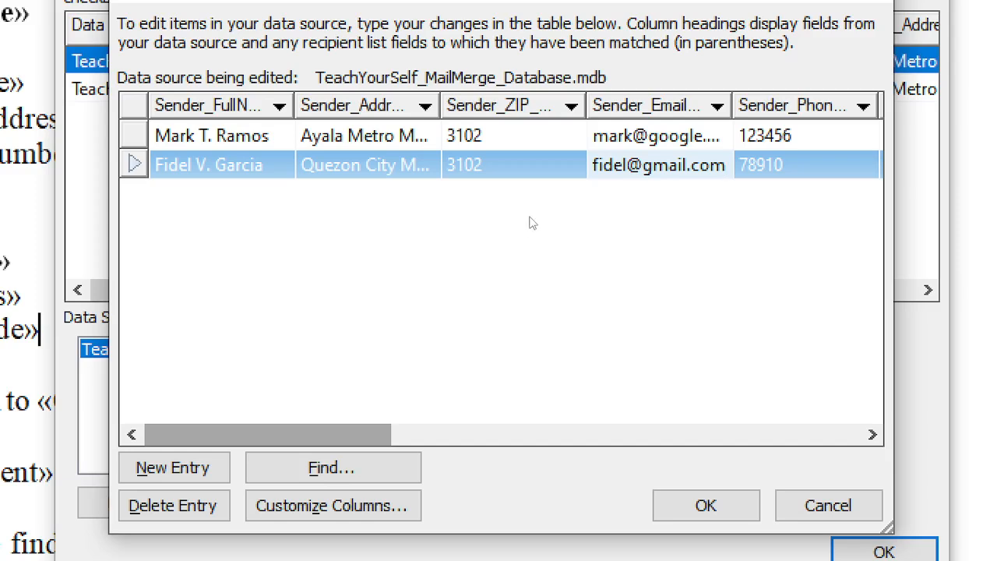
Change the first record's email domain to gmail and save the edits to the database
{"action": "left_click", "coordinate": [685, 140]}
{"action": "double_click", "coordinate": [658, 140]}
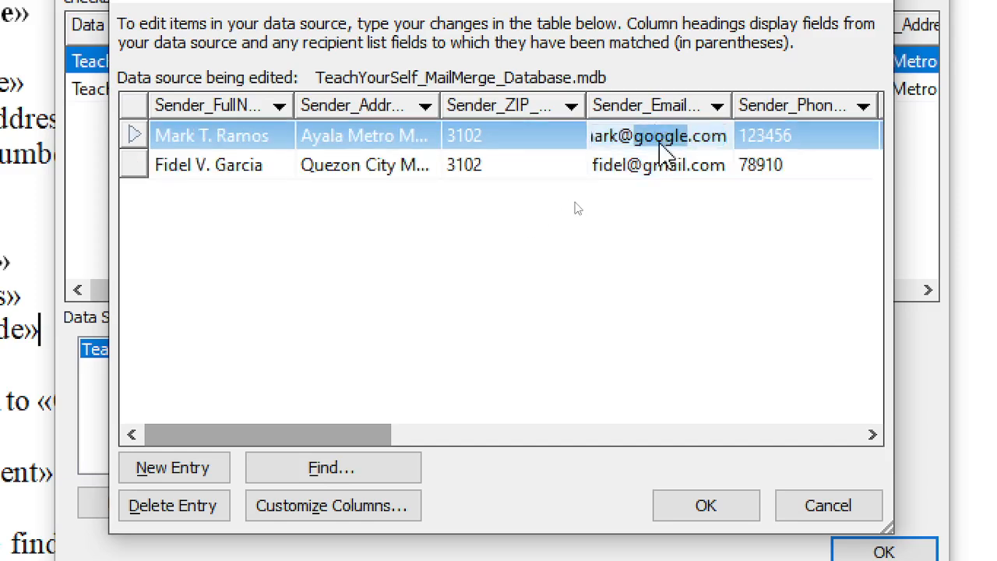
{"action": "type", "text": "gmail"}
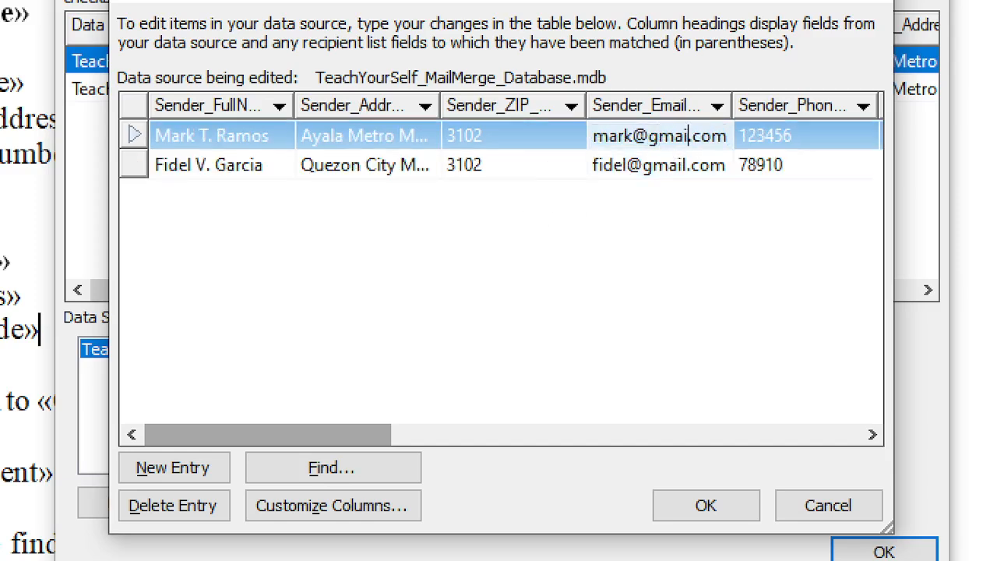
{"action": "left_click", "coordinate": [611, 331]}
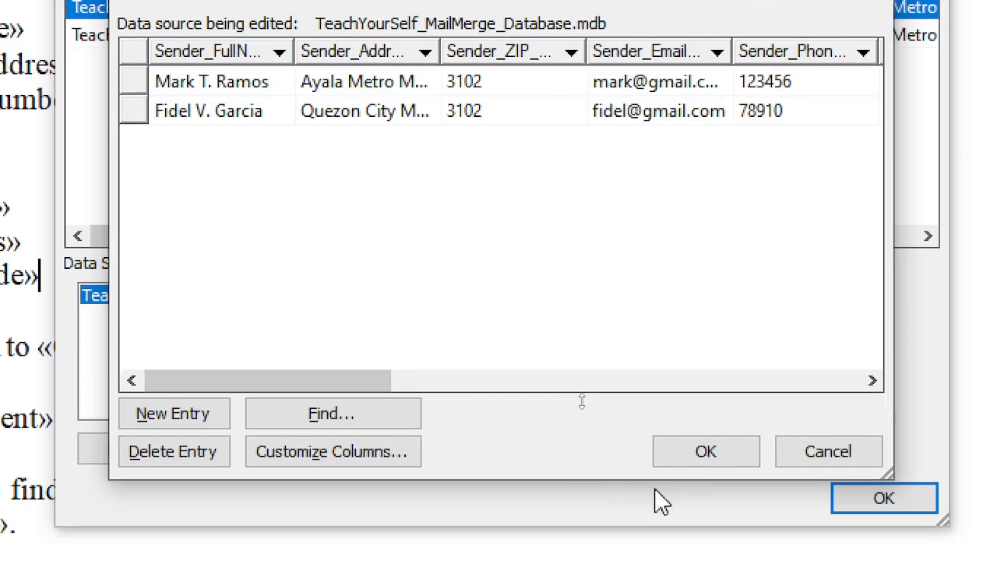
{"action": "left_click", "coordinate": [707, 510]}
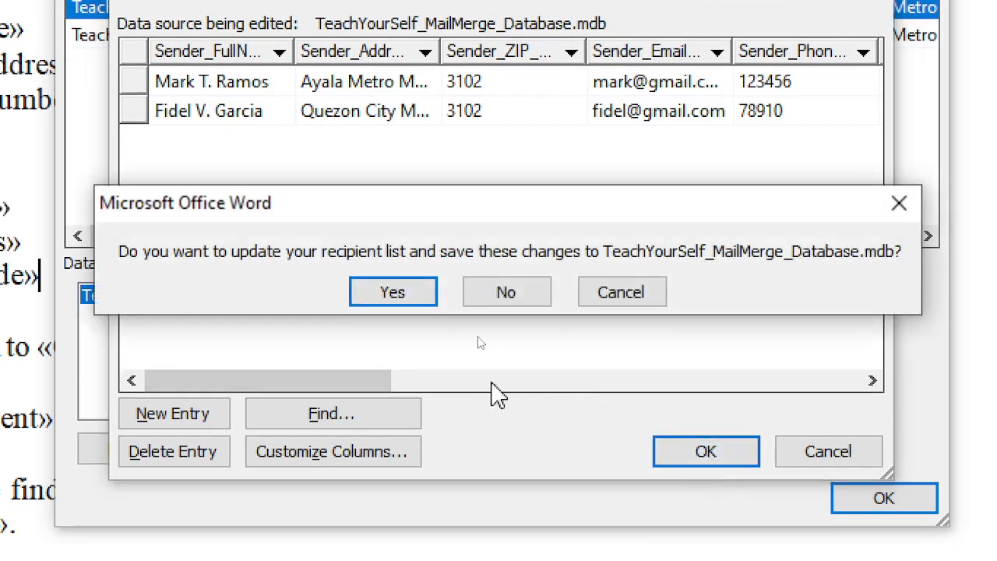
{"action": "left_click", "coordinate": [389, 292]}
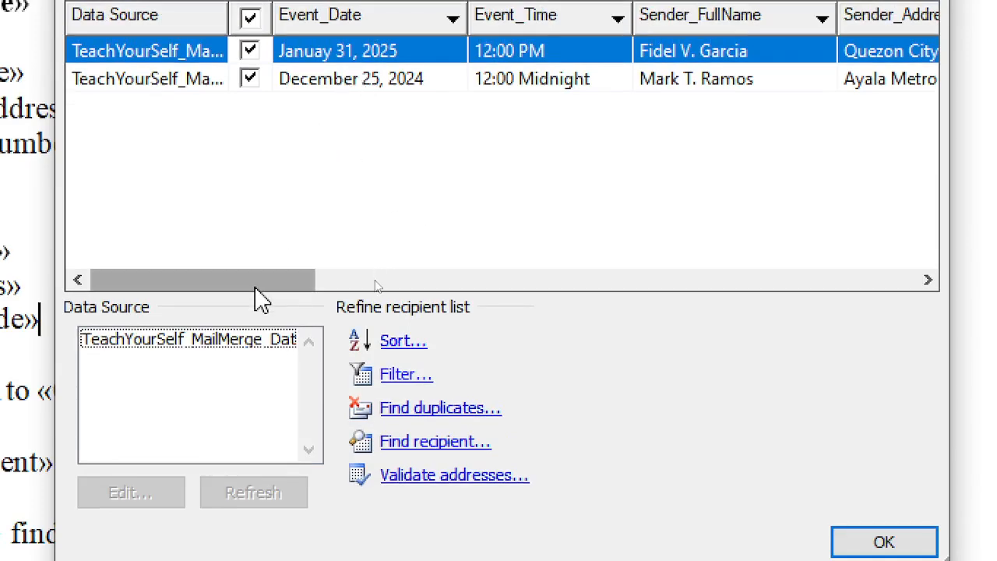
{"action": "left_click_drag", "start_coordinate": [263, 293], "coordinate": [129, 293]}
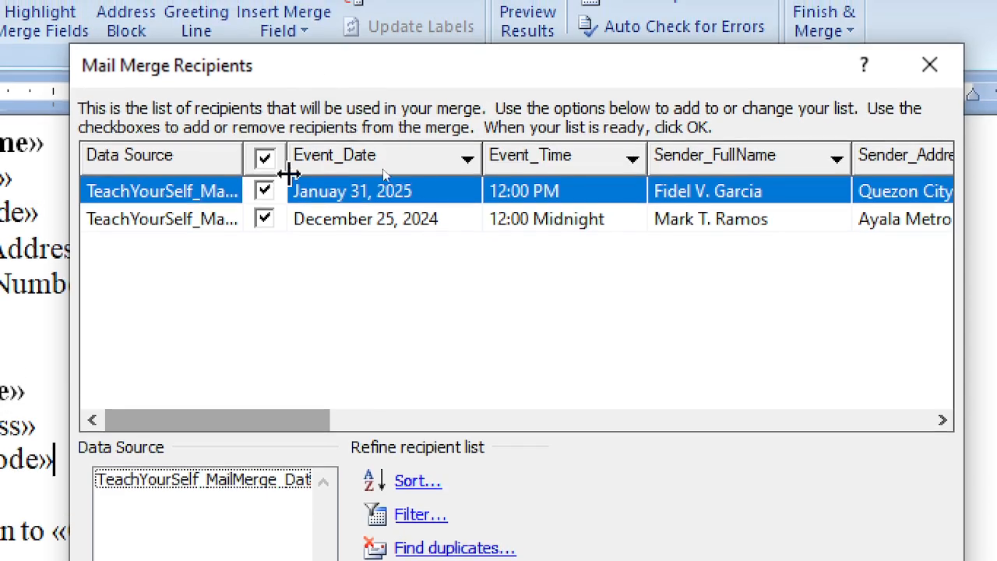
{"action": "left_click", "coordinate": [282, 226]}
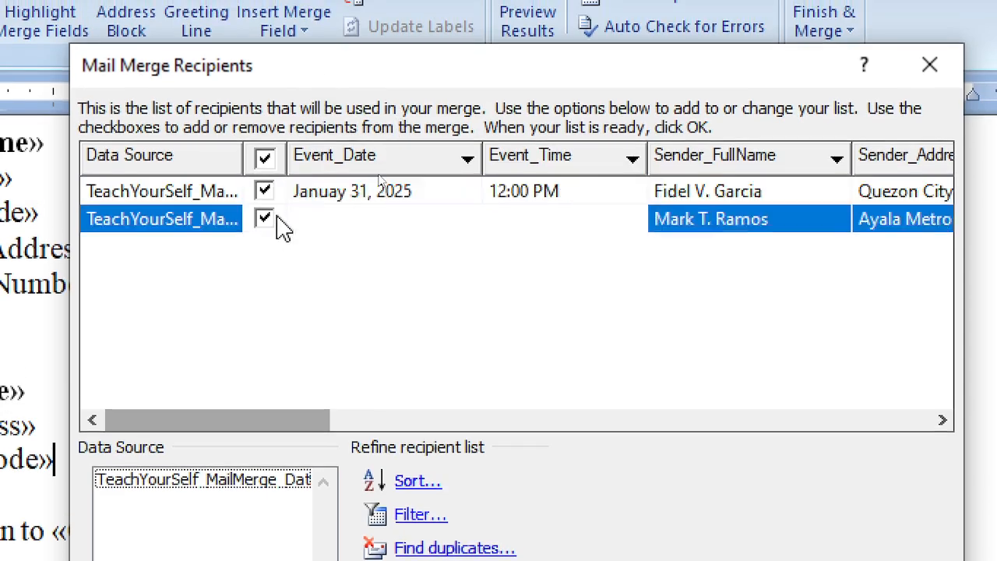
{"action": "left_click", "coordinate": [267, 219]}
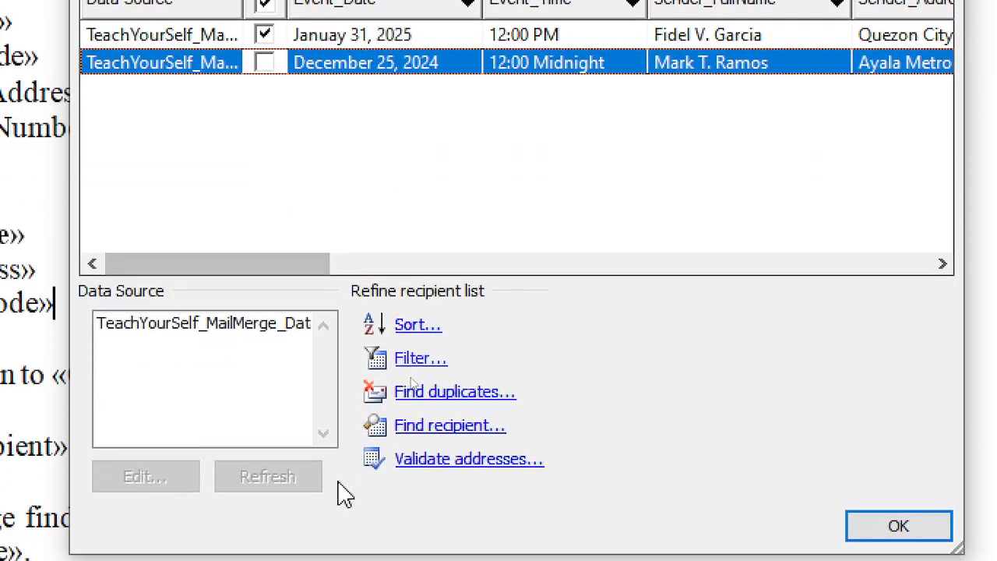
{"action": "left_click", "coordinate": [291, 329]}
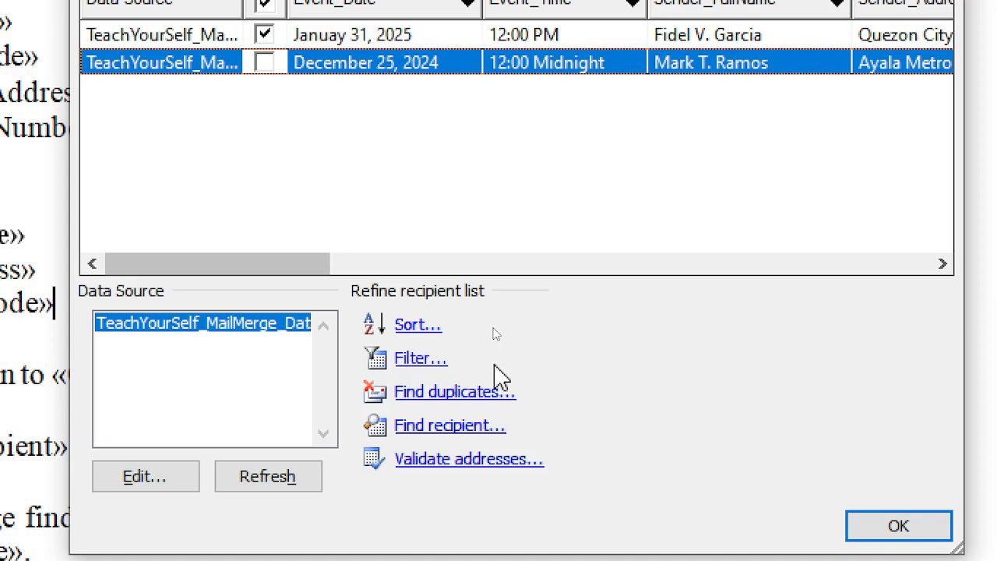
{"action": "left_click", "coordinate": [466, 462]}
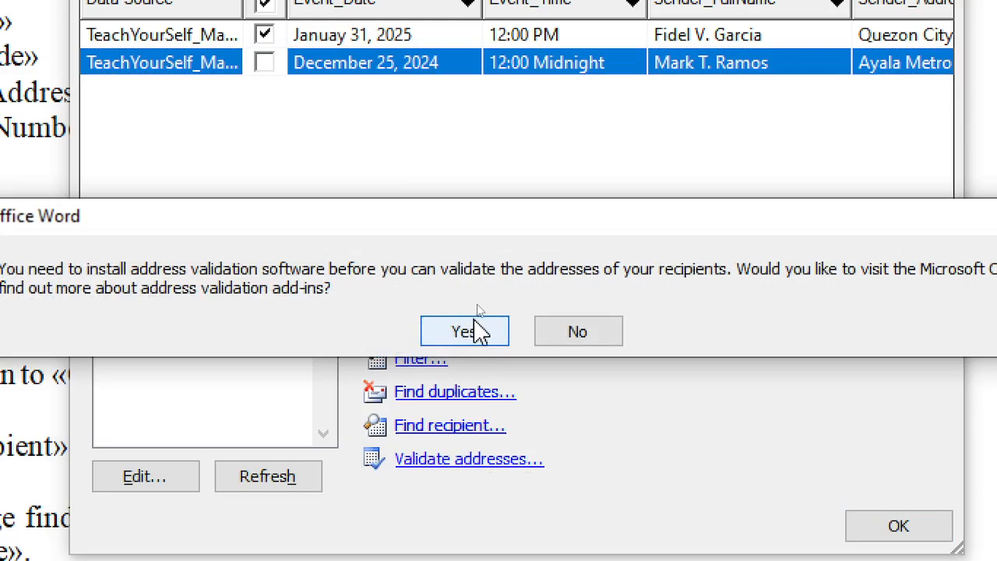
{"action": "left_click", "coordinate": [571, 339]}
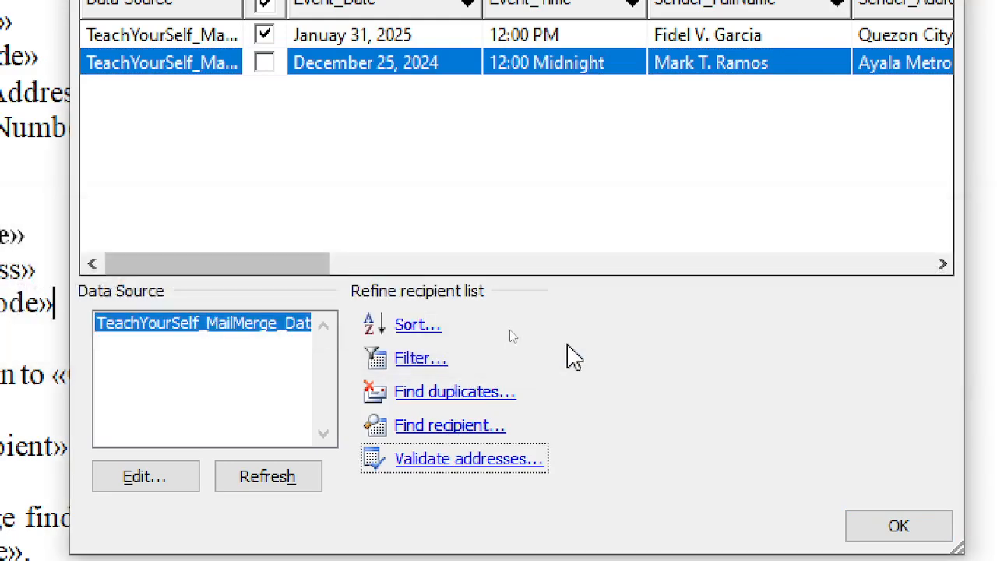
{"action": "left_click", "coordinate": [458, 430]}
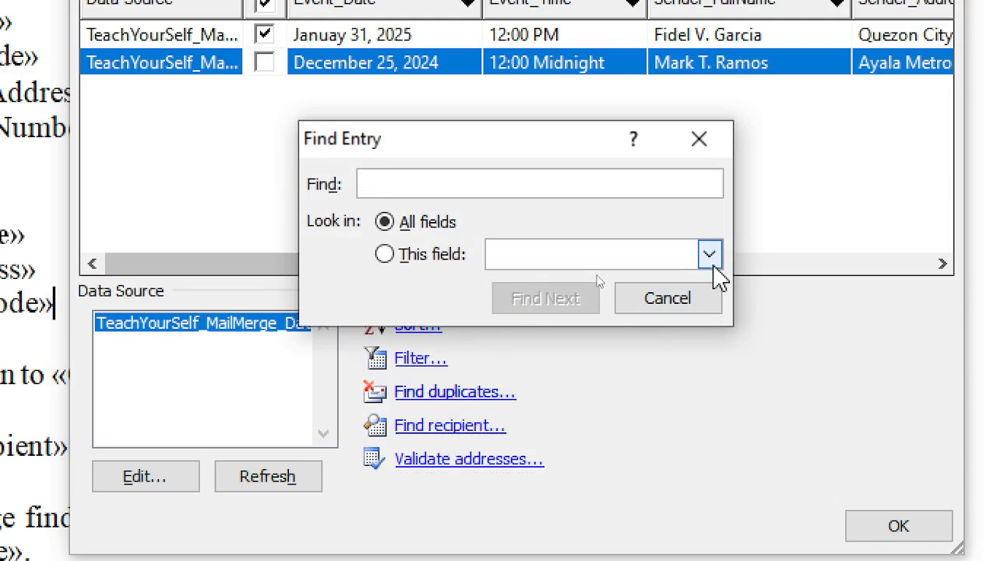
{"action": "left_click", "coordinate": [709, 254]}
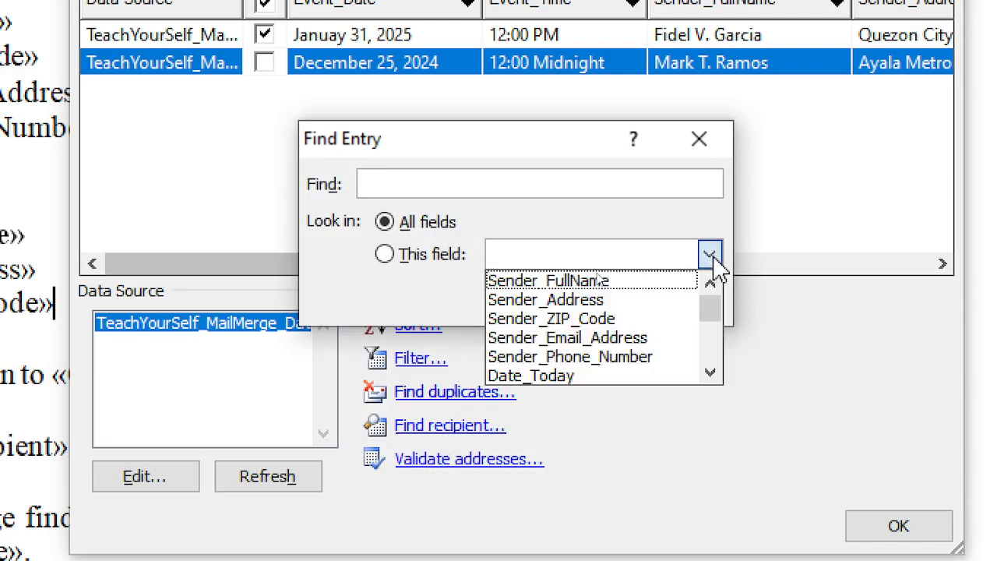
{"action": "left_click", "coordinate": [549, 280]}
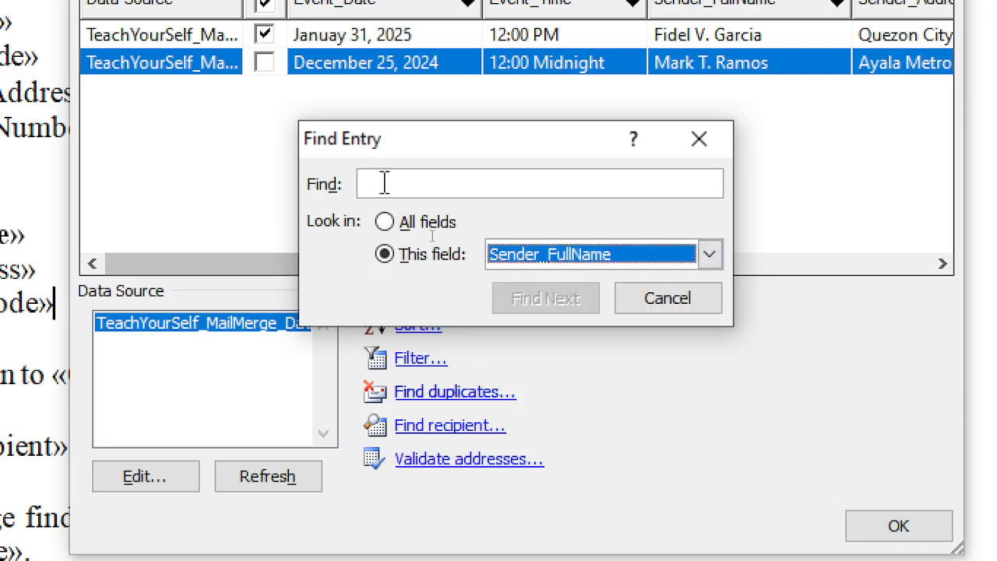
{"action": "left_click", "coordinate": [693, 306]}
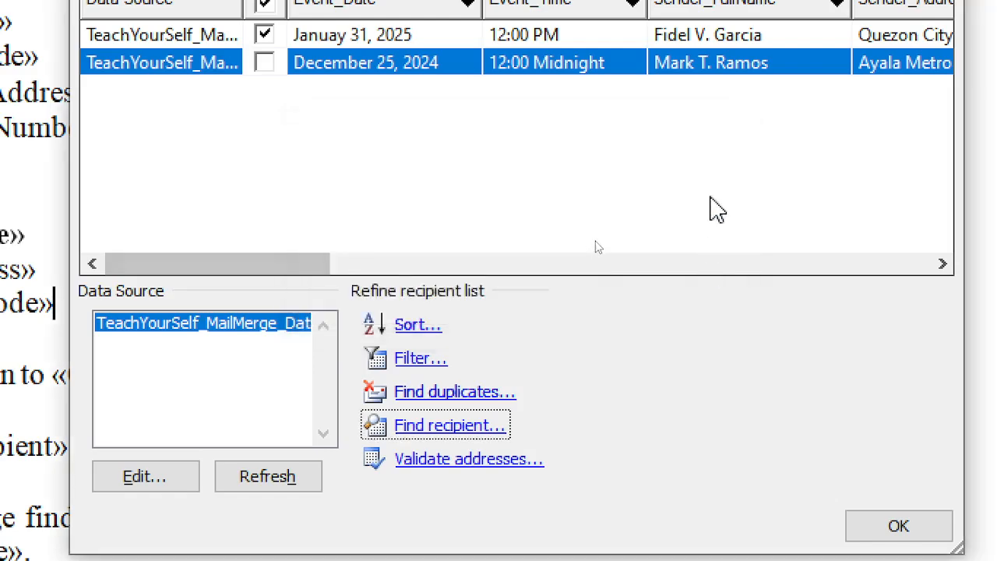
{"action": "left_click", "coordinate": [264, 63]}
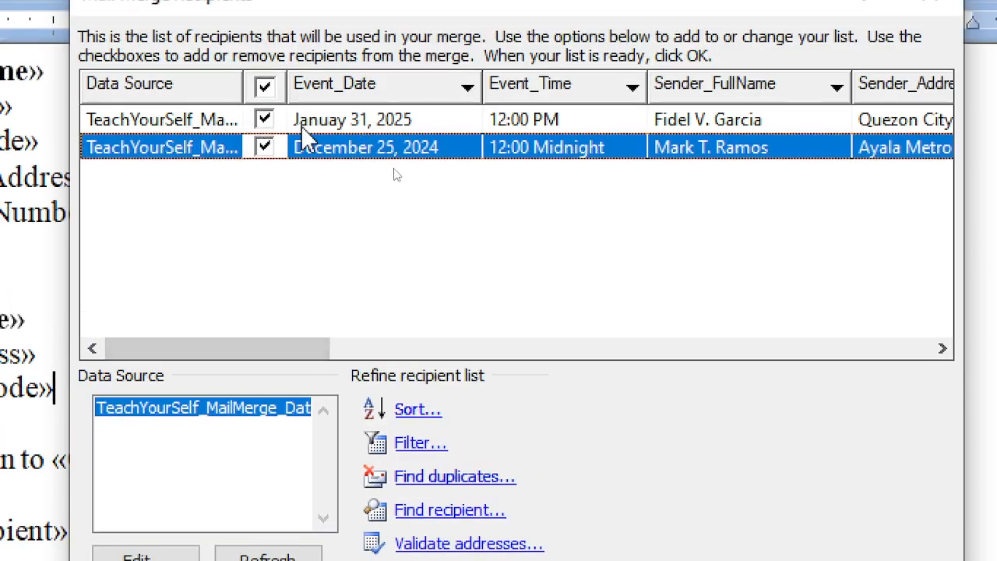
{"action": "left_click", "coordinate": [264, 87]}
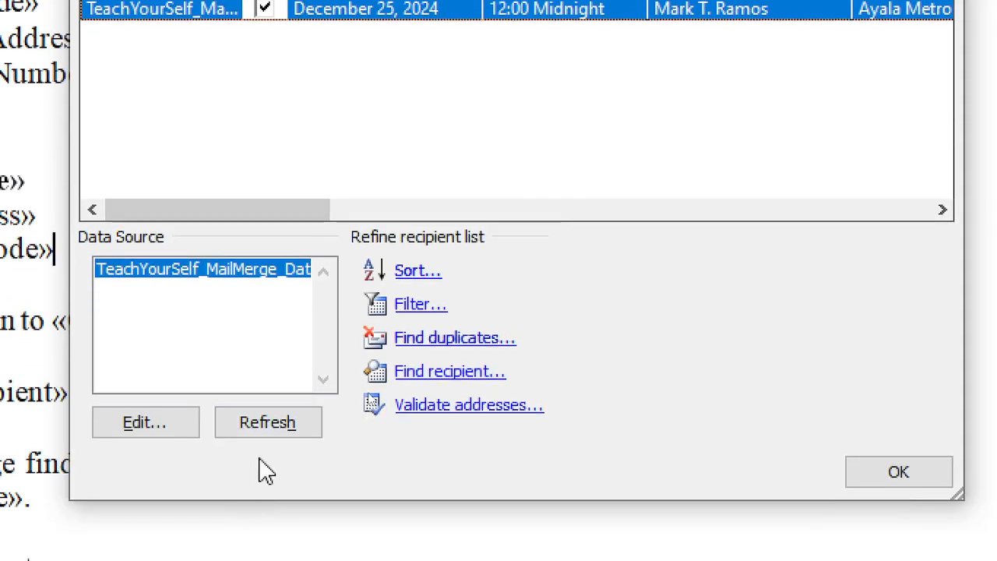
Save the edited entries to the address database, close the list, and preview the merged letter
{"action": "left_click", "coordinate": [145, 422]}
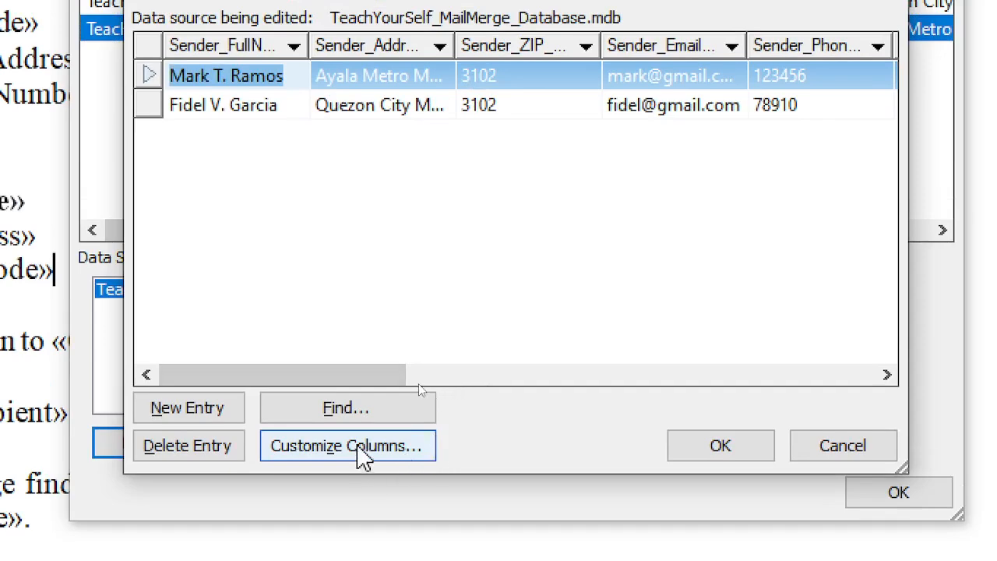
{"action": "left_click", "coordinate": [362, 457]}
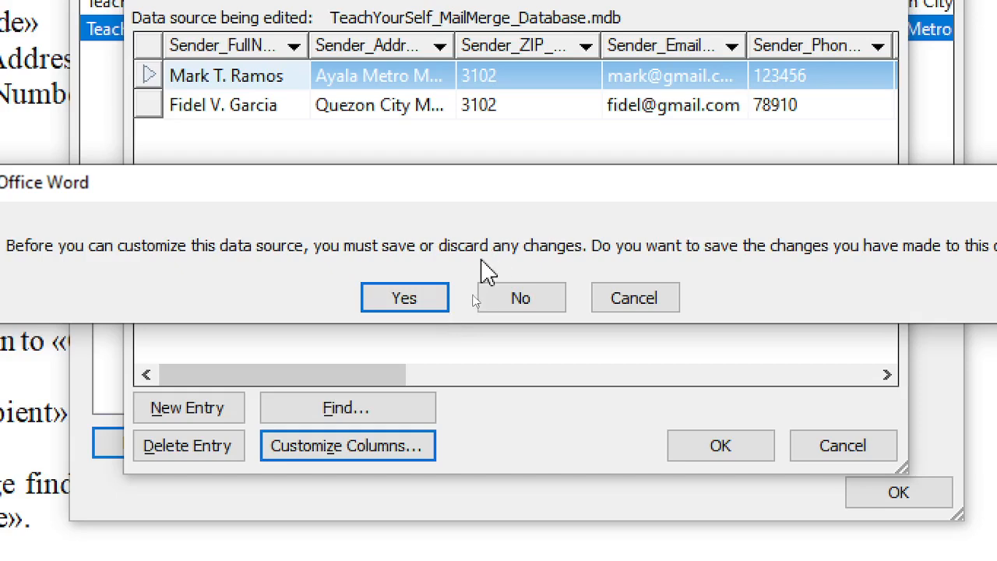
{"action": "left_click", "coordinate": [630, 299]}
{"action": "left_click", "coordinate": [700, 456]}
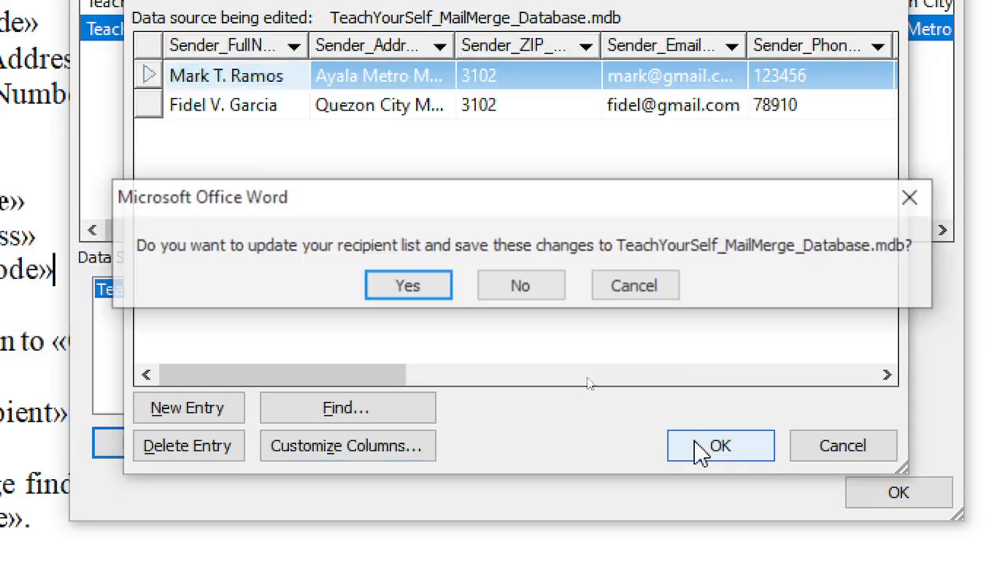
{"action": "left_click", "coordinate": [420, 304]}
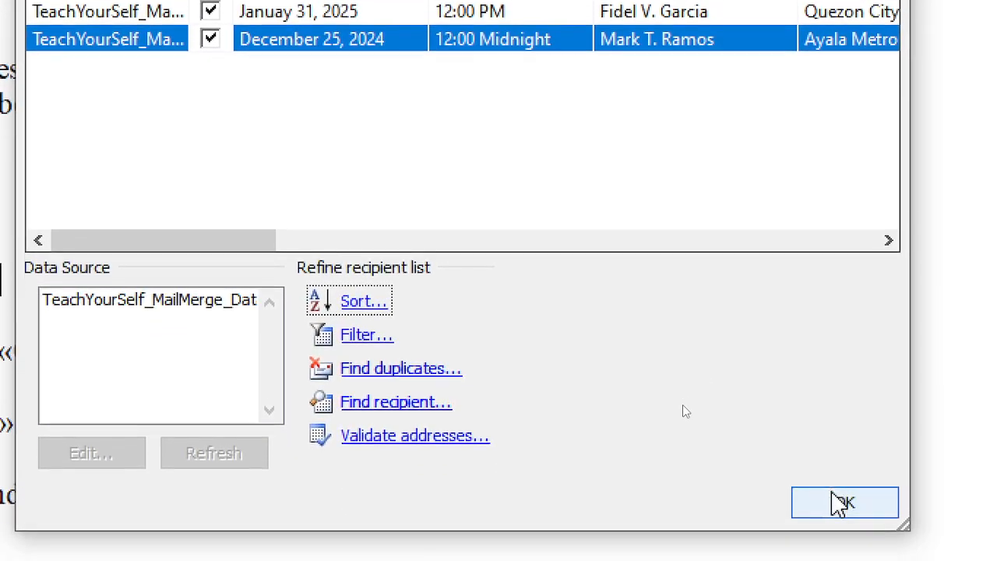
{"action": "left_click", "coordinate": [841, 527]}
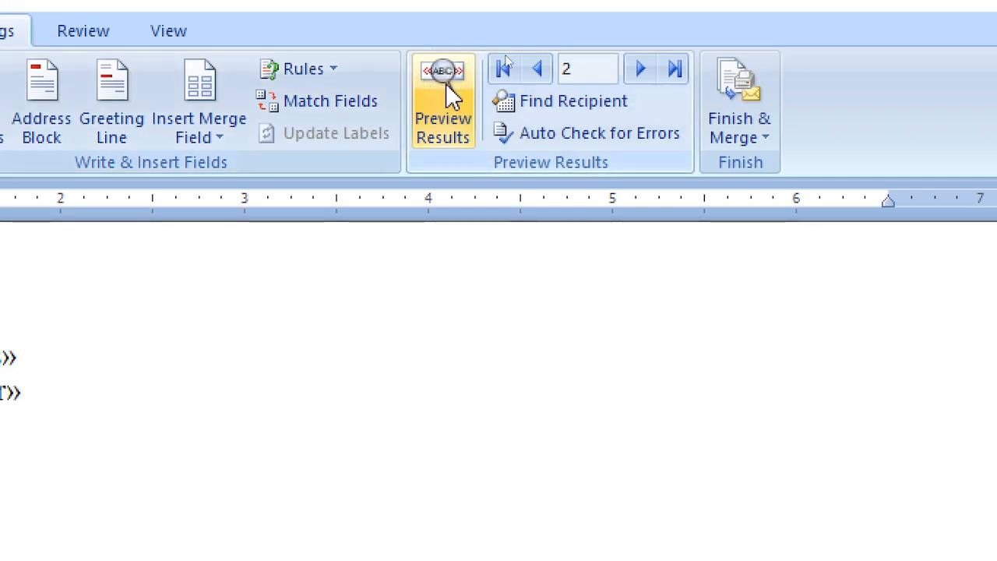
{"action": "left_click", "coordinate": [446, 83]}
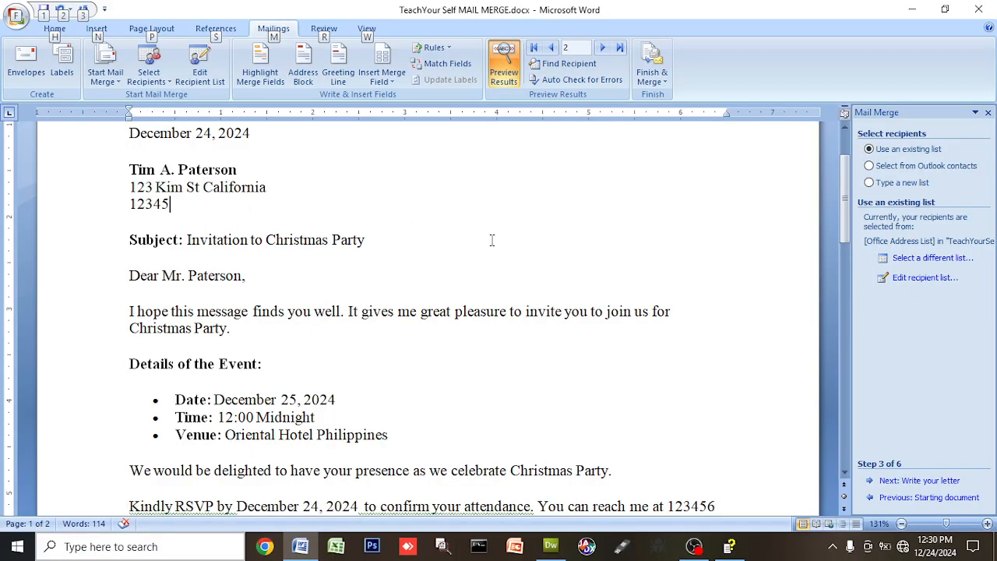
{"action": "scroll", "coordinate": [560, 210], "scroll_direction": "up", "scroll_amount": 2}
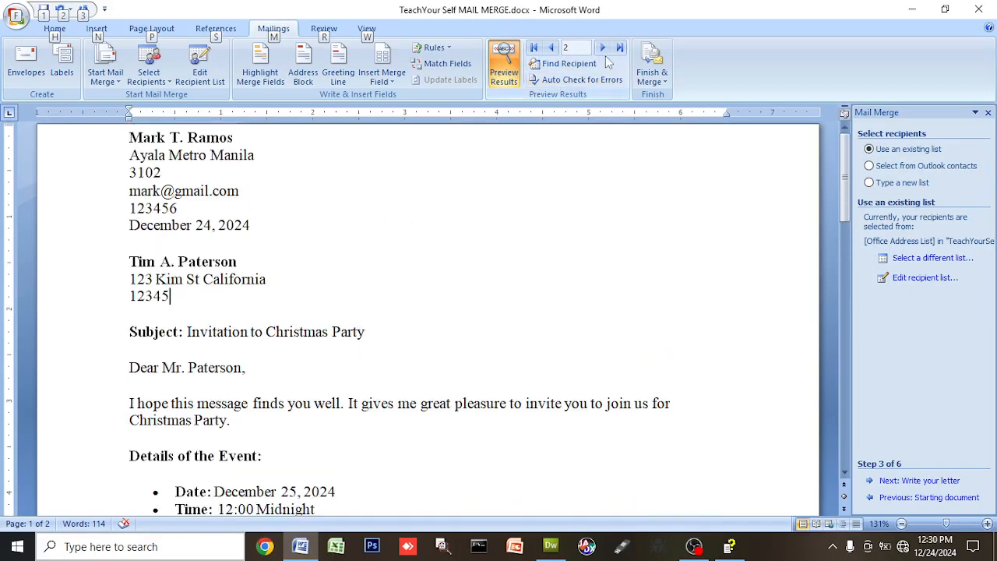
{"action": "left_click", "coordinate": [551, 48]}
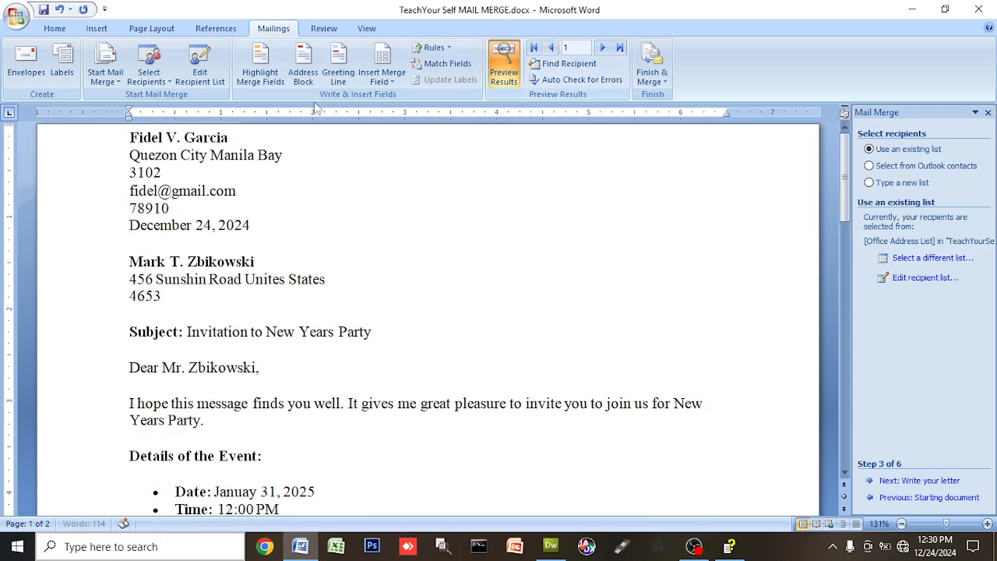
{"action": "left_click_drag", "start_coordinate": [130, 140], "coordinate": [193, 149]}
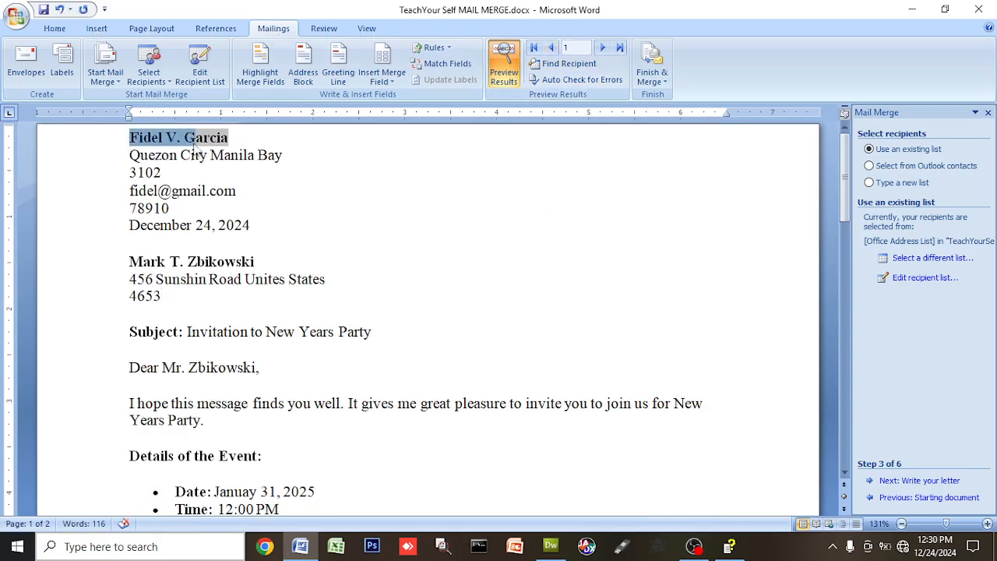
{"action": "left_click", "coordinate": [602, 47]}
{"action": "scroll", "coordinate": [422, 357], "scroll_direction": "down", "scroll_amount": 2}
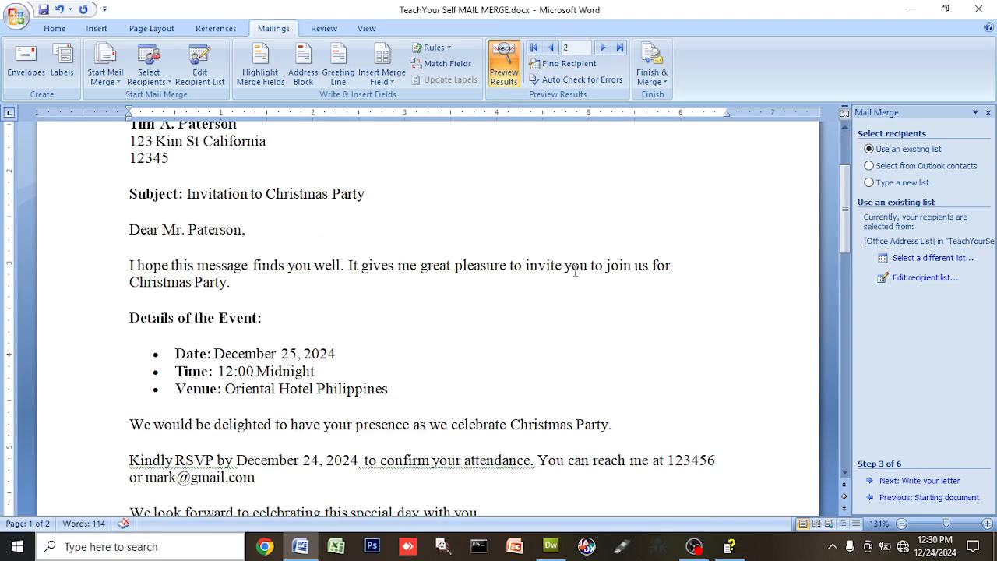
{"action": "double_click", "coordinate": [160, 279]}
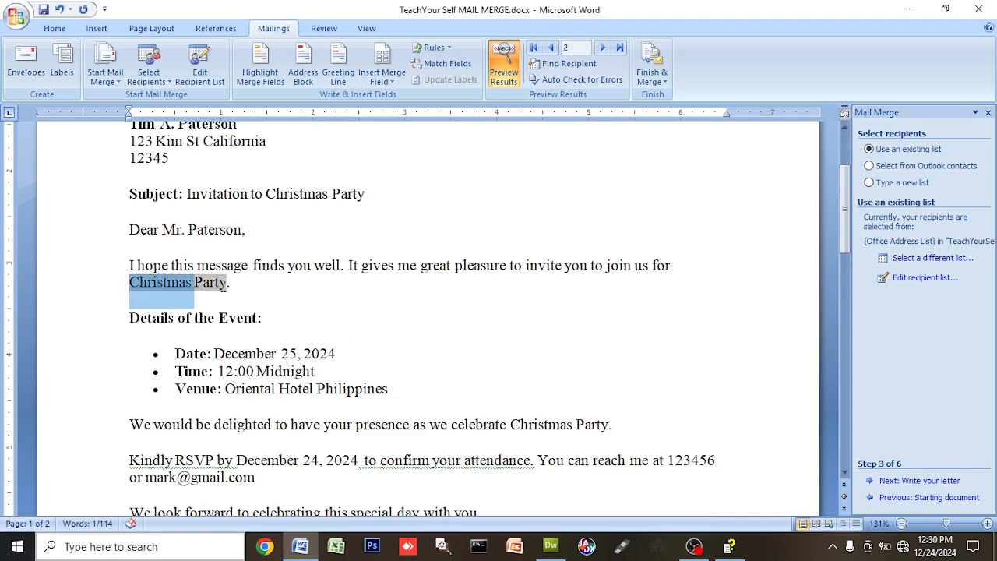
{"action": "left_click", "coordinate": [221, 282]}
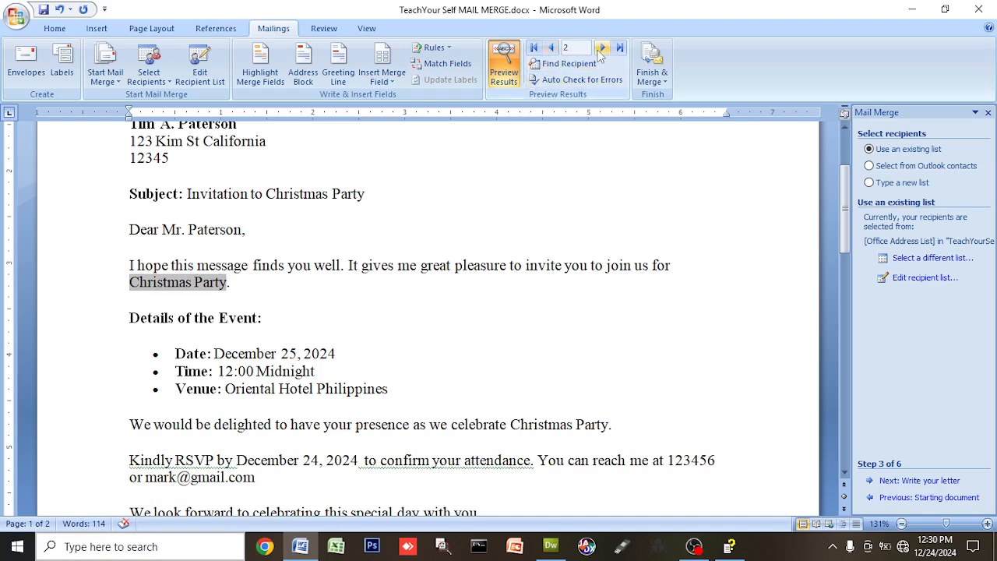
{"action": "left_click", "coordinate": [551, 48]}
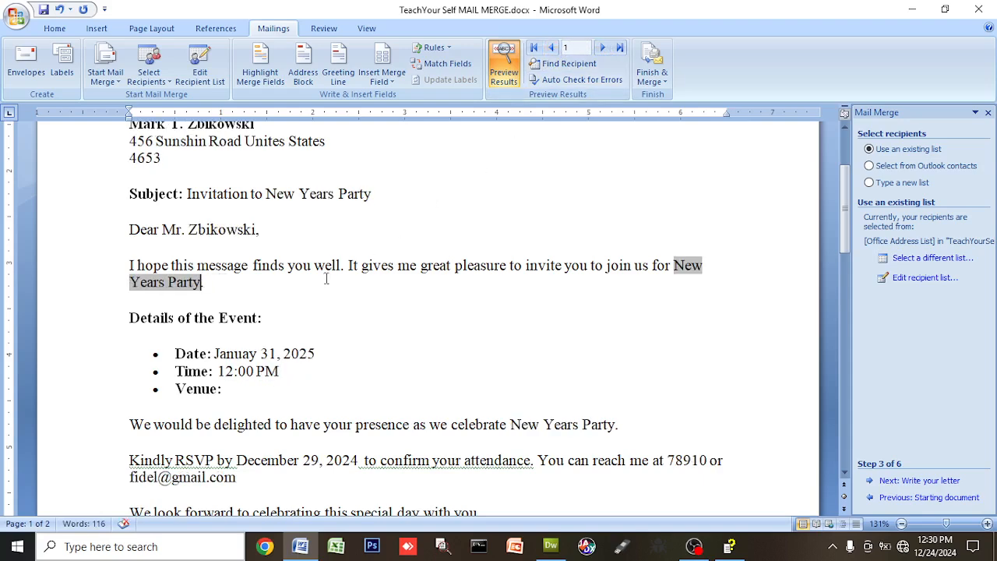
{"action": "scroll", "coordinate": [226, 235], "scroll_direction": "up", "scroll_amount": 3}
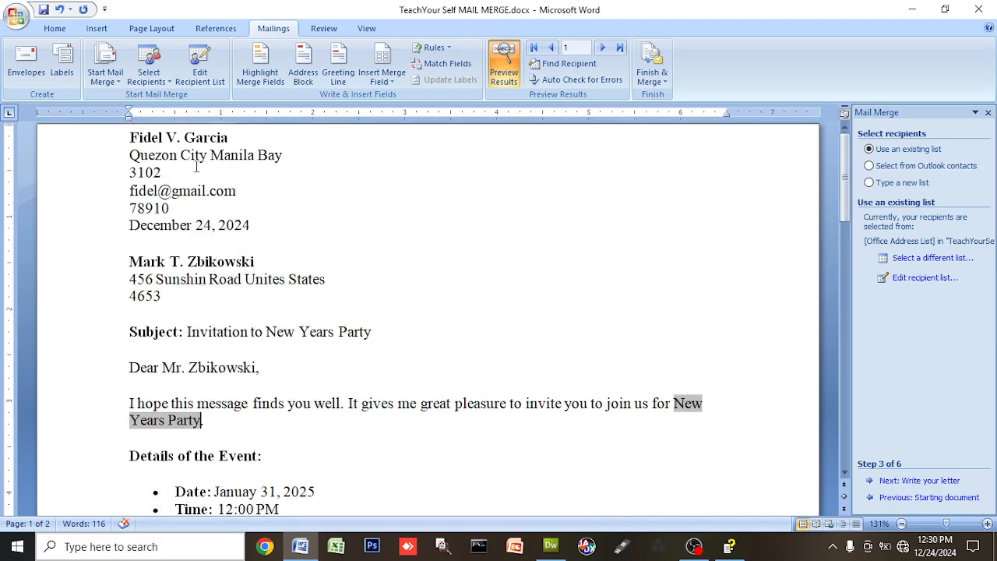
{"action": "left_click", "coordinate": [602, 48]}
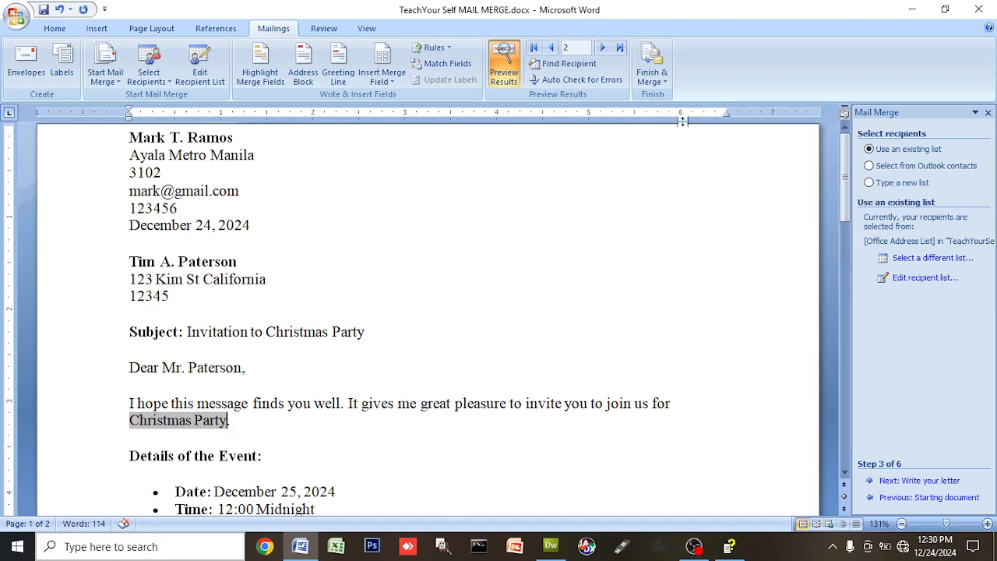
{"action": "left_click", "coordinate": [659, 80]}
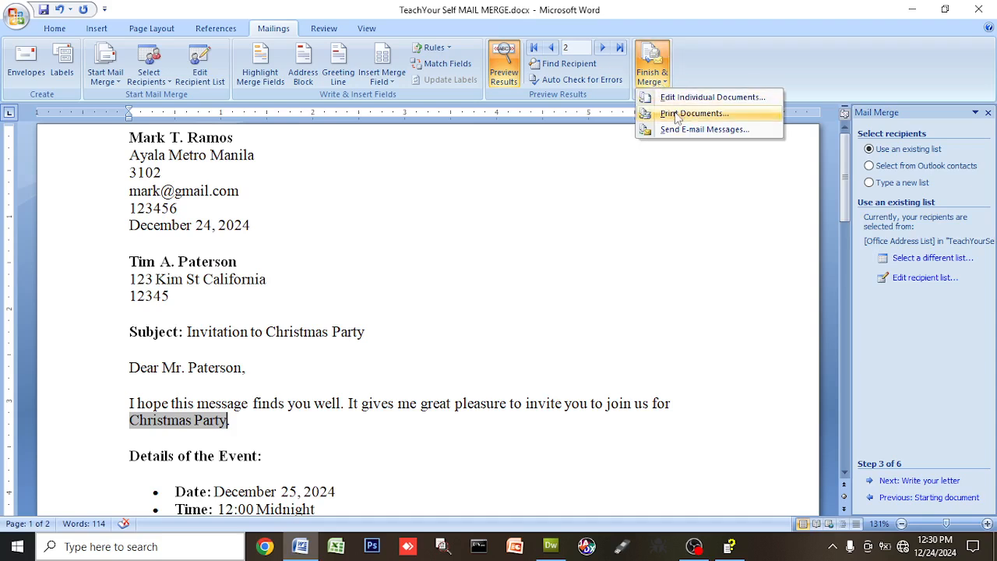
{"action": "left_click", "coordinate": [316, 304]}
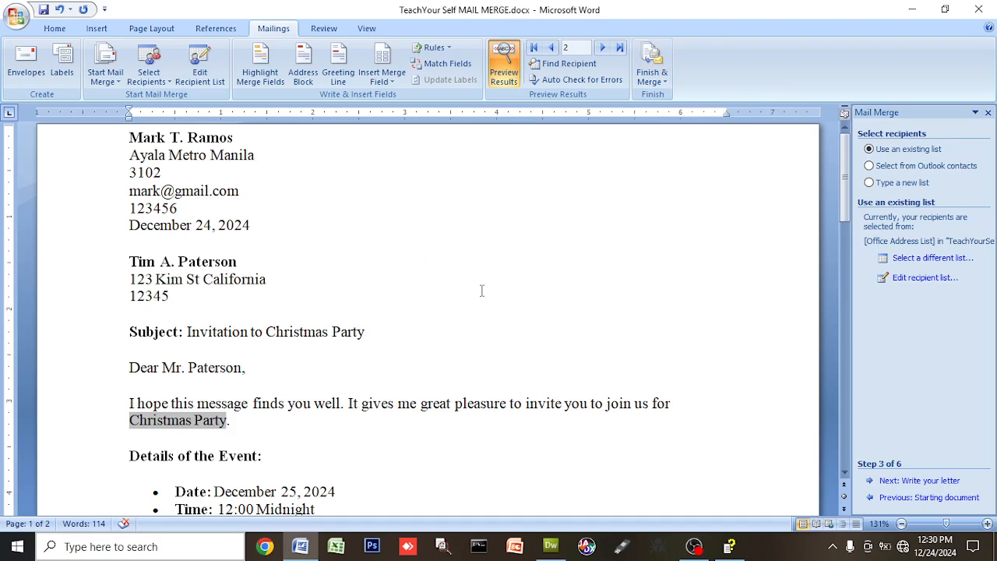
{"action": "scroll", "coordinate": [514, 336], "scroll_direction": "down", "scroll_amount": 4}
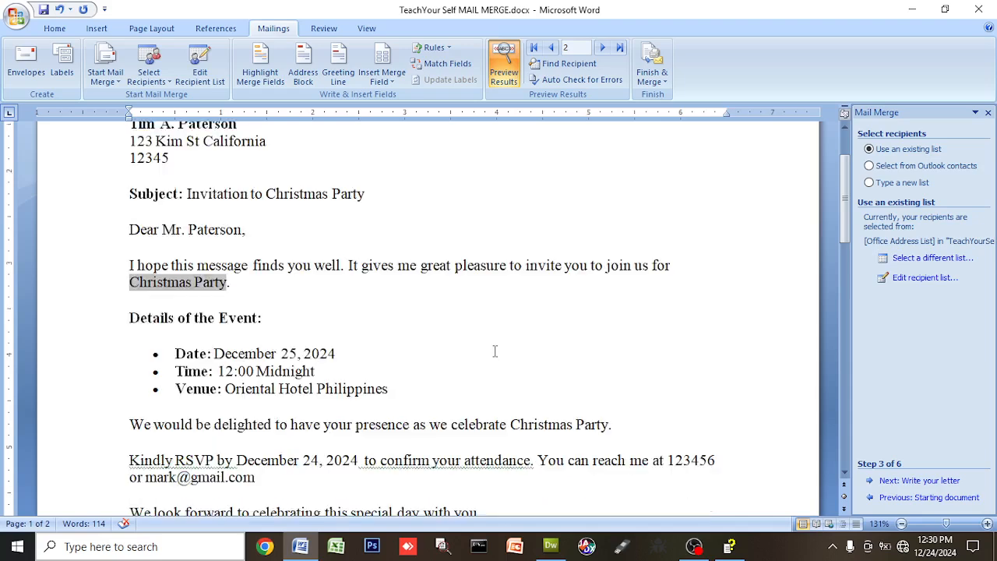
{"action": "left_click", "coordinate": [502, 316]}
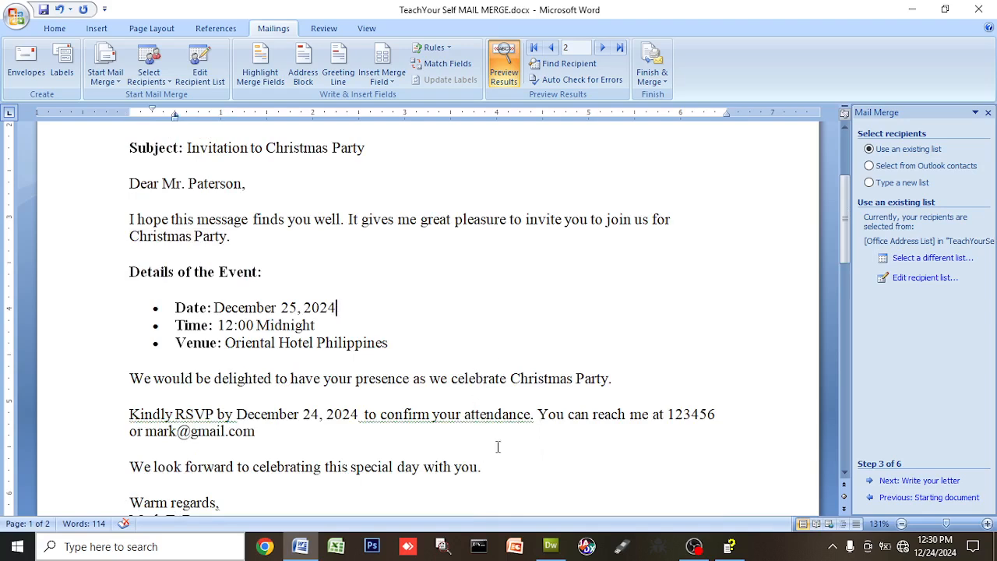
{"action": "left_click", "coordinate": [17, 22]}
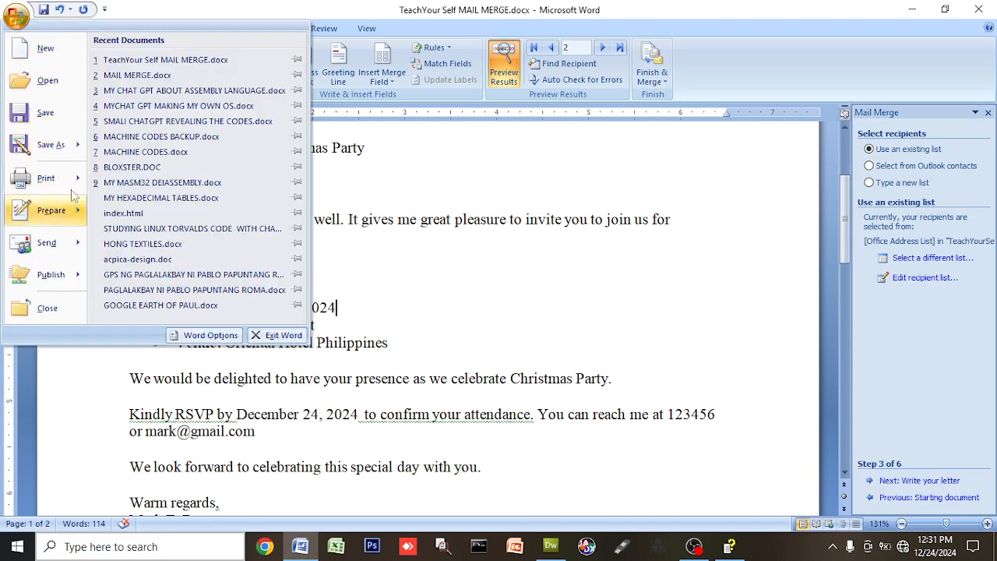
{"action": "key", "text": "super+plus"}
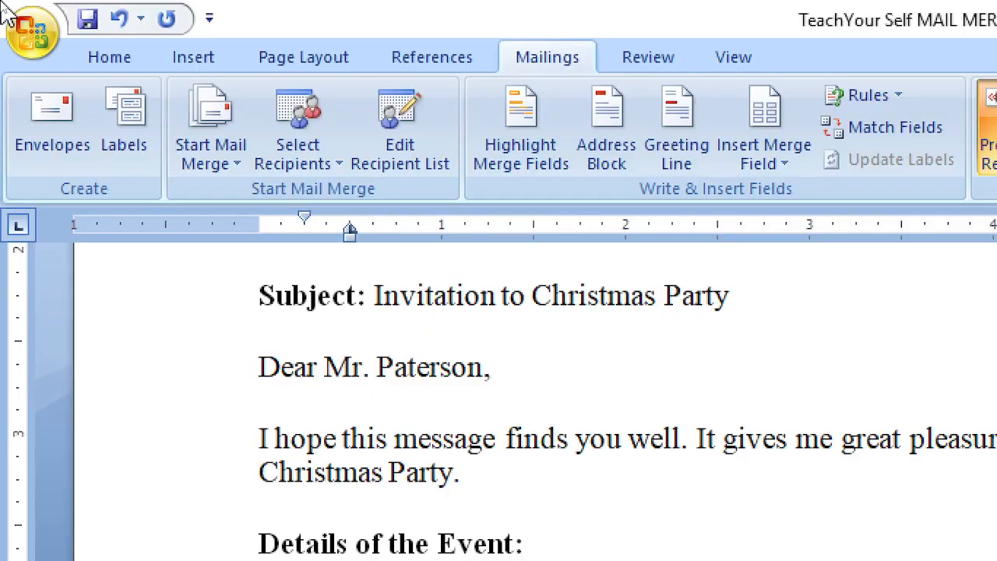
{"action": "left_click", "coordinate": [41, 40]}
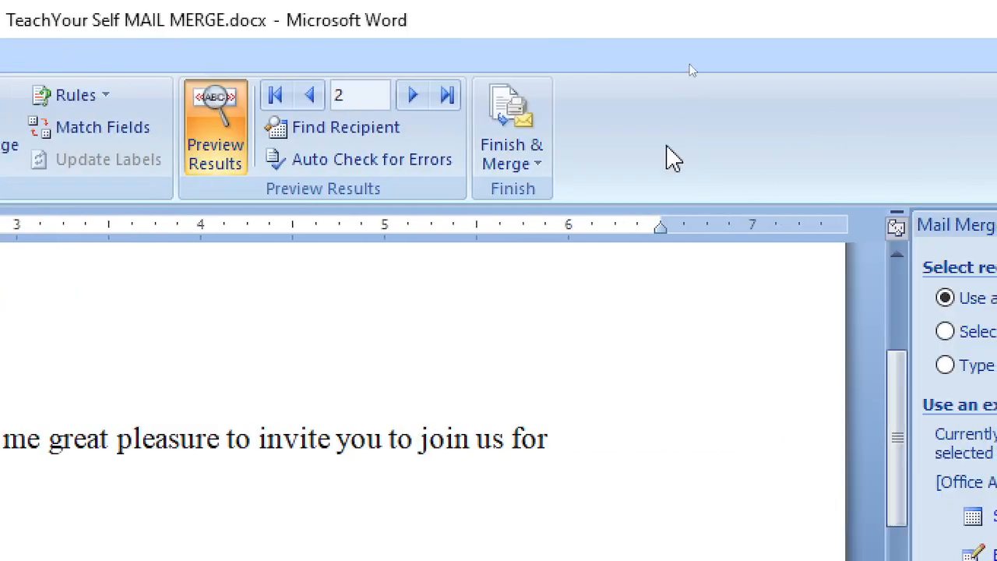
{"action": "left_click", "coordinate": [500, 123]}
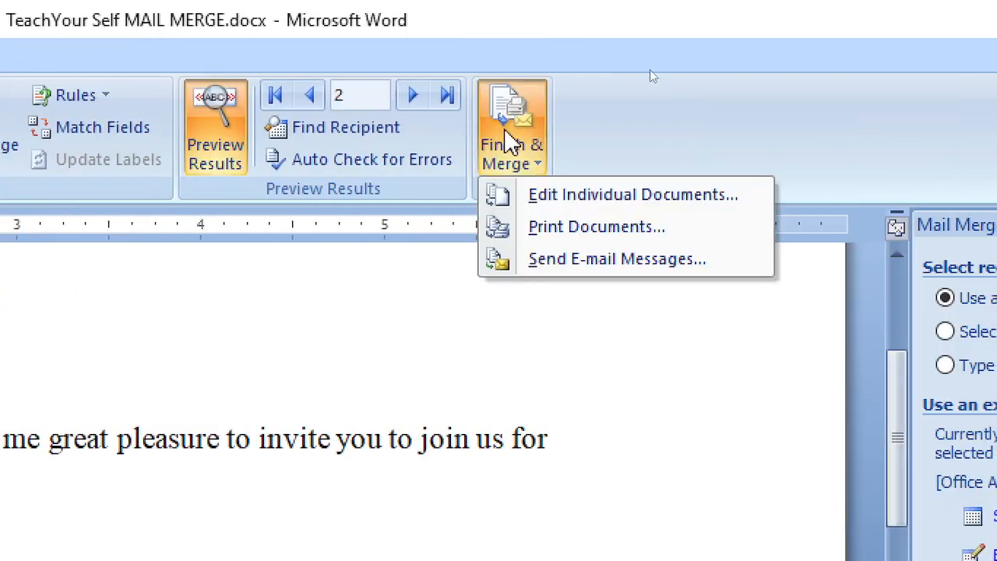
{"action": "left_click", "coordinate": [552, 232]}
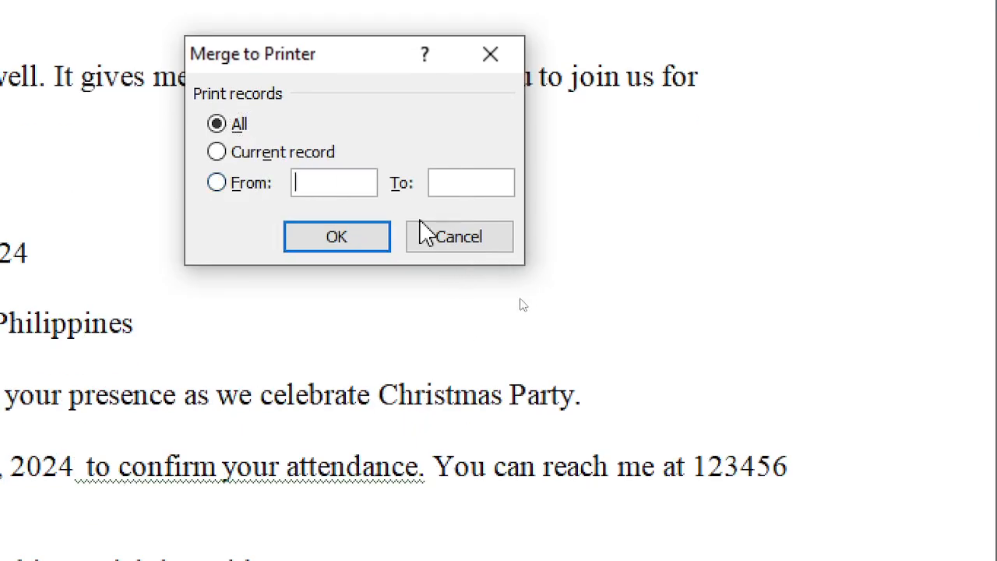
{"action": "left_click", "coordinate": [459, 236]}
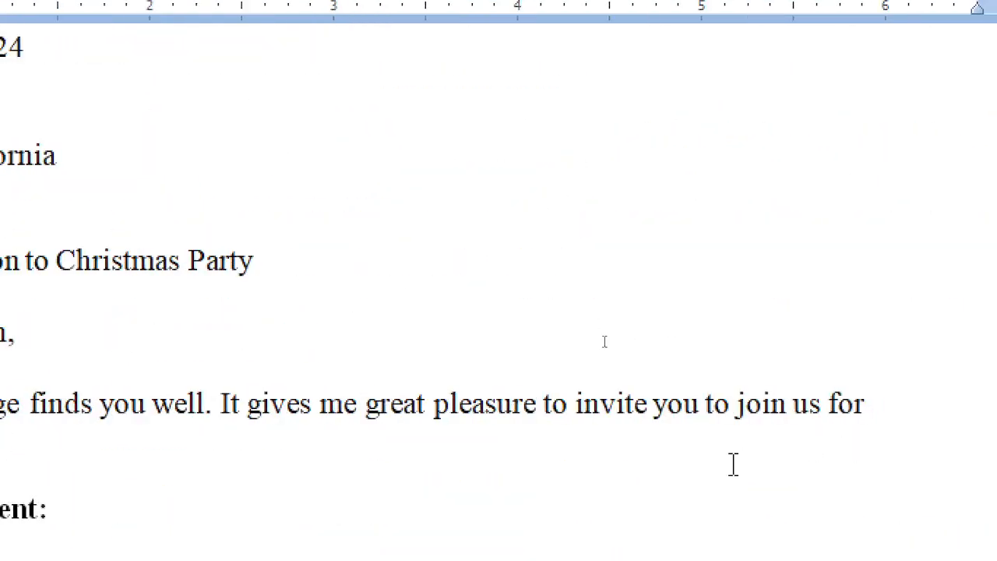
Insert a blank envelope page at the start of the document from Envelopes and Labels
{"action": "scroll", "coordinate": [726, 465], "scroll_direction": "down", "scroll_amount": 5}
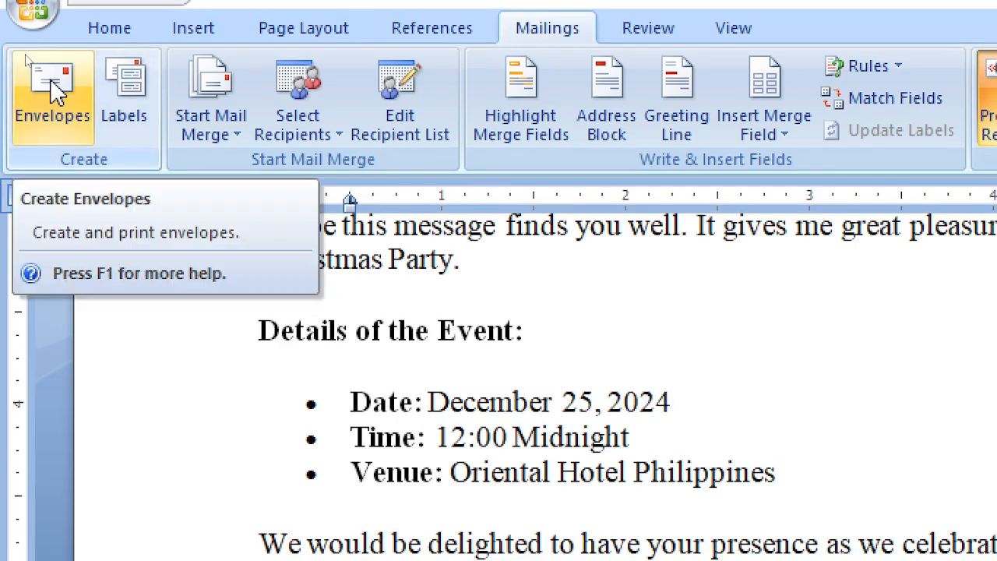
{"action": "left_click", "coordinate": [55, 89]}
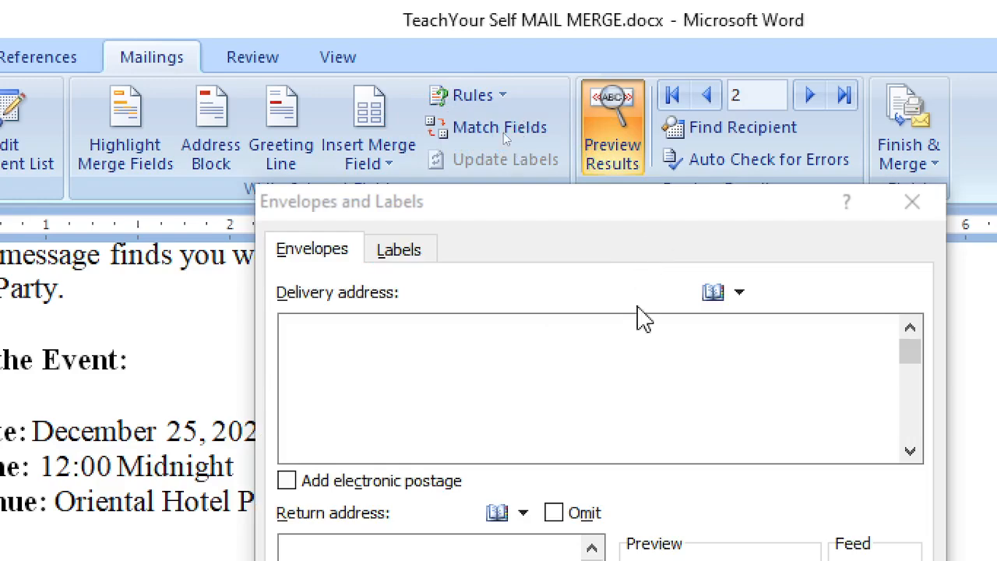
{"action": "left_click_drag", "start_coordinate": [583, 231], "coordinate": [491, 47]}
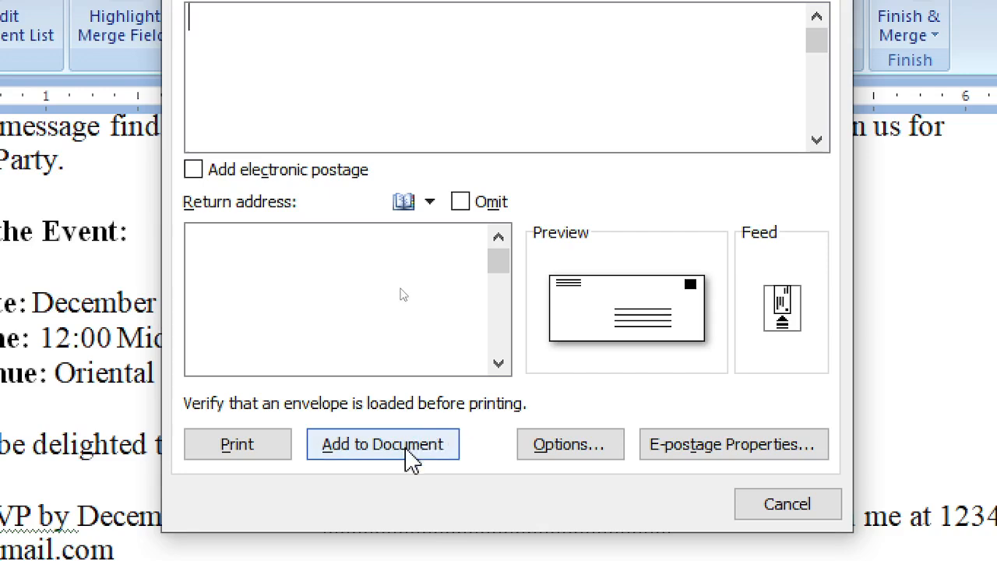
{"action": "left_click", "coordinate": [407, 452]}
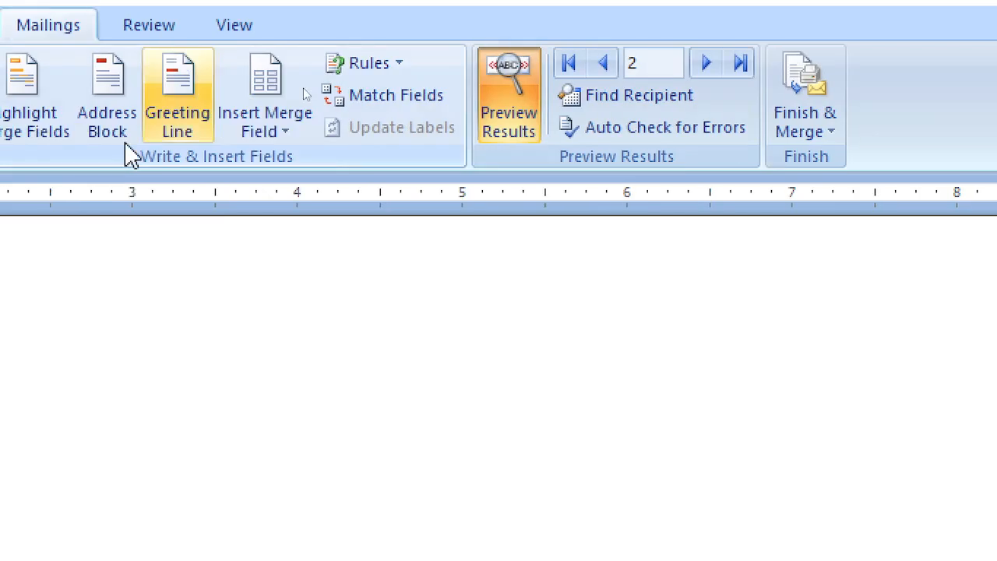
Place the Sender_FullName merge field on the envelope and turn off Preview Results
{"action": "left_click", "coordinate": [279, 130]}
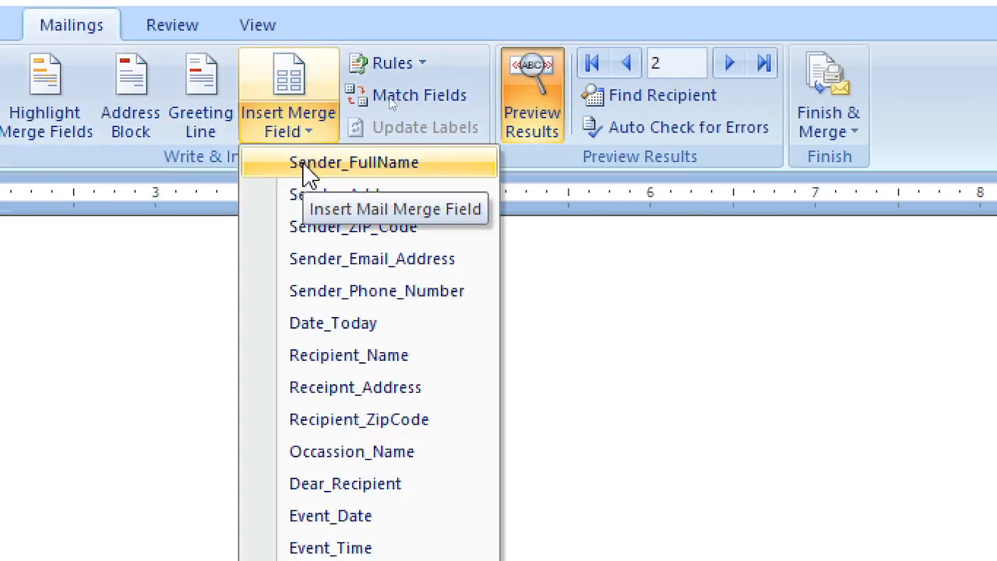
{"action": "left_click", "coordinate": [309, 166]}
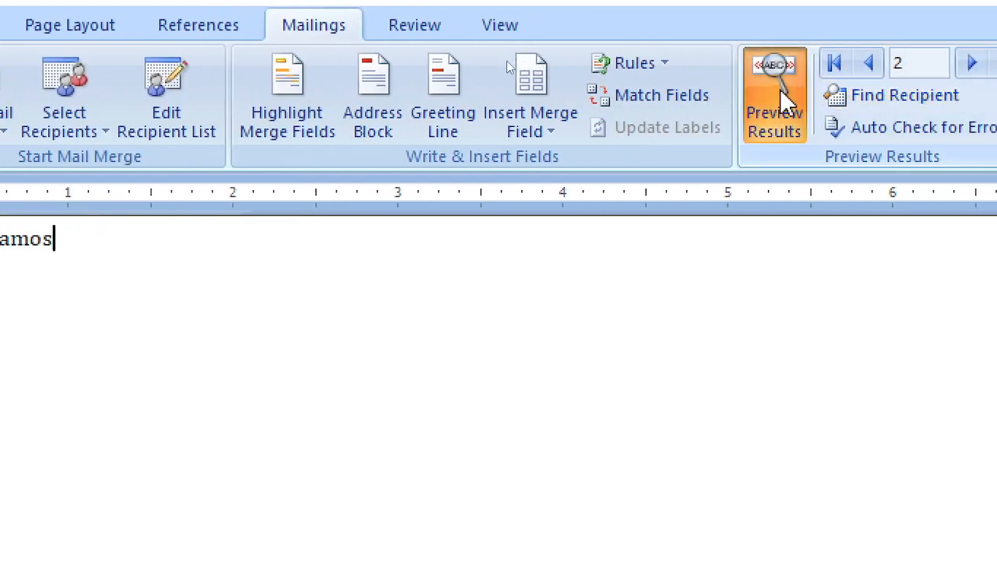
{"action": "left_click", "coordinate": [783, 96]}
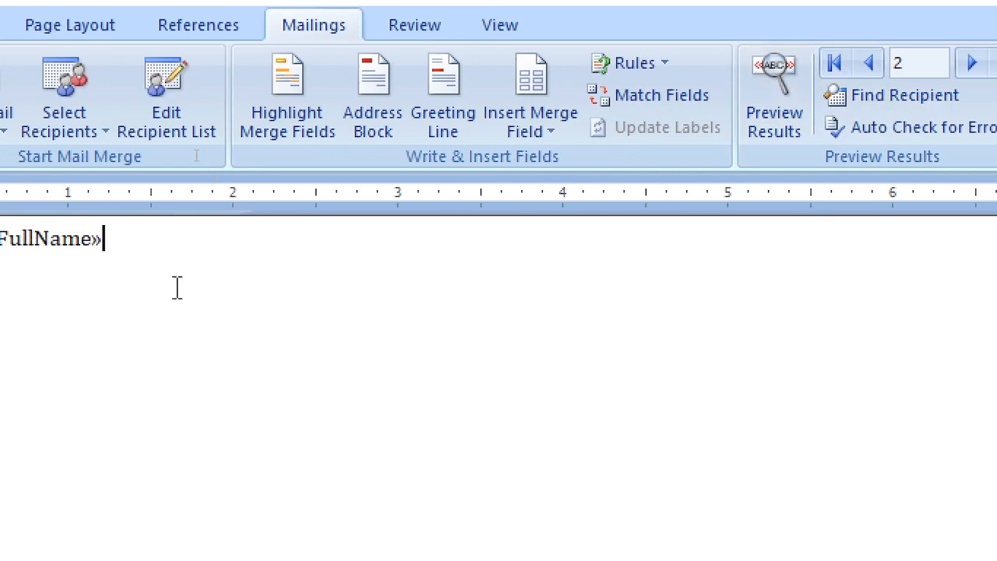
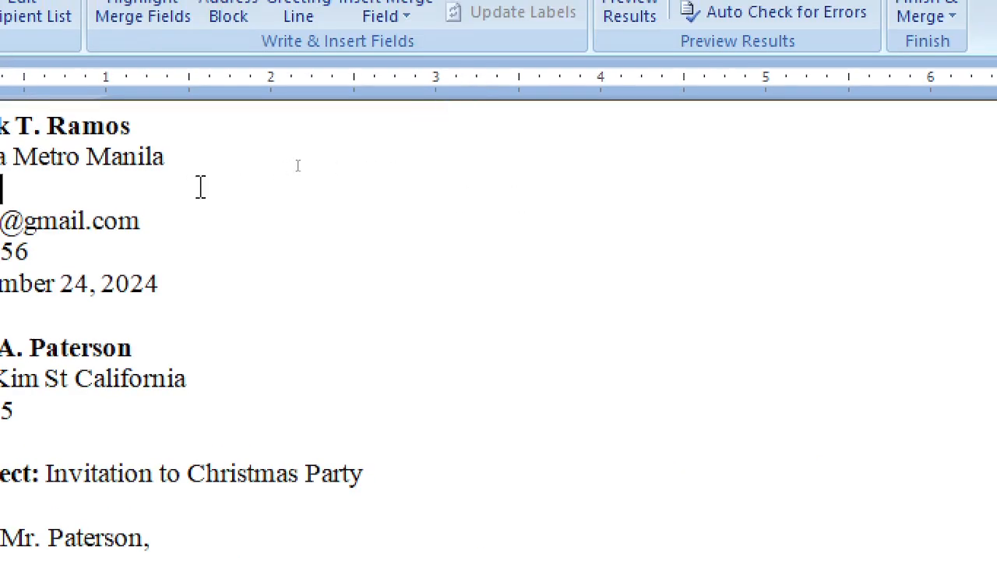
Enter the sender's ZIP code under the address line and turn on Highlight Merge Fields
{"action": "type", "text": "3102"}
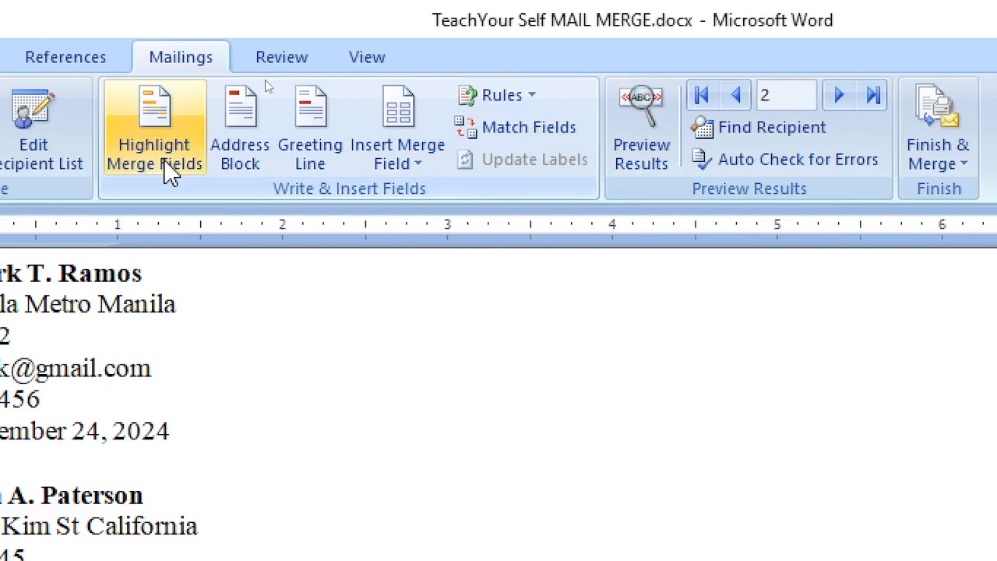
{"action": "left_click", "coordinate": [165, 159]}
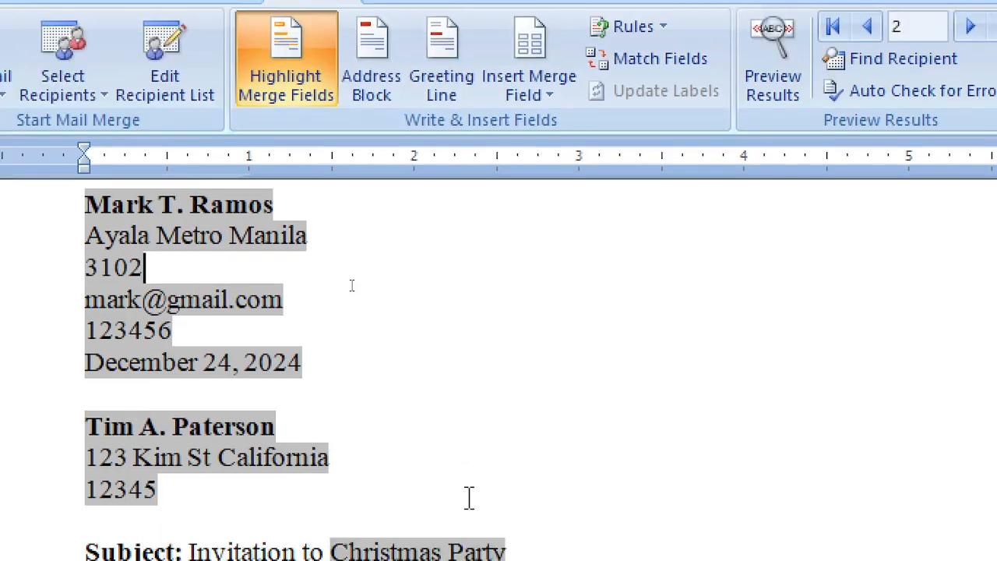
{"action": "scroll", "coordinate": [509, 493], "scroll_direction": "down", "scroll_amount": 3}
{"action": "scroll", "coordinate": [658, 479], "scroll_direction": "down", "scroll_amount": 2}
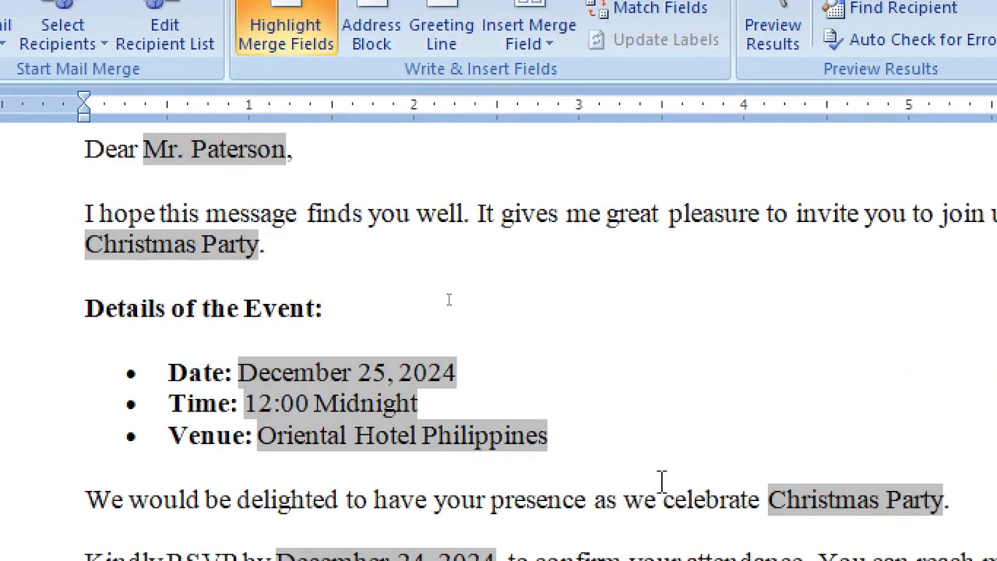
{"action": "scroll", "coordinate": [636, 456], "scroll_direction": "down", "scroll_amount": 2}
{"action": "scroll", "coordinate": [725, 494], "scroll_direction": "down", "scroll_amount": 1}
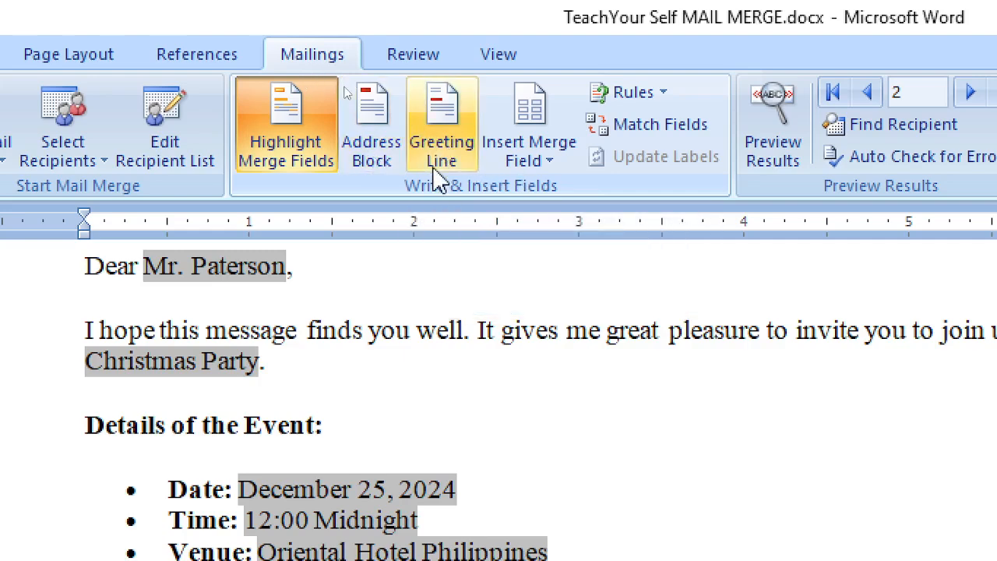
{"action": "left_click", "coordinate": [118, 289]}
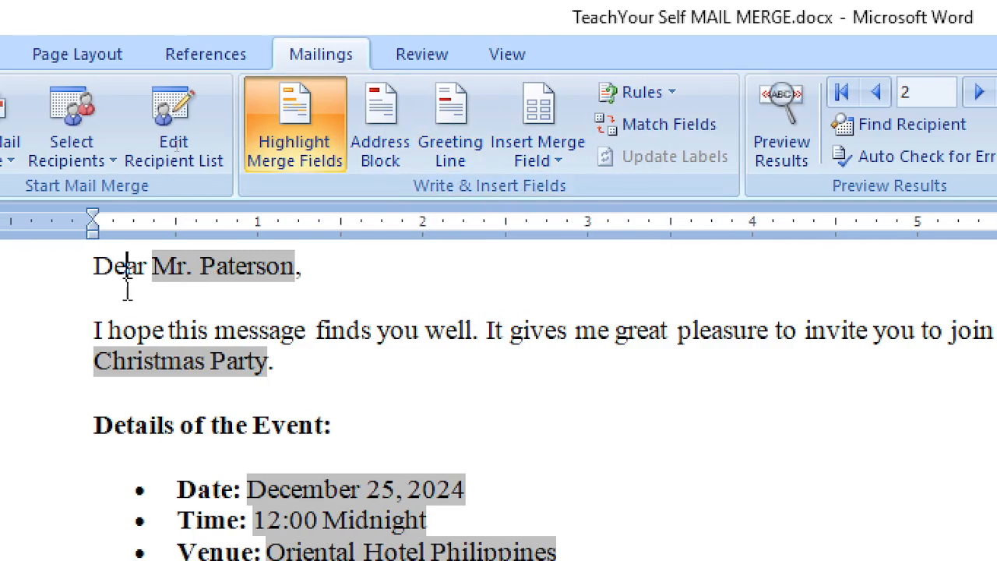
{"action": "scroll", "coordinate": [375, 306], "scroll_direction": "up", "scroll_amount": 2}
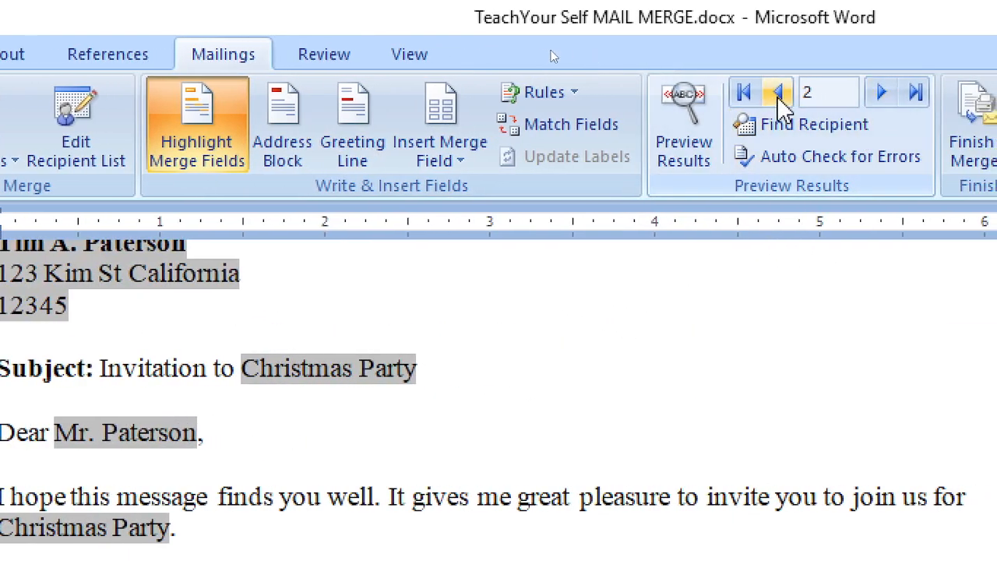
Toggle Preview Results off and back on, then set the previewed record number to 1
{"action": "left_click", "coordinate": [778, 93]}
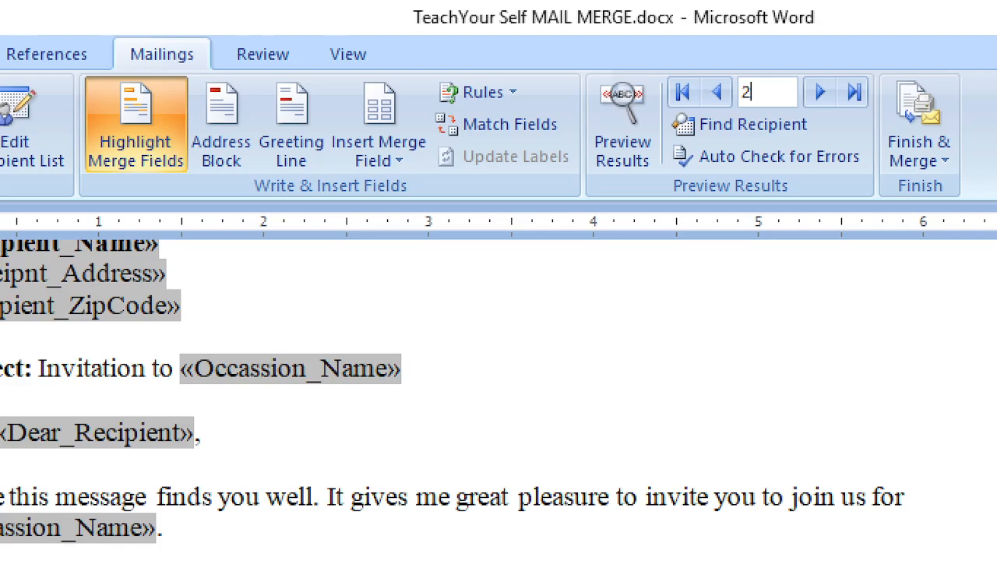
{"action": "key", "text": "Return"}
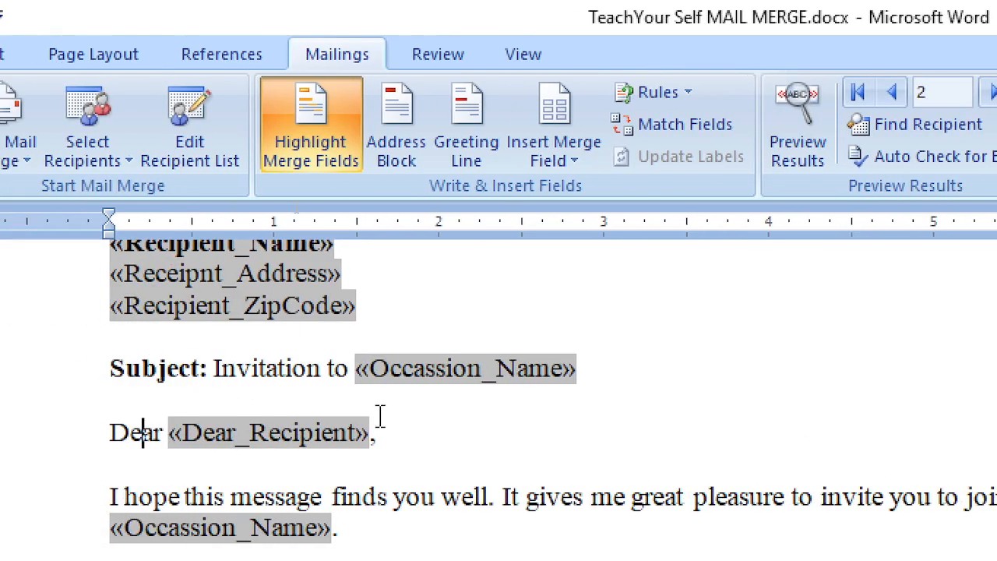
{"action": "scroll", "coordinate": [379, 415], "scroll_direction": "up", "scroll_amount": 3}
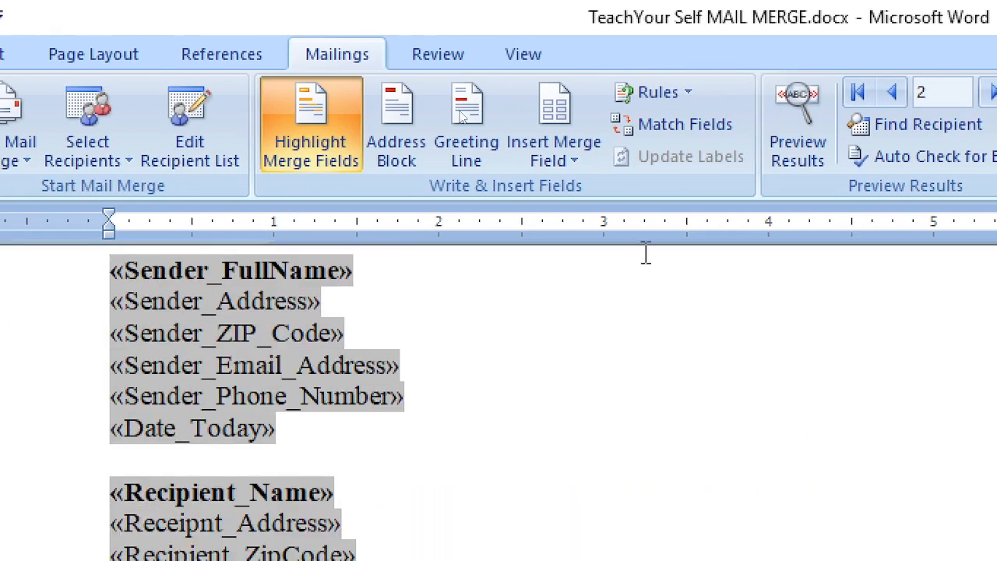
{"action": "left_click", "coordinate": [805, 147]}
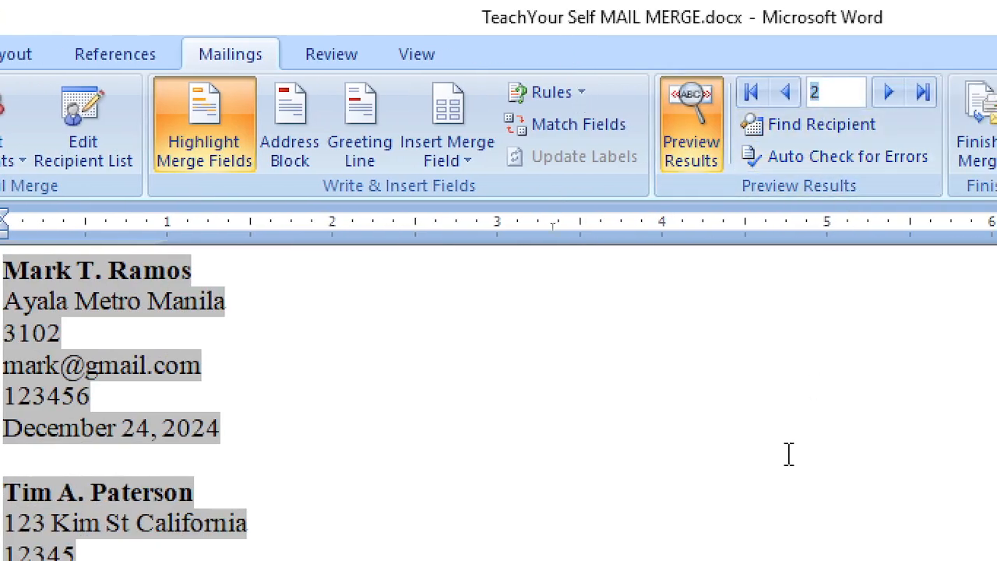
{"action": "key", "text": "Return"}
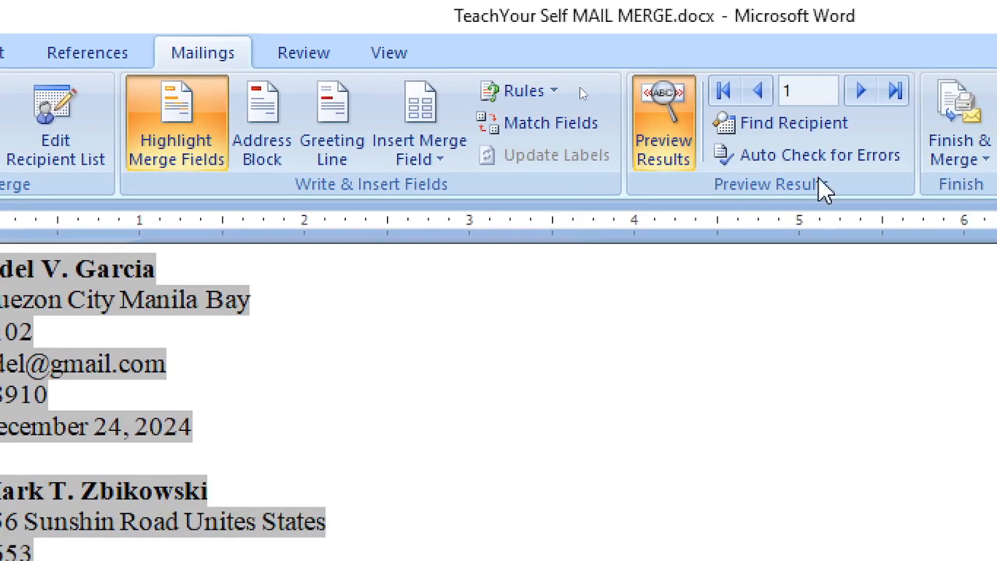
Use Find Recipient on the Sender_FullName field with part of the sender's first name to reach record 2
{"action": "left_click", "coordinate": [782, 124]}
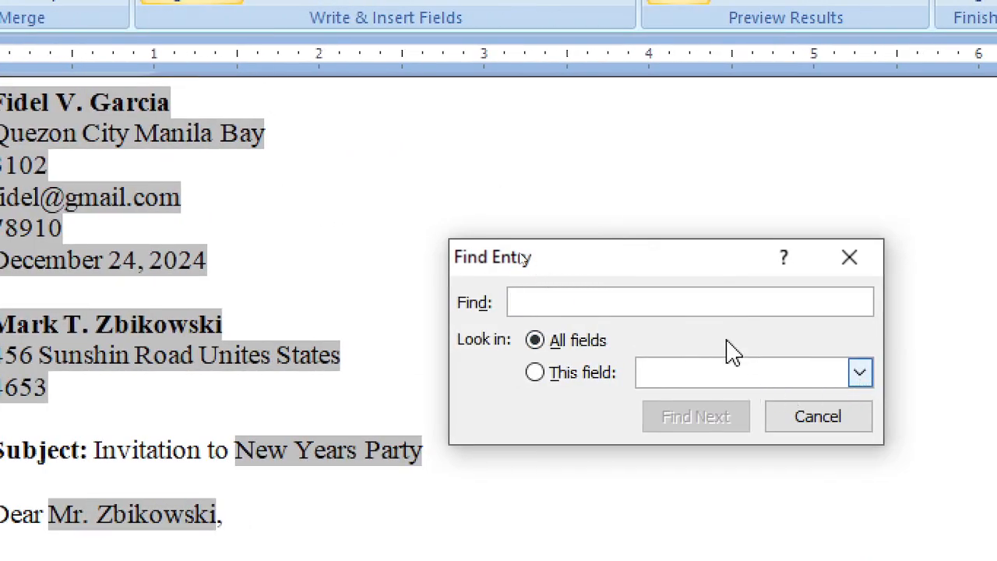
{"action": "left_click", "coordinate": [771, 374]}
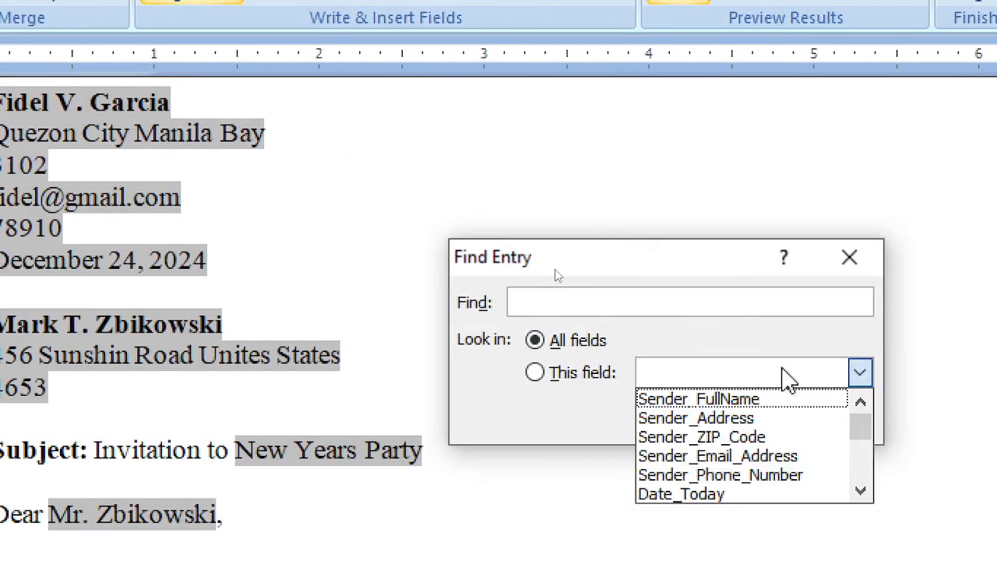
{"action": "left_click", "coordinate": [744, 403]}
{"action": "left_click", "coordinate": [612, 302]}
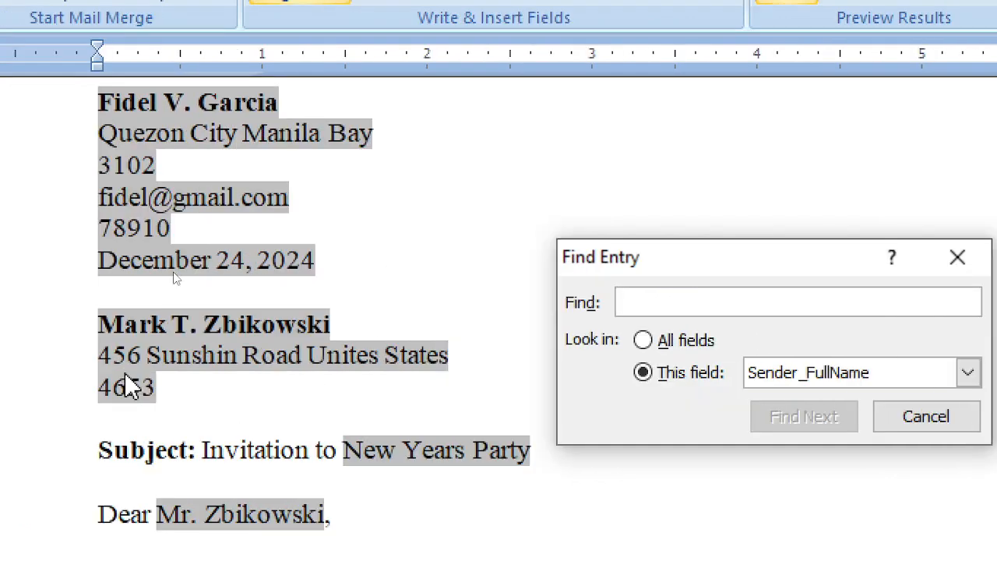
{"action": "type", "text": "mark"}
{"action": "key", "text": "Return"}
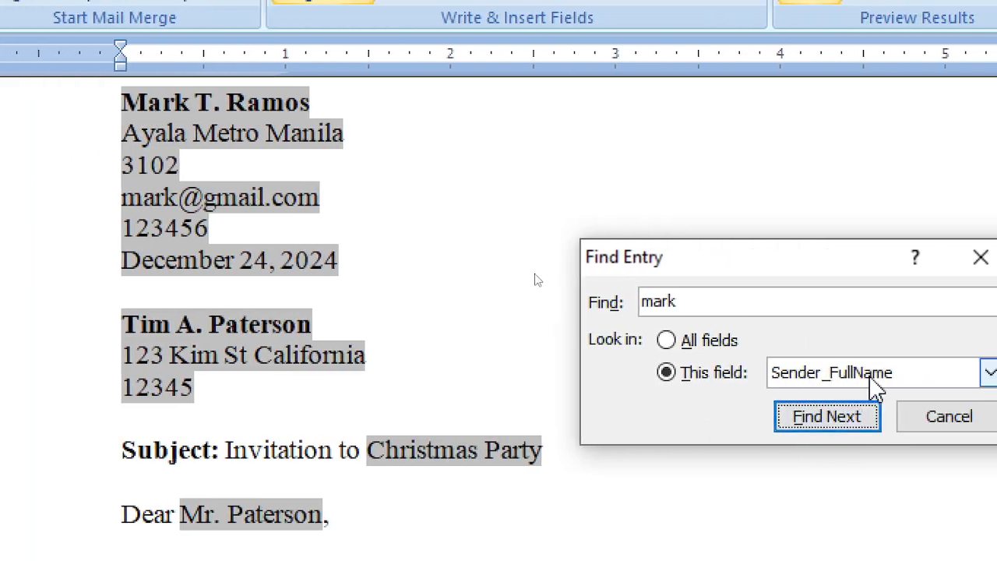
{"action": "left_click", "coordinate": [872, 374]}
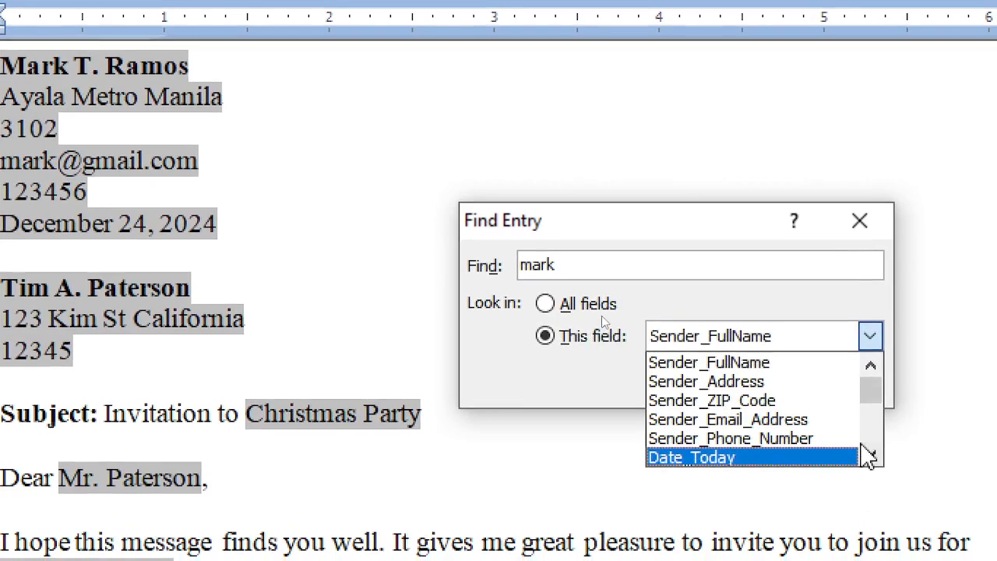
{"action": "left_click", "coordinate": [775, 387]}
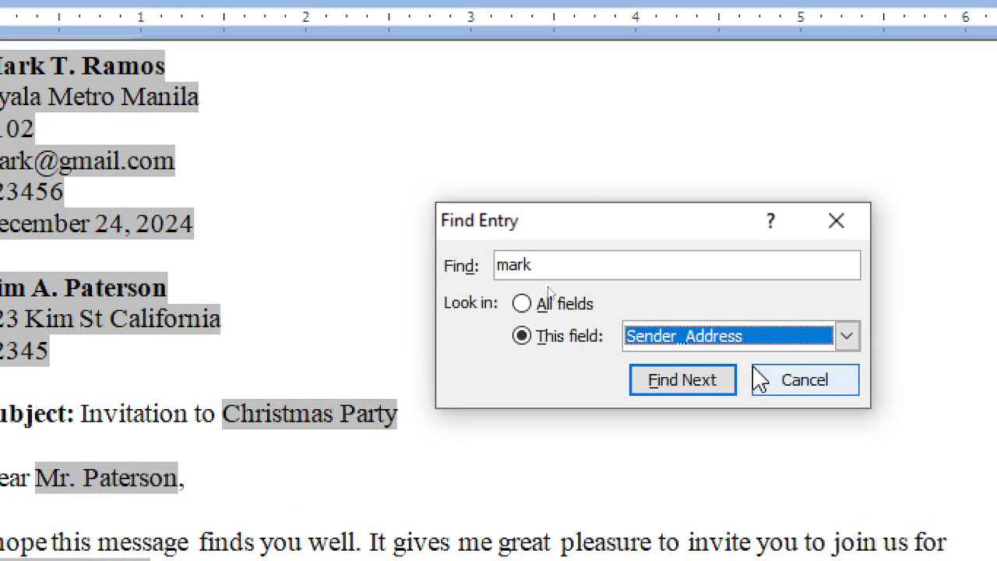
{"action": "left_click", "coordinate": [804, 381]}
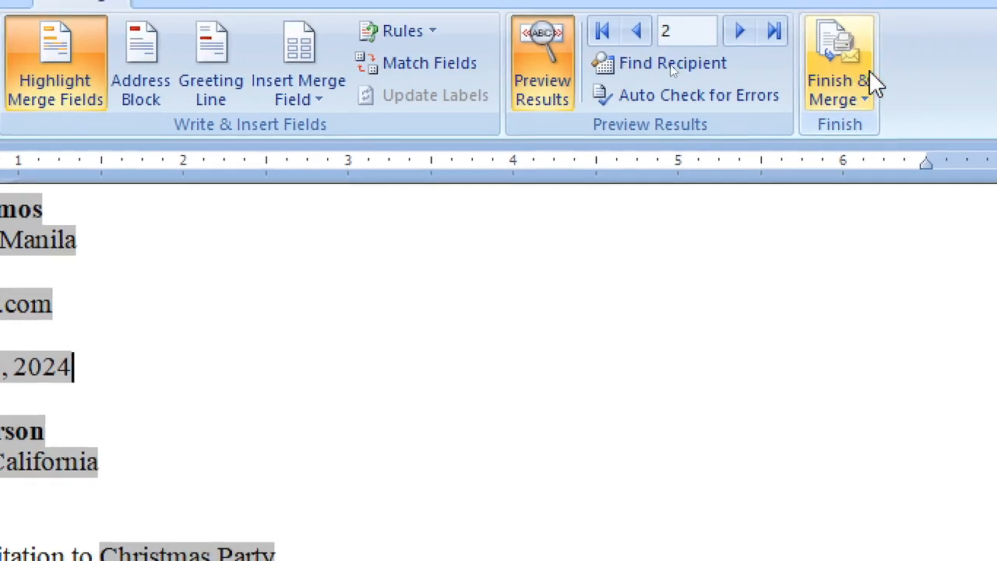
{"action": "left_click", "coordinate": [849, 78]}
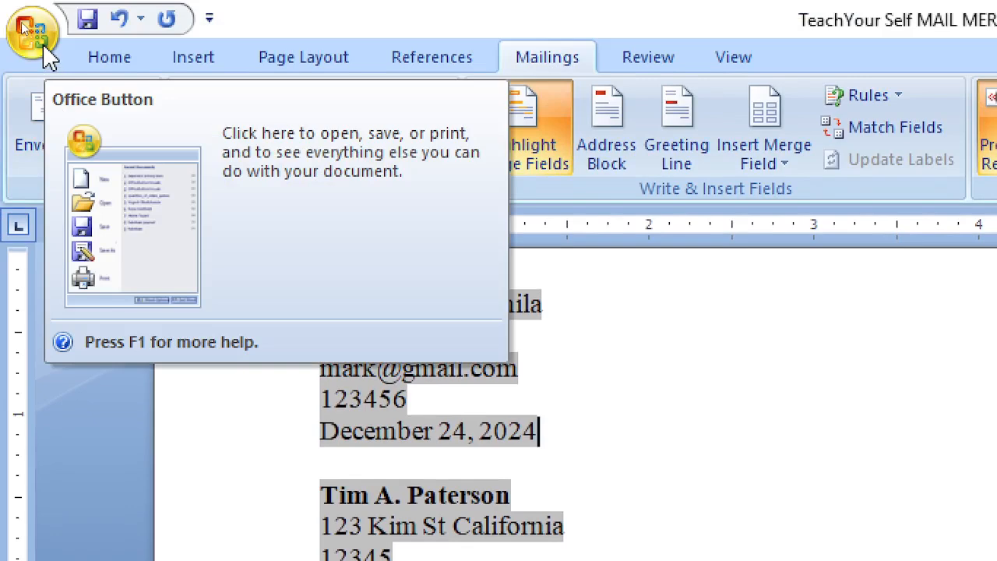
Create a new blank document, Document2, from the Office Button's New dialog
{"action": "left_click", "coordinate": [31, 31]}
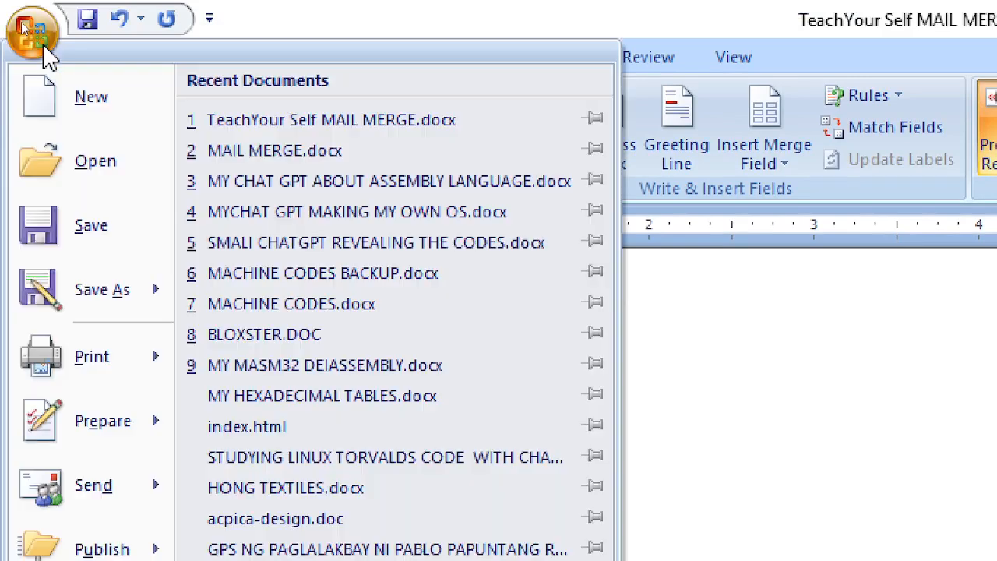
{"action": "left_click", "coordinate": [87, 100]}
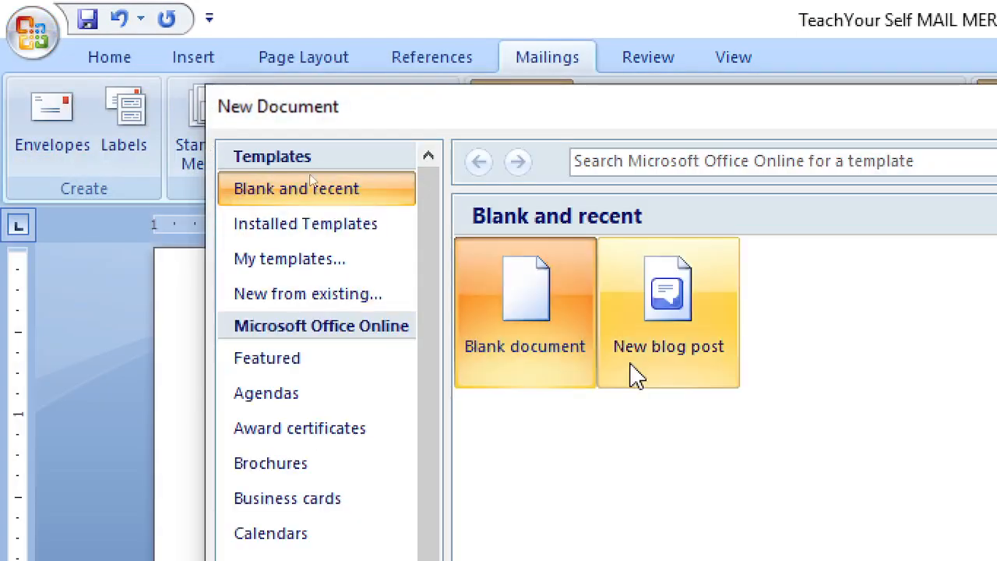
{"action": "double_click", "coordinate": [554, 302]}
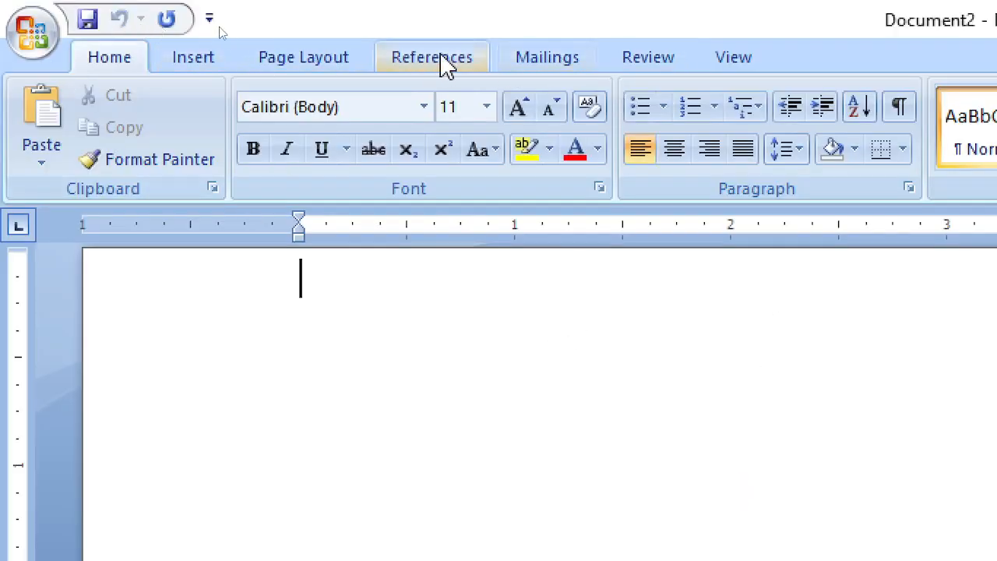
{"action": "left_click", "coordinate": [320, 64]}
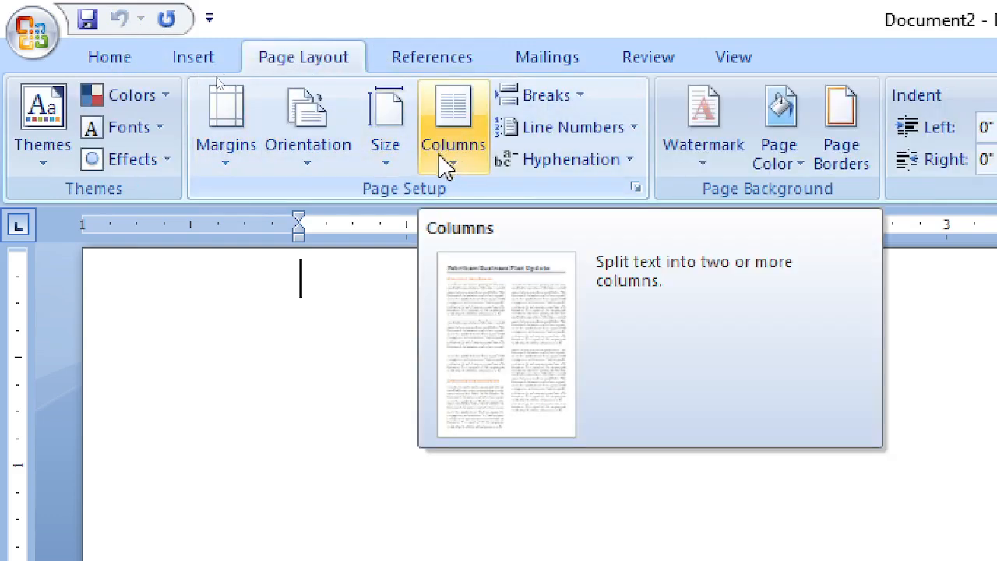
After checking More Paper Sizes, choose Envelope #10 (4.12" x 9.5") from the Size list
{"action": "left_click", "coordinate": [394, 173]}
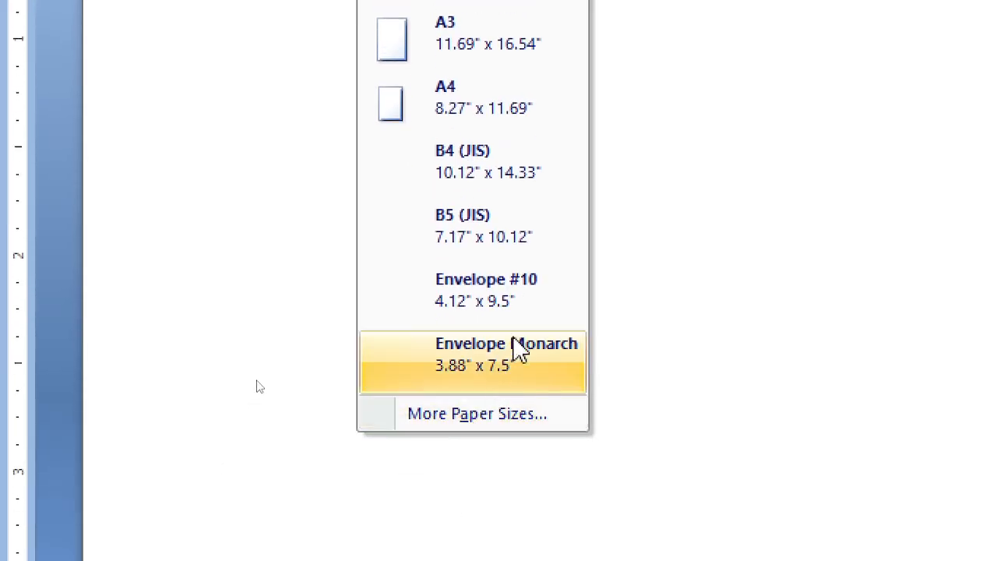
{"action": "left_click", "coordinate": [499, 419]}
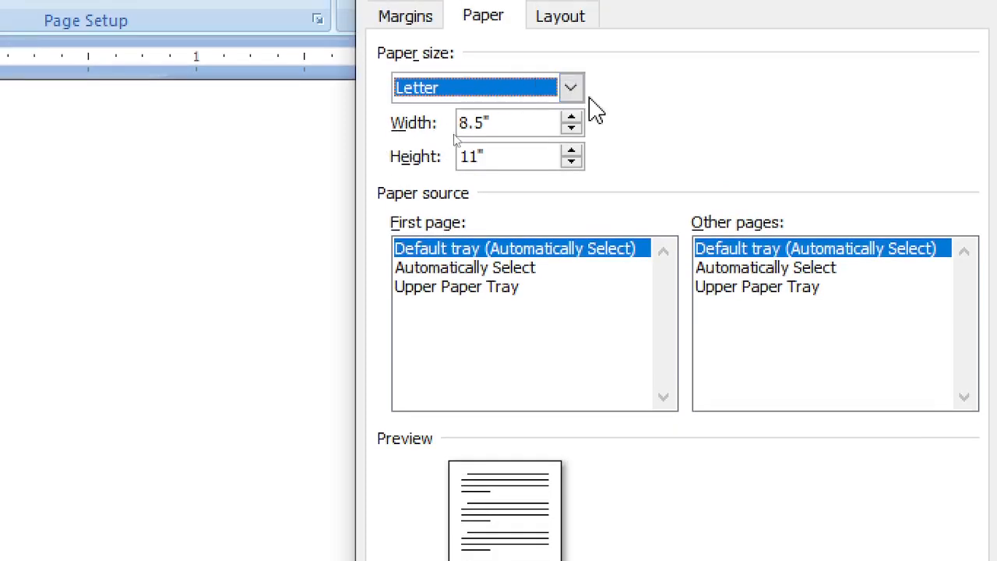
{"action": "left_click", "coordinate": [490, 123]}
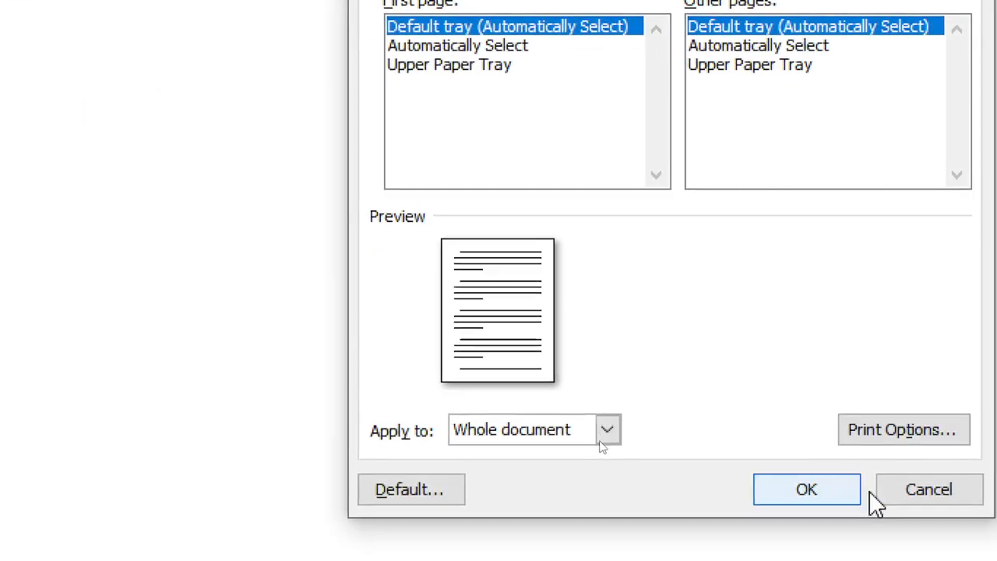
{"action": "left_click", "coordinate": [895, 502]}
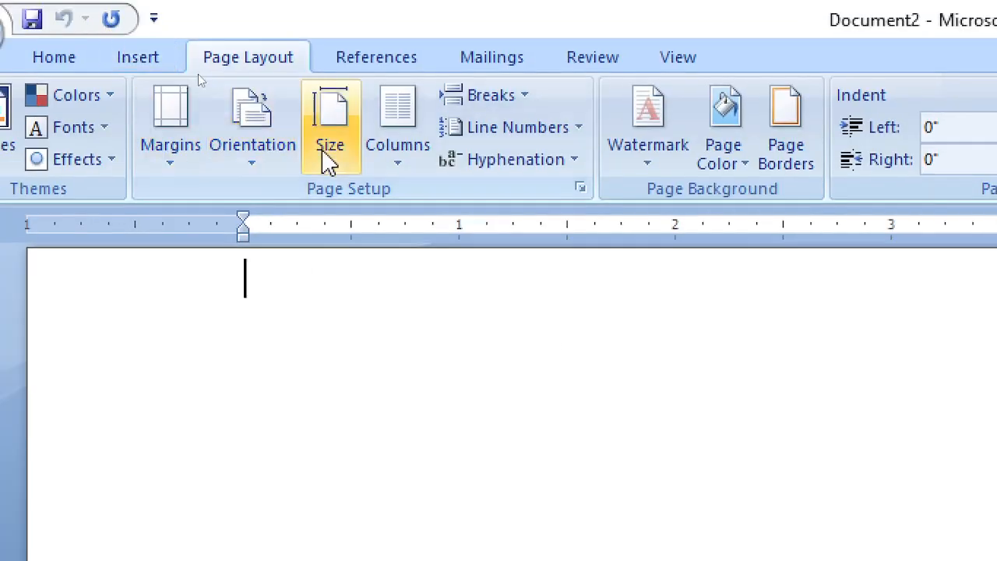
{"action": "left_click", "coordinate": [329, 156]}
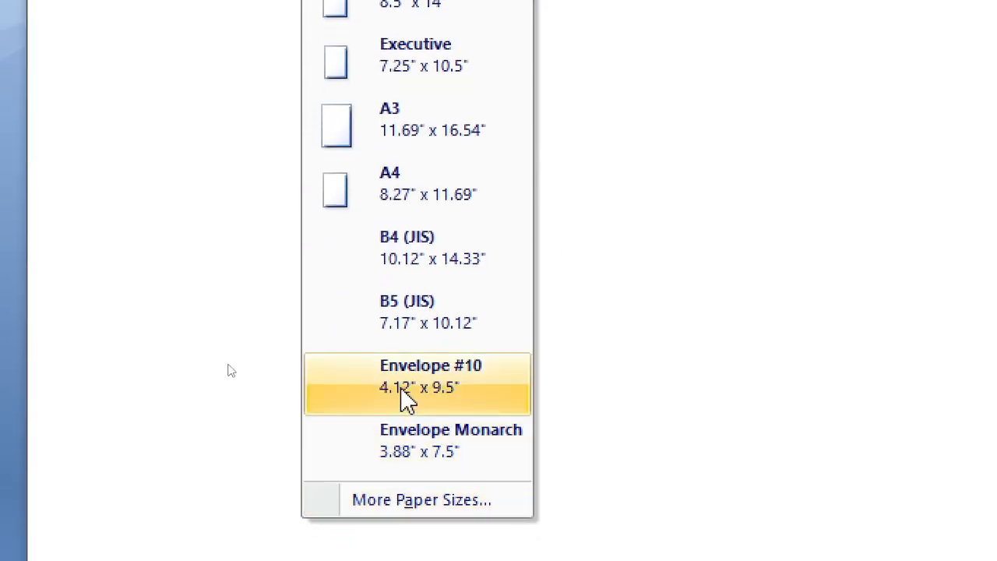
{"action": "left_click", "coordinate": [405, 387]}
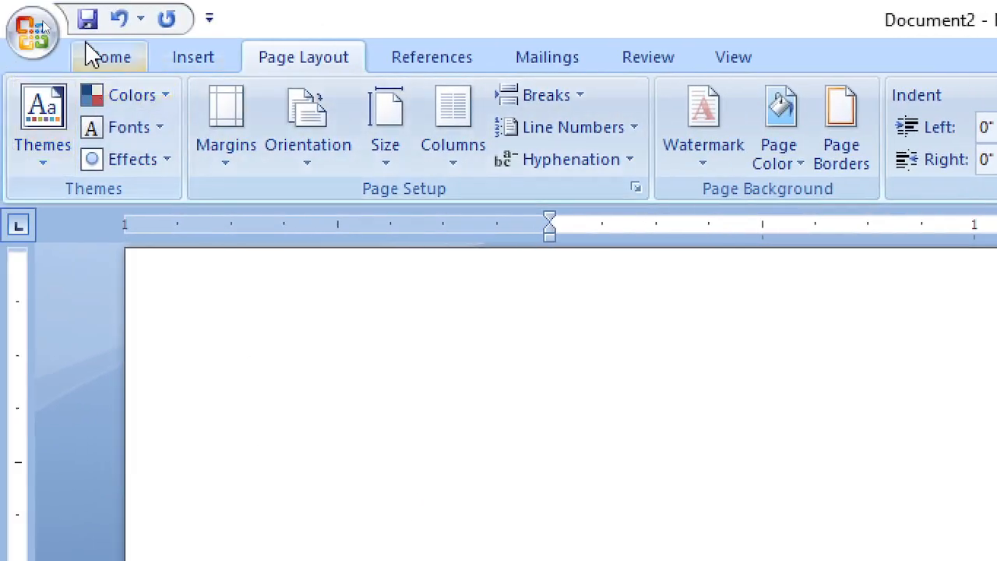
Open Print Preview and switch the envelope page to Landscape orientation
{"action": "left_click", "coordinate": [47, 34]}
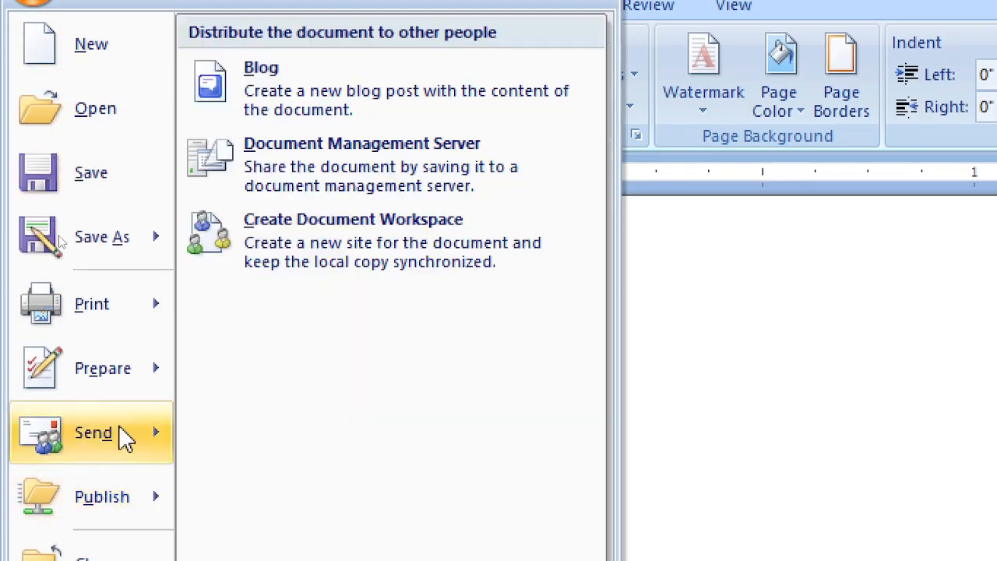
{"action": "mouse_move", "coordinate": [124, 371]}
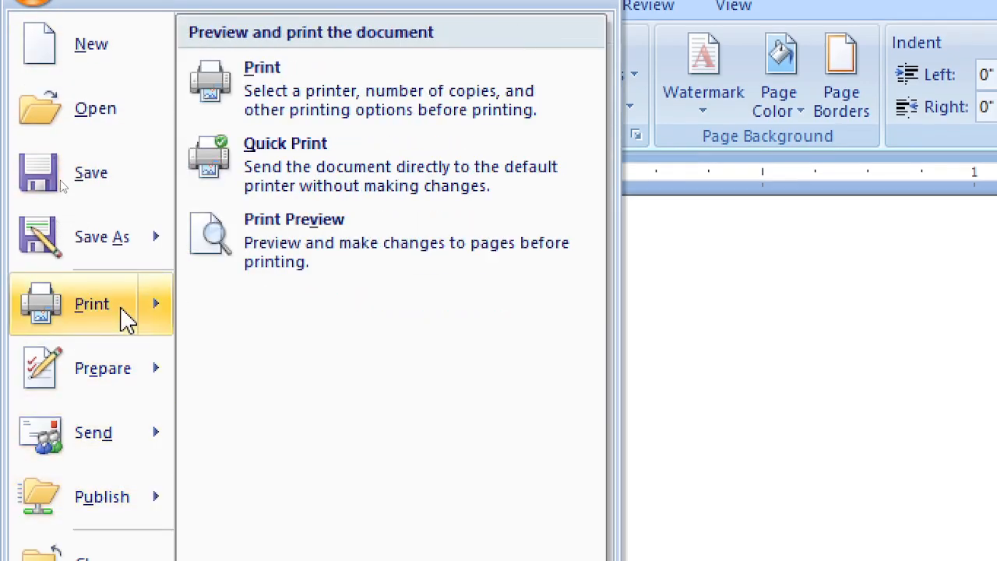
{"action": "left_click", "coordinate": [302, 253]}
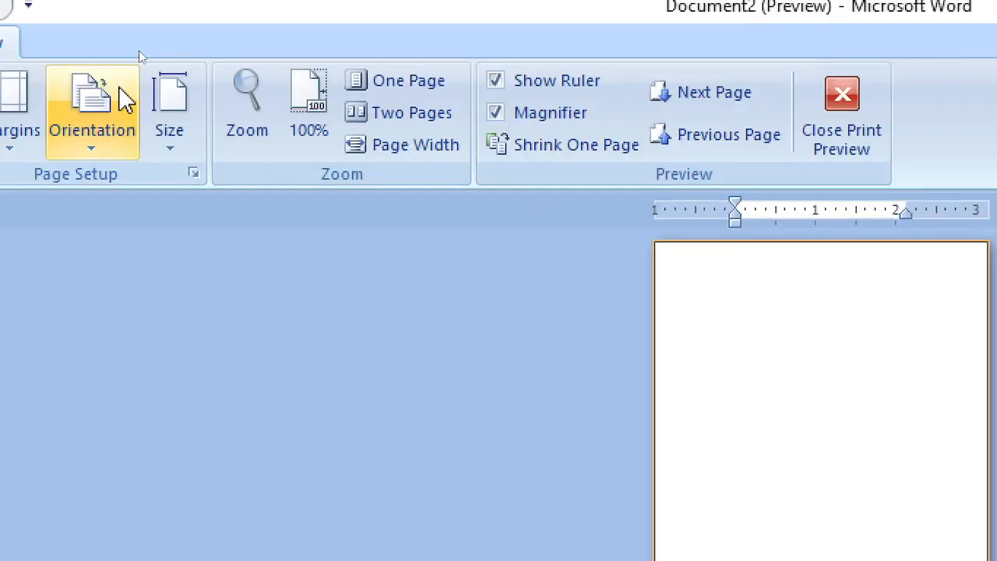
{"action": "left_click", "coordinate": [103, 128]}
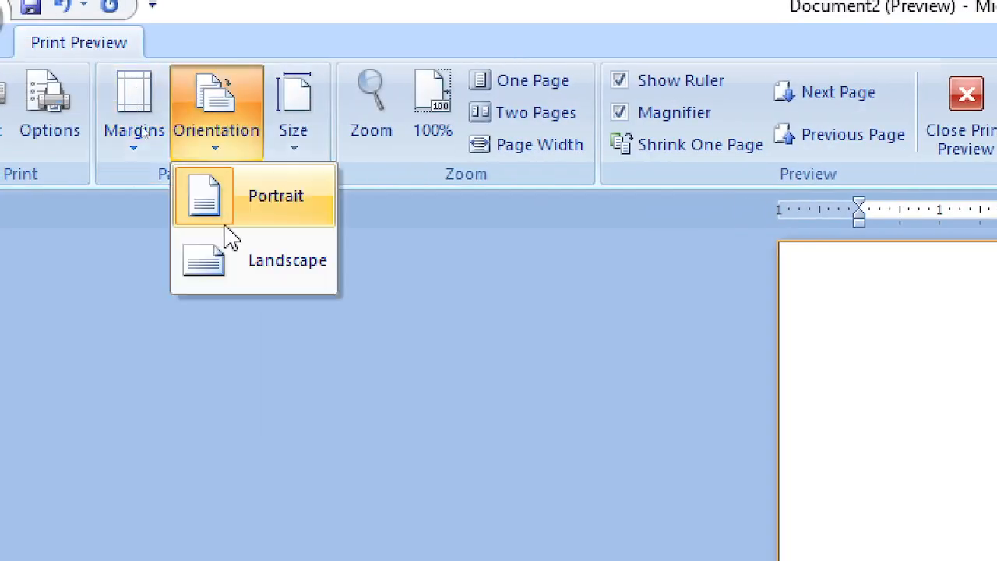
{"action": "left_click", "coordinate": [231, 263]}
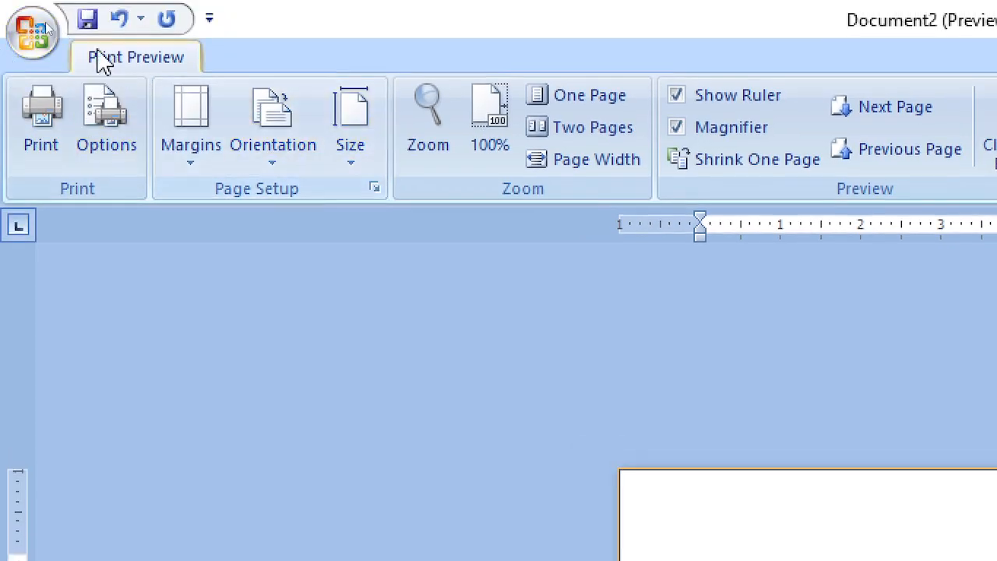
Look over the Size and Margins presets without changing them, then start saving the document
{"action": "left_click", "coordinate": [355, 168]}
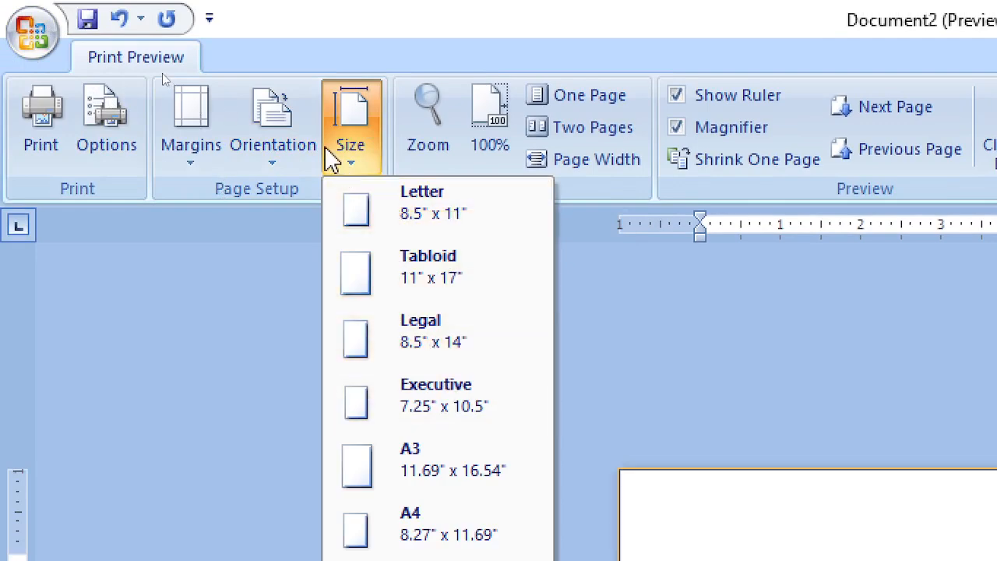
{"action": "left_click", "coordinate": [189, 167]}
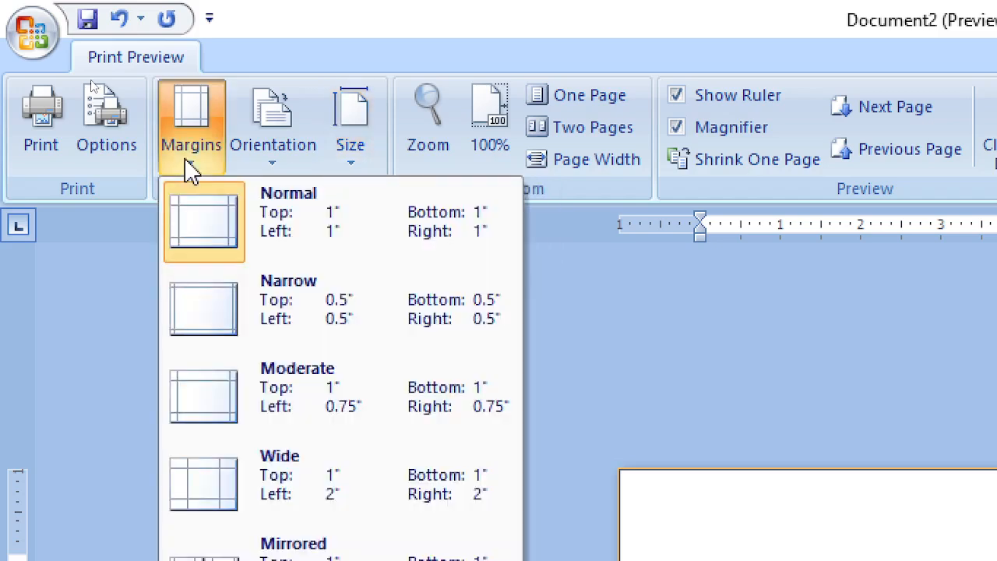
{"action": "left_click", "coordinate": [343, 36]}
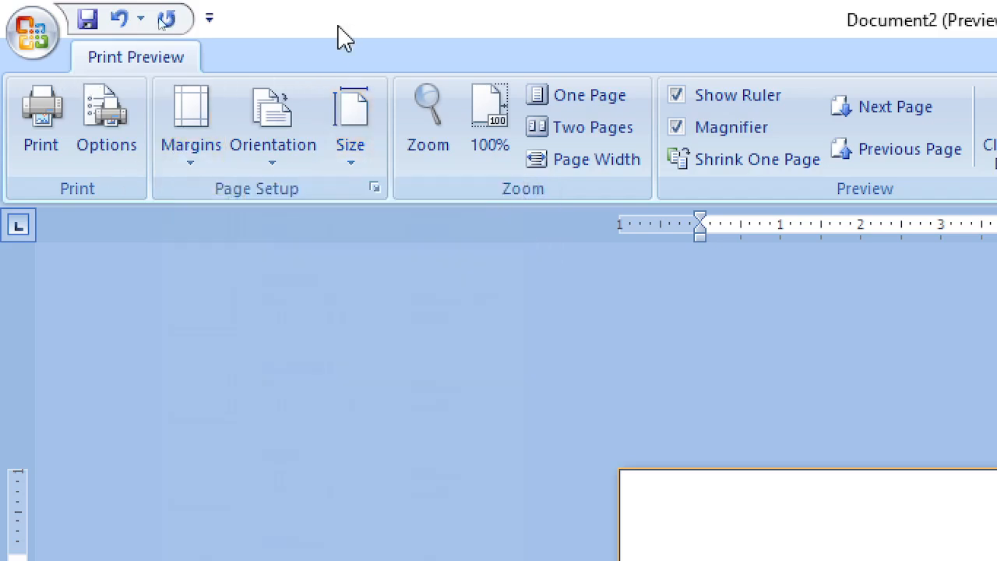
{"action": "left_click", "coordinate": [88, 19]}
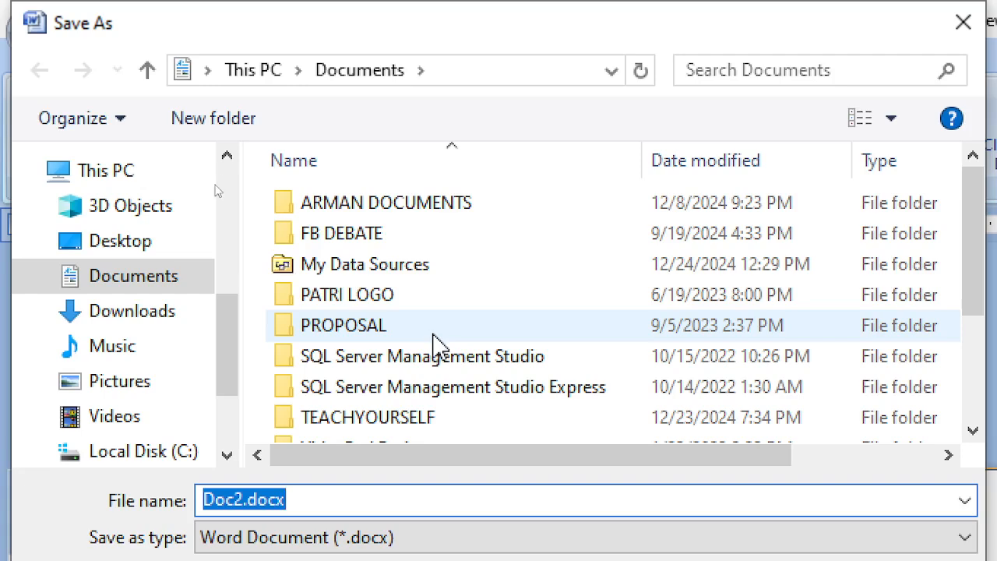
Browse Save As to Desktop\MAIL MERGE and permanently delete the old MAIL MERGE.docx
{"action": "left_click", "coordinate": [155, 243]}
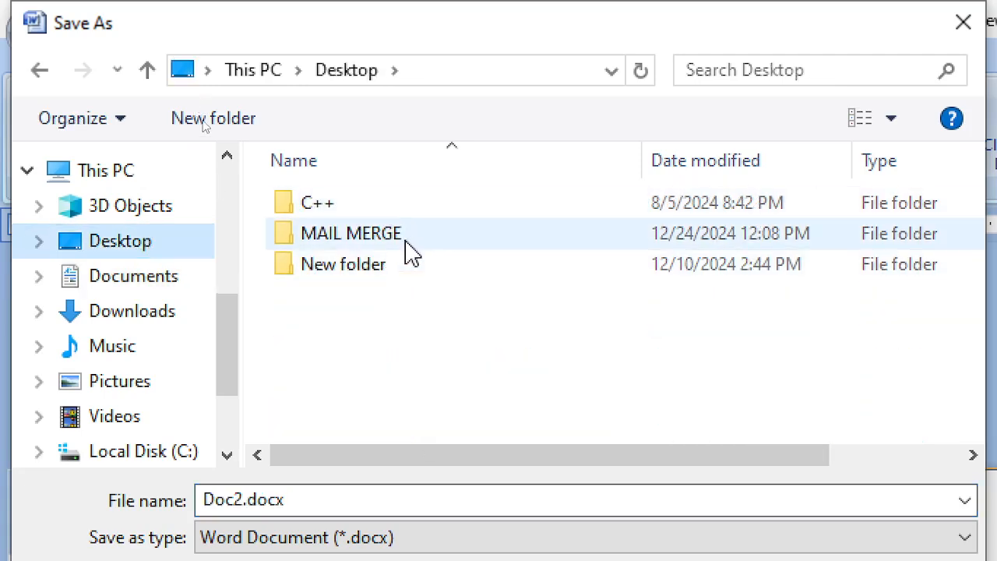
{"action": "double_click", "coordinate": [401, 236]}
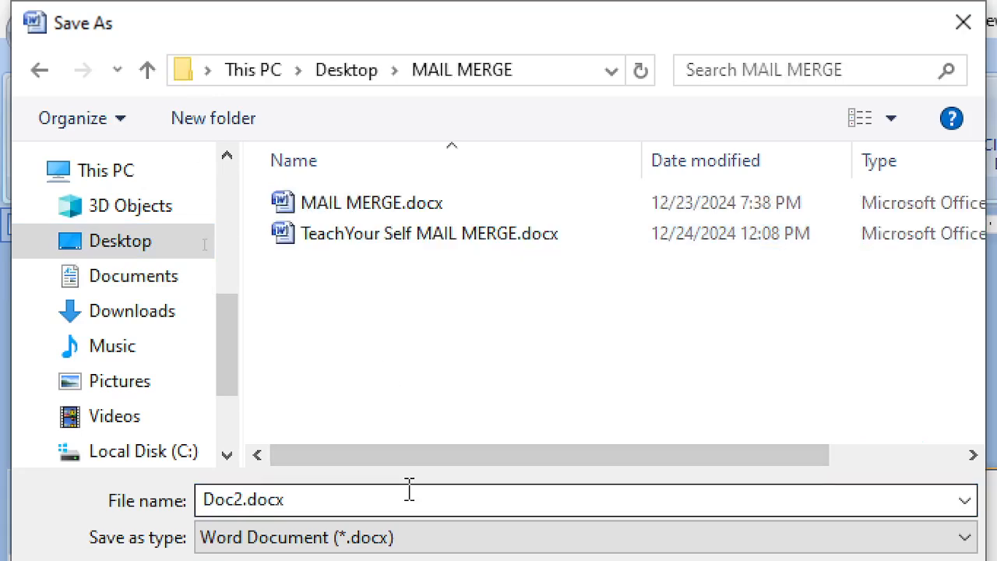
{"action": "left_click", "coordinate": [408, 208]}
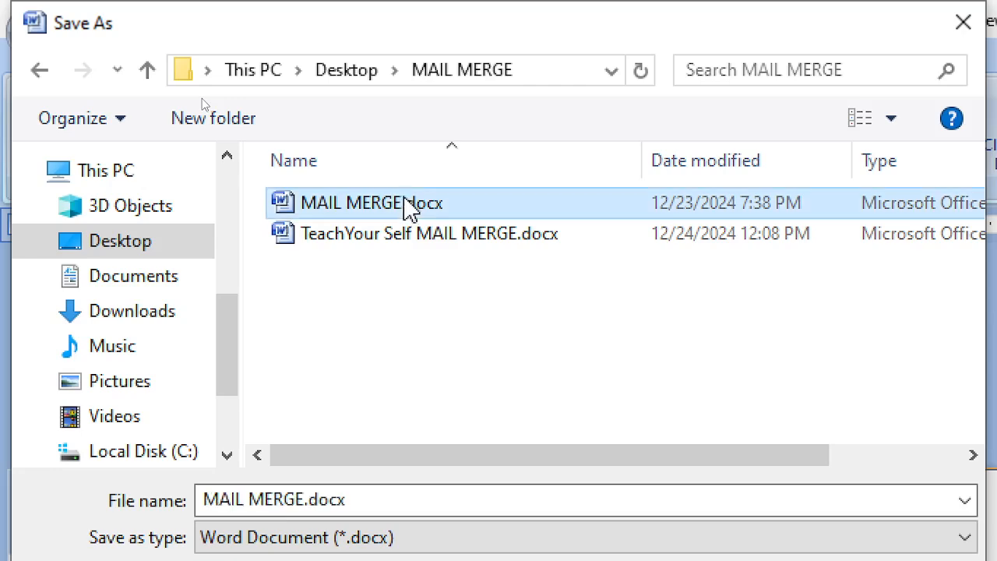
{"action": "key", "text": "Delete"}
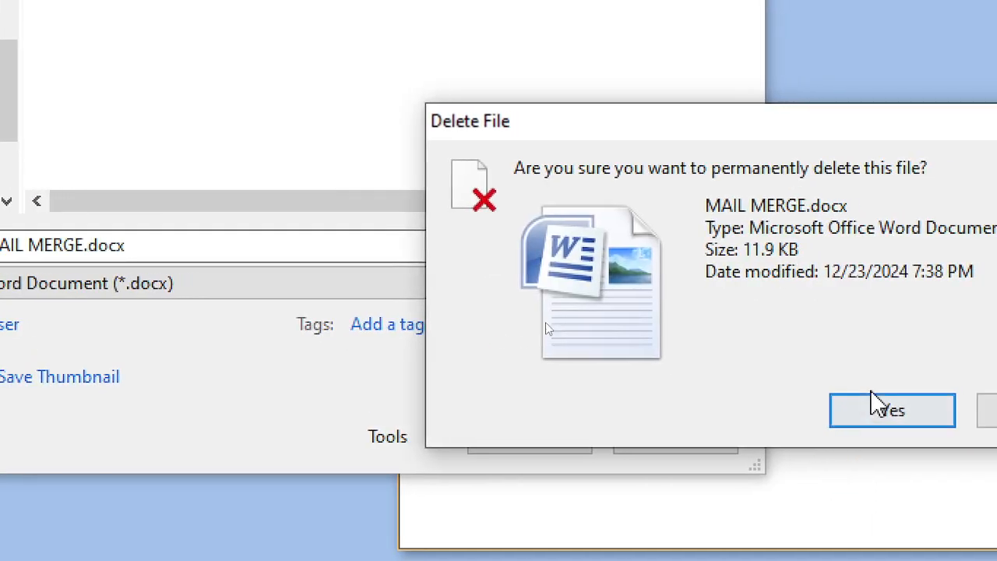
{"action": "left_click", "coordinate": [883, 412]}
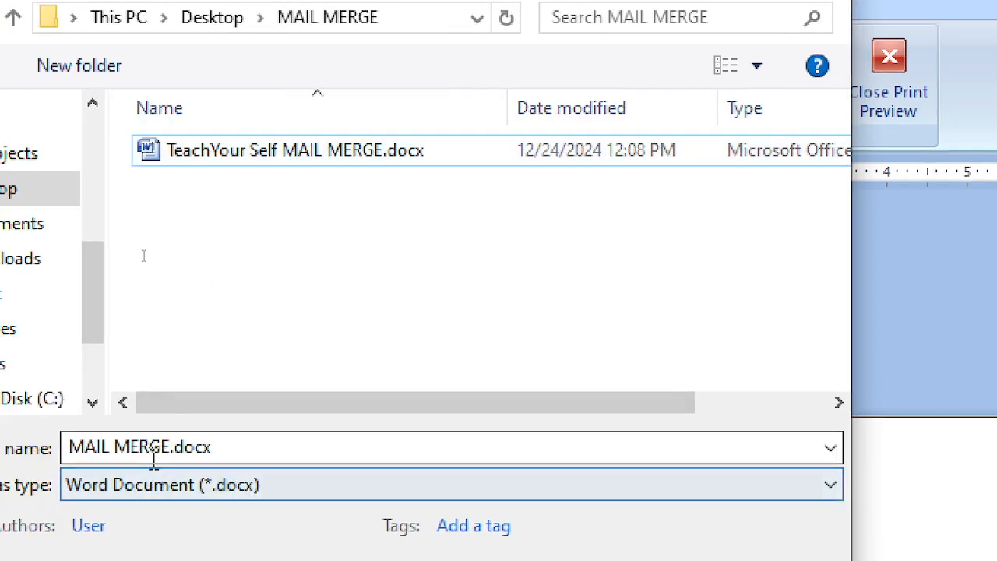
Replace the file name with 'Envelop for TeachYourSelf Mail Merge'
{"action": "left_click", "coordinate": [163, 449]}
{"action": "left_click", "coordinate": [172, 449]}
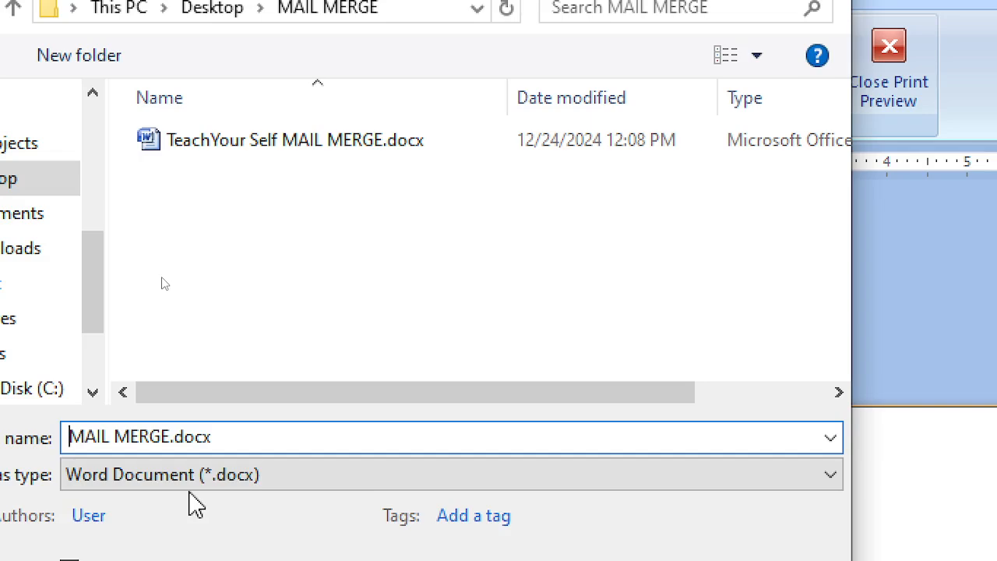
{"action": "key", "text": "Delete"}
{"action": "key", "text": "Delete"}
{"action": "key", "text": "Delete"}
{"action": "key", "text": "Delete"}
{"action": "key", "text": "Delete"}
{"action": "key", "text": "Delete"}
{"action": "key", "text": "Delete"}
{"action": "key", "text": "Delete"}
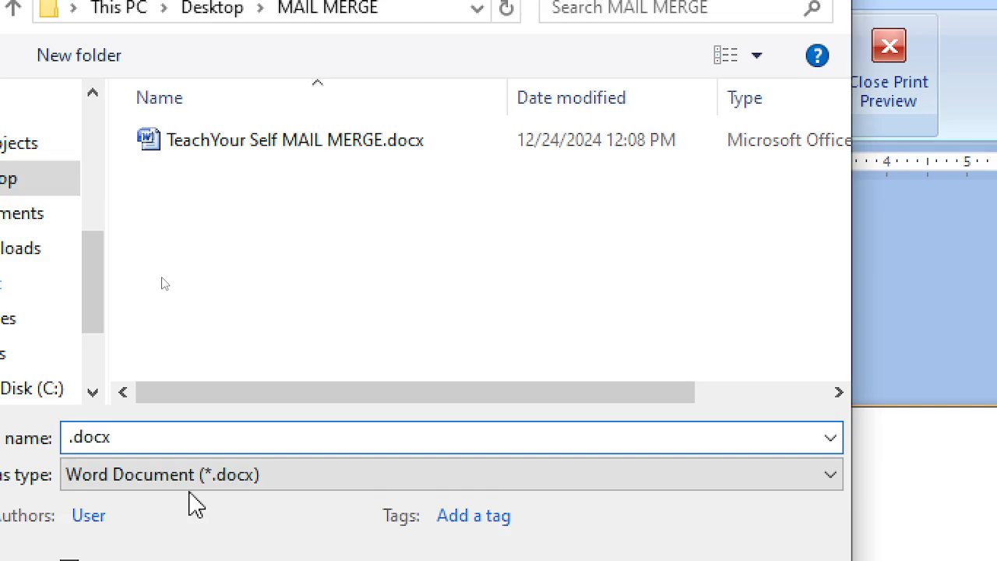
{"action": "type", "text": "Envel"}
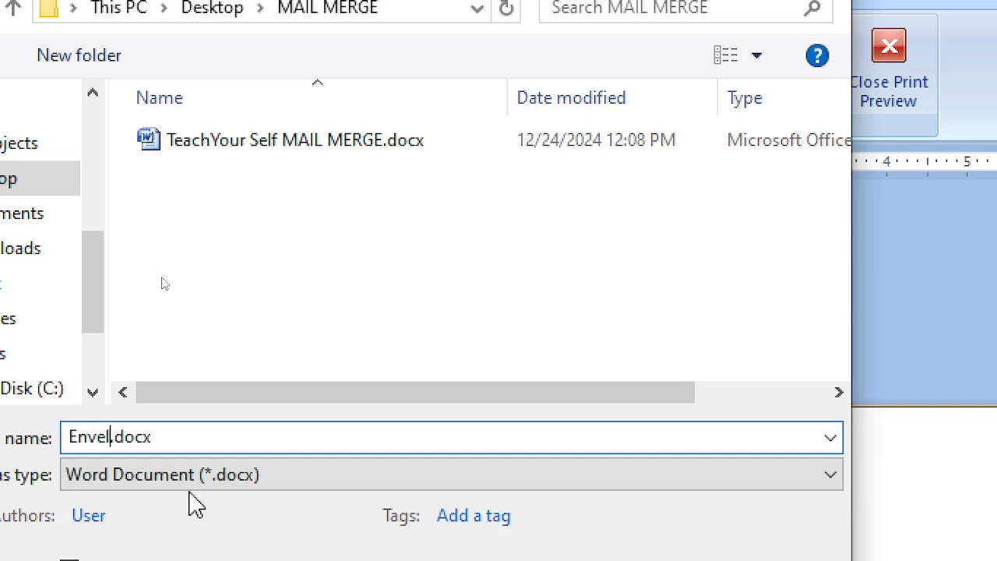
{"action": "type", "text": "op for"}
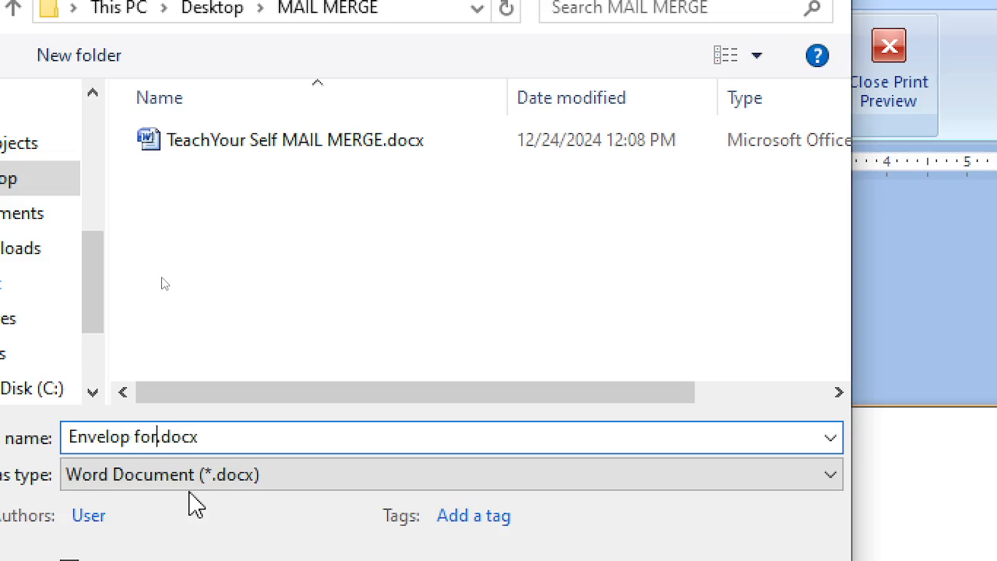
{"action": "type", "text": " Teach"}
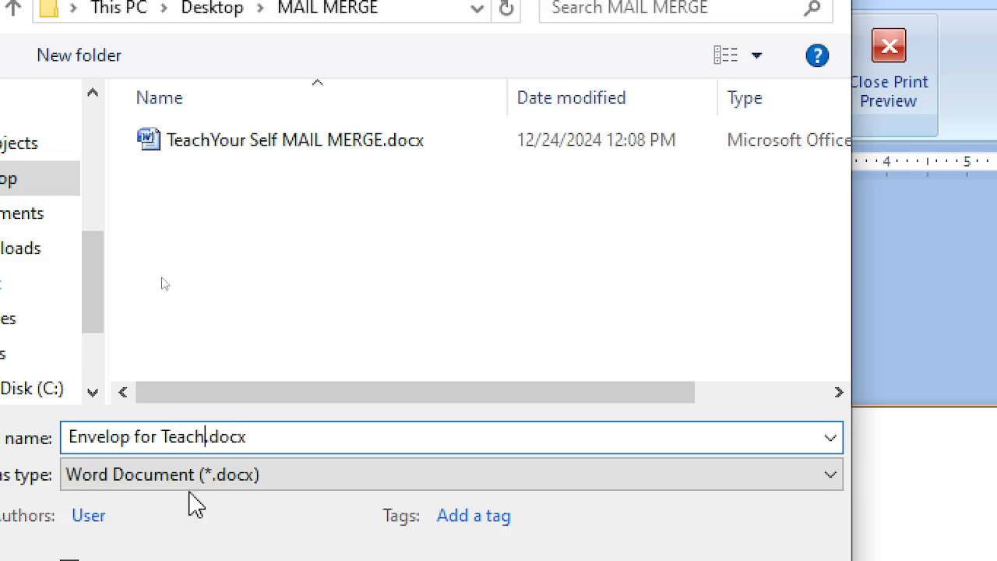
{"action": "type", "text": "YourSelf"}
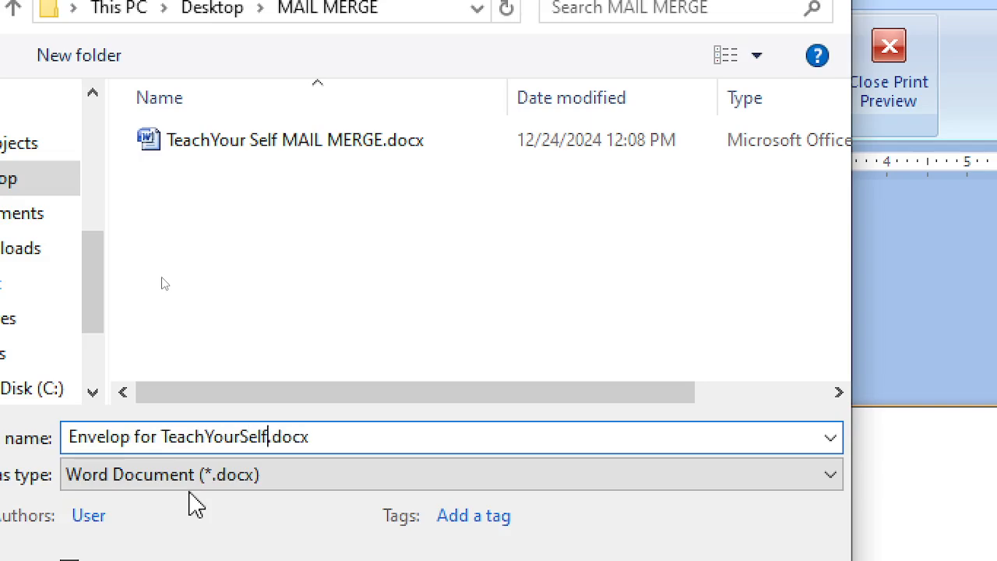
{"action": "type", "text": " M"}
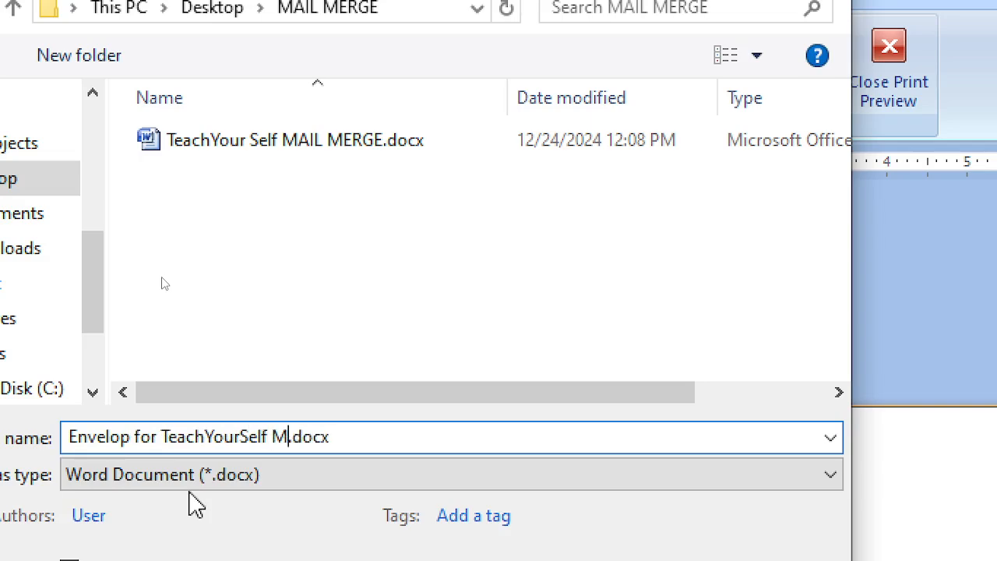
{"action": "type", "text": "ail M"}
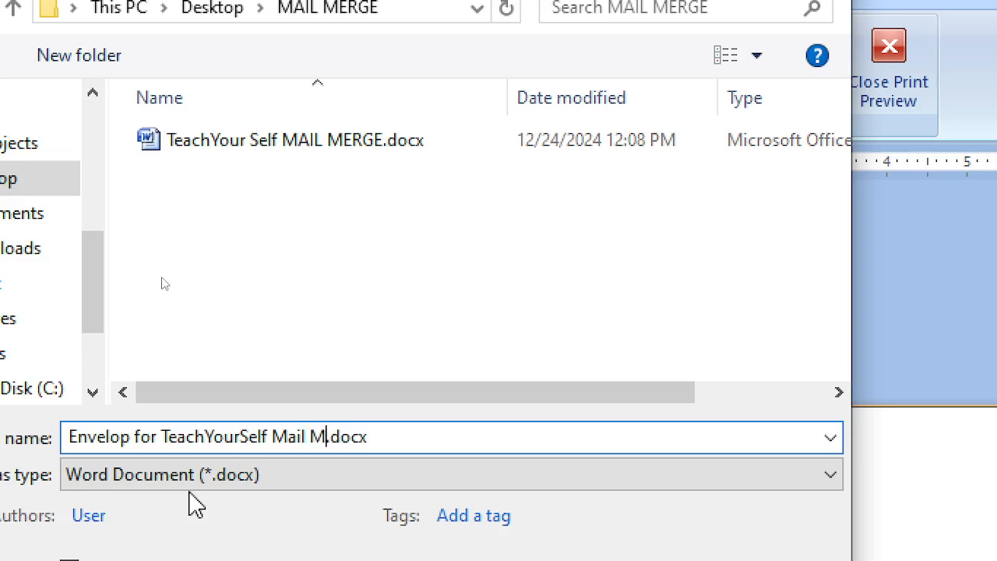
{"action": "type", "text": "erg"}
{"action": "key", "text": "BackSpace"}
{"action": "type", "text": "rge"}
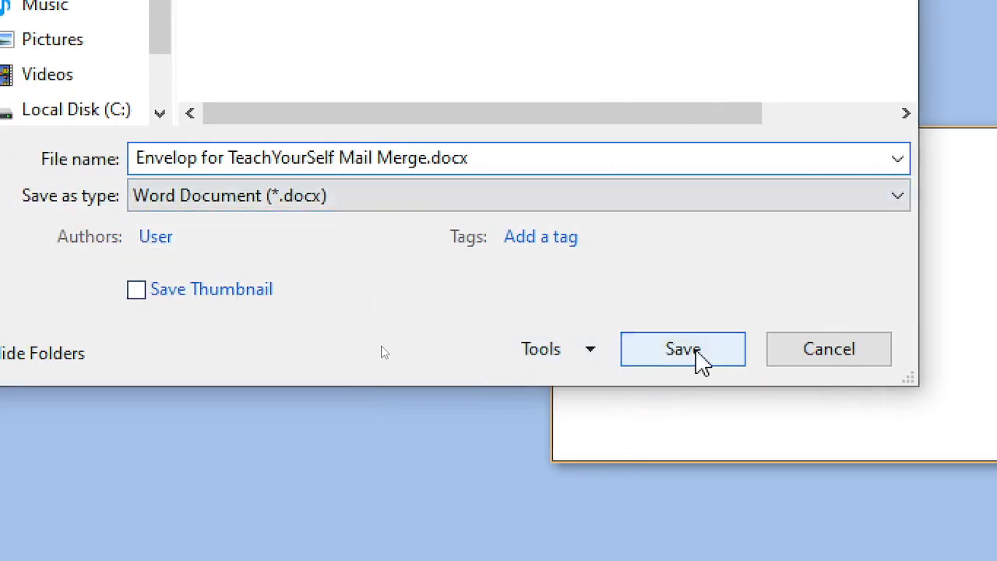
Review General Options and Save Options without changes, then save as Envelop for TeachYourSelf Mail Merge.docx
{"action": "left_click", "coordinate": [594, 352]}
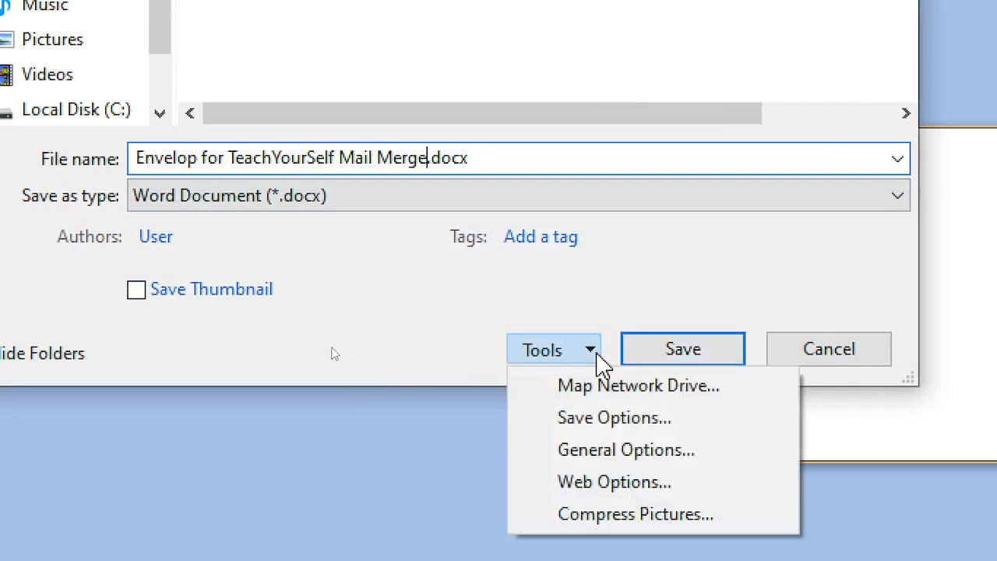
{"action": "left_click", "coordinate": [615, 450]}
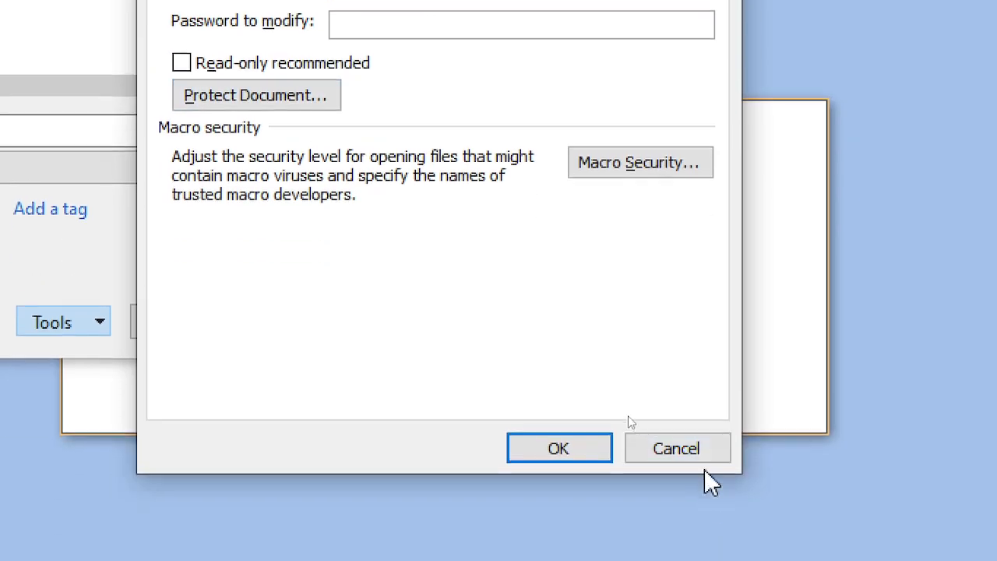
{"action": "left_click", "coordinate": [695, 455]}
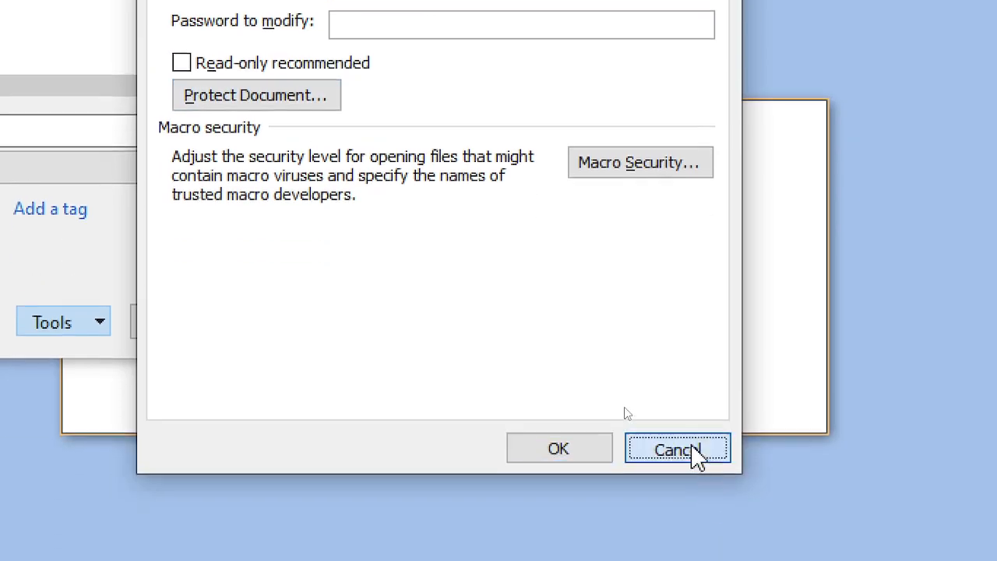
{"action": "left_click", "coordinate": [98, 327]}
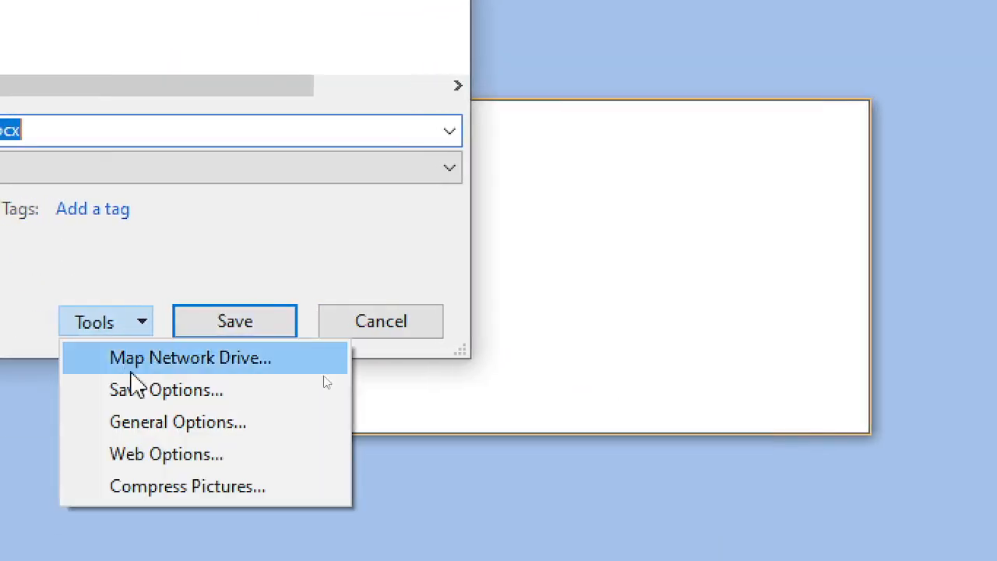
{"action": "left_click", "coordinate": [218, 394]}
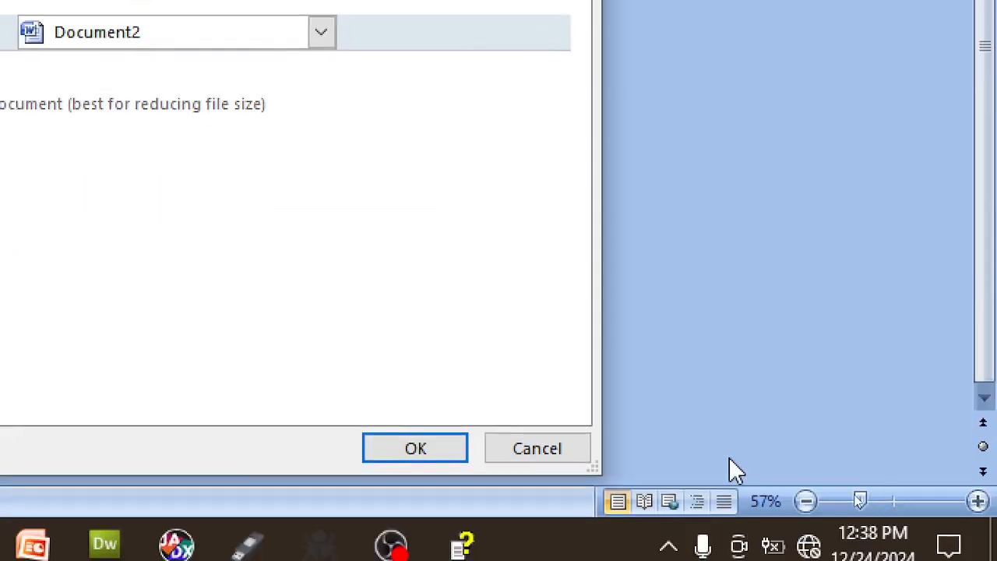
{"action": "left_click", "coordinate": [570, 453]}
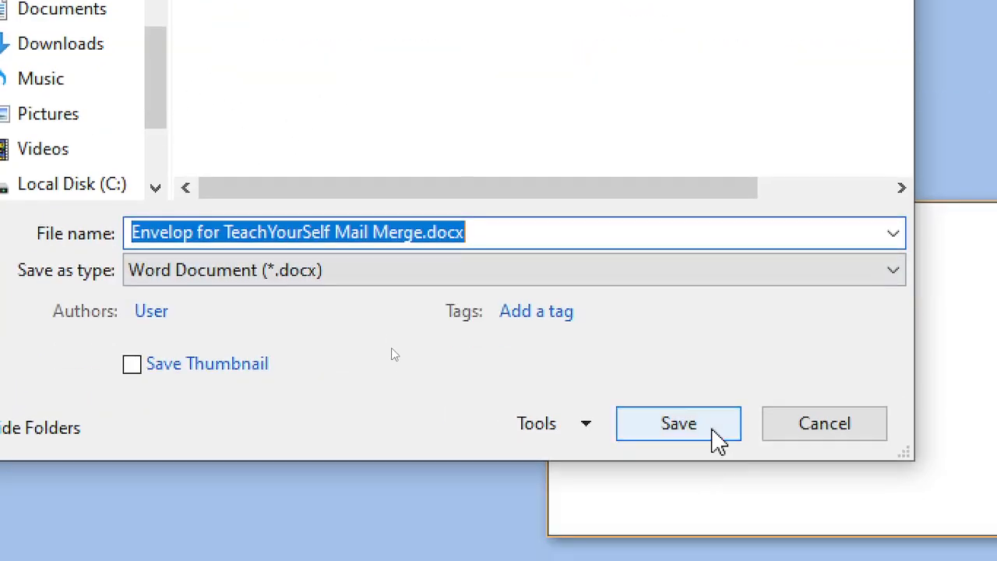
{"action": "left_click", "coordinate": [714, 436]}
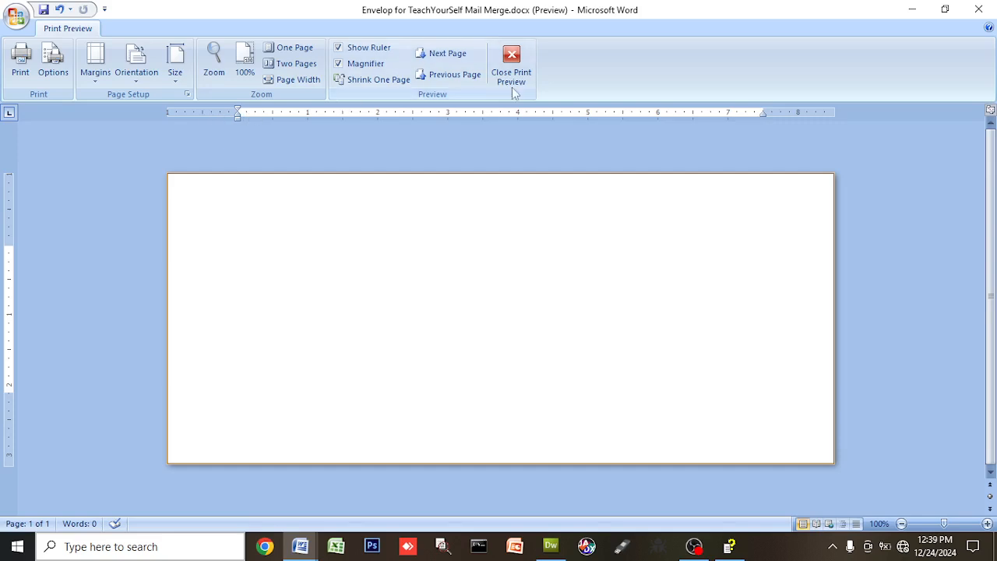
Close Print Preview to return to editing the empty landscape envelope page
{"action": "left_click", "coordinate": [510, 59]}
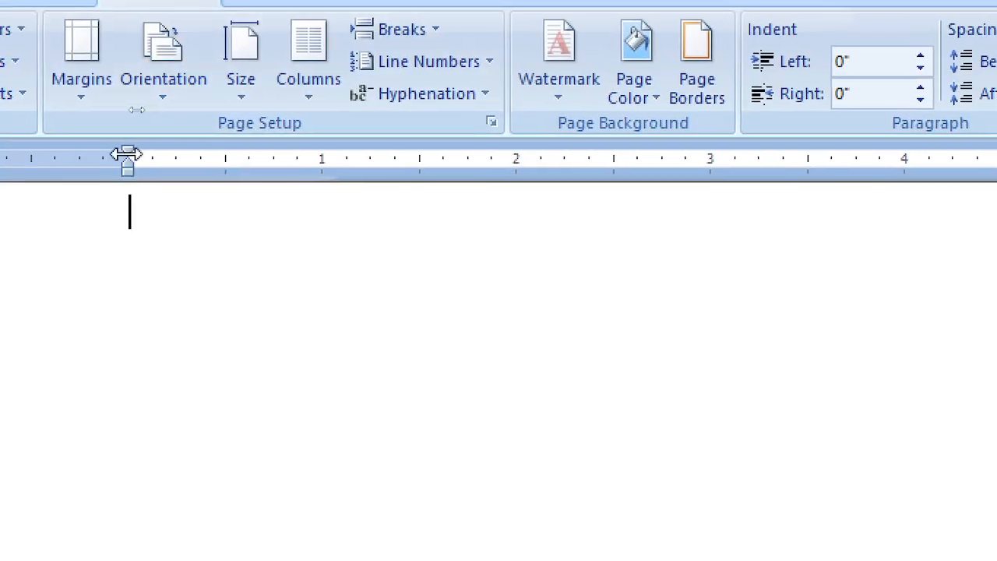
Drag the ruler indent markers so the envelope paragraph's right indent sits near 3.2 inches
{"action": "mouse_move", "coordinate": [127, 154]}
{"action": "left_mouse_down"}
{"action": "mouse_move", "coordinate": [674, 205]}
{"action": "mouse_move", "coordinate": [597, 191]}
{"action": "left_mouse_up"}
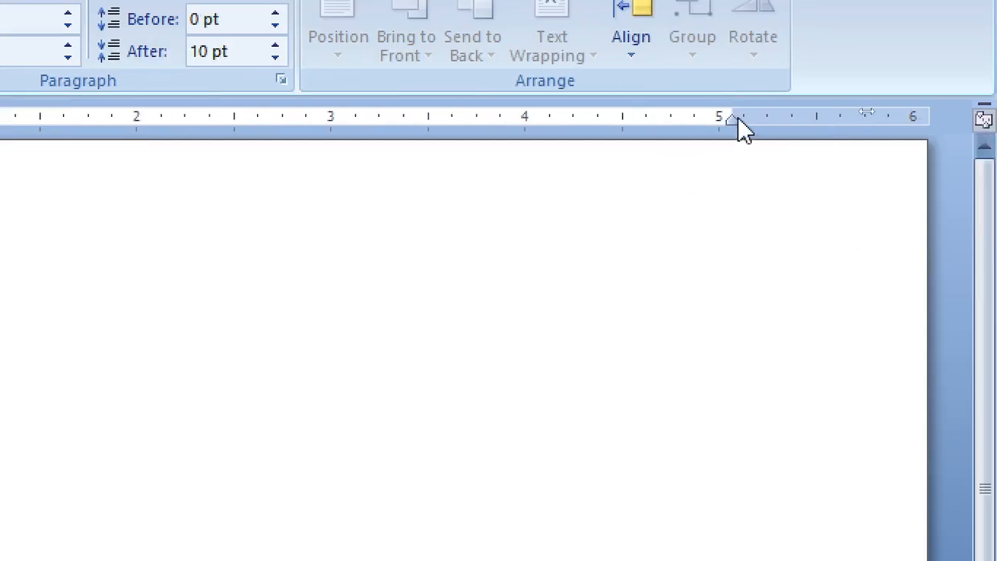
{"action": "left_click_drag", "start_coordinate": [730, 115], "coordinate": [0, 146]}
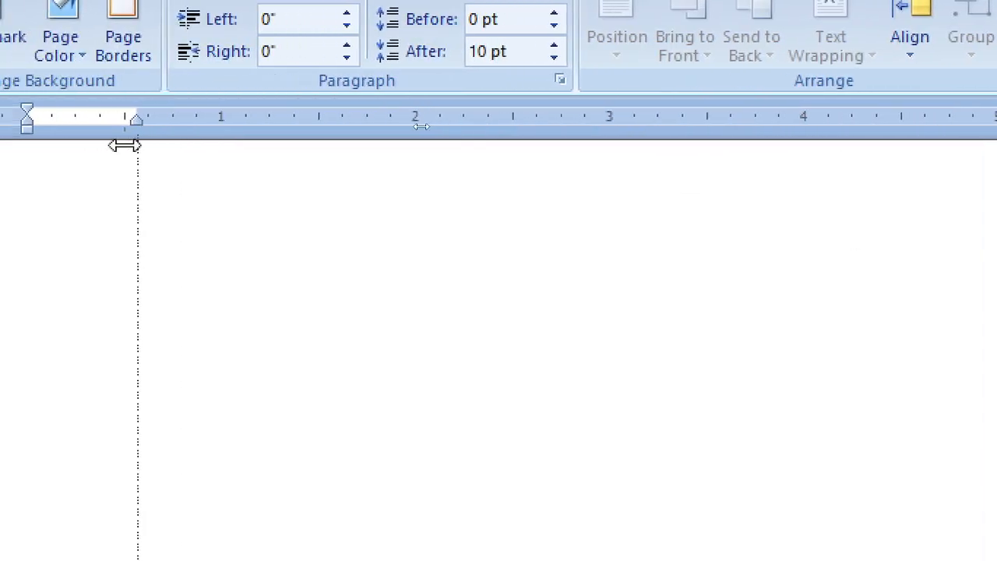
{"action": "mouse_move", "coordinate": [125, 146]}
{"action": "left_mouse_down"}
{"action": "mouse_move", "coordinate": [62, 144]}
{"action": "mouse_move", "coordinate": [629, 175]}
{"action": "left_mouse_up"}
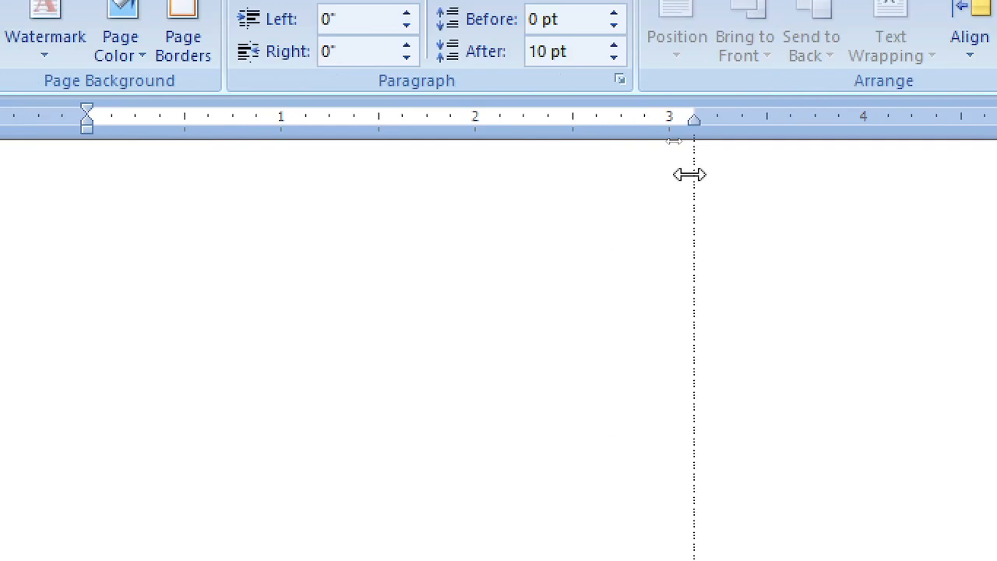
{"action": "left_click_drag", "start_coordinate": [689, 175], "coordinate": [691, 176]}
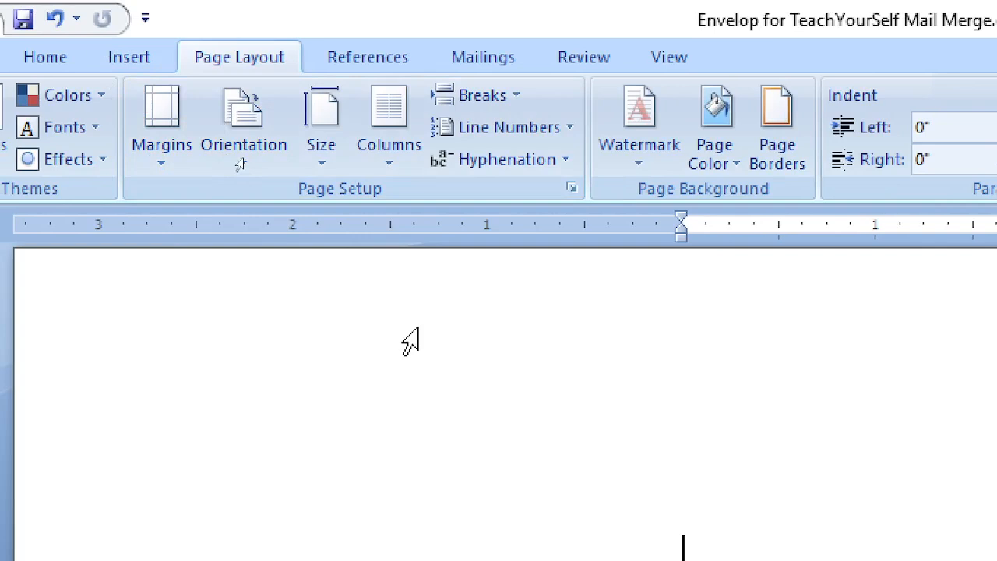
Use the existing TeachYourSelf_MailMerge_Database file as the envelope's recipient list
{"action": "left_click", "coordinate": [482, 60]}
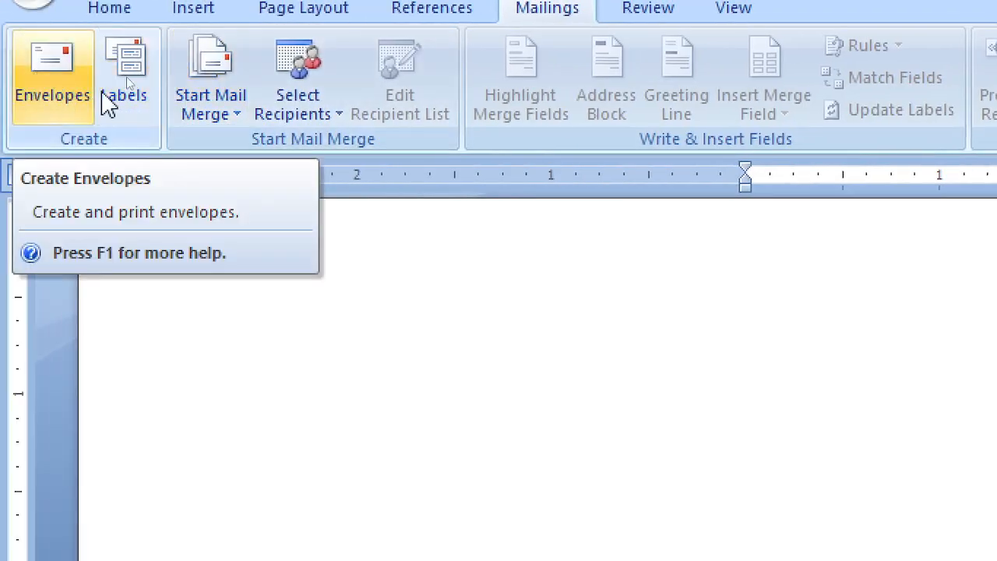
{"action": "left_click", "coordinate": [310, 107]}
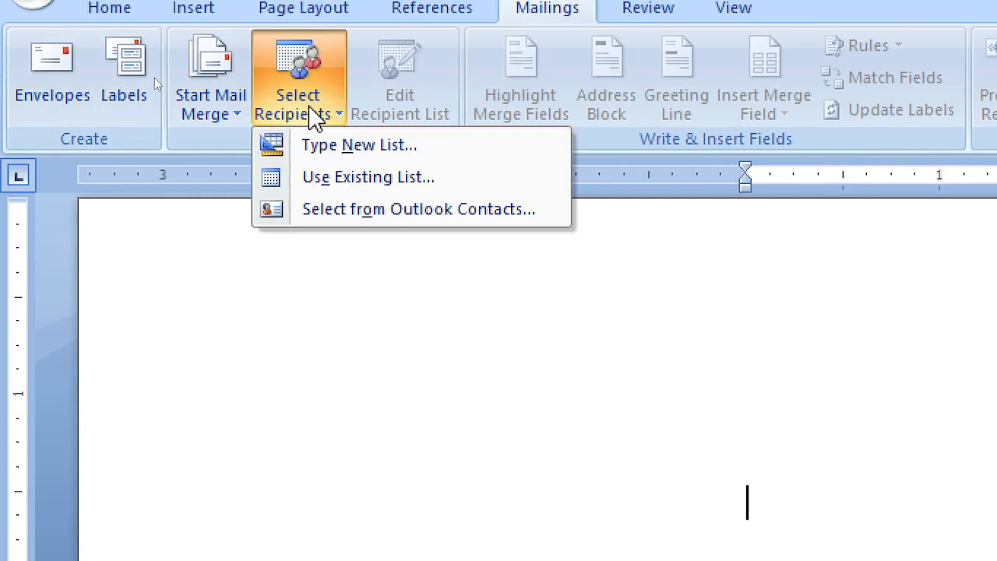
{"action": "left_click", "coordinate": [352, 185]}
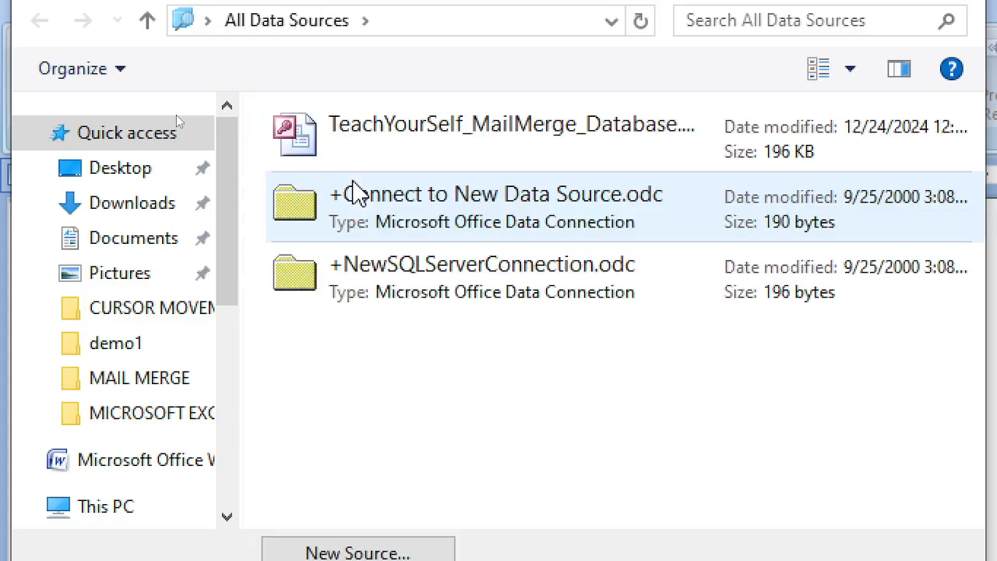
{"action": "left_click", "coordinate": [536, 136]}
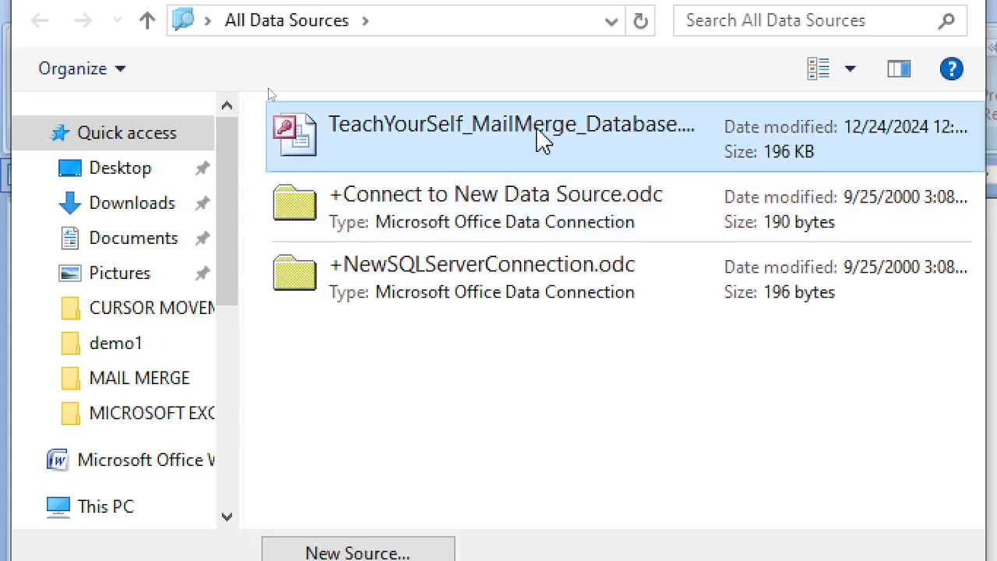
{"action": "double_click", "coordinate": [545, 139]}
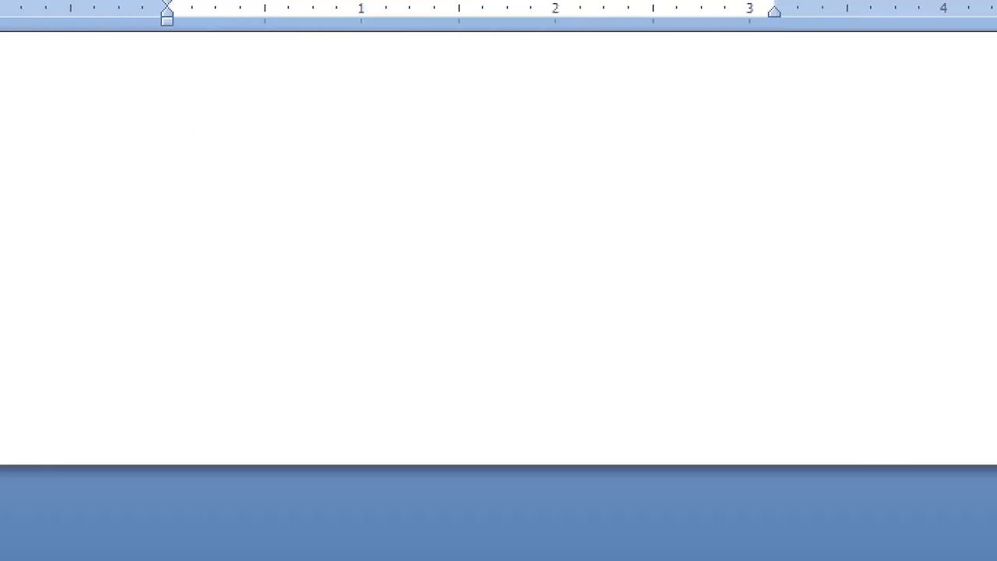
Insert the Recipient_Name, Receipnt_Address and Recipient_ZipCode merge fields on the envelope
{"action": "key", "text": "ctrl+Return"}
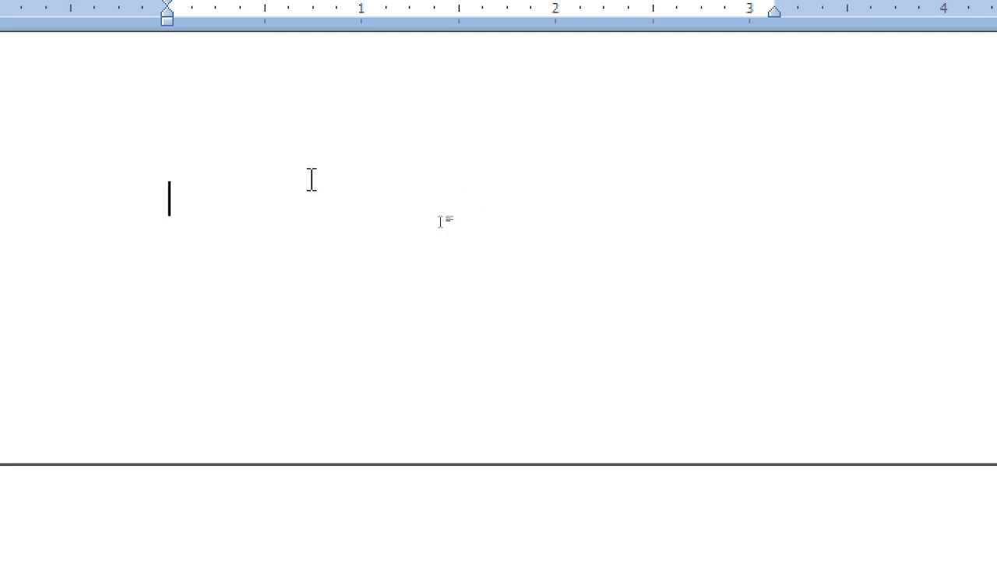
{"action": "key", "text": "ctrl+z"}
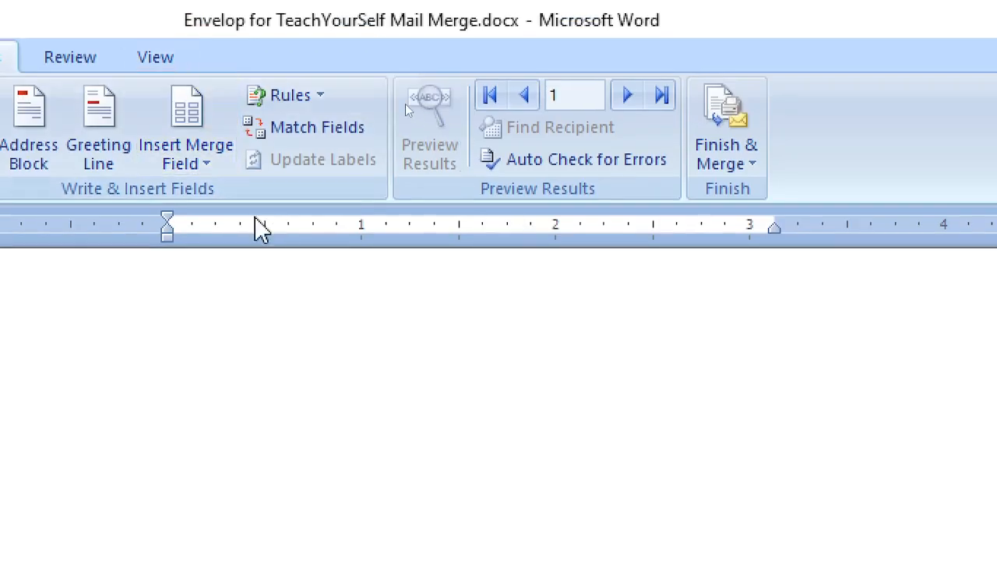
{"action": "left_click", "coordinate": [187, 162]}
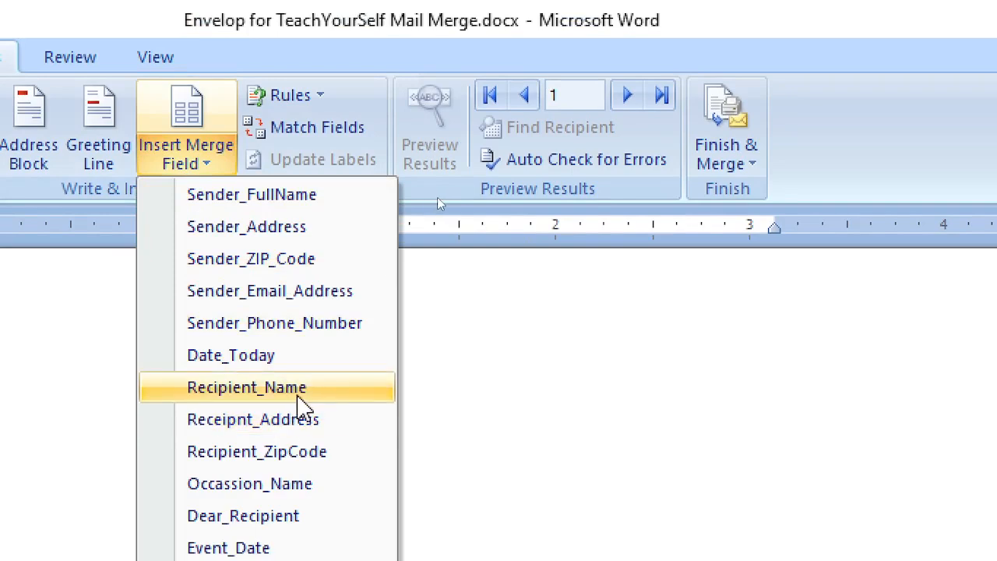
{"action": "left_click", "coordinate": [300, 393]}
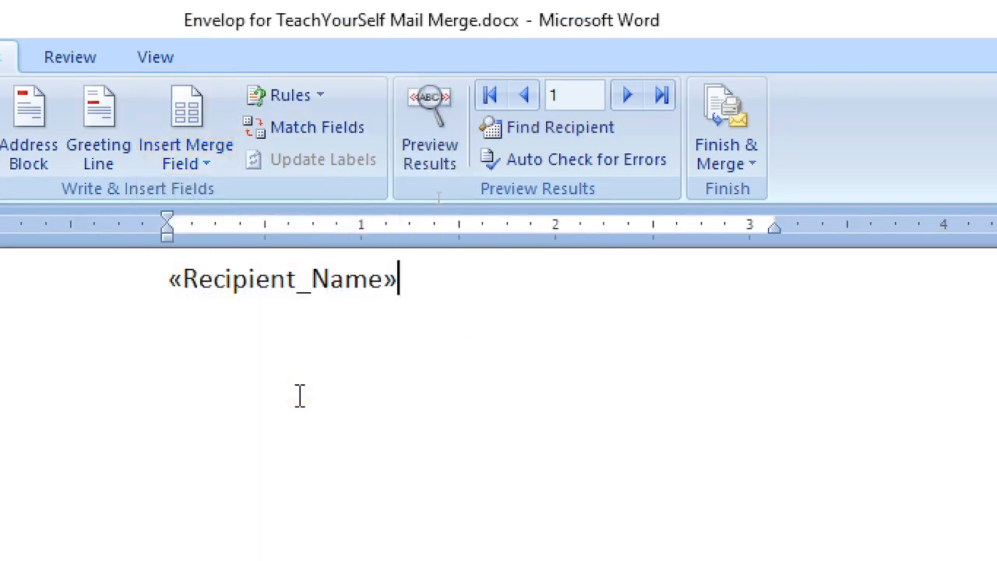
{"action": "left_click", "coordinate": [202, 165]}
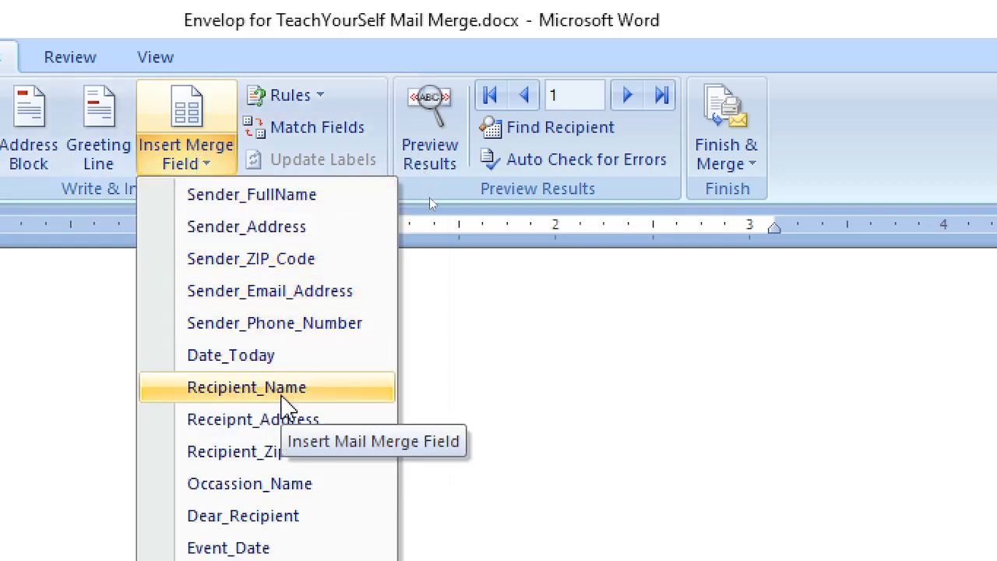
{"action": "left_click", "coordinate": [295, 425]}
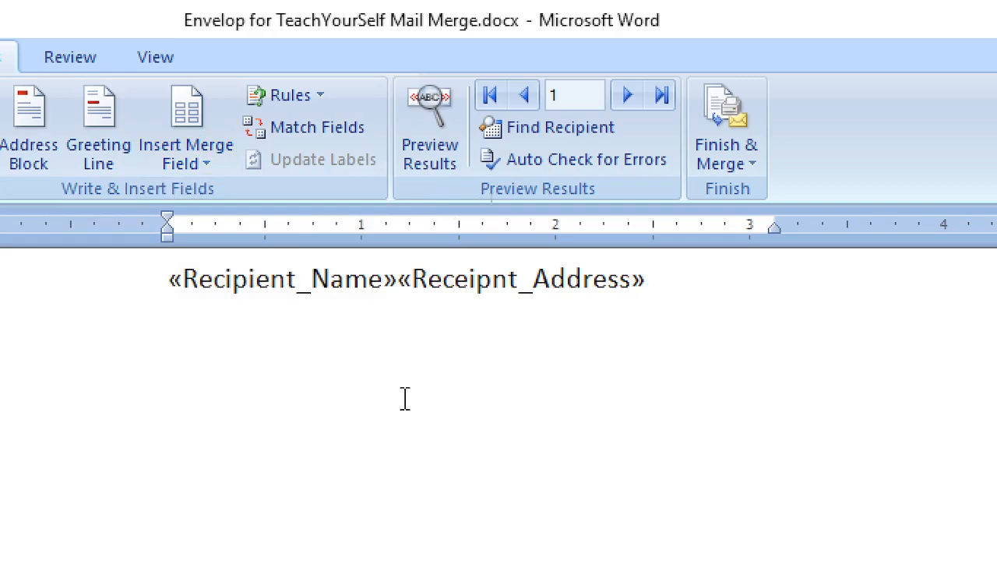
{"action": "left_click", "coordinate": [184, 149]}
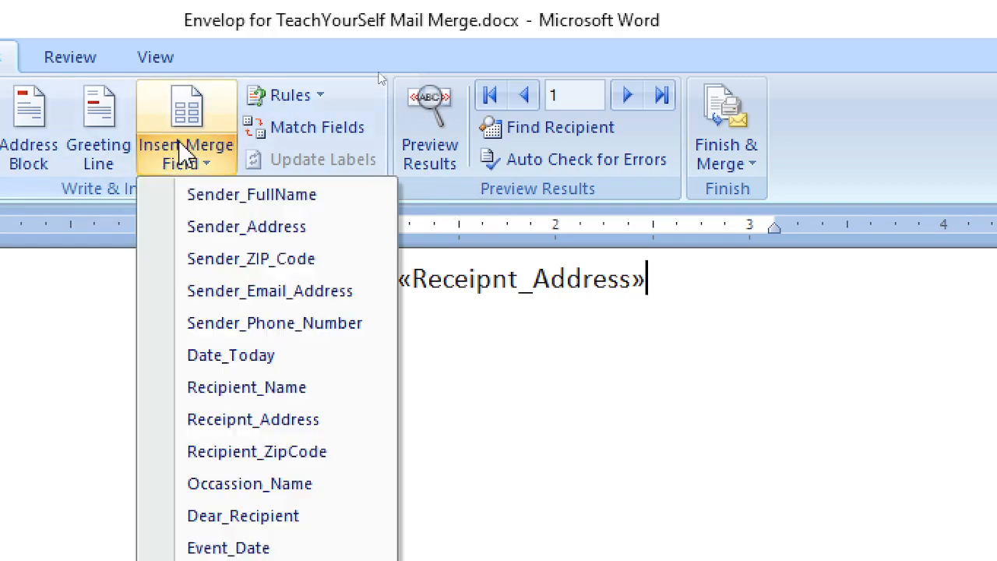
{"action": "left_click", "coordinate": [268, 455]}
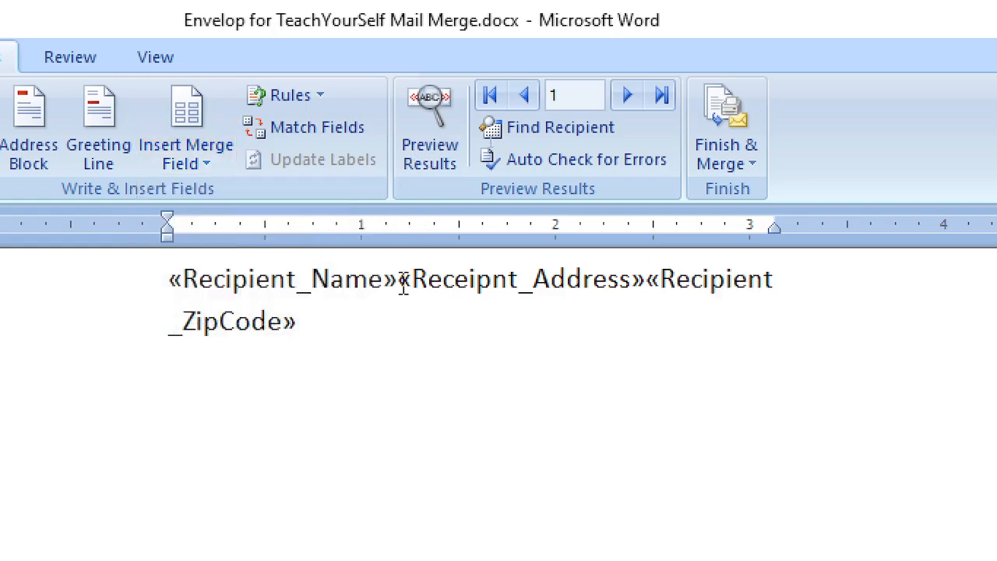
Break the three merge fields apart so name, address and zip code each sit on their own line
{"action": "left_click", "coordinate": [403, 284]}
{"action": "key", "text": "Left"}
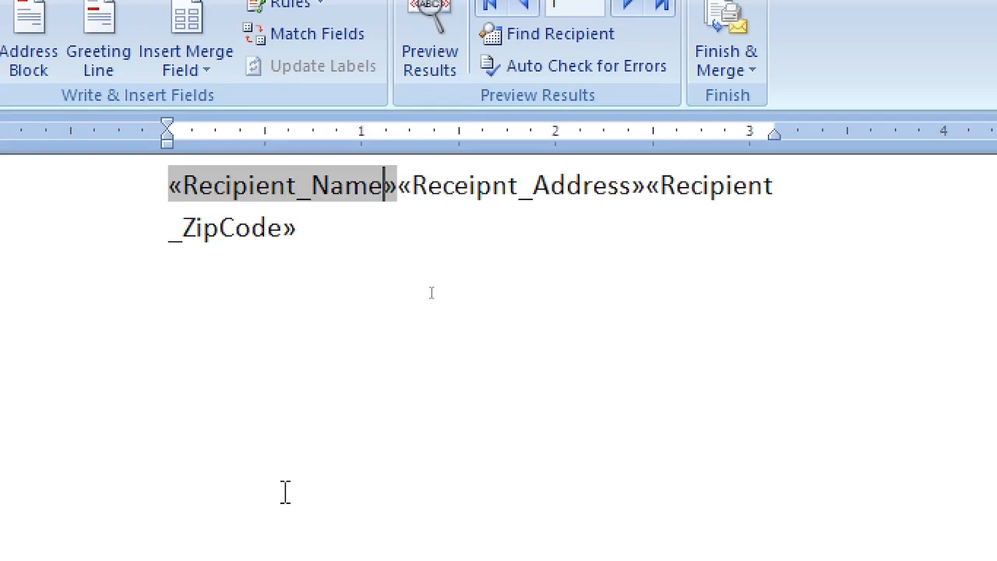
{"action": "key", "text": "Right"}
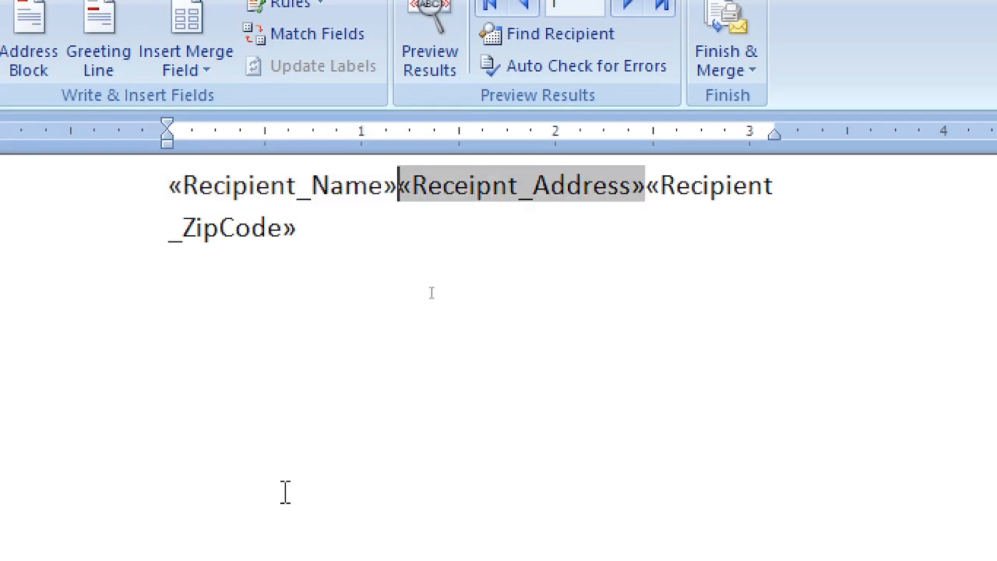
{"action": "key", "text": "Return"}
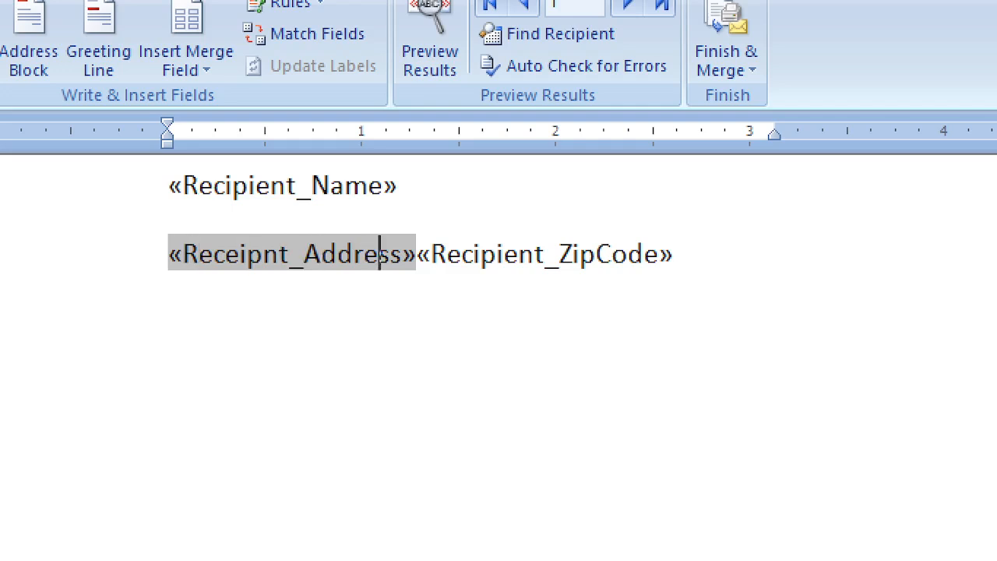
{"action": "key", "text": "Right"}
{"action": "key", "text": "Right"}
{"action": "key", "text": "Right"}
{"action": "key", "text": "Right"}
{"action": "key", "text": "Right"}
{"action": "key", "text": "Right"}
{"action": "key", "text": "Right"}
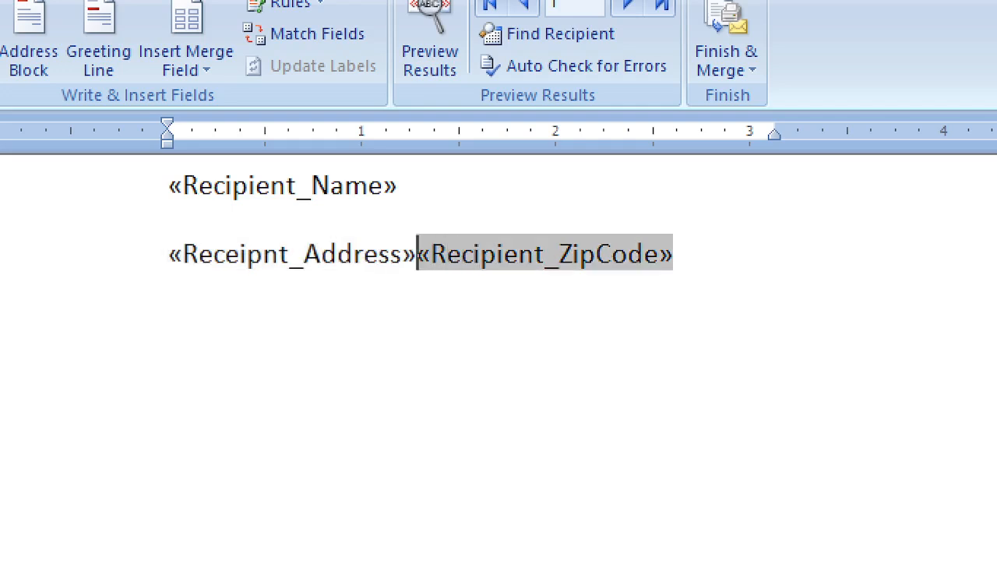
{"action": "key", "text": "Return"}
{"action": "key", "text": "Right"}
{"action": "key", "text": "Right"}
{"action": "key", "text": "Right"}
{"action": "key", "text": "Right"}
{"action": "key", "text": "Right"}
{"action": "key", "text": "Up"}
{"action": "key", "text": "Up"}
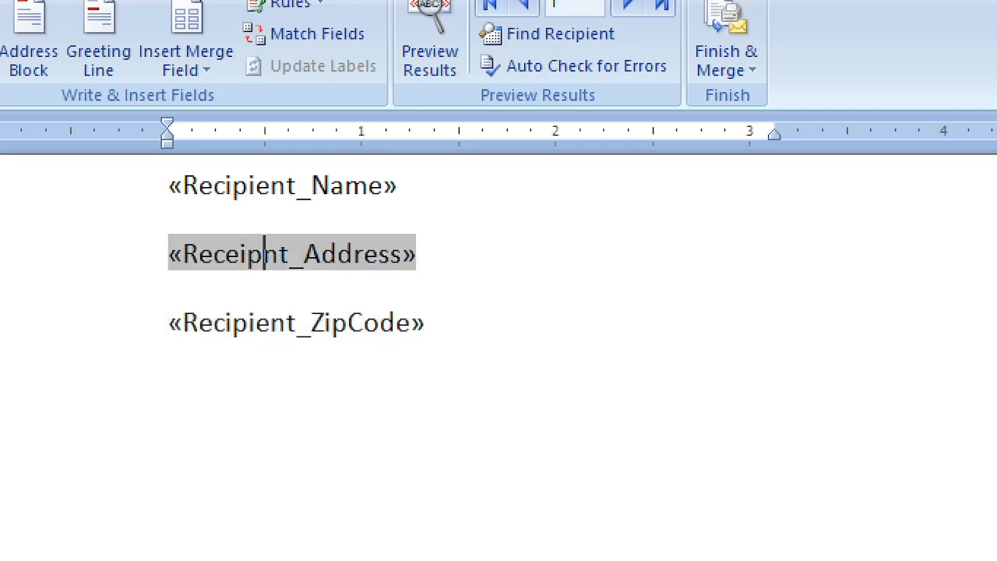
{"action": "scroll", "coordinate": [498, 357], "scroll_direction": "up", "scroll_amount": 3}
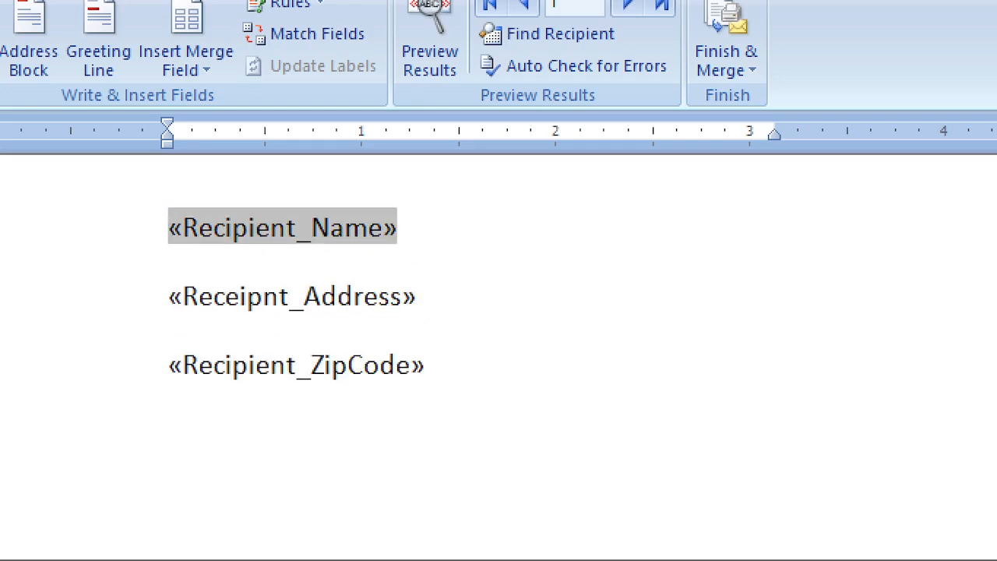
{"action": "scroll", "coordinate": [498, 356], "scroll_direction": "up", "scroll_amount": 2}
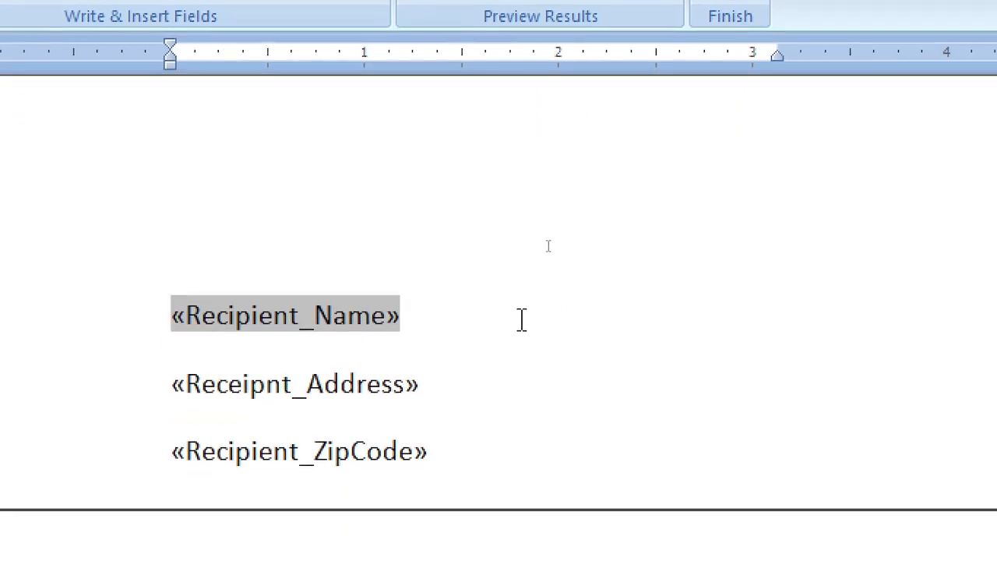
{"action": "scroll", "coordinate": [522, 319], "scroll_direction": "down", "scroll_amount": 3}
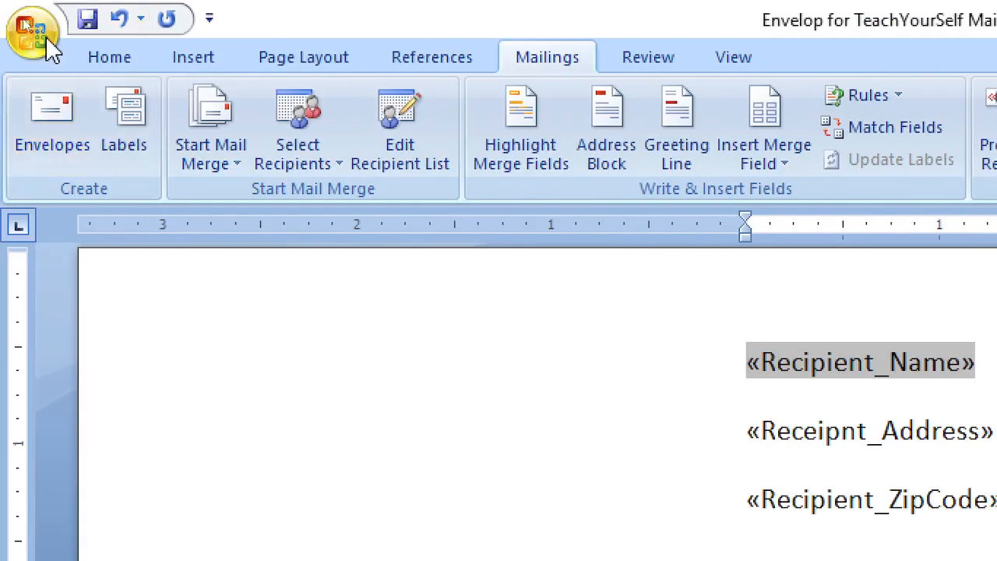
{"action": "left_click", "coordinate": [45, 35]}
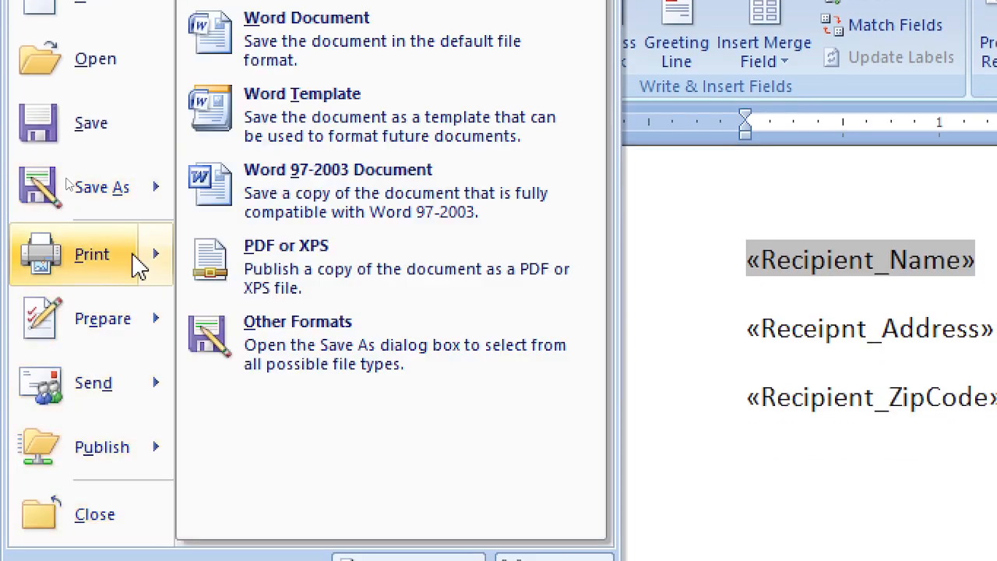
{"action": "mouse_move", "coordinate": [138, 277]}
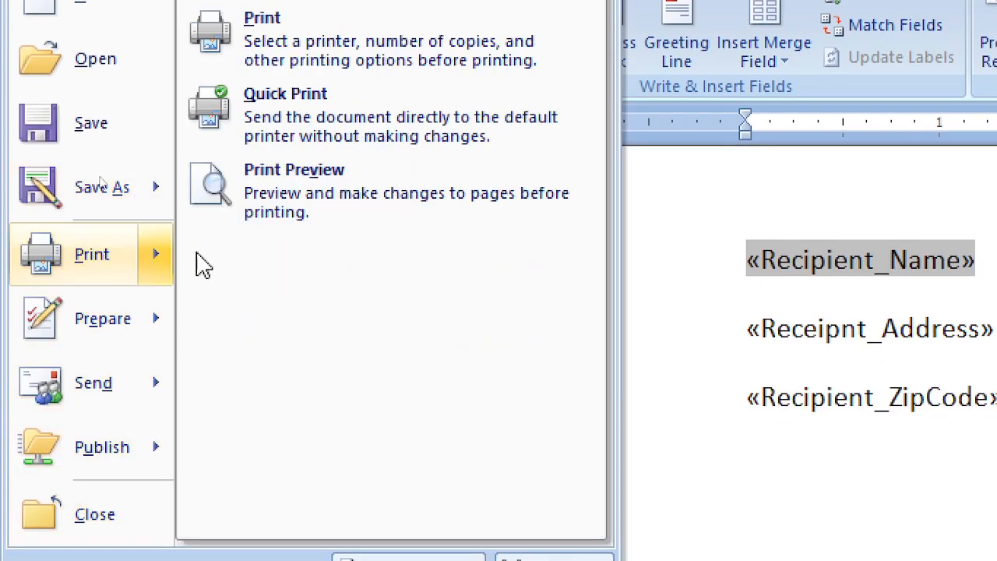
{"action": "left_click", "coordinate": [293, 183]}
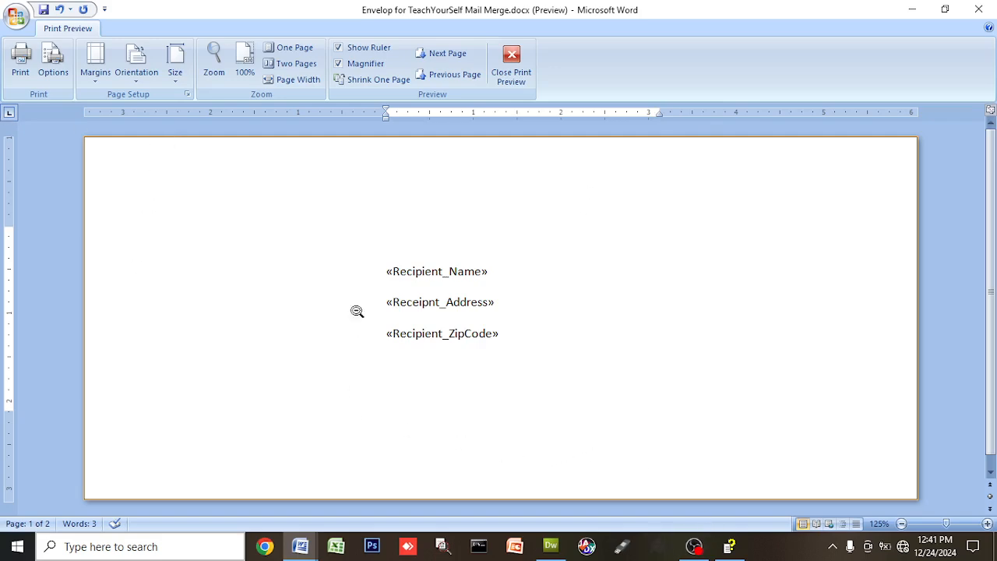
{"action": "left_click", "coordinate": [514, 64]}
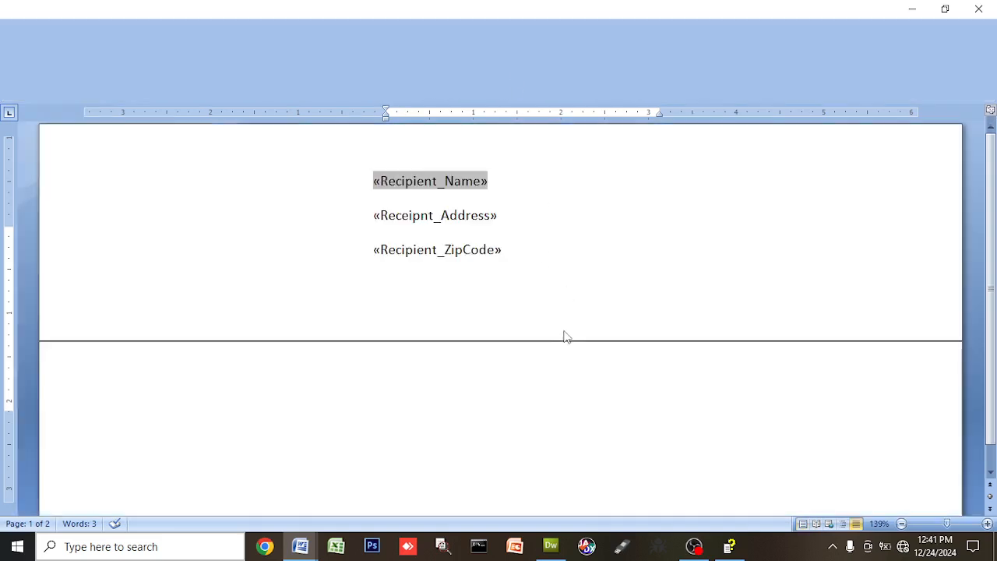
{"action": "left_click", "coordinate": [540, 269]}
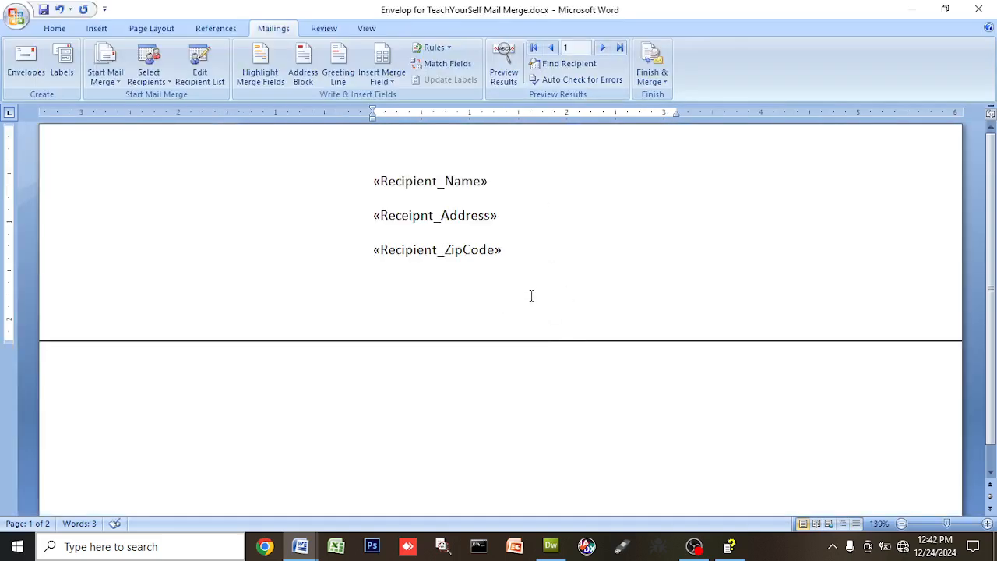
{"action": "left_click", "coordinate": [465, 150]}
Delete the empty lines above and below the recipient fields
{"action": "key", "text": "Delete"}
{"action": "key", "text": "Delete"}
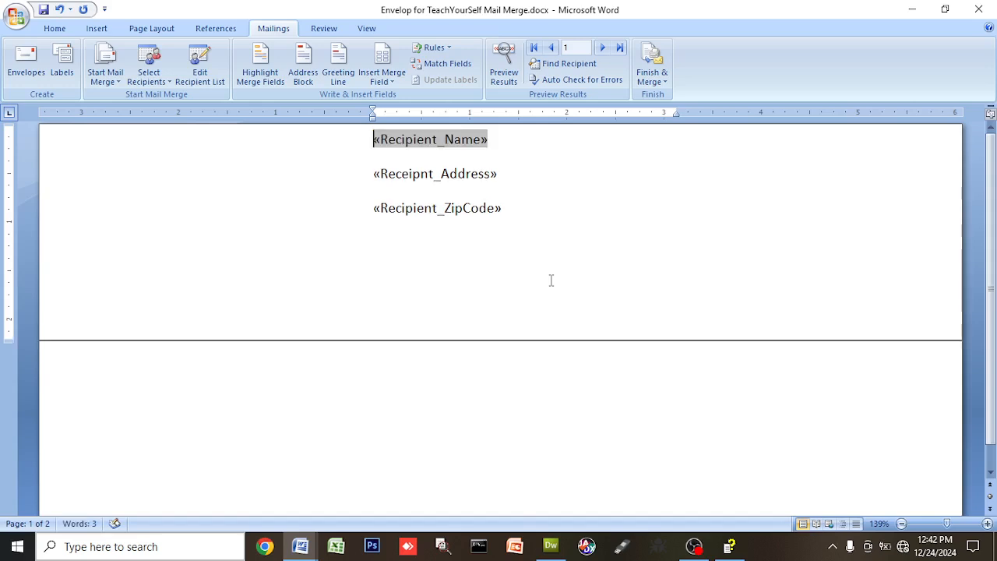
{"action": "key", "text": "Down"}
{"action": "key", "text": "Up"}
{"action": "key", "text": "Down"}
{"action": "key", "text": "Down"}
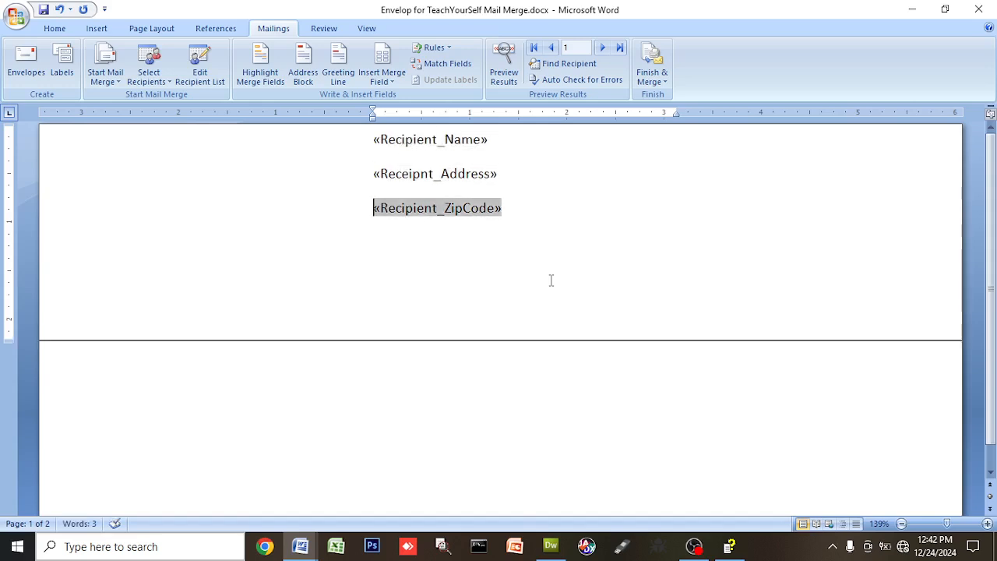
{"action": "key", "text": "Down"}
{"action": "key", "text": "Delete"}
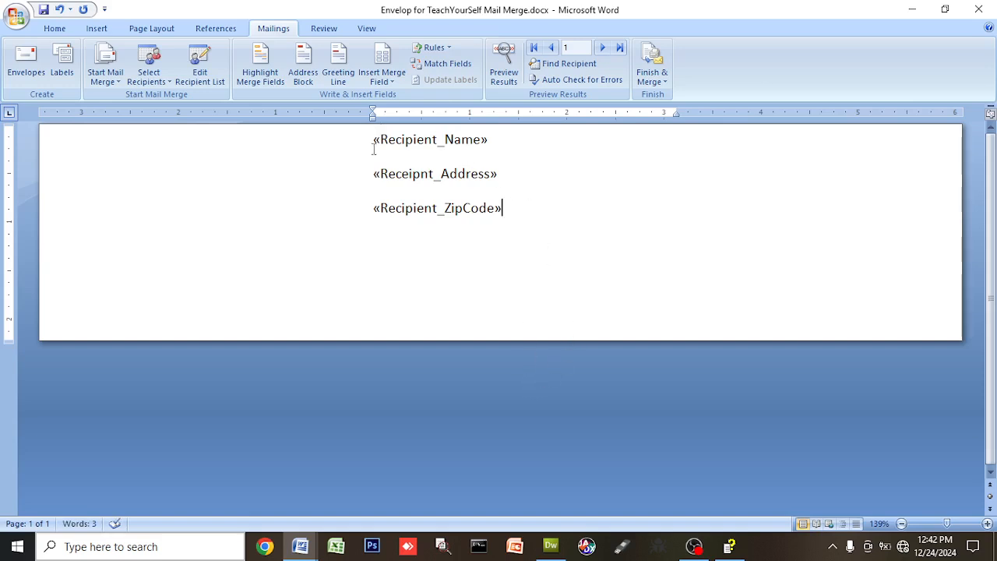
Centre the three recipient merge-field lines horizontally
{"action": "left_click_drag", "start_coordinate": [372, 148], "coordinate": [510, 222]}
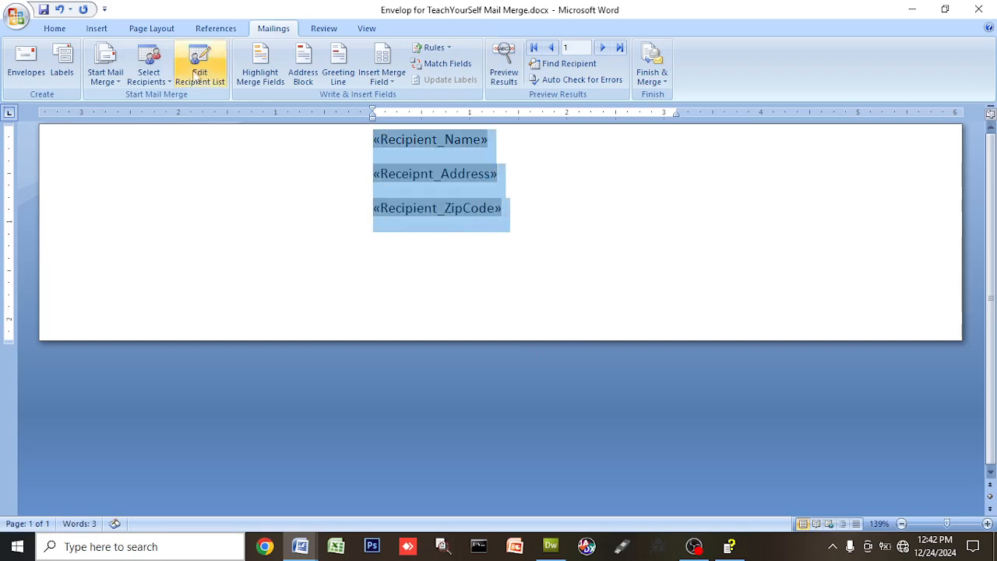
{"action": "left_click", "coordinate": [54, 30]}
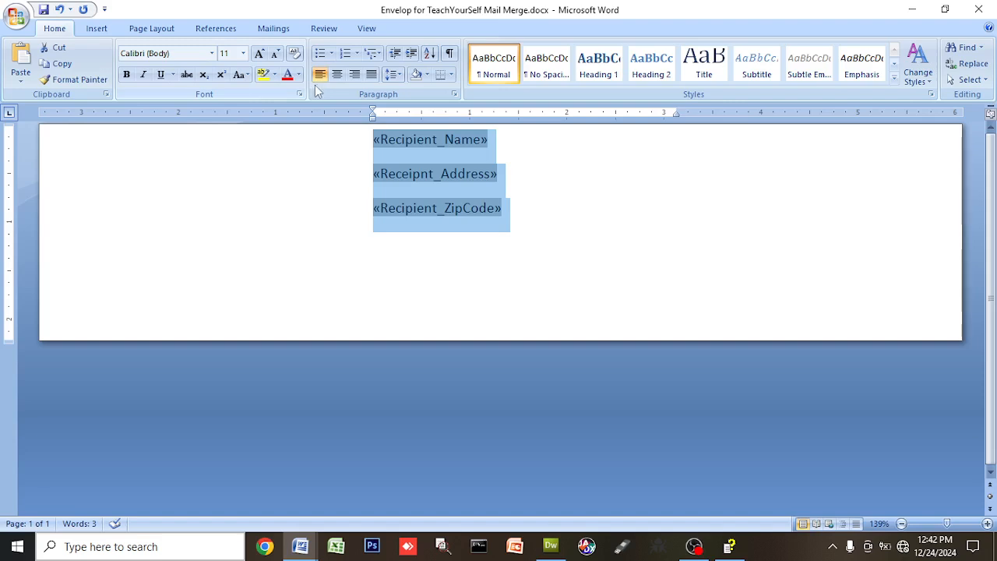
{"action": "left_click", "coordinate": [335, 75]}
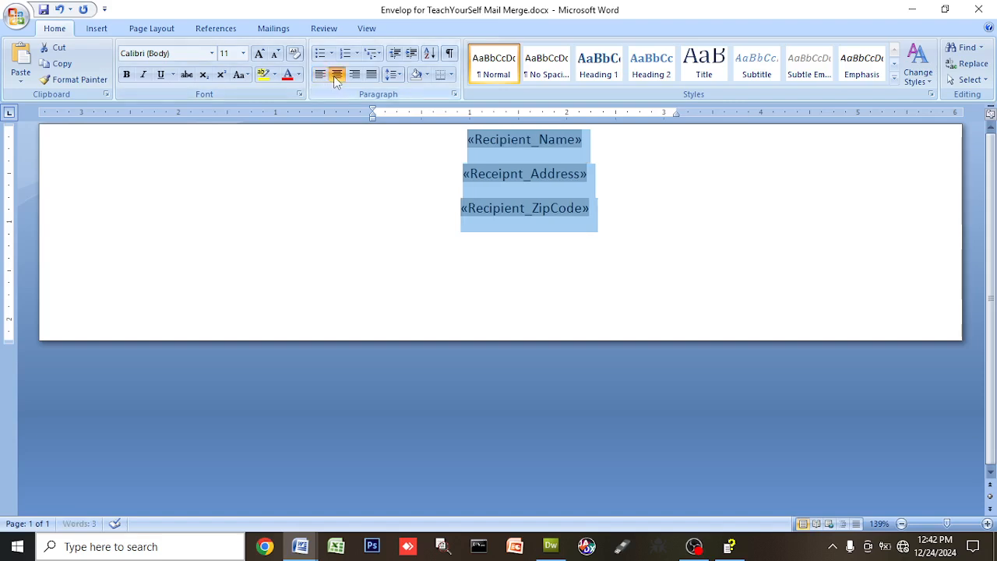
{"action": "left_click", "coordinate": [646, 165]}
Set the three recipient field lines to Single line spacing with 0 pt spacing after
{"action": "left_click_drag", "start_coordinate": [466, 140], "coordinate": [593, 224]}
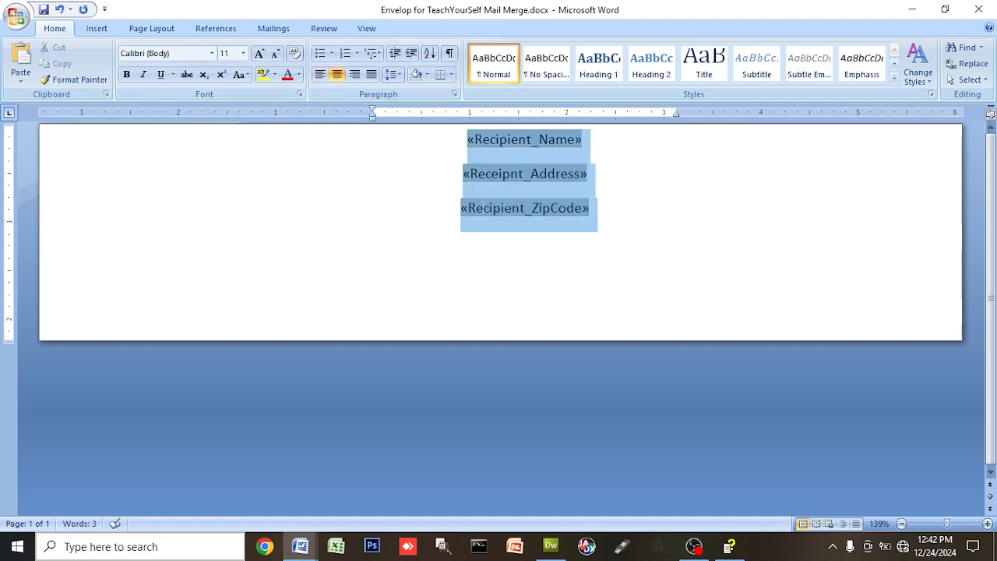
{"action": "right_click", "coordinate": [531, 170]}
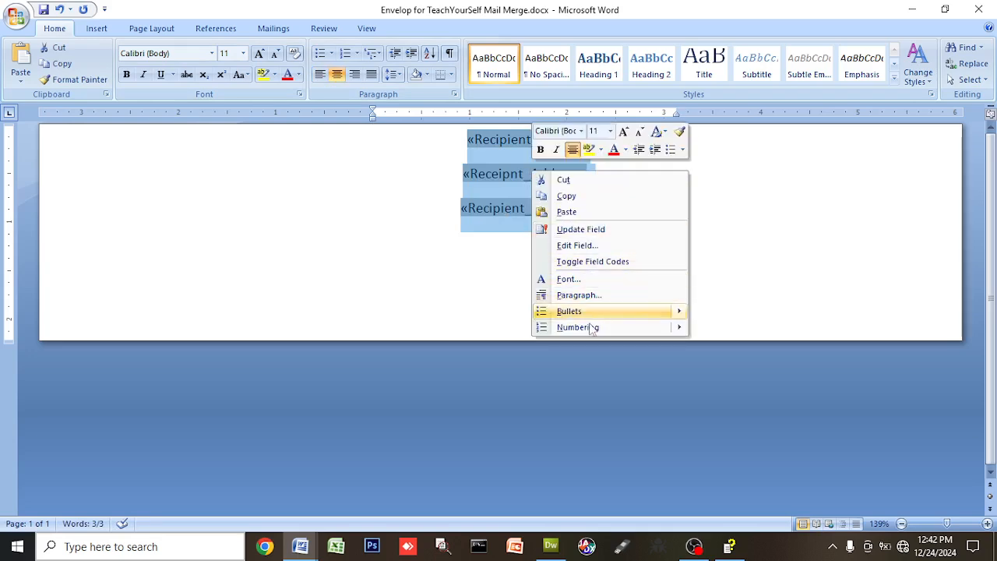
{"action": "left_click", "coordinate": [576, 295]}
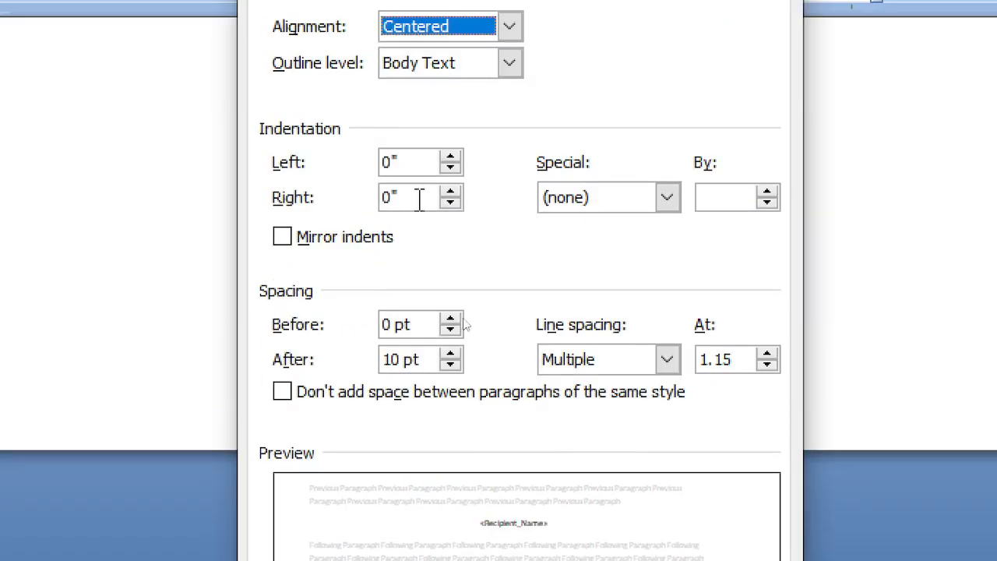
{"action": "left_click", "coordinate": [370, 207]}
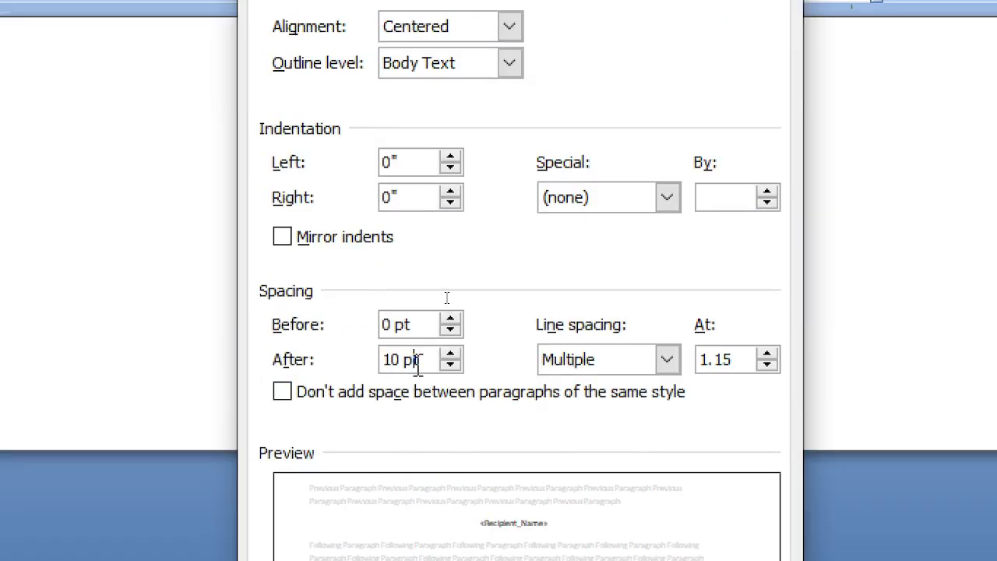
{"action": "left_click_drag", "start_coordinate": [417, 362], "coordinate": [371, 364]}
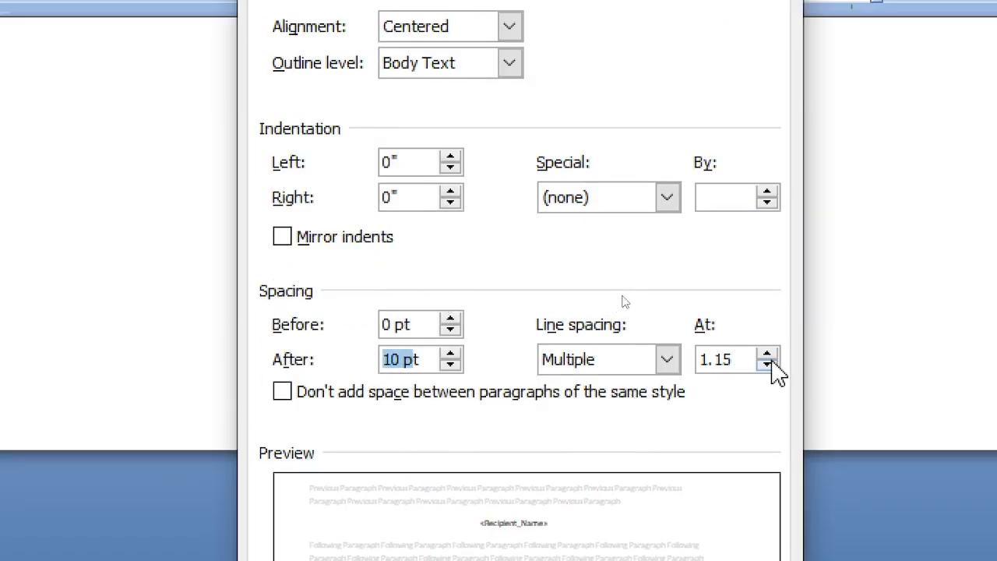
{"action": "left_click", "coordinate": [667, 359]}
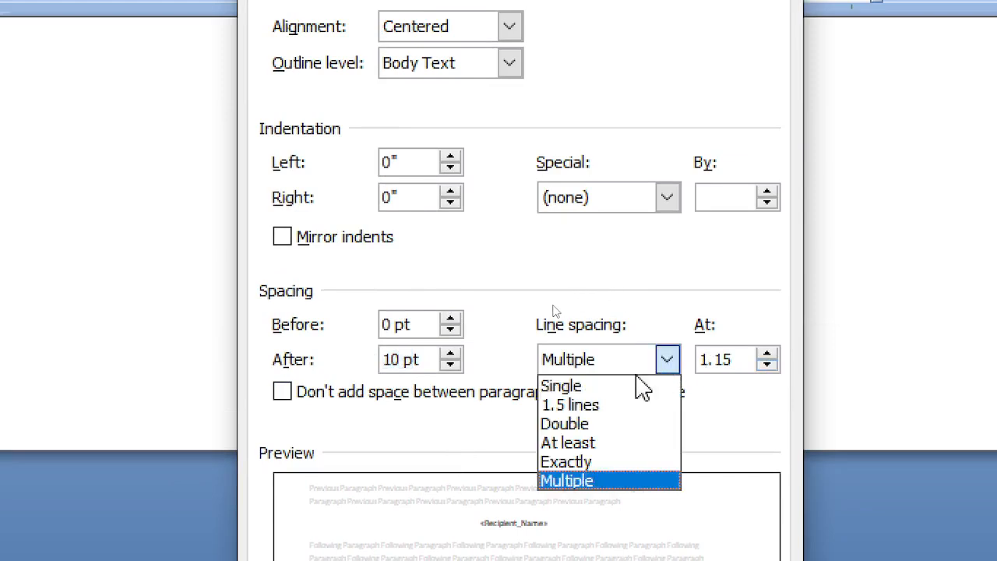
{"action": "left_click", "coordinate": [621, 385]}
{"action": "left_click_drag", "start_coordinate": [426, 359], "coordinate": [348, 359]}
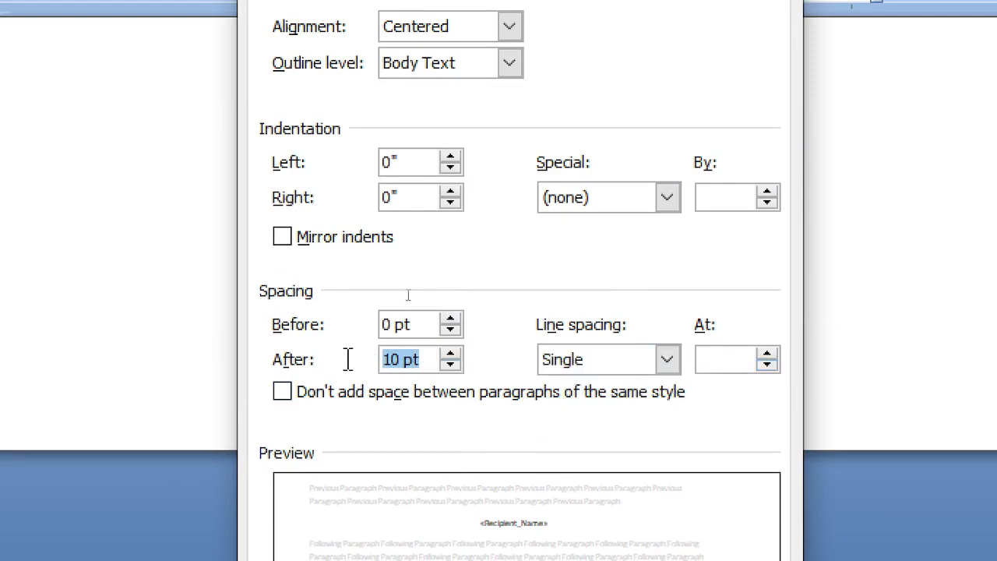
{"action": "type", "text": "0"}
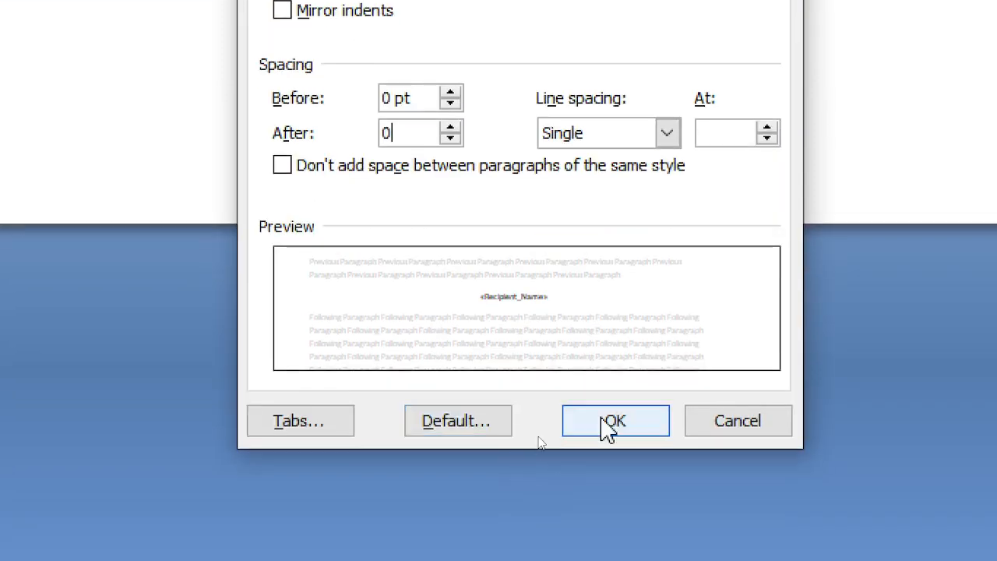
{"action": "left_click", "coordinate": [608, 417]}
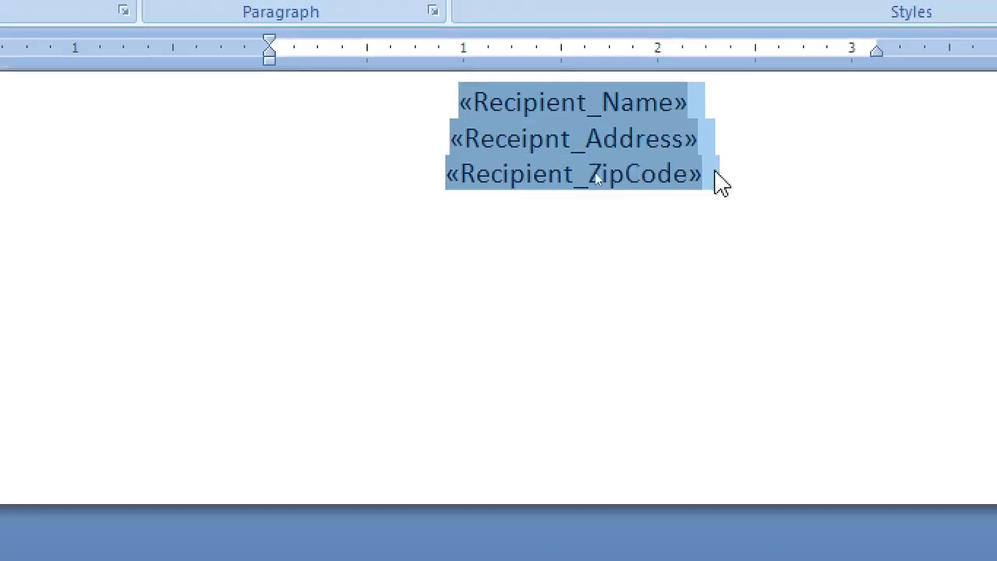
Push the recipient block down with an empty line before «Recipient_Name»
{"action": "left_click", "coordinate": [823, 242]}
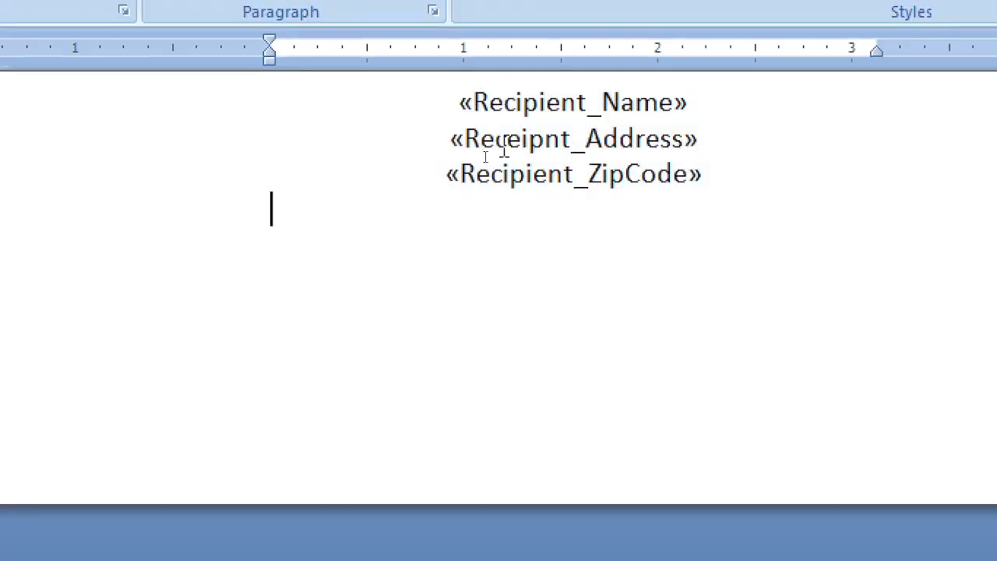
{"action": "left_click", "coordinate": [462, 92]}
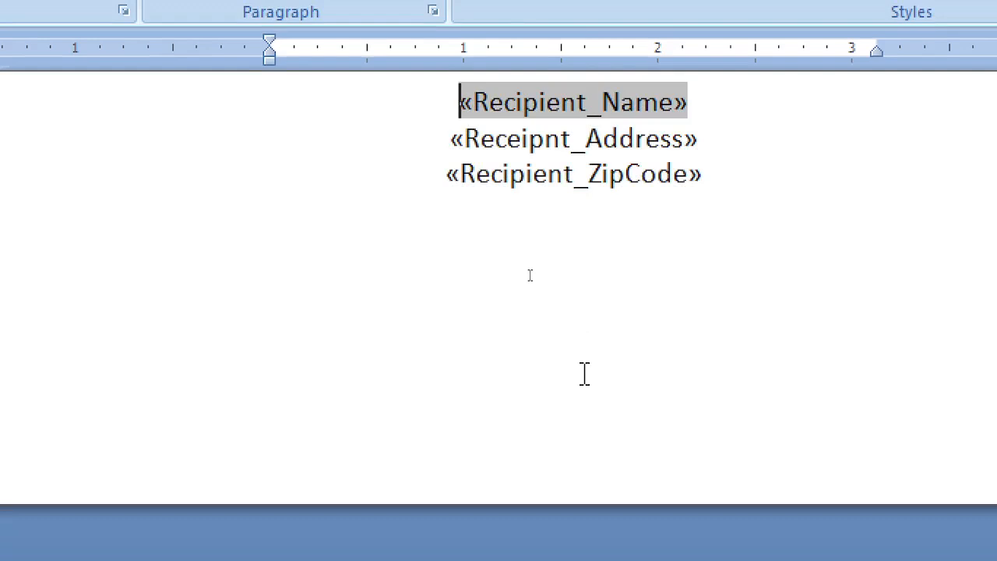
{"action": "key", "text": "Return"}
{"action": "key", "text": "Return"}
Turn on Preview Results and advance to the second recipient record
{"action": "left_click", "coordinate": [681, 359]}
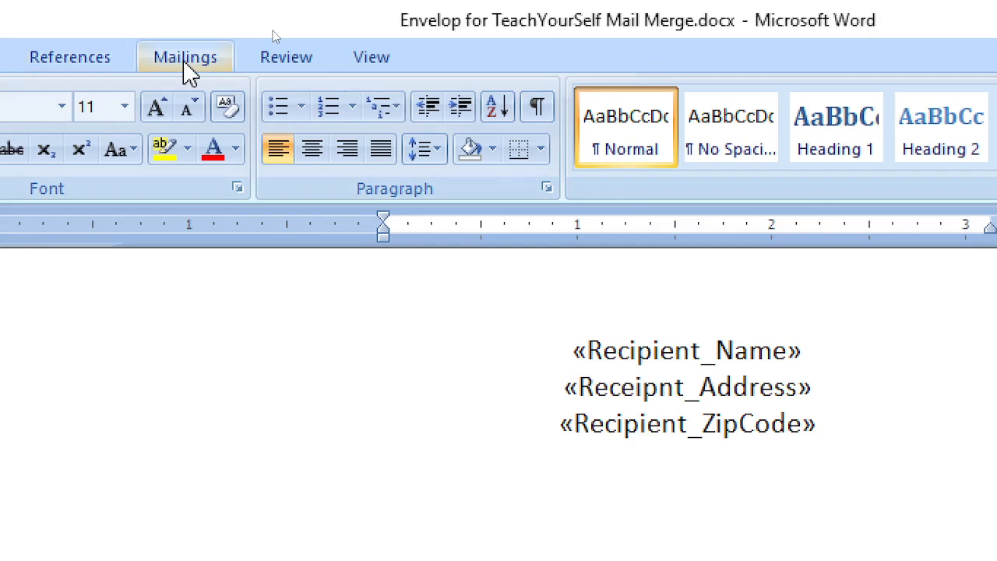
{"action": "left_click", "coordinate": [71, 48]}
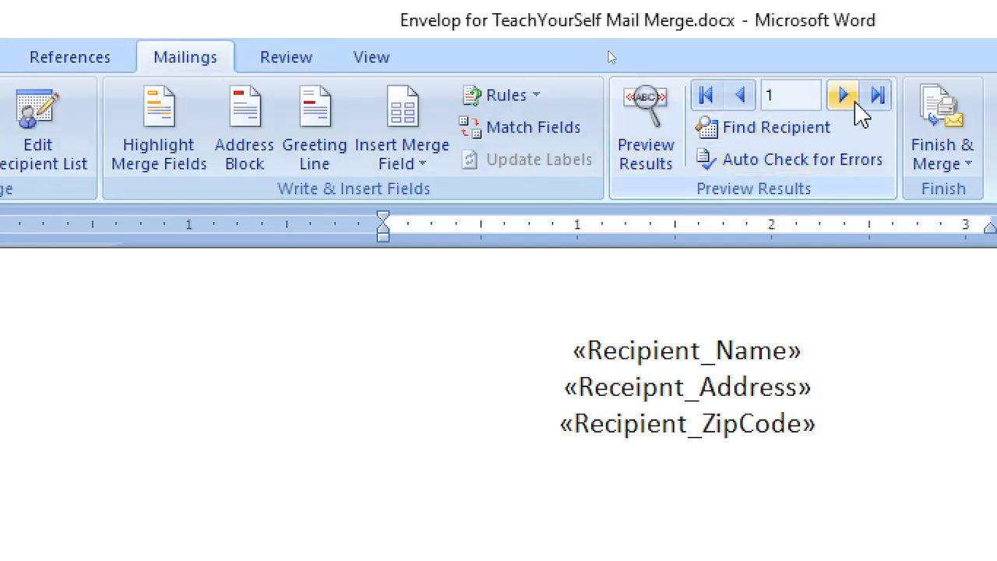
{"action": "left_click", "coordinate": [635, 129]}
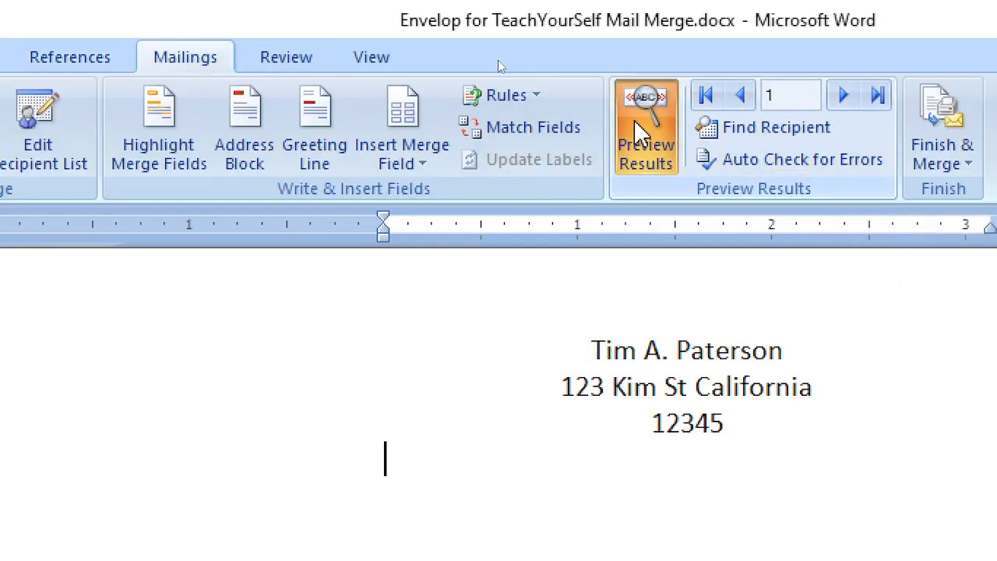
{"action": "left_click", "coordinate": [843, 96]}
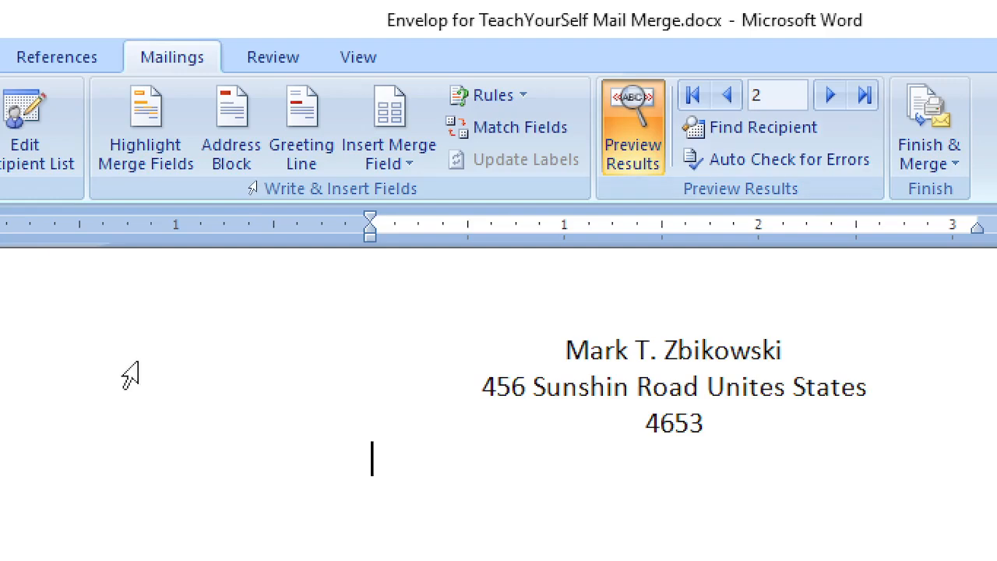
{"action": "left_click", "coordinate": [926, 134]}
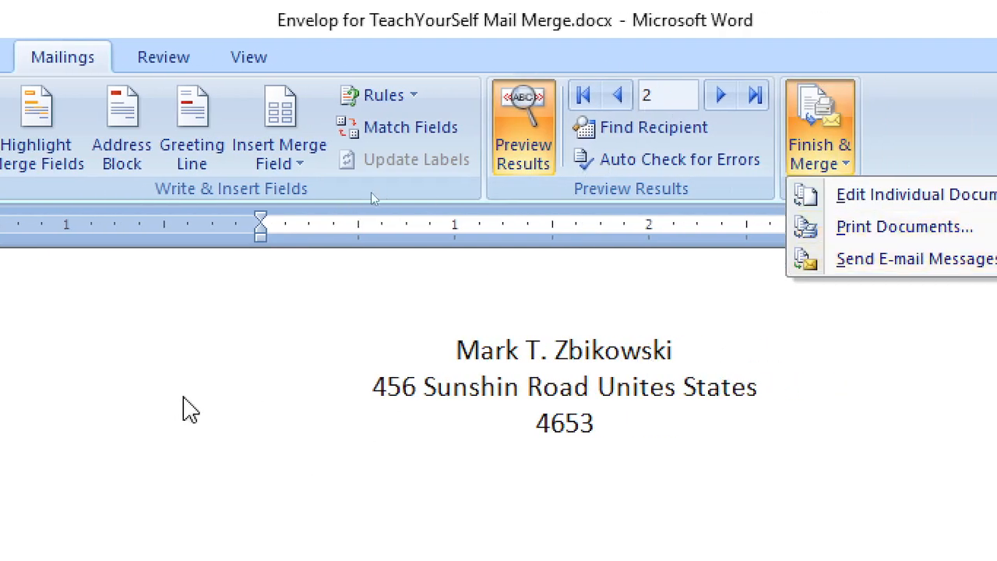
{"action": "left_click", "coordinate": [710, 454]}
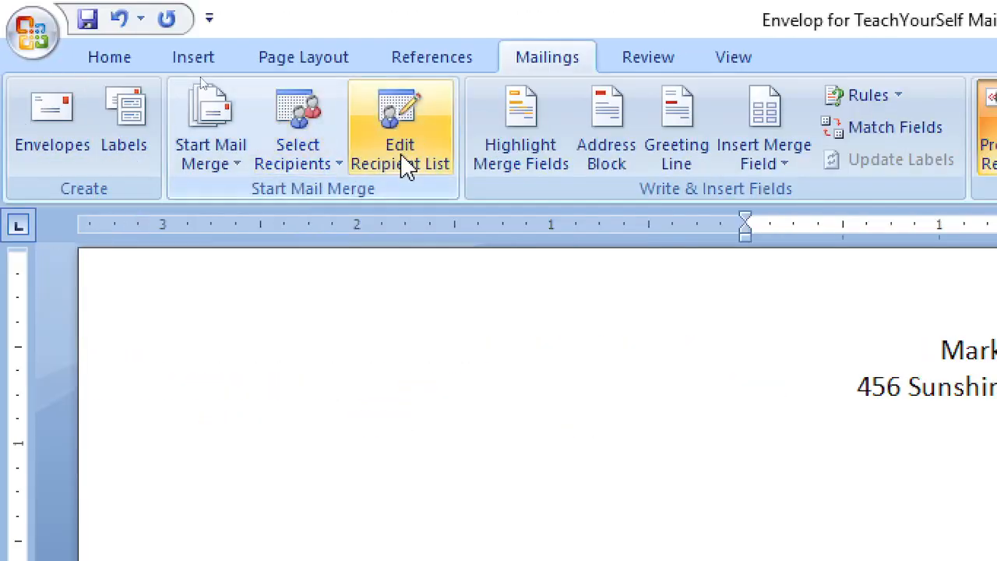
{"action": "left_click", "coordinate": [404, 155]}
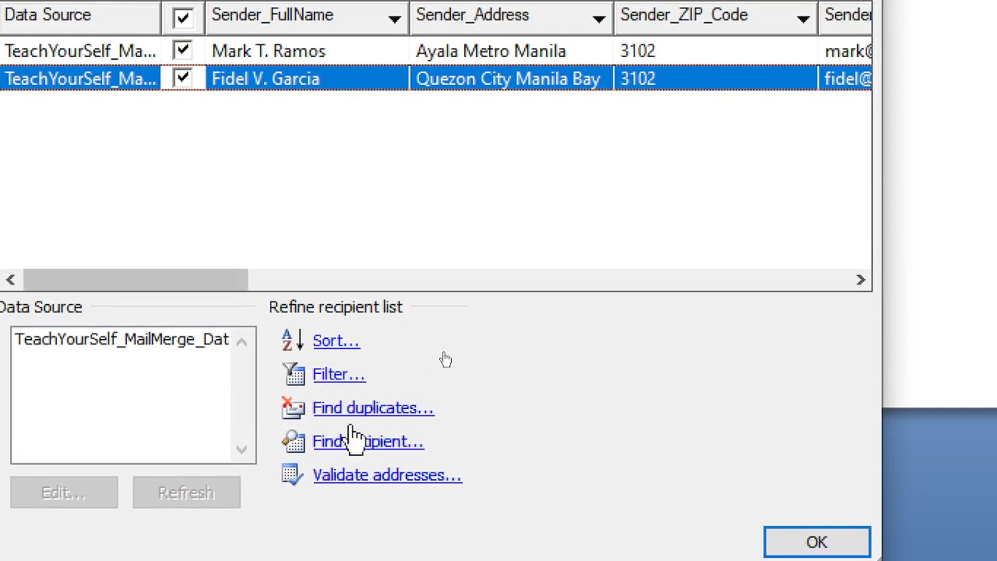
{"action": "left_click", "coordinate": [123, 347]}
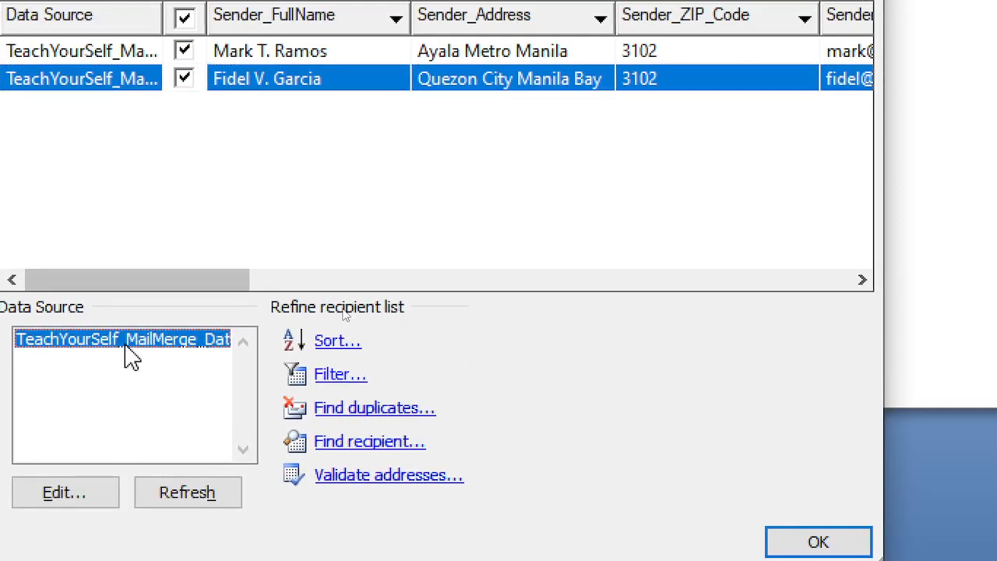
{"action": "left_click", "coordinate": [70, 497]}
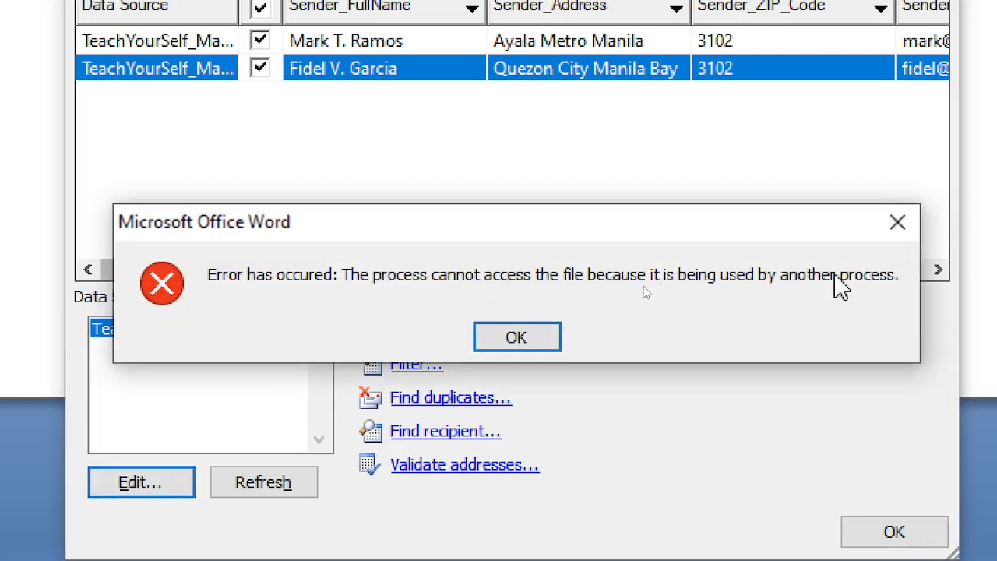
{"action": "left_click", "coordinate": [896, 223]}
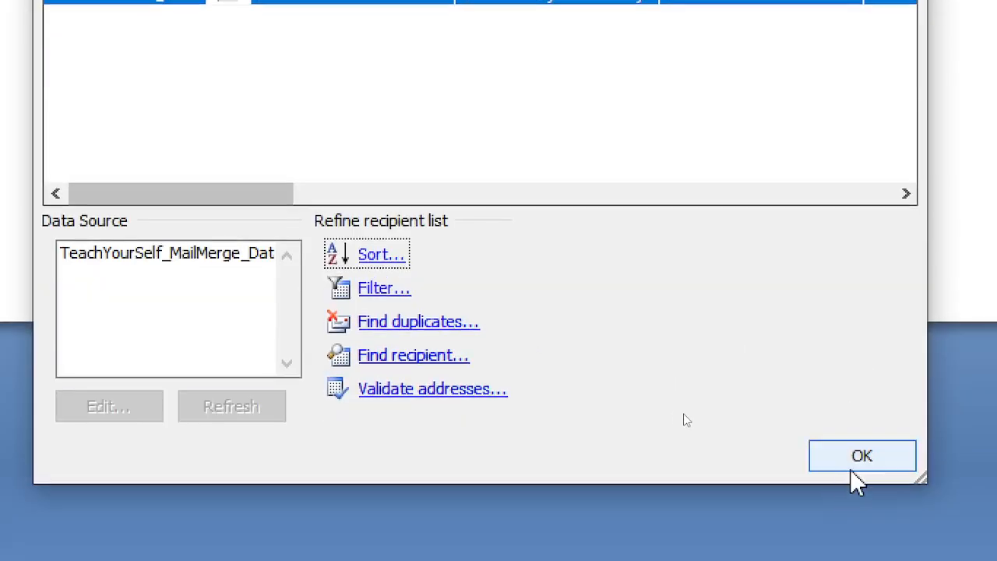
{"action": "left_click", "coordinate": [849, 536]}
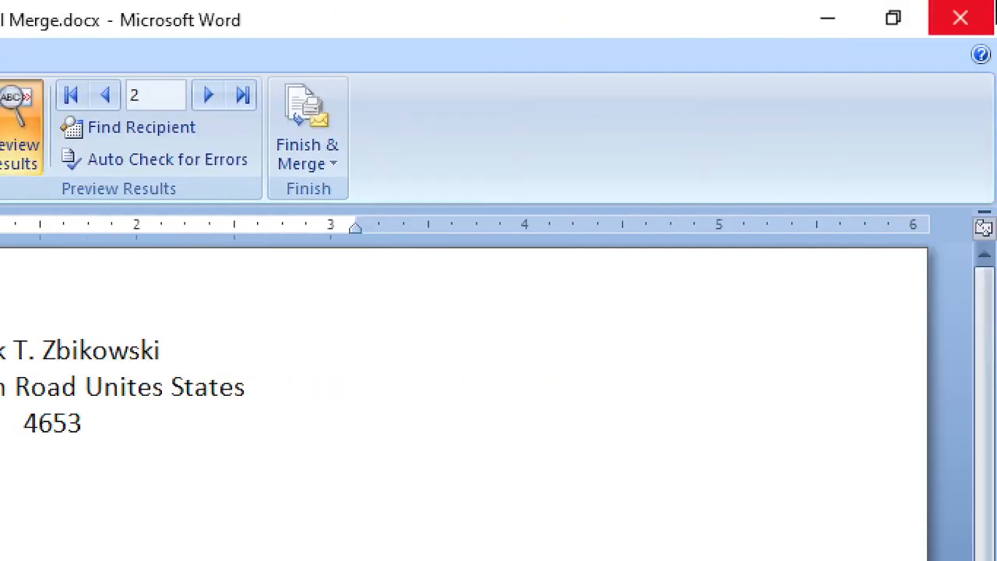
{"action": "left_click", "coordinate": [959, 21]}
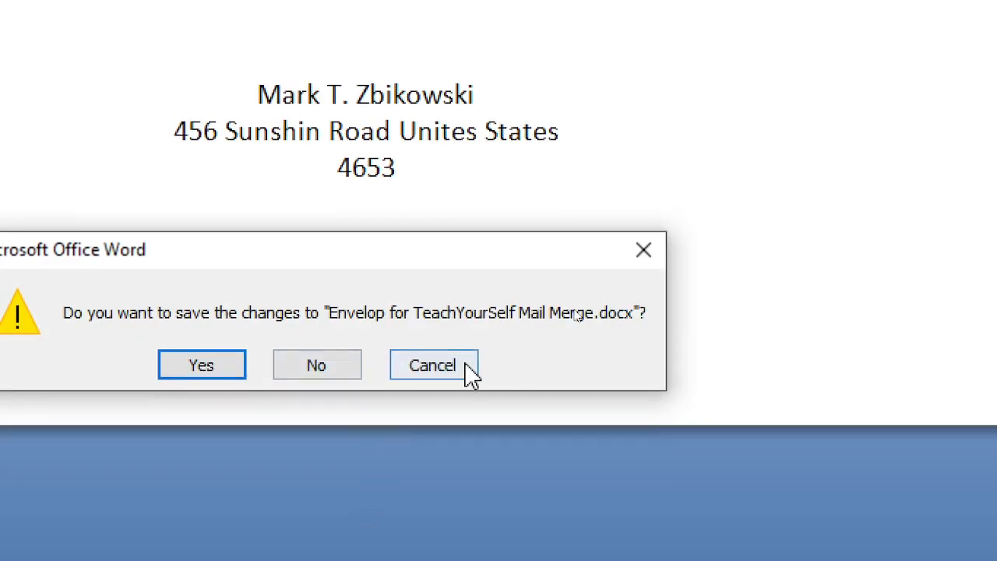
Keep the envelope open, then close the TeachYour Self MAIL MERGE letter, saving its changes
{"action": "left_click", "coordinate": [433, 365]}
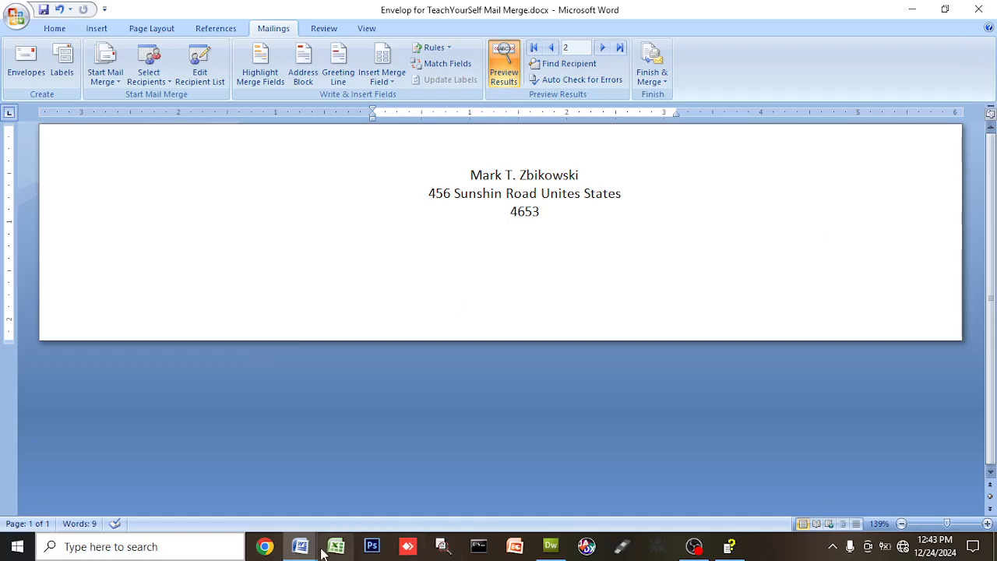
{"action": "mouse_move", "coordinate": [302, 552]}
{"action": "left_click", "coordinate": [259, 483]}
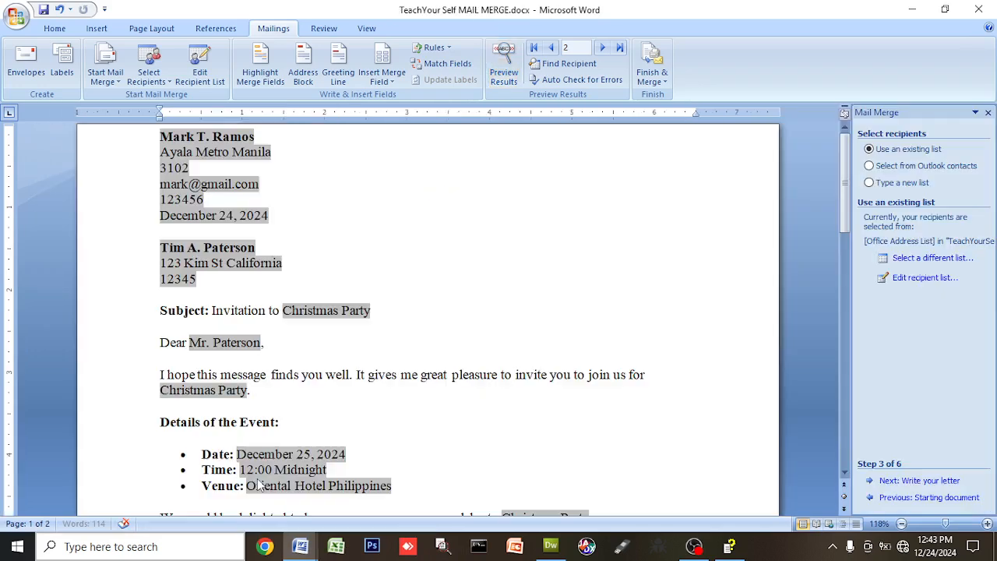
{"action": "left_click", "coordinate": [978, 9]}
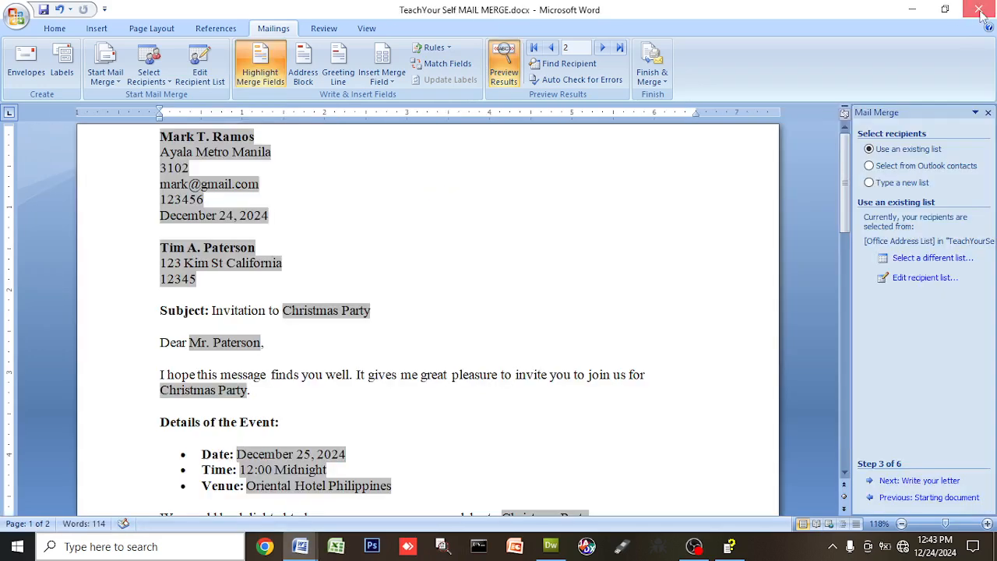
{"action": "left_click", "coordinate": [442, 311]}
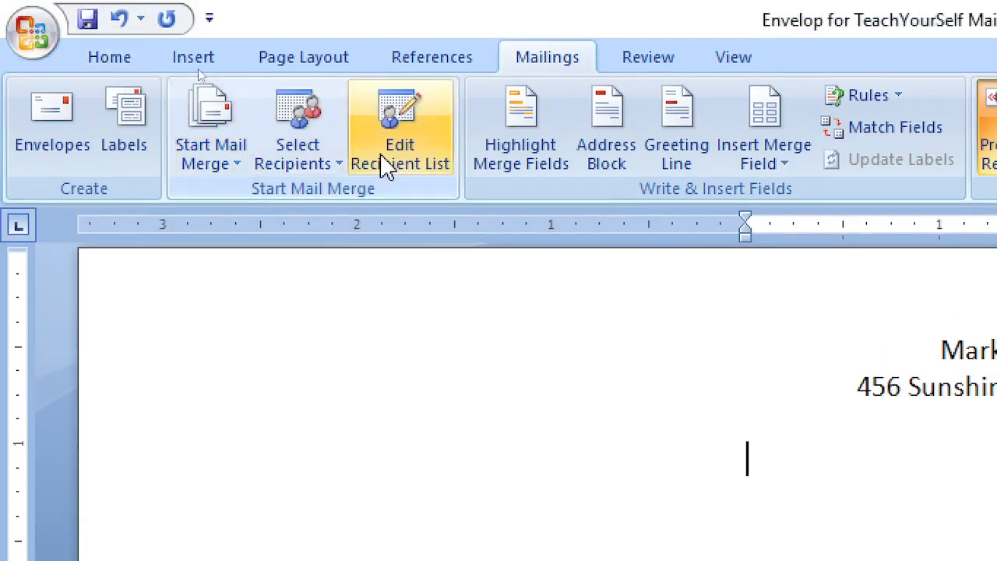
Filter recipients to those whose Sender_FullName contains the typed first-name text
{"action": "left_click", "coordinate": [401, 151]}
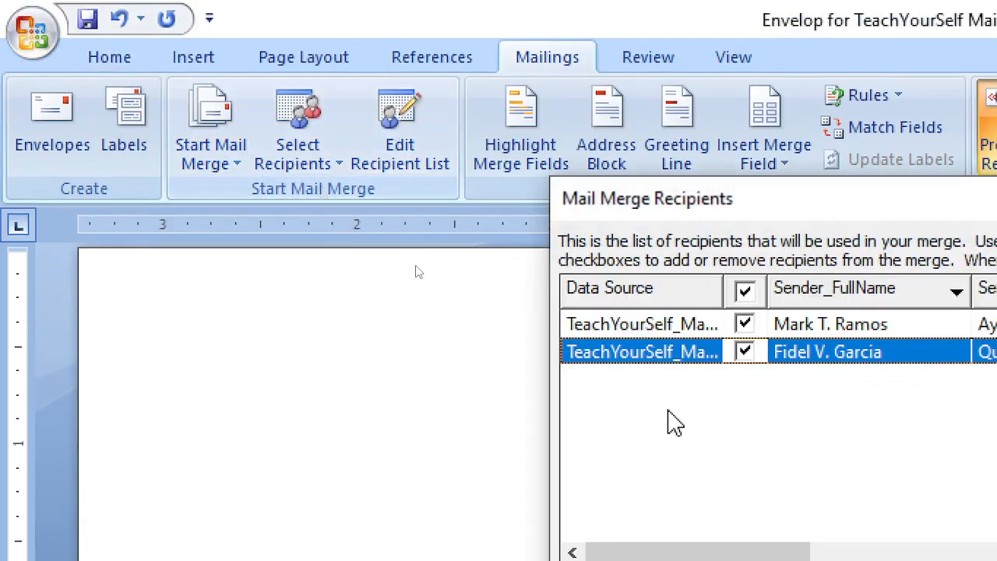
{"action": "left_click", "coordinate": [474, 222]}
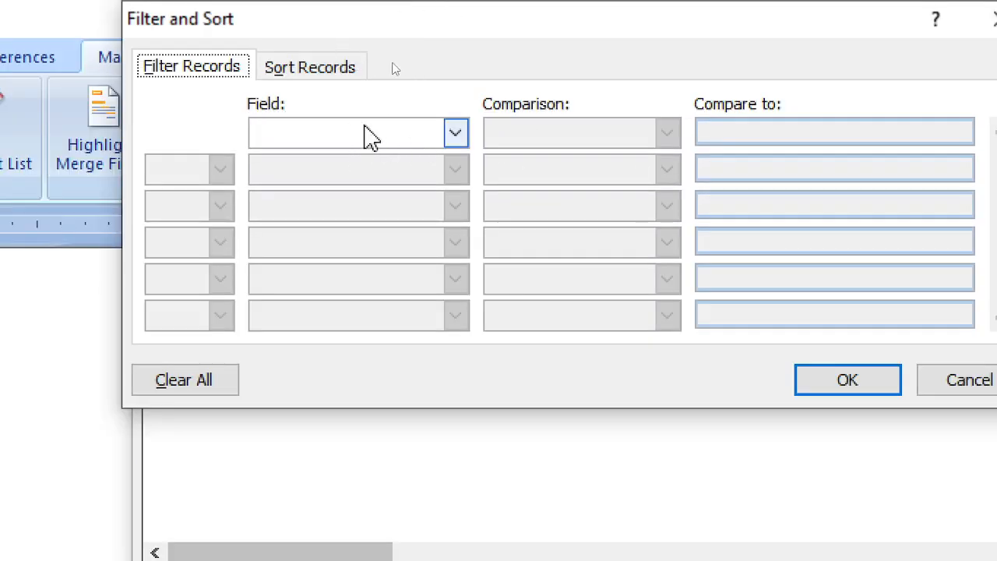
{"action": "left_click", "coordinate": [454, 134]}
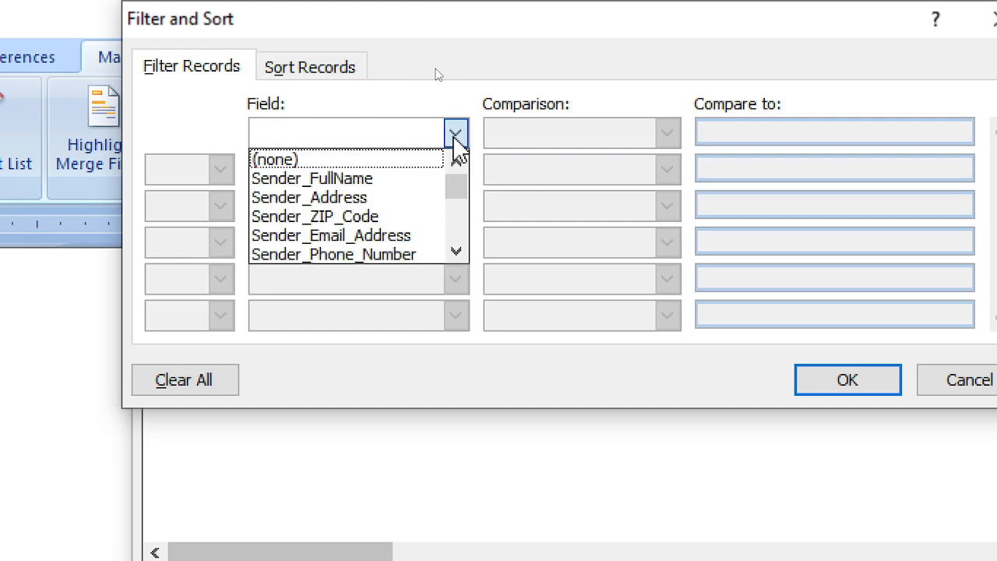
{"action": "left_click", "coordinate": [376, 181]}
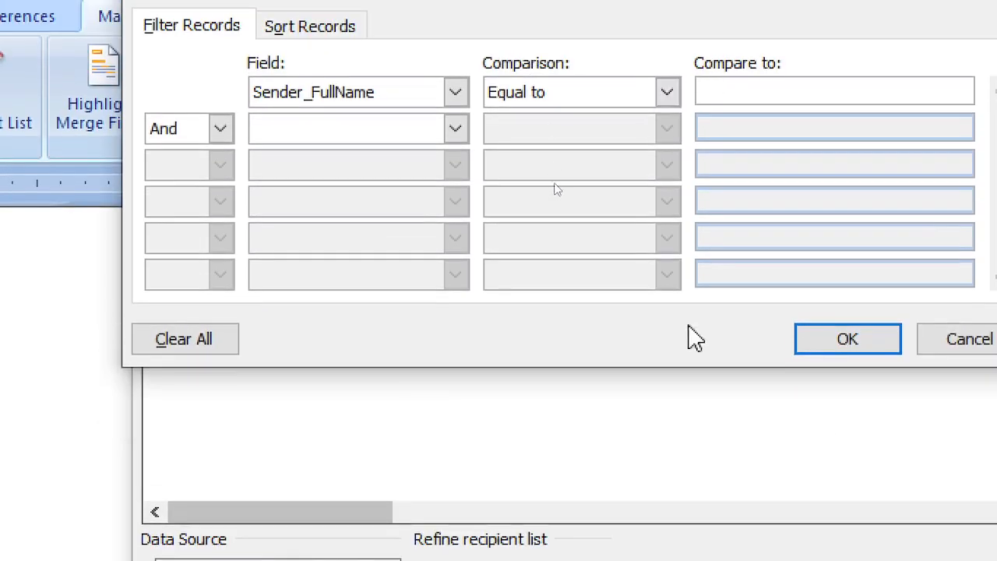
{"action": "left_click", "coordinate": [666, 94]}
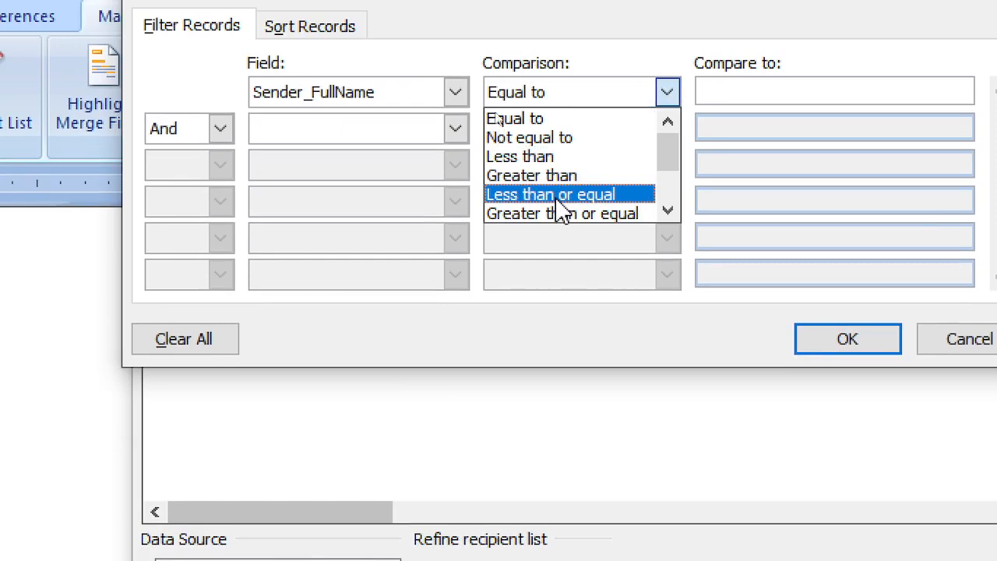
{"action": "left_click_drag", "start_coordinate": [681, 168], "coordinate": [561, 215]}
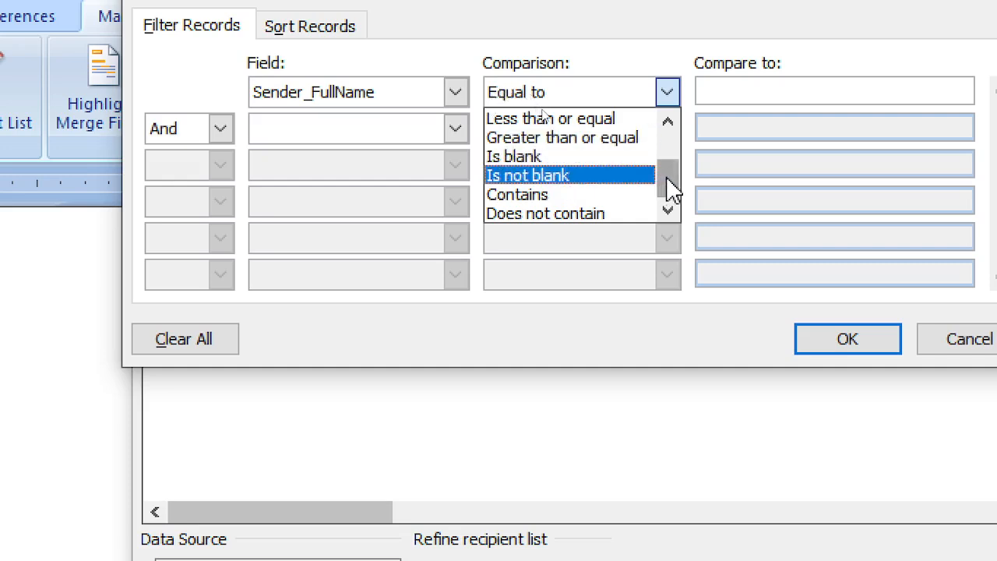
{"action": "left_click", "coordinate": [608, 194]}
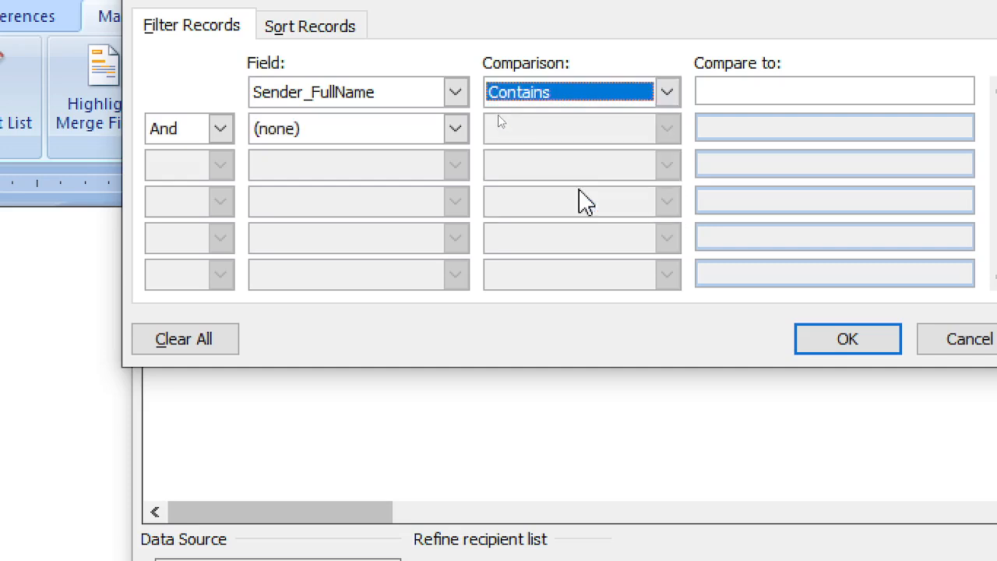
{"action": "left_click", "coordinate": [765, 91]}
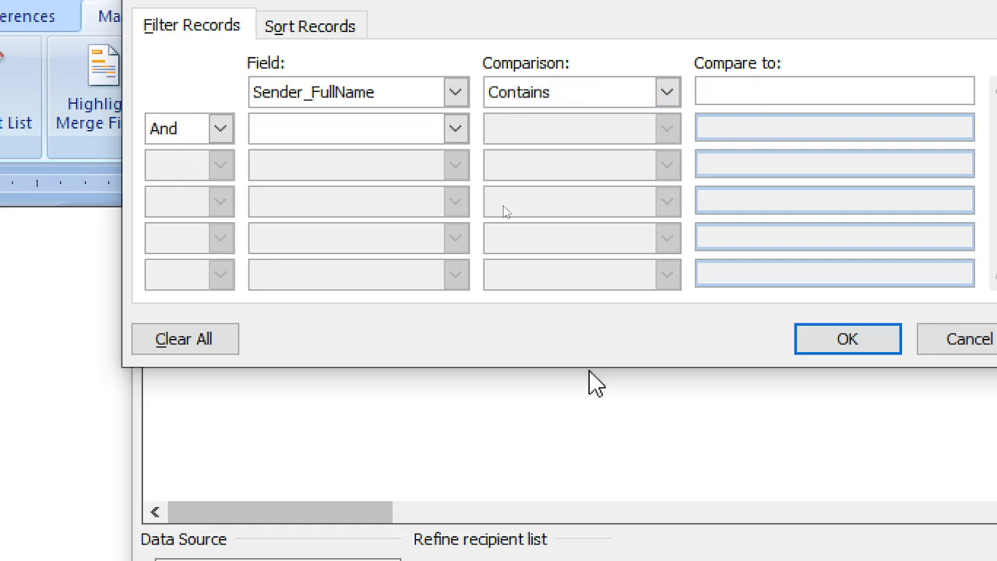
{"action": "type", "text": "Mark"}
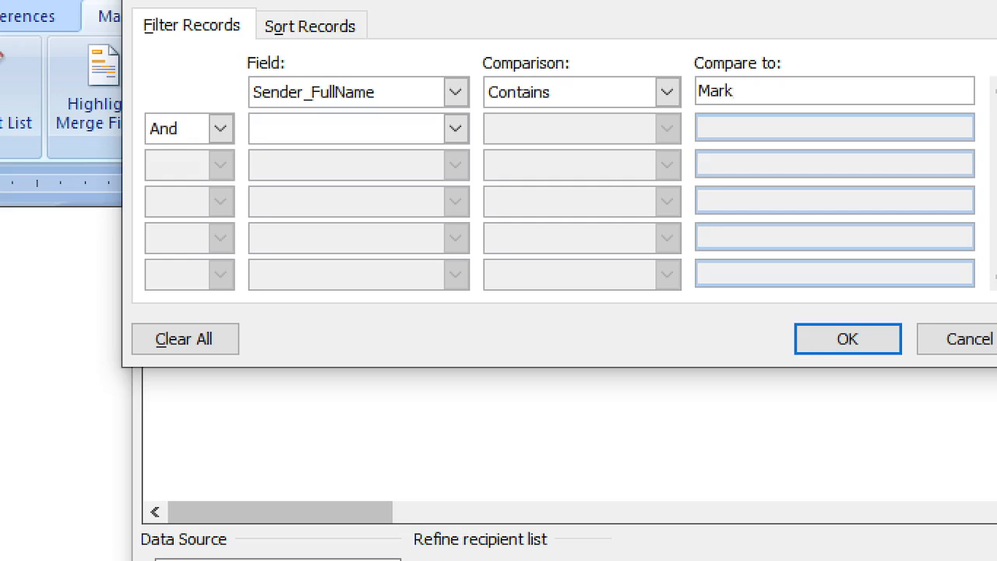
{"action": "left_click", "coordinate": [850, 343]}
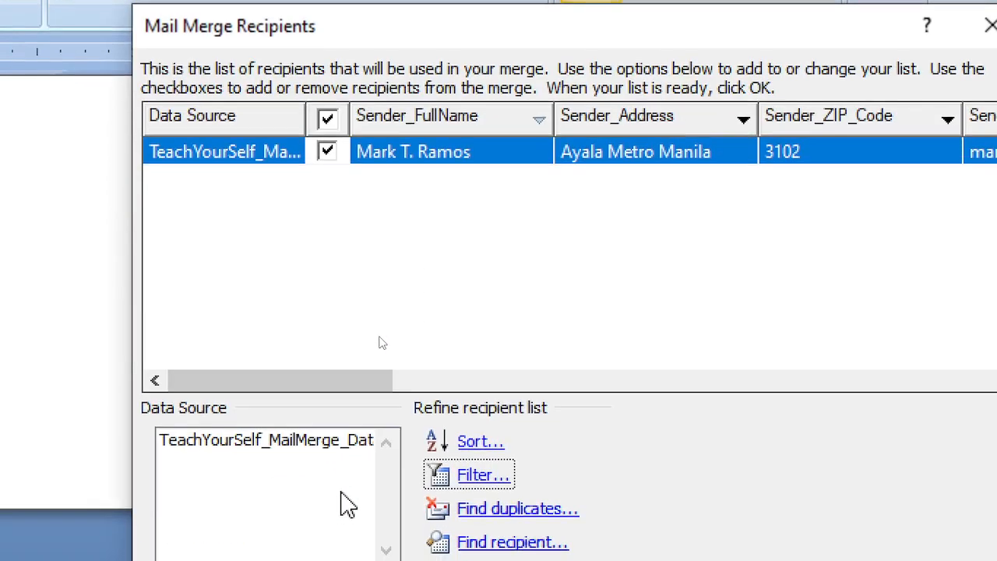
{"action": "left_click", "coordinate": [489, 471]}
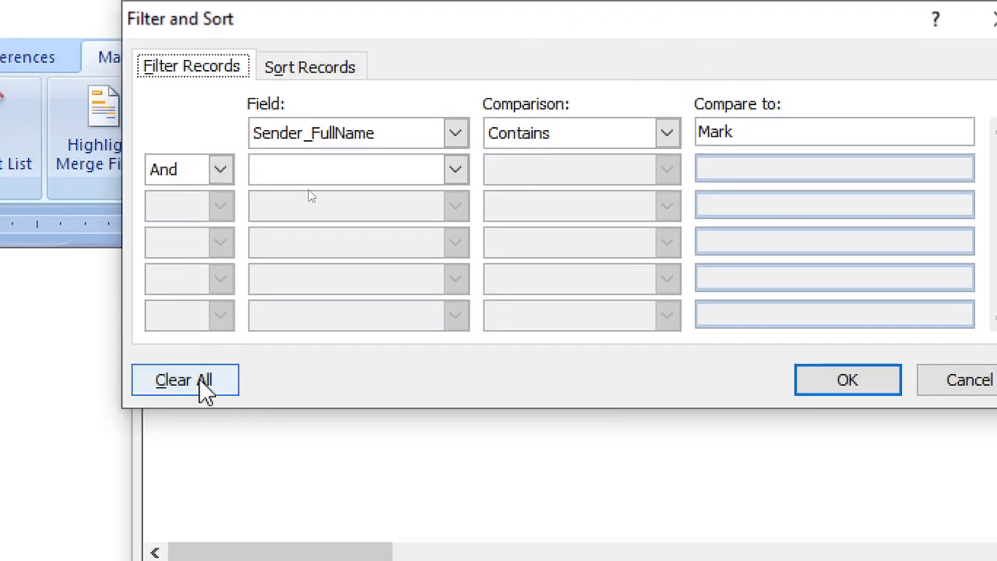
Clear all filter conditions so both recipient records are listed again
{"action": "left_click", "coordinate": [204, 394]}
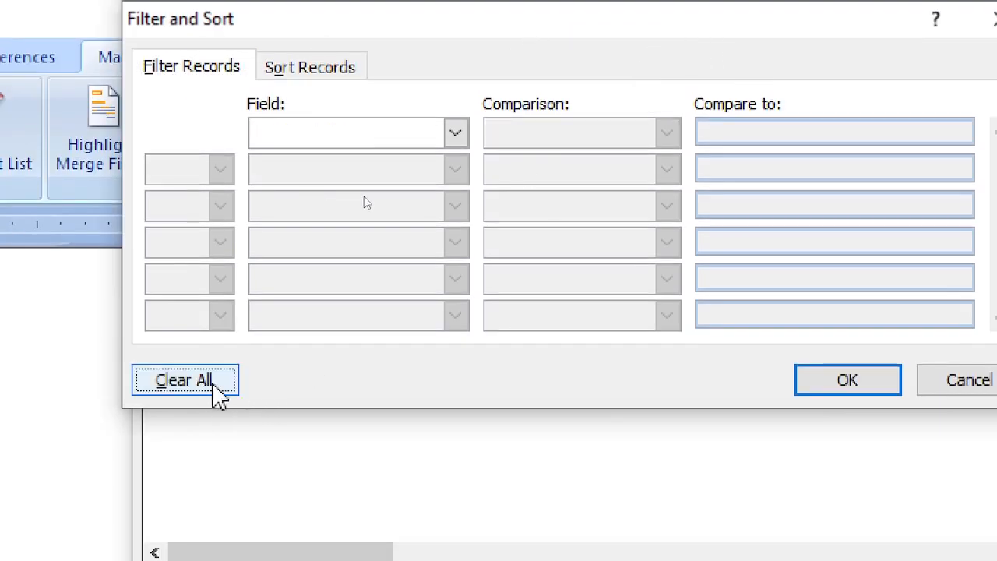
{"action": "left_click", "coordinate": [852, 393]}
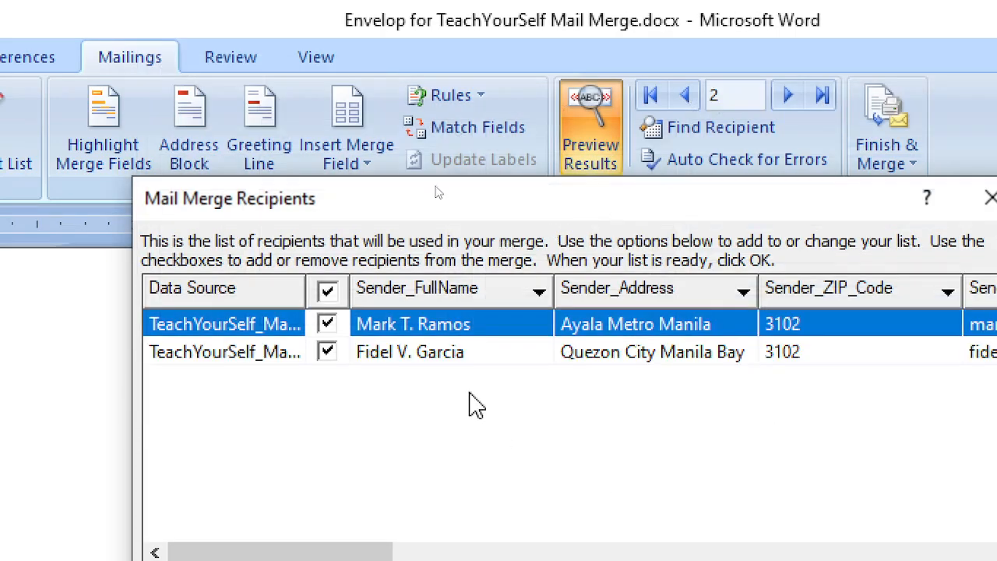
{"action": "left_click", "coordinate": [448, 354]}
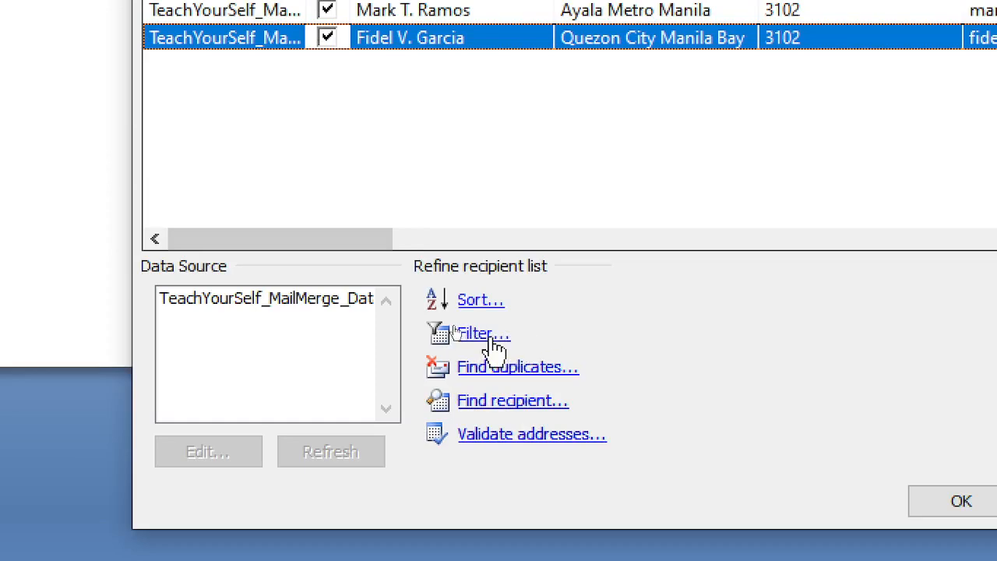
{"action": "left_click", "coordinate": [482, 334]}
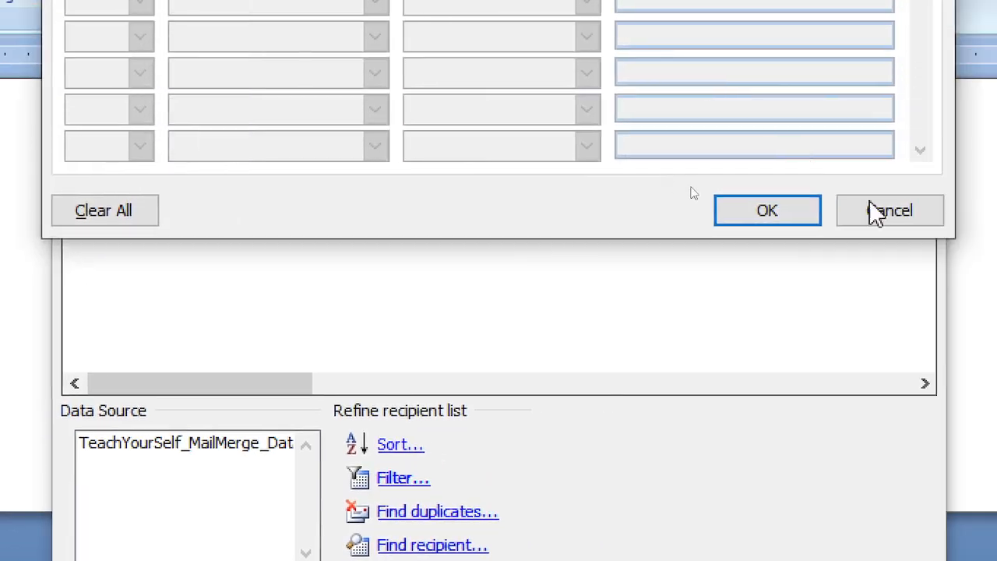
{"action": "left_click", "coordinate": [874, 213]}
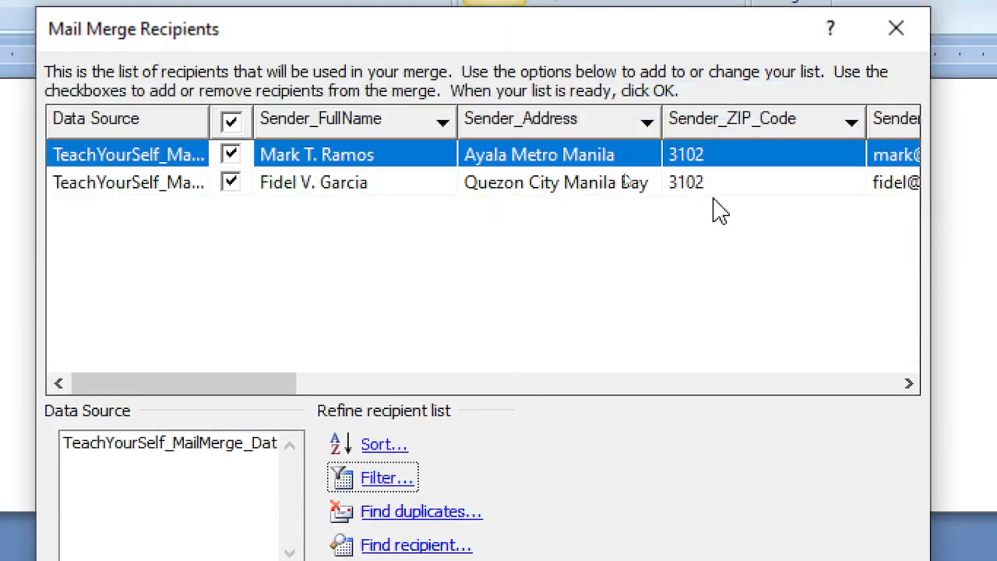
Sort recipients by Sender_FullName, descending then finally ascending, and close the recipient list
{"action": "left_click", "coordinate": [385, 445]}
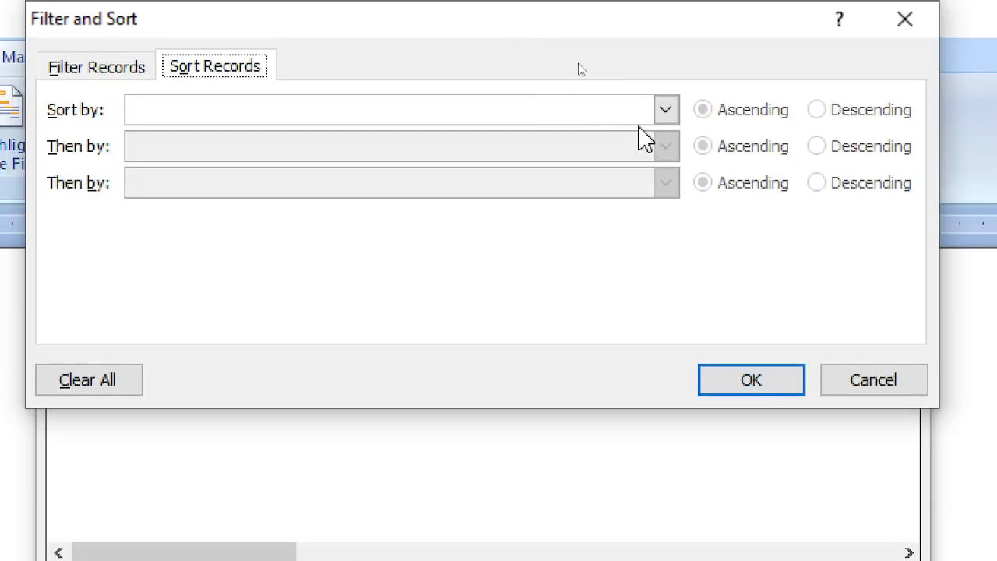
{"action": "left_click", "coordinate": [665, 110]}
{"action": "left_click", "coordinate": [423, 156]}
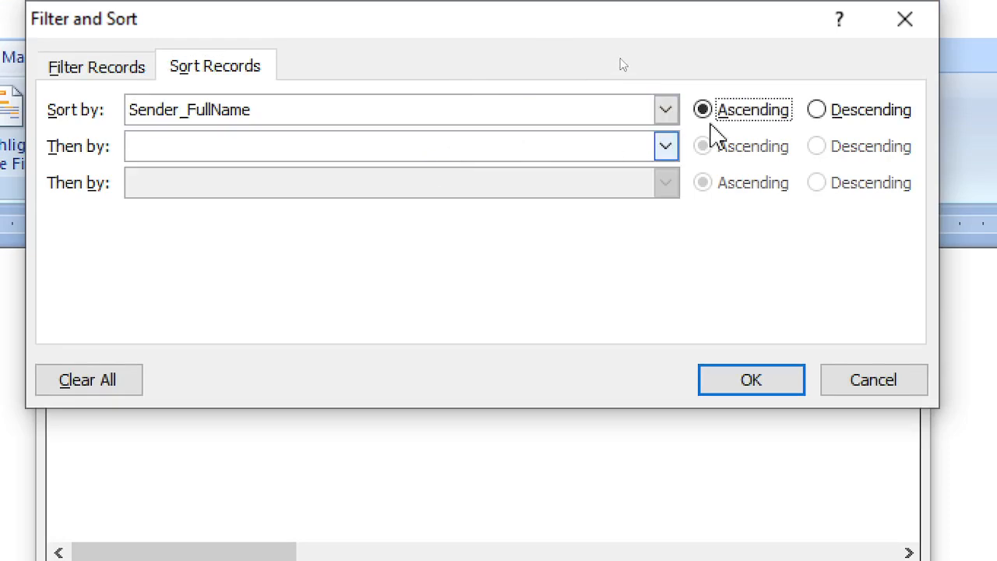
{"action": "left_click", "coordinate": [817, 111]}
{"action": "left_click", "coordinate": [720, 390]}
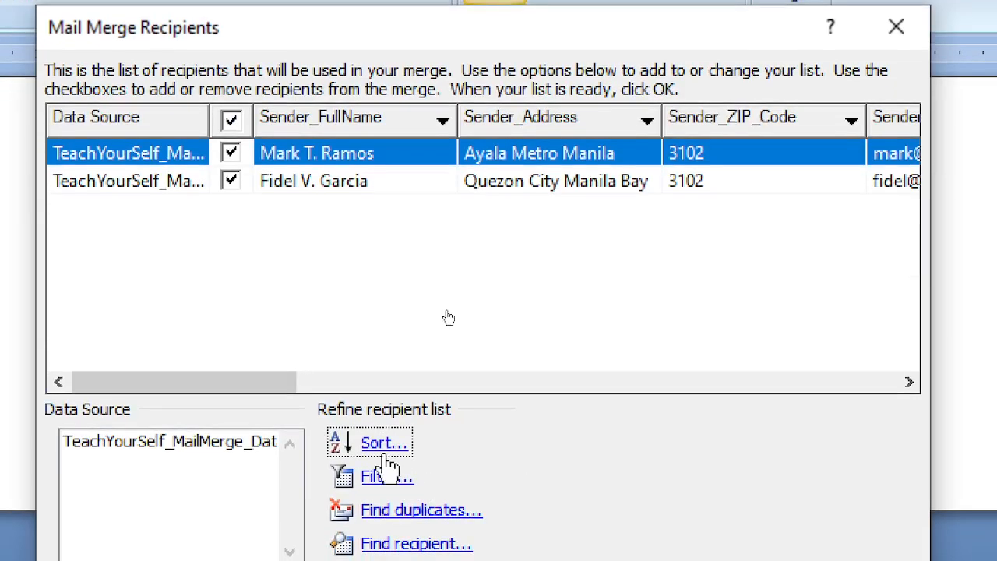
{"action": "left_click", "coordinate": [382, 444]}
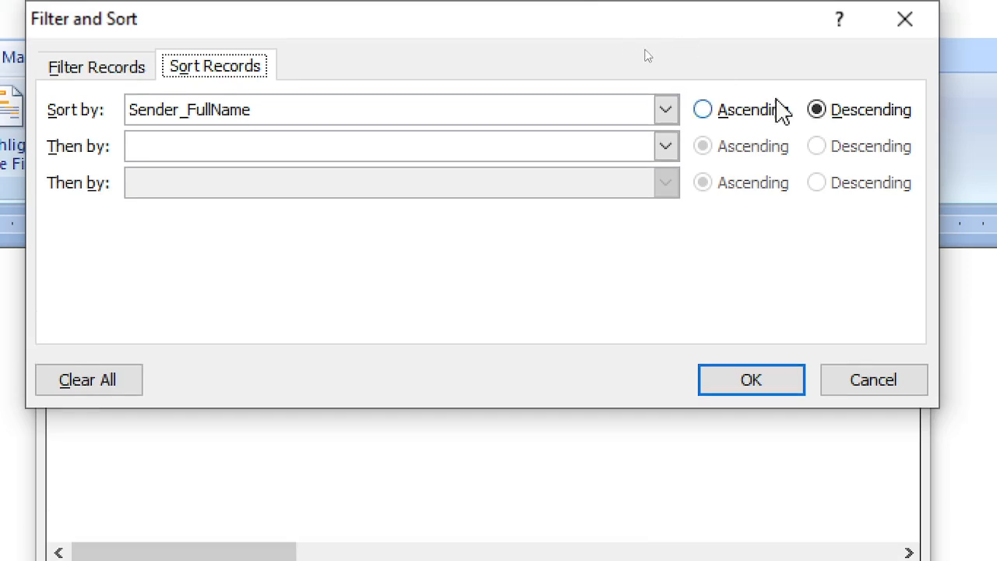
{"action": "left_click", "coordinate": [721, 119]}
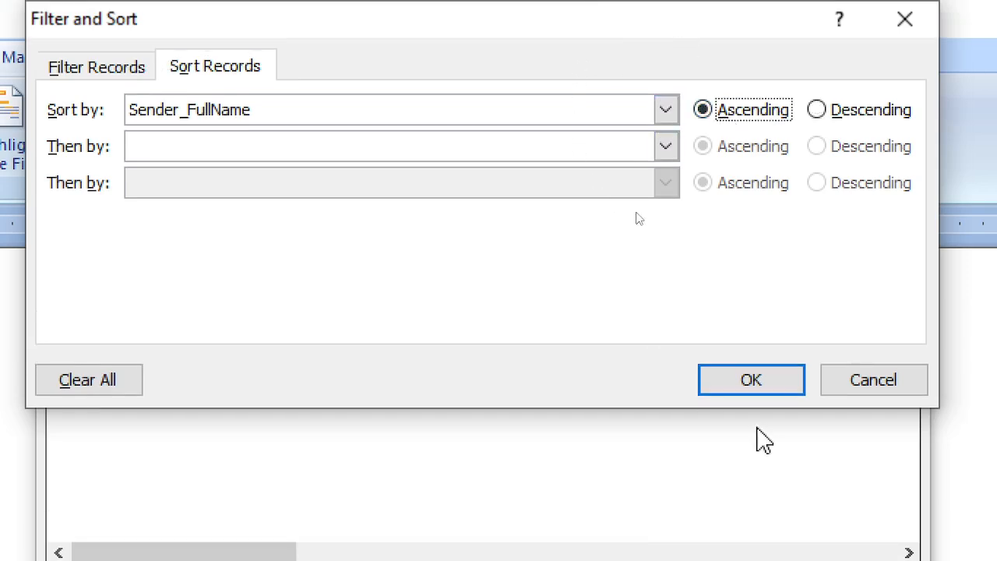
{"action": "left_click", "coordinate": [754, 386]}
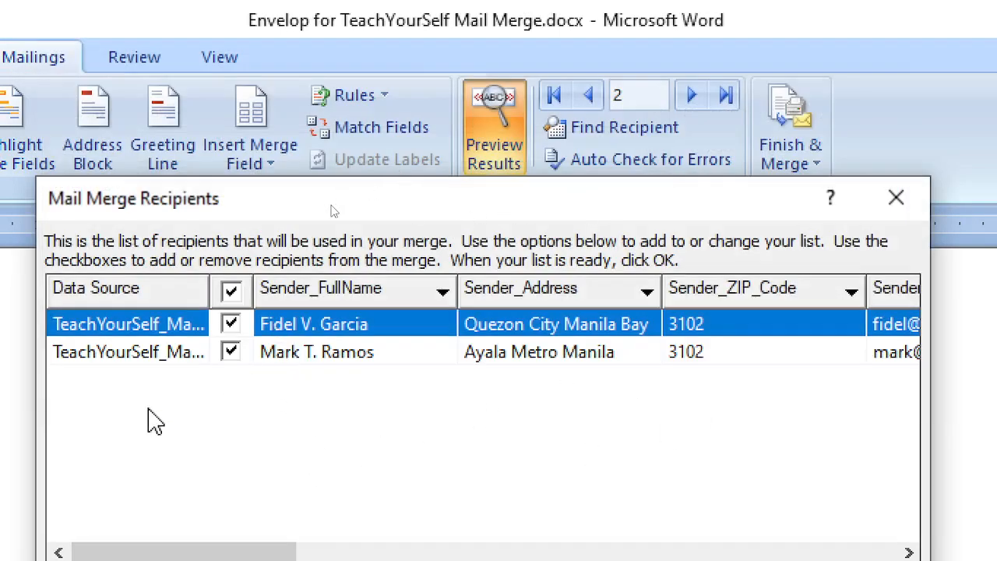
{"action": "left_click", "coordinate": [895, 198]}
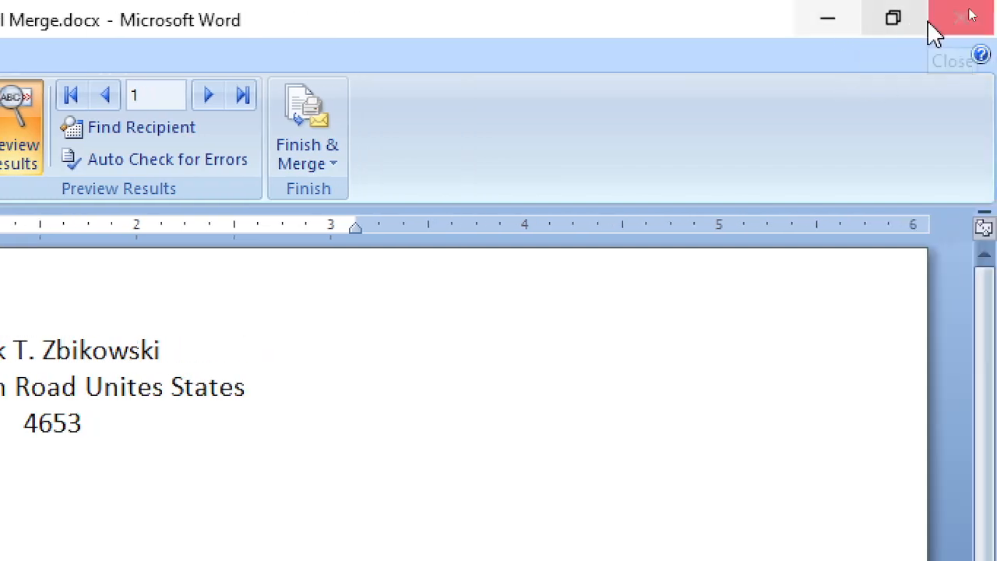
Close Word, saving changes to the envelope merge document when prompted
{"action": "left_click", "coordinate": [963, 19]}
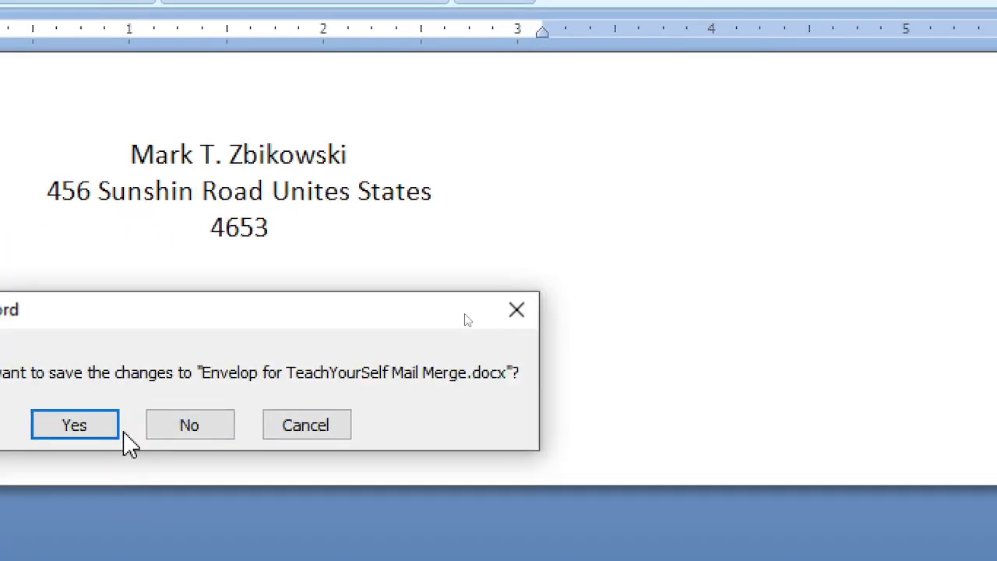
{"action": "left_click", "coordinate": [127, 441]}
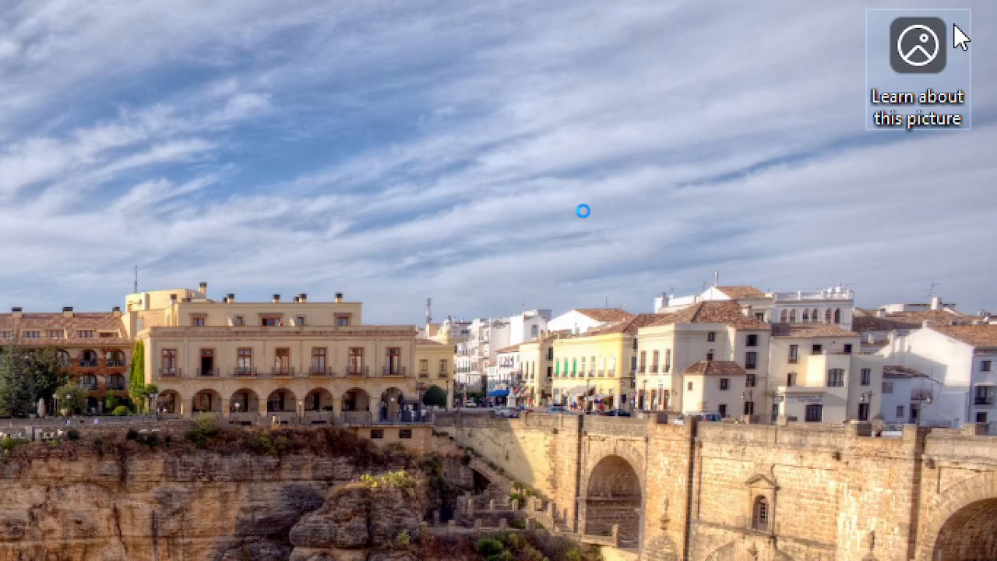